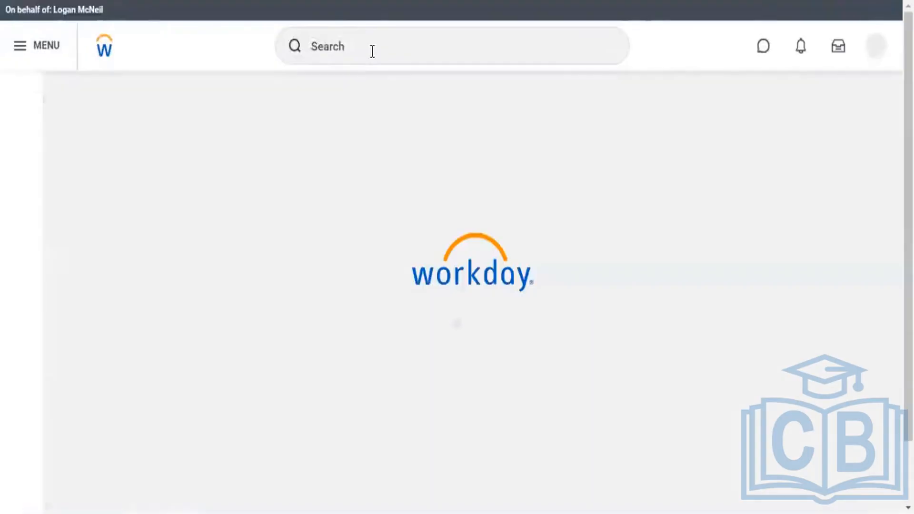
Step: Search for "wor stan repo" and open the Workday Standard Reports report
click(370, 52)
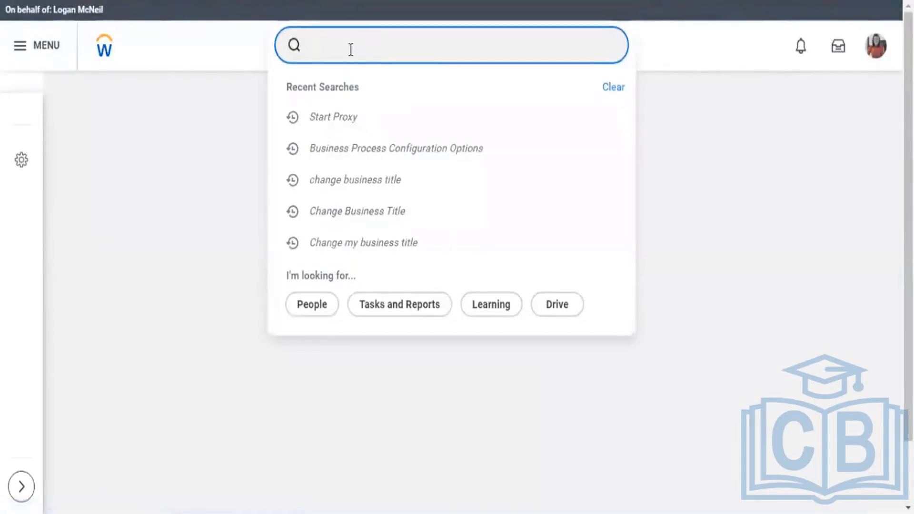
text(wor)
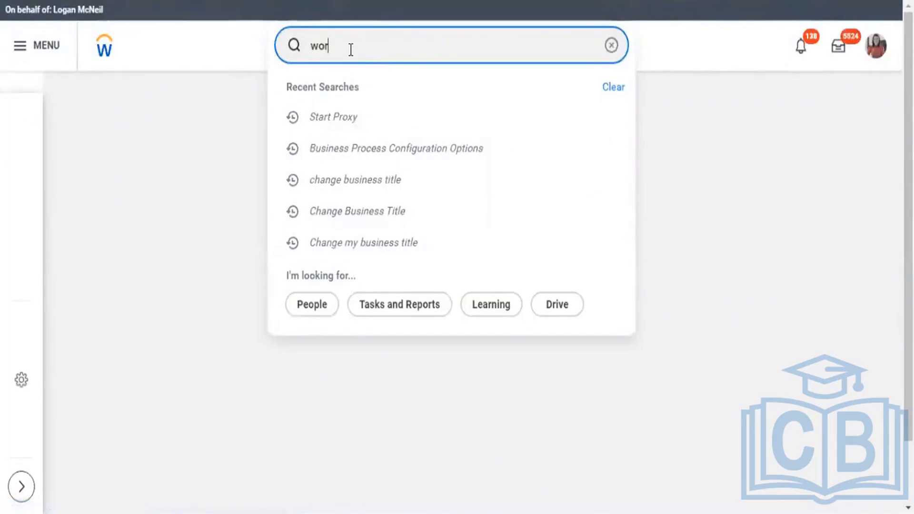
scroll(357, 46, down, 7)
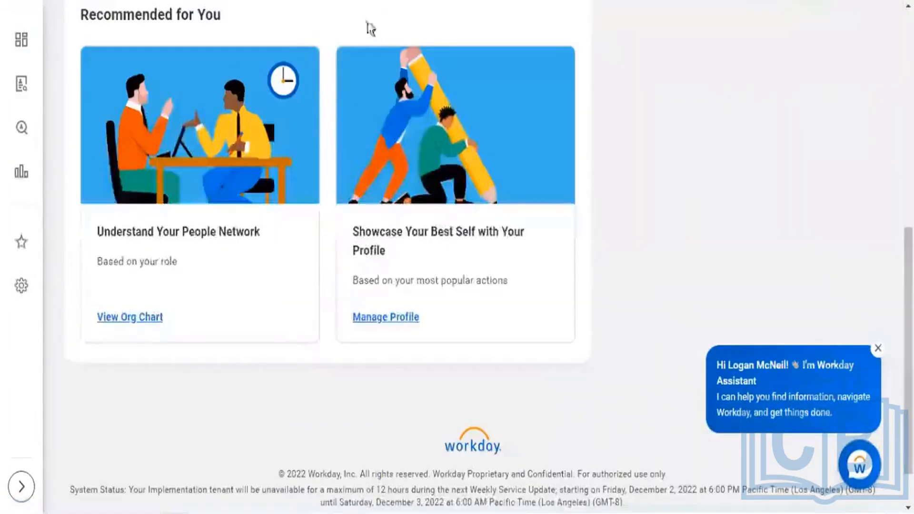
scroll(420, 67, up, 7)
click(365, 44)
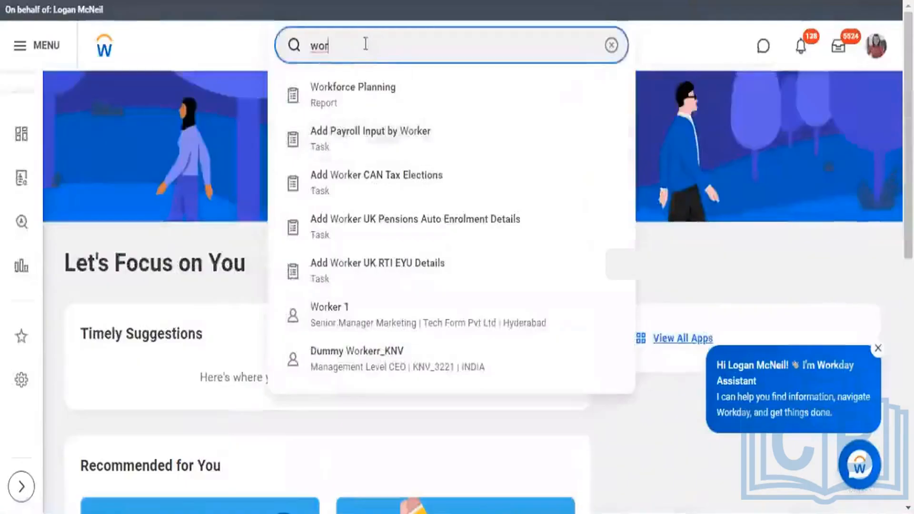
text(stan rebo)
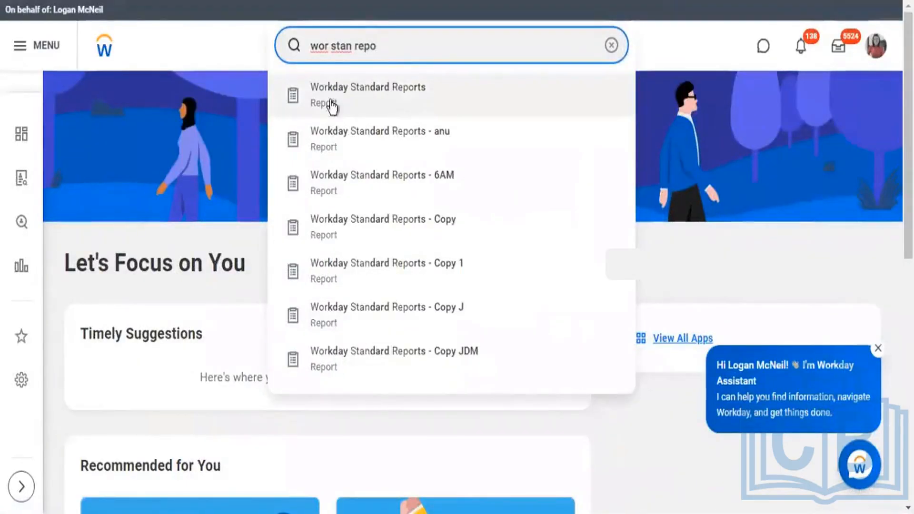
click(337, 96)
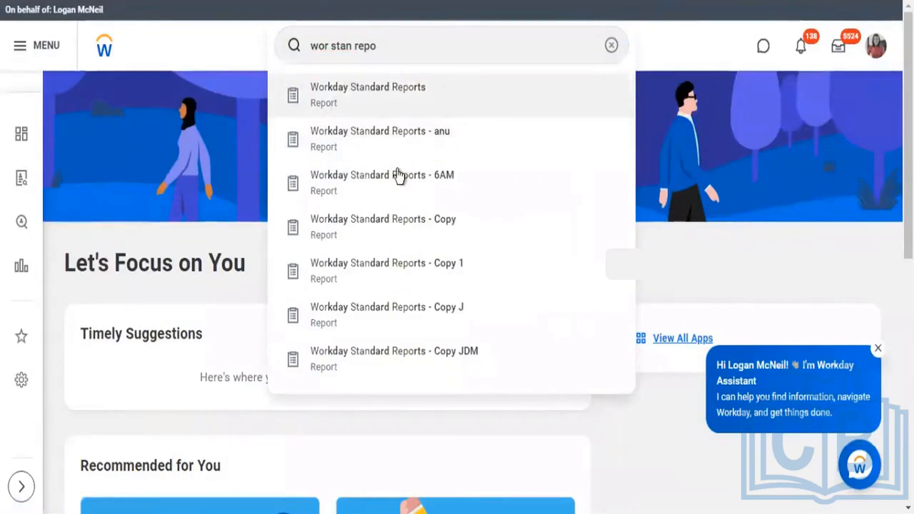
click(402, 139)
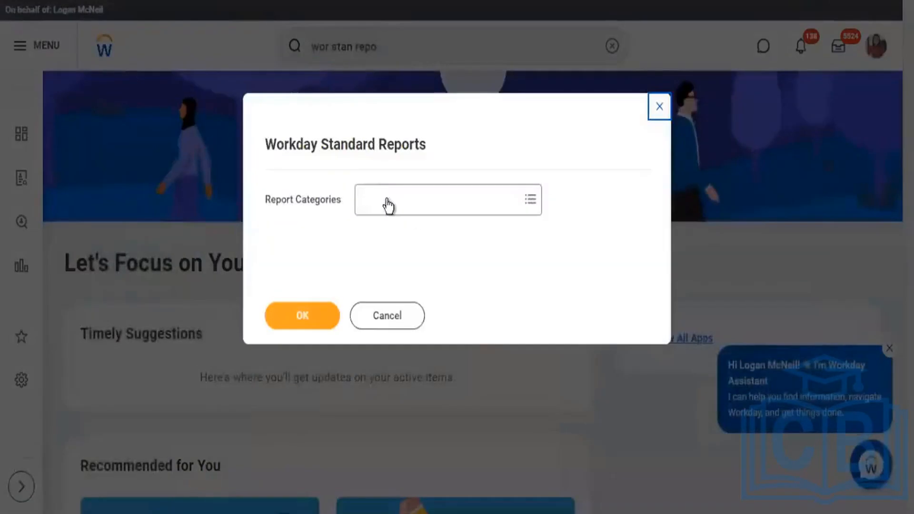
Step: Set Report Categories to Compensation and run the Workday Standard Reports report
click(393, 205)
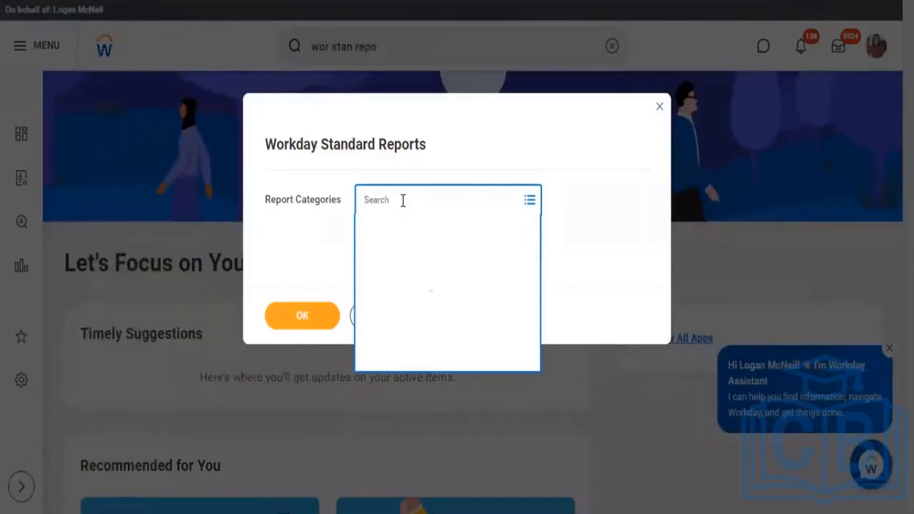
text(comp)
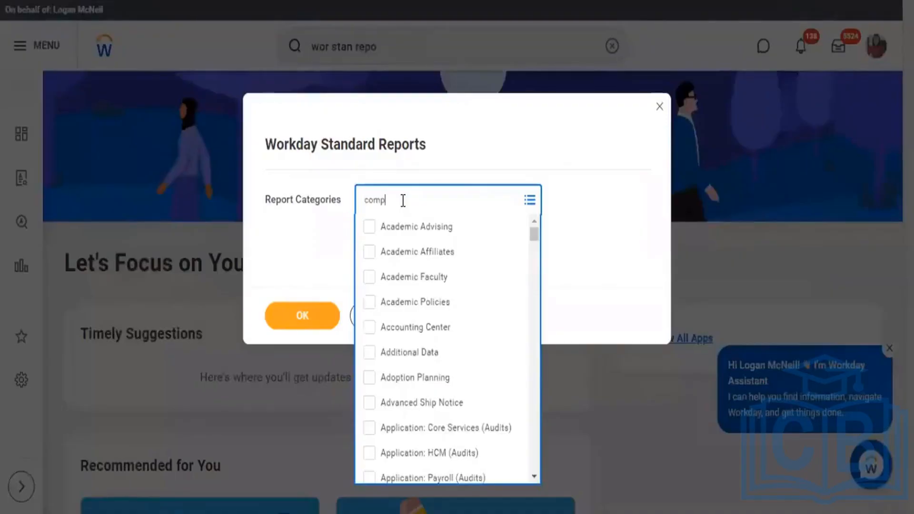
text(ensation)
key(Return)
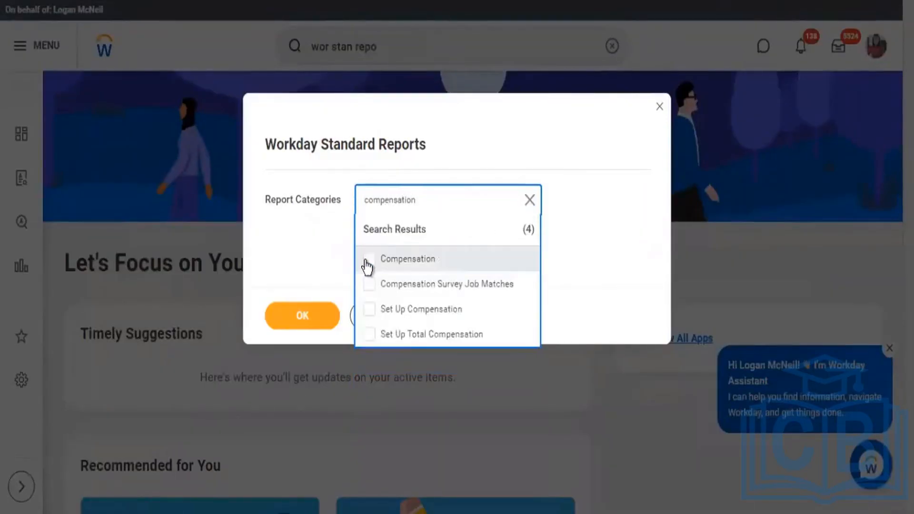
click(369, 258)
click(291, 295)
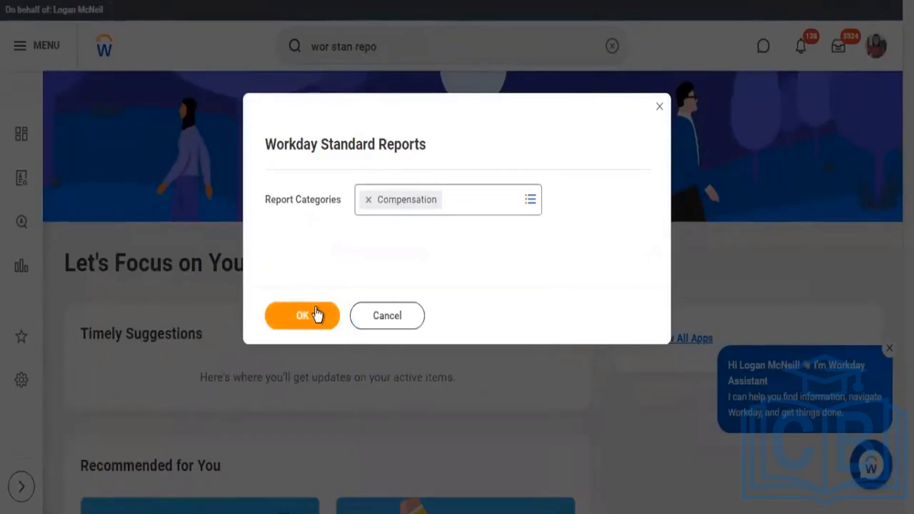
click(318, 311)
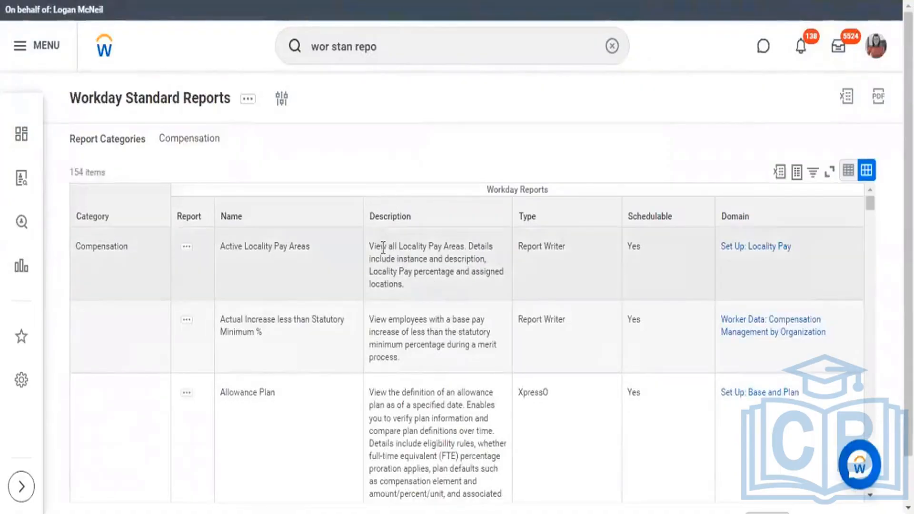
Step: Review the description and type of the Active Locality Pay Areas report
drag(381, 246, 406, 287)
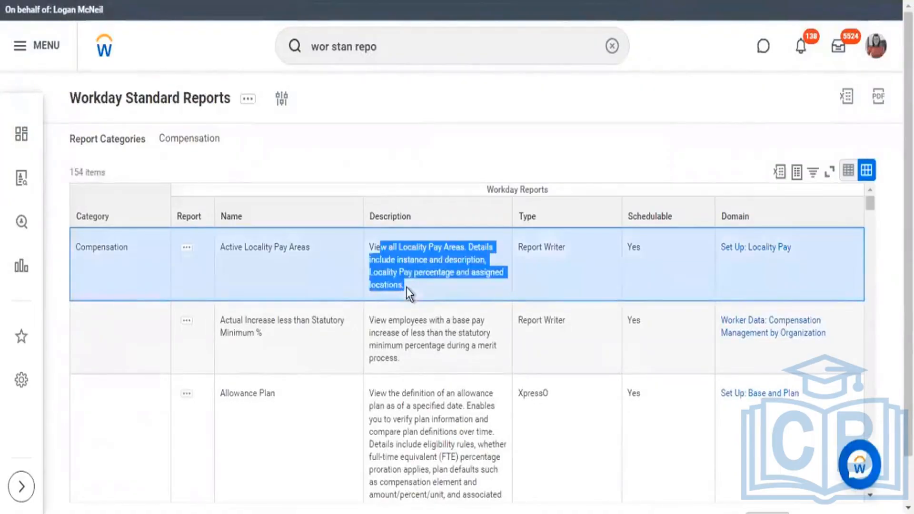
double_click(546, 252)
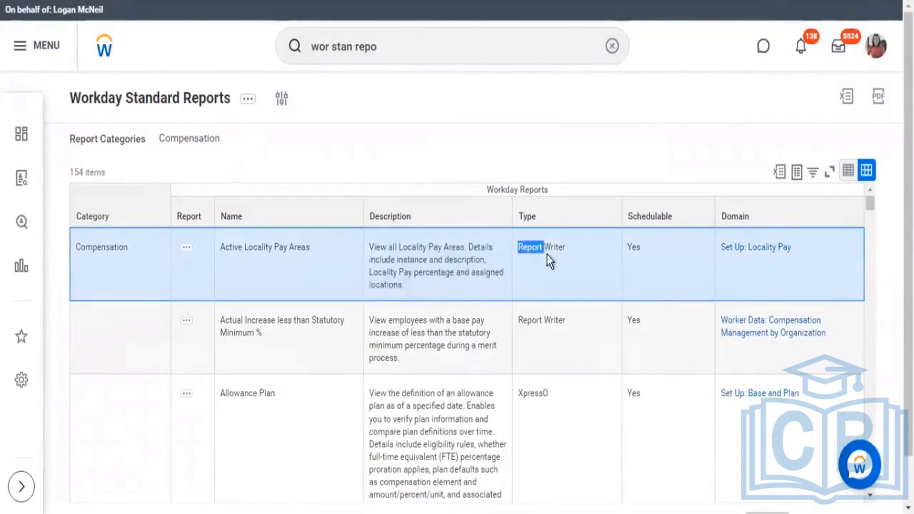
drag(550, 261, 558, 236)
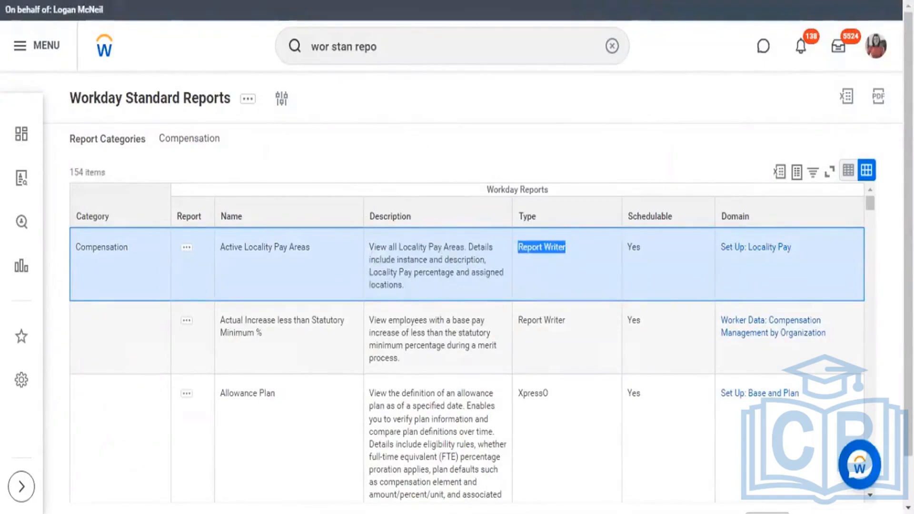
Step: Switch to the Report Categories slide, box the Report Writer and Xpresso types in red, and return to Workday
key(alt+Tab)
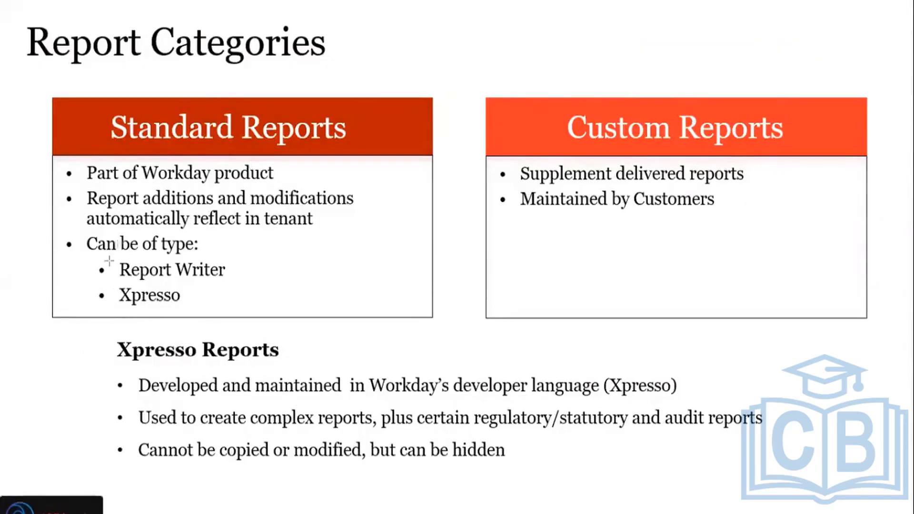
drag(112, 256, 247, 309)
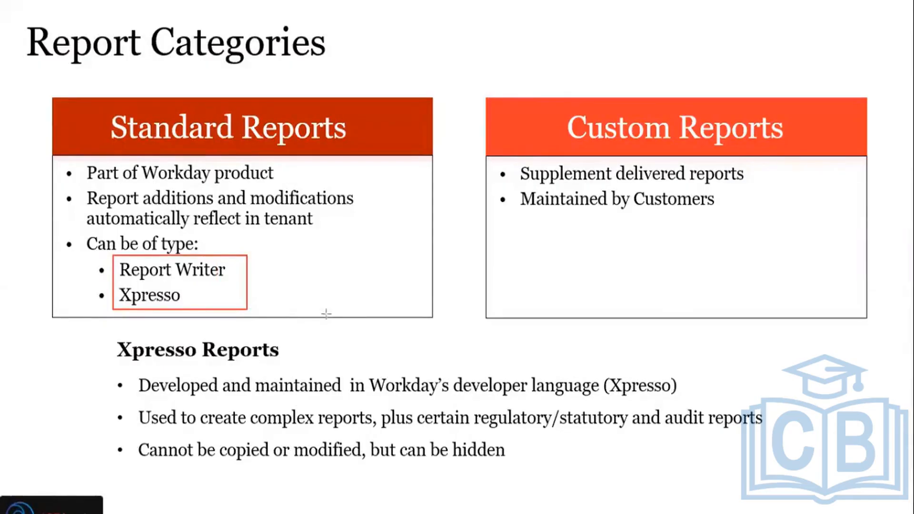
key(alt+Tab)
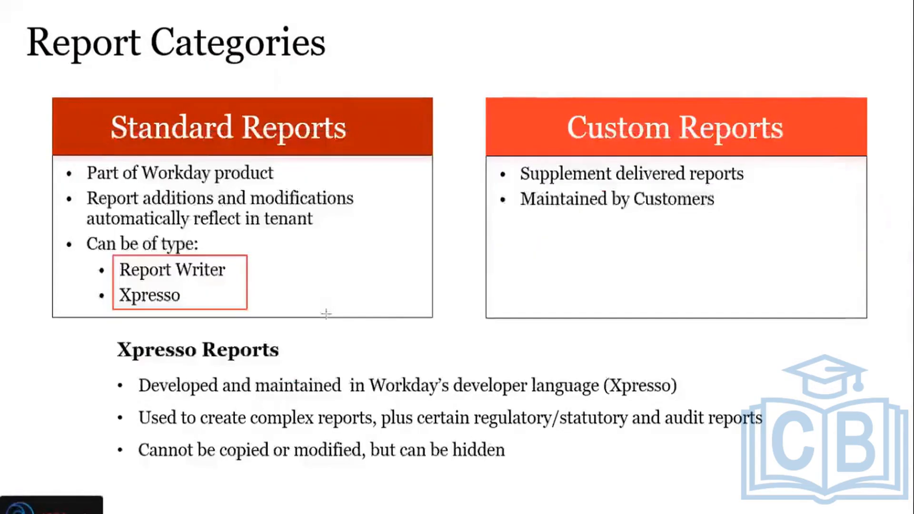
key(alt+Tab)
key(alt+Tab)
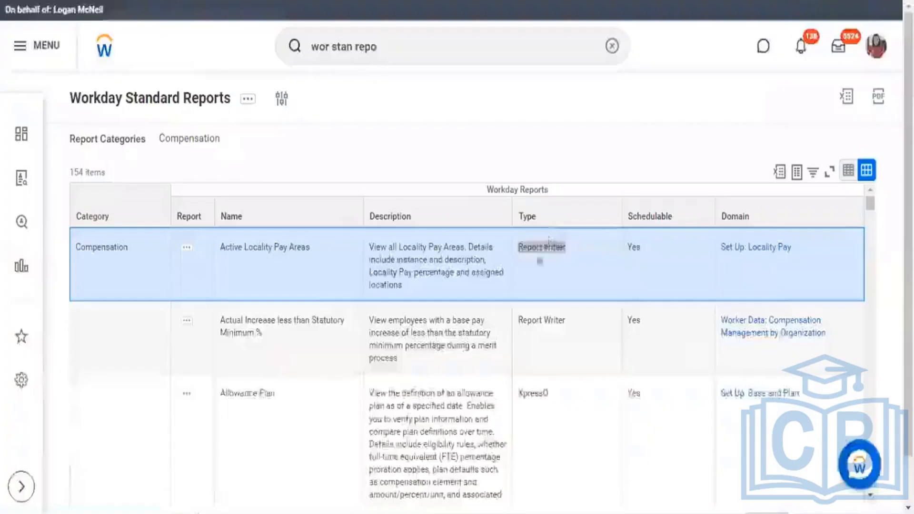
Step: Compare the listed report types and review the schedulable setting, domain and name of Active Locality Pay Areas
click(530, 258)
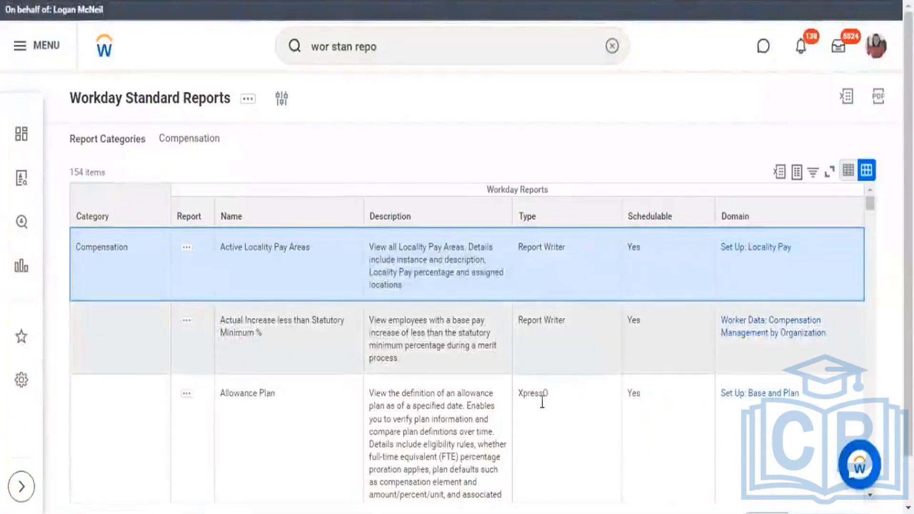
scroll(555, 362, down, 3)
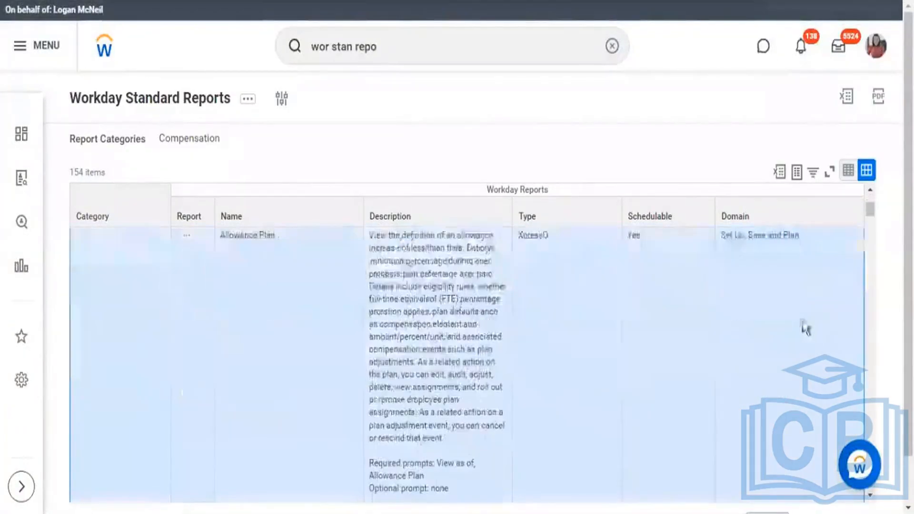
scroll(656, 242, up, 3)
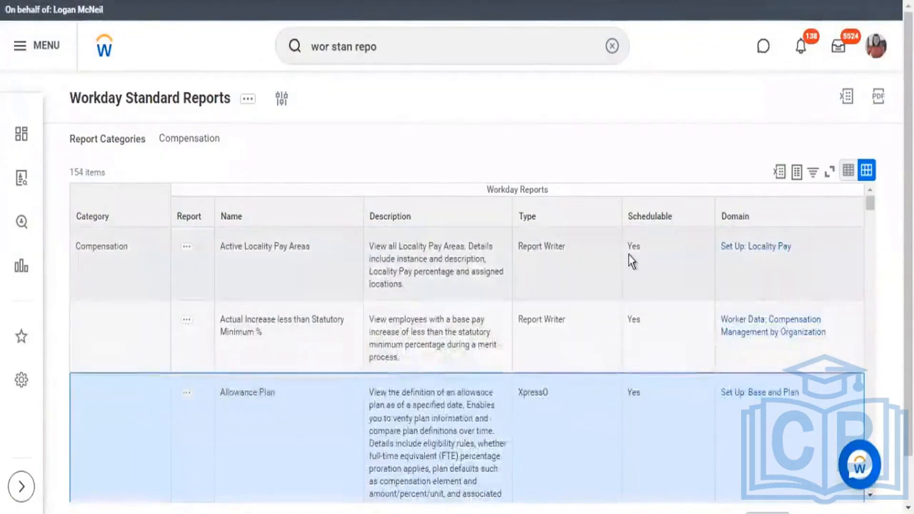
double_click(652, 258)
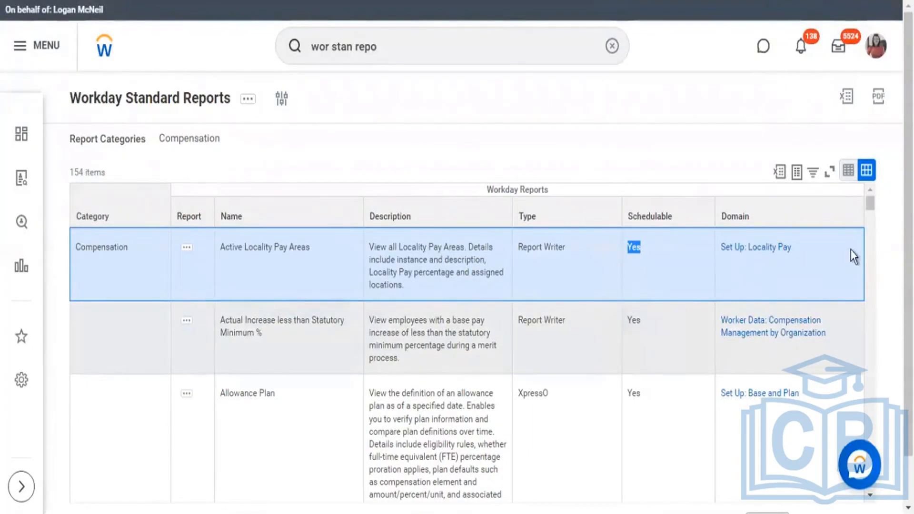
drag(830, 253, 720, 263)
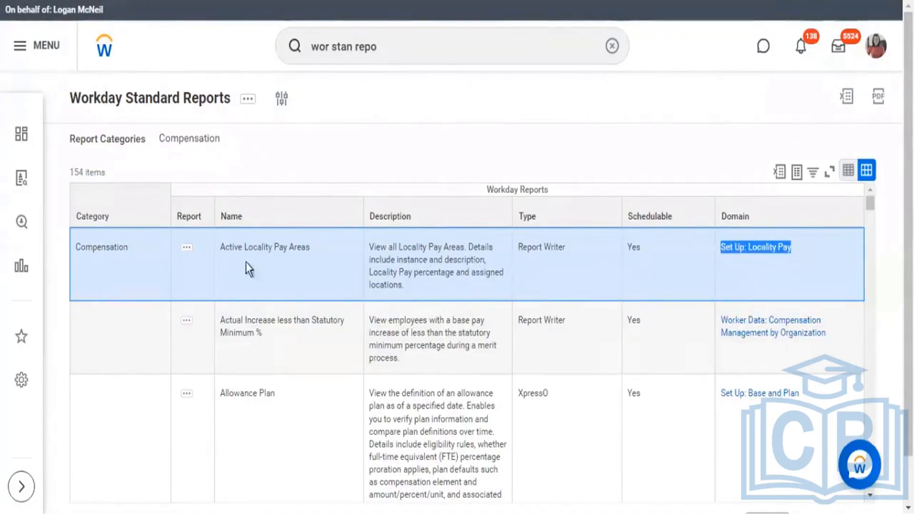
drag(229, 247, 301, 251)
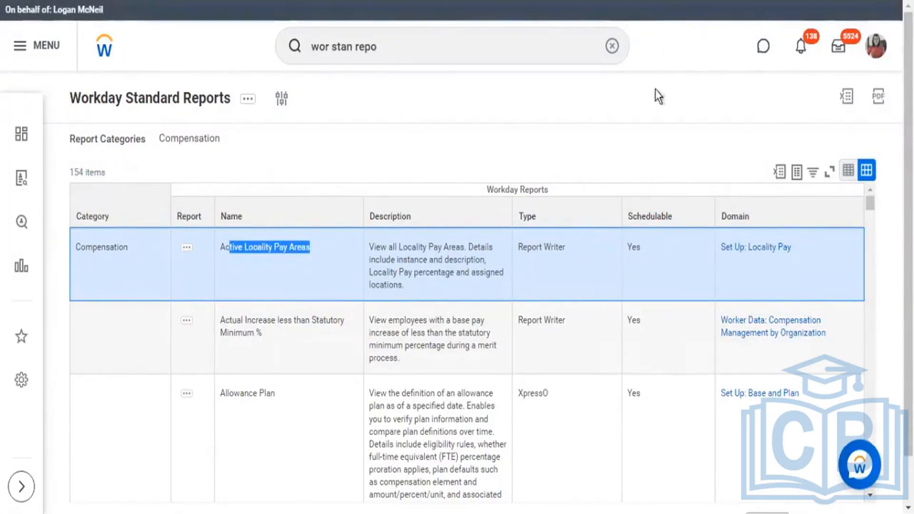
Step: Examine the Allowance Plan report's name, security domain and description
scroll(311, 364, down, 1)
triple_click(275, 341)
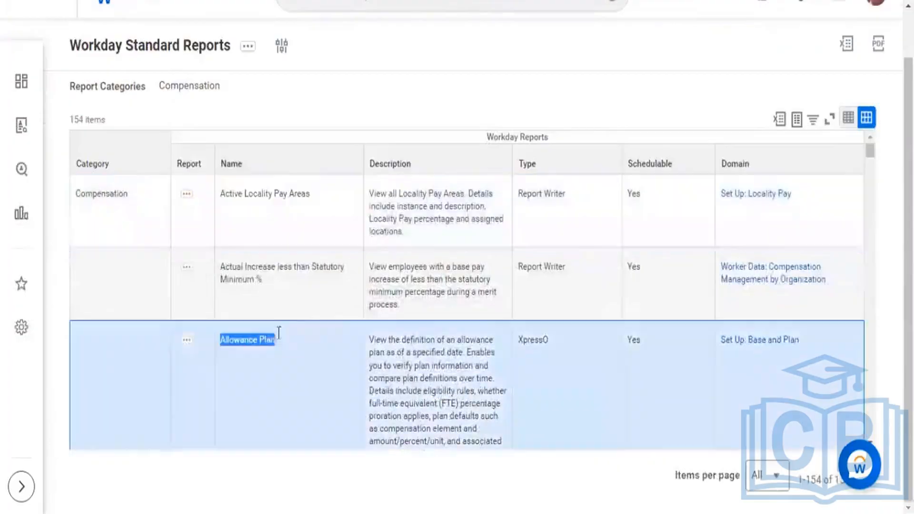
drag(810, 340, 716, 337)
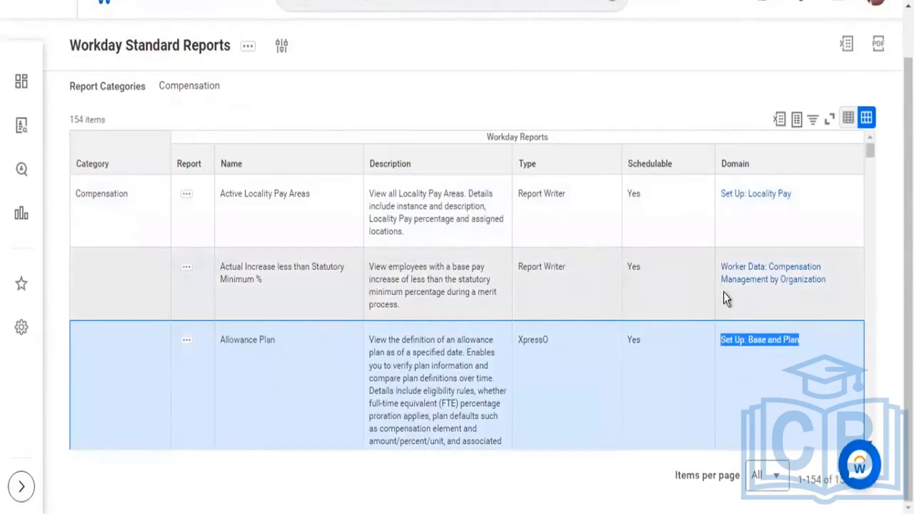
scroll(723, 293, down, 2)
scroll(724, 292, down, 2)
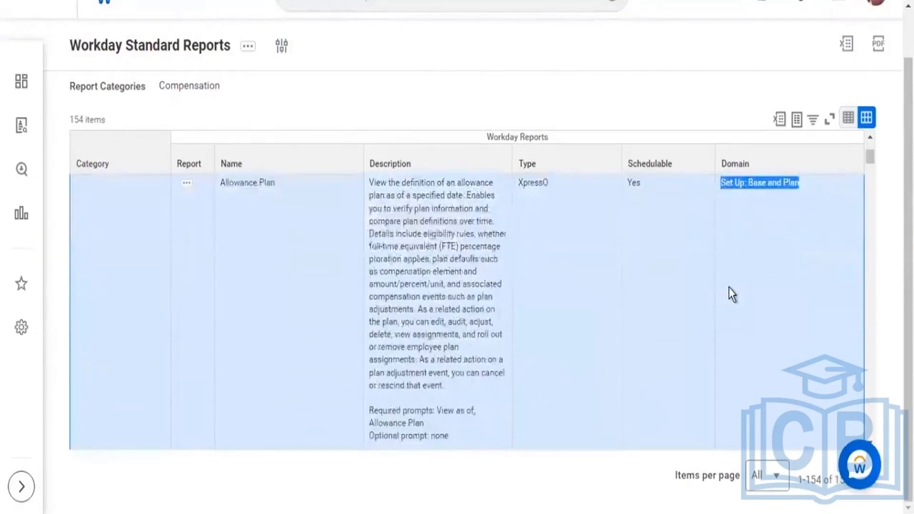
scroll(736, 291, up, 2)
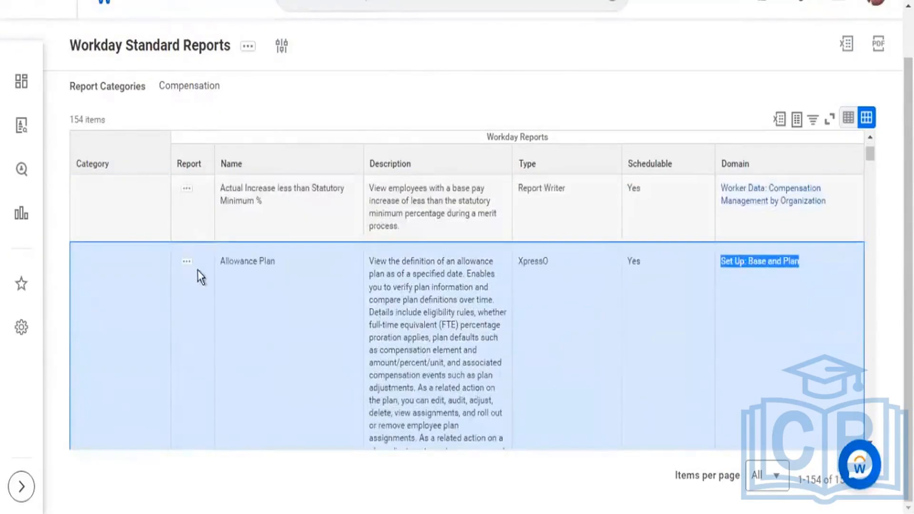
drag(221, 262, 244, 261)
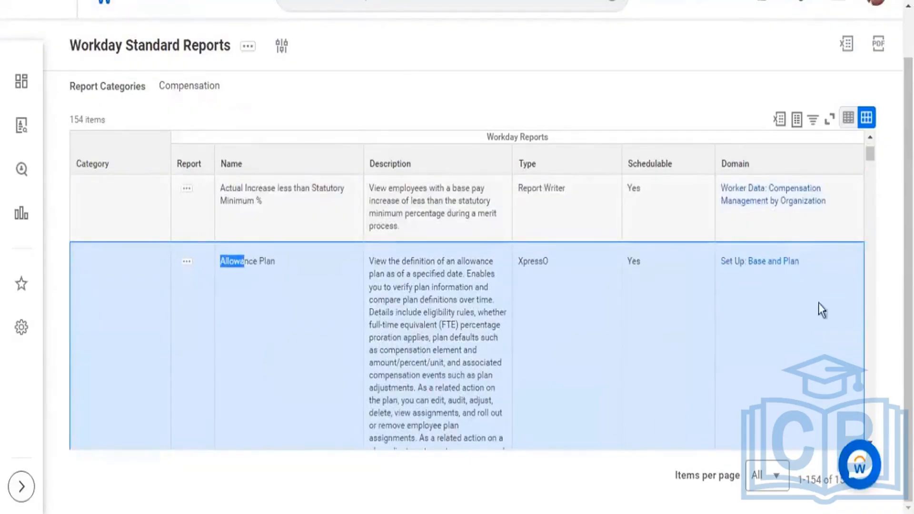
drag(821, 270, 711, 269)
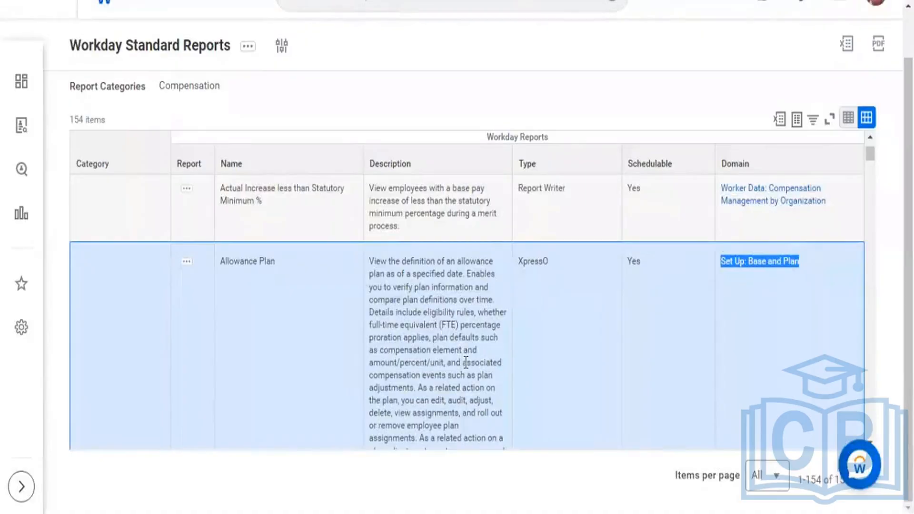
drag(466, 362, 374, 261)
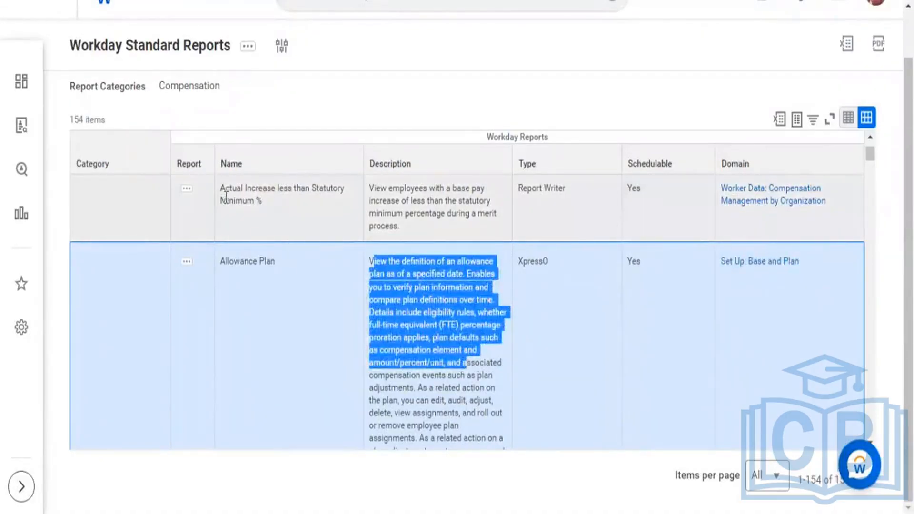
Step: View the related actions available for the Actual Increase less than Statutory Minimum % report, including Standard Report, and close them
click(189, 187)
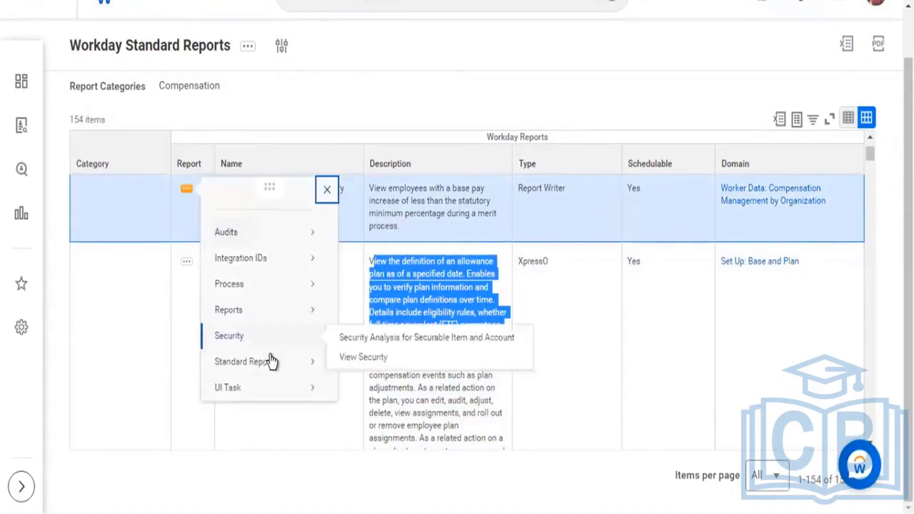
mouse_move(271, 362)
click(346, 364)
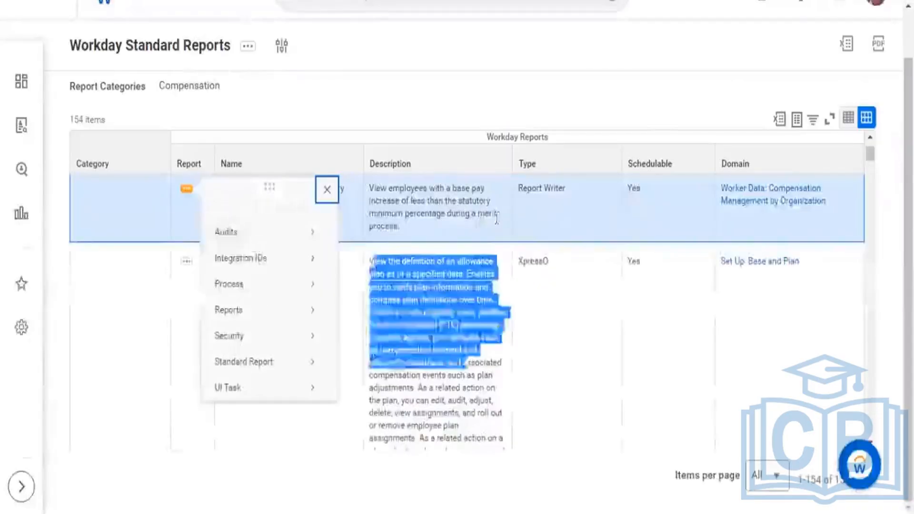
click(468, 233)
scroll(468, 233, up, 2)
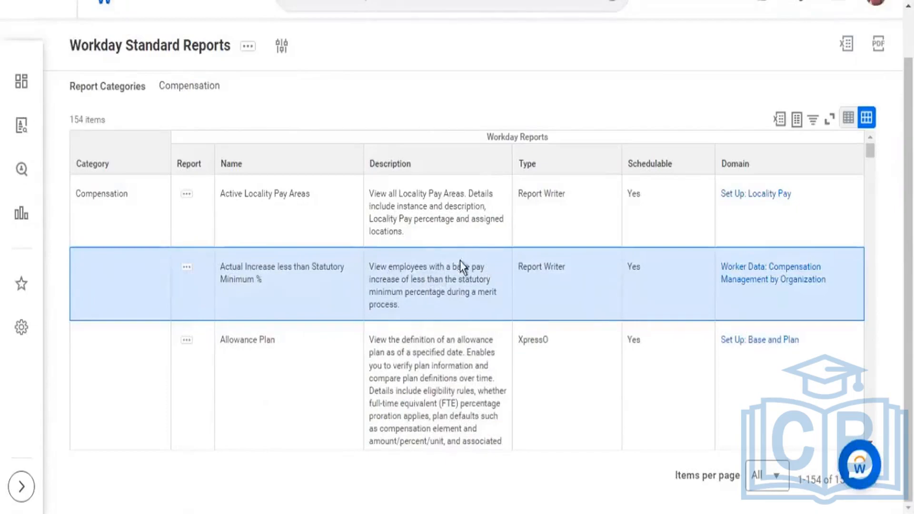
Step: Review the description of Actual Increase less than Statutory Minimum % and run that report with both prompts left blank
drag(386, 267, 479, 303)
click(438, 270)
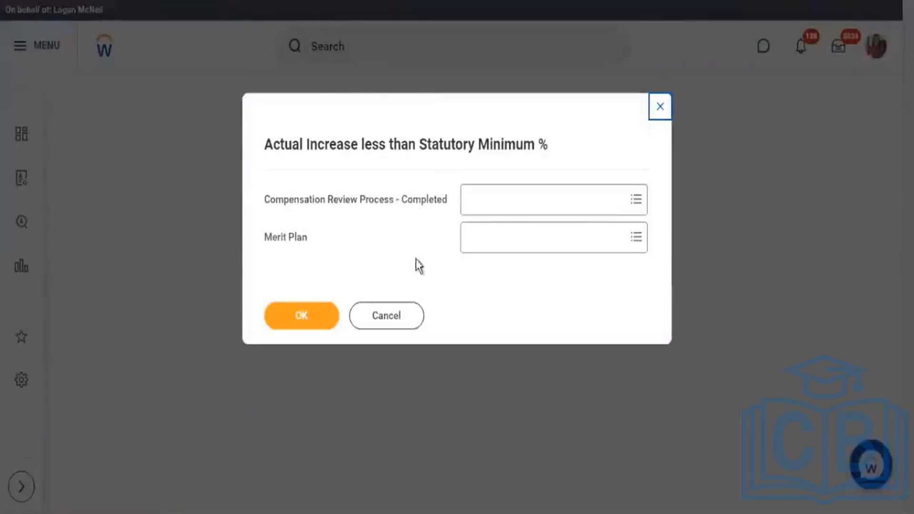
click(306, 315)
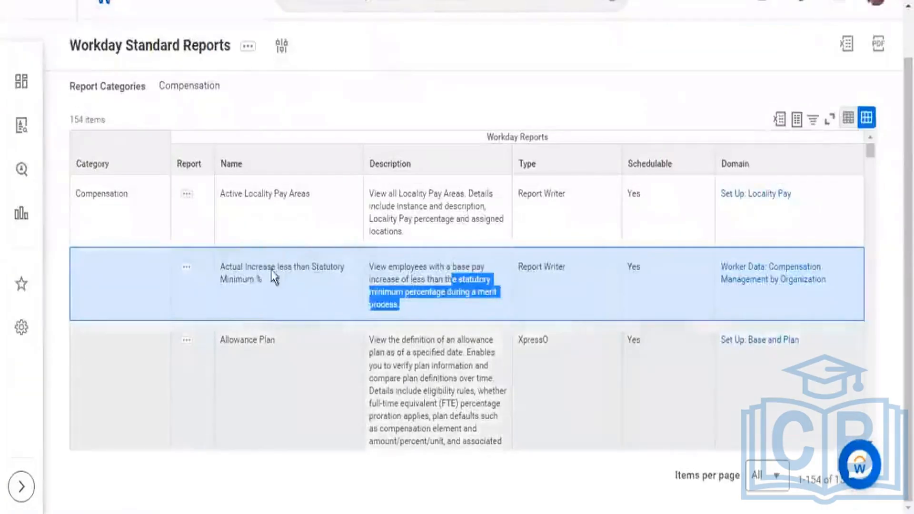
Step: Compare the names and types of the Actual Increase less than Statutory Minimum % and Allowance Plan reports
drag(262, 281, 224, 268)
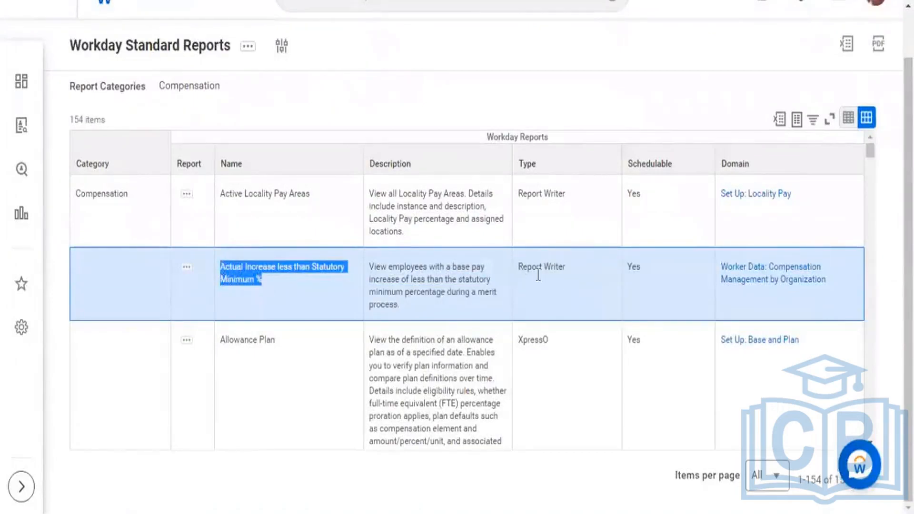
drag(522, 267, 566, 290)
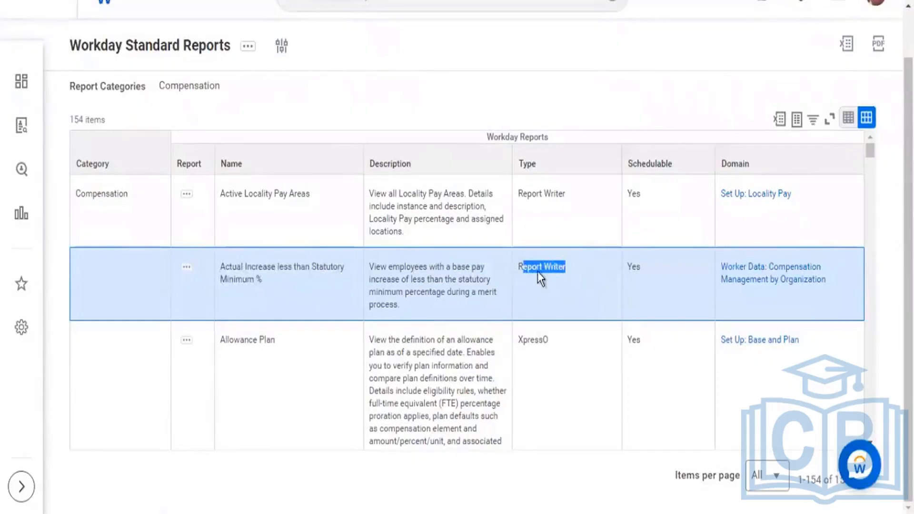
drag(260, 339, 230, 340)
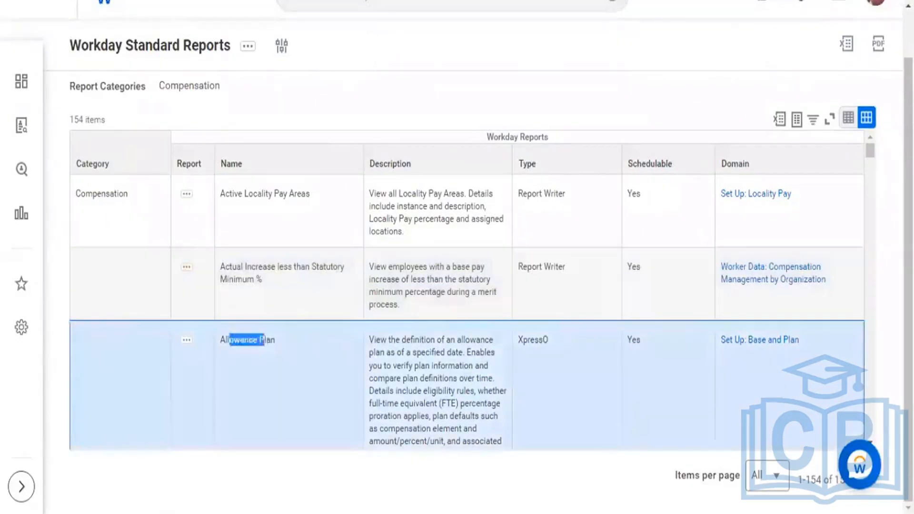
drag(517, 340, 541, 344)
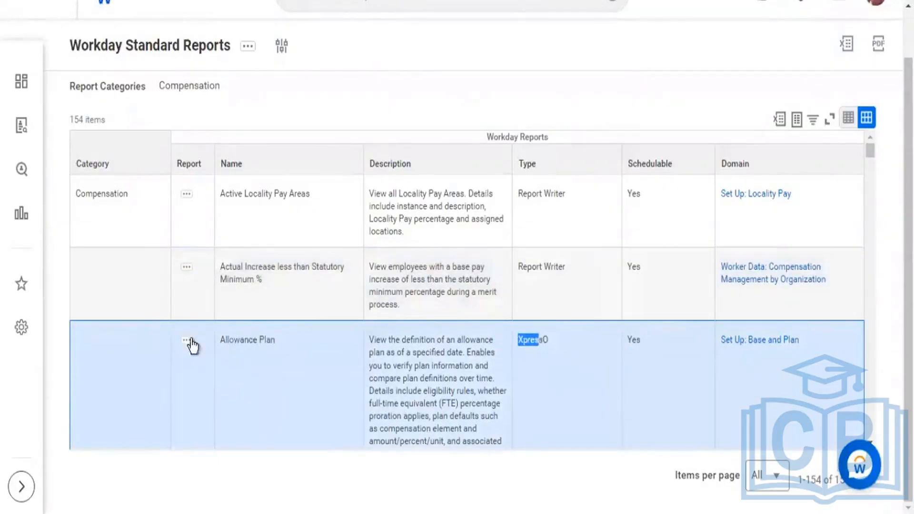
Step: View the related actions available for the Allowance Plan report, including UI Task, and close them
click(189, 342)
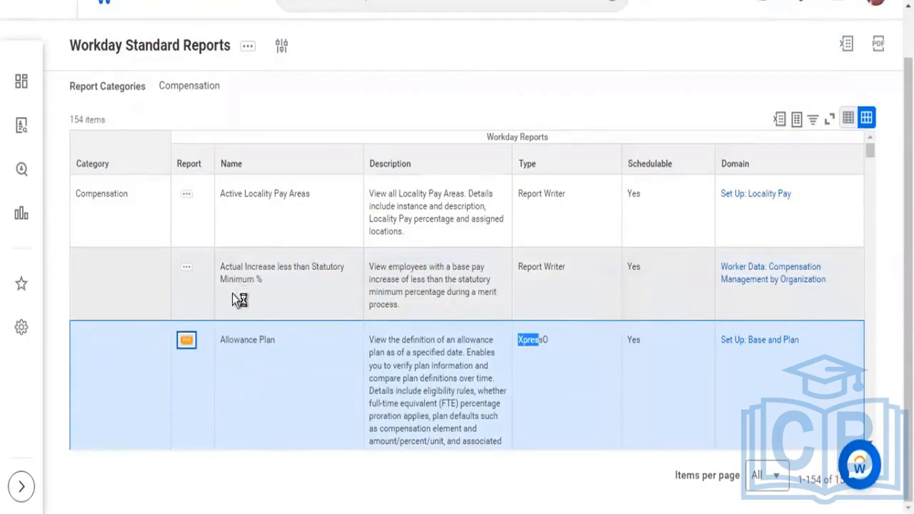
mouse_move(231, 286)
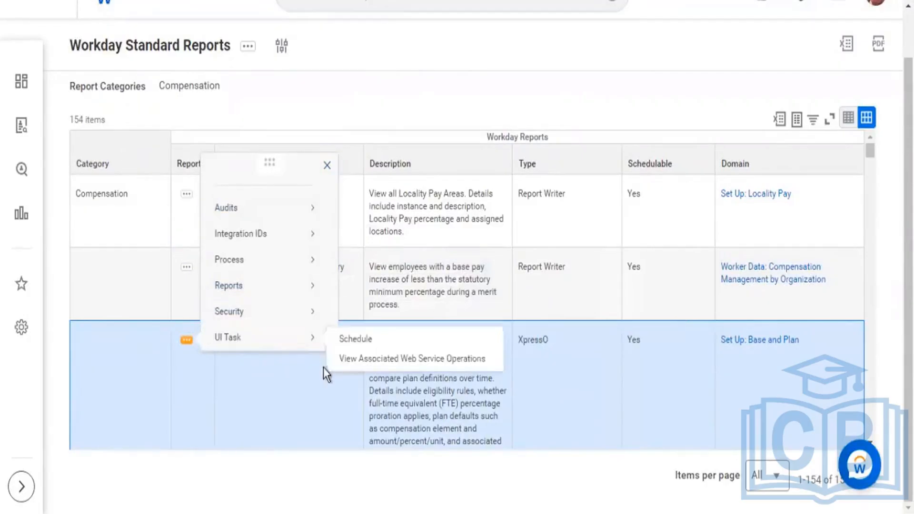
click(335, 382)
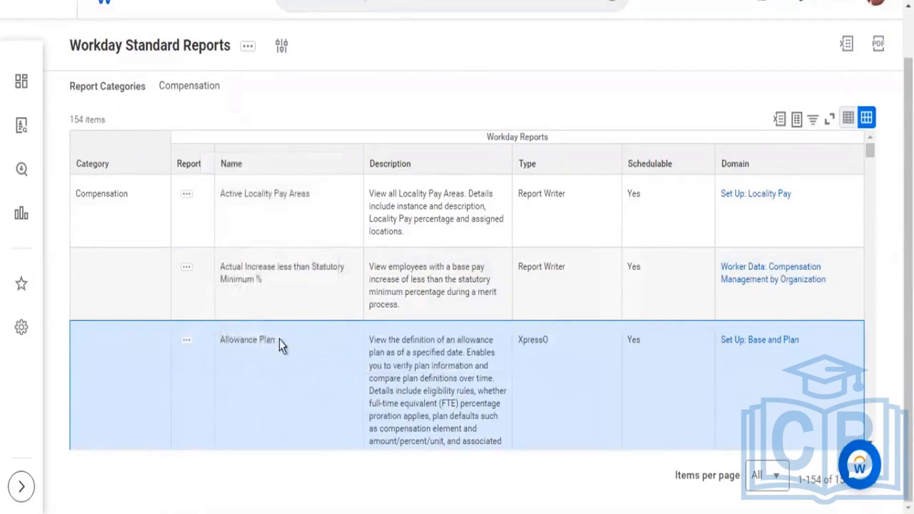
Step: Copy the Allowance Plan report's name from the list, search Workday for it and open the report
drag(279, 340, 225, 337)
key(ctrl+c)
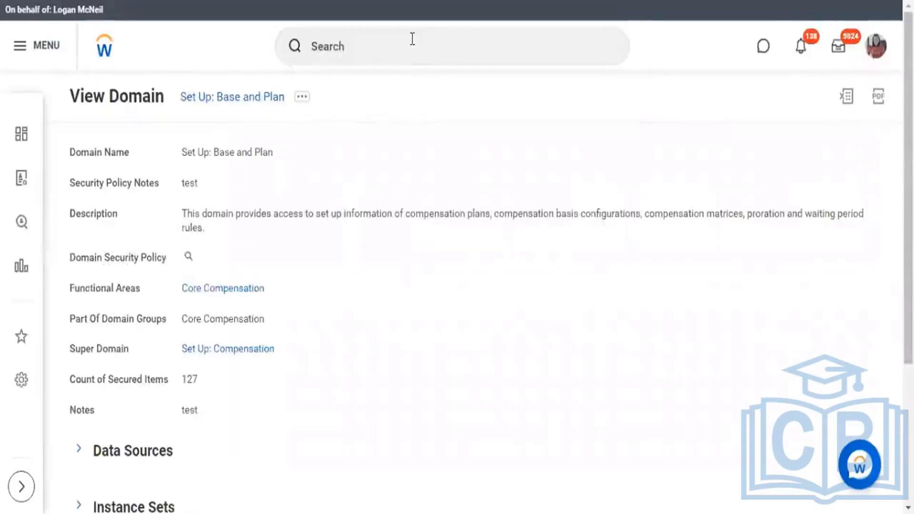
click(412, 39)
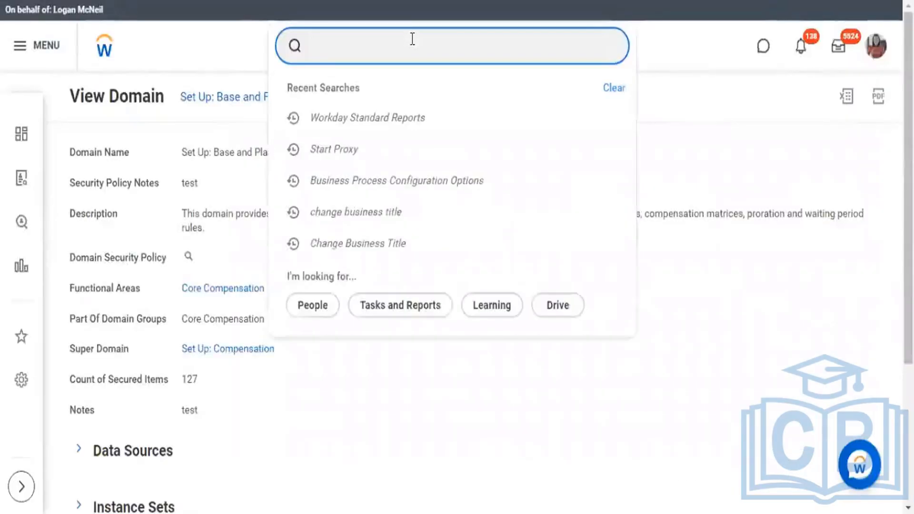
key(ctrl+v)
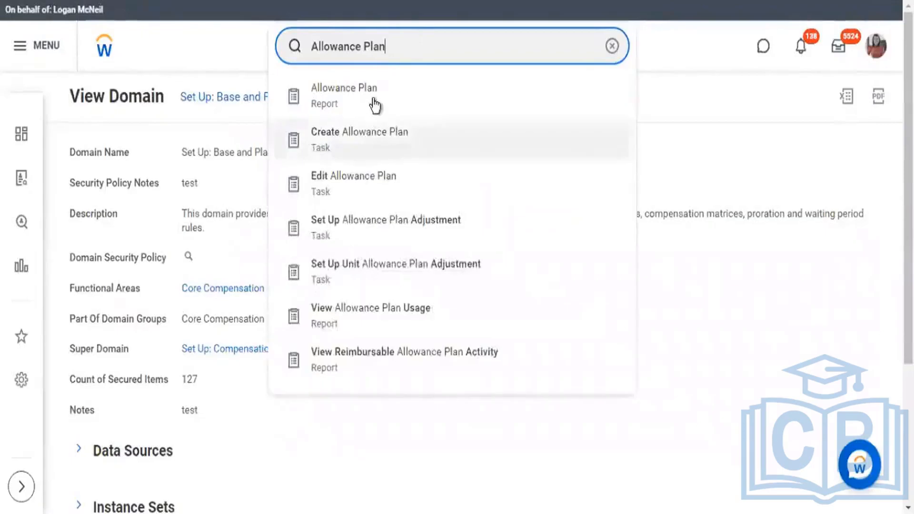
click(375, 104)
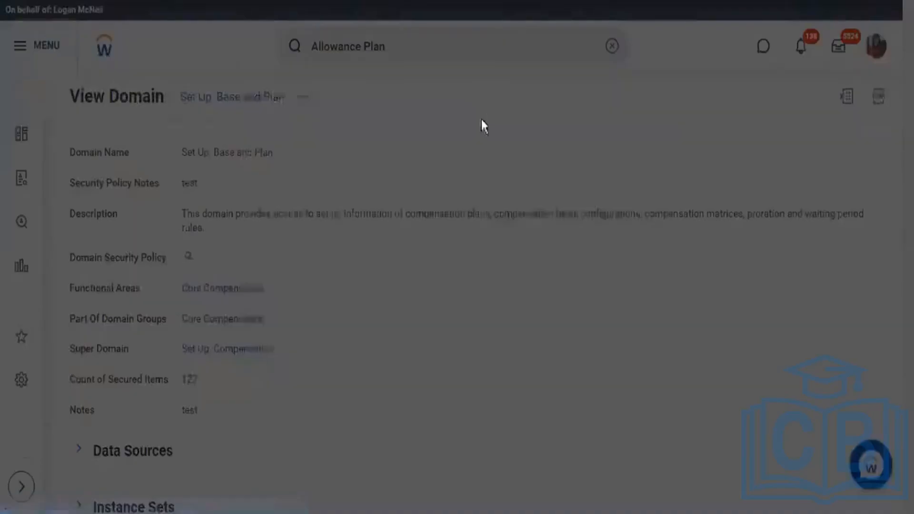
Step: Run the Allowance Plan report for the plan named Car Allowance
click(381, 237)
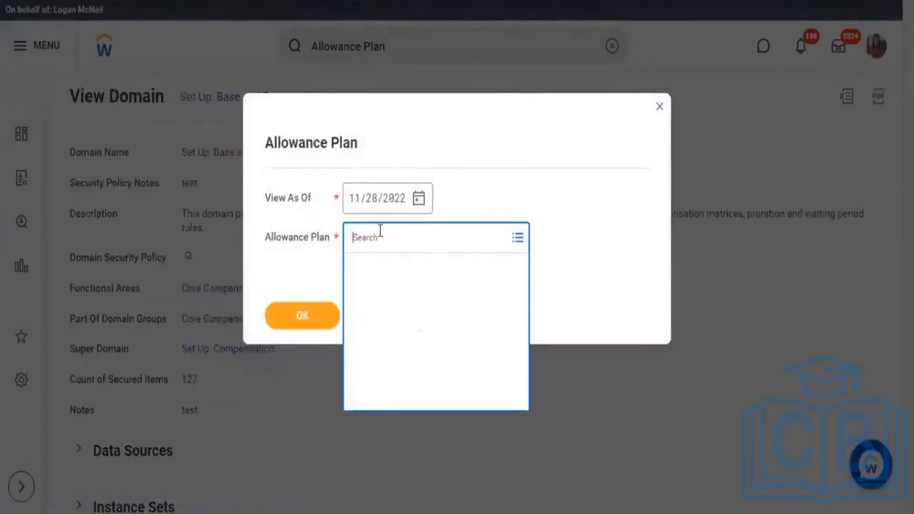
text(car)
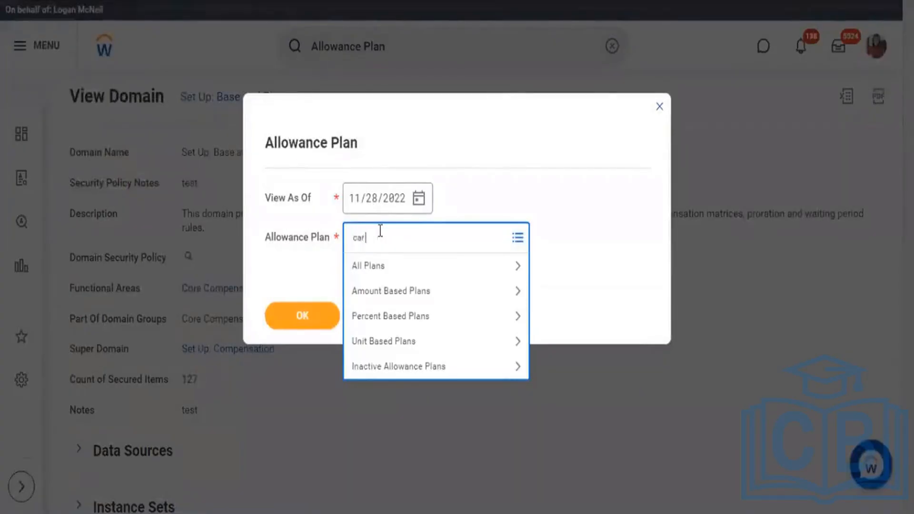
text( allowance)
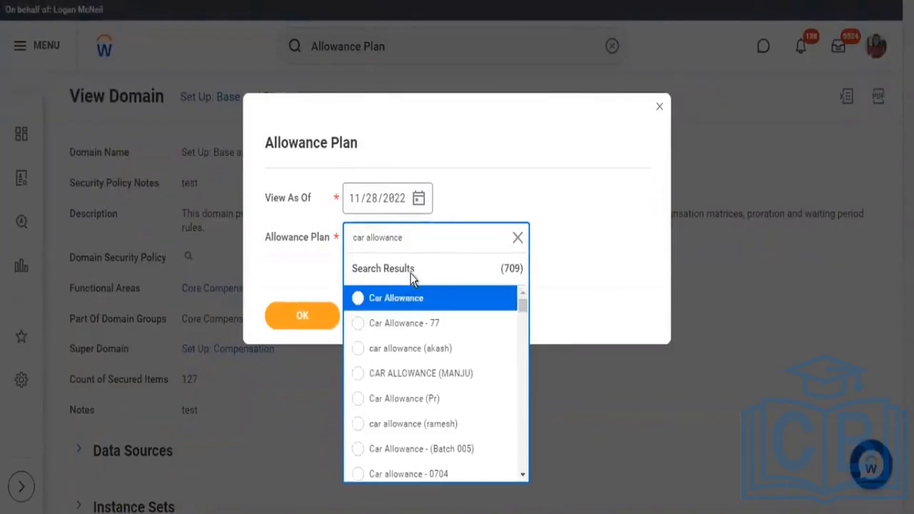
click(397, 300)
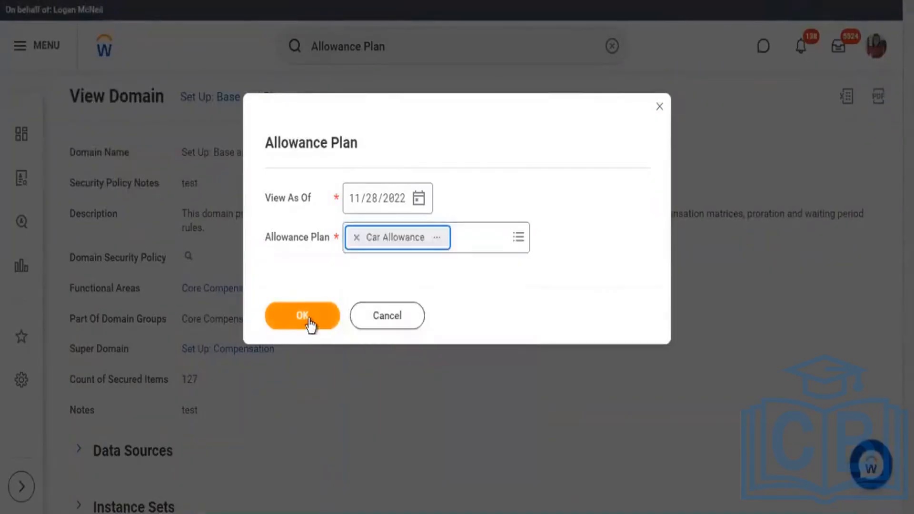
click(309, 321)
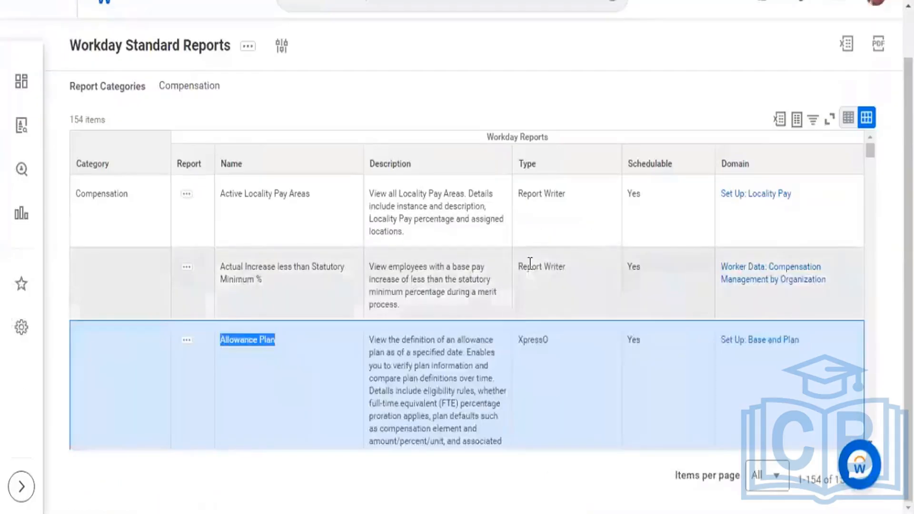
Step: Compare the two reports' types again, and review the titles of the Actual Increase less than Statutory Minimum % and Car Allowance results
drag(550, 267, 528, 267)
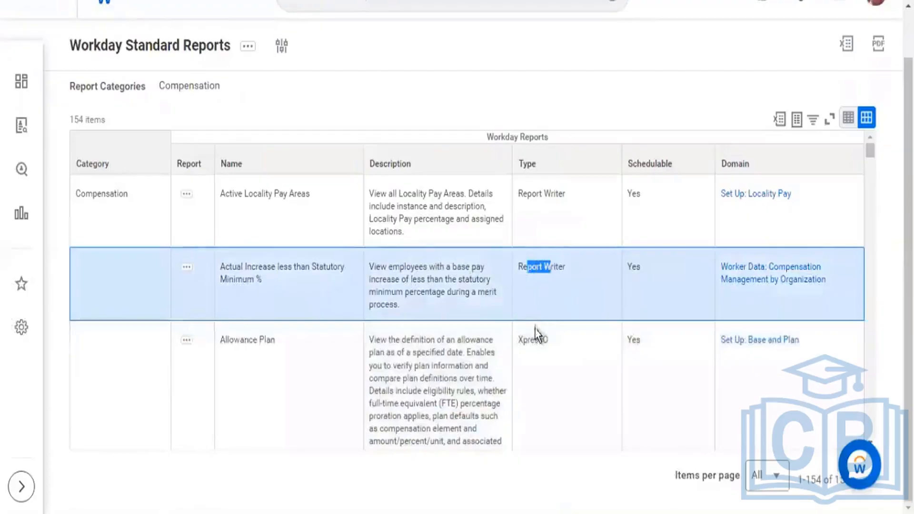
drag(527, 333, 542, 333)
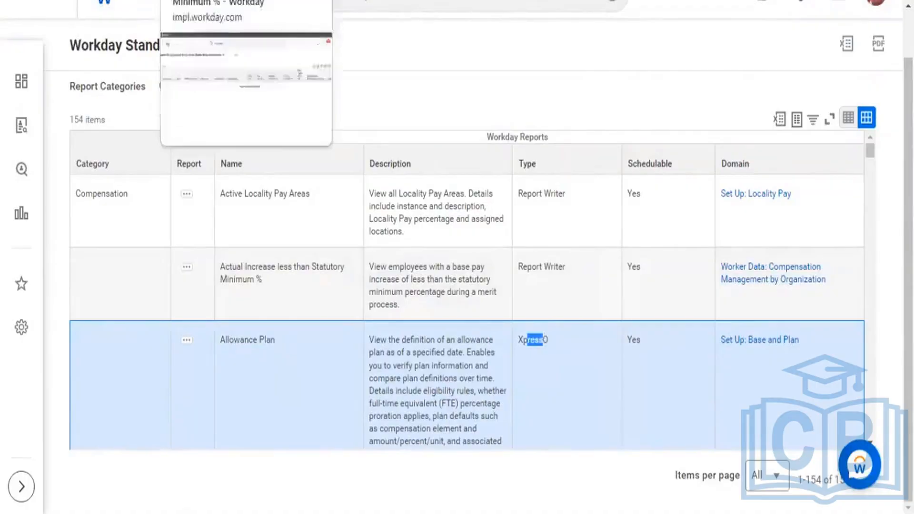
click(214, 0)
drag(244, 98, 280, 98)
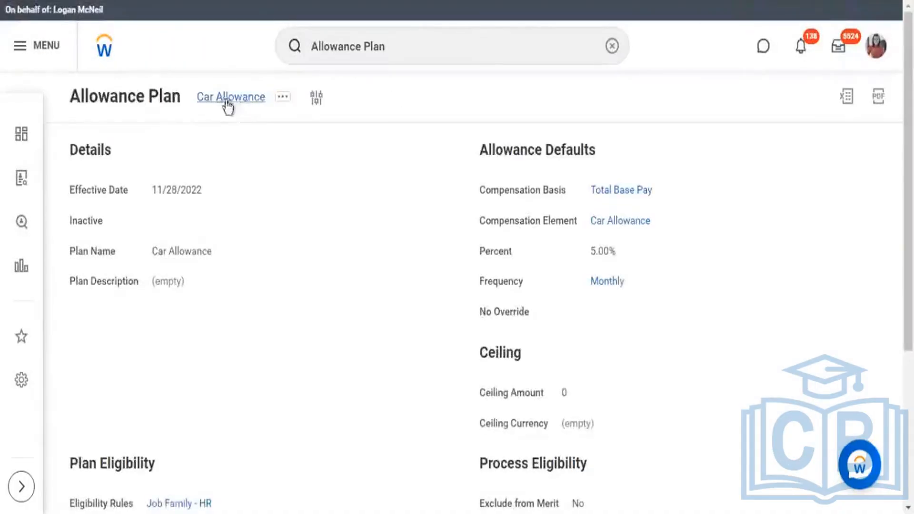
drag(219, 98, 393, 114)
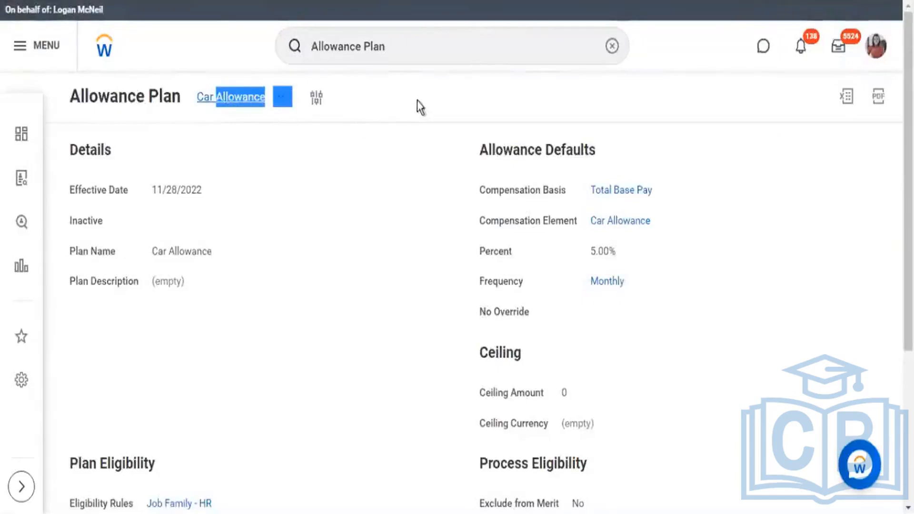
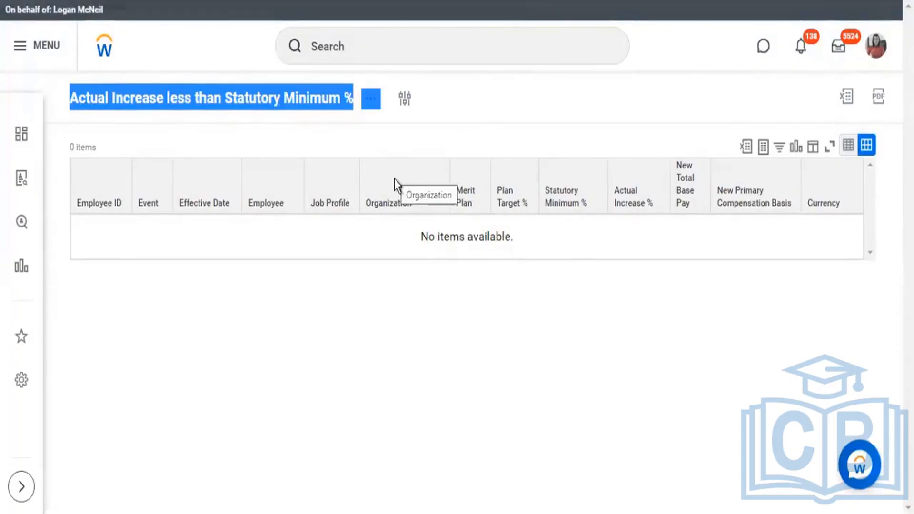
Step: Review the title and results table of the Actual Increase less than Statutory Minimum % report
drag(69, 99, 222, 107)
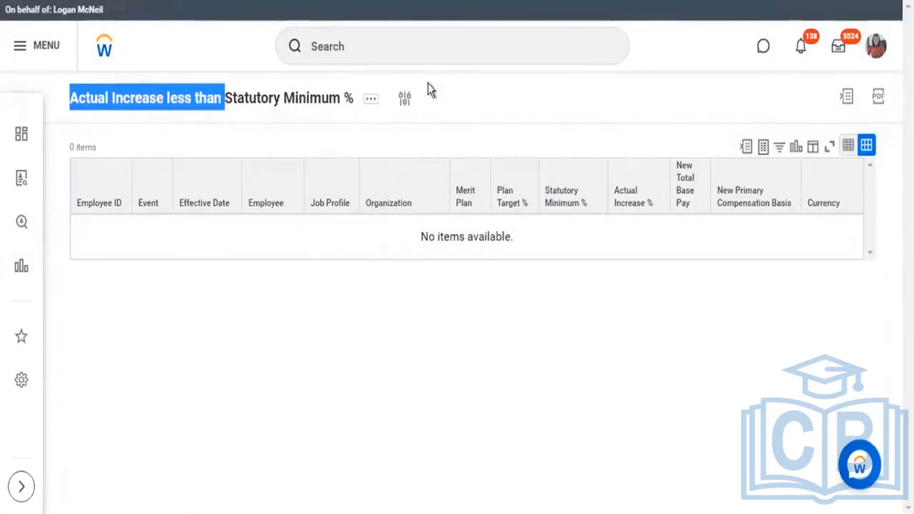
click(266, 102)
drag(199, 97, 283, 100)
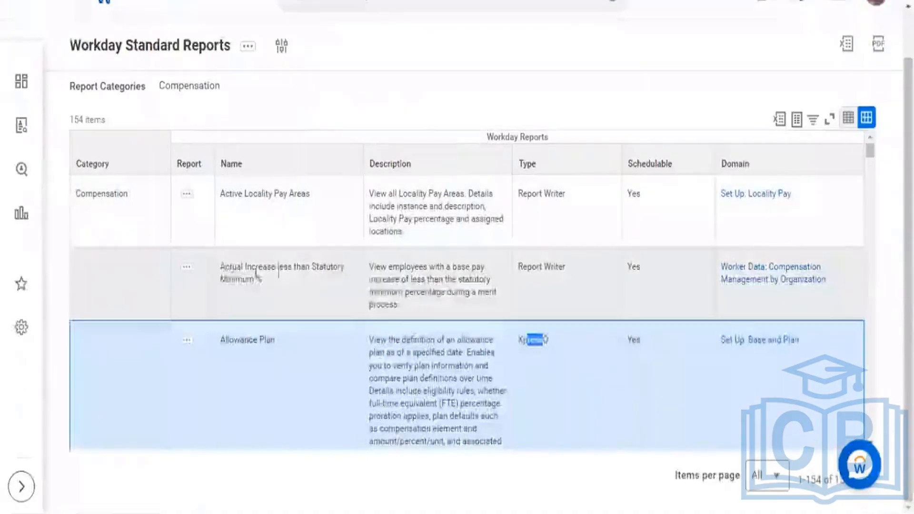
drag(224, 267, 575, 284)
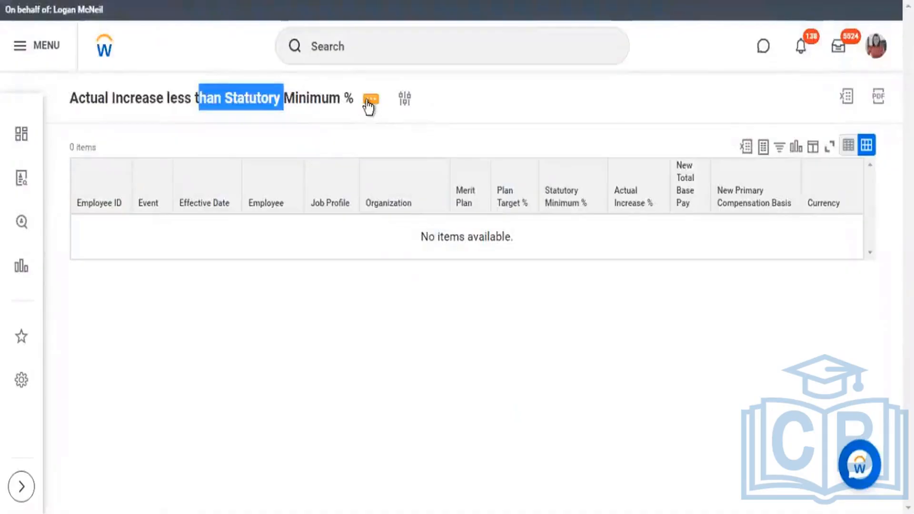
Step: Copy the Actual Increase less than Statutory Minimum % standard report to a custom report named "Actual Increase less than Statutory Minimum % Details"
click(370, 100)
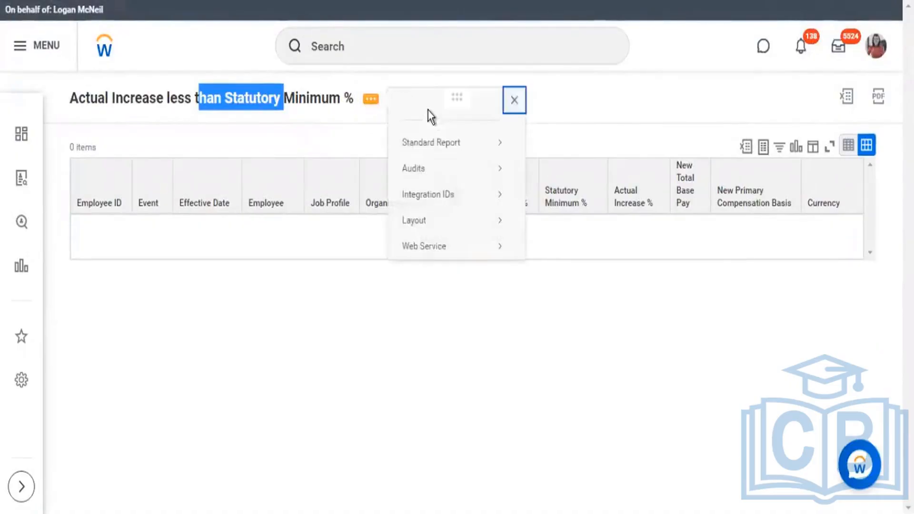
mouse_move(433, 145)
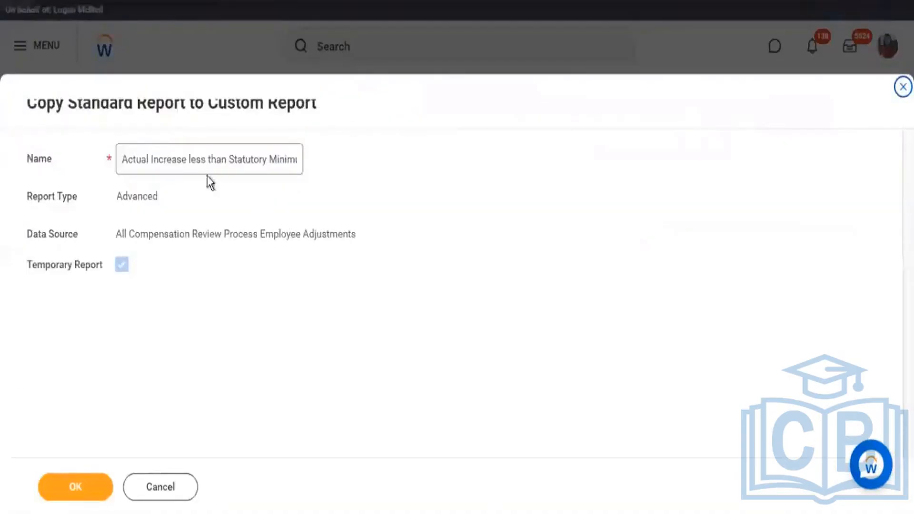
click(215, 159)
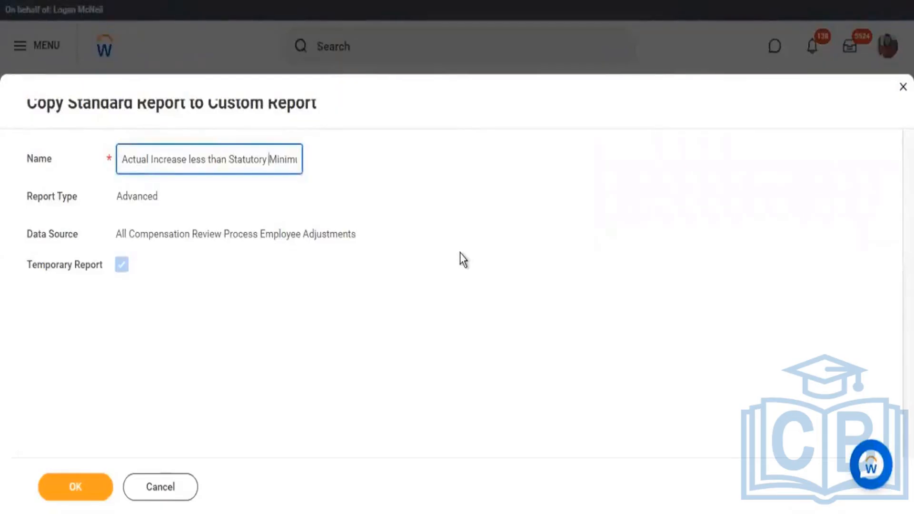
key(End)
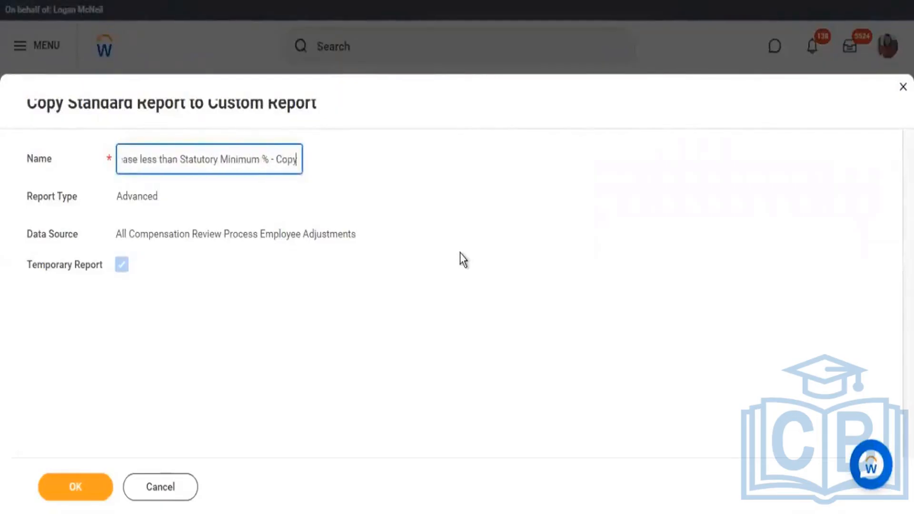
key(BackSpace)
key(BackSpace)
key(BackSpace)
key(BackSpace)
key(BackSpace)
key(BackSpace)
key(BackSpace)
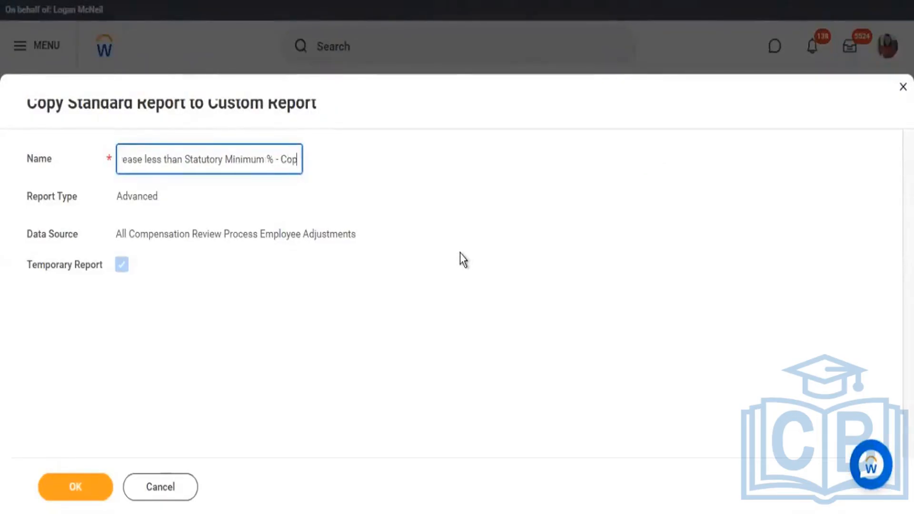
key(BackSpace)
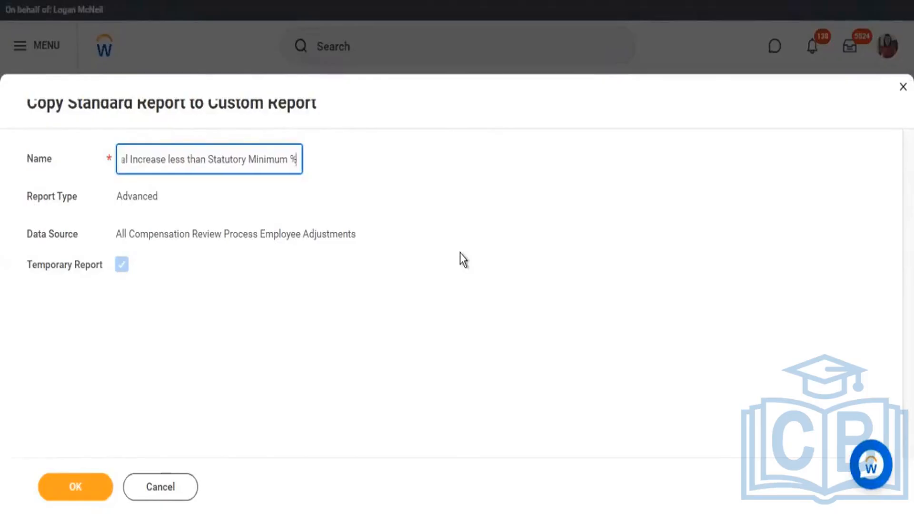
text(Details)
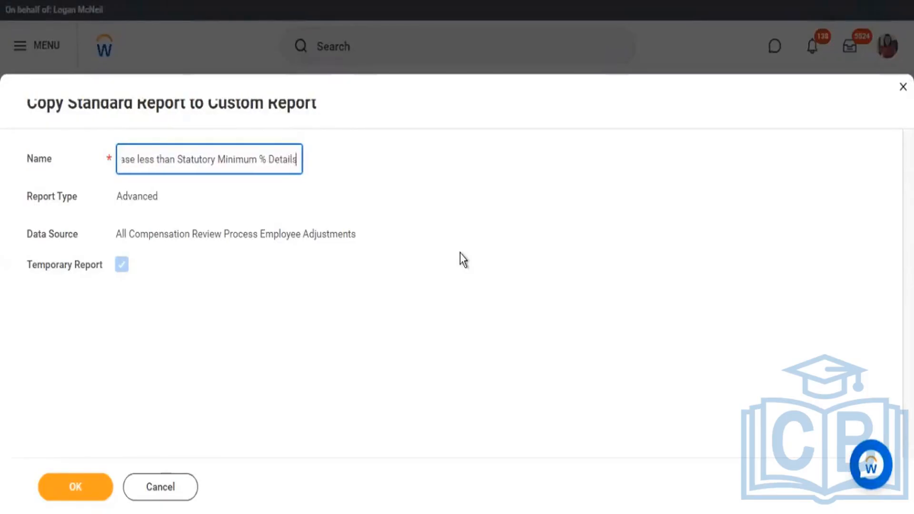
click(95, 423)
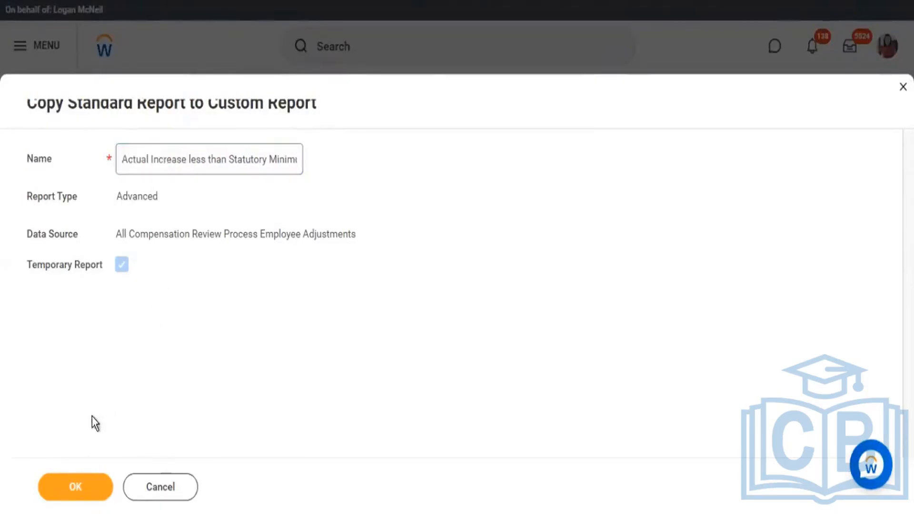
click(84, 485)
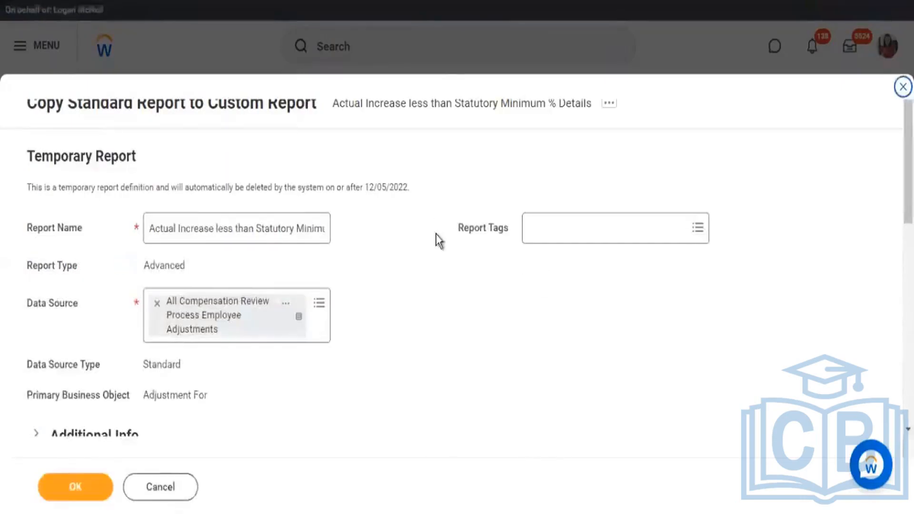
Step: Review the copied report's column fields, add and remove a blank row after Currency, and save the temporary report
scroll(466, 224, down, 8)
scroll(471, 223, down, 3)
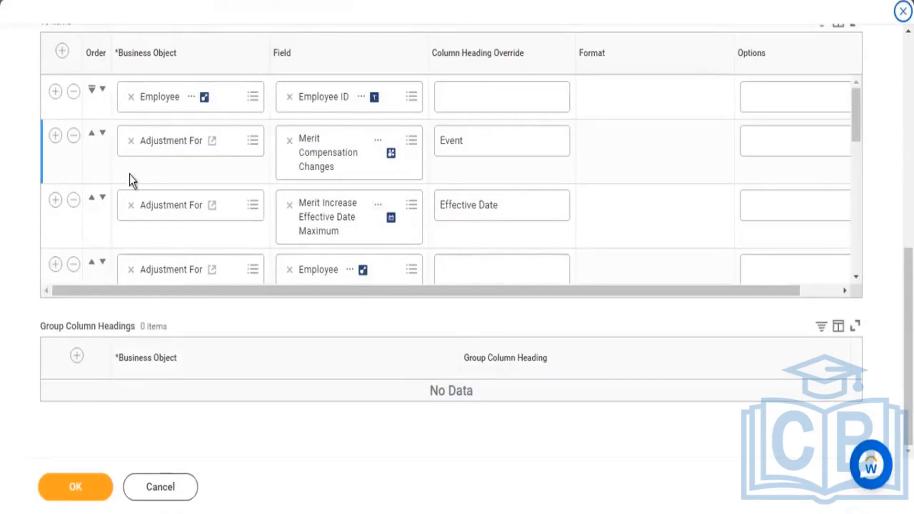
scroll(300, 184, down, 10)
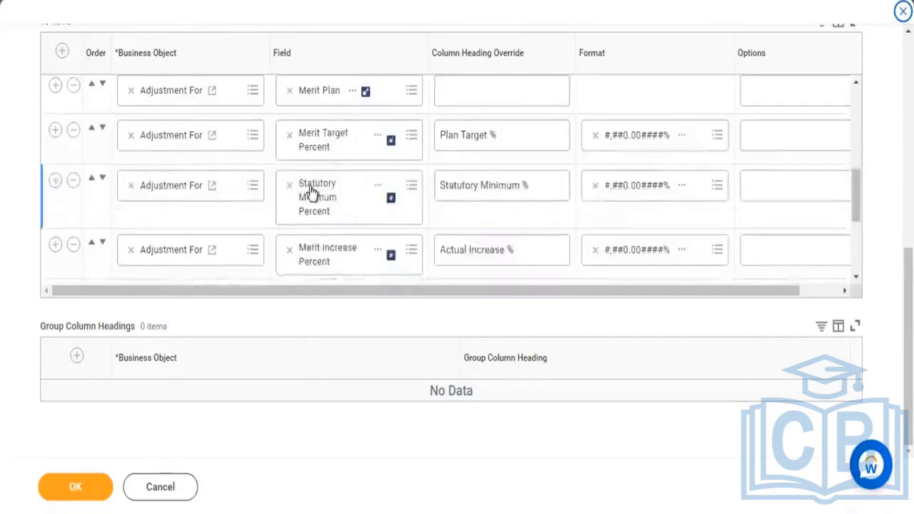
scroll(319, 219, down, 5)
scroll(213, 244, down, 1)
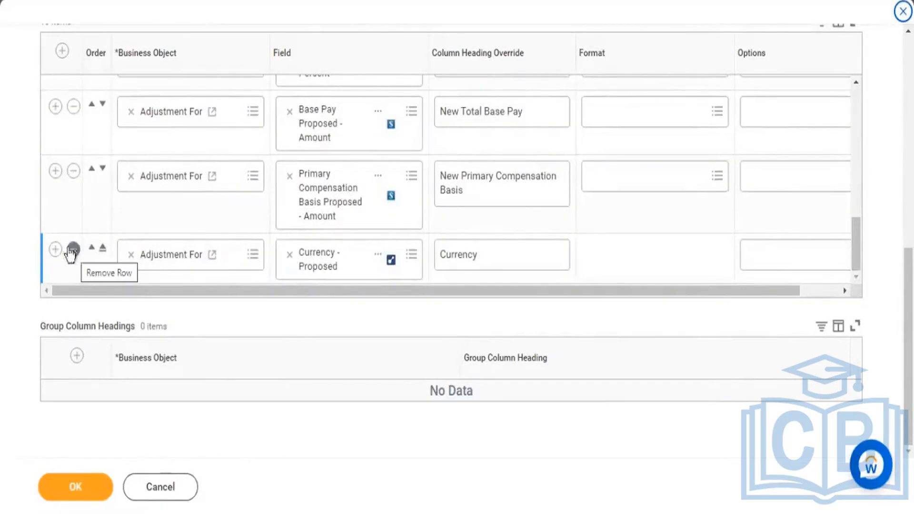
click(55, 249)
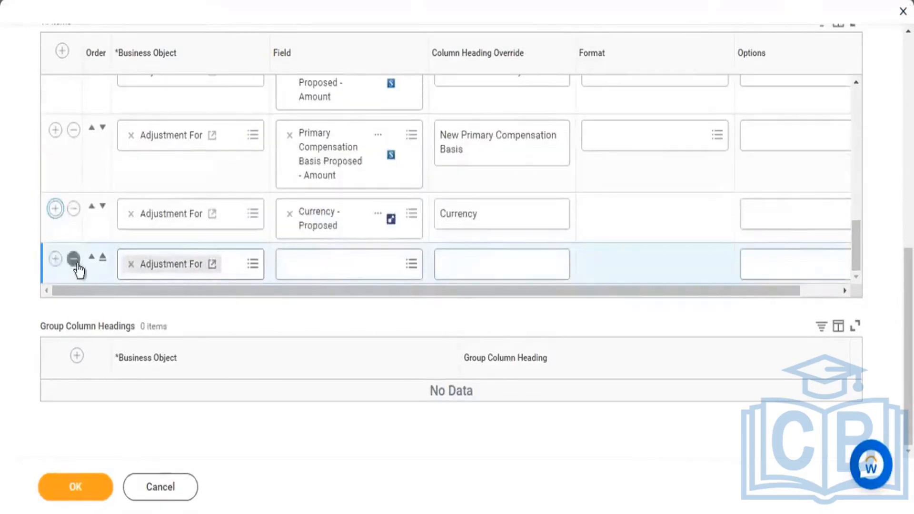
click(75, 260)
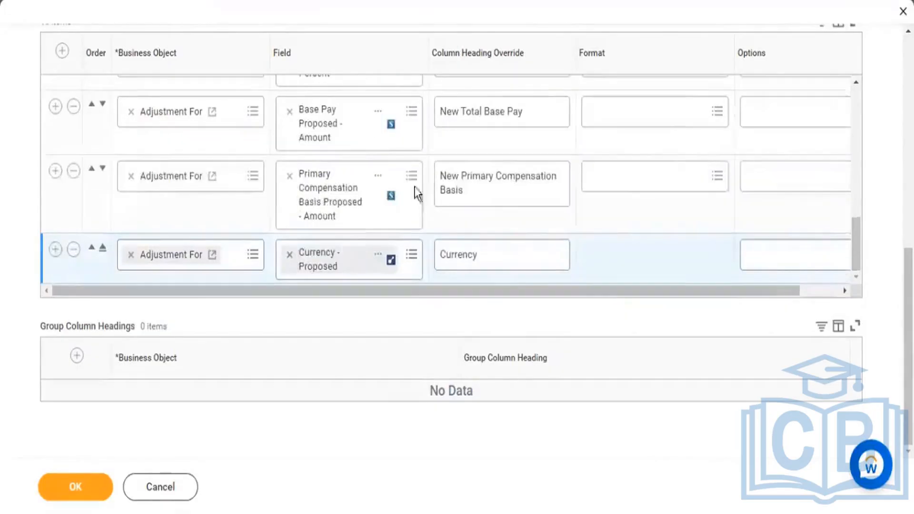
click(79, 491)
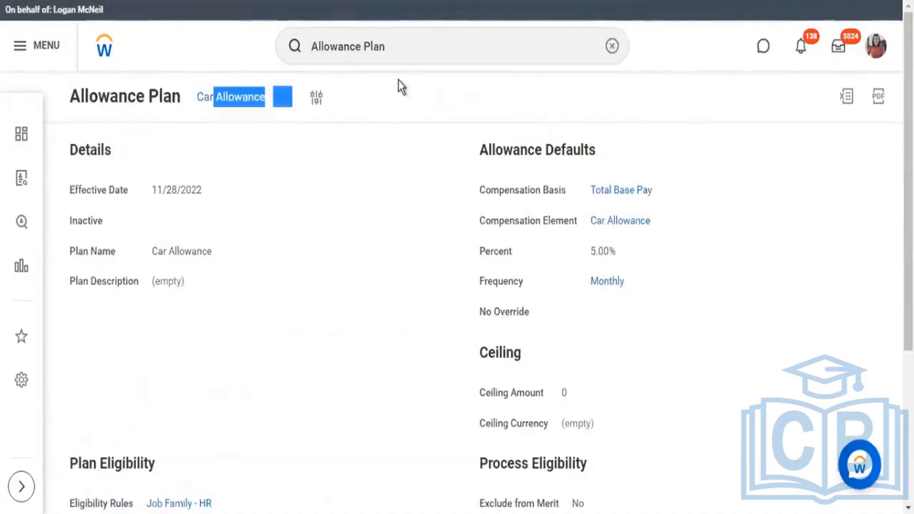
Step: View the related actions of the Car Allowance plan, including those under Allowance Plan, and close them
click(401, 87)
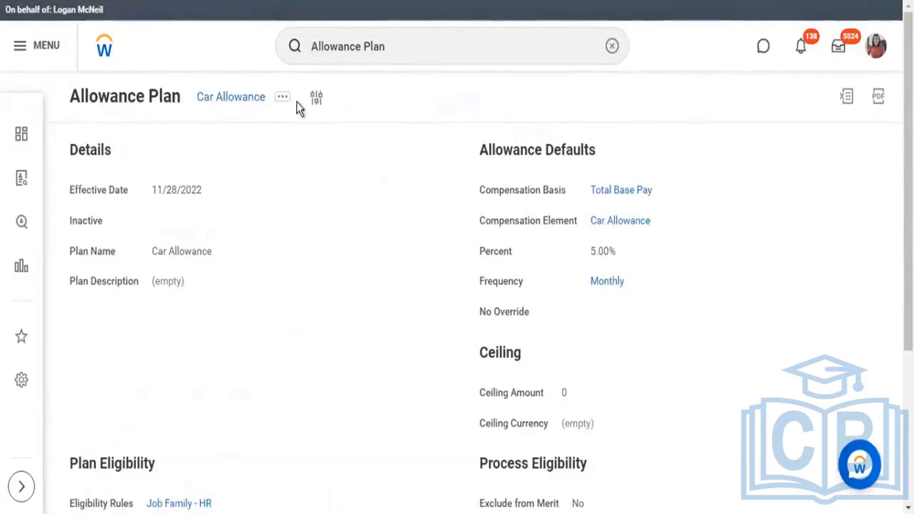
click(279, 103)
click(390, 96)
click(283, 100)
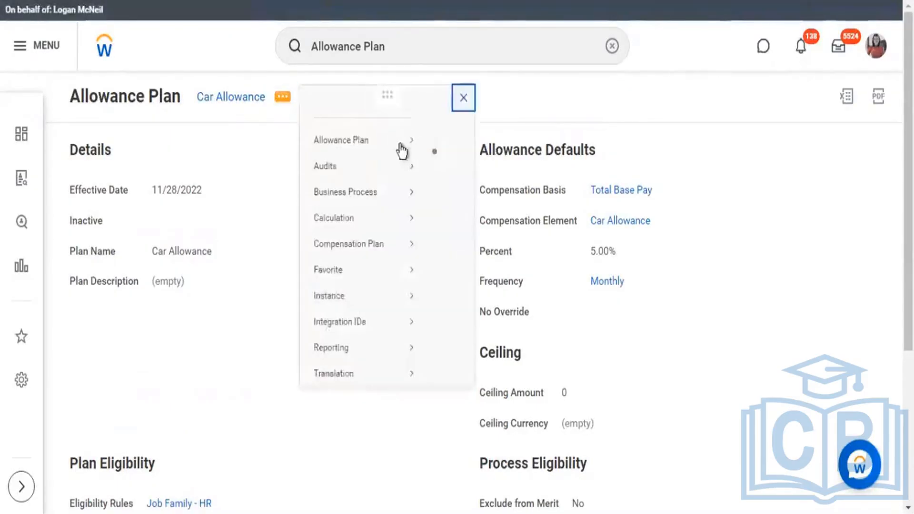
mouse_move(351, 147)
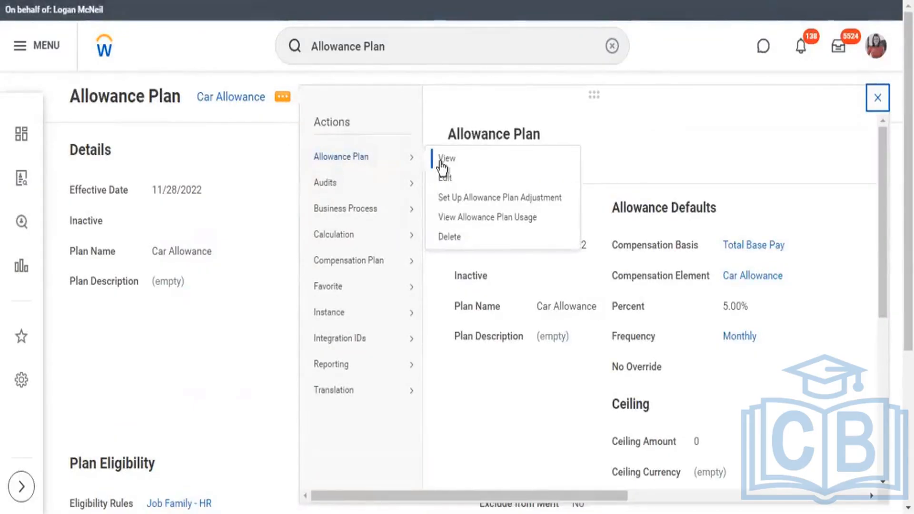
drag(187, 98, 255, 144)
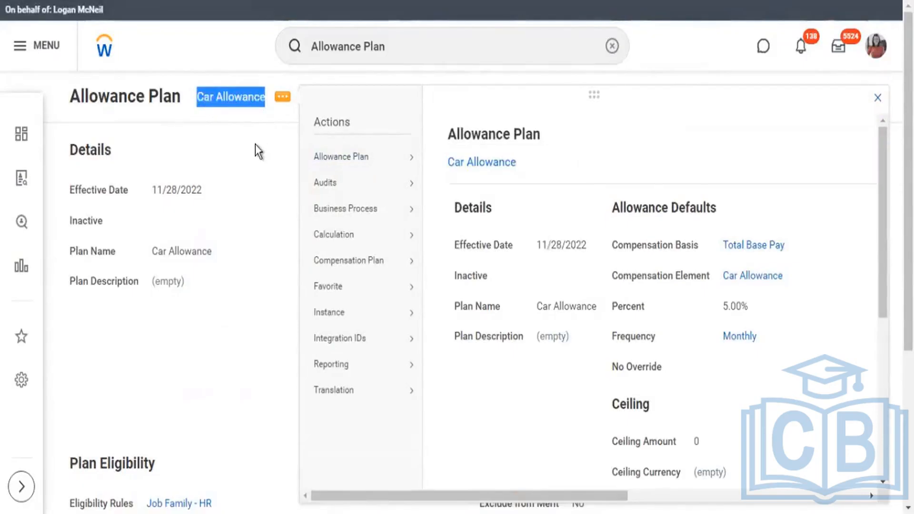
click(253, 138)
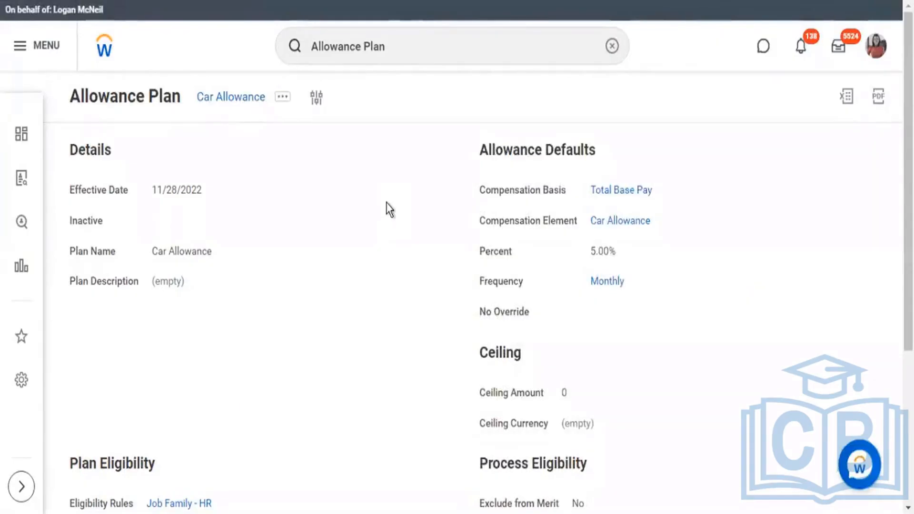
Step: Review the Car Allowance plan's details, eligibility and allowance defaults, and check its Allowance Plan and Audits related actions again
scroll(231, 68, down, 2)
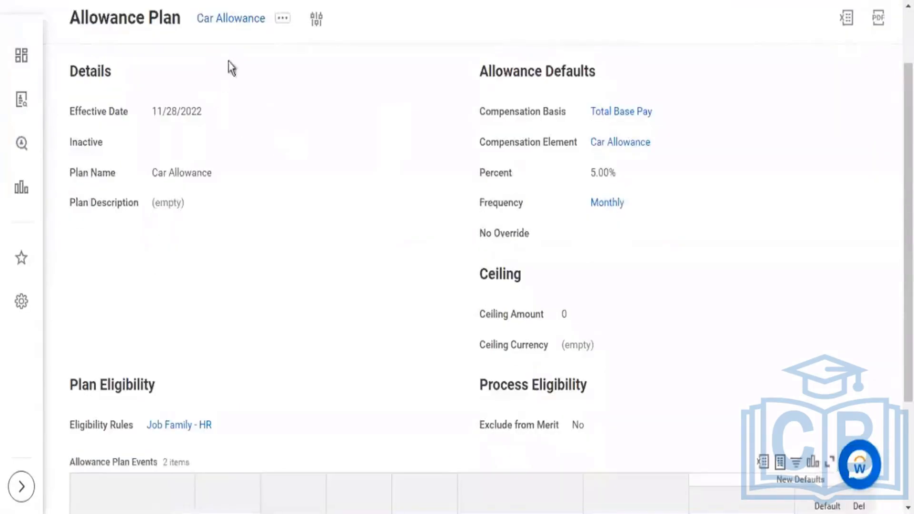
scroll(326, 100, down, 2)
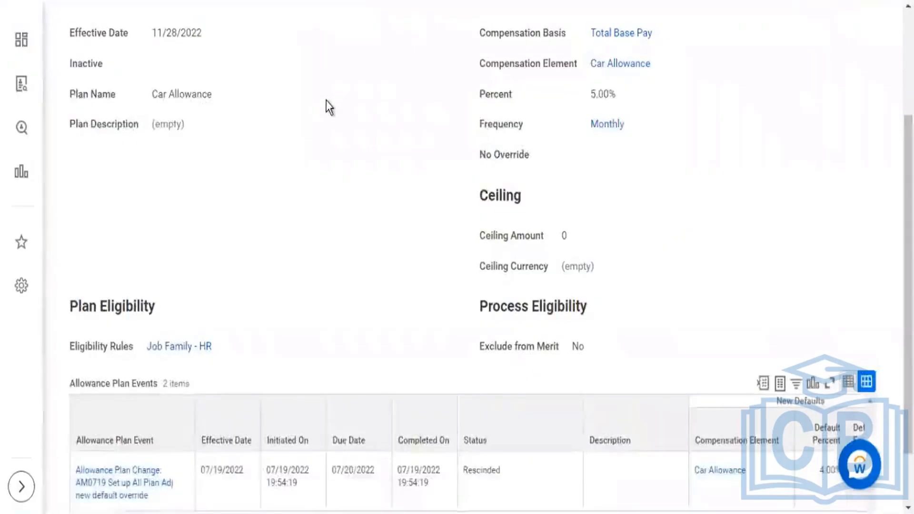
scroll(436, 139, up, 4)
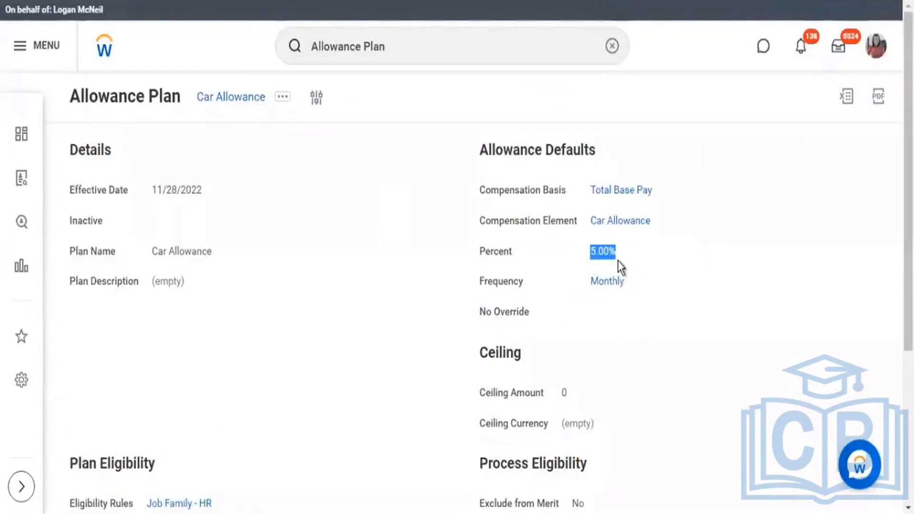
drag(582, 199, 659, 201)
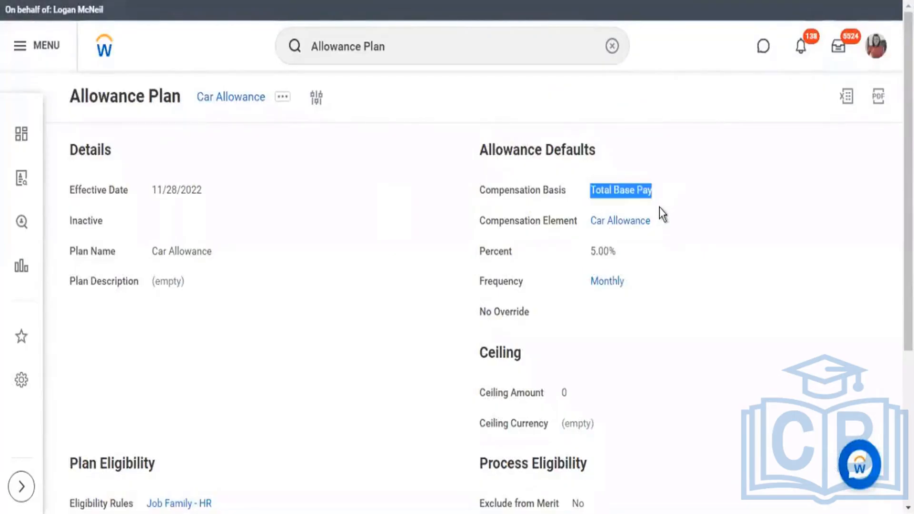
drag(654, 288, 86, 189)
click(724, 168)
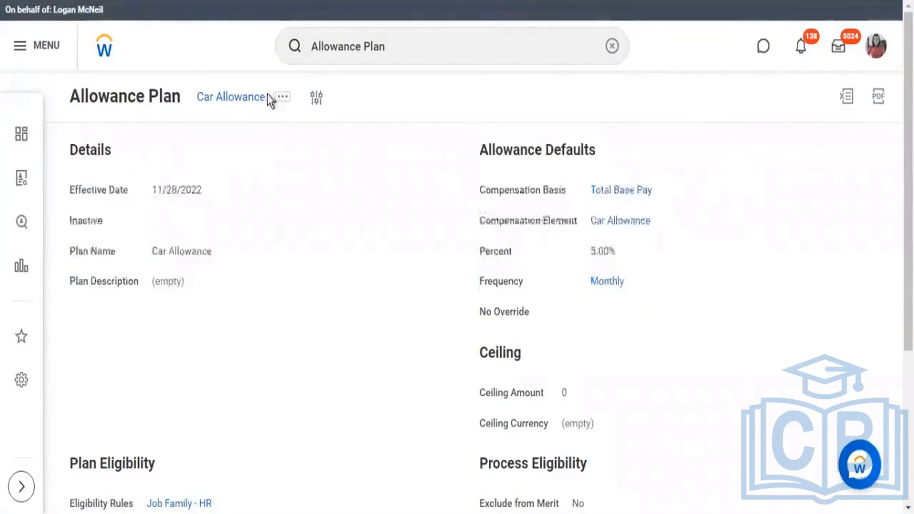
click(285, 98)
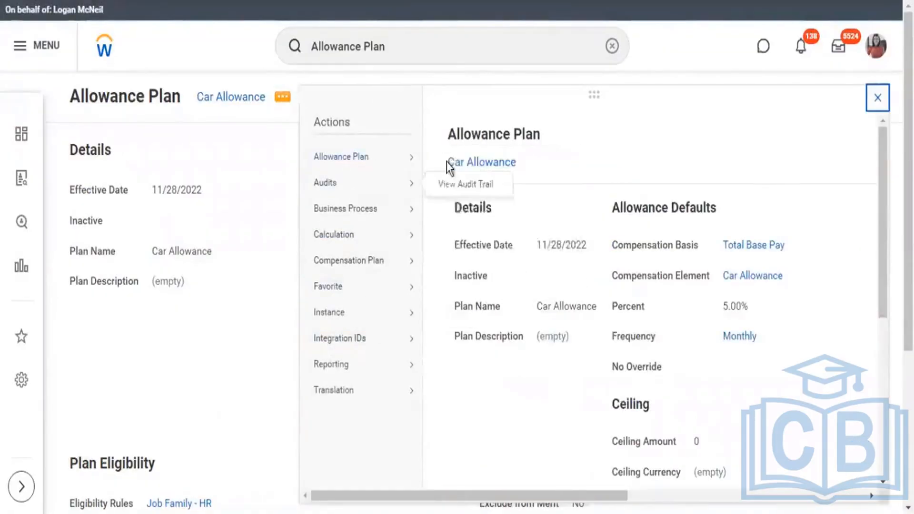
mouse_move(376, 157)
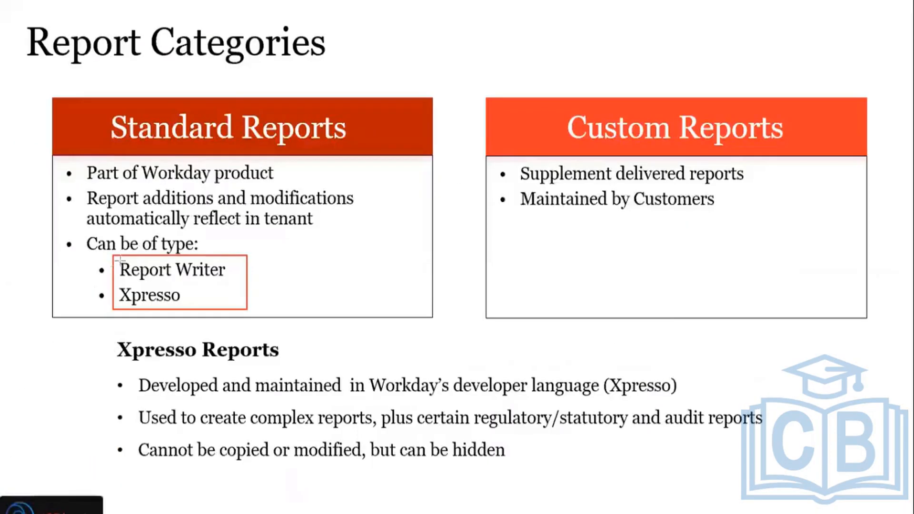
drag(116, 256, 230, 283)
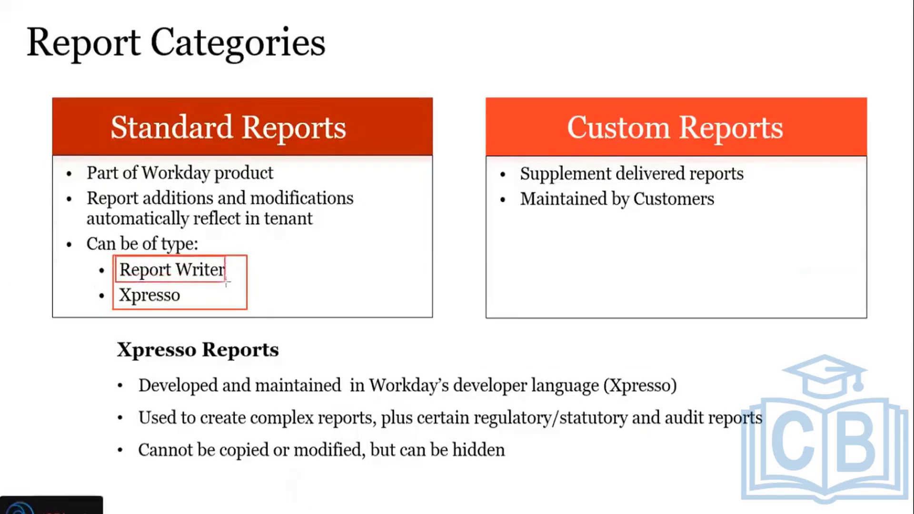
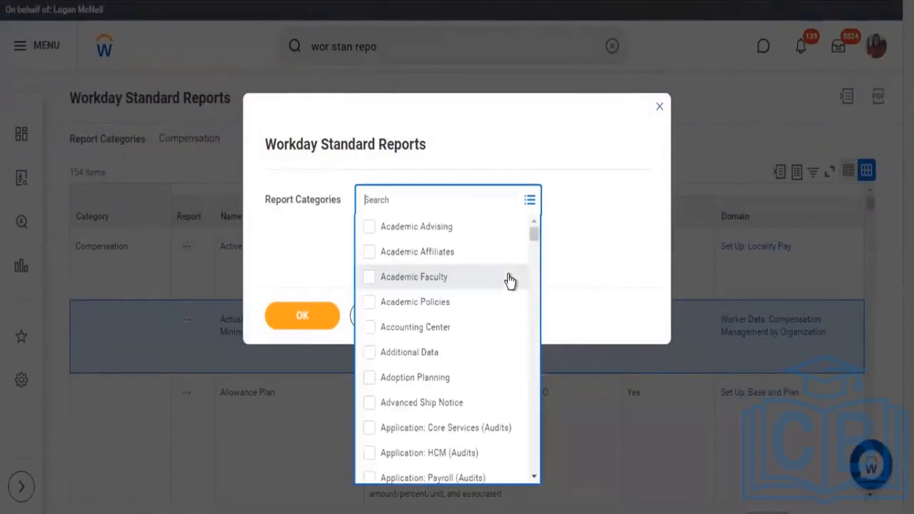
Step: Select every category in Report Categories and run the Workday Standard Reports list for all of them
mouse_move(535, 240)
mouse_down()
mouse_move(526, 351)
mouse_move(545, 228)
mouse_up()
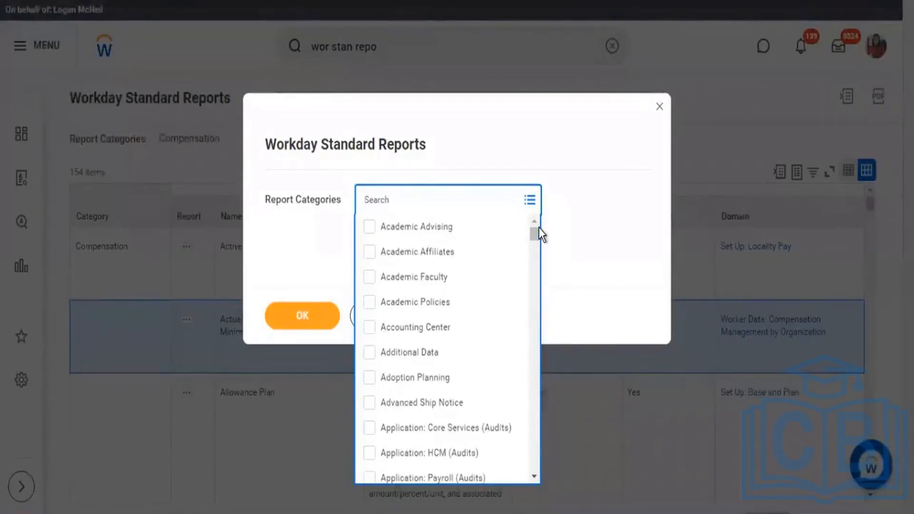
drag(538, 232, 538, 267)
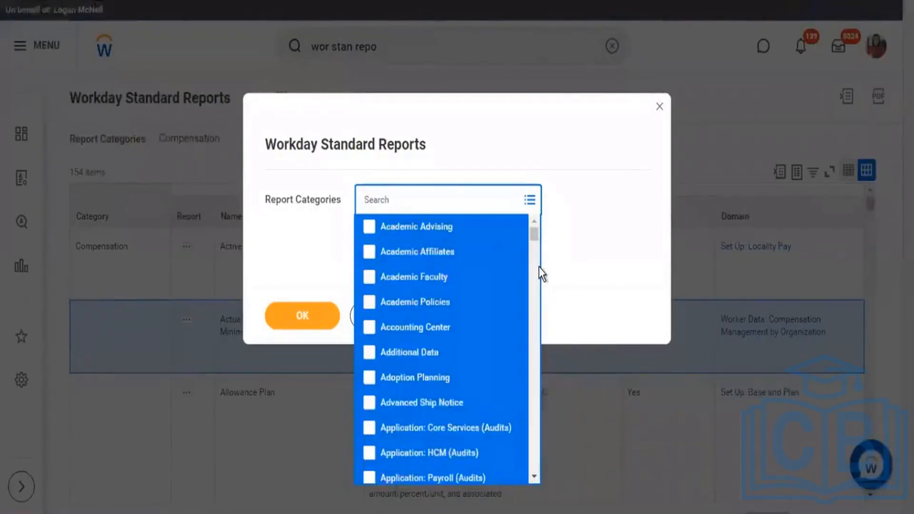
key(Return)
click(422, 383)
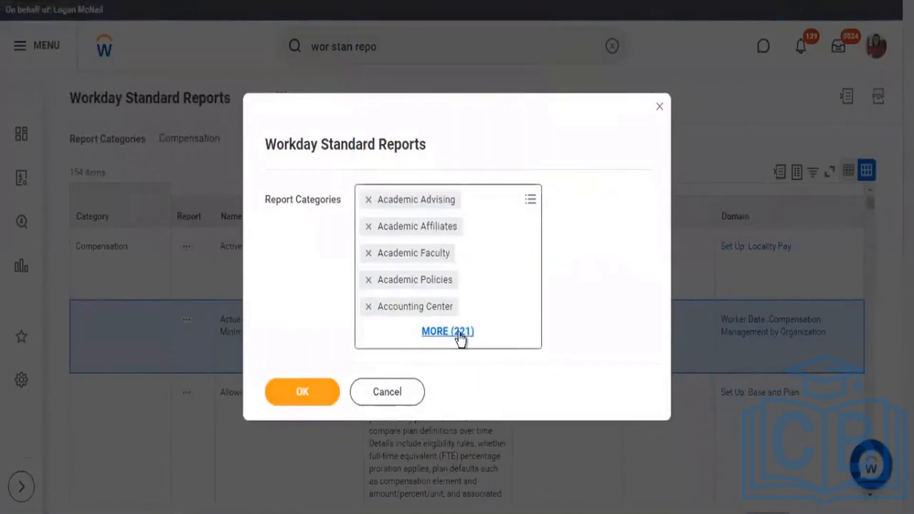
click(315, 398)
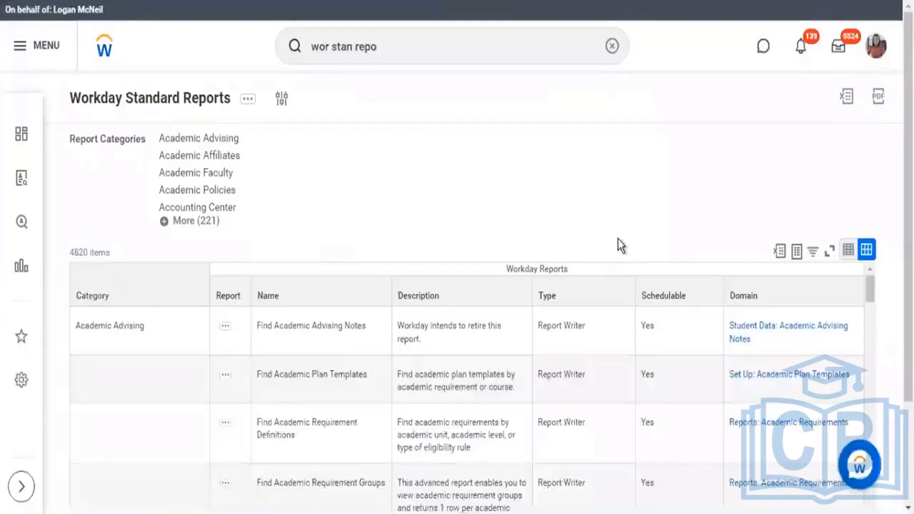
Step: Examine the full standard reports list, checking the item count and the types of the Academic Advising reports
drag(110, 252, 70, 149)
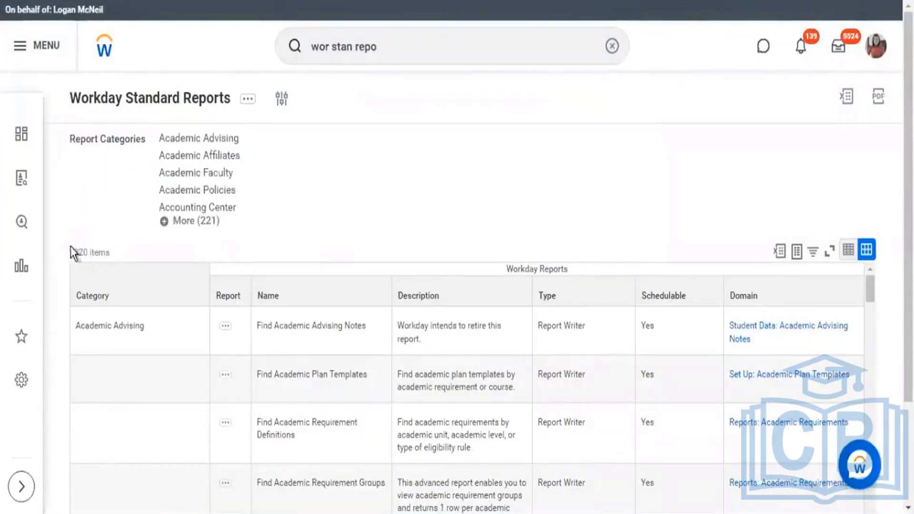
drag(70, 251, 114, 256)
scroll(650, 200, down, 3)
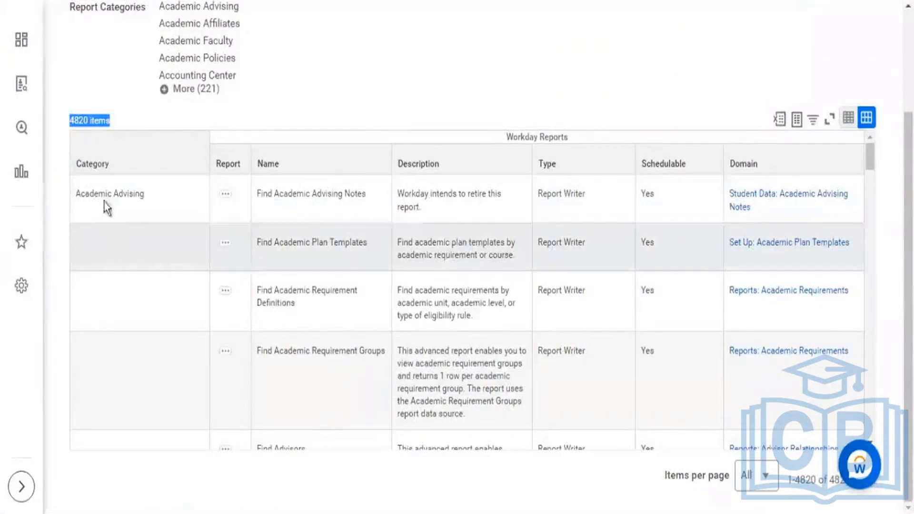
drag(77, 197, 142, 203)
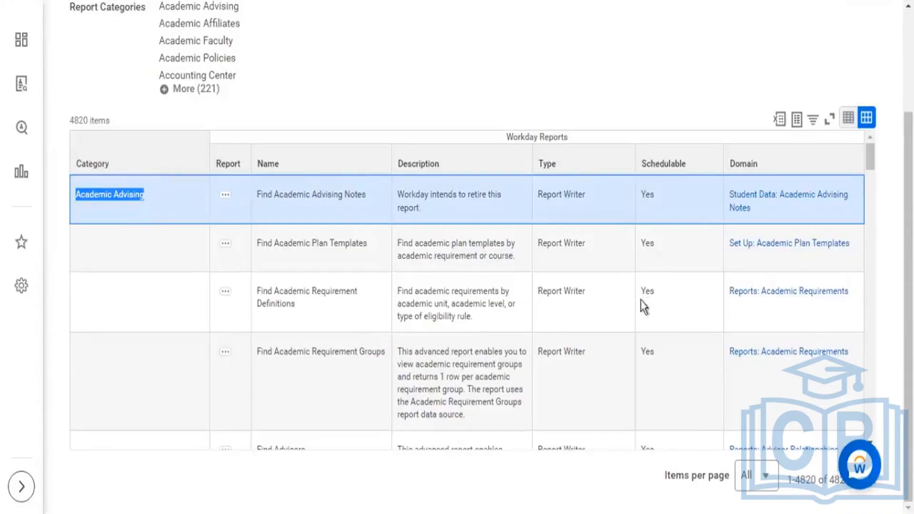
scroll(622, 328, down, 5)
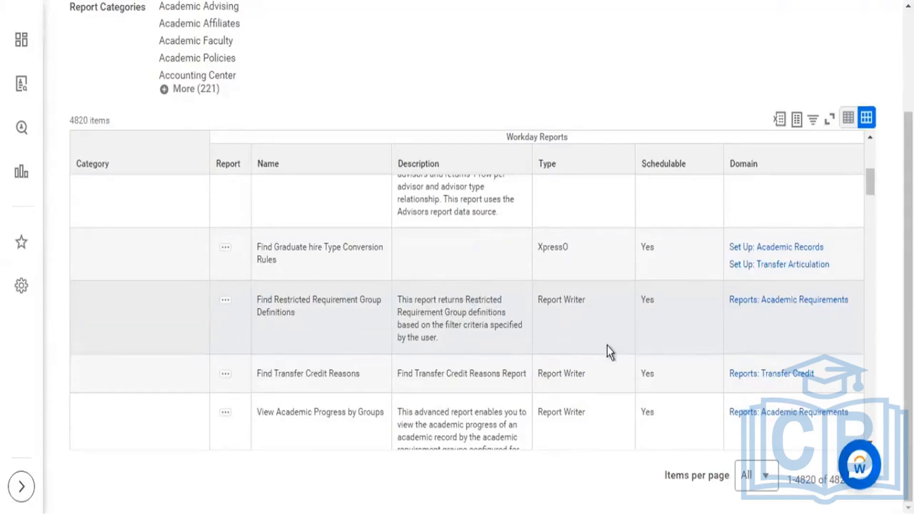
scroll(615, 328, up, 5)
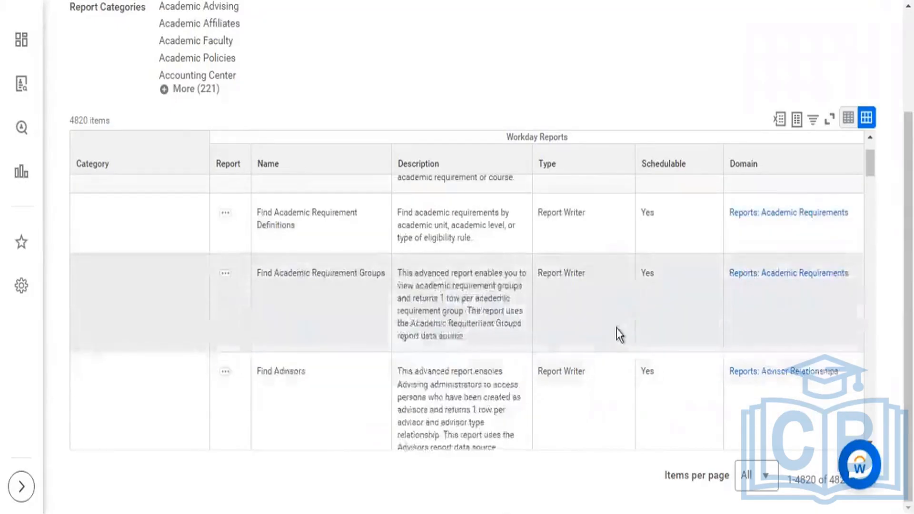
scroll(608, 327, up, 3)
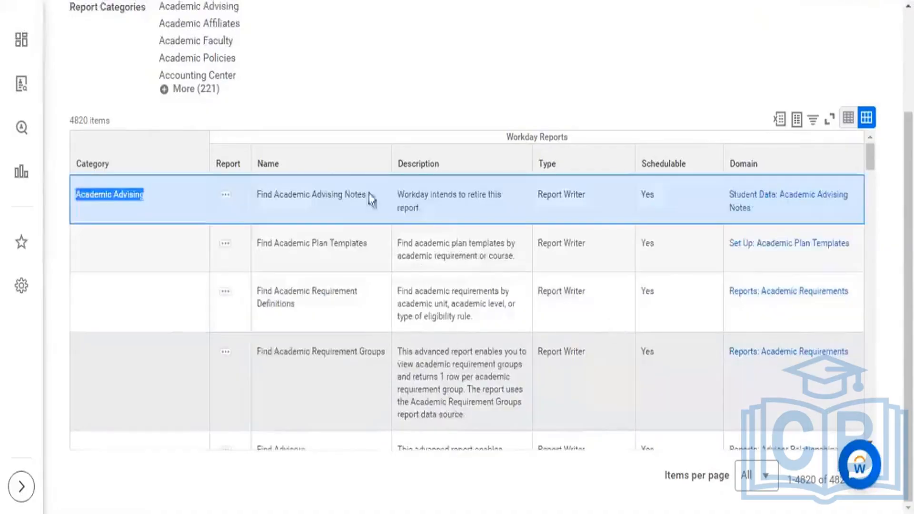
Step: Reopen the Workday Standard Reports prompts, clear all selected report categories, and rerun the list with no category specified
scroll(324, 118, up, 3)
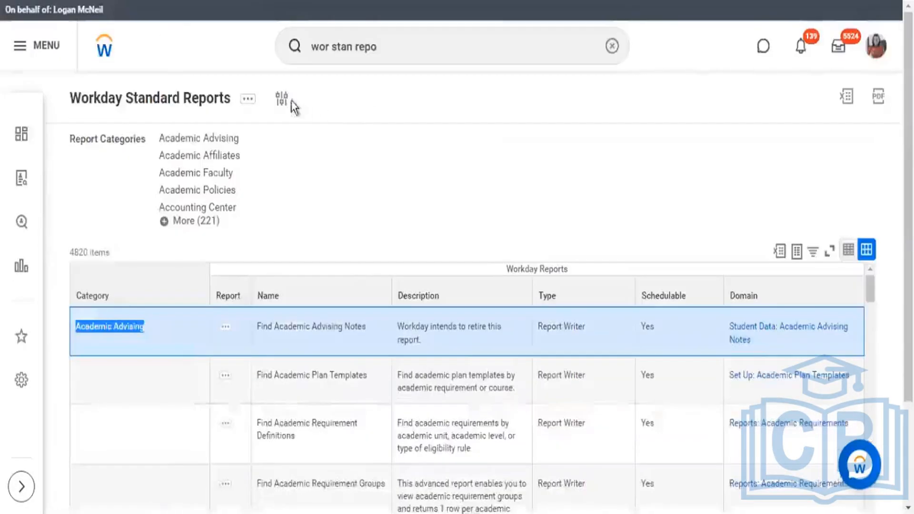
click(385, 157)
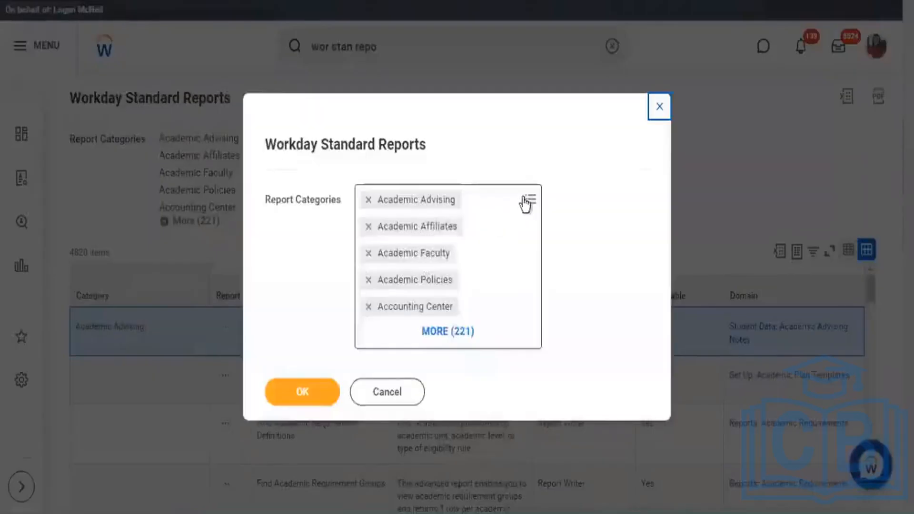
click(538, 217)
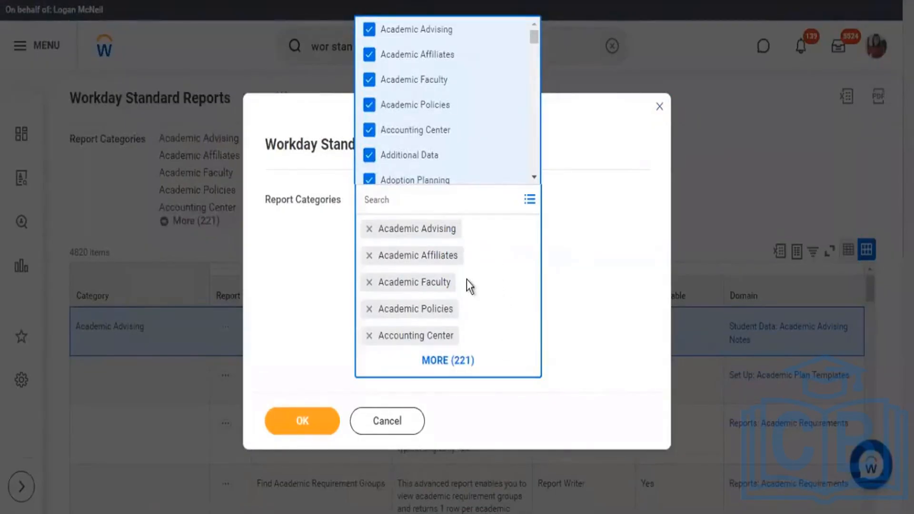
key(ctrl+a)
key(Return)
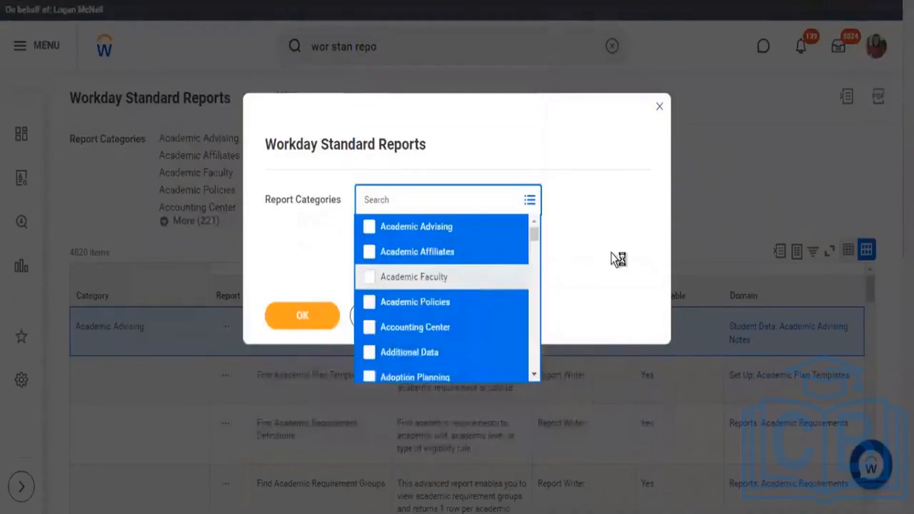
click(617, 259)
click(313, 313)
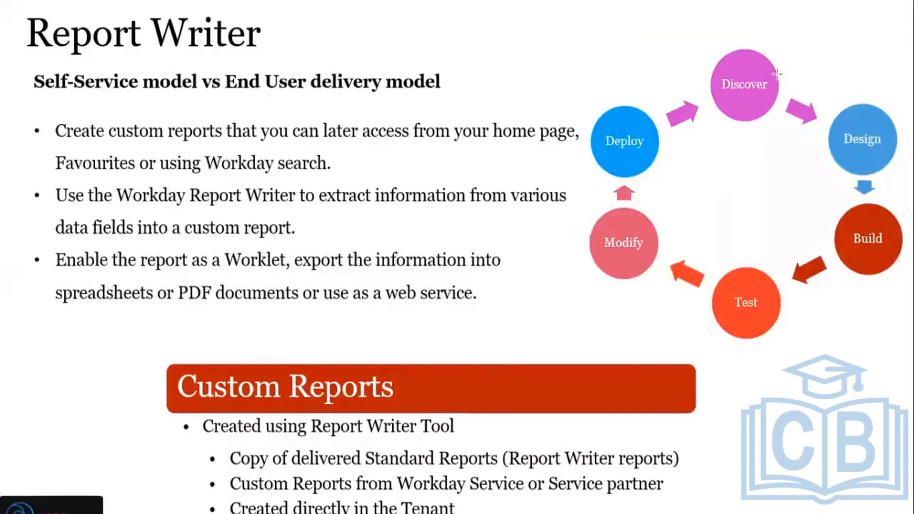
key(Right)
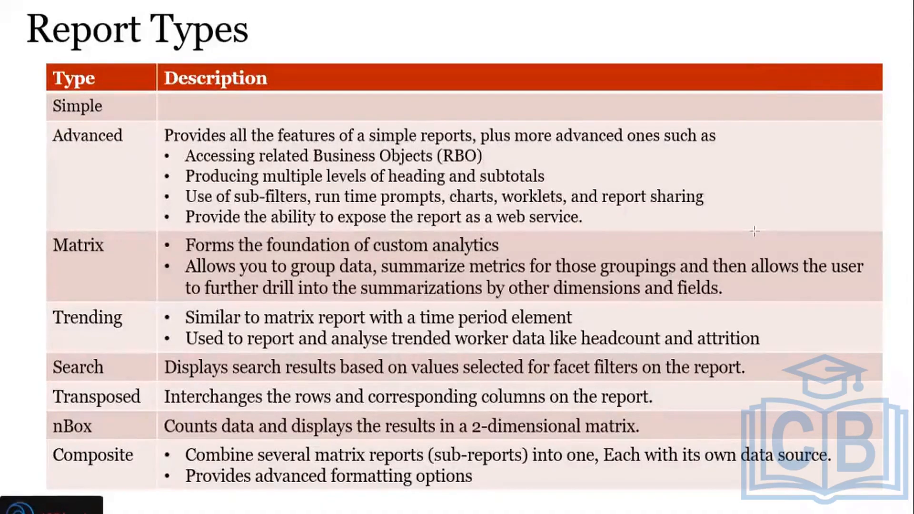
Step: Switch to Workday, search for "create custom repo", open the Create Custom Report task, and display the Report Type options
key(alt+Tab)
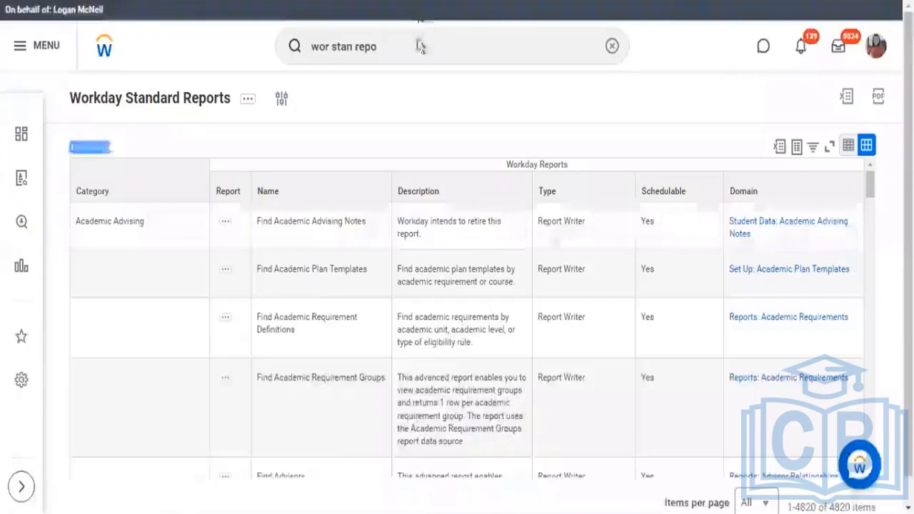
click(426, 44)
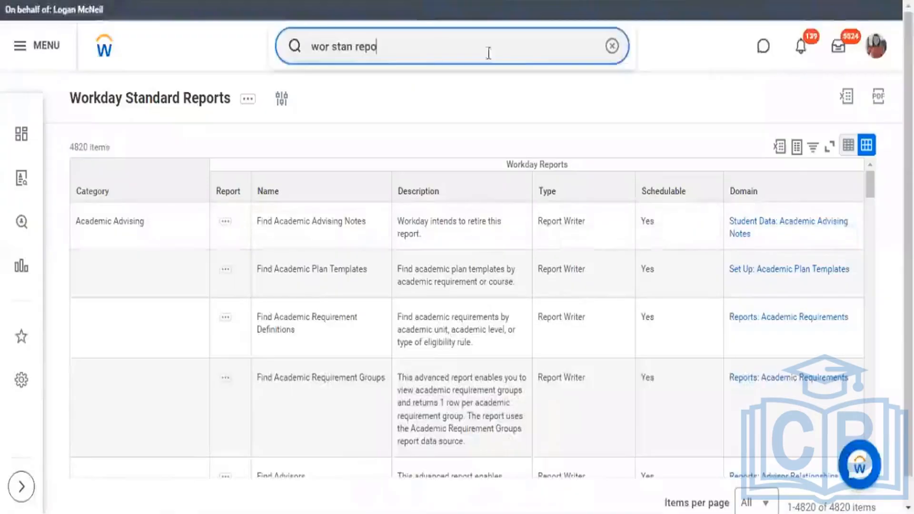
click(611, 46)
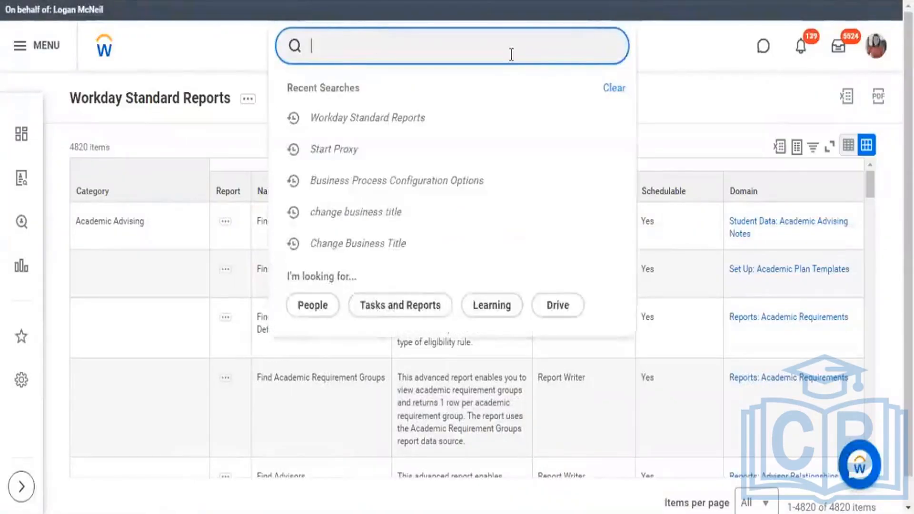
text(create)
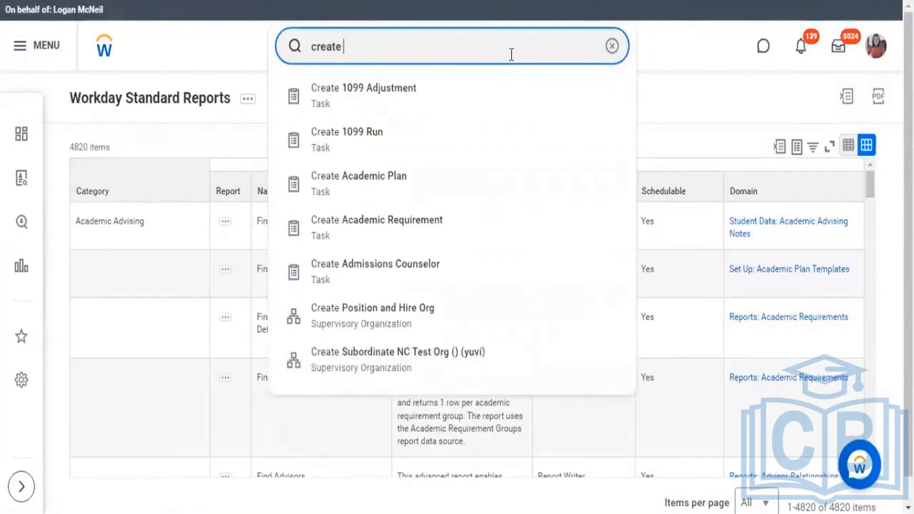
text( custom repo)
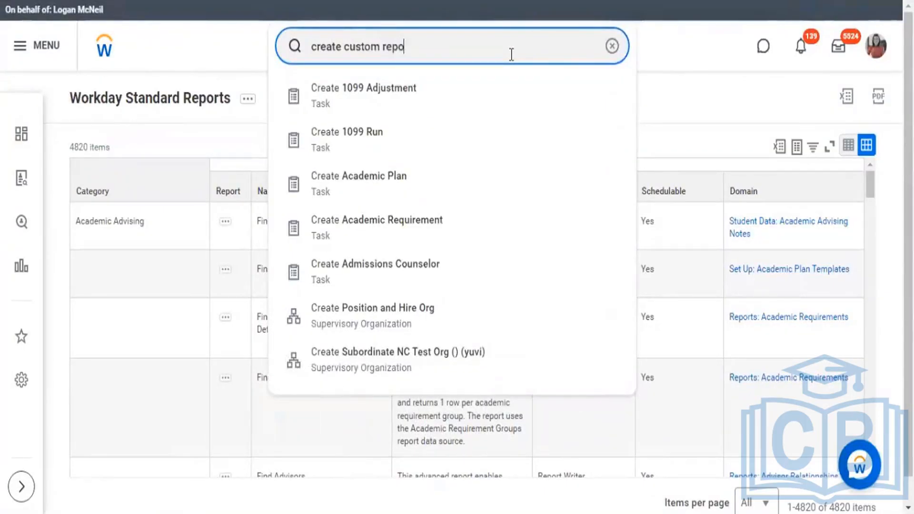
click(418, 100)
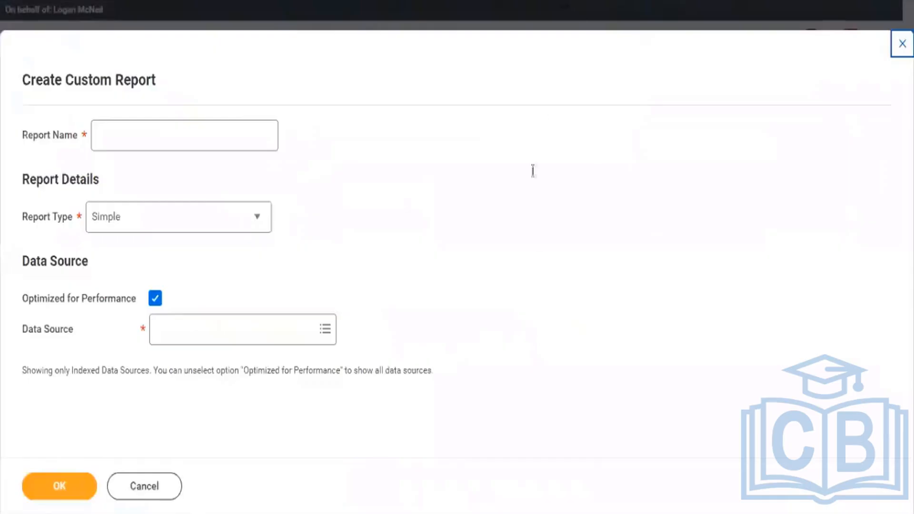
click(257, 218)
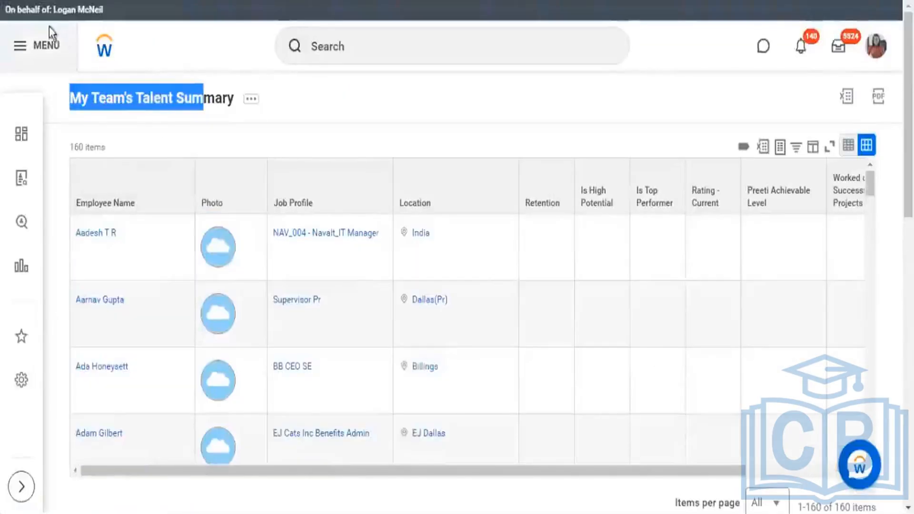
Step: Open the Talent Management dashboard and examine its talent summary, certification, competency gap, capability, succession and performance reports
click(22, 48)
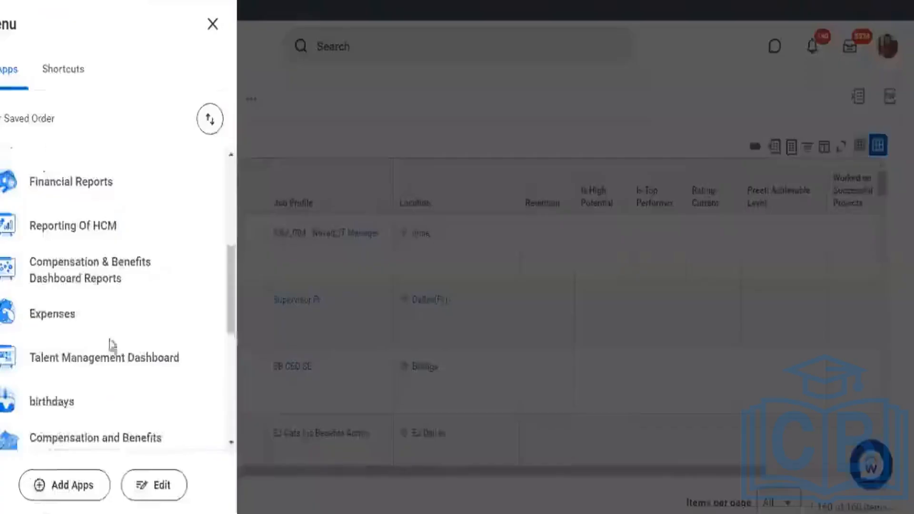
scroll(119, 342, down, 3)
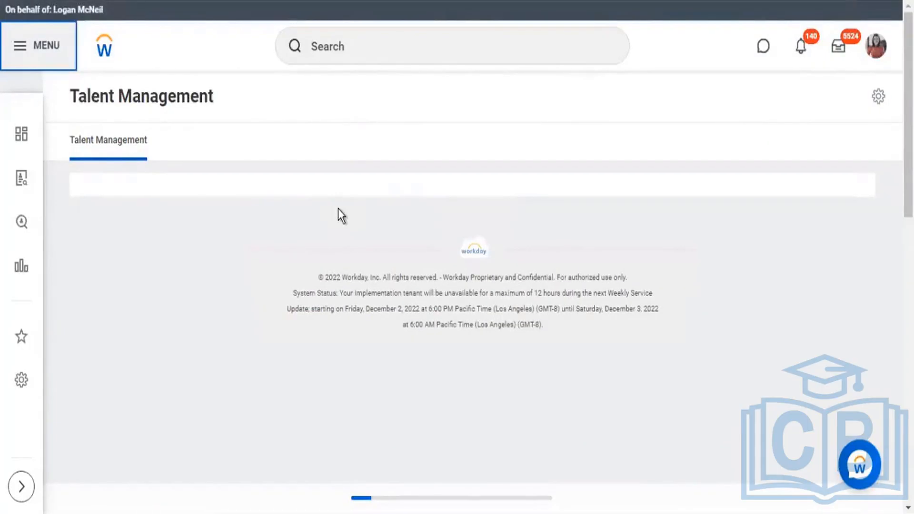
scroll(338, 209, down, 5)
scroll(338, 208, up, 5)
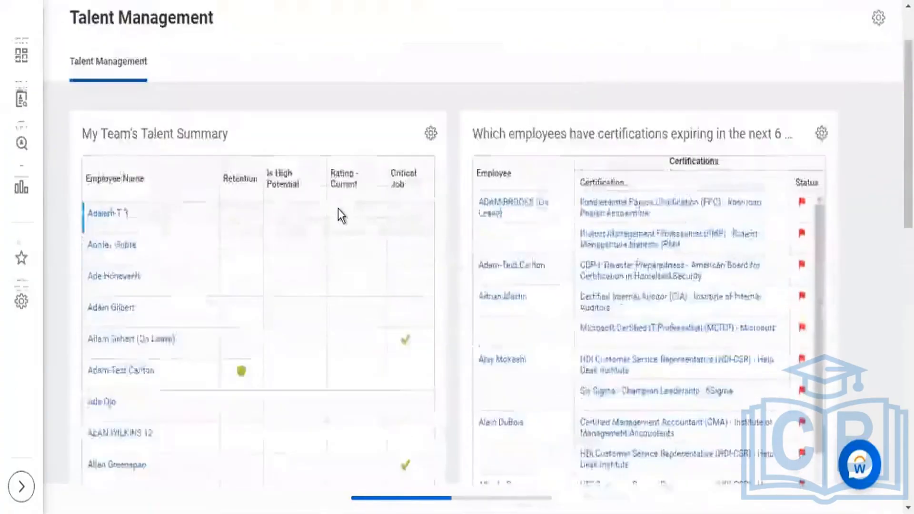
scroll(851, 200, down, 5)
scroll(852, 200, down, 10)
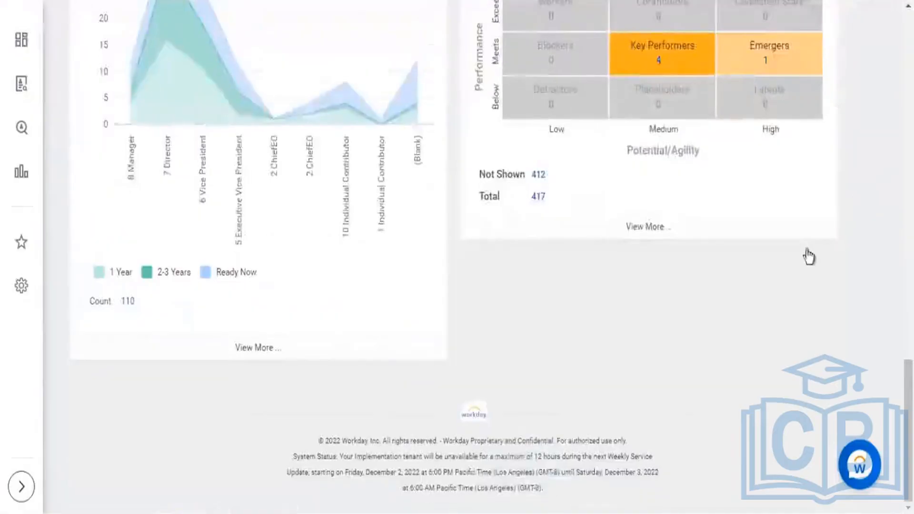
scroll(805, 254, up, 3)
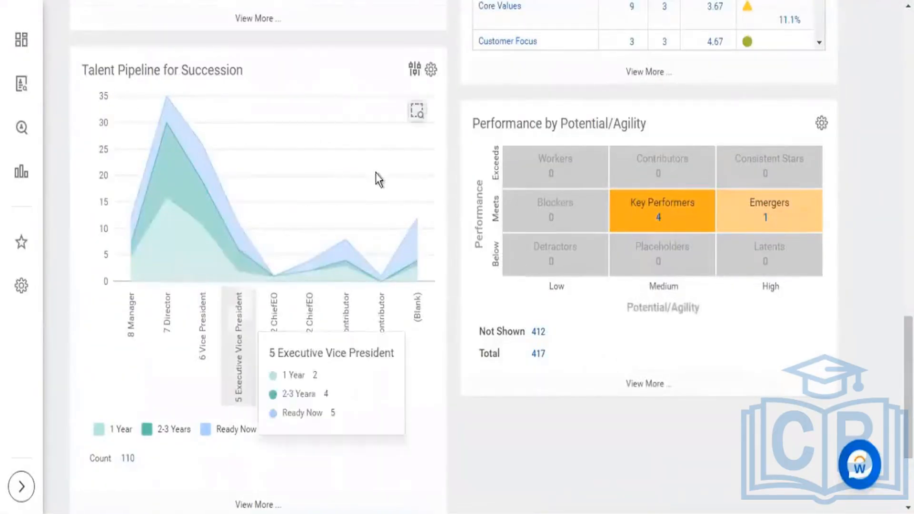
scroll(358, 149, up, 5)
scroll(382, 151, up, 5)
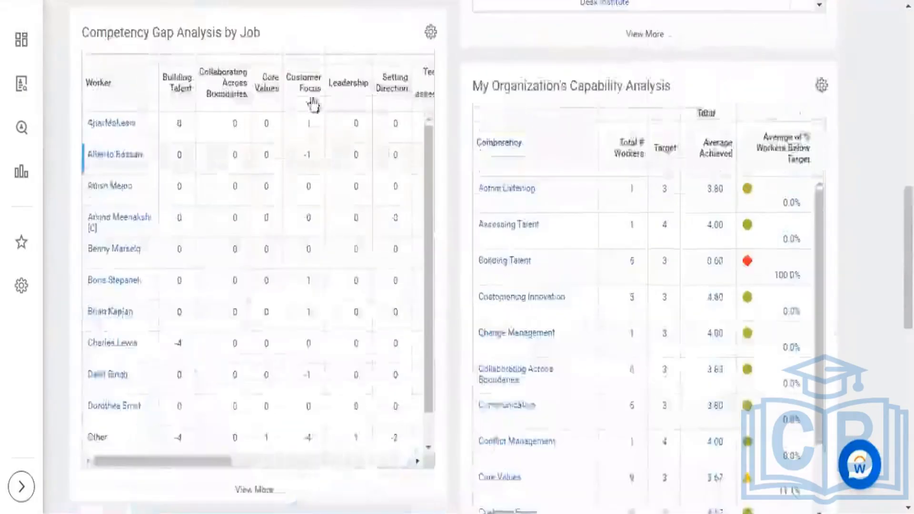
drag(176, 462, 113, 466)
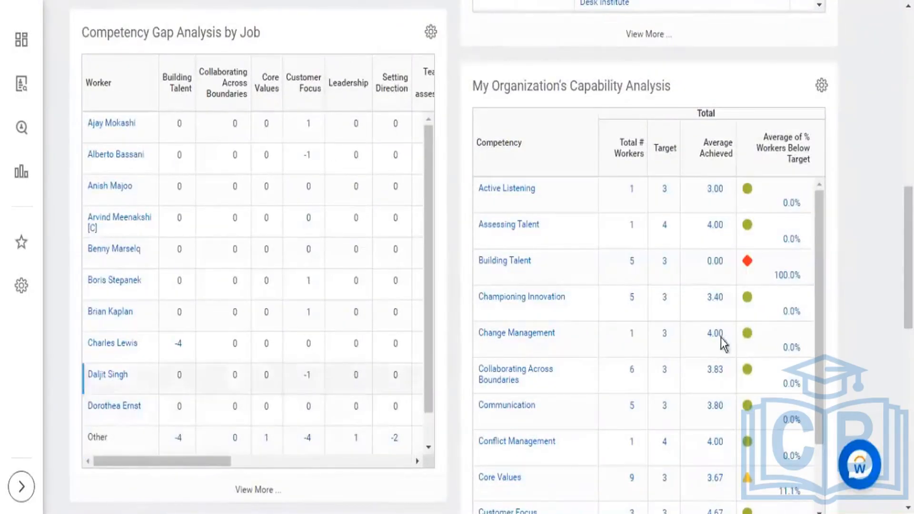
scroll(640, 345, up, 5)
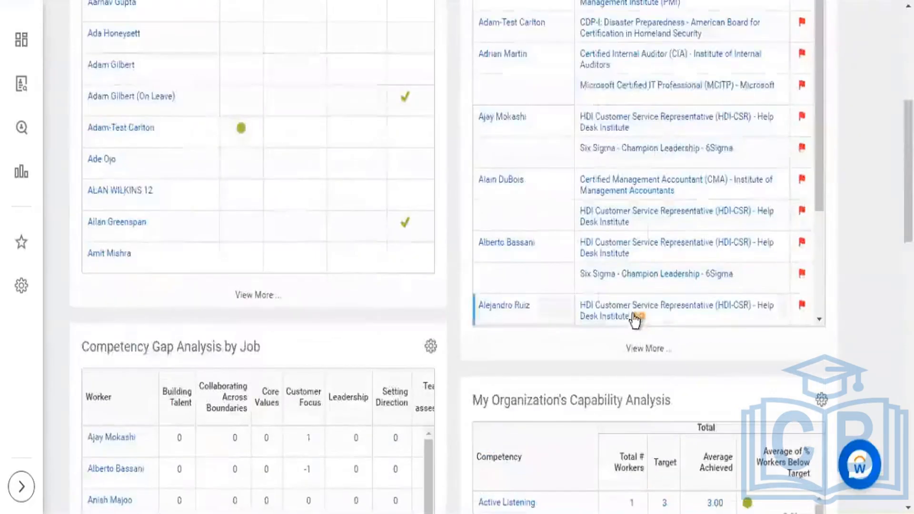
scroll(649, 290, up, 4)
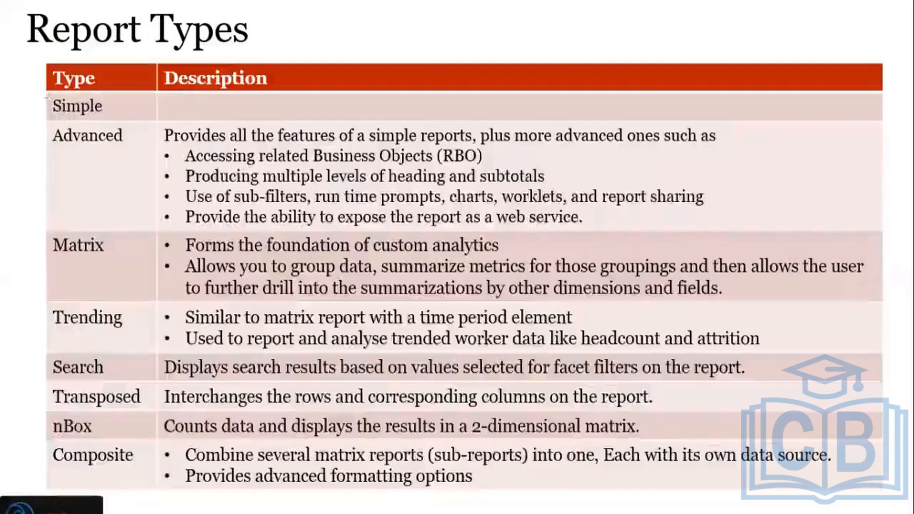
drag(48, 97, 116, 117)
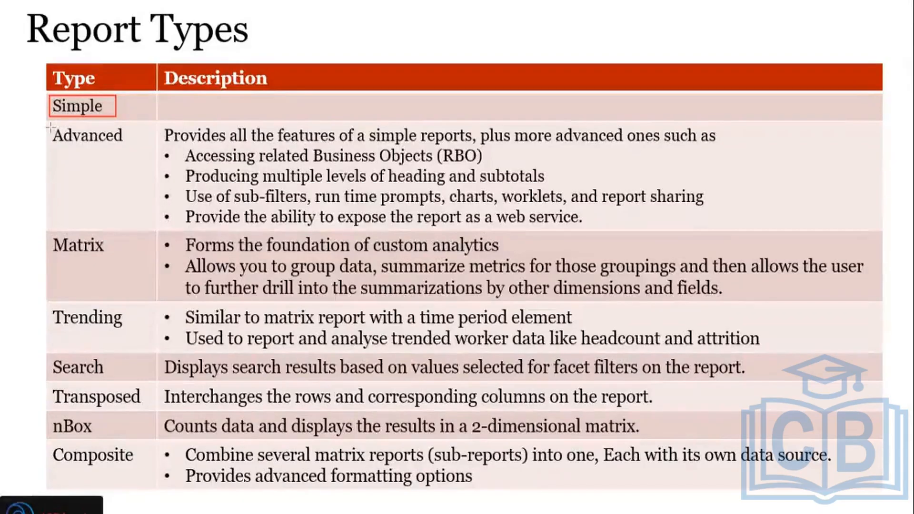
drag(50, 126, 129, 150)
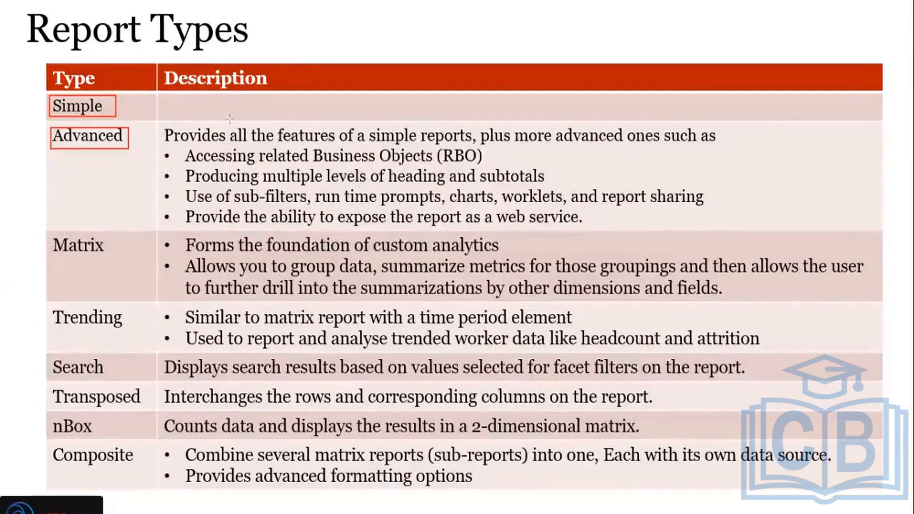
mouse_move(226, 122)
mouse_down()
mouse_move(333, 145)
mouse_move(430, 152)
mouse_move(476, 142)
mouse_up()
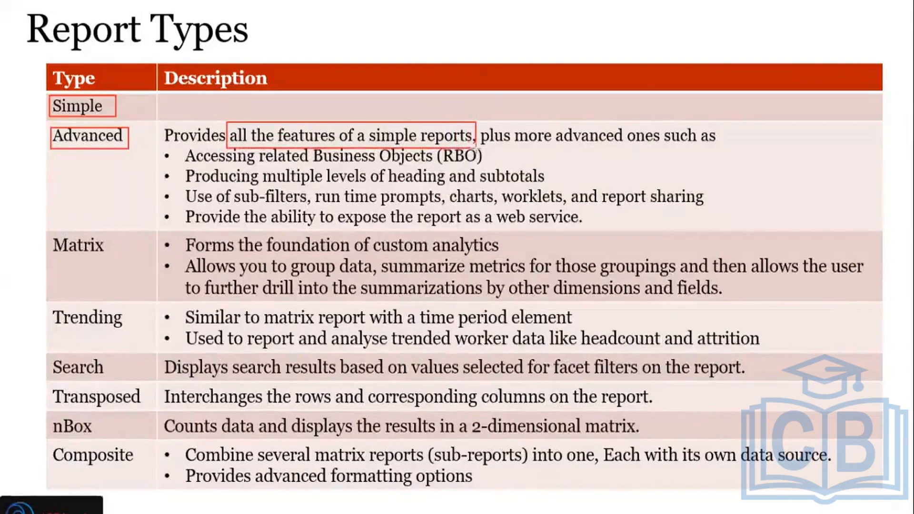
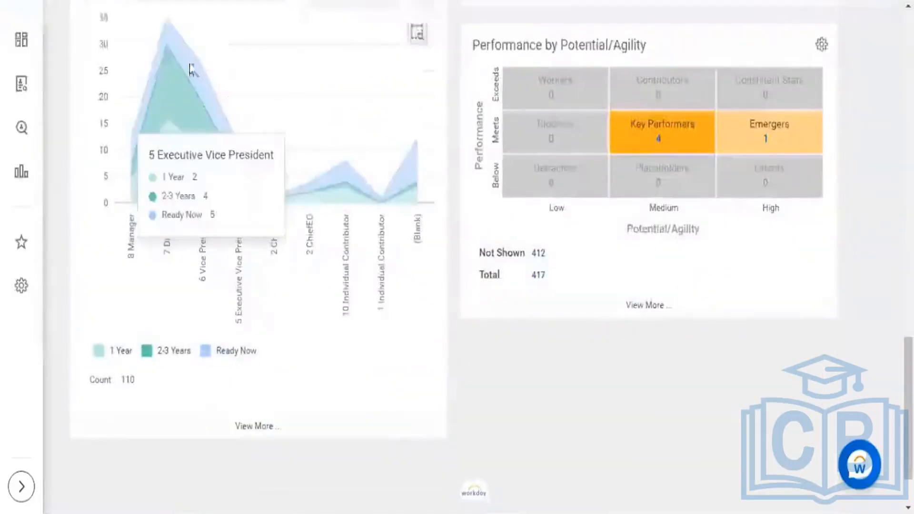
Step: Examine the Talent Pipeline for Succession chart and the Performance by Potential/Agility matrix on the Talent Management dashboard
scroll(161, 62, up, 3)
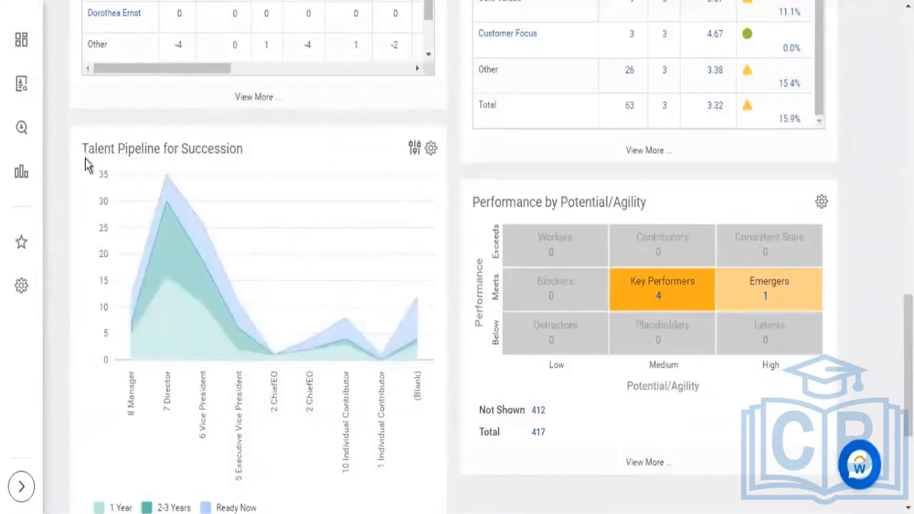
drag(88, 151, 222, 151)
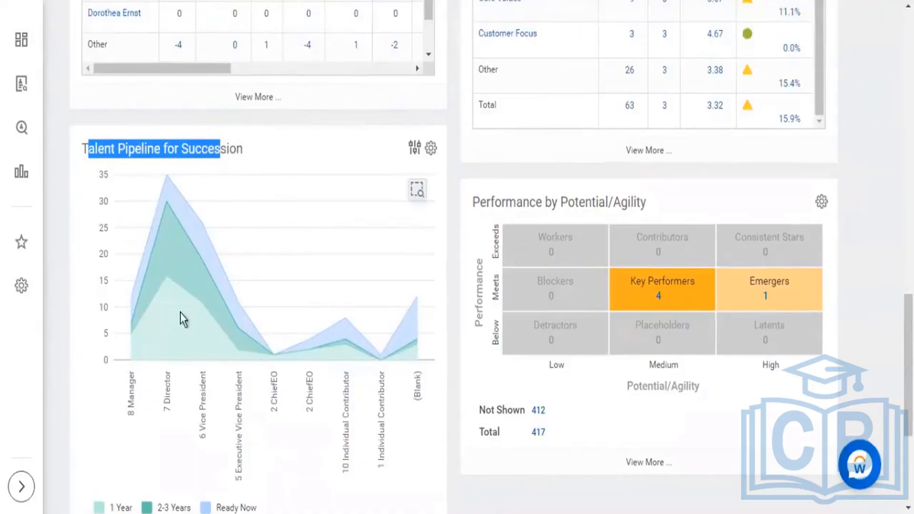
mouse_move(820, 309)
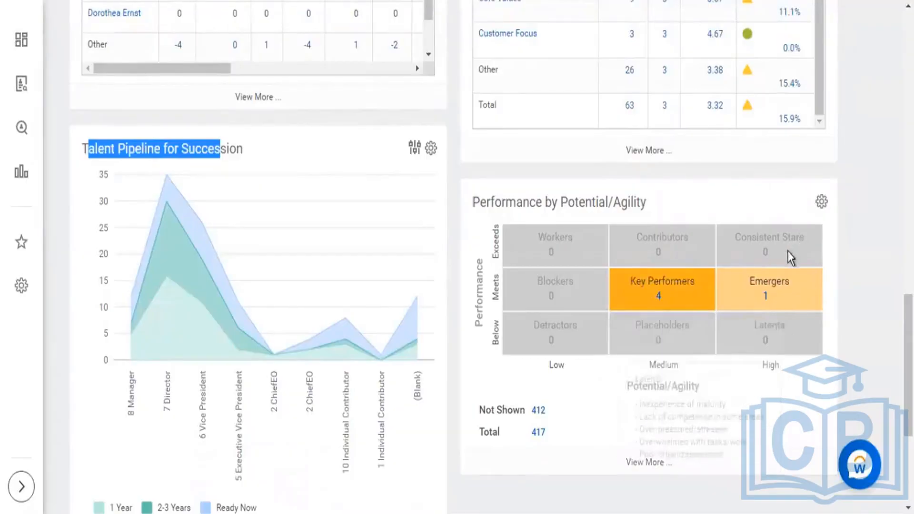
mouse_move(784, 247)
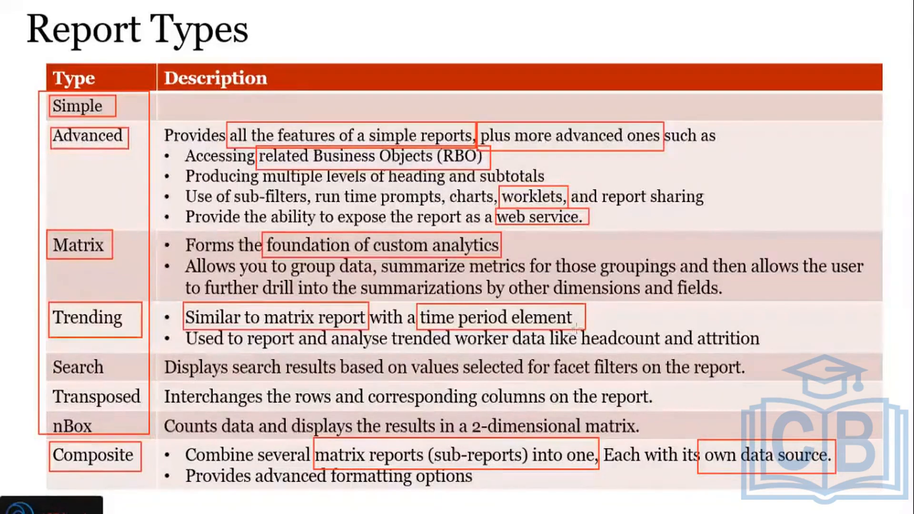
Step: Outline headcount, attrition, time period element and nBox with red boxes on the Report Types slide
mouse_move(576, 328)
mouse_down()
mouse_move(665, 351)
mouse_move(748, 341)
mouse_move(764, 349)
mouse_up()
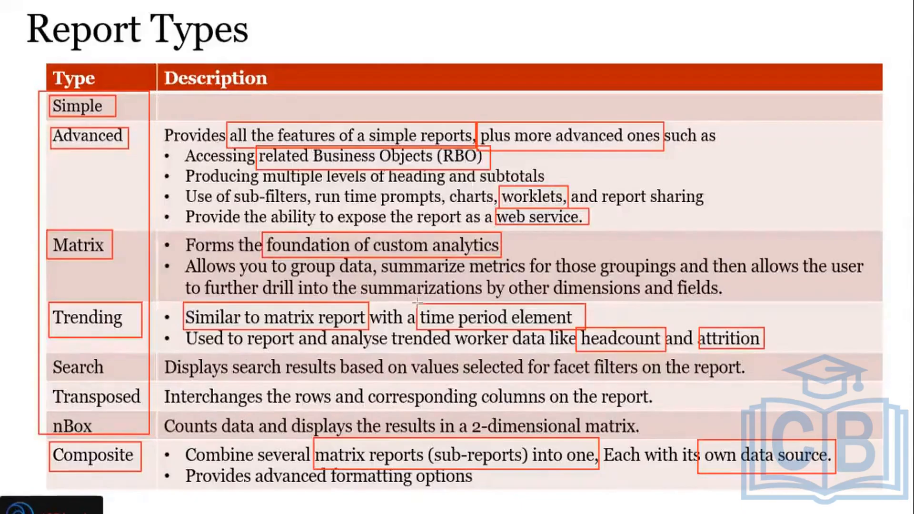
mouse_move(418, 303)
mouse_down()
mouse_move(514, 334)
mouse_move(586, 328)
mouse_up()
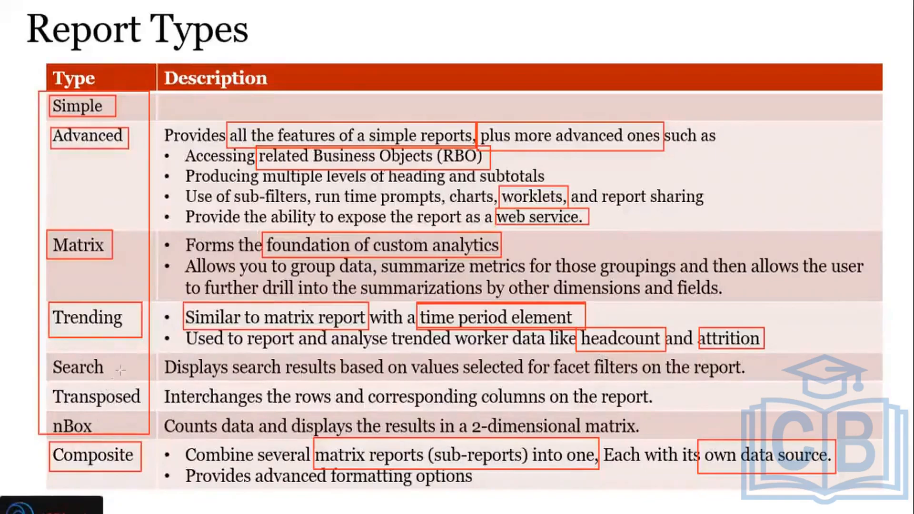
mouse_move(47, 411)
mouse_down()
mouse_move(152, 443)
mouse_move(148, 434)
mouse_up()
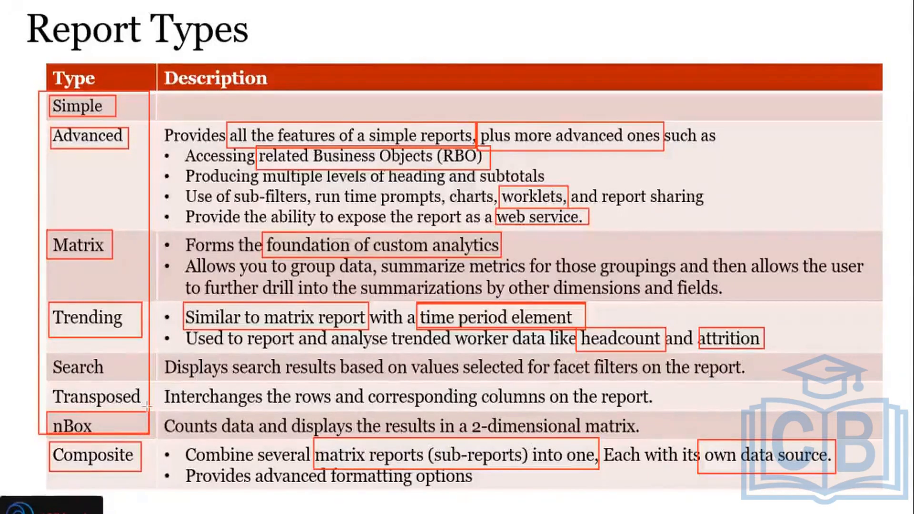
Step: Switch to Workday and examine the Performance by Potential/Agility matrix, including its title, both axes, and the Meets, Medium and High labels
key(alt+Tab)
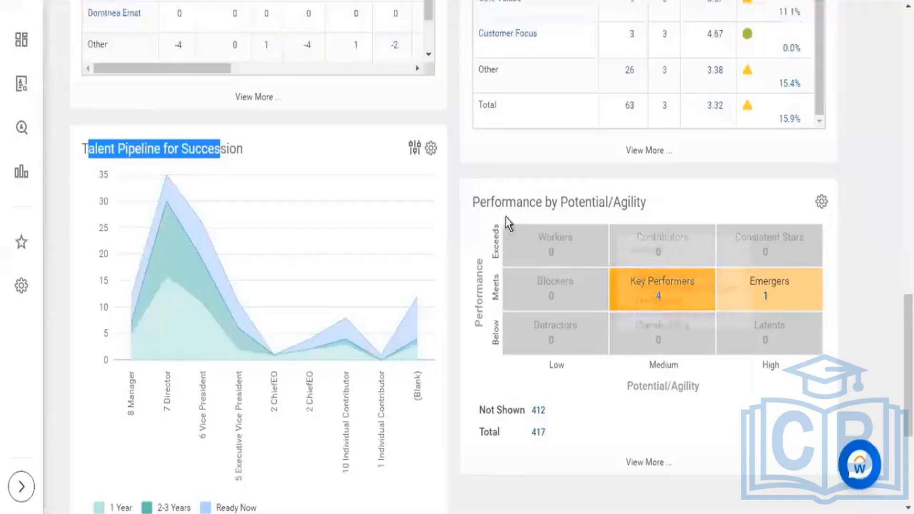
drag(629, 222, 480, 202)
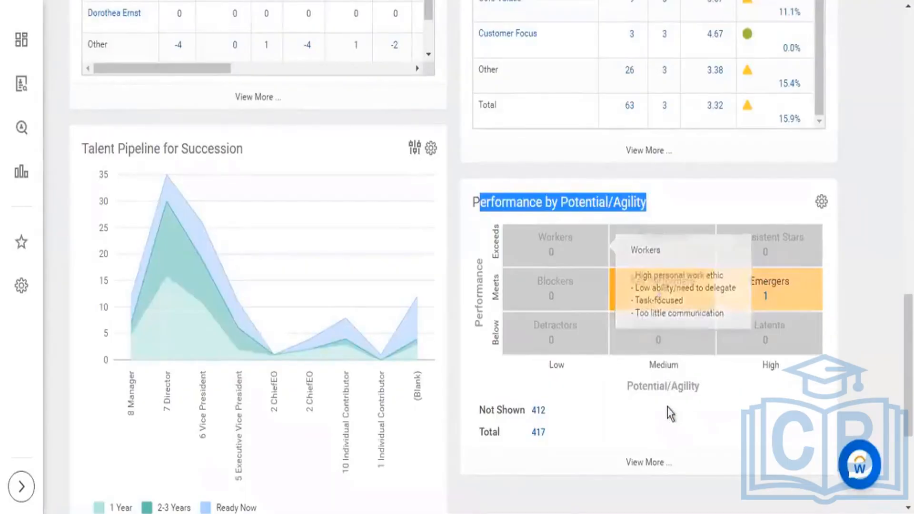
drag(479, 320, 480, 275)
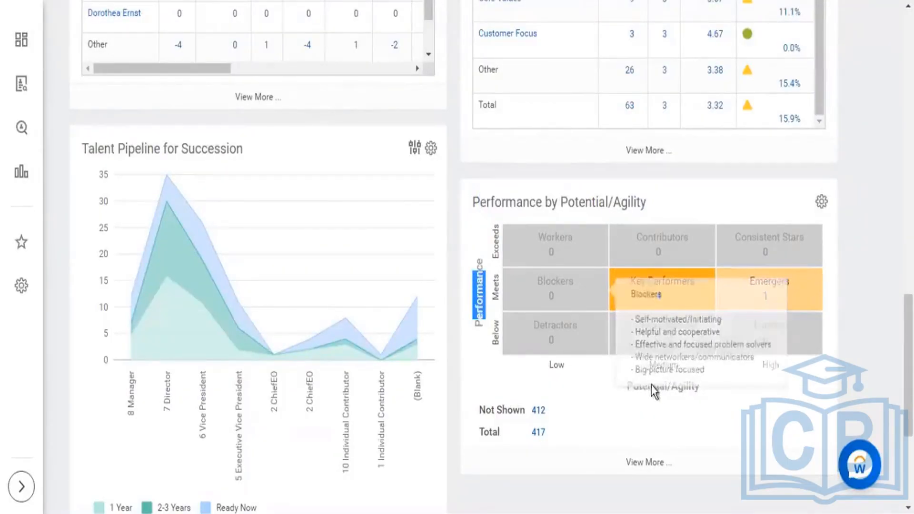
drag(652, 387, 801, 438)
click(773, 415)
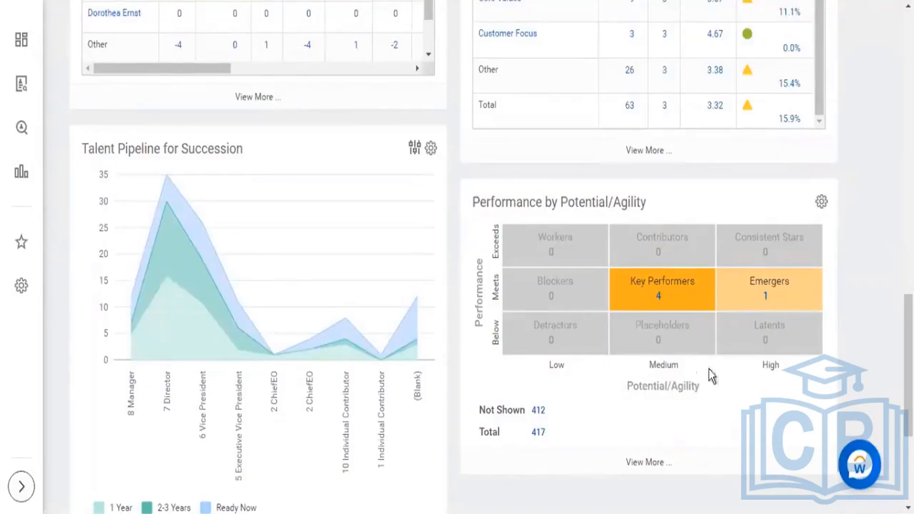
drag(627, 387, 677, 394)
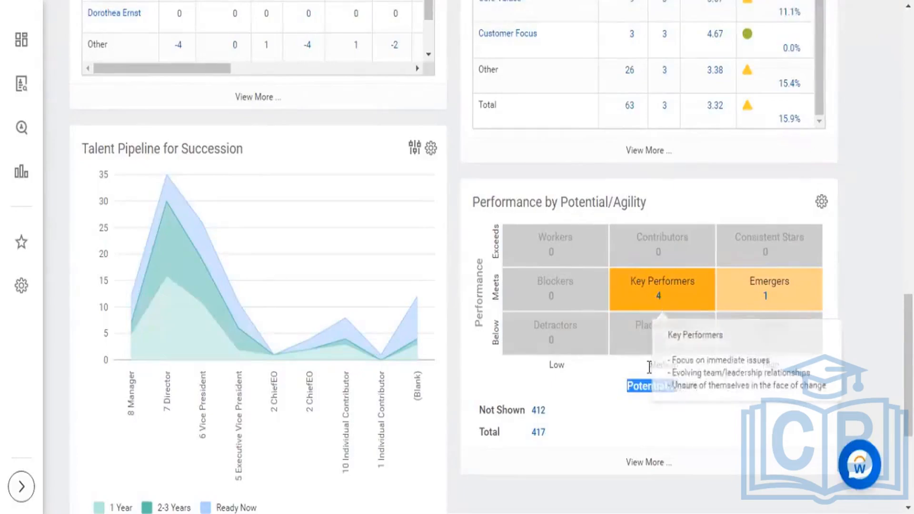
drag(649, 365, 677, 367)
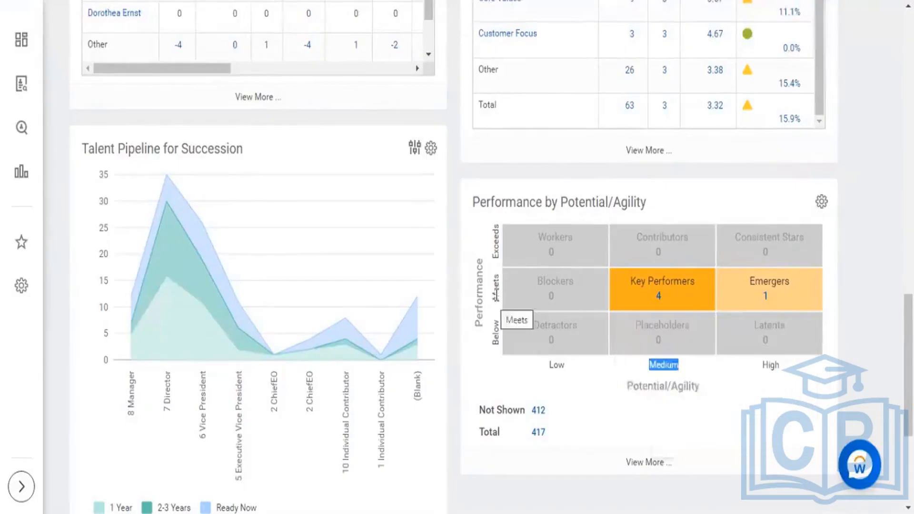
drag(497, 277, 496, 277)
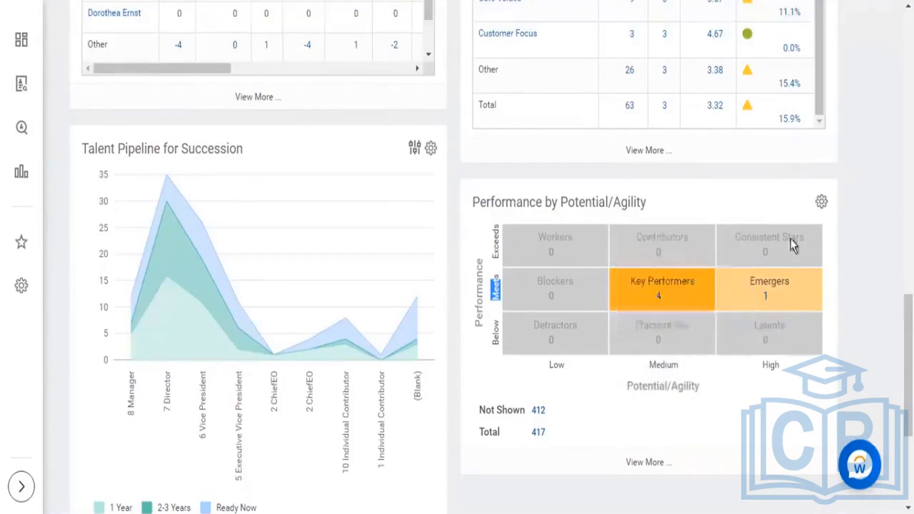
mouse_move(810, 290)
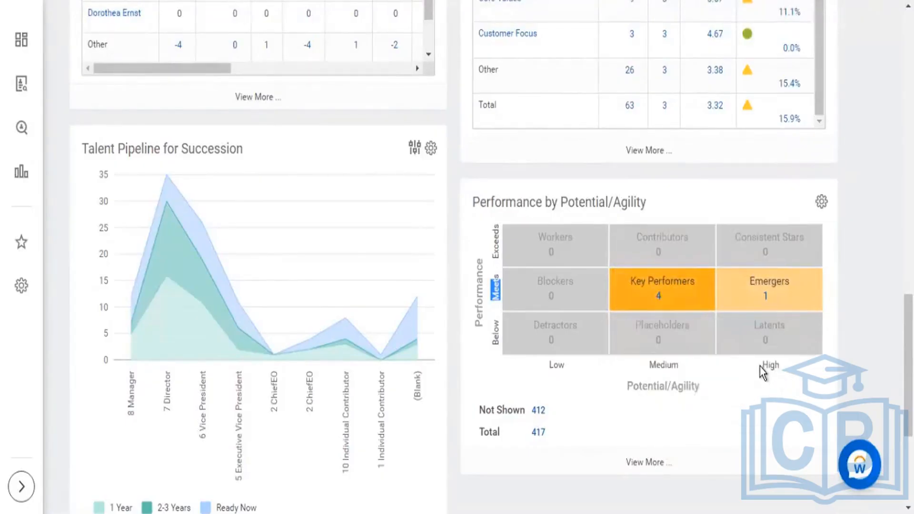
drag(764, 366, 777, 365)
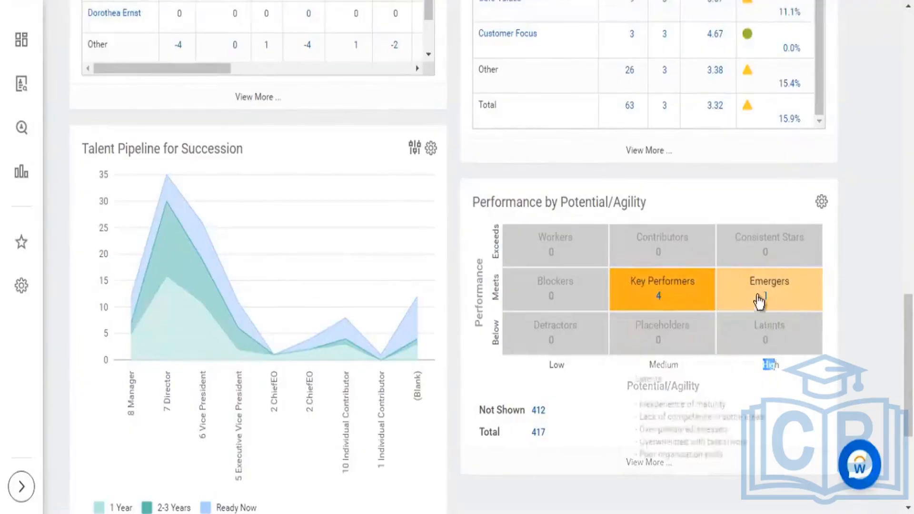
Step: View the worker details behind the Emergers count, close them, and review the matrix title and the capability reports above it
double_click(771, 300)
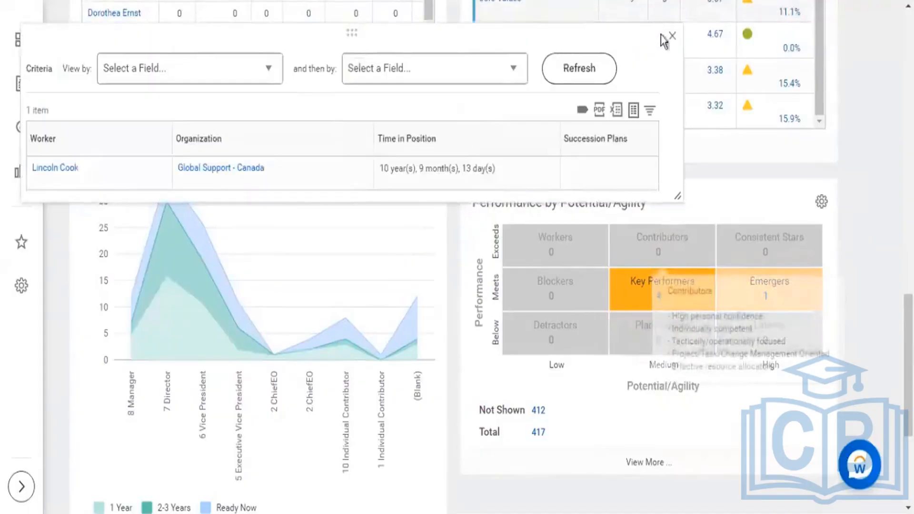
click(671, 37)
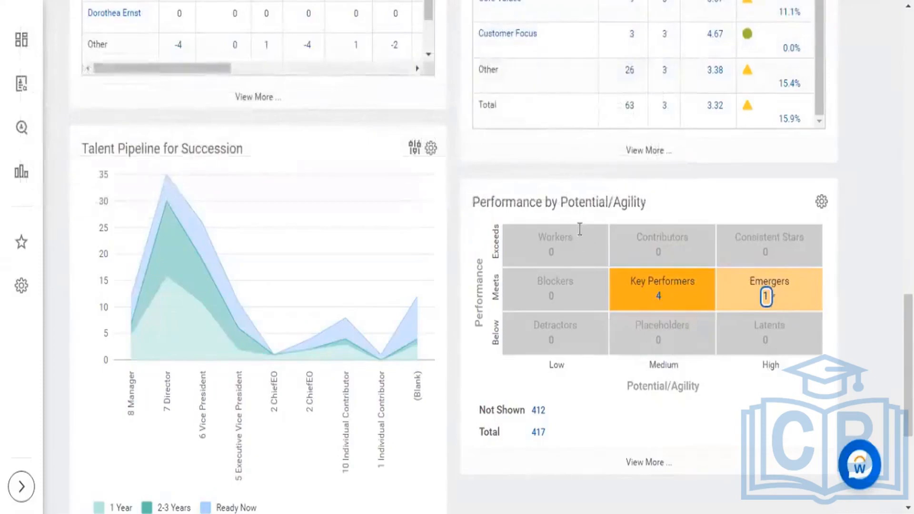
drag(561, 203, 633, 205)
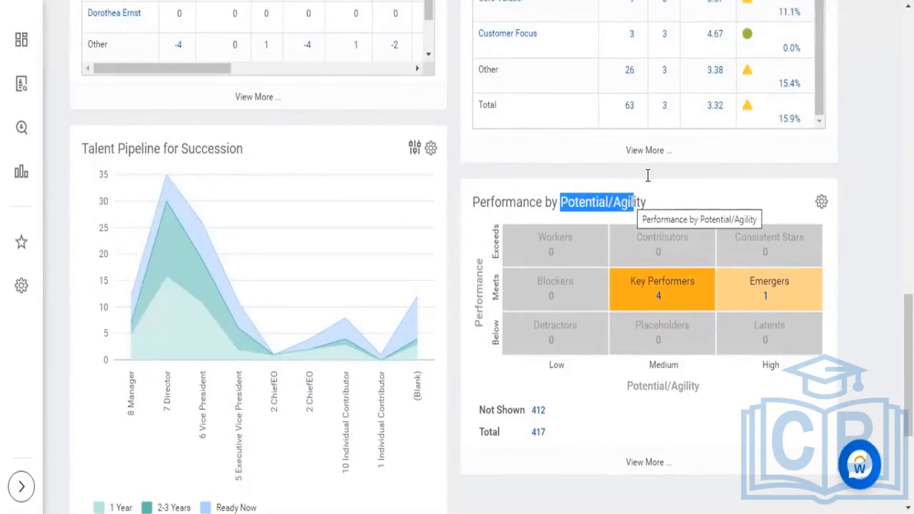
click(822, 355)
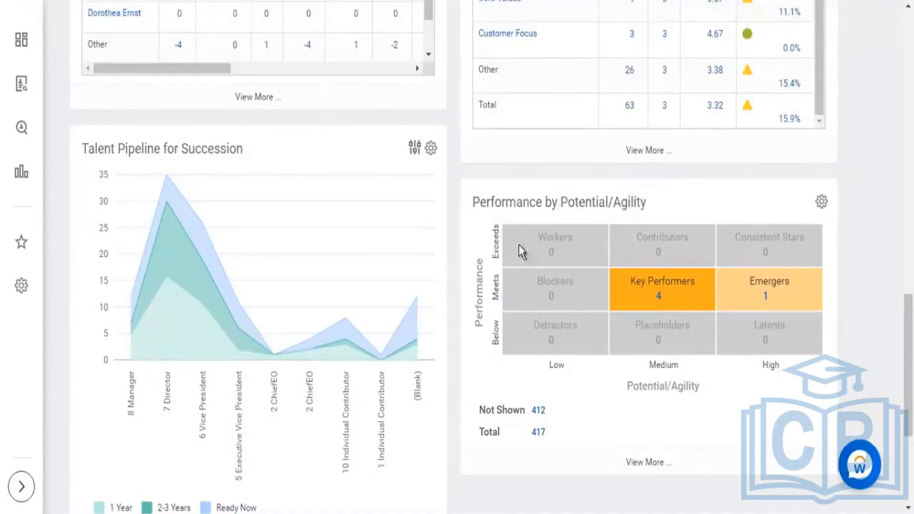
drag(486, 201, 460, 172)
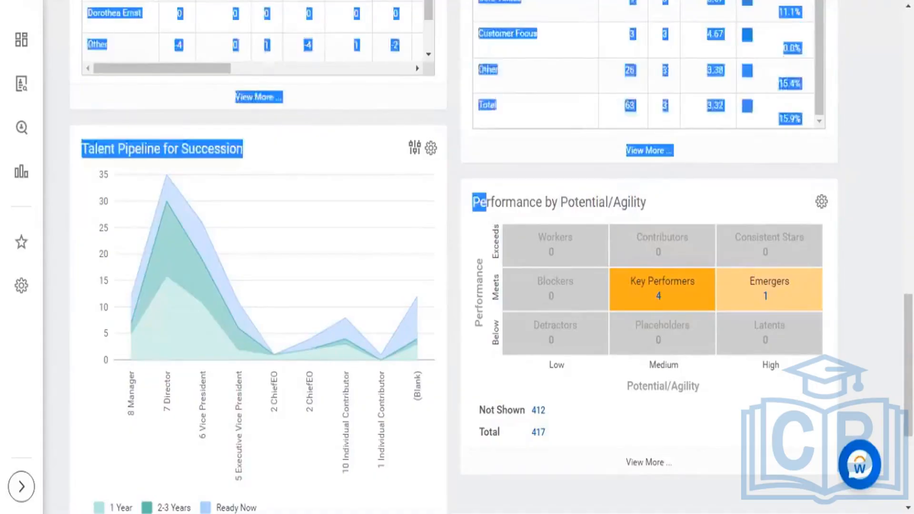
scroll(819, 149, up, 12)
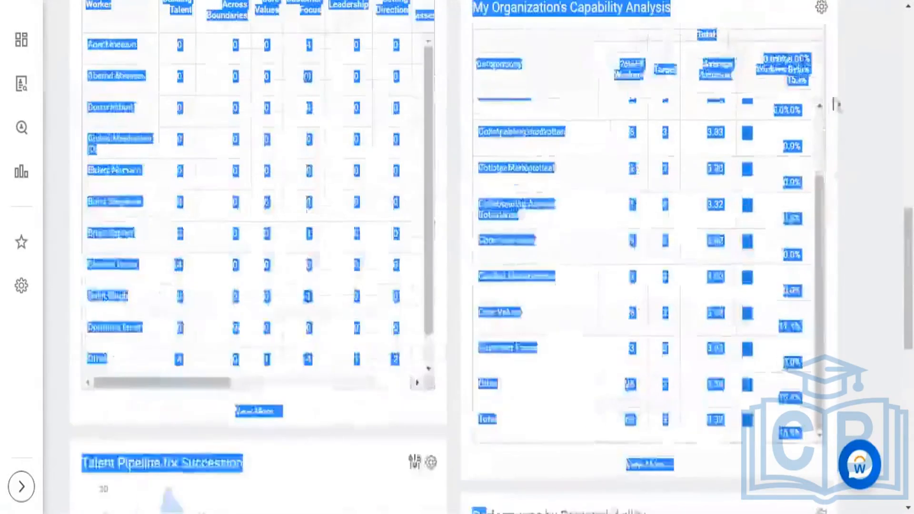
scroll(819, 148, up, 6)
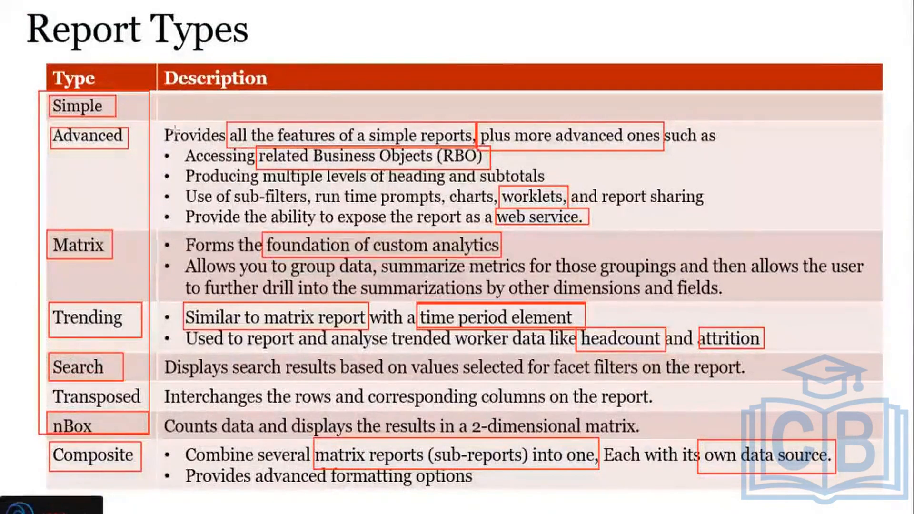
Step: Draw a red arrow from the Advanced type down to the Search type on the Report Types slide
drag(120, 155, 113, 350)
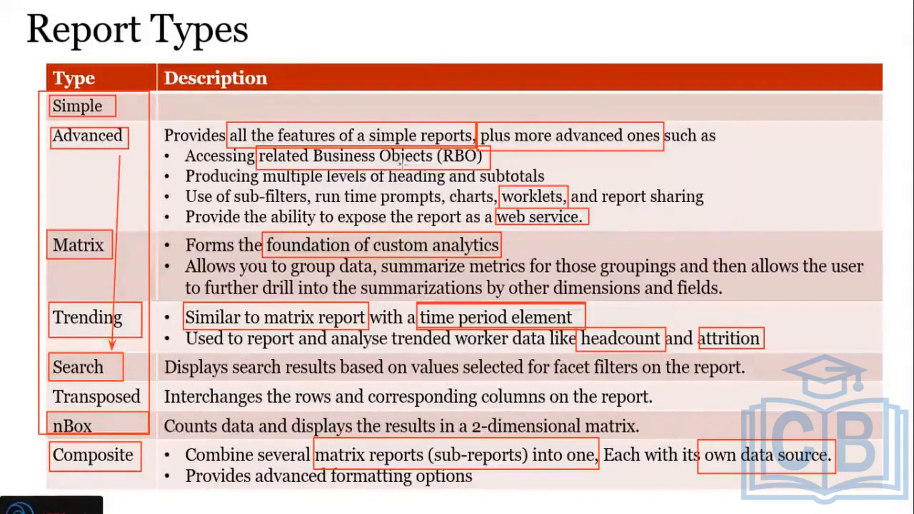
Step: Switch to Workday, search for "find workers", and open the original Find Workers report
key(alt+Tab)
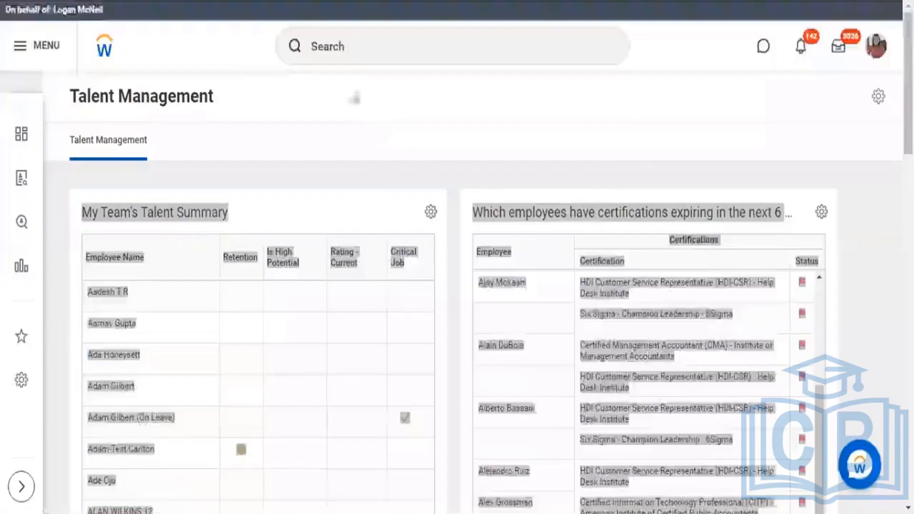
click(358, 56)
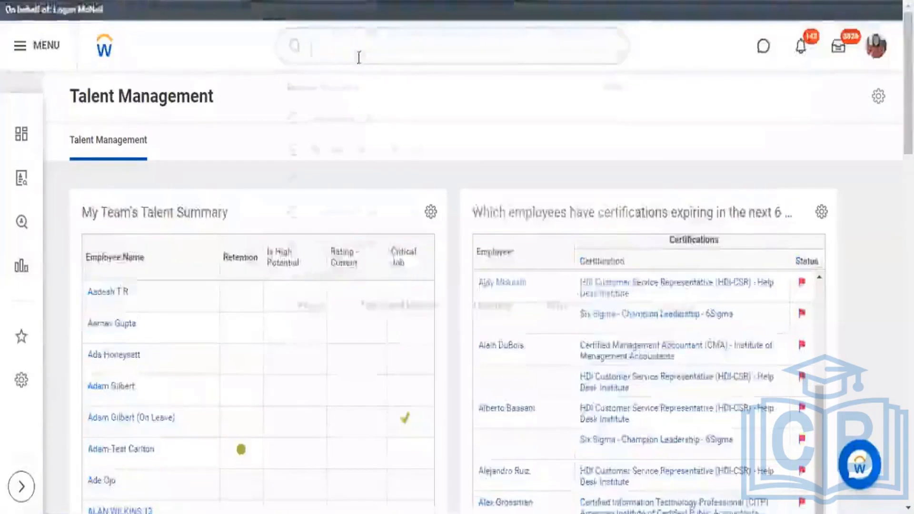
text(fin)
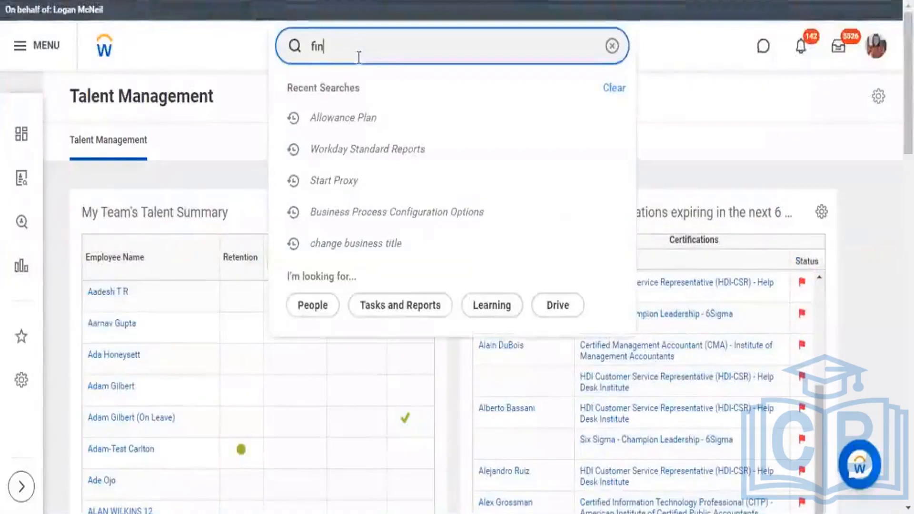
text(d workers)
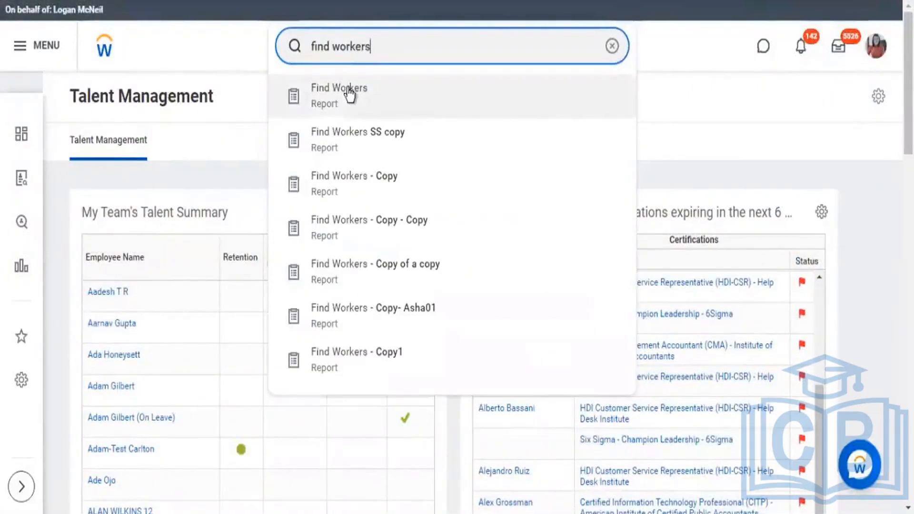
click(365, 80)
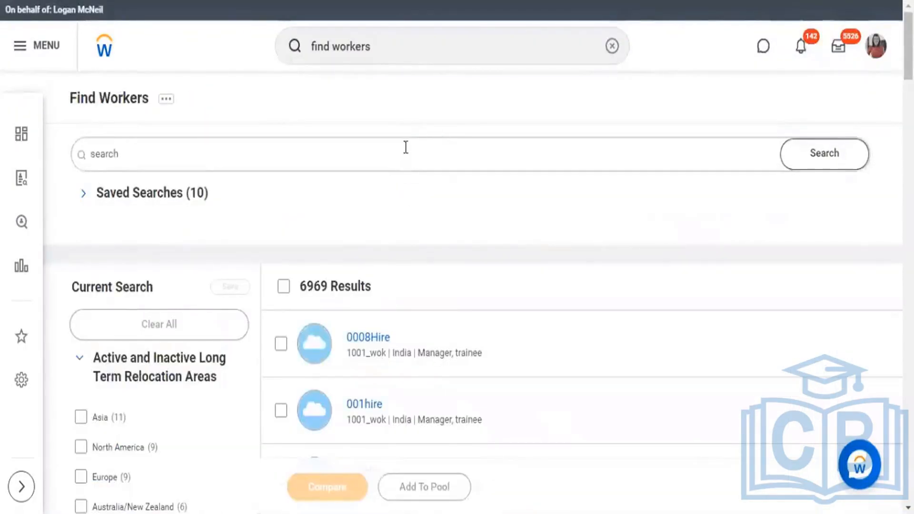
Step: Review the Find Workers results total and the location and job details under the first worker
scroll(415, 152, down, 3)
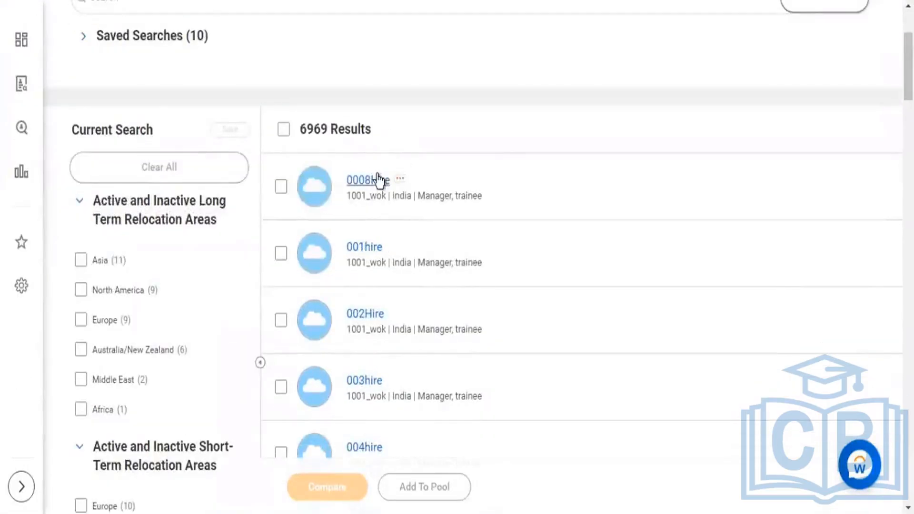
scroll(380, 182, down, 2)
scroll(383, 134, down, 2)
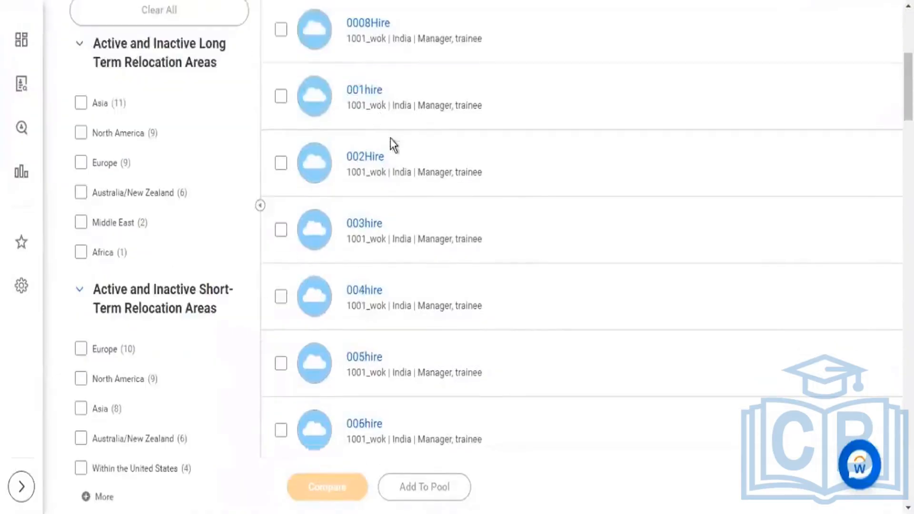
scroll(395, 135, up, 2)
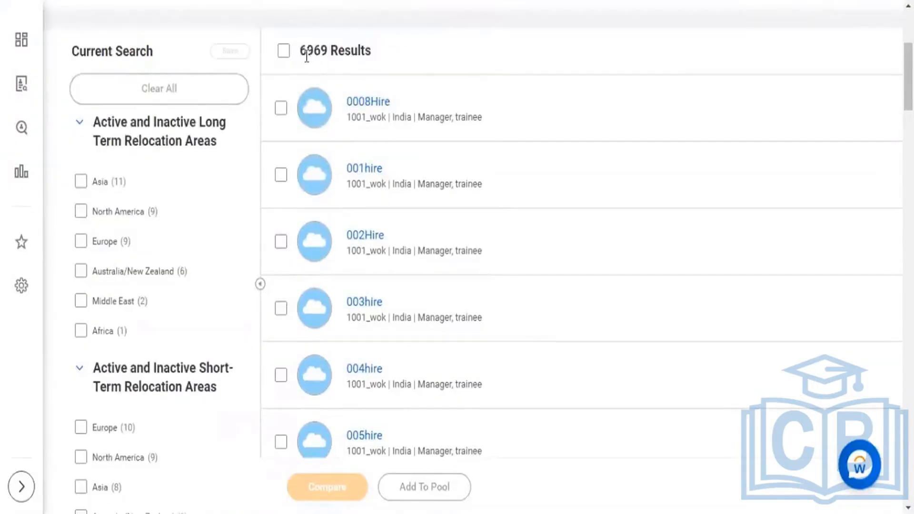
drag(301, 53, 358, 55)
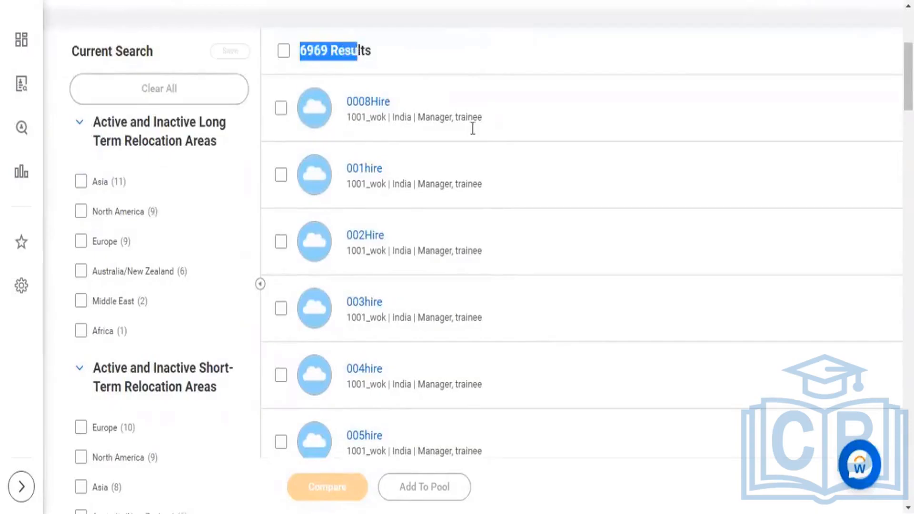
drag(483, 119, 392, 113)
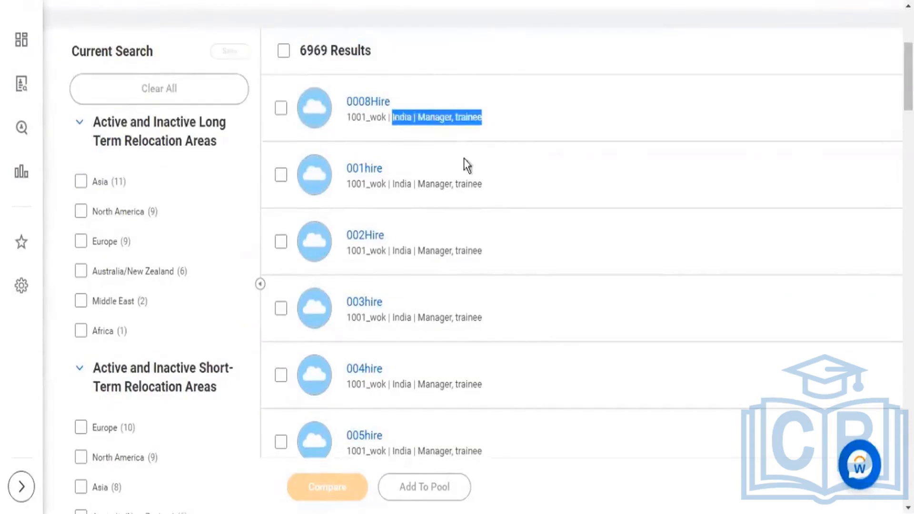
Step: Examine the names, organizations, locations and positions of workers further down the list, and return to the report's beginning
scroll(463, 159, down, 4)
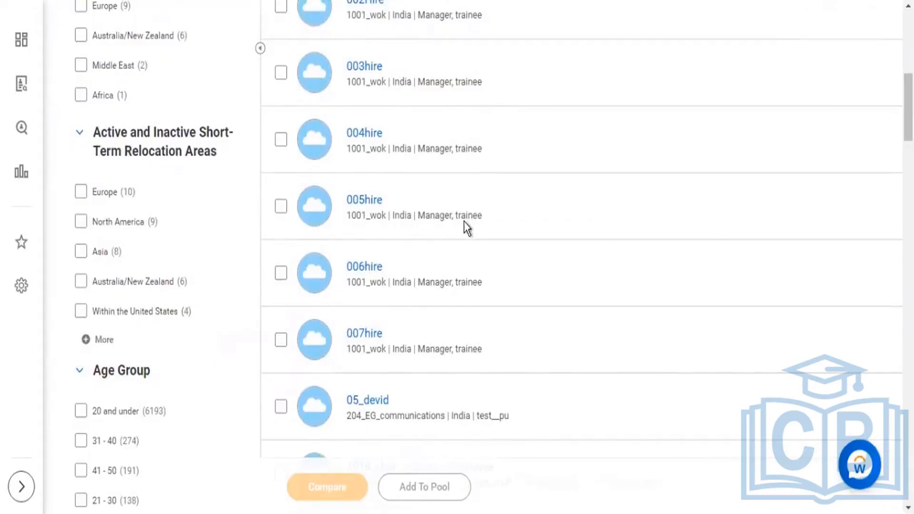
drag(463, 220, 344, 199)
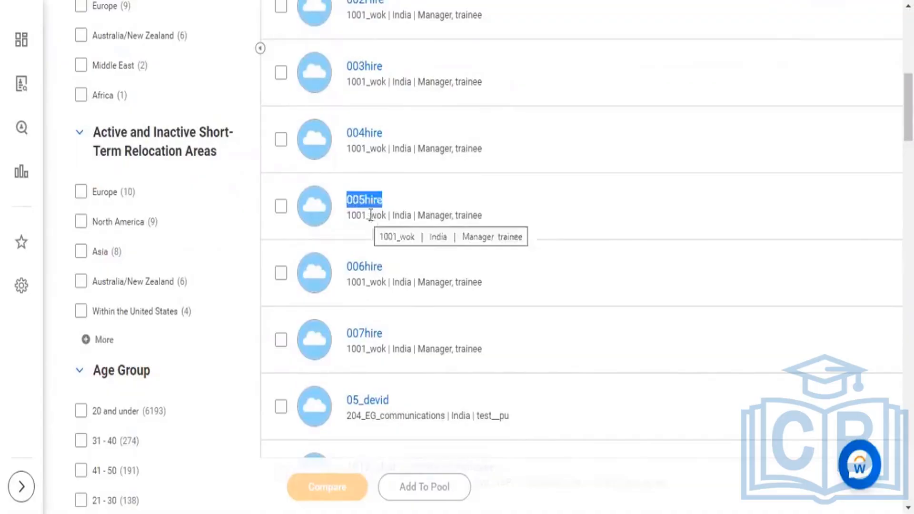
drag(366, 216, 476, 216)
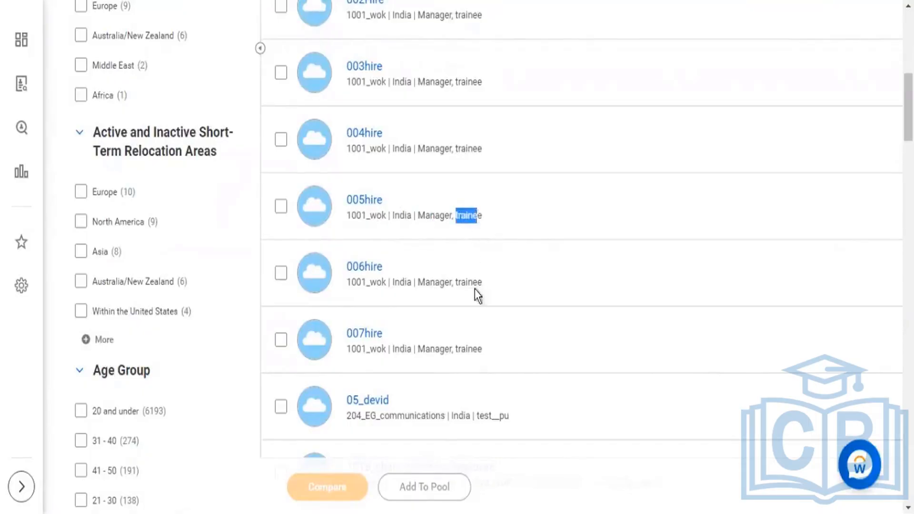
scroll(481, 286, down, 5)
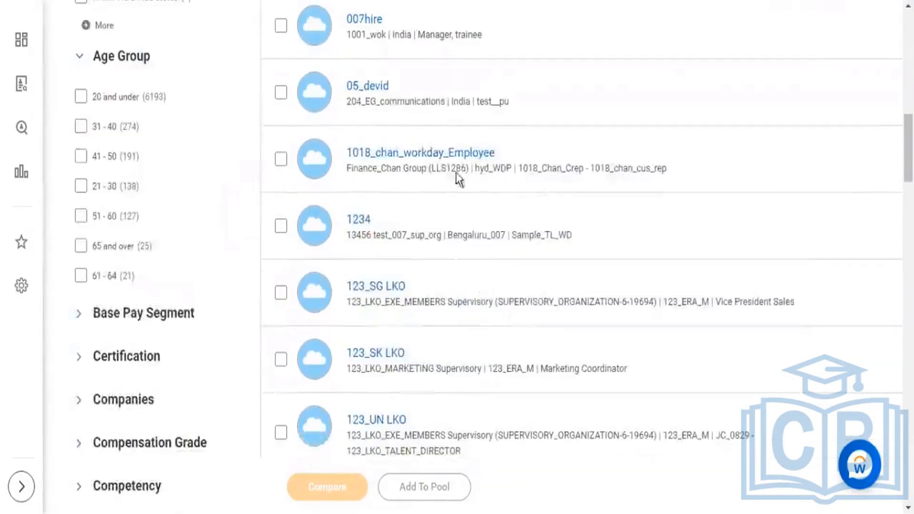
drag(358, 168, 411, 169)
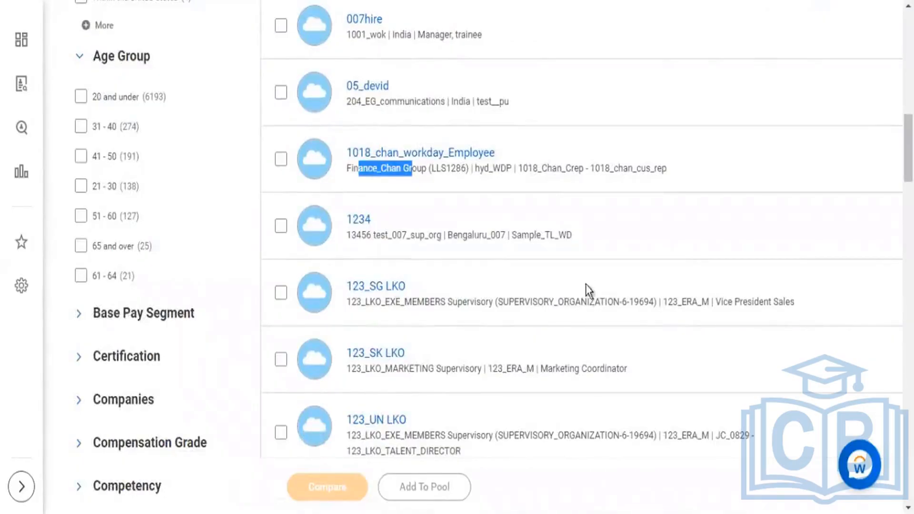
scroll(351, 71, up, 4)
scroll(351, 71, up, 4)
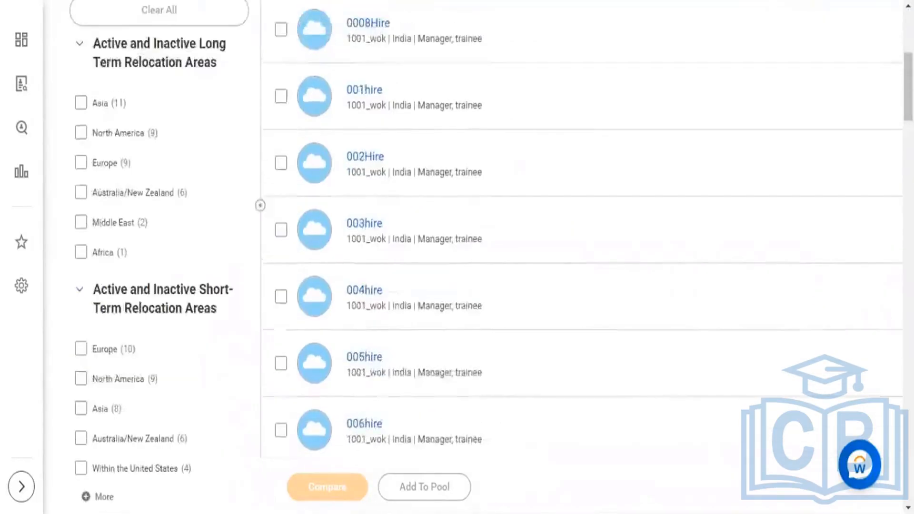
scroll(427, 170, up, 5)
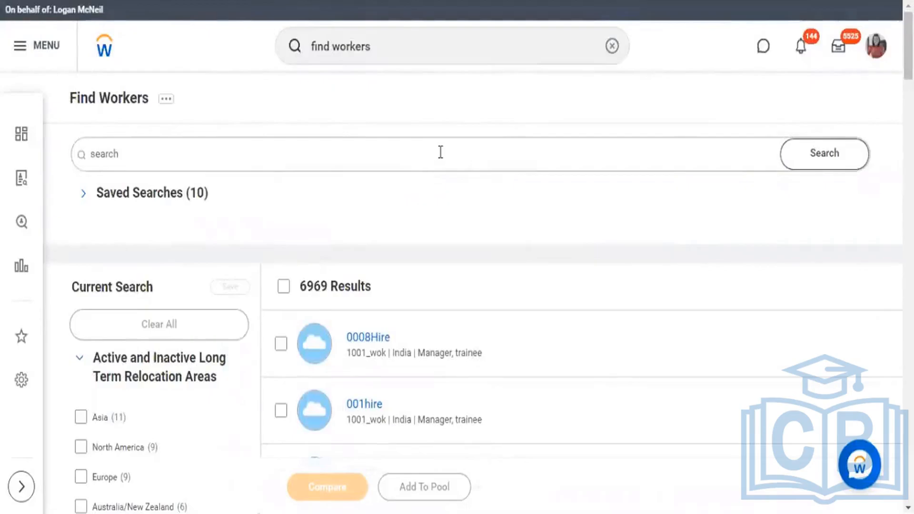
Step: Examine the Current Search filters and the results total beside them
scroll(458, 168, down, 3)
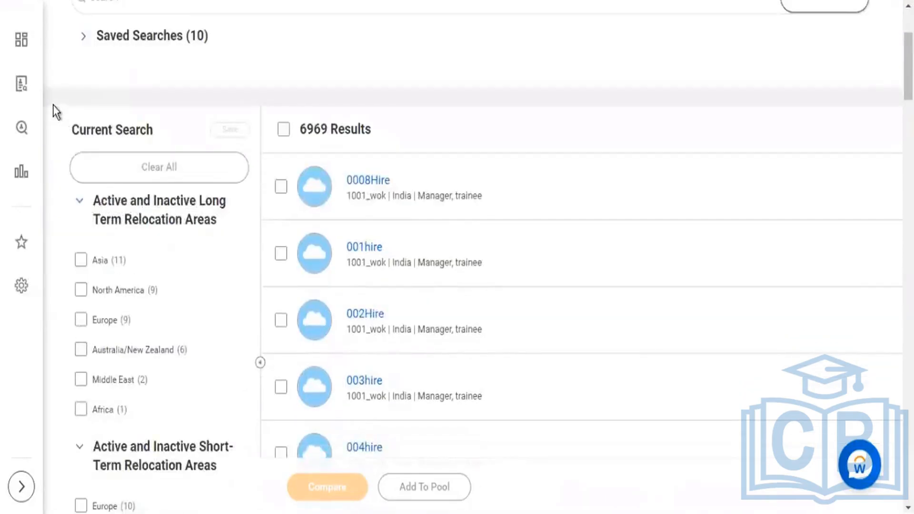
drag(145, 135, 223, 352)
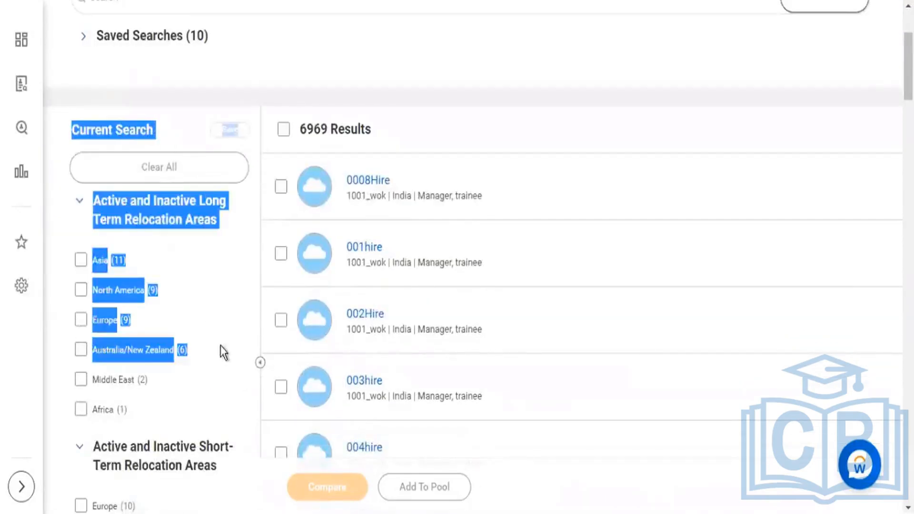
click(117, 121)
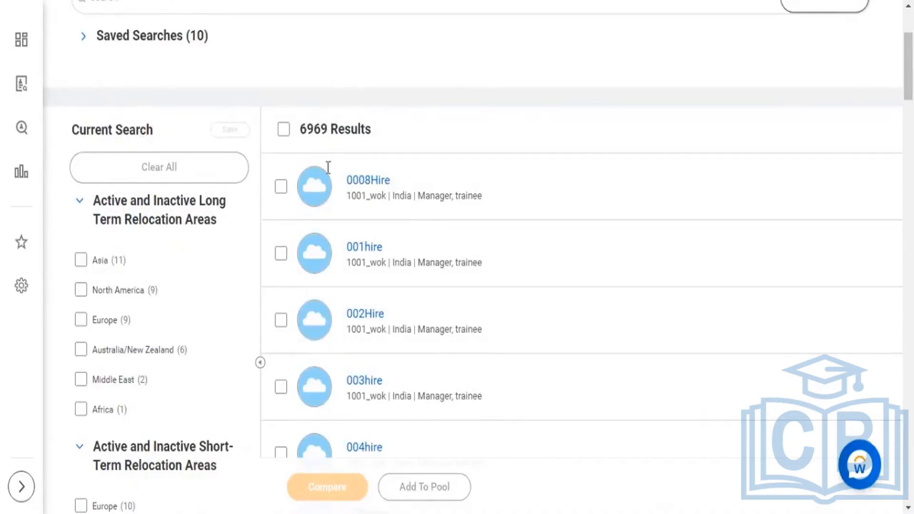
drag(379, 122, 298, 128)
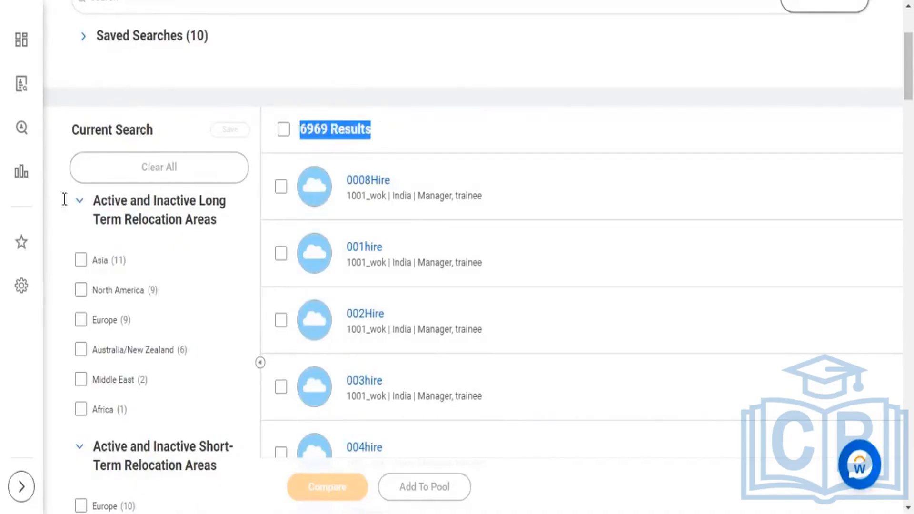
Step: Collapse the long-term and short-term relocation area filters, keeping Age Group expanded
click(90, 243)
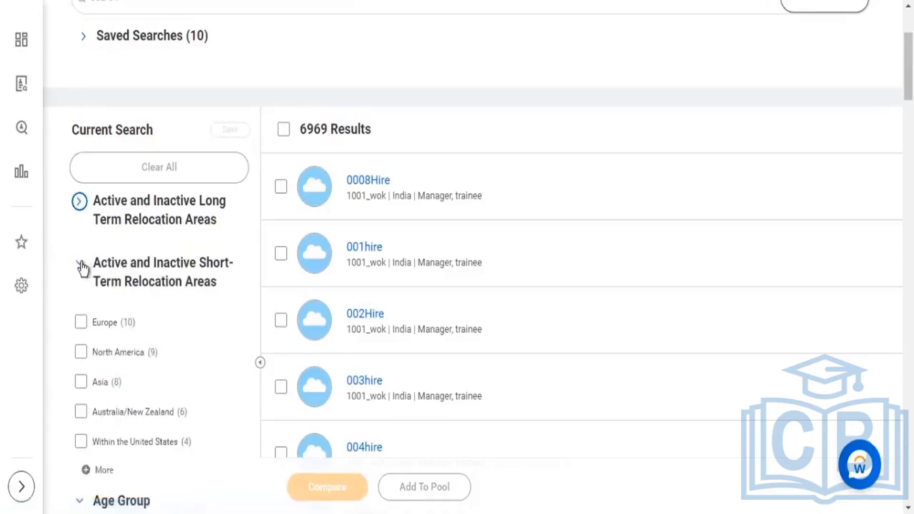
click(115, 276)
click(82, 323)
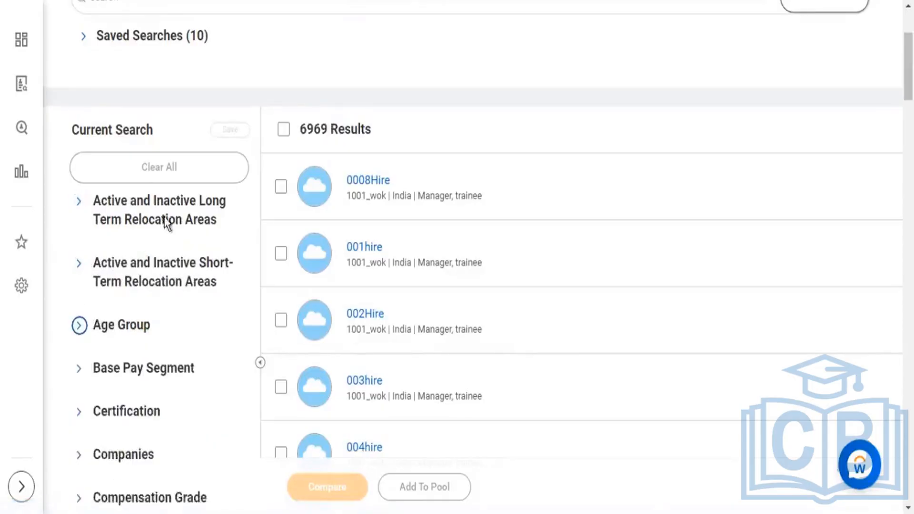
click(79, 324)
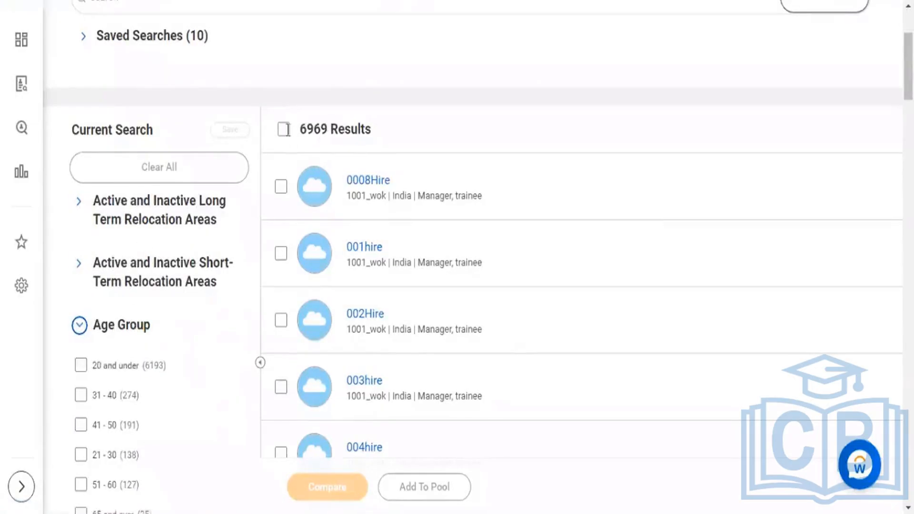
Step: Filter the workers by the 31 - 40 age group and check the results total
scroll(110, 355, down, 2)
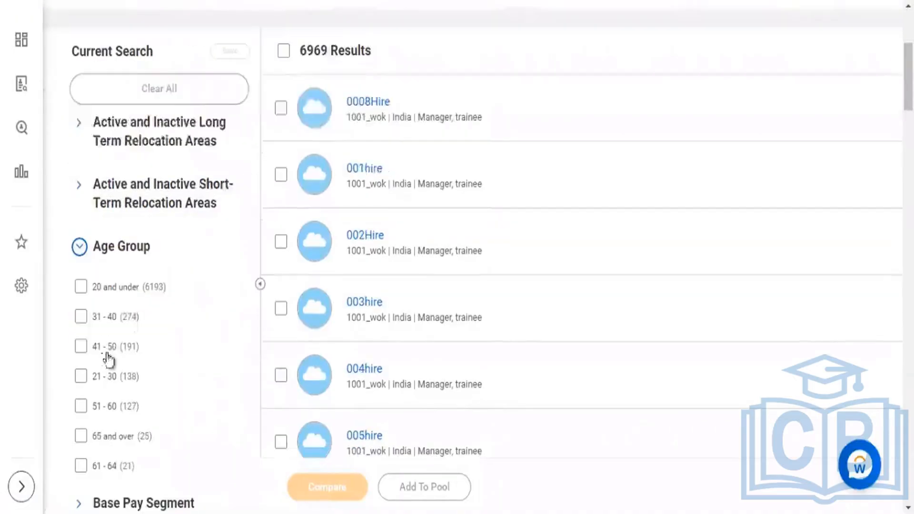
double_click(136, 317)
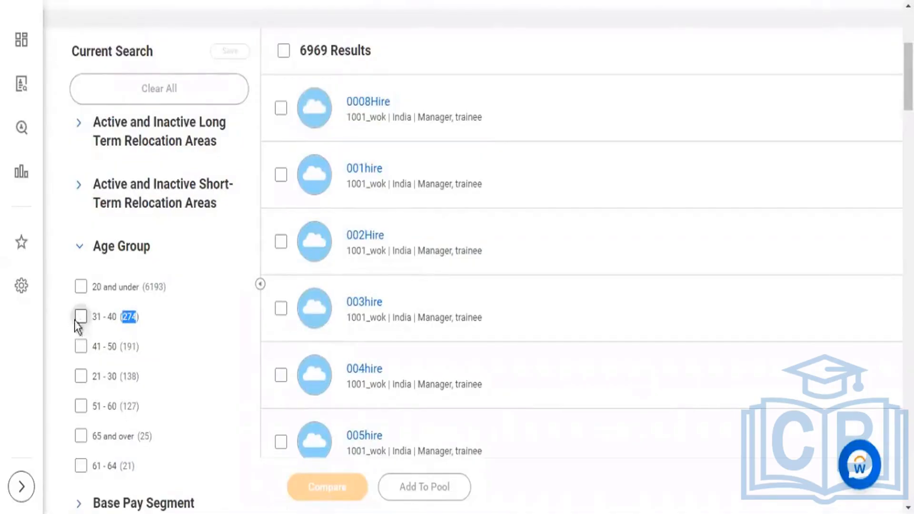
scroll(133, 295, down, 2)
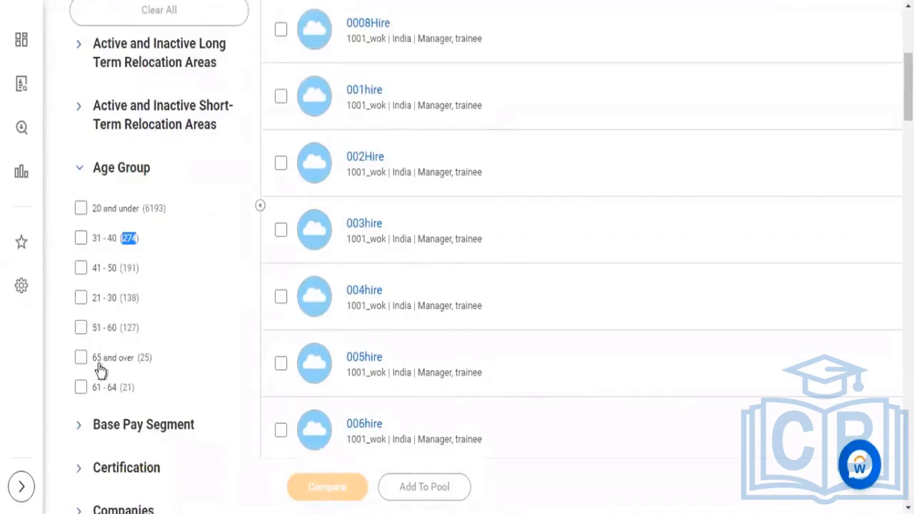
click(81, 238)
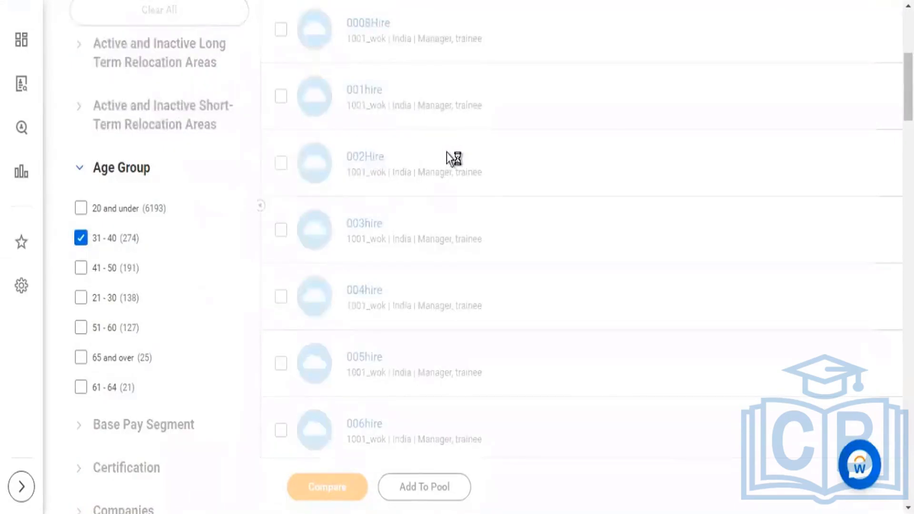
scroll(447, 152, up, 2)
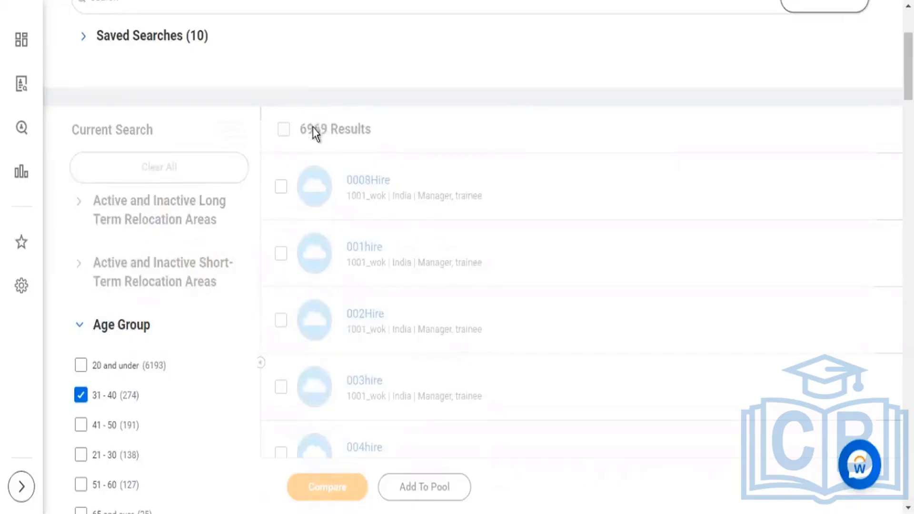
drag(306, 129, 358, 148)
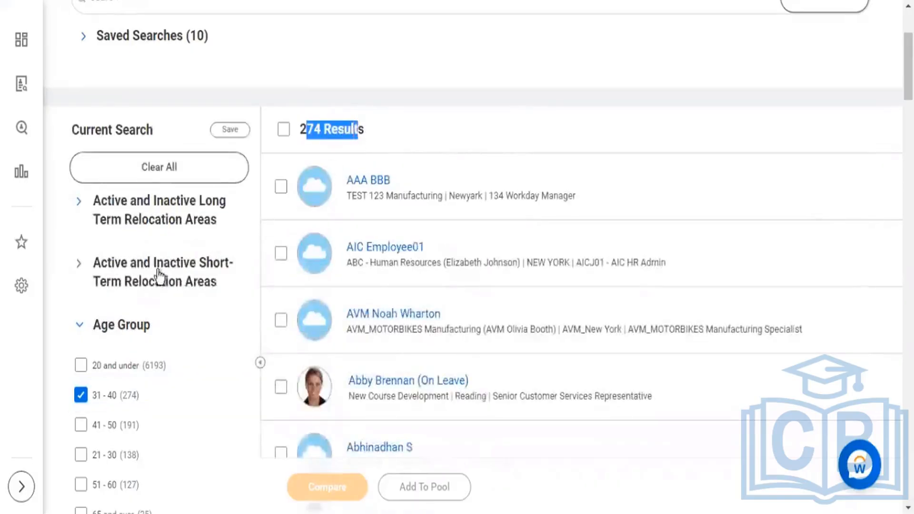
Step: Expand the Cost Center filter to show its options
scroll(190, 201, down, 3)
scroll(142, 367, down, 3)
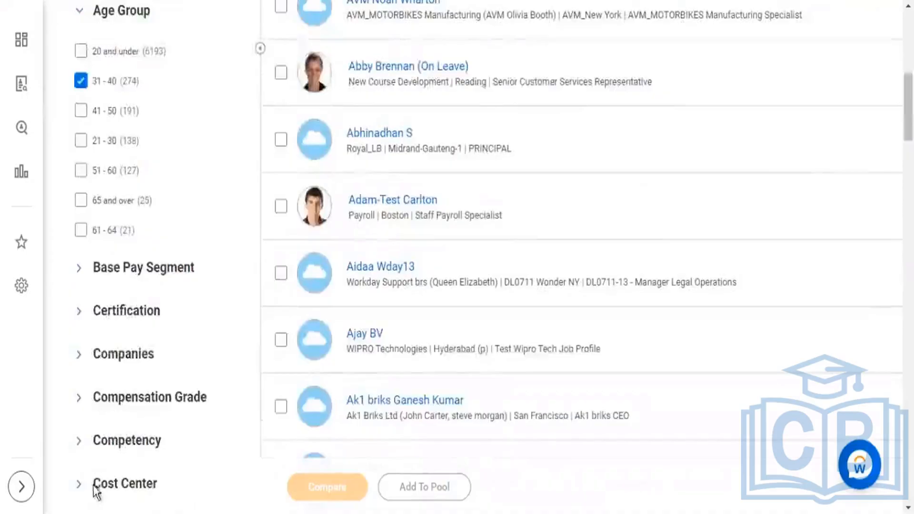
scroll(153, 423, down, 5)
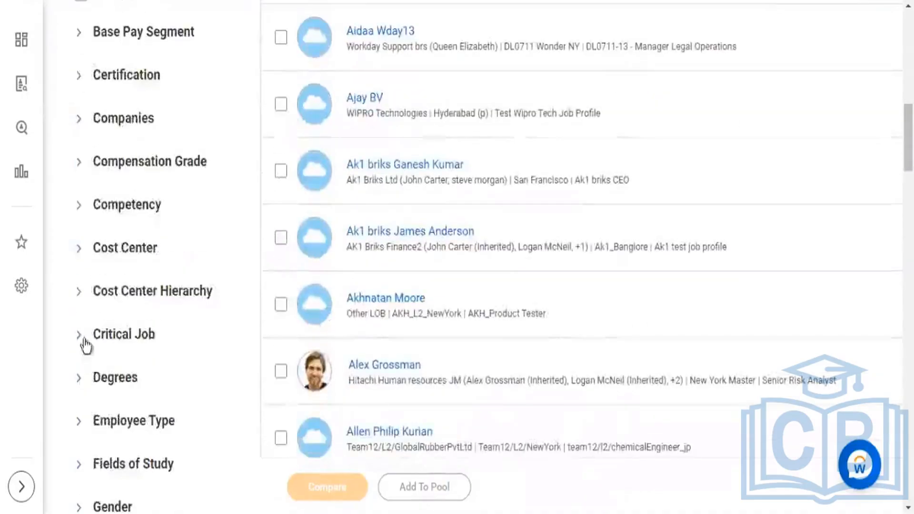
click(83, 249)
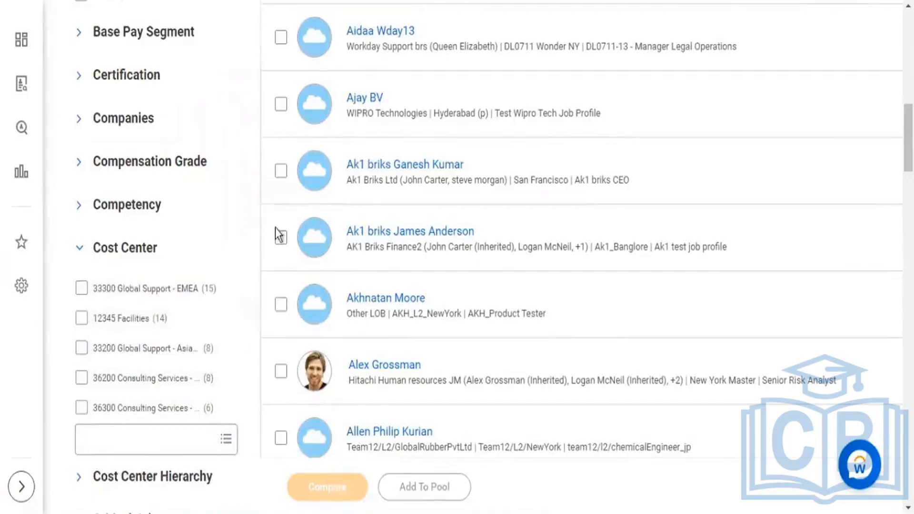
Step: Compare the 31 - 40 age group count with the results total and the 33300 Global Support - EMEA cost center count
scroll(257, 141, up, 6)
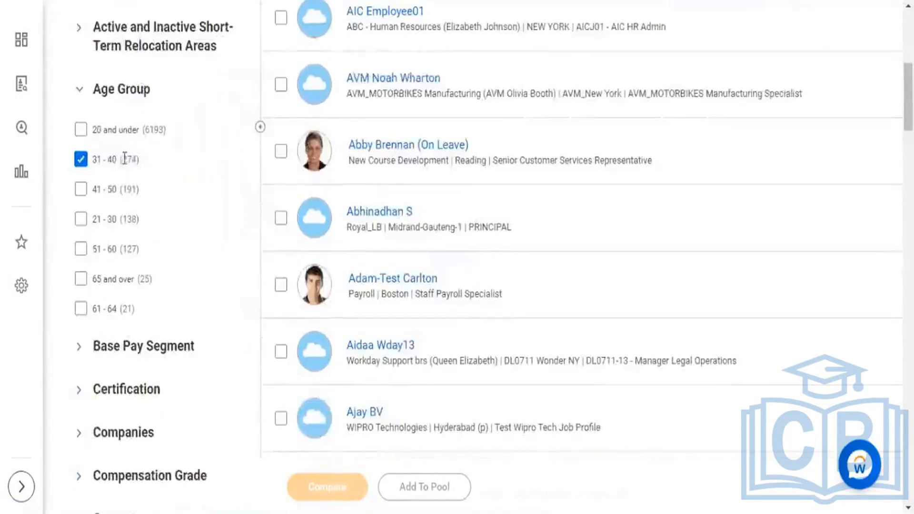
drag(123, 159, 132, 159)
scroll(206, 286, down, 7)
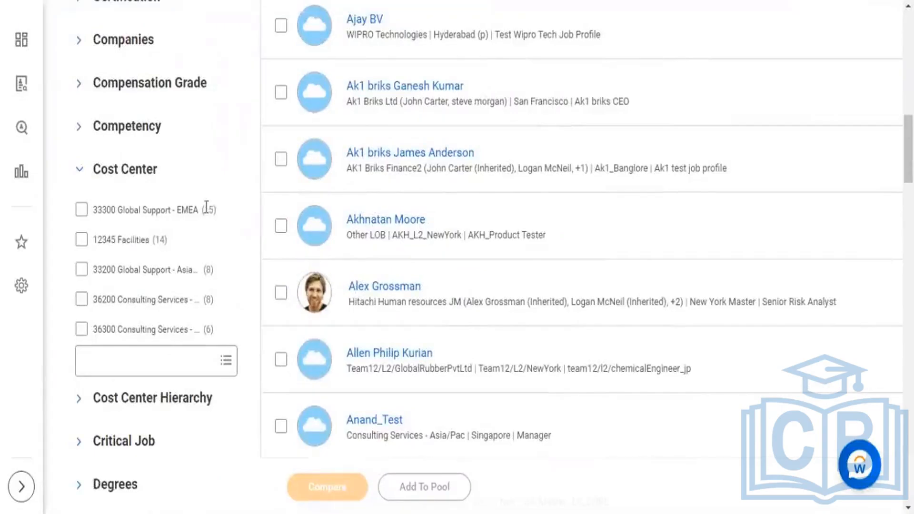
scroll(293, 165, up, 8)
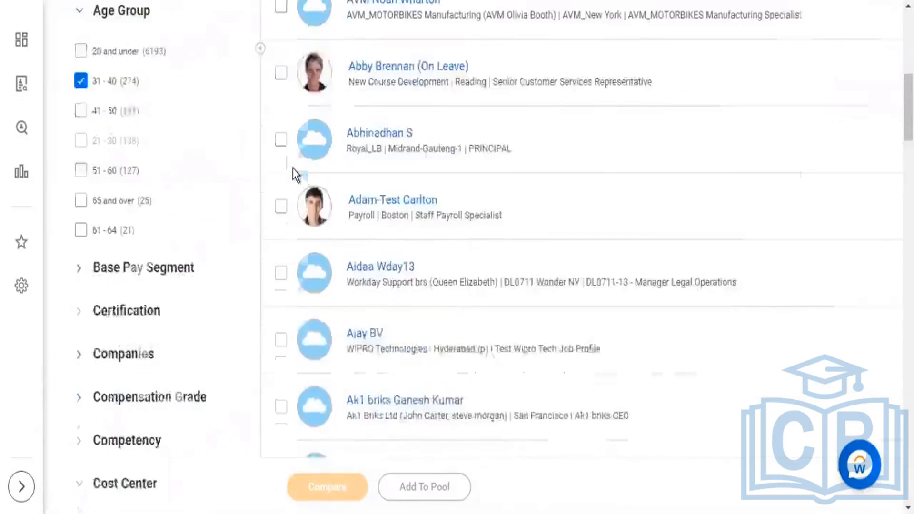
scroll(292, 167, up, 3)
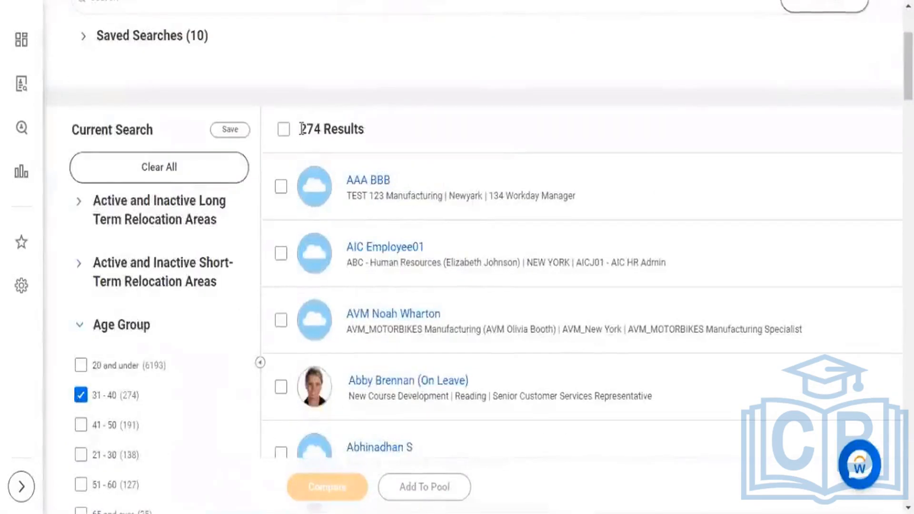
scroll(172, 329, down, 14)
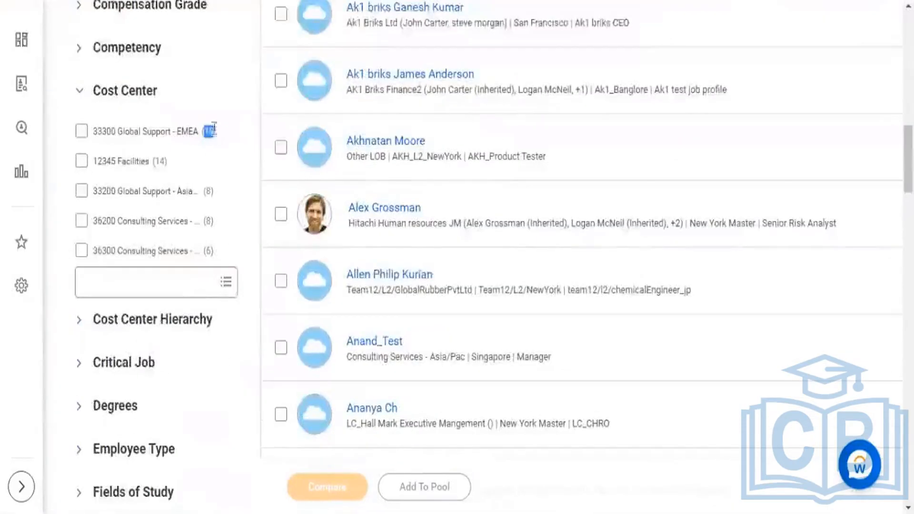
scroll(220, 161, up, 8)
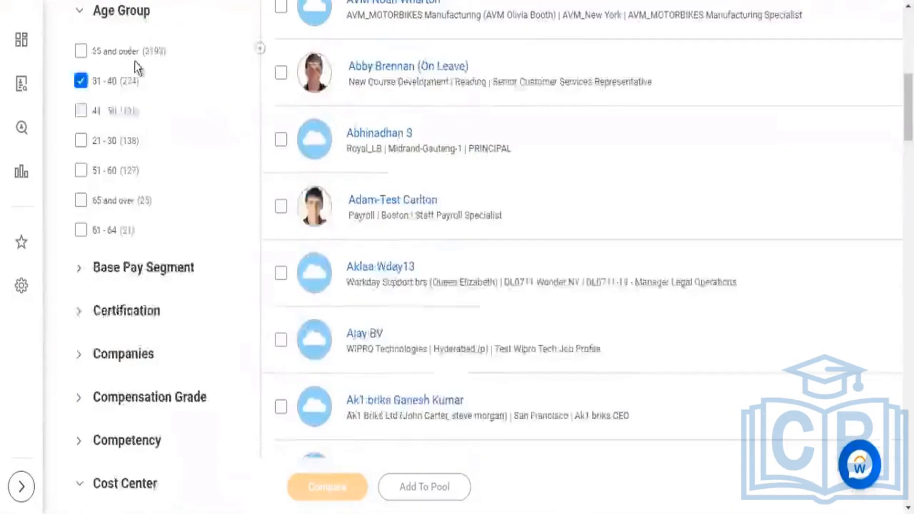
drag(138, 161, 120, 162)
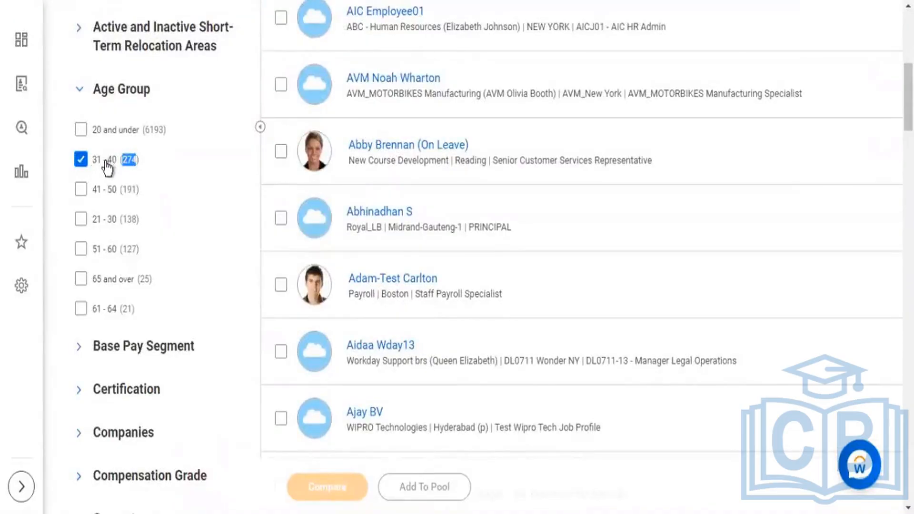
Step: Expand the Employee Type filter and examine the worker count beside Regular
scroll(145, 179, down, 6)
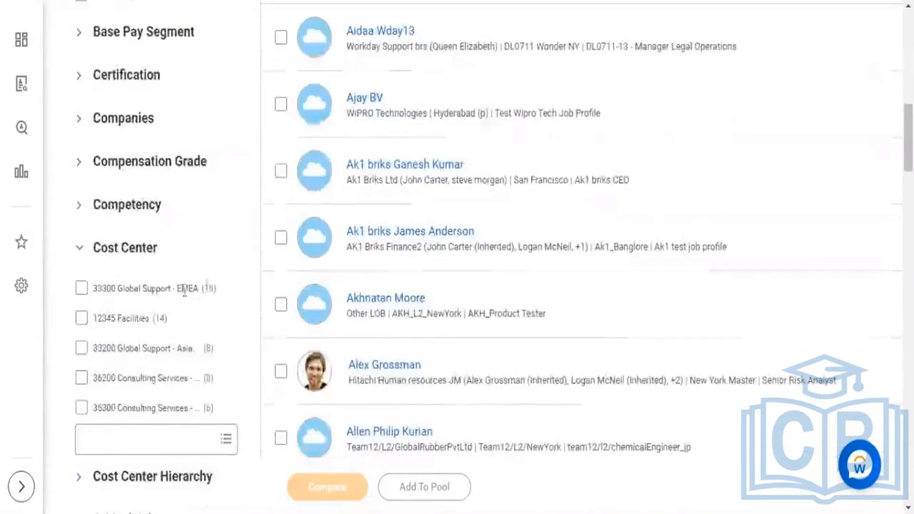
scroll(198, 302, down, 6)
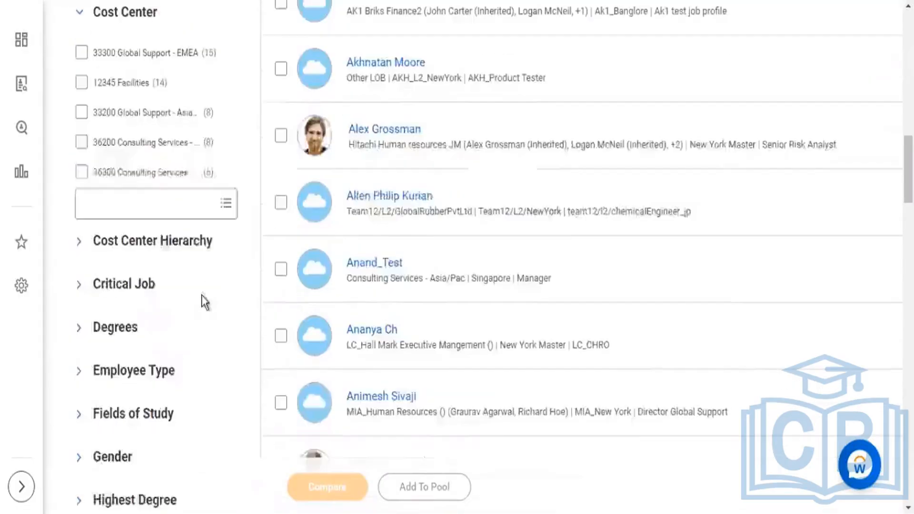
click(81, 294)
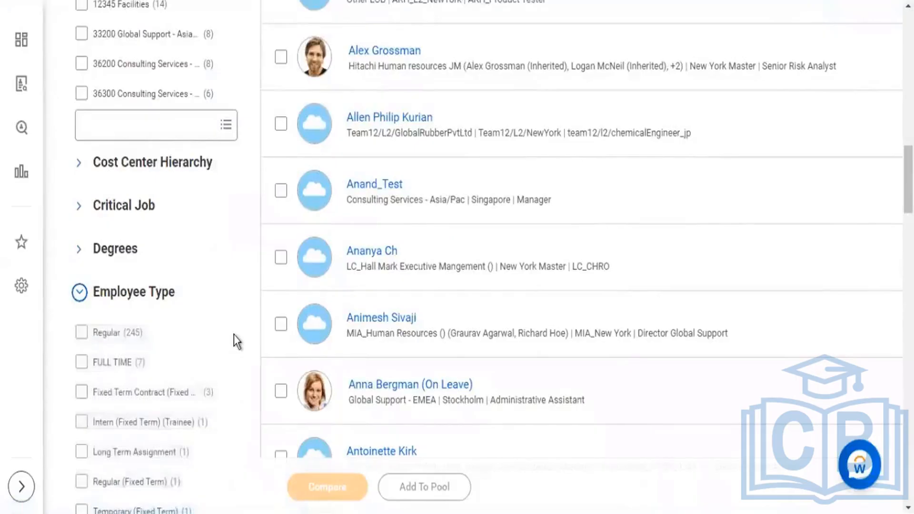
scroll(235, 335, down, 2)
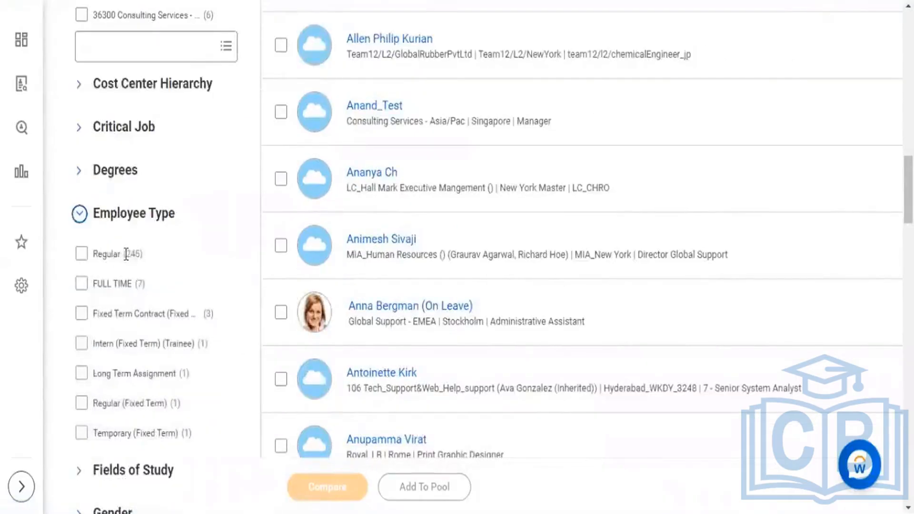
drag(126, 254, 137, 255)
scroll(194, 277, down, 2)
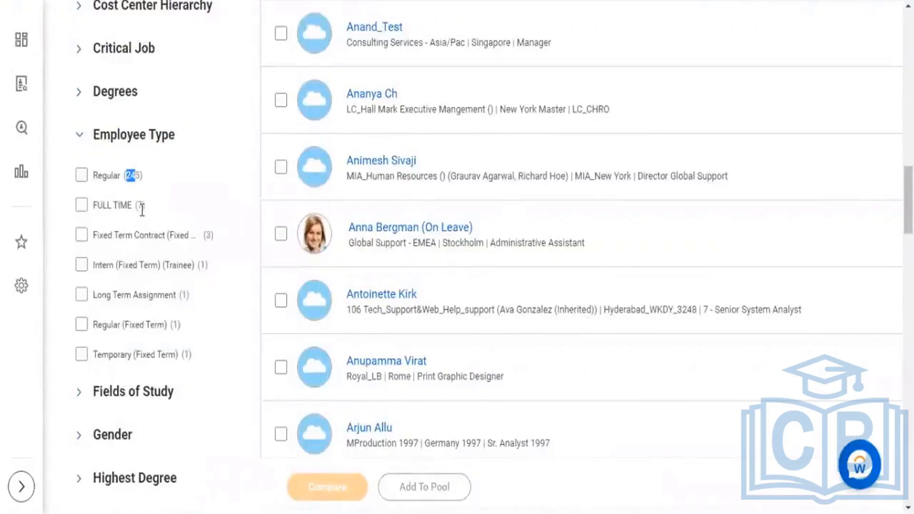
Step: Add the 41 - 50 age group to the worker filters and check the results total
scroll(143, 209, up, 15)
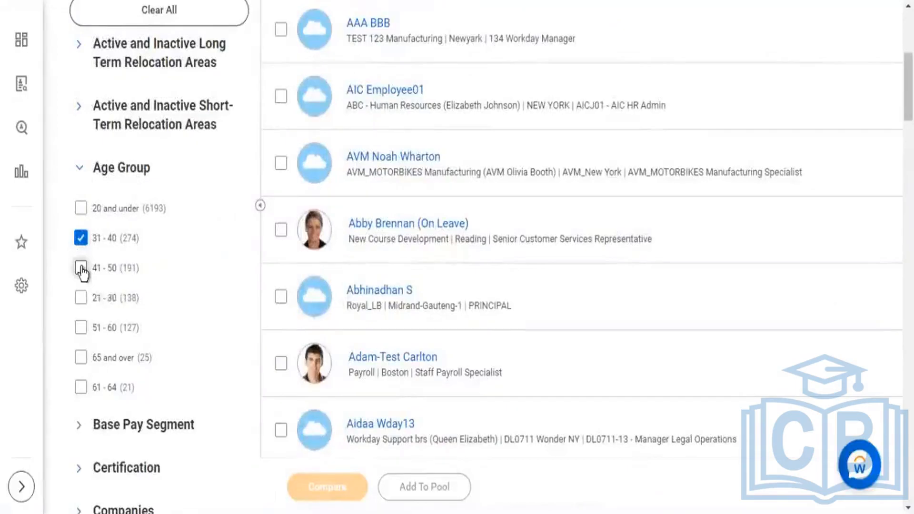
click(210, 270)
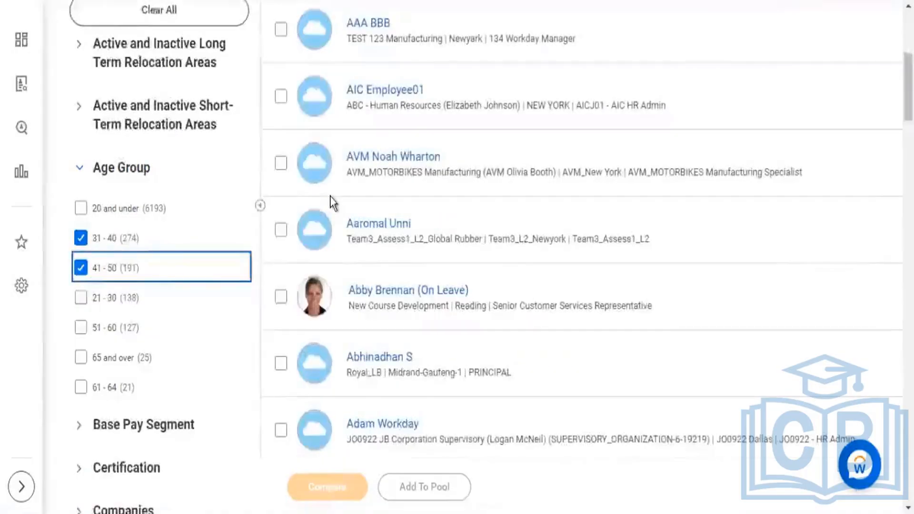
scroll(332, 202, up, 5)
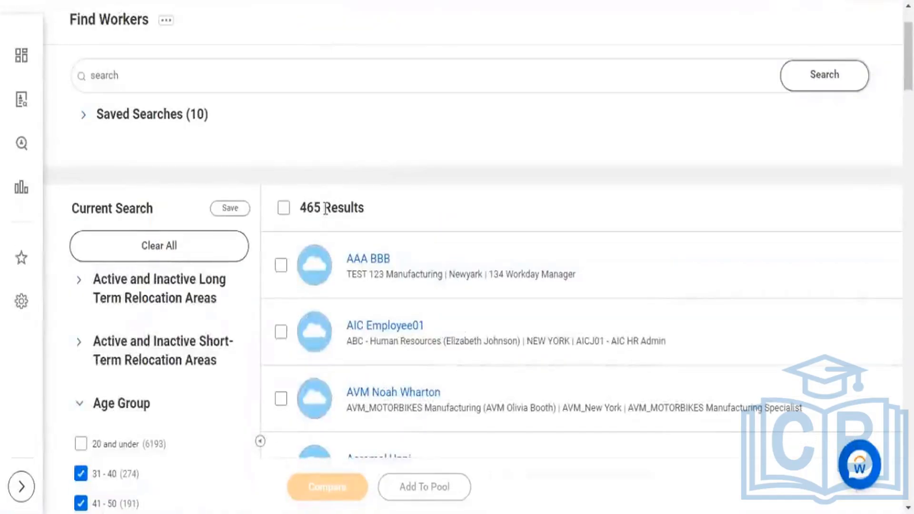
double_click(319, 212)
Step: Compare the Cost Center and Employee Type facet counts with the results total for the two selected age groups
scroll(252, 288, down, 5)
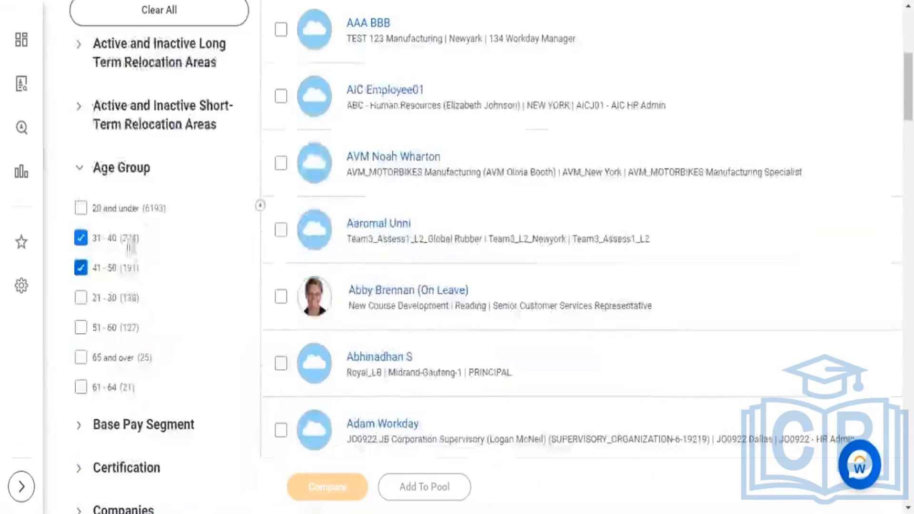
scroll(171, 235, down, 10)
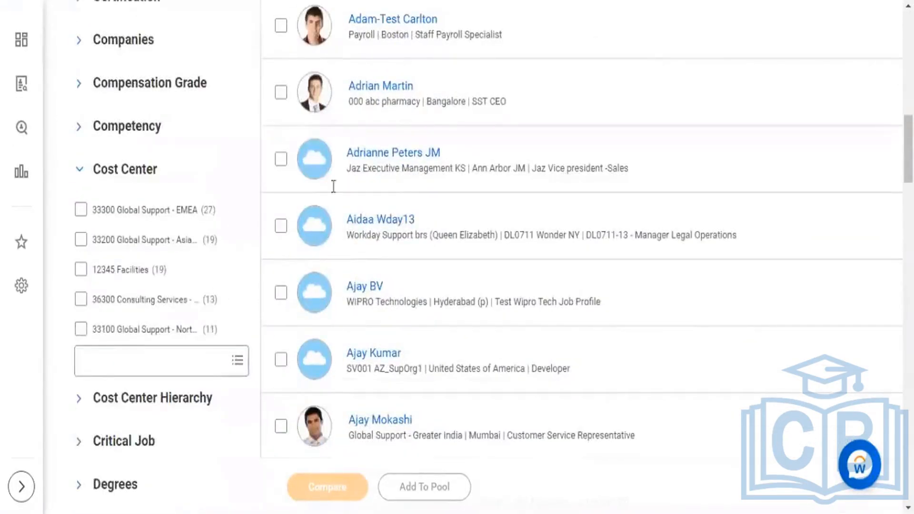
scroll(336, 184, up, 15)
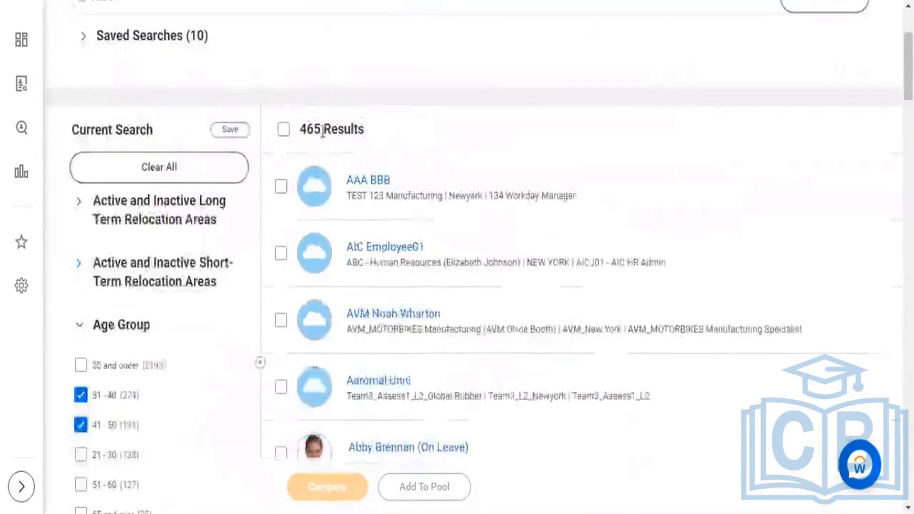
scroll(173, 327, down, 15)
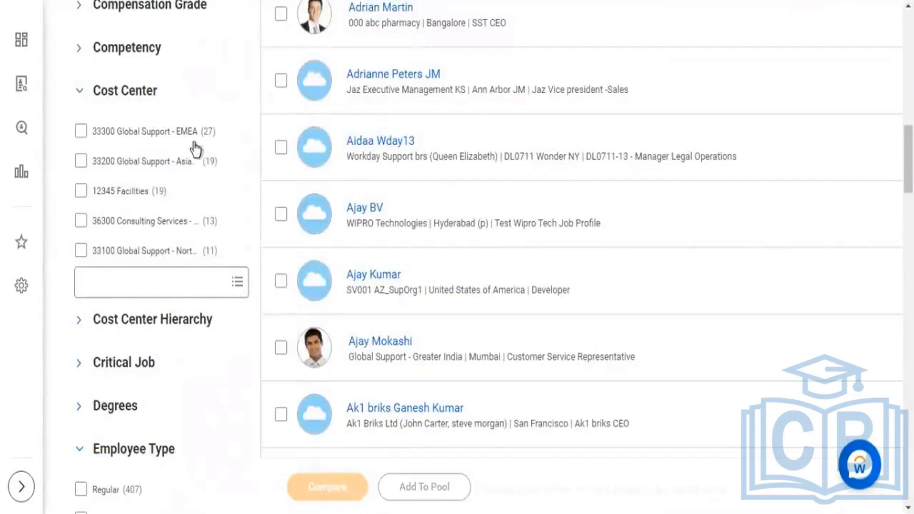
scroll(205, 187, down, 5)
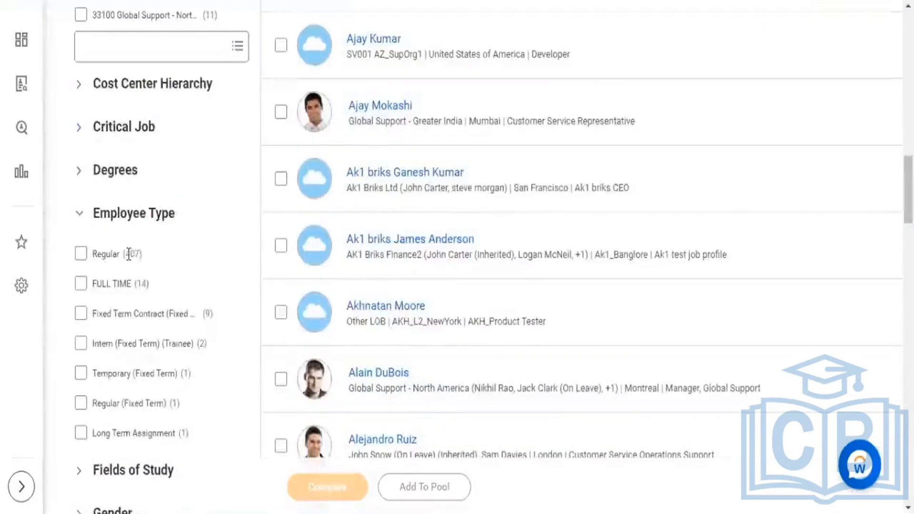
double_click(133, 253)
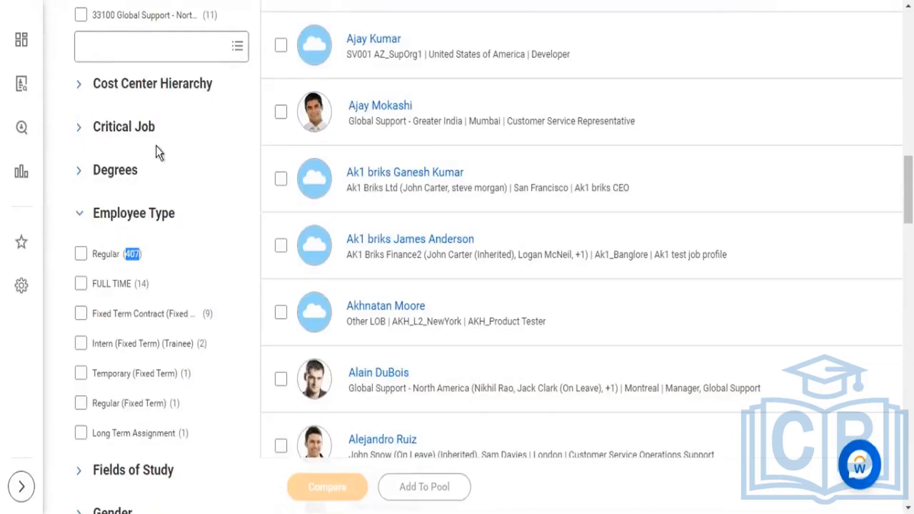
scroll(159, 152, up, 5)
scroll(158, 153, up, 8)
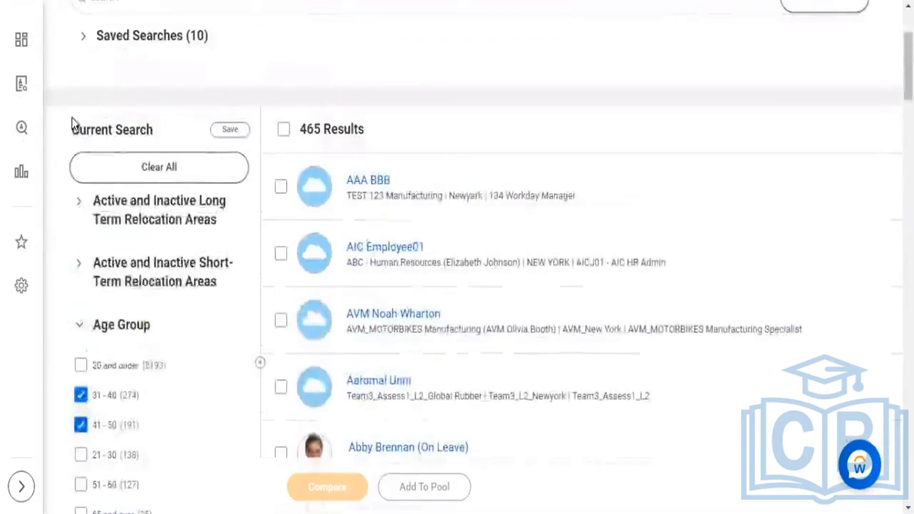
drag(144, 128, 70, 129)
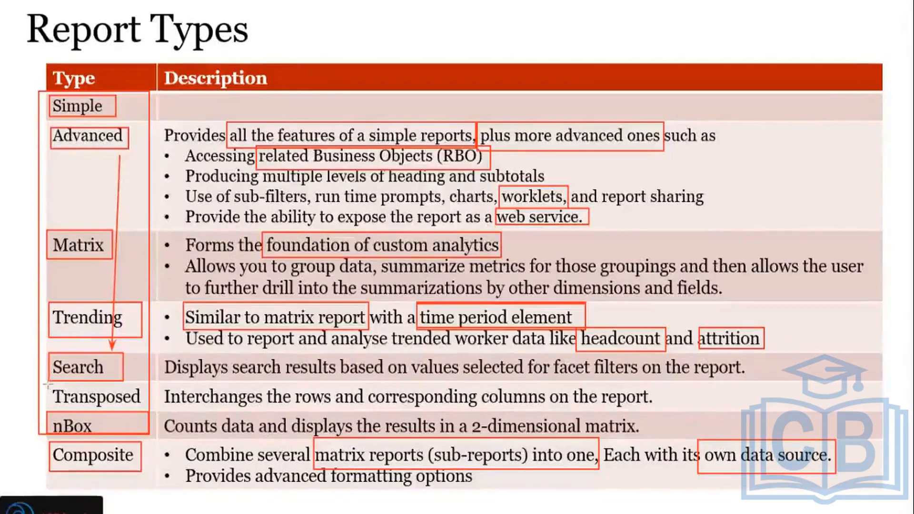
Step: On the Report Types slide, draw an arrow beneath Search and a box around Transposed
drag(48, 384, 135, 381)
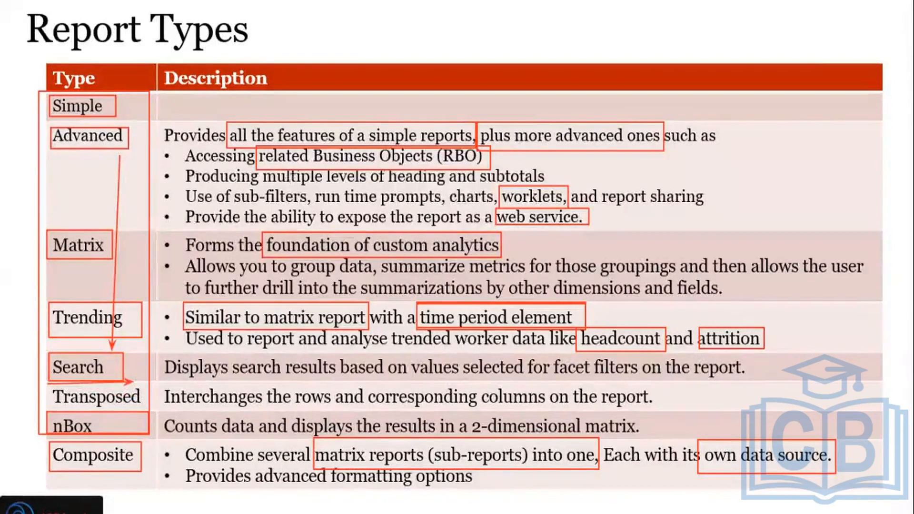
drag(49, 380, 148, 408)
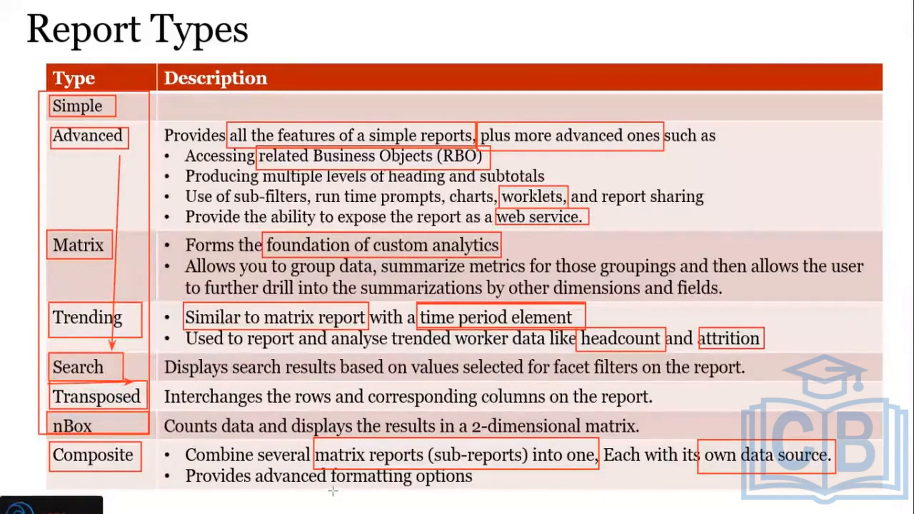
Step: Switch back to Workday, search for "all custom repo" and open the All Custom Reports report
key(alt+Tab)
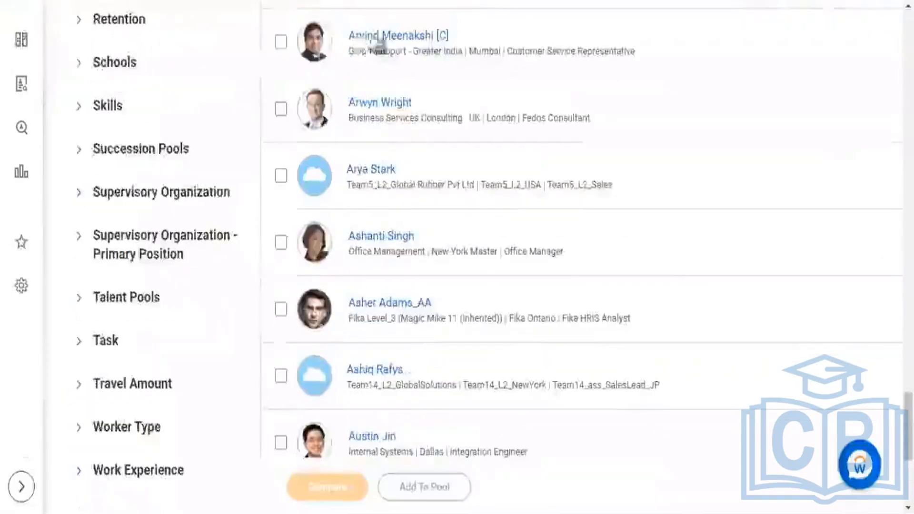
scroll(374, 40, up, 15)
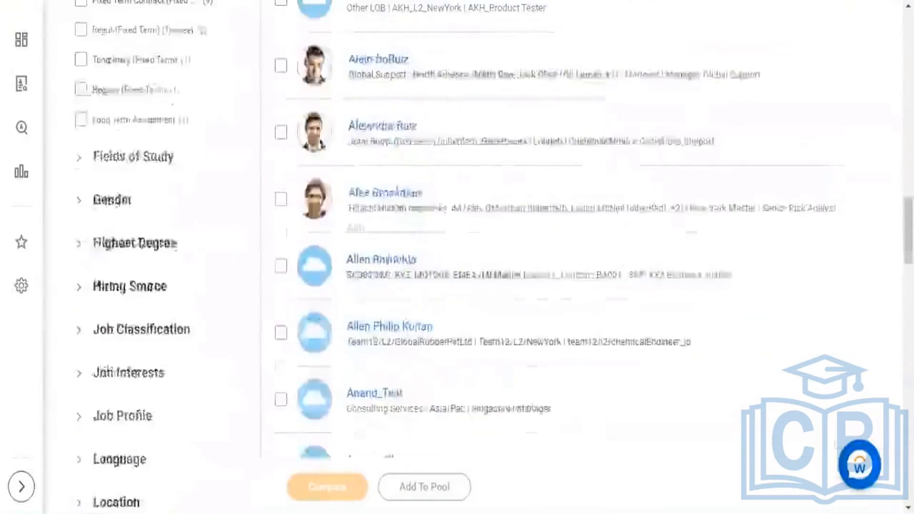
scroll(457, 257, up, 3)
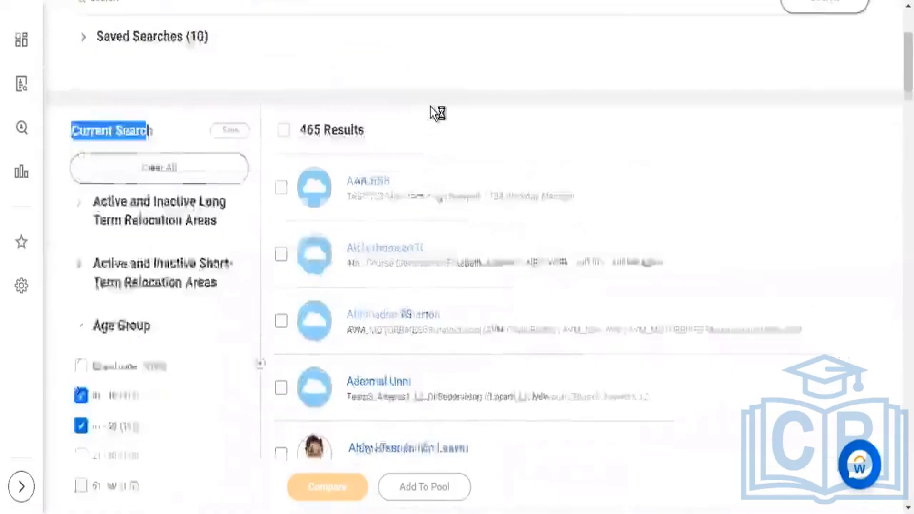
scroll(423, 100, up, 3)
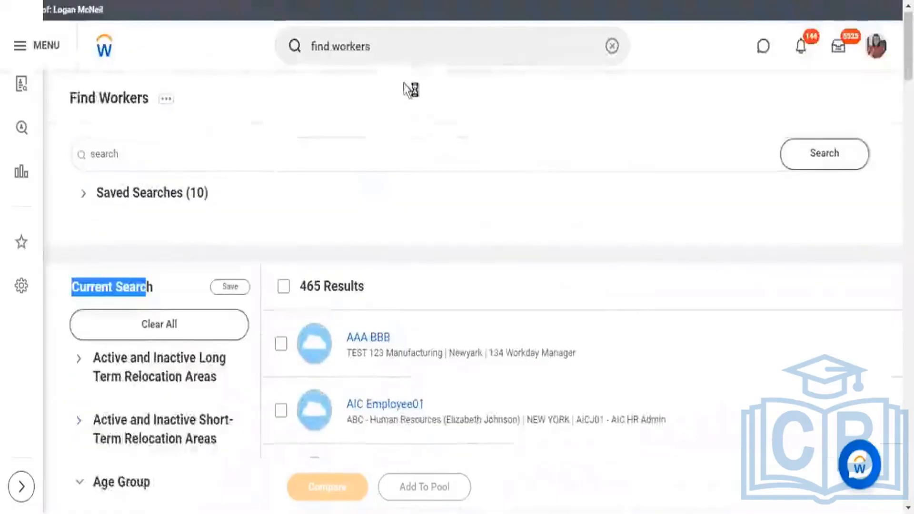
click(613, 46)
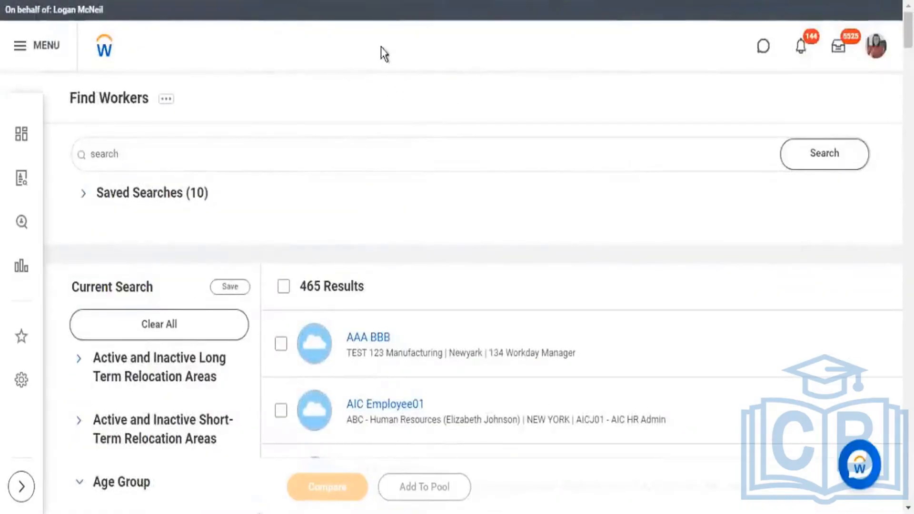
click(368, 37)
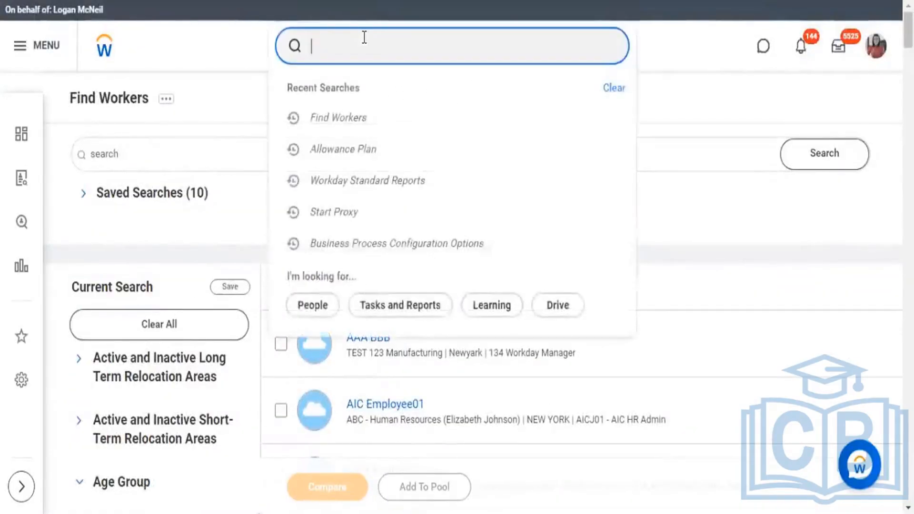
text(all custom repo)
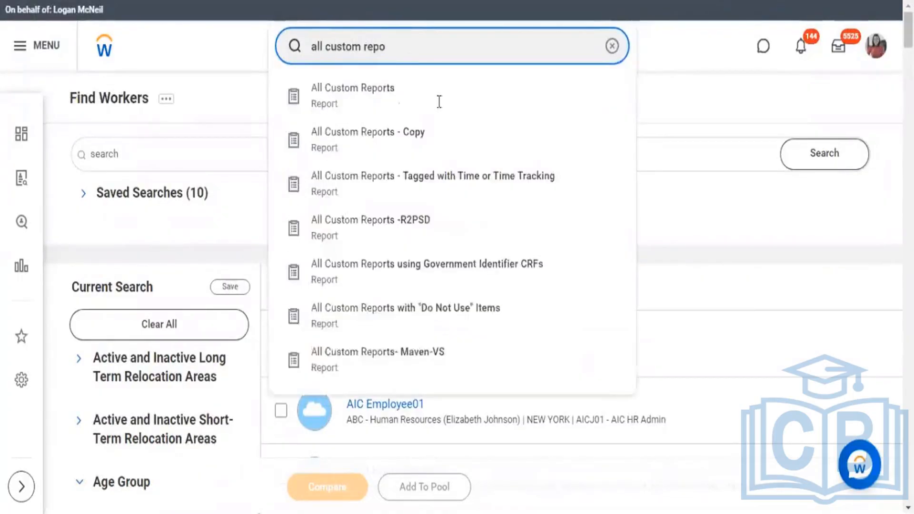
click(395, 96)
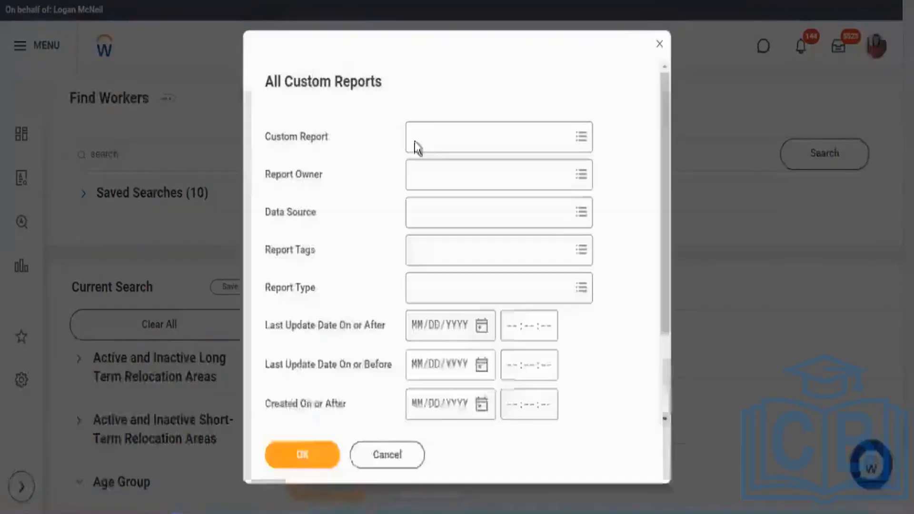
Step: Set the Report Type criterion of All Custom Reports to Transposed
triple_click(314, 143)
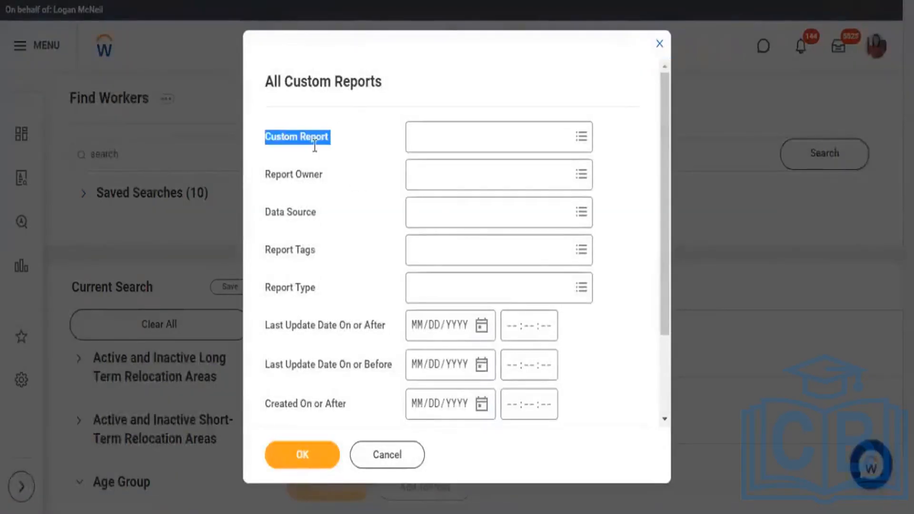
click(483, 281)
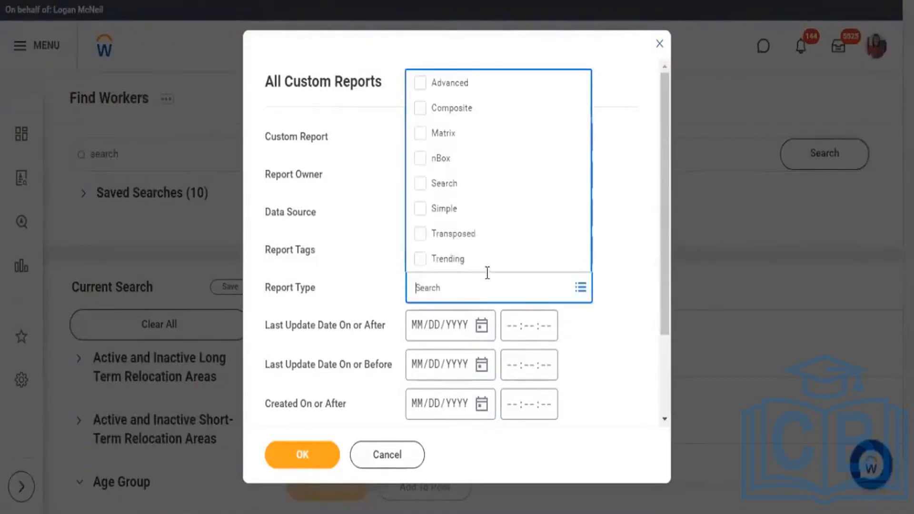
click(531, 239)
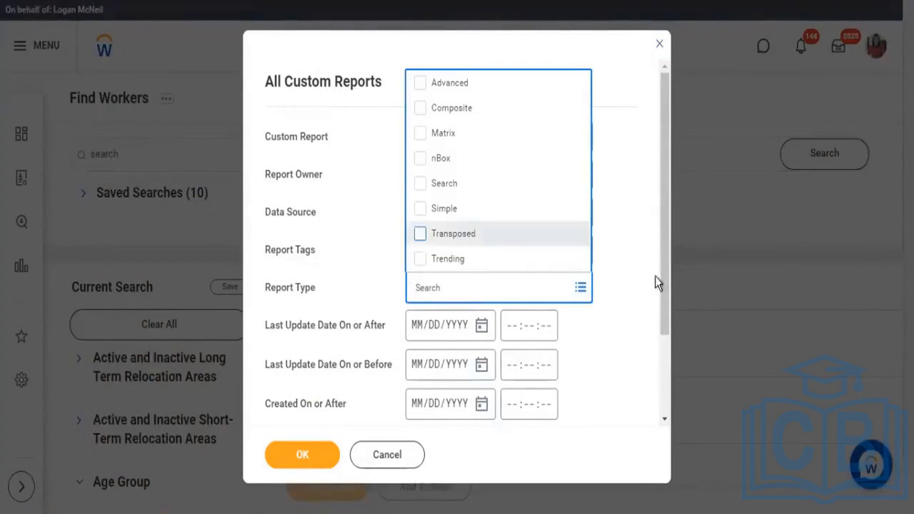
click(643, 270)
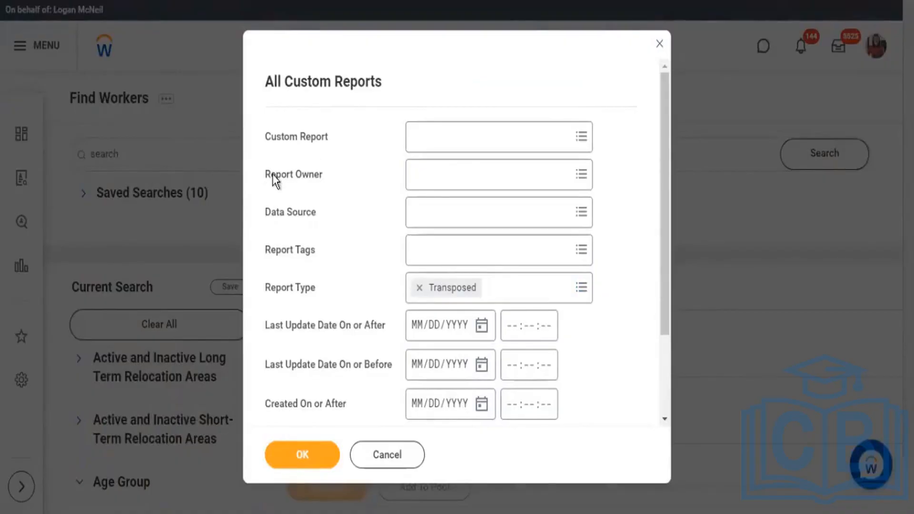
Step: Review the Report Owner, Data Source, update date and creation date criteria, and run the report for Transposed custom reports
drag(272, 174, 308, 175)
drag(281, 214, 314, 215)
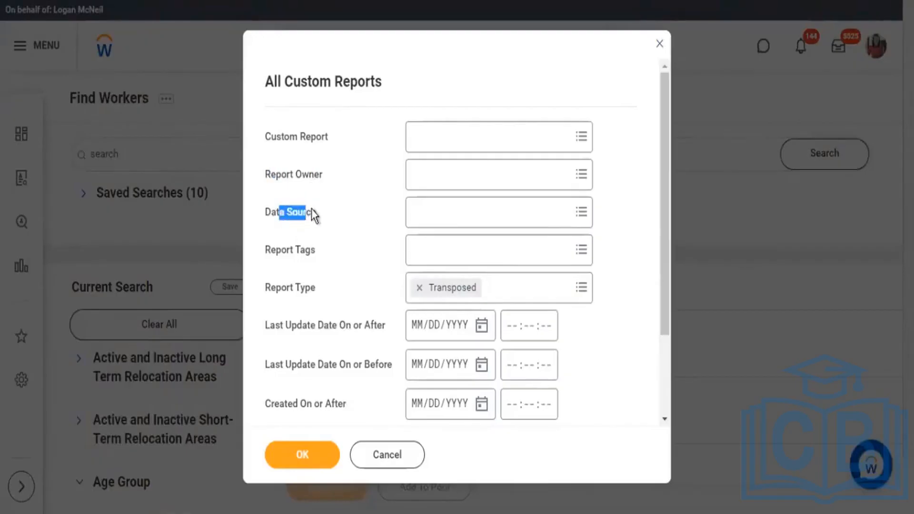
scroll(394, 341, down, 3)
click(311, 328)
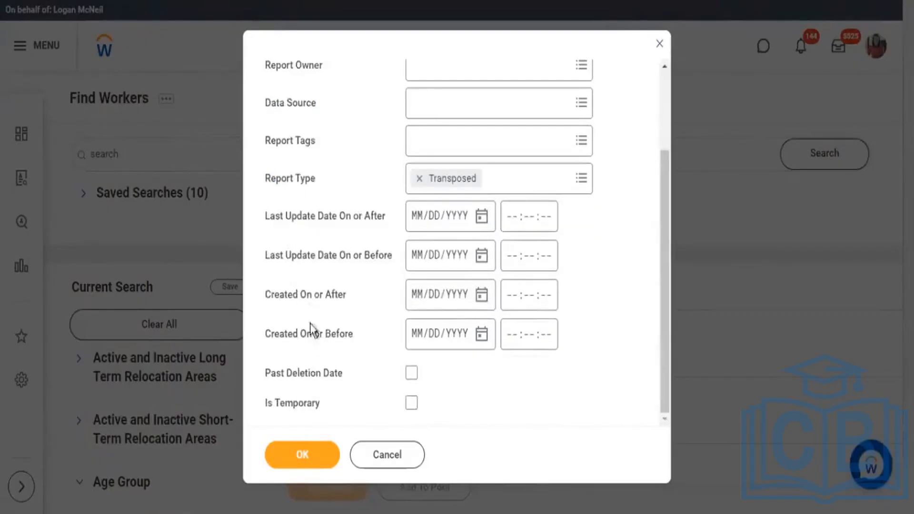
drag(311, 329, 275, 215)
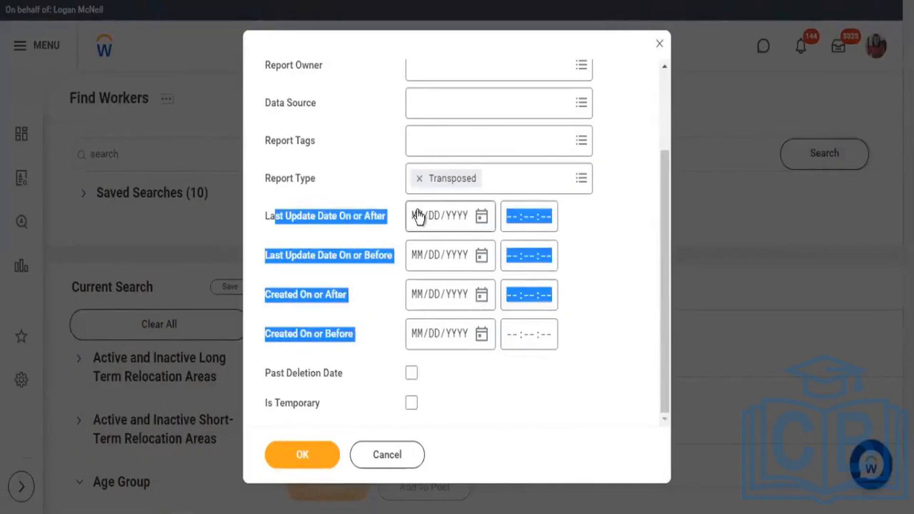
scroll(418, 217, up, 3)
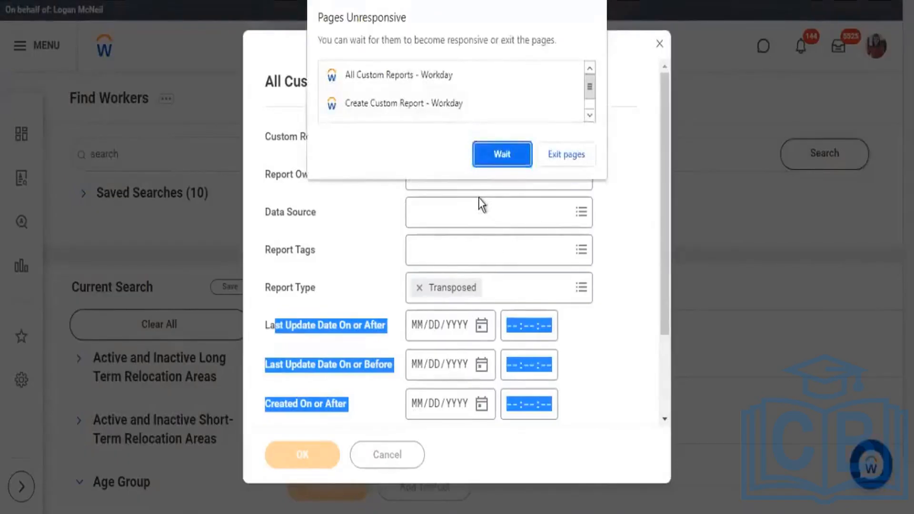
scroll(139, 336, down, 2)
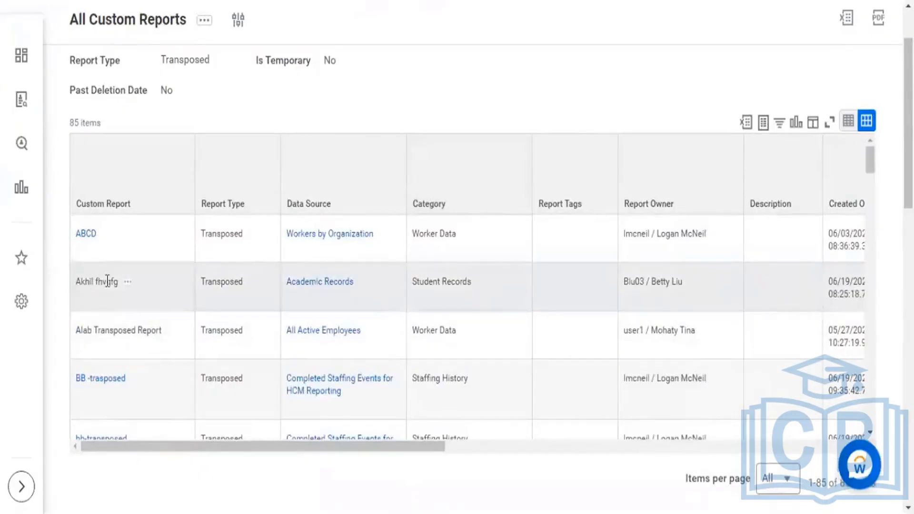
Step: Highlight the unlinked report names Akhil fhvgfg and Alab Transposed Report in the list of Transposed custom reports
drag(107, 282, 76, 282)
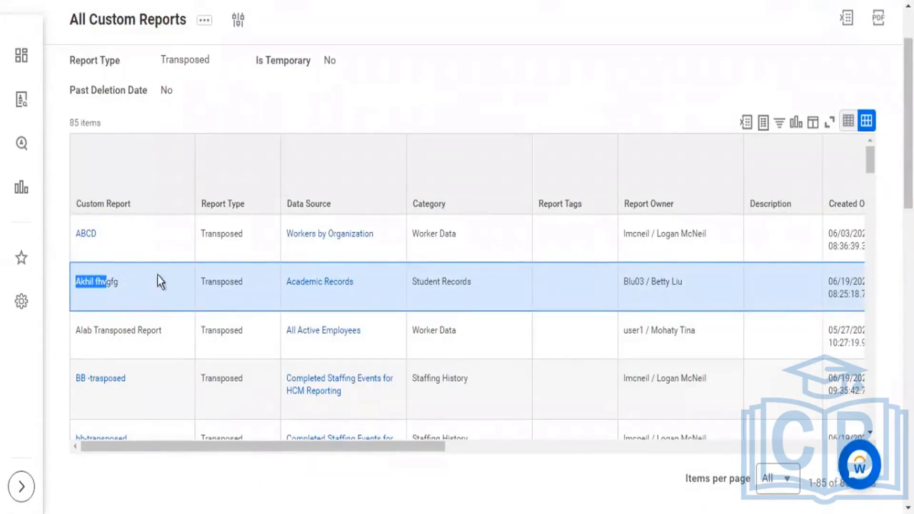
click(148, 290)
drag(76, 282, 113, 287)
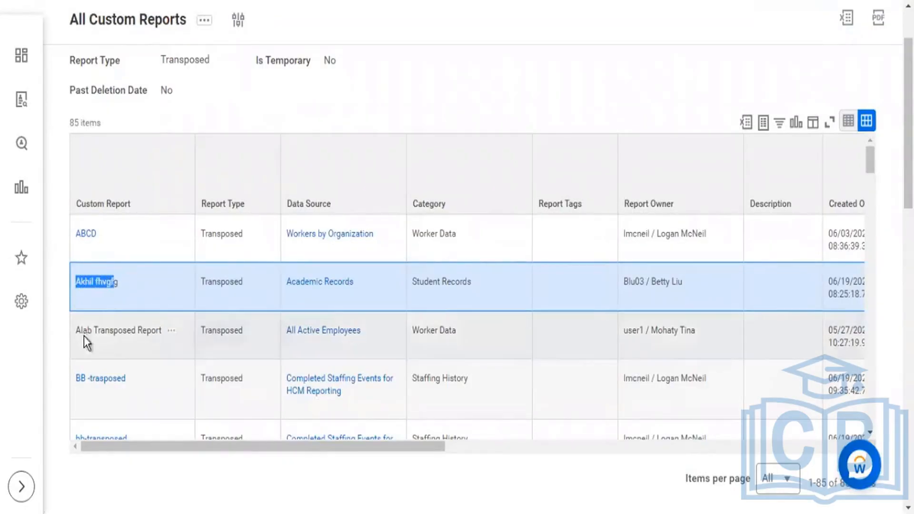
drag(109, 330, 83, 330)
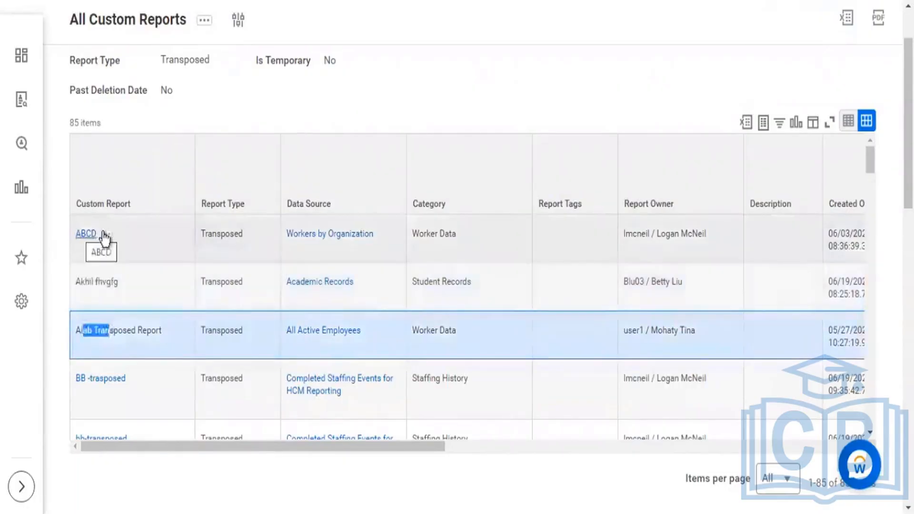
Step: Open the related actions of the ABCD report, review its Custom Report options, and close them without choosing any
click(148, 261)
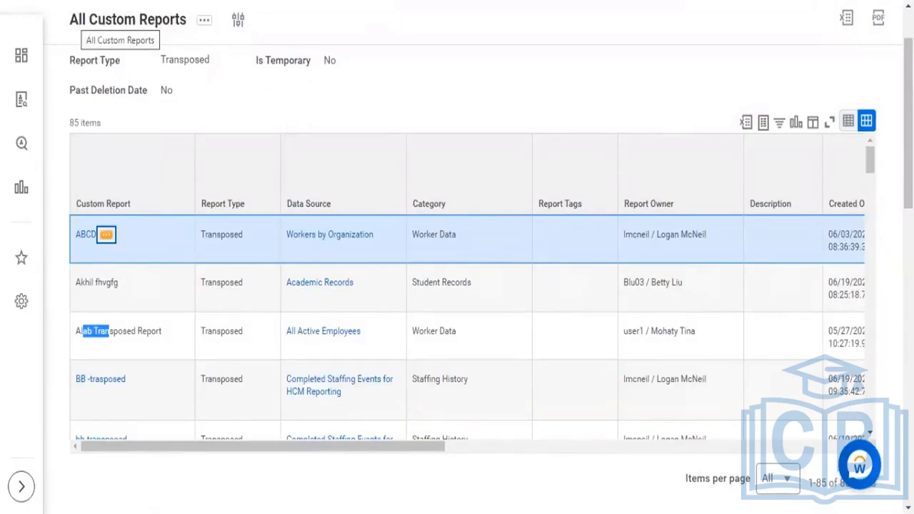
scroll(457, 257, up, 2)
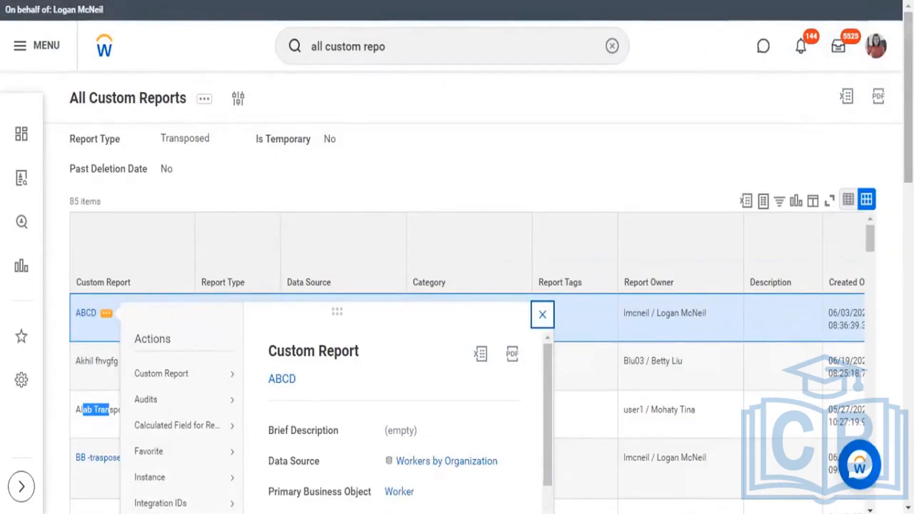
scroll(271, 9, down, 3)
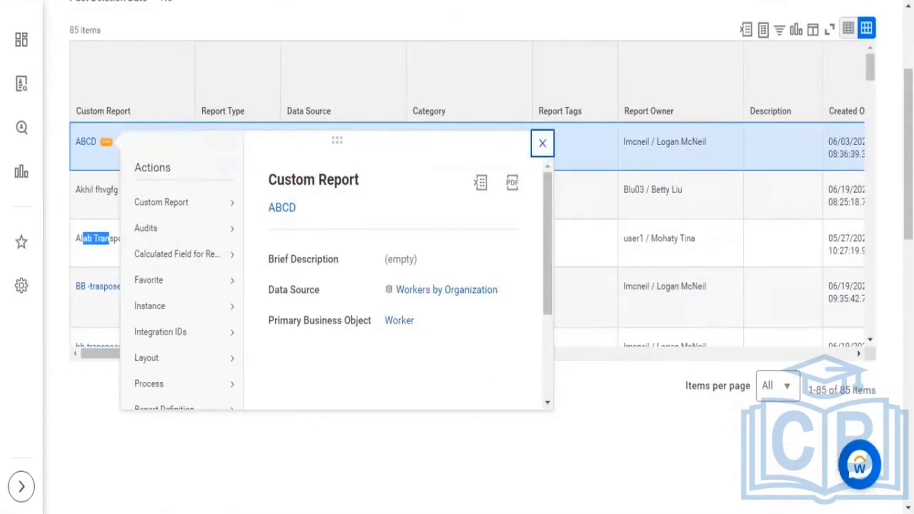
mouse_move(188, 203)
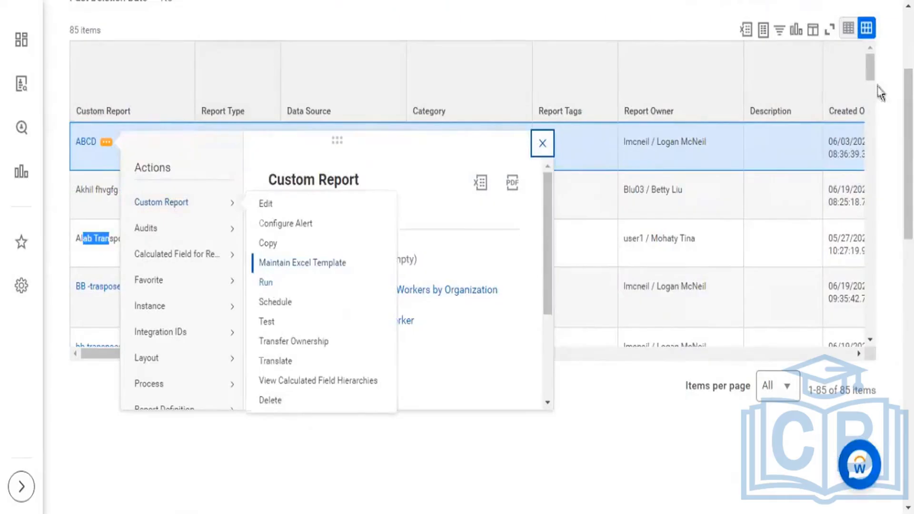
scroll(873, 87, down, 5)
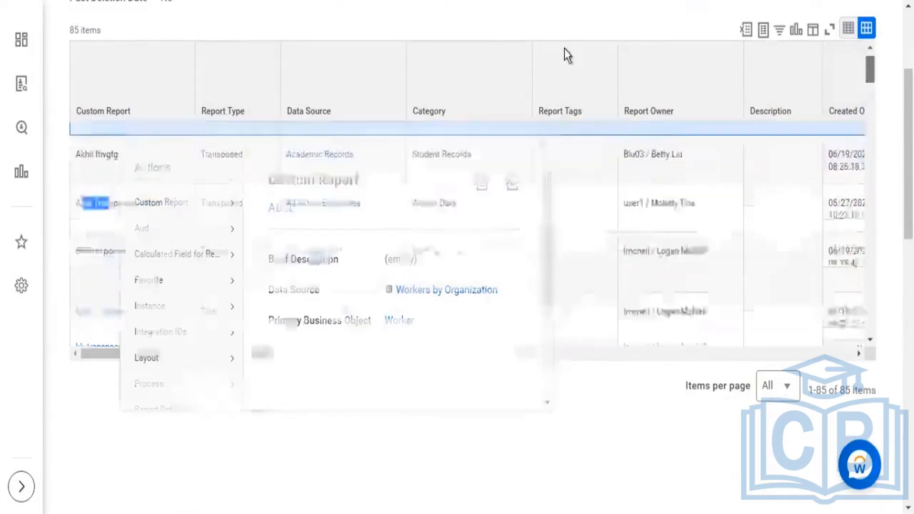
Step: Find the Compare Team report in the list, run it from its related actions, and dismiss those actions
scroll(350, 196, down, 2)
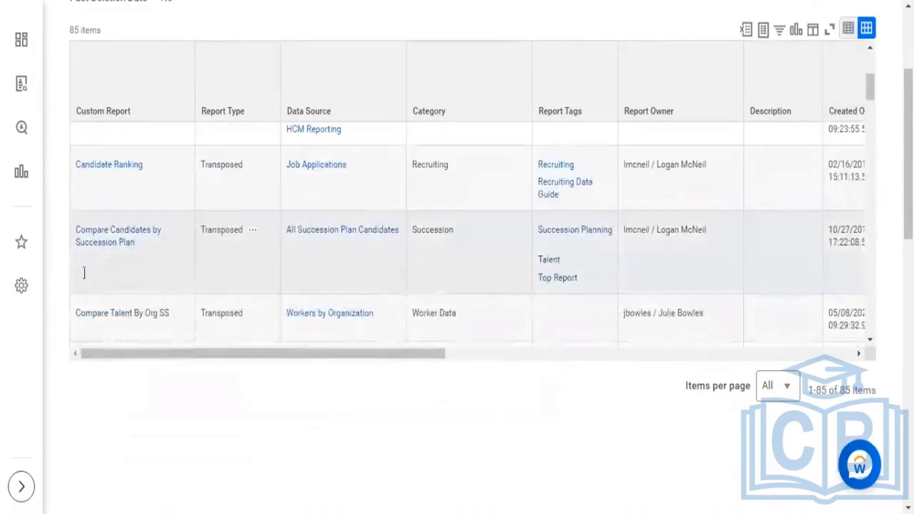
mouse_move(143, 245)
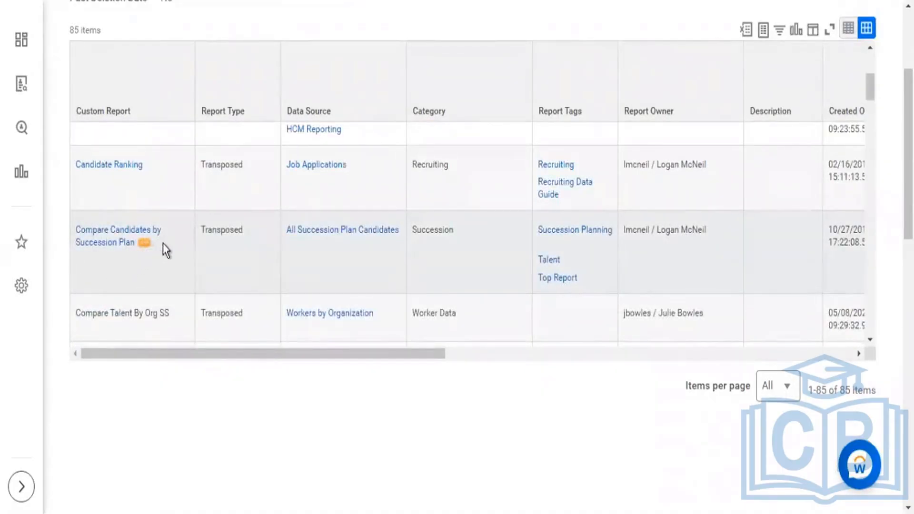
scroll(174, 243, down, 5)
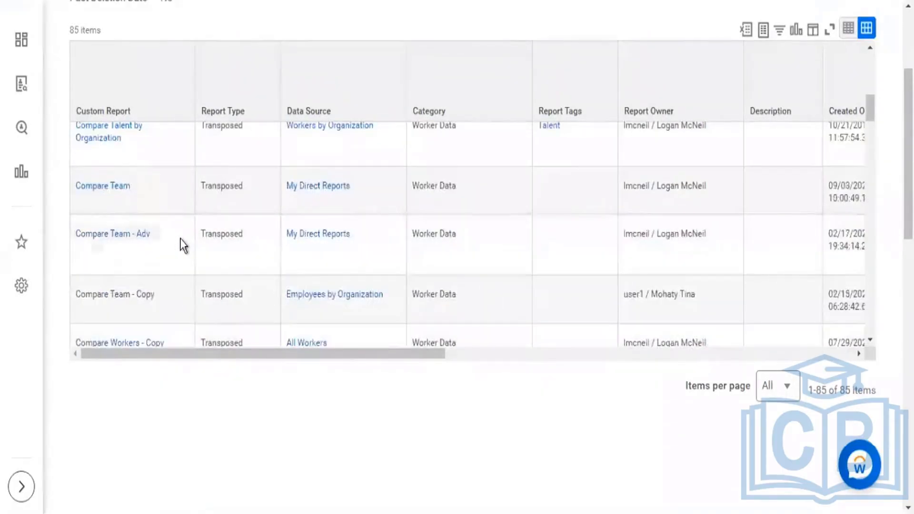
scroll(150, 198, down, 2)
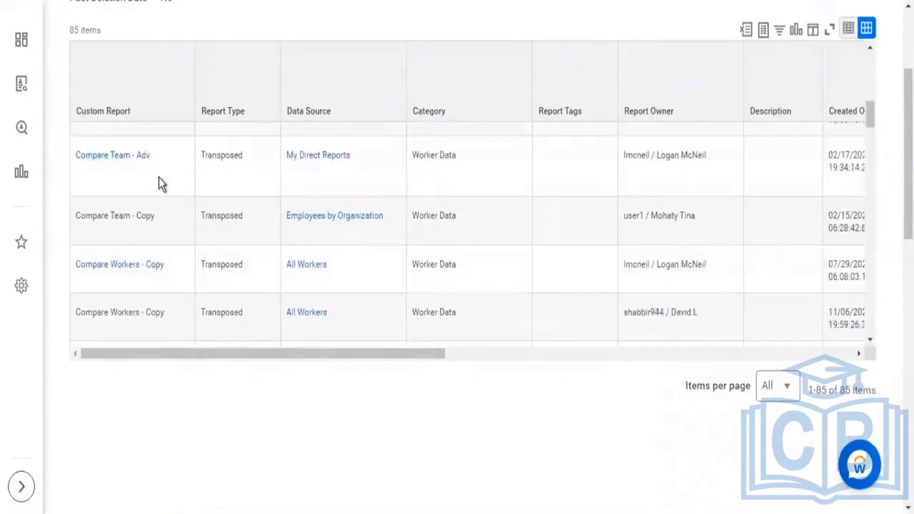
scroll(159, 179, up, 2)
mouse_move(139, 190)
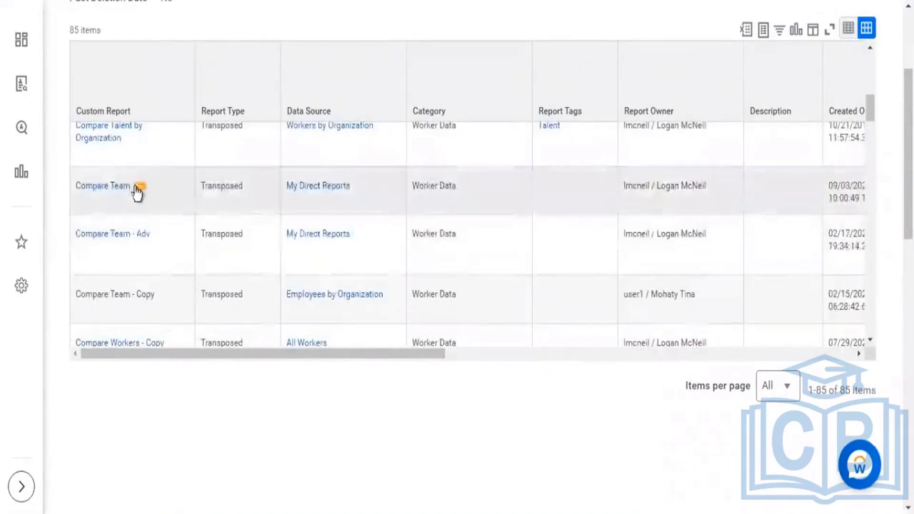
click(219, 204)
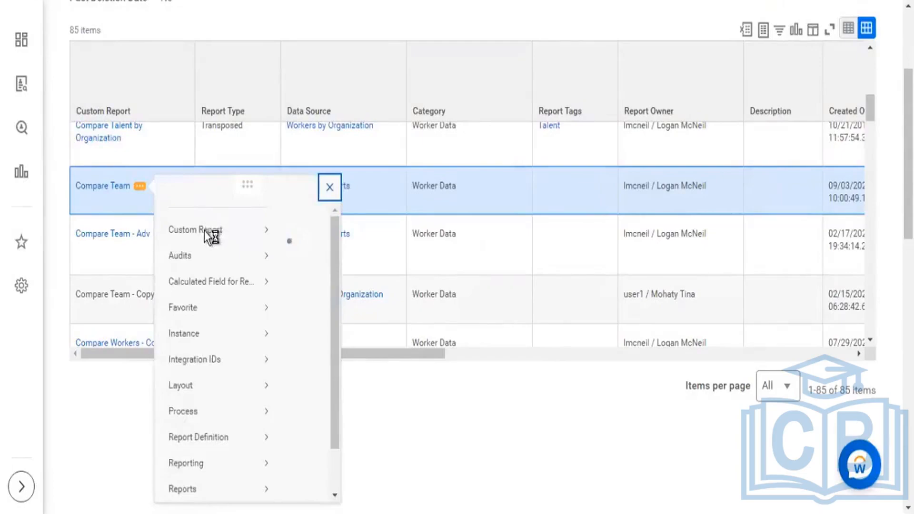
mouse_move(202, 253)
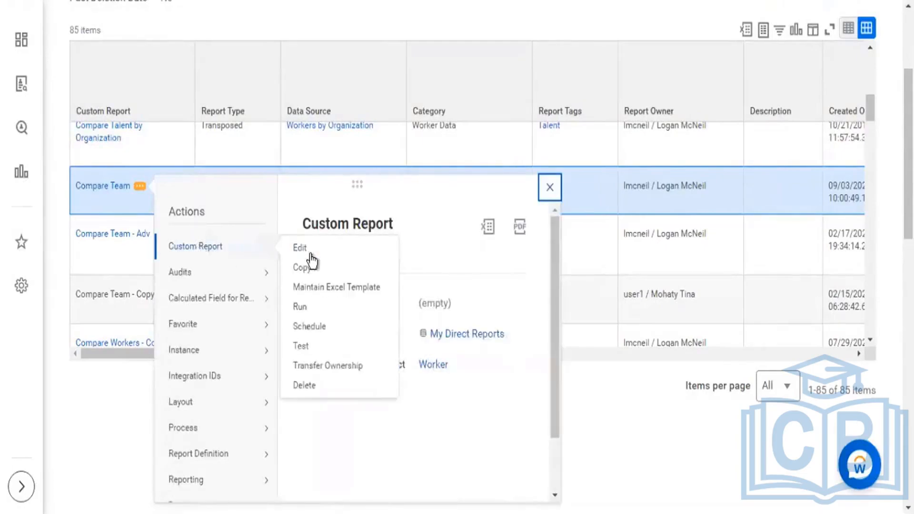
click(305, 308)
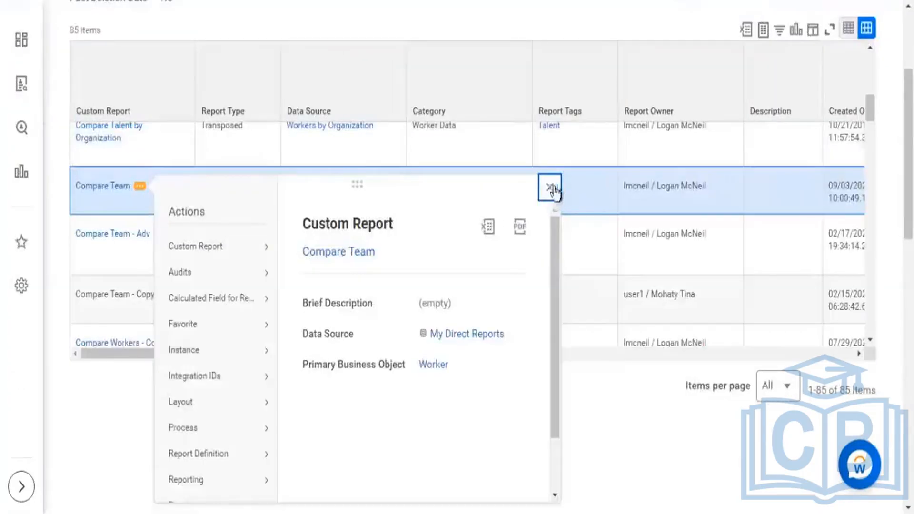
click(551, 188)
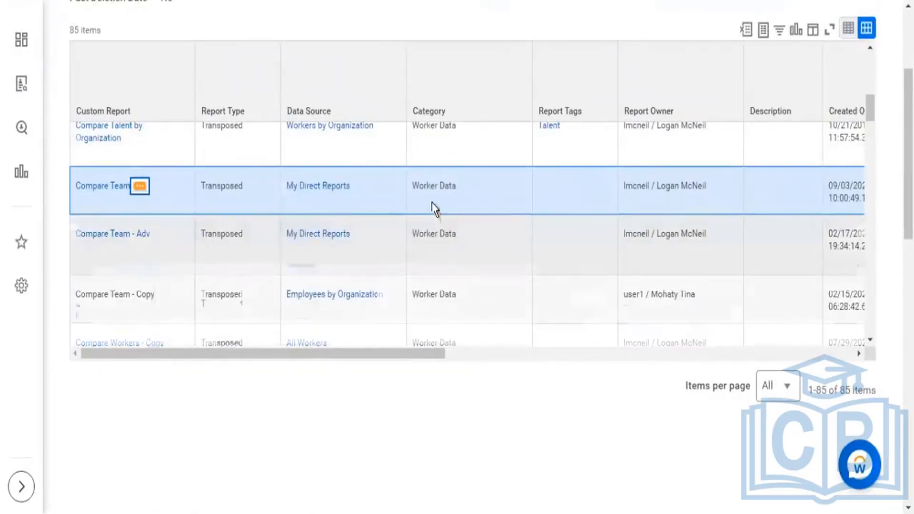
Step: Find the Global Support Organization Health report further down the list and open its custom report definition
scroll(432, 205, down, 5)
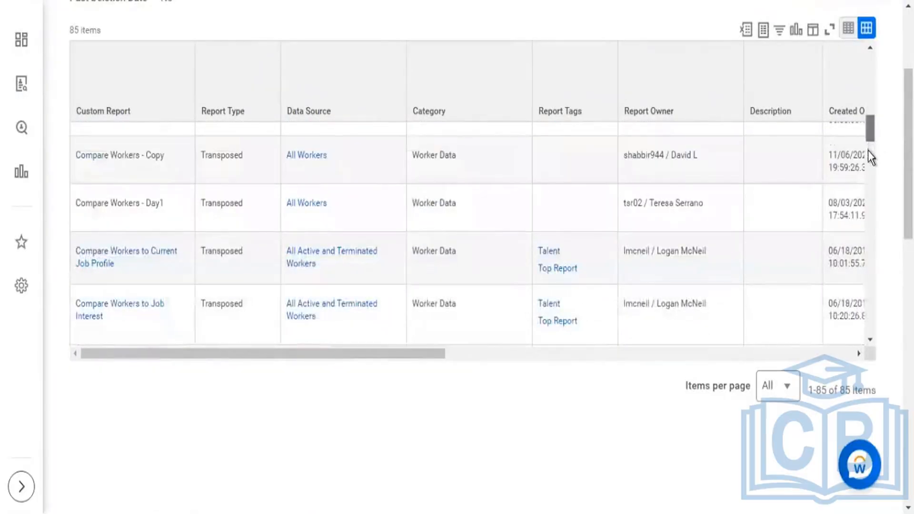
click(867, 155)
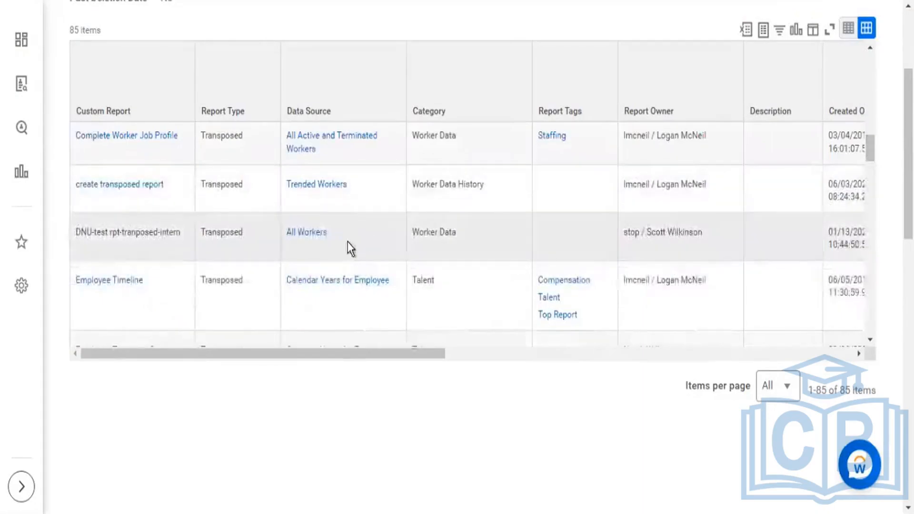
scroll(265, 217, down, 3)
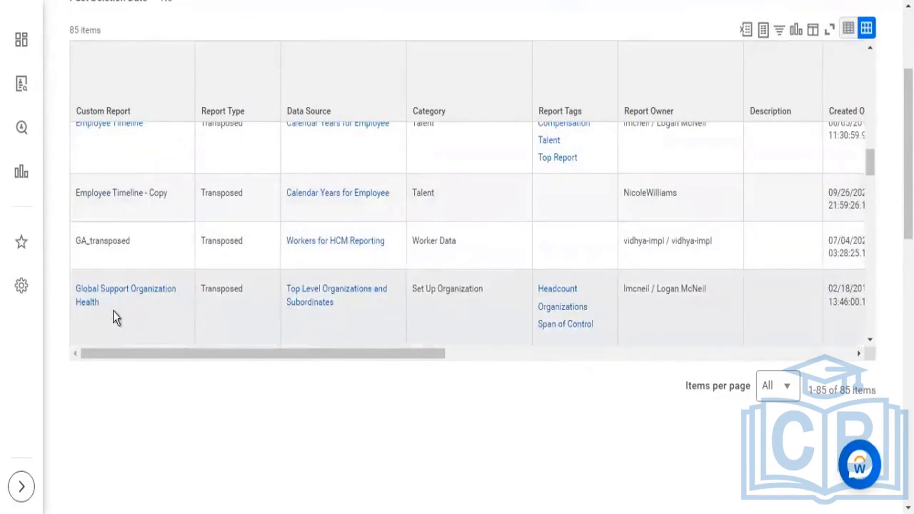
click(143, 307)
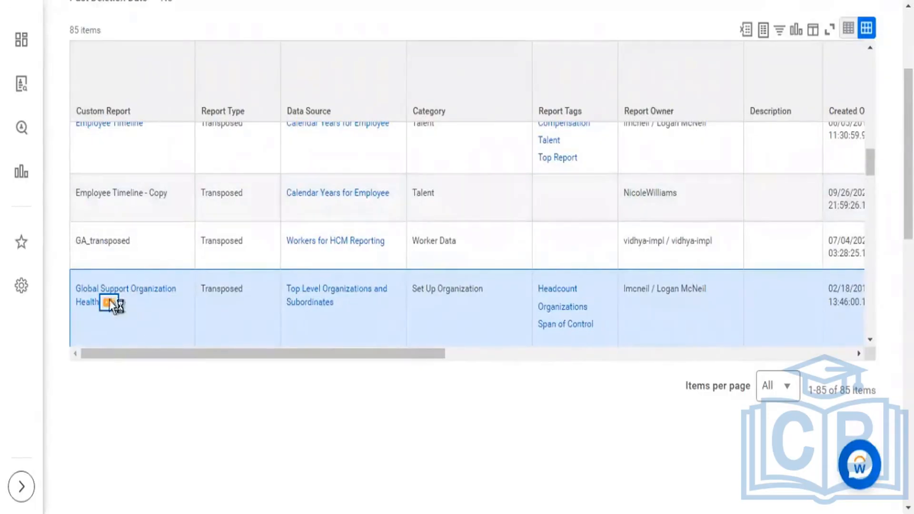
click(145, 289)
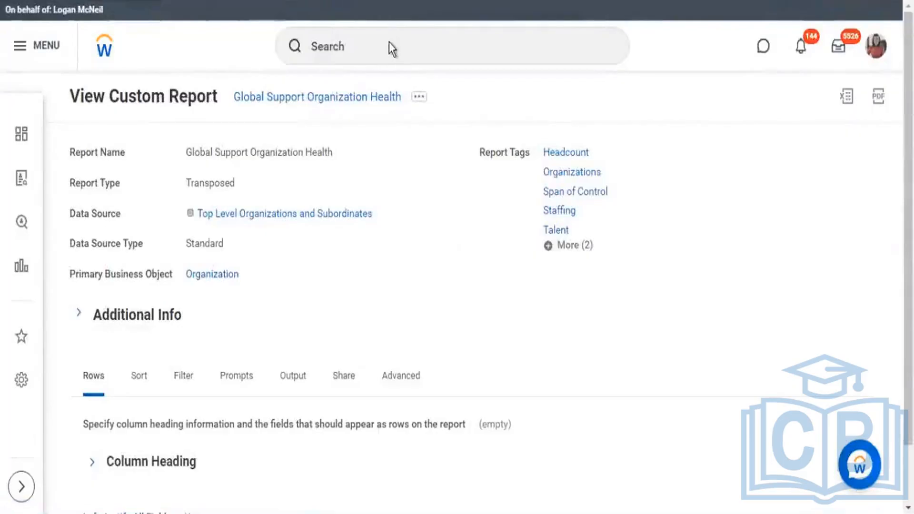
Step: Copy the report name Global Support Organization Health as text from the View Custom Report page
click(376, 47)
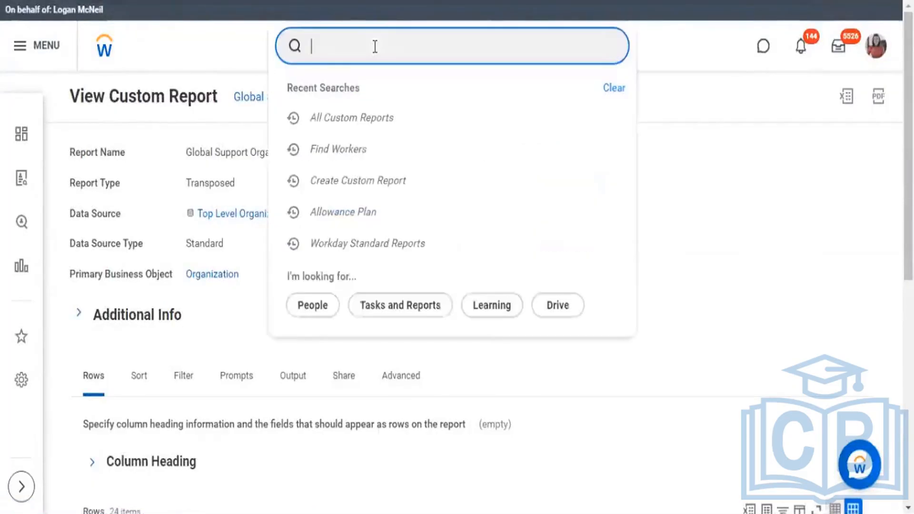
click(408, 83)
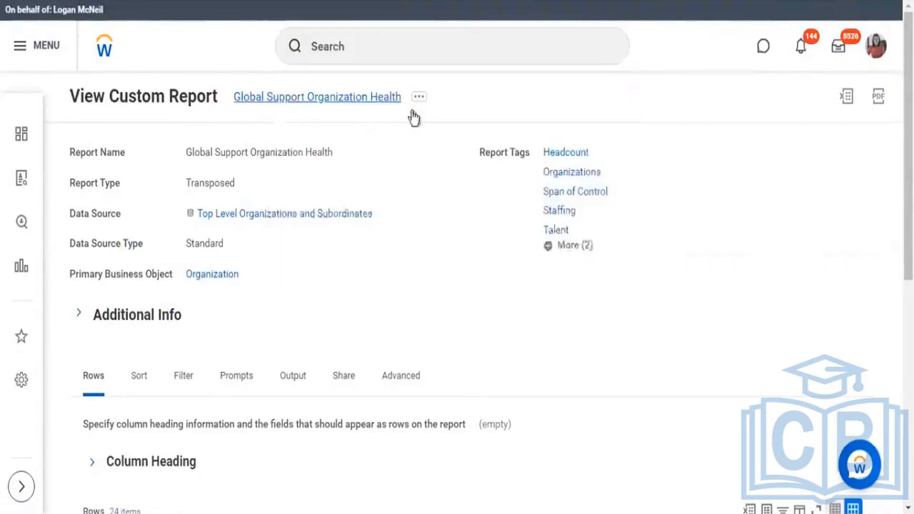
click(419, 100)
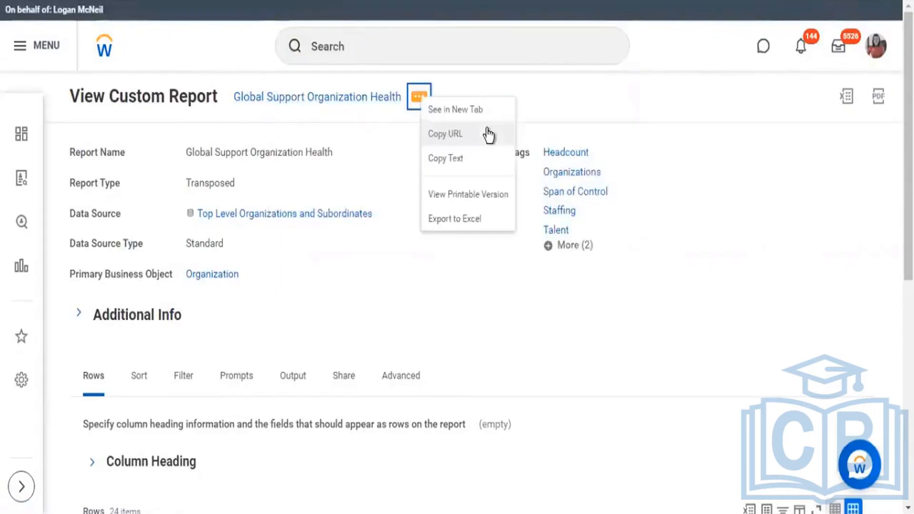
click(452, 163)
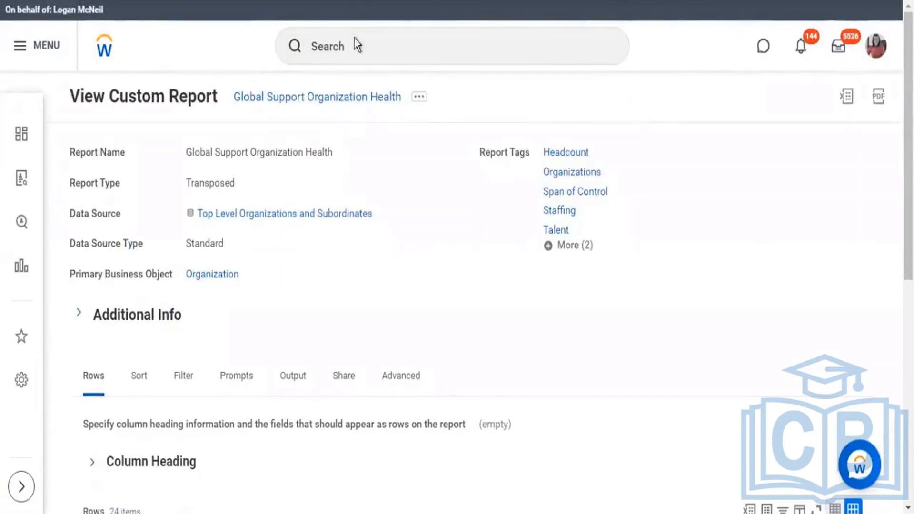
Step: Search for the copied name Global Support Organization Health and open the report to view its transposed output
click(356, 39)
text(Global Support Organization Health)
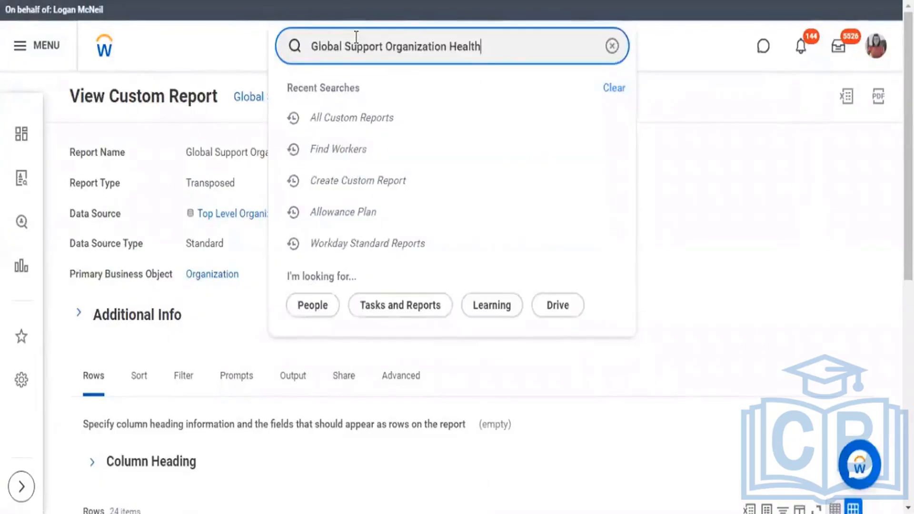
click(469, 113)
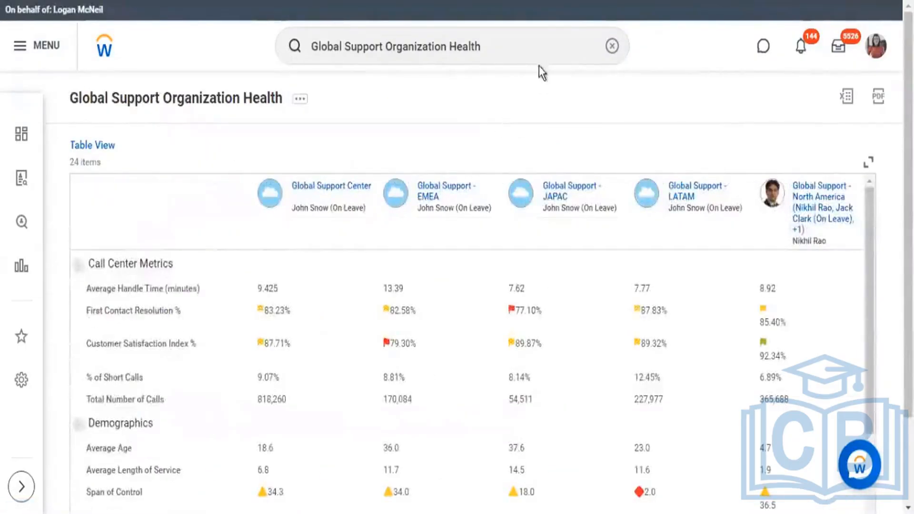
scroll(548, 38, down, 2)
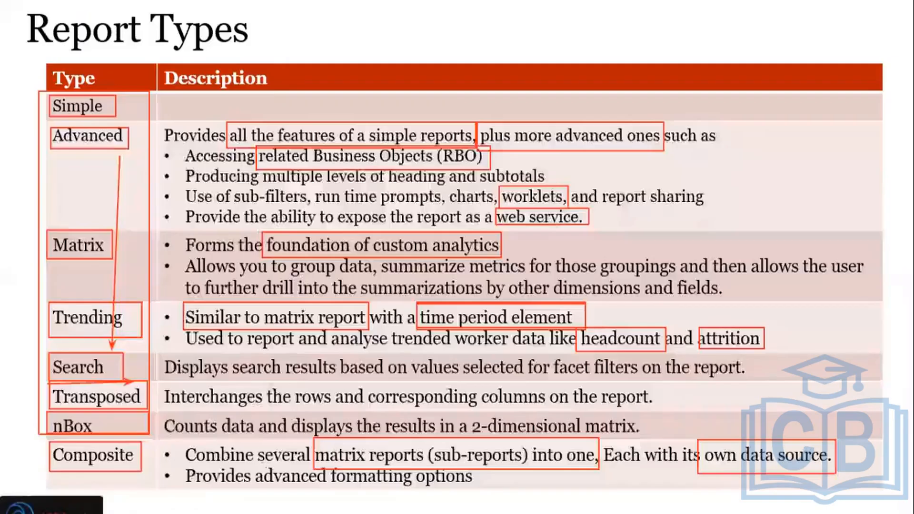
Step: On the Report Types slide, draw a box around "rows and corresponding columns" in the Transposed description and return to Workday
drag(293, 382, 555, 413)
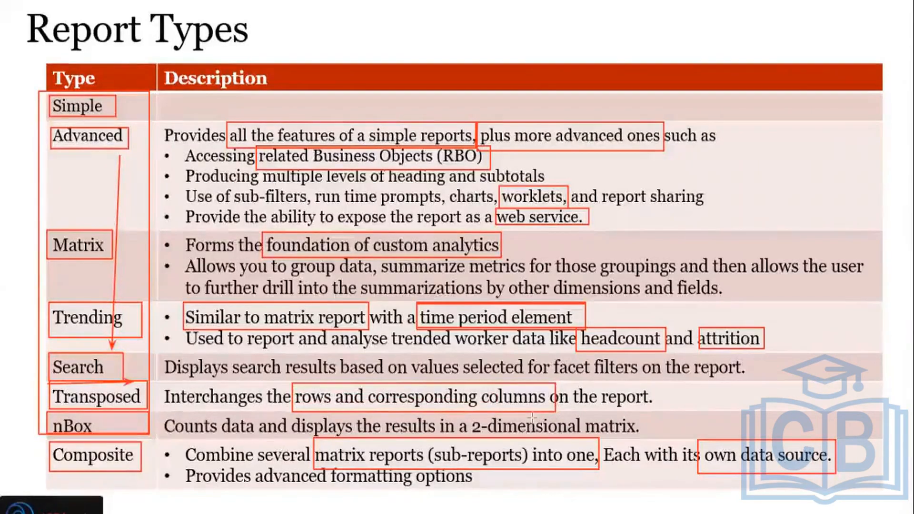
key(alt+Tab)
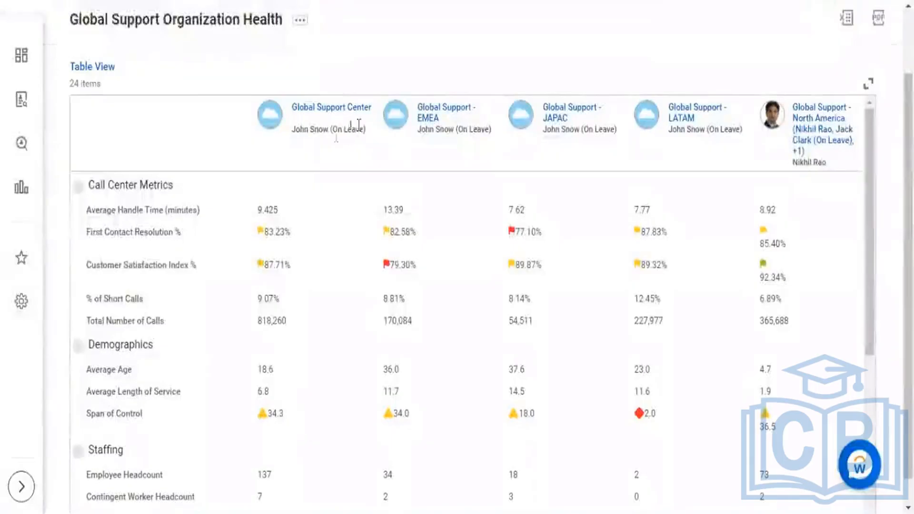
Step: Highlight the manager and the metric values in the Global Support Center column to illustrate the transposed layout
drag(293, 129, 348, 133)
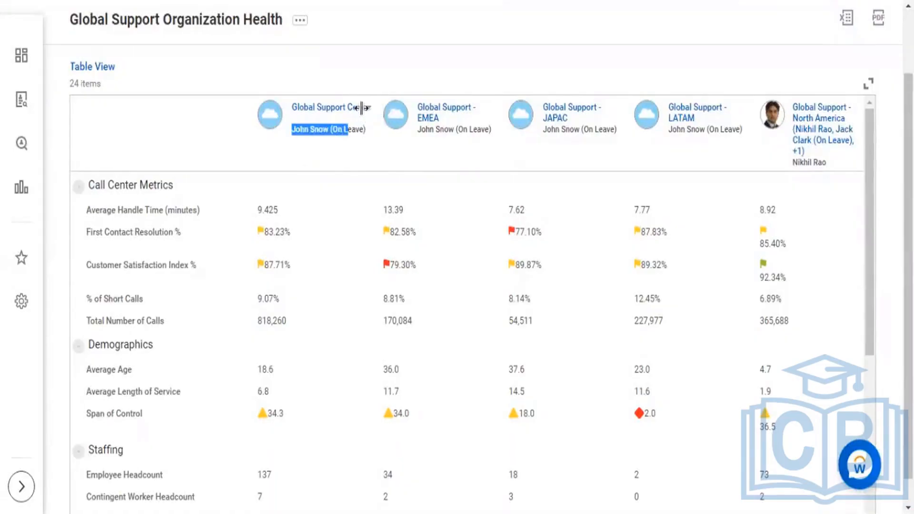
drag(361, 108, 380, 116)
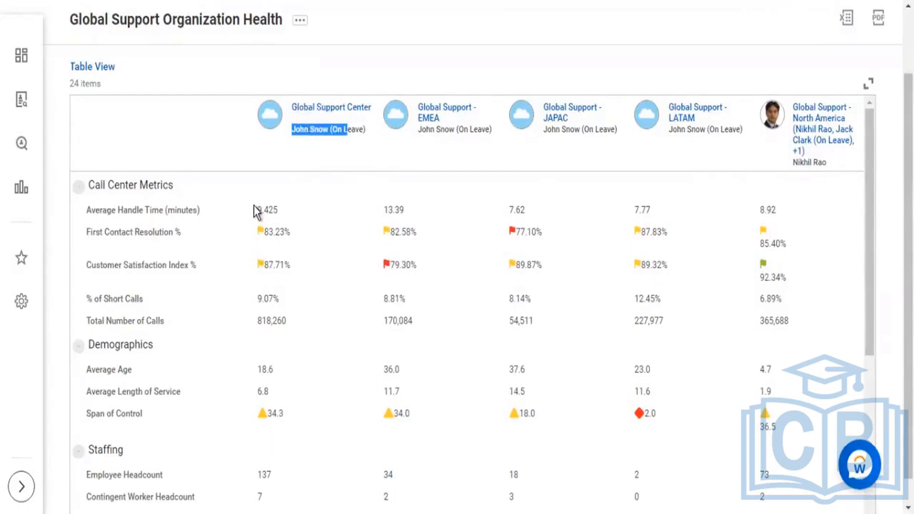
drag(273, 210, 257, 210)
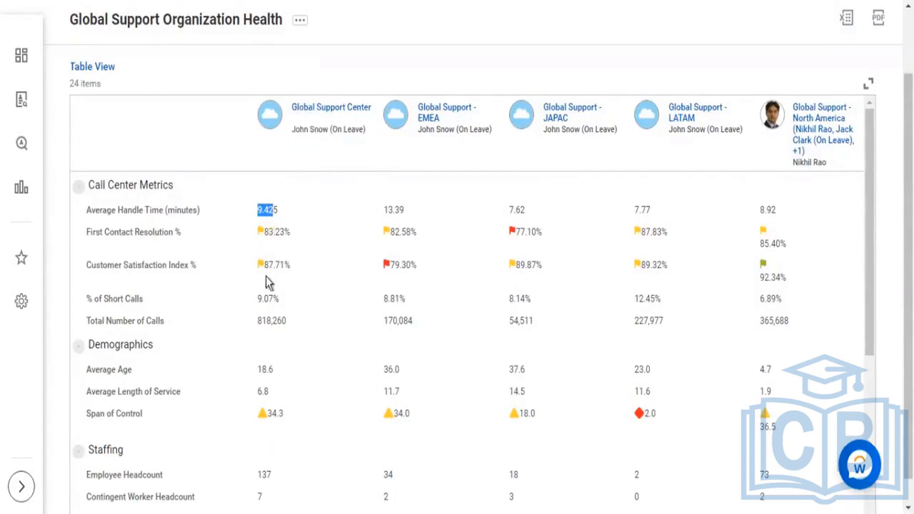
drag(276, 265, 264, 265)
drag(276, 299, 257, 320)
drag(259, 373, 270, 390)
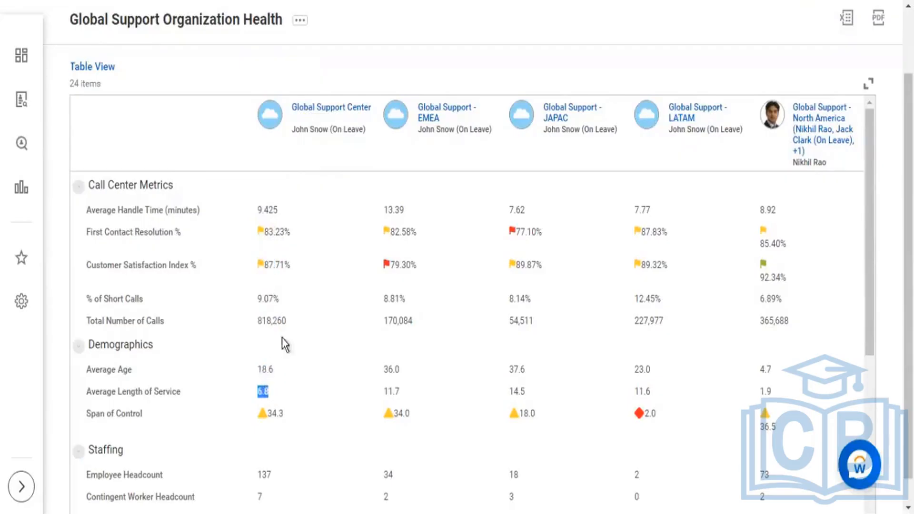
Step: Review the metric sections, highlighting Average Age, Average Length of Service, Employee Headcount and Contingent Worker Headcount values in the Global Support Center column
scroll(281, 312, down, 3)
scroll(281, 313, down, 3)
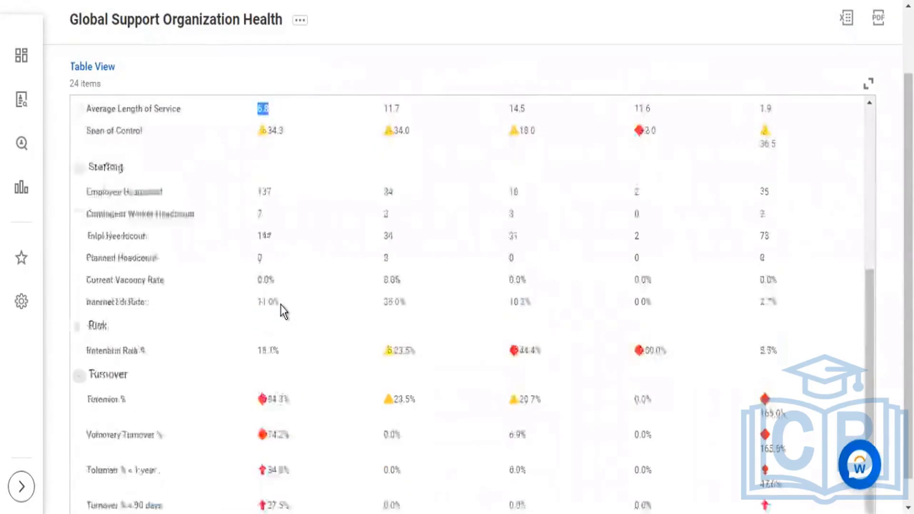
scroll(283, 308, up, 6)
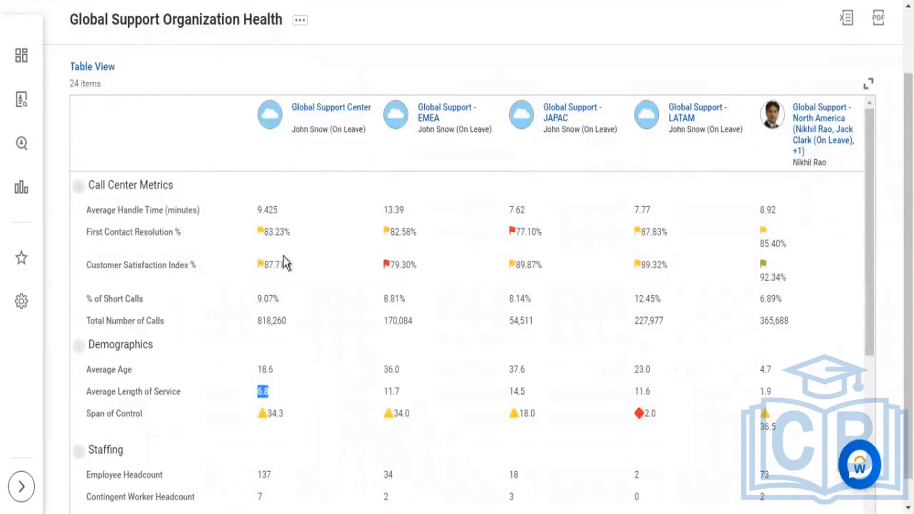
scroll(290, 248, down, 2)
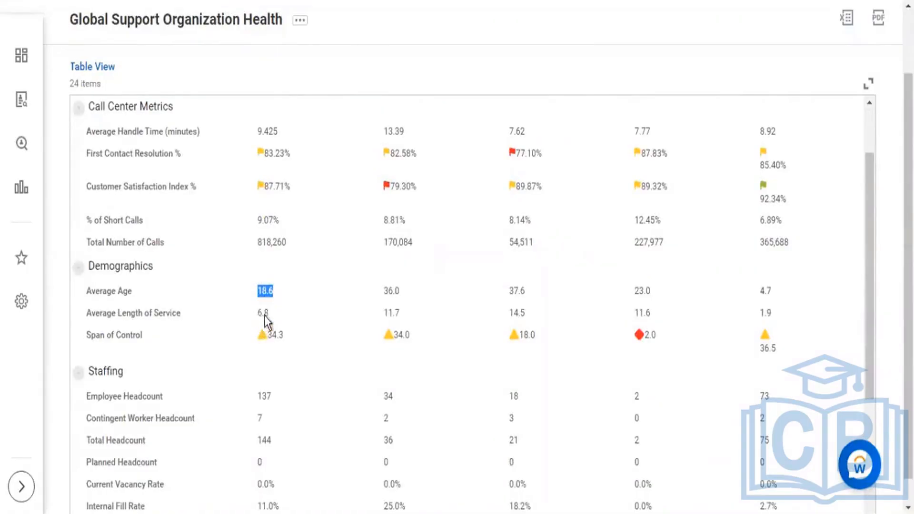
double_click(265, 313)
scroll(292, 314, down, 2)
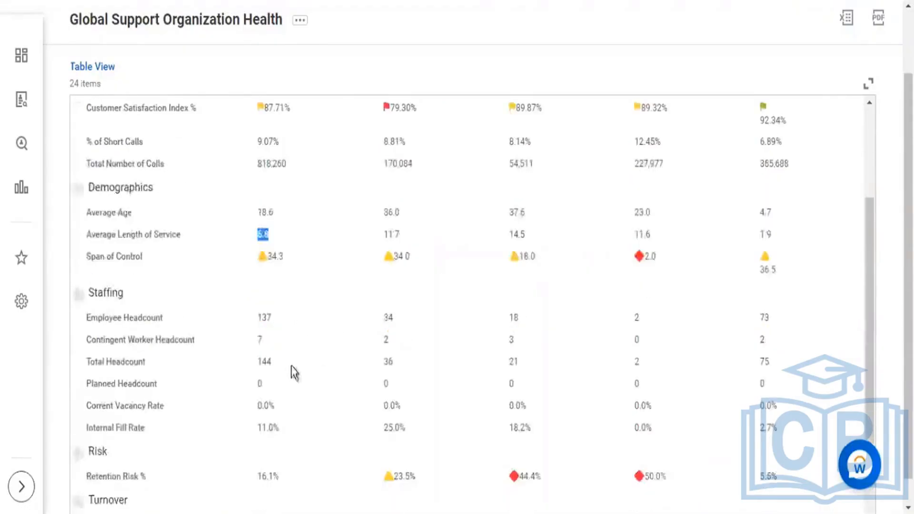
double_click(273, 315)
scroll(278, 316, down, 2)
double_click(261, 263)
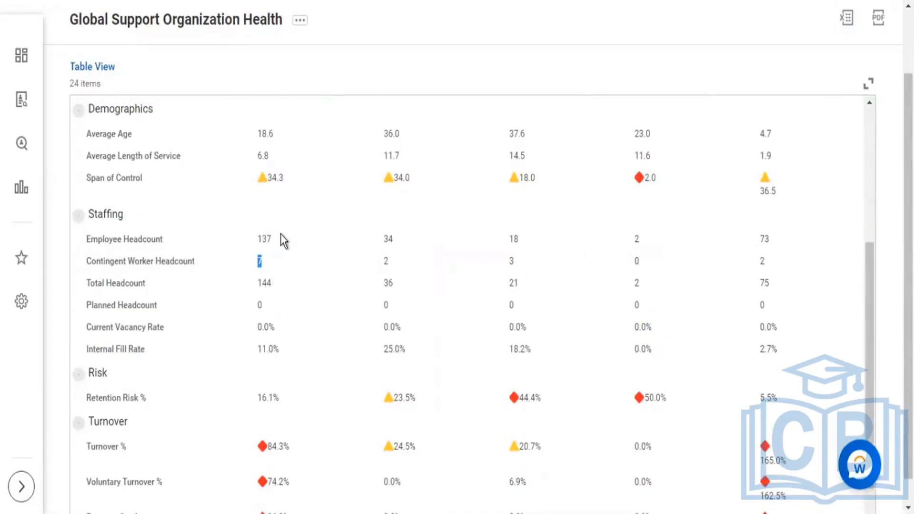
Step: Highlight the Average Handle Time (minutes) label and its values across all organization columns, and return to the Report Types slide
scroll(282, 233, up, 6)
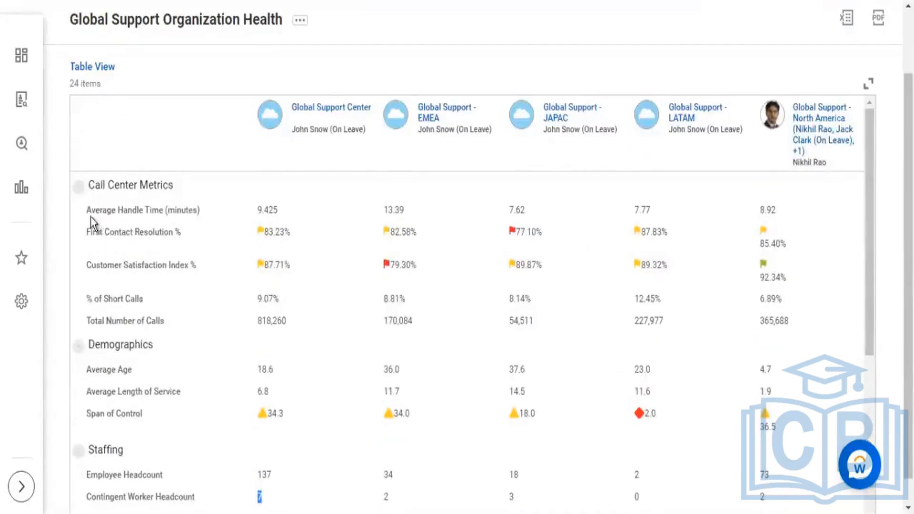
drag(91, 212, 168, 213)
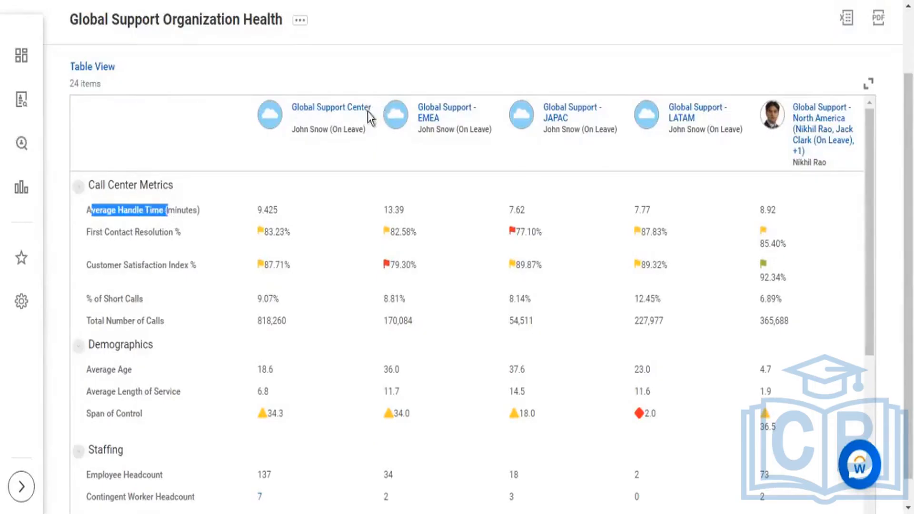
drag(79, 216, 835, 201)
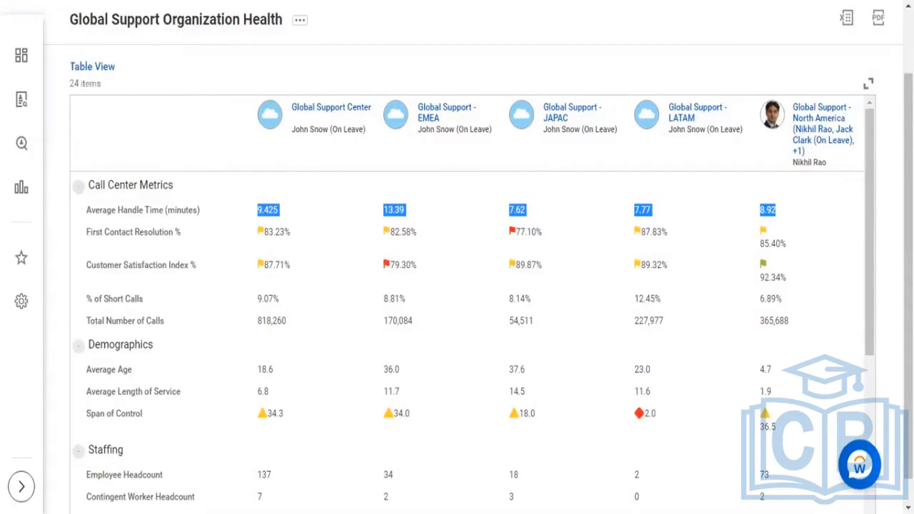
key(alt+Tab)
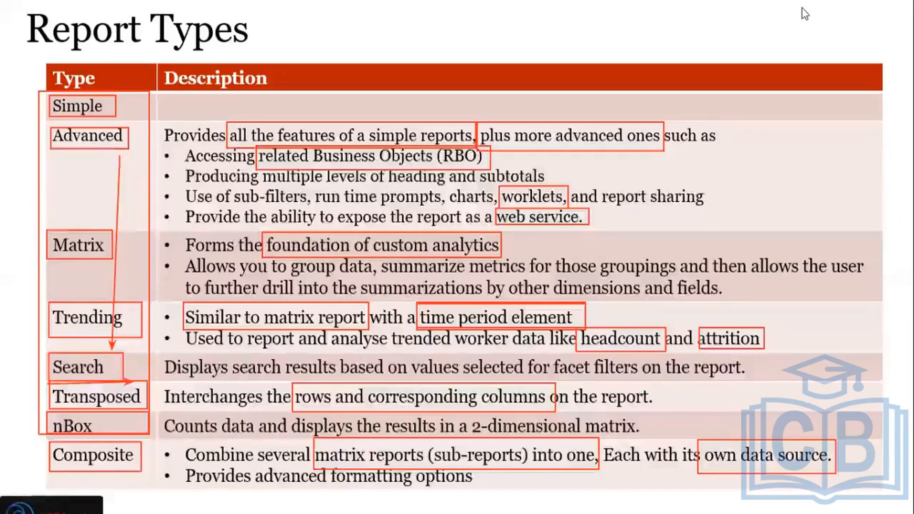
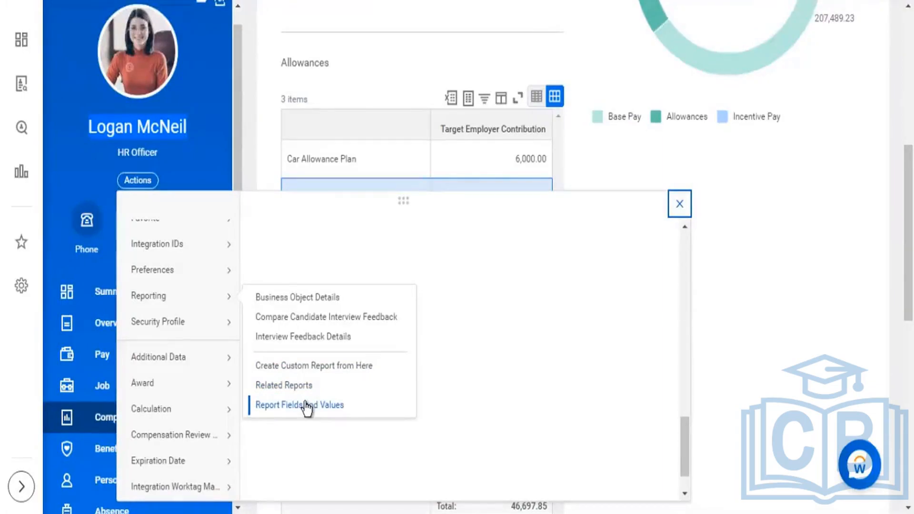
Step: From the worker's Reporting related actions, open Related Reports and Create Custom Report from Here
click(286, 386)
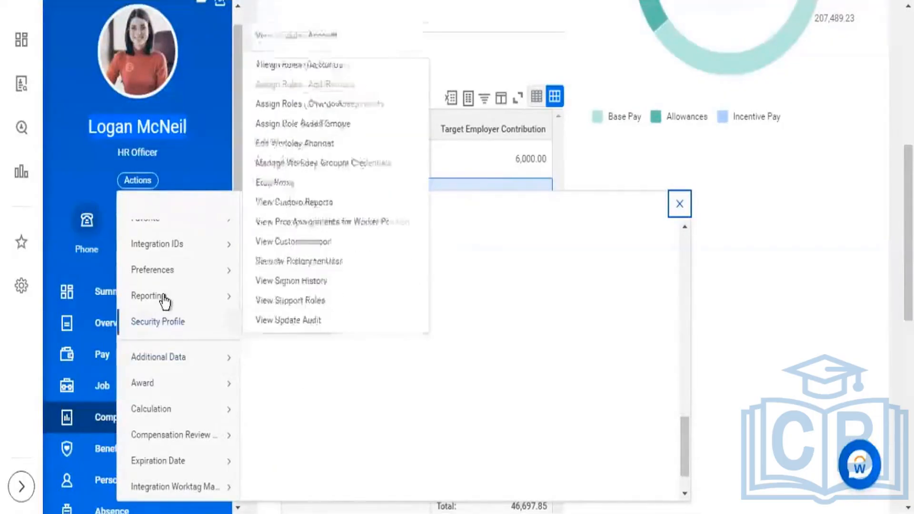
mouse_move(190, 302)
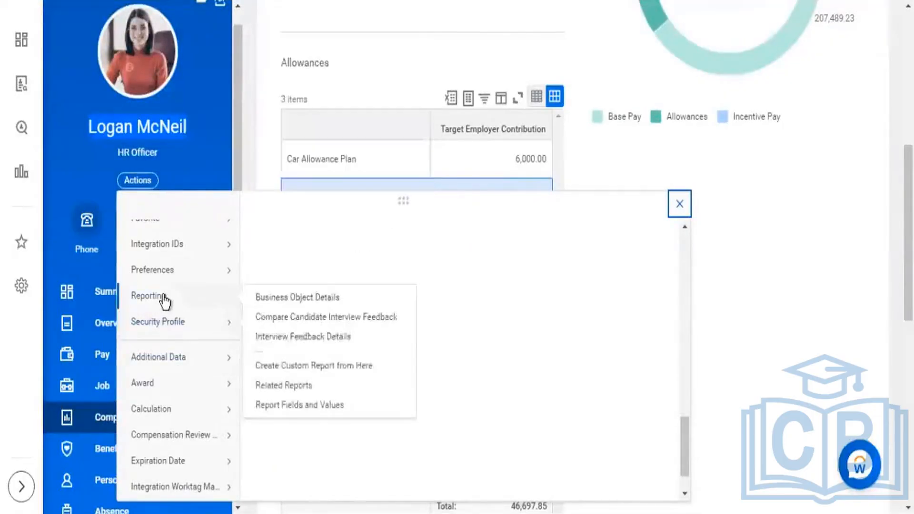
click(314, 365)
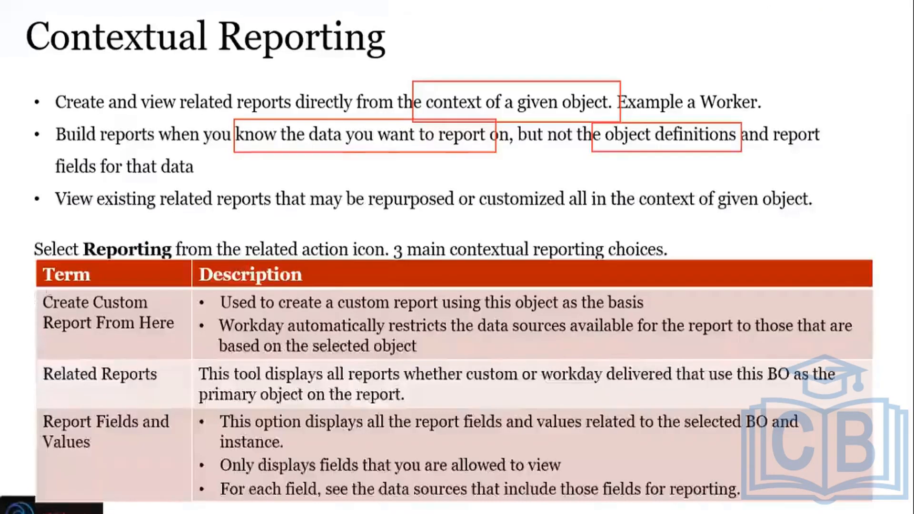
Step: On the Contextual Reporting slide, box "Create Custom Report From Here" and "a custom report using this object", and return to Workday
drag(42, 287, 173, 340)
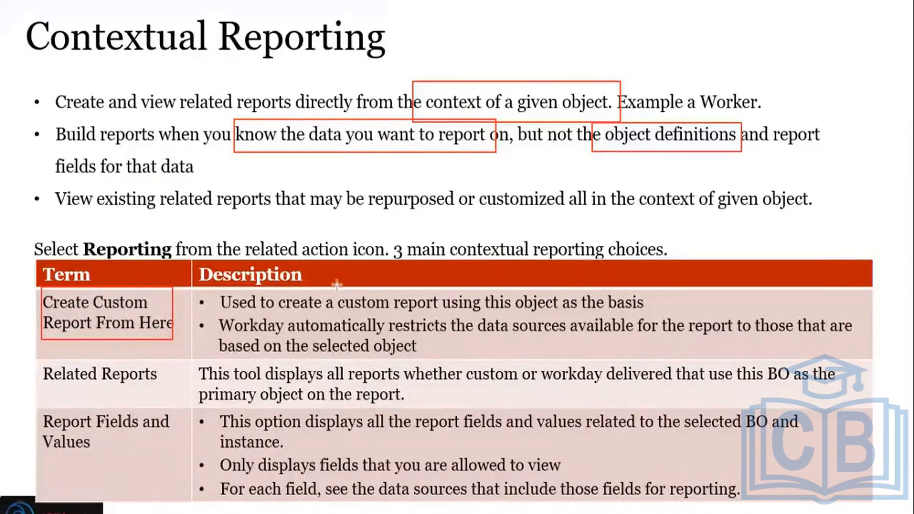
mouse_move(324, 288)
mouse_down()
mouse_move(557, 322)
mouse_move(558, 315)
mouse_up()
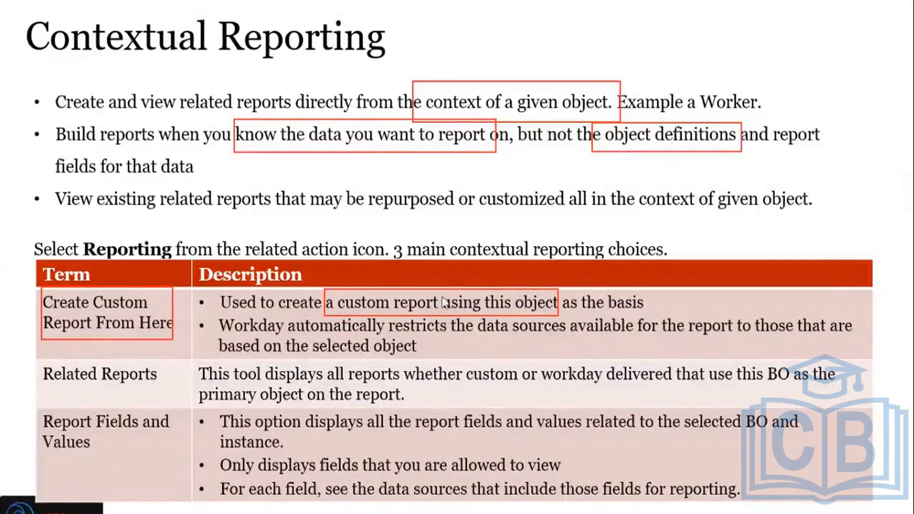
key(alt+Tab)
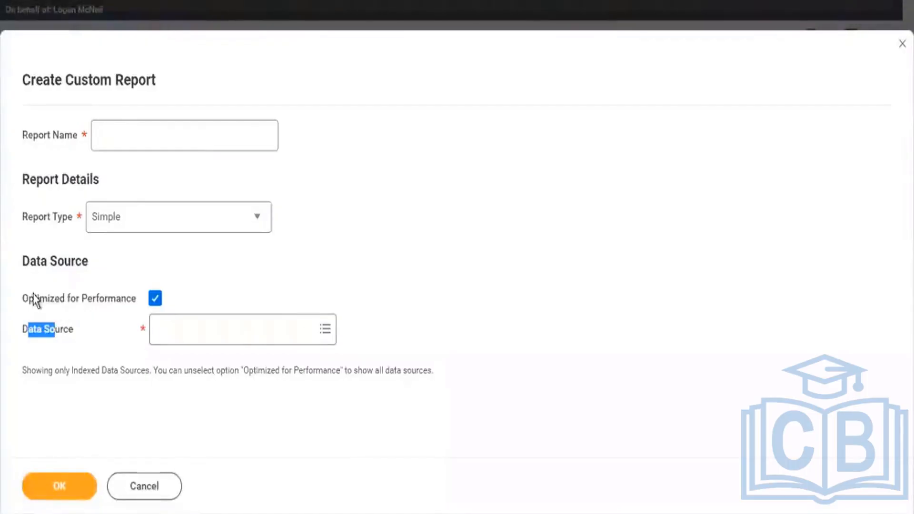
Step: In the Create Custom Report form, highlight the Data Source label, show the data source categories and highlight the form title
drag(18, 331, 76, 333)
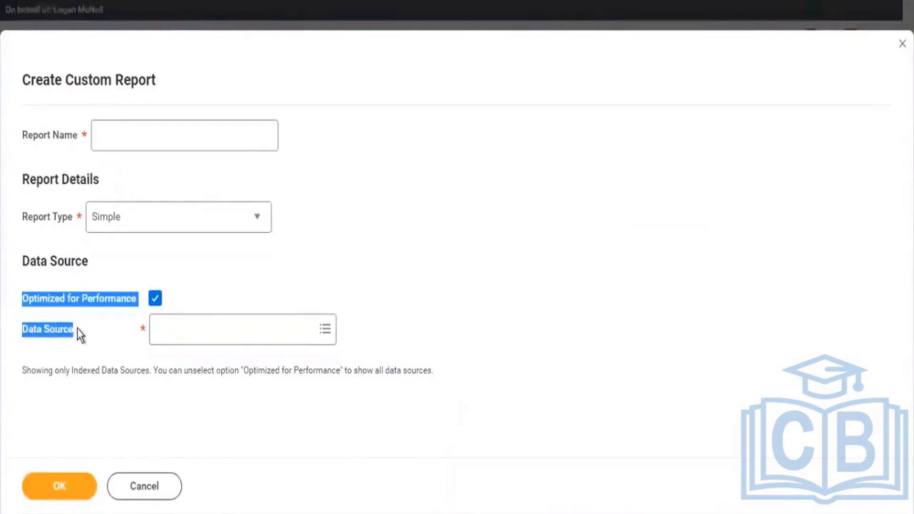
click(326, 331)
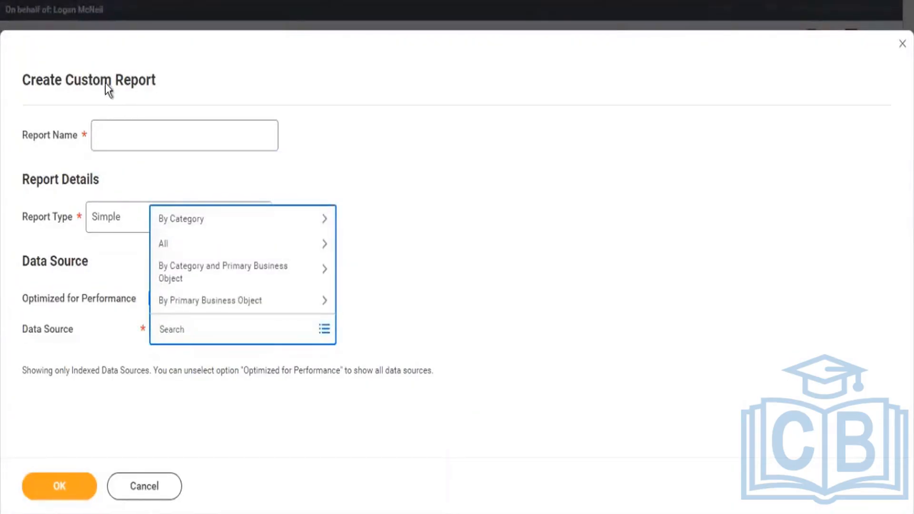
drag(55, 80, 152, 81)
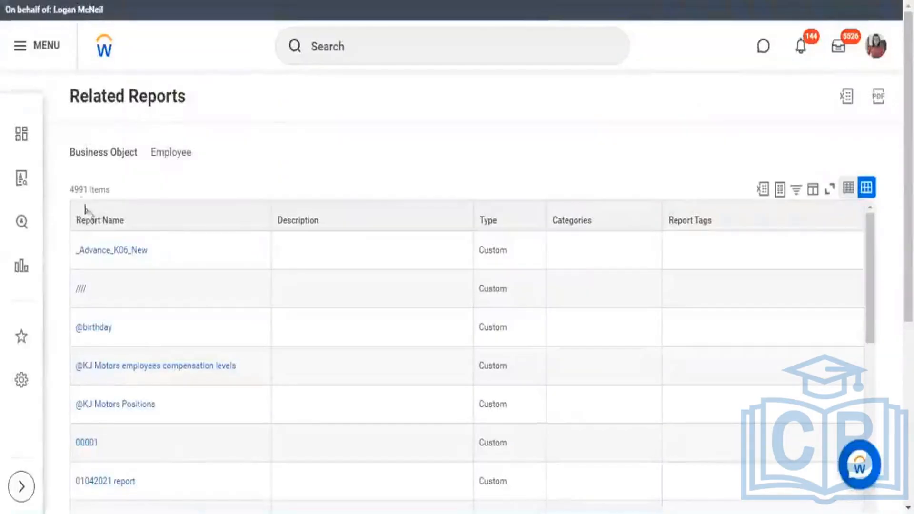
Step: On the Related Reports page, highlight the item count and the Employee business object, and look through the report list
drag(70, 193, 106, 192)
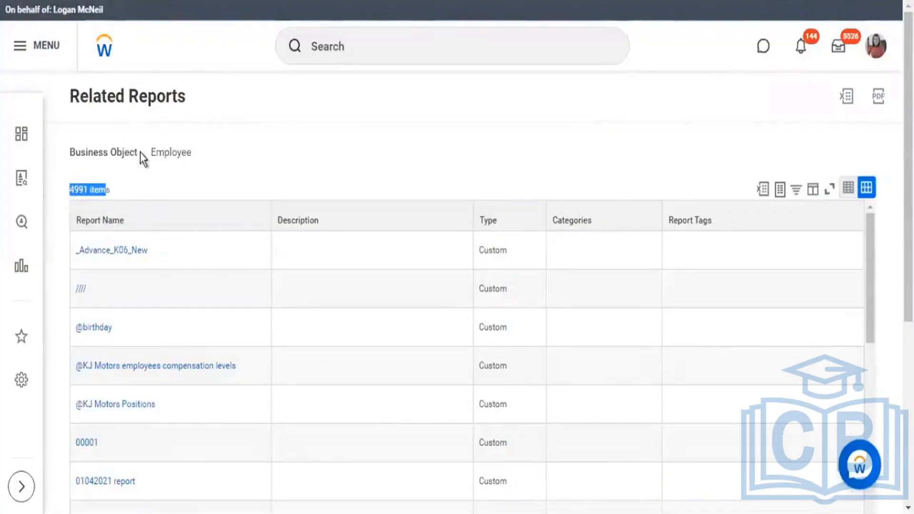
drag(151, 154, 182, 155)
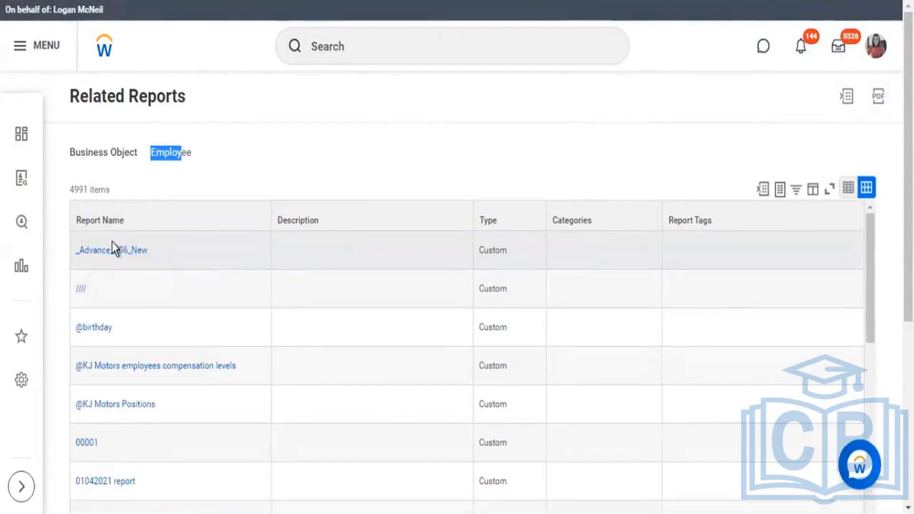
scroll(233, 333, down, 5)
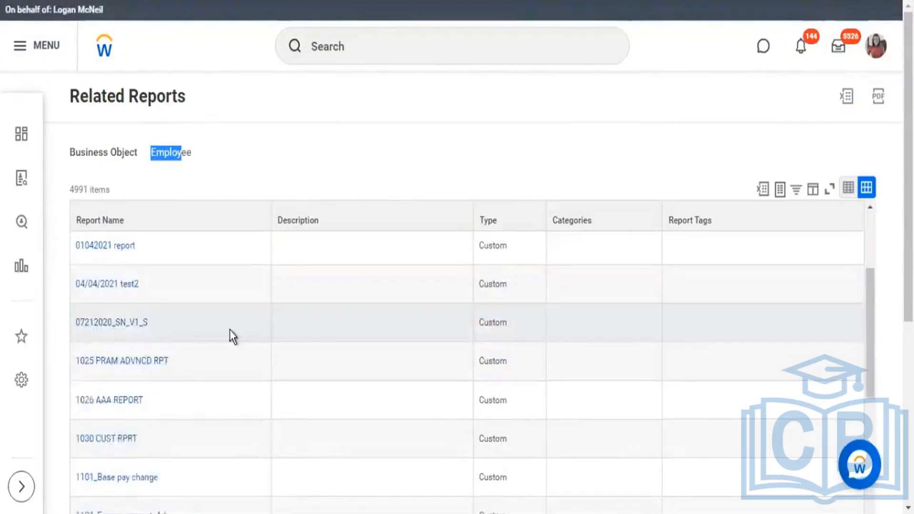
scroll(229, 329, down, 8)
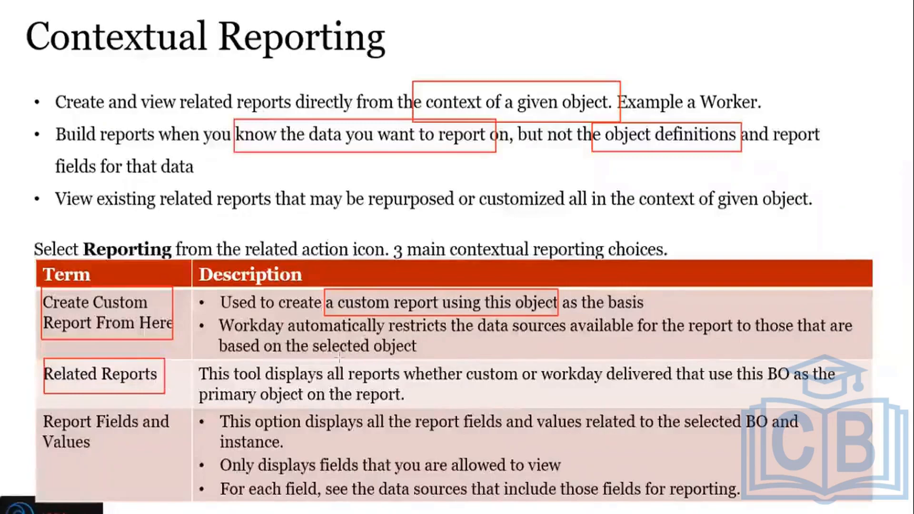
Step: On the Contextual Reporting slide, box "all reports whether custom or workday delivered", "BO as the" and "Report Fields and Values", and return to Workday
mouse_move(319, 362)
mouse_down()
mouse_move(433, 381)
mouse_move(593, 377)
mouse_move(676, 387)
mouse_up()
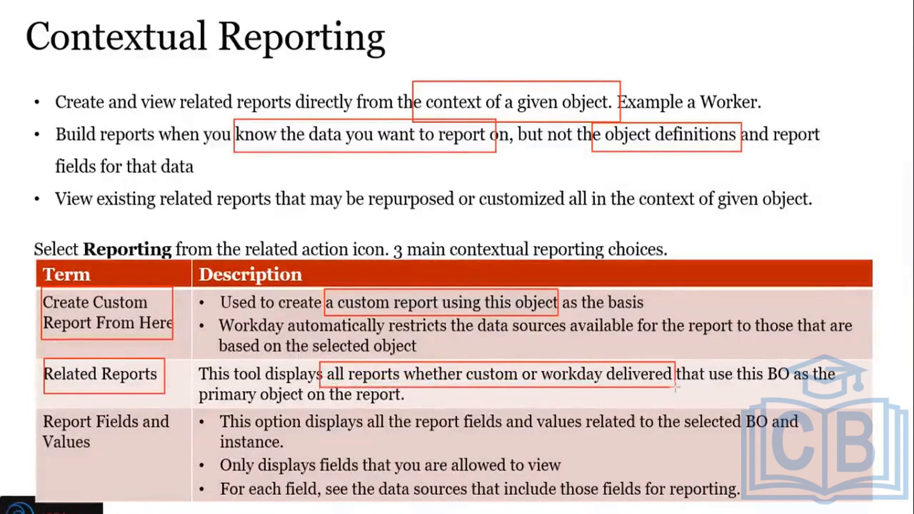
drag(764, 363, 846, 400)
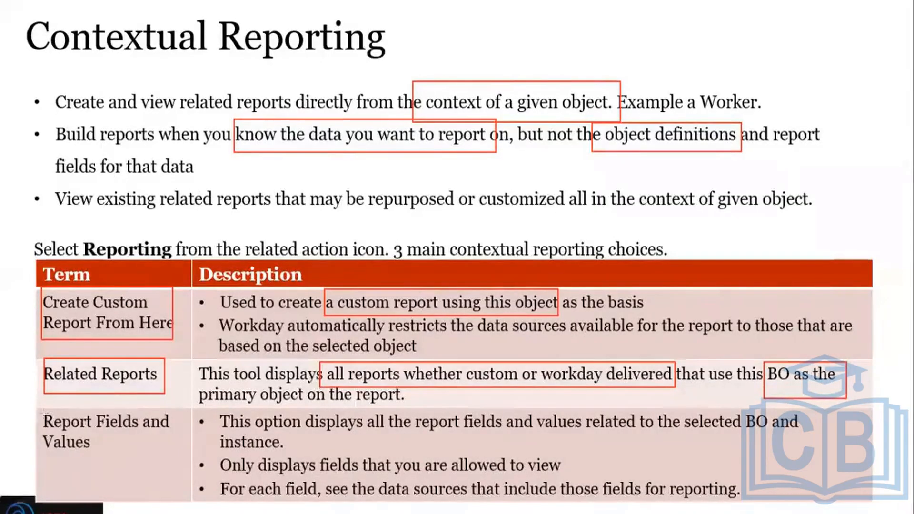
drag(42, 411, 178, 459)
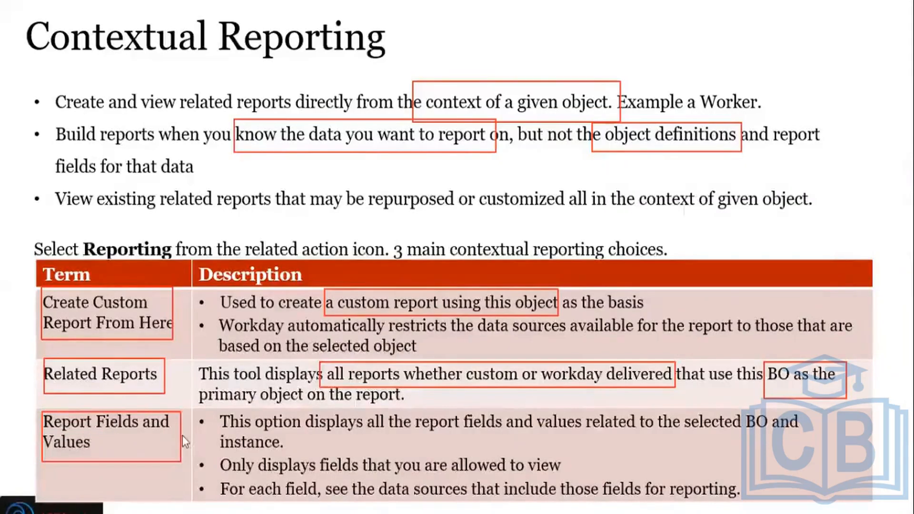
key(alt+Tab)
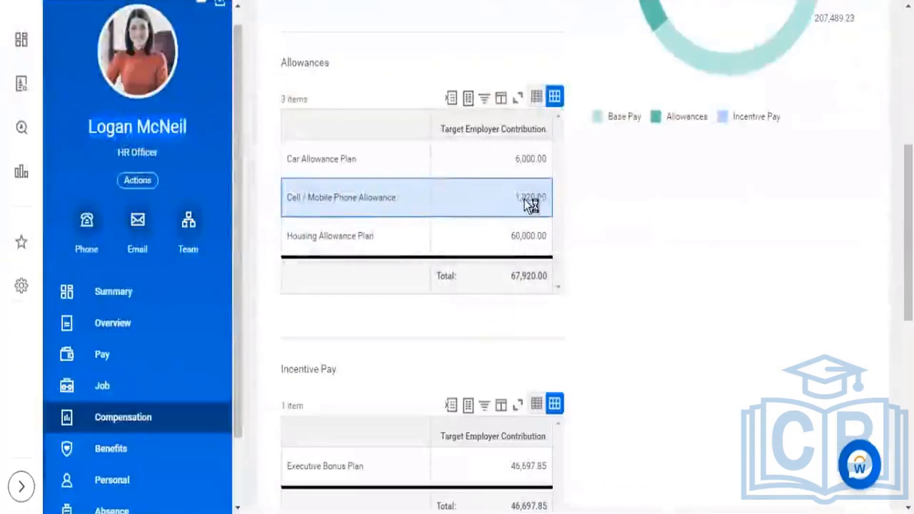
Step: Highlight the Cell / Mobile Phone Allowance amount and review the Total Reward section of the worker's Compensation page
double_click(528, 199)
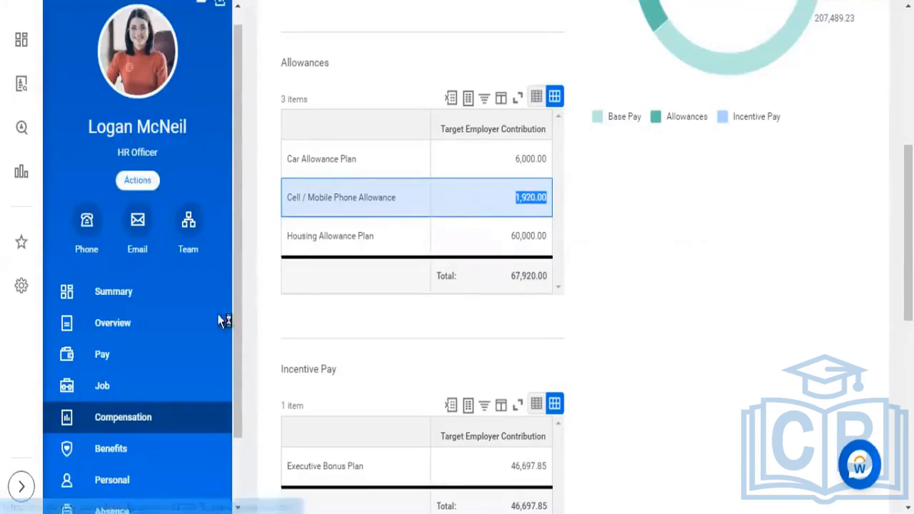
scroll(241, 340, down, 2)
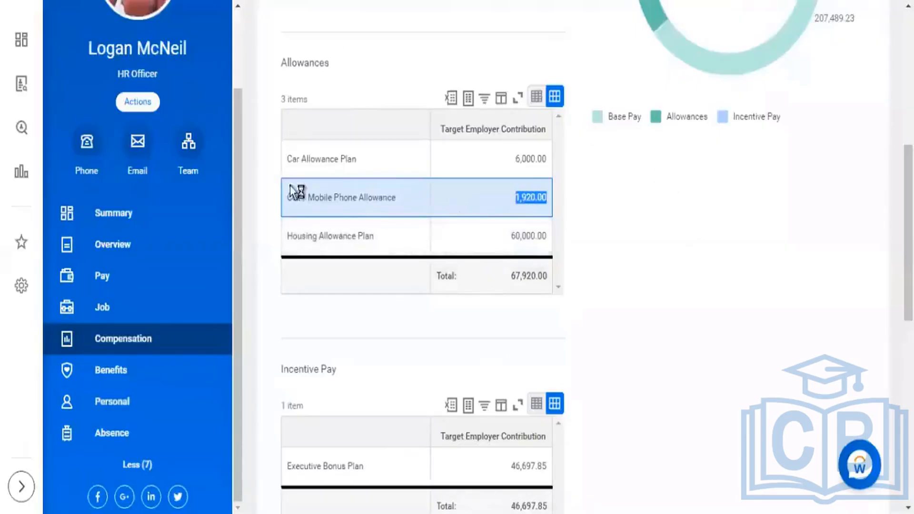
scroll(608, 171, up, 6)
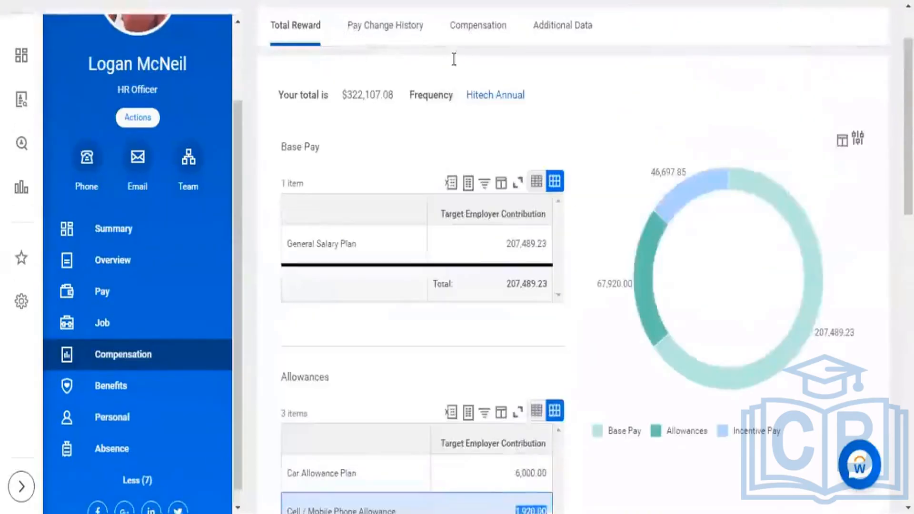
scroll(452, 57, up, 2)
scroll(504, 211, down, 3)
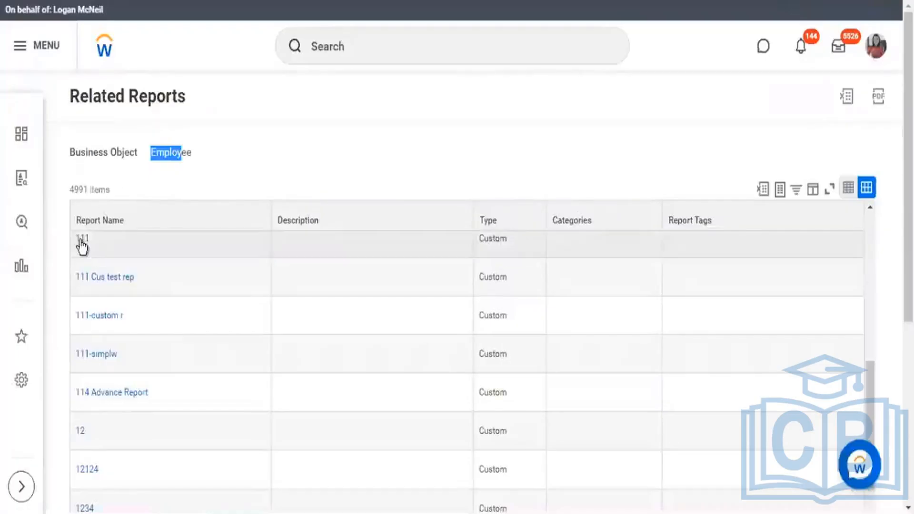
Step: Browse further through the report names listed for the Employee business object on the Related Reports page
scroll(111, 381, down, 3)
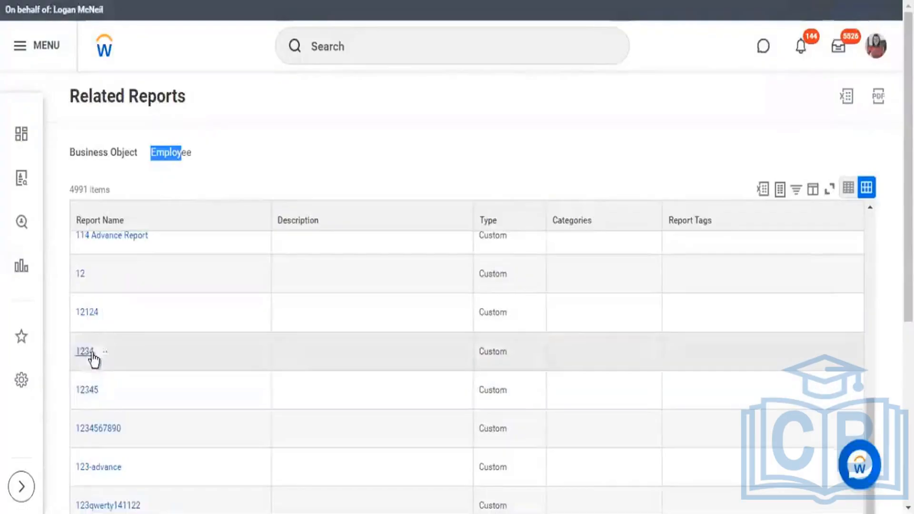
scroll(91, 359, down, 3)
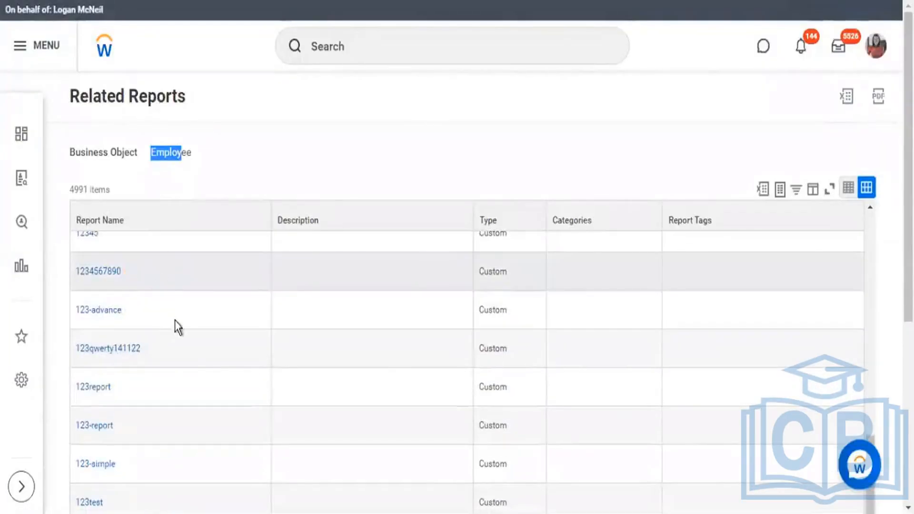
scroll(174, 326, down, 3)
scroll(183, 358, up, 3)
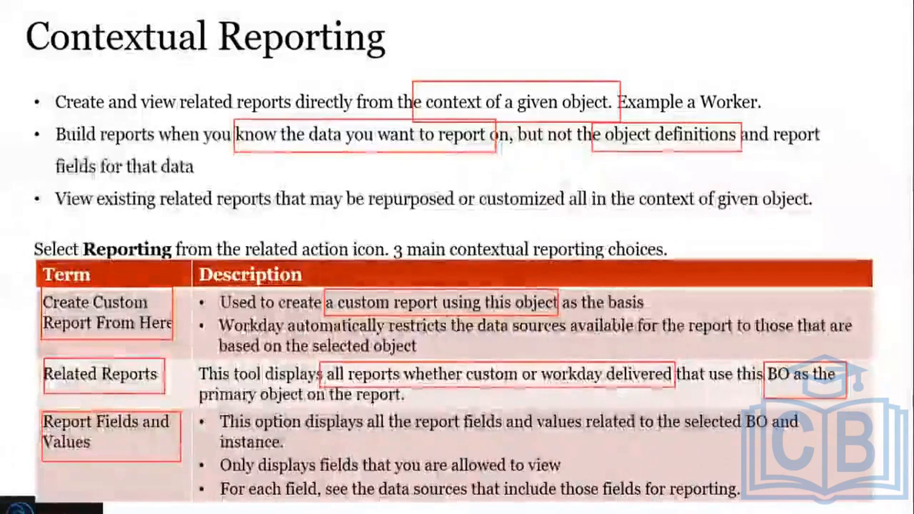
Step: On the Contextual Reporting slide, box "displays all the report fields and values related", and return to Workday to review the related reports
drag(299, 409, 611, 442)
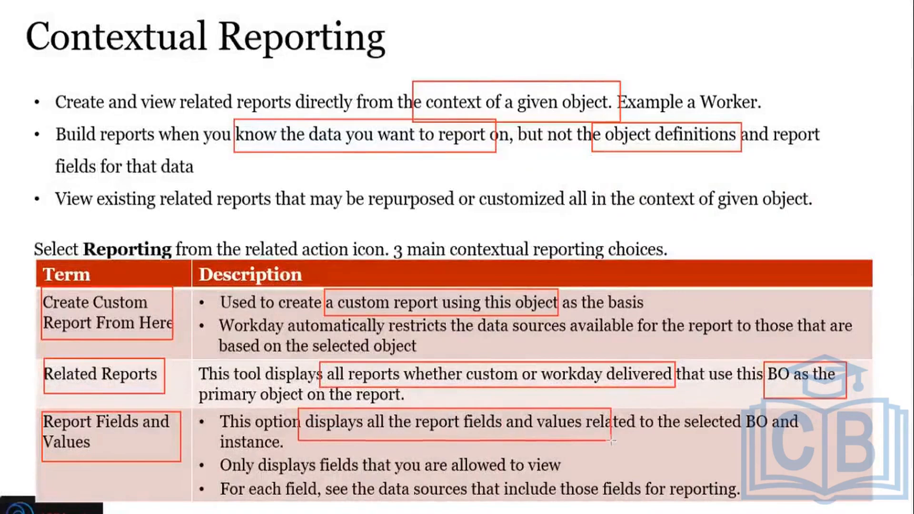
drag(611, 441, 637, 443)
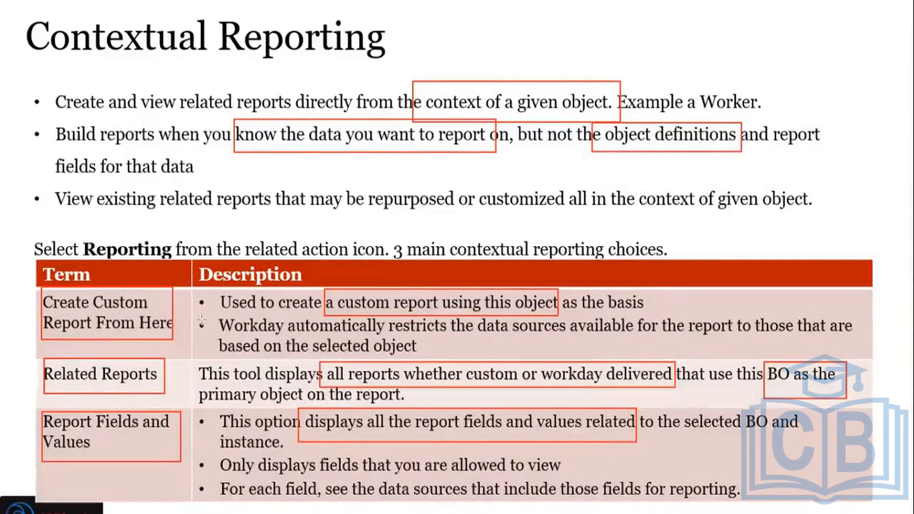
key(alt+Tab)
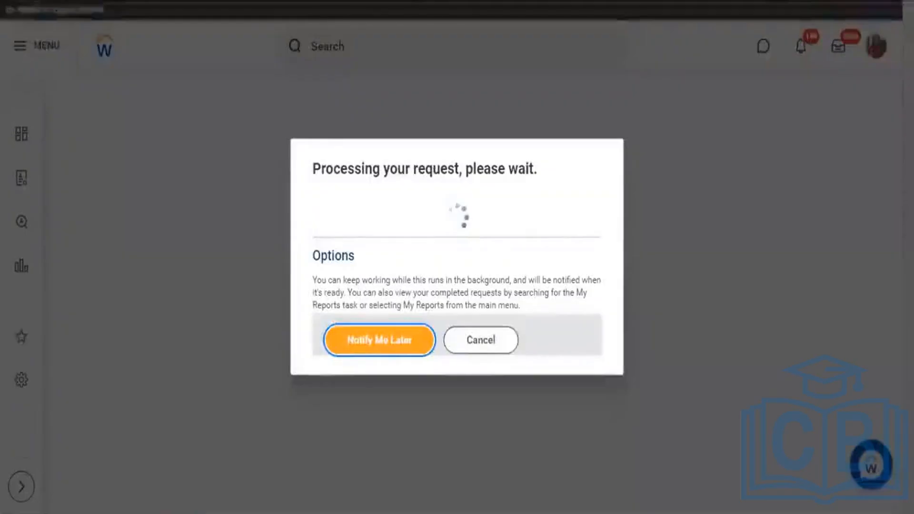
scroll(170, 233, down, 5)
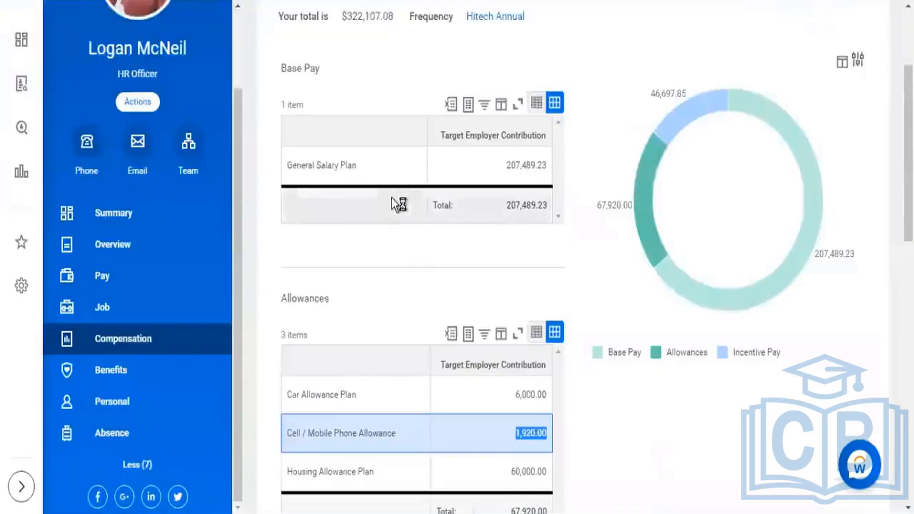
scroll(396, 202, down, 5)
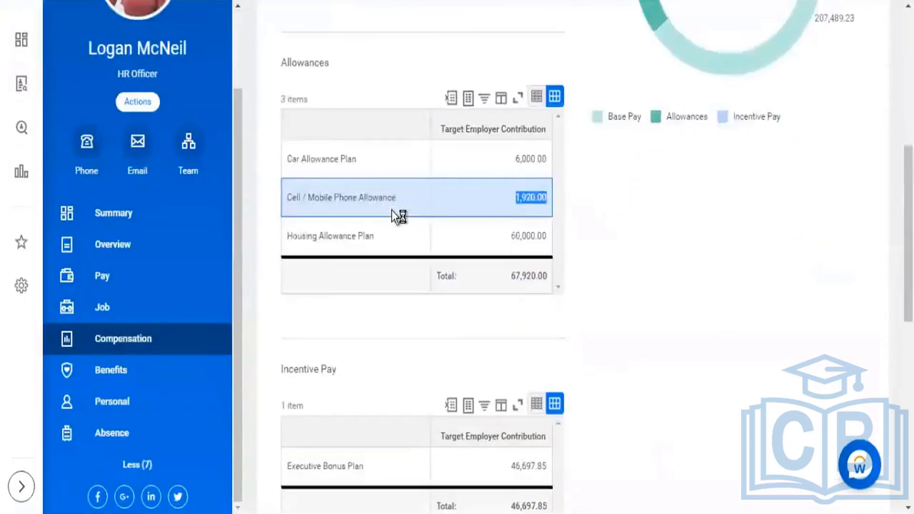
Step: Advance to the Object Model slide and erase the leftover box annotations
scroll(391, 210, down, 3)
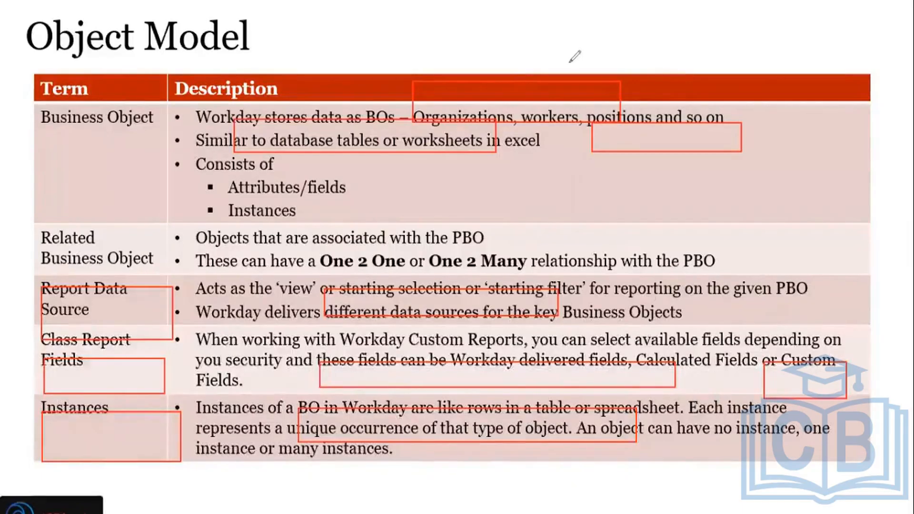
key(e)
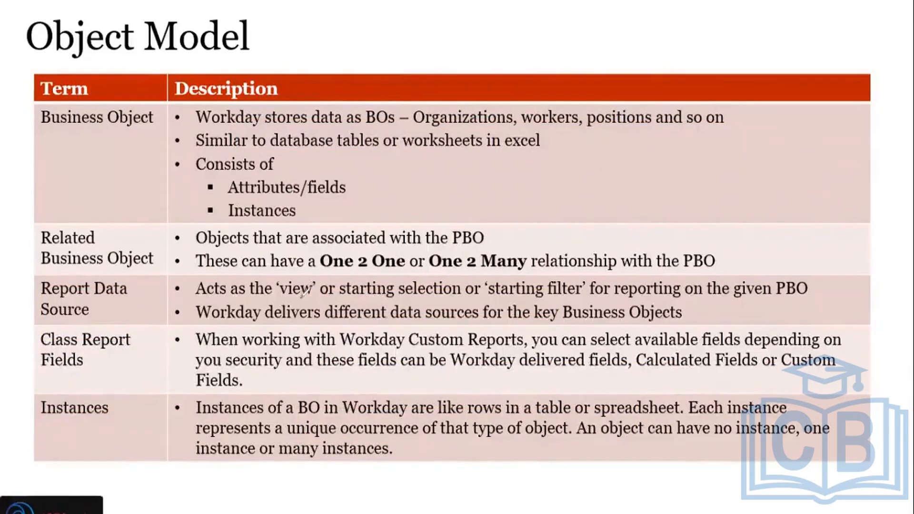
Step: Return to the Create Custom Report form in Workday, highlight the Data Source label and view the Optimized for Performance help
key(alt+Tab)
key(Tab)
key(Tab)
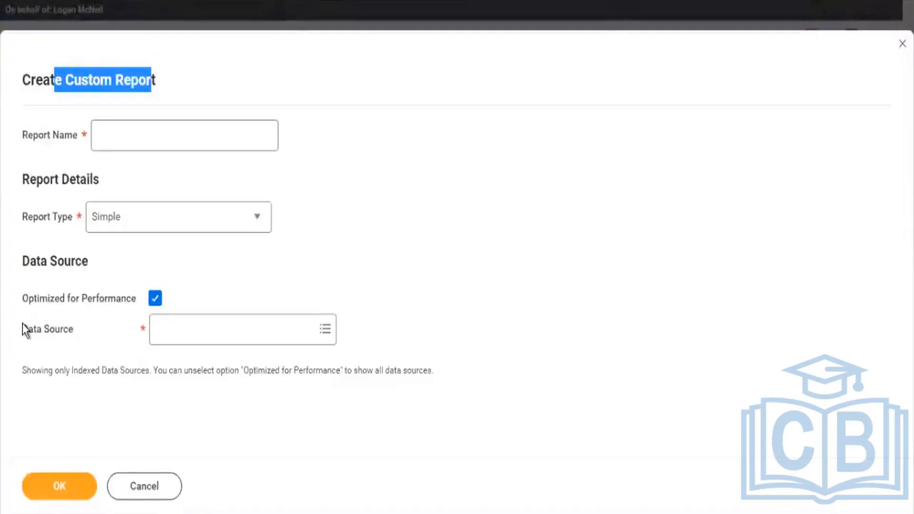
drag(23, 326, 75, 330)
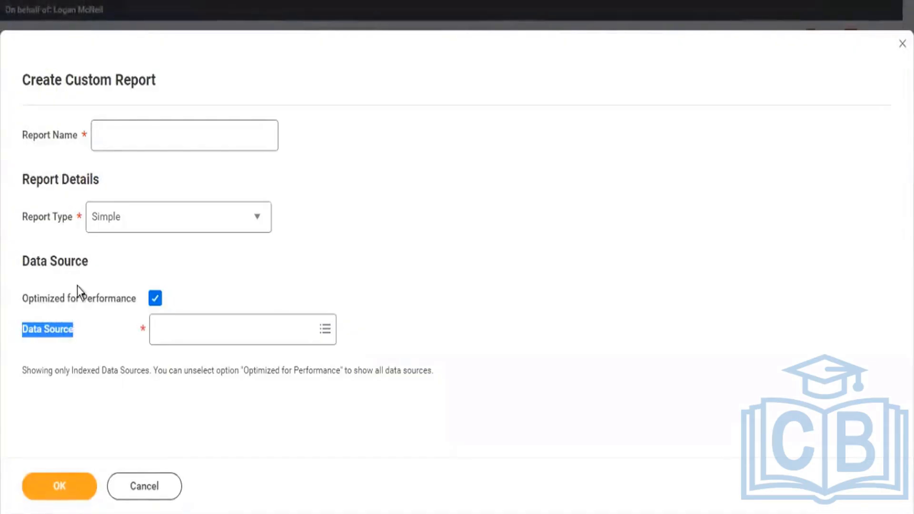
mouse_move(75, 285)
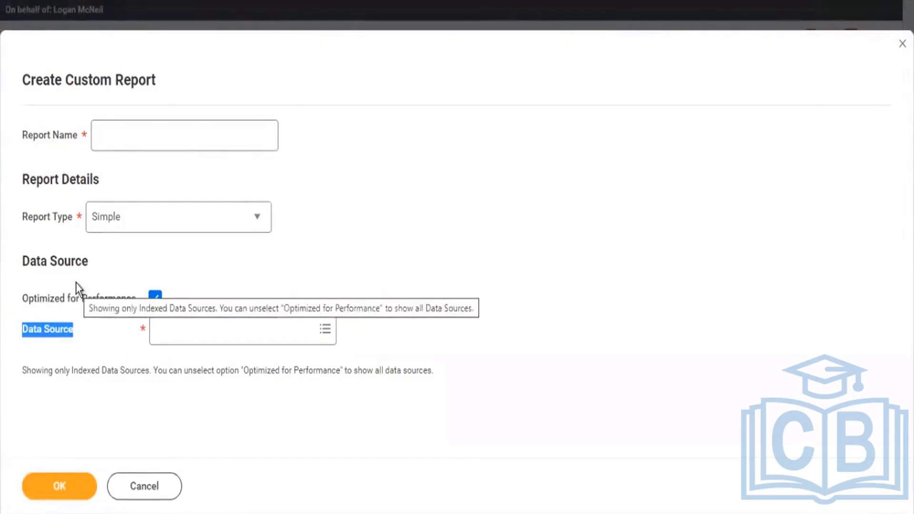
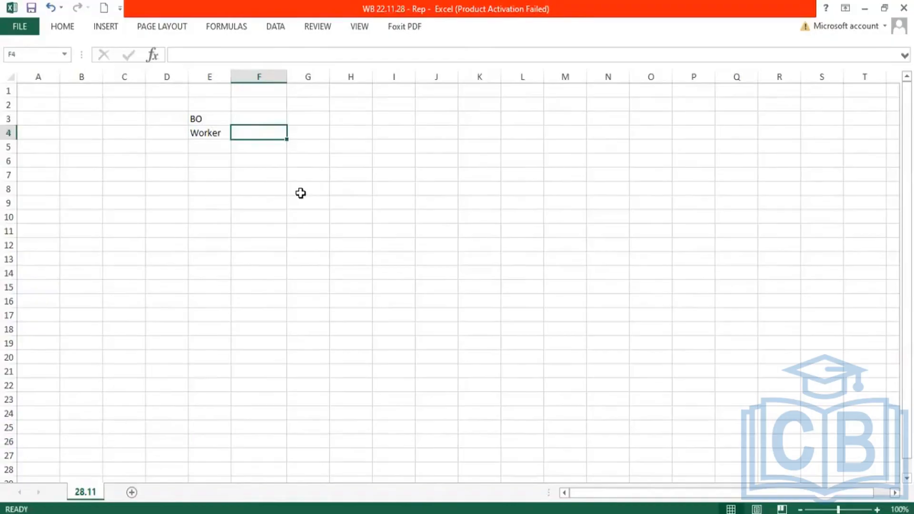
Step: Enter the column headings First Name, DoB and Gender in F4:H4, next to the Worker heading
text(Name)
key(Tab)
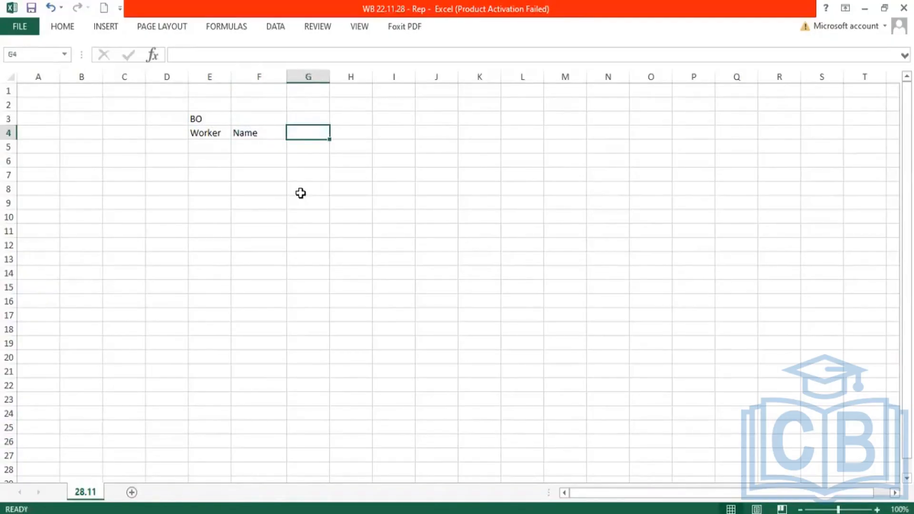
key(Left)
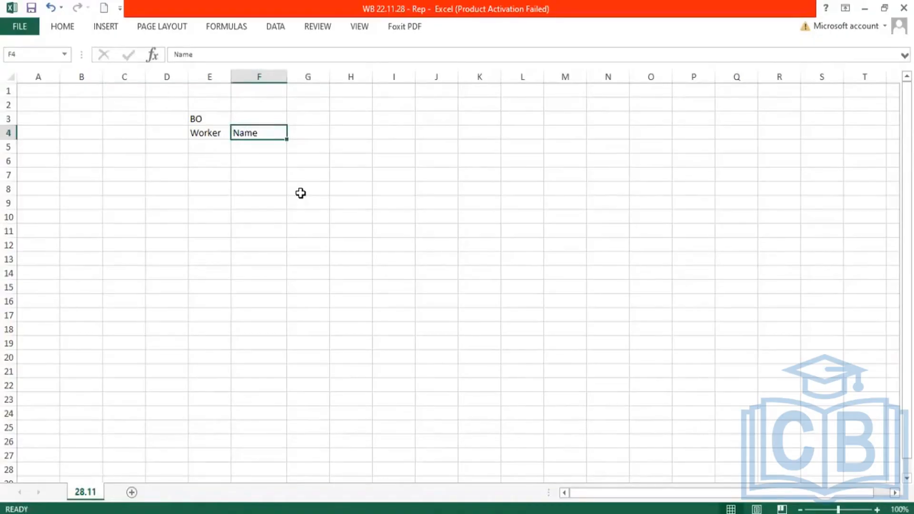
text(First)
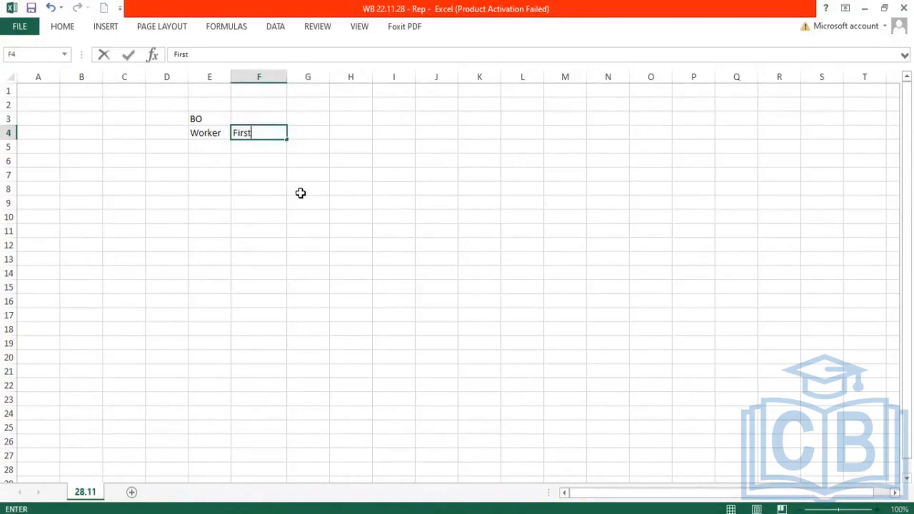
text( Name)
key(Tab)
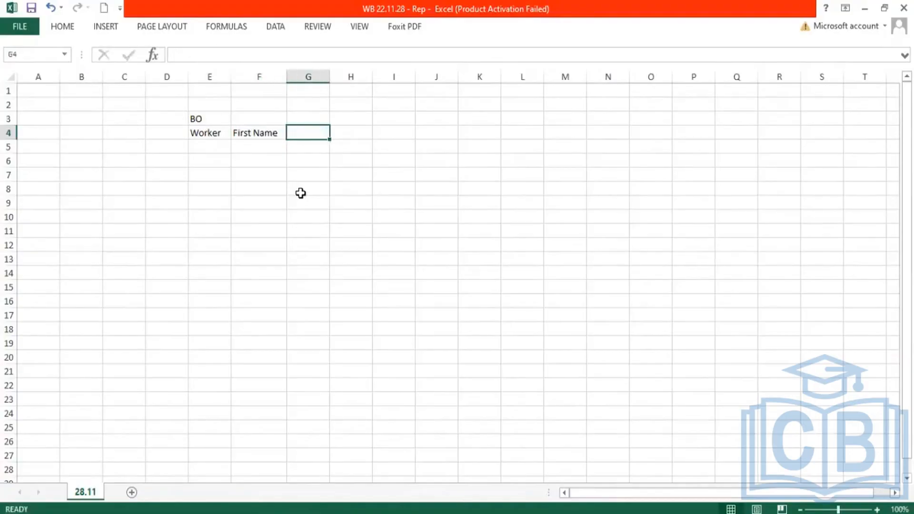
text(DoB)
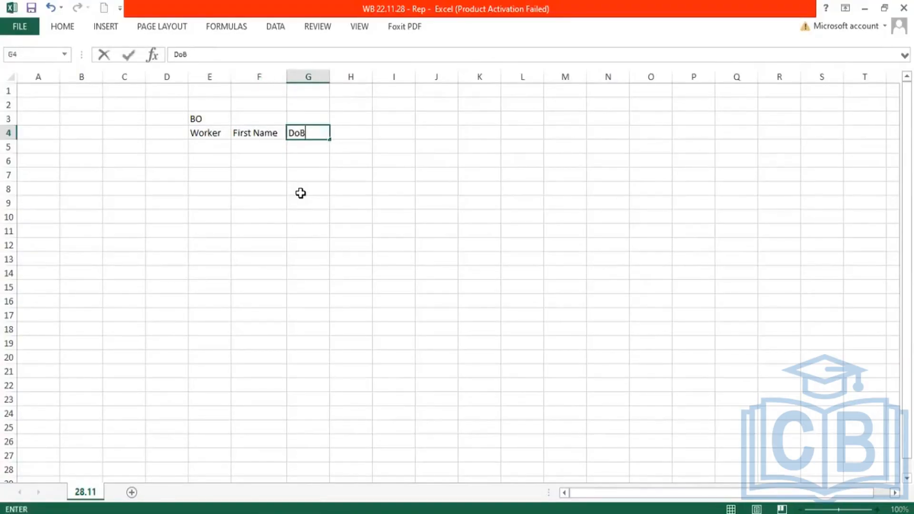
key(Tab)
text(Gender)
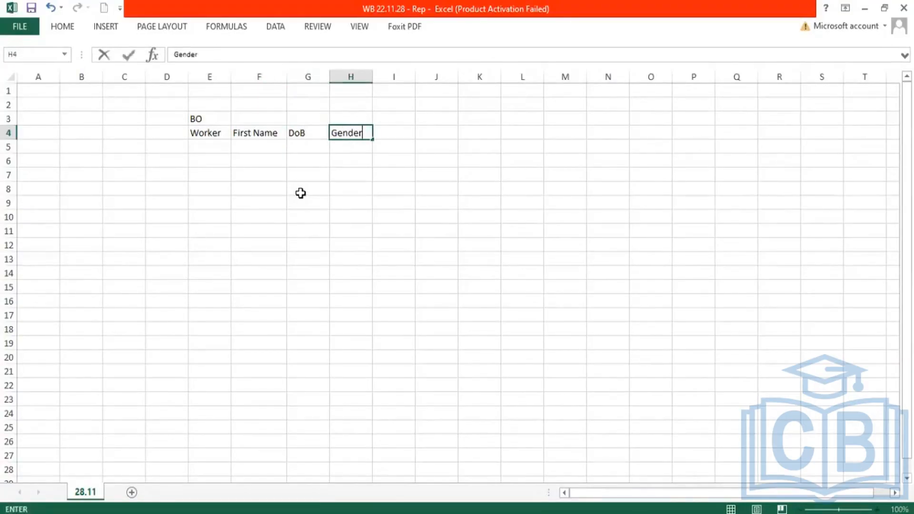
key(Tab)
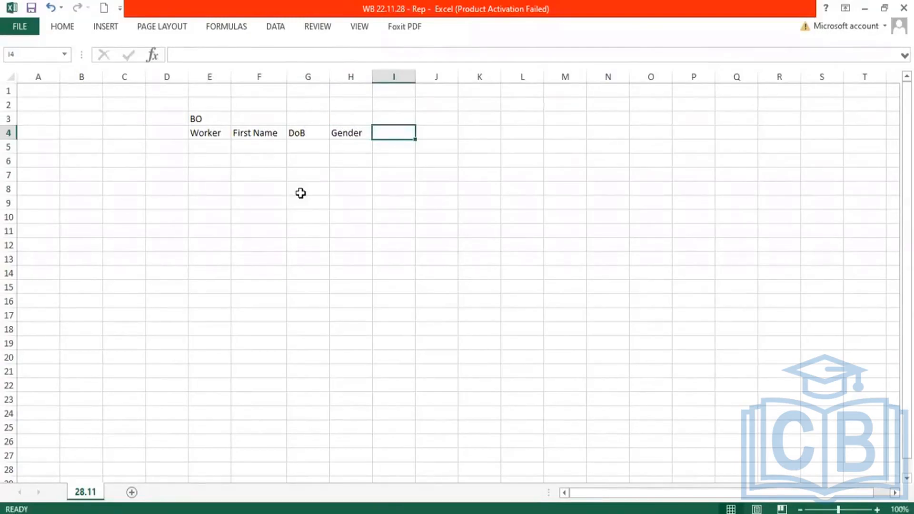
Step: Add the headings Job Profile, Position and Manager in I4:K4, and highlight all the field headings from First Name to Manager
text(Jo)
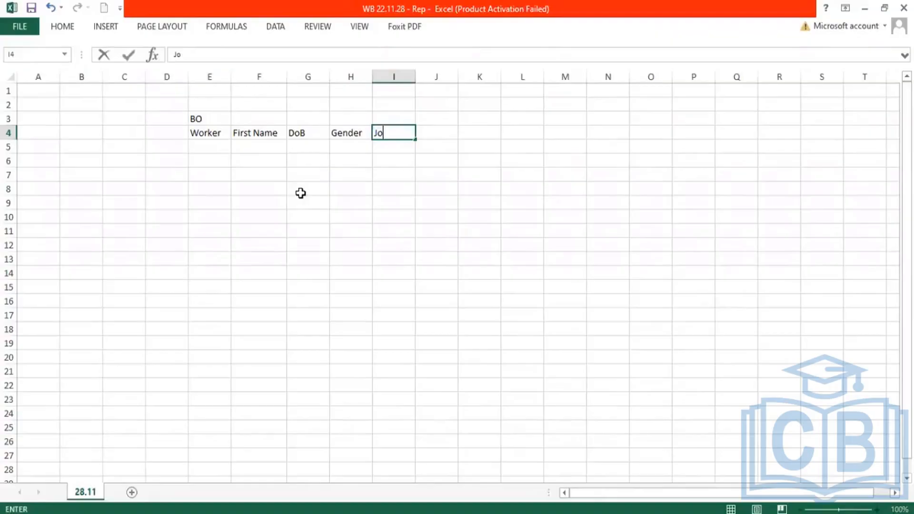
text(b Profile)
key(Tab)
text(Position)
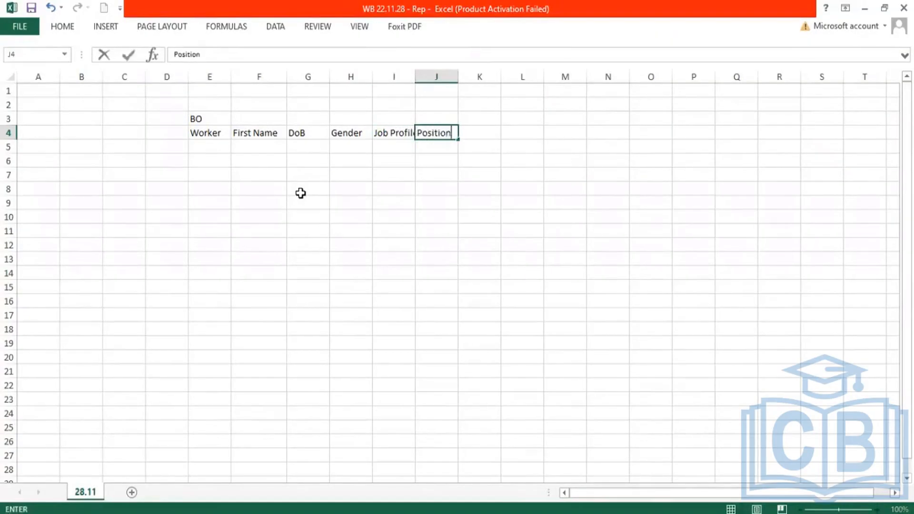
key(Tab)
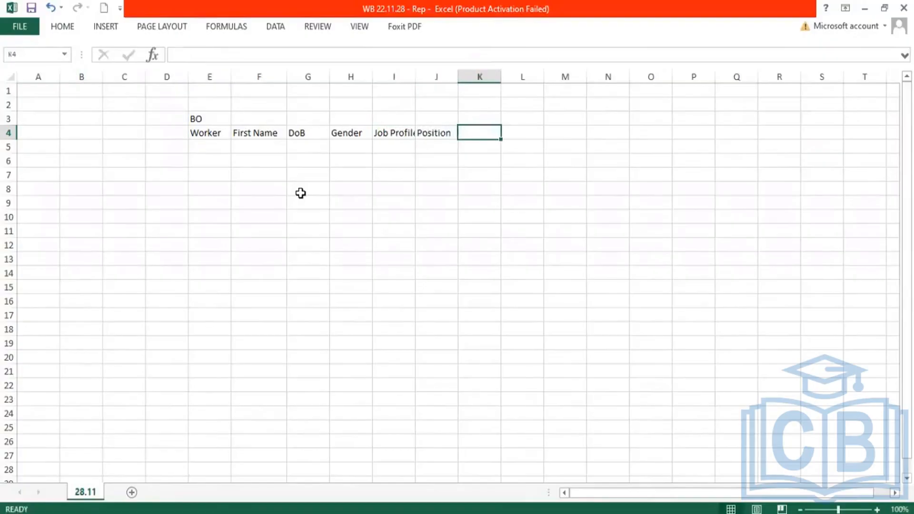
text(Manager)
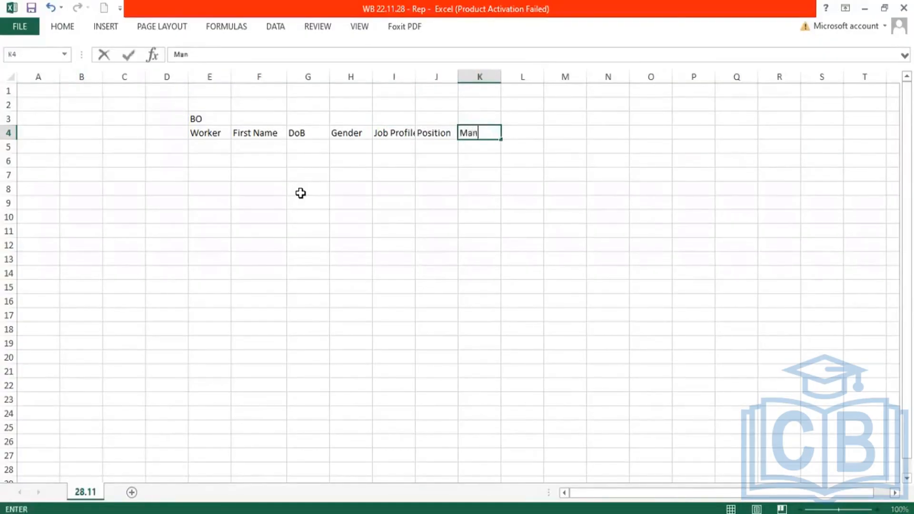
key(Return)
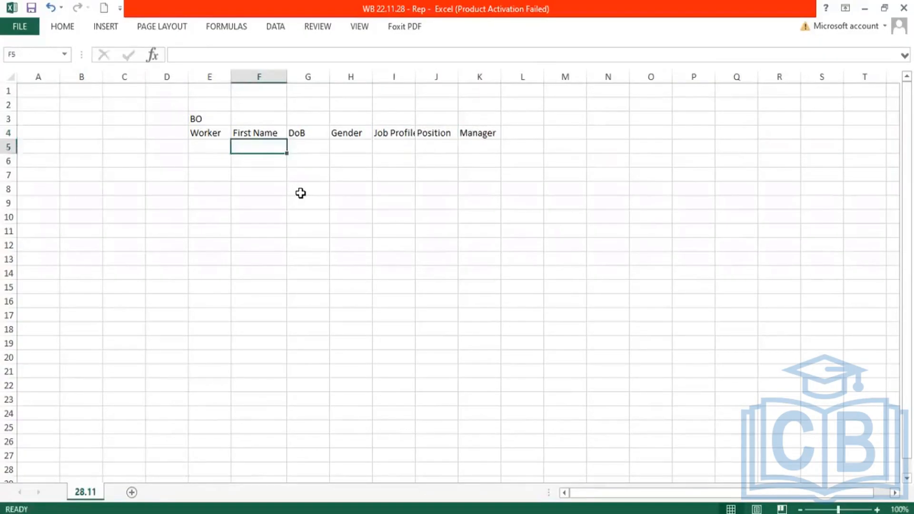
drag(249, 129, 496, 135)
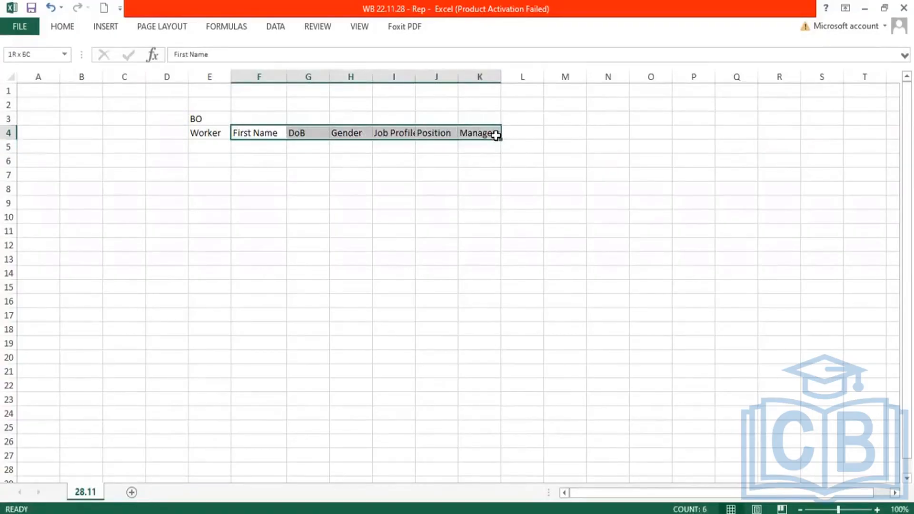
Step: Start a worker record in row 5 with worker Emp1, first name Emp, a birth year and gender M
click(218, 147)
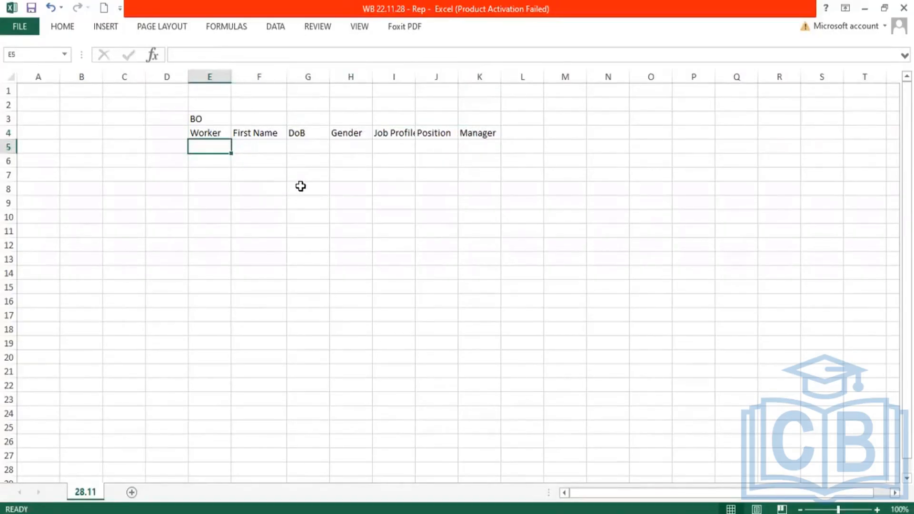
text(Emp1)
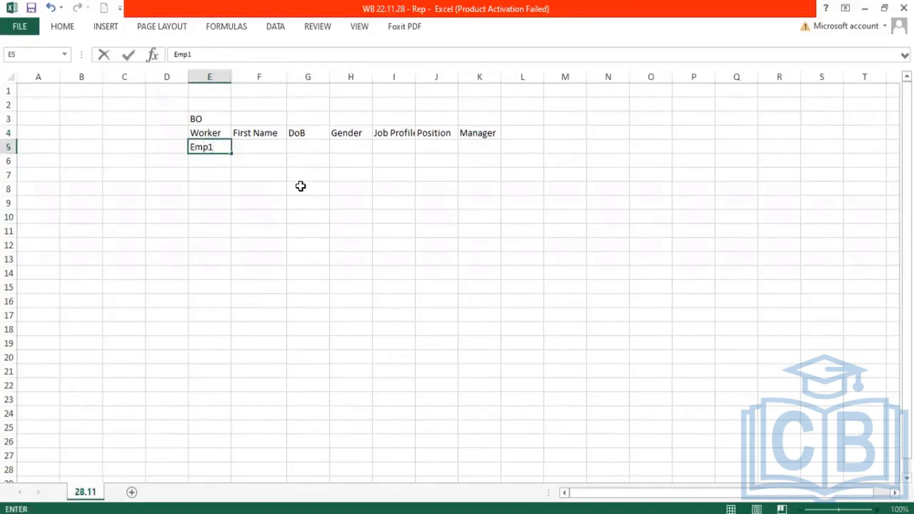
key(Tab)
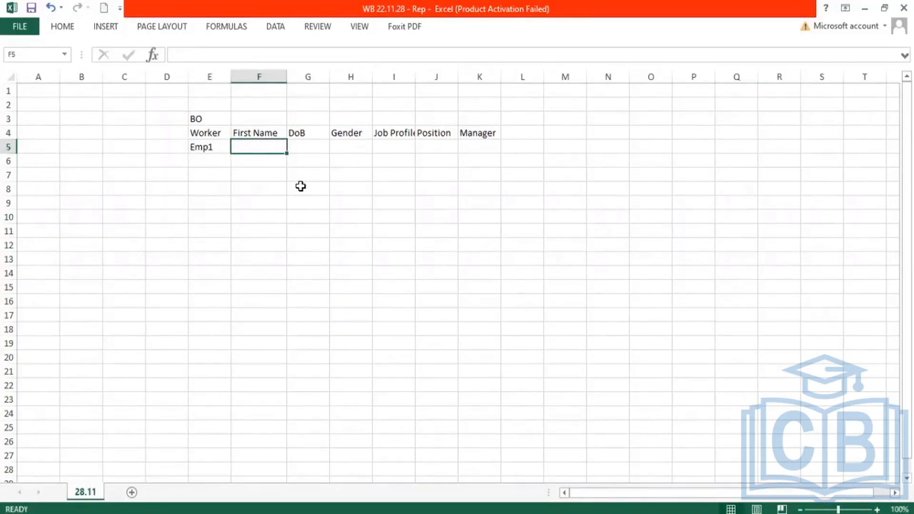
text(Emp)
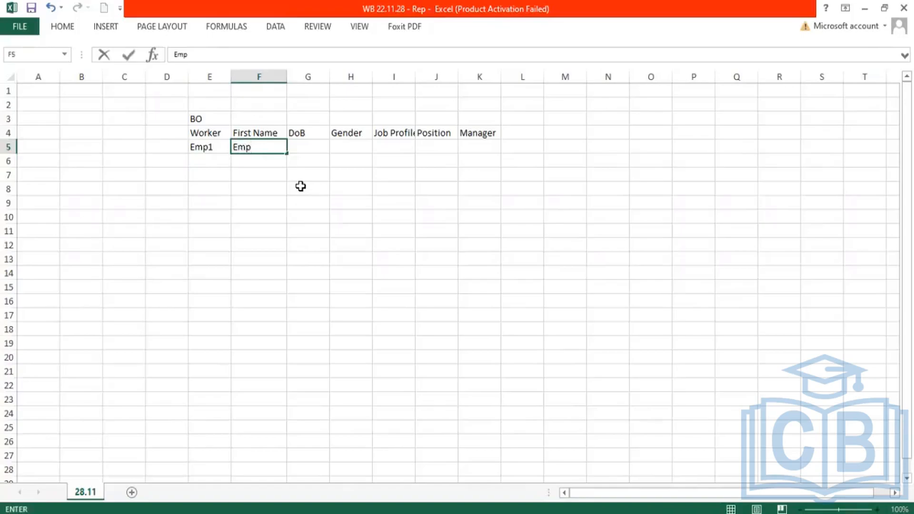
key(Tab)
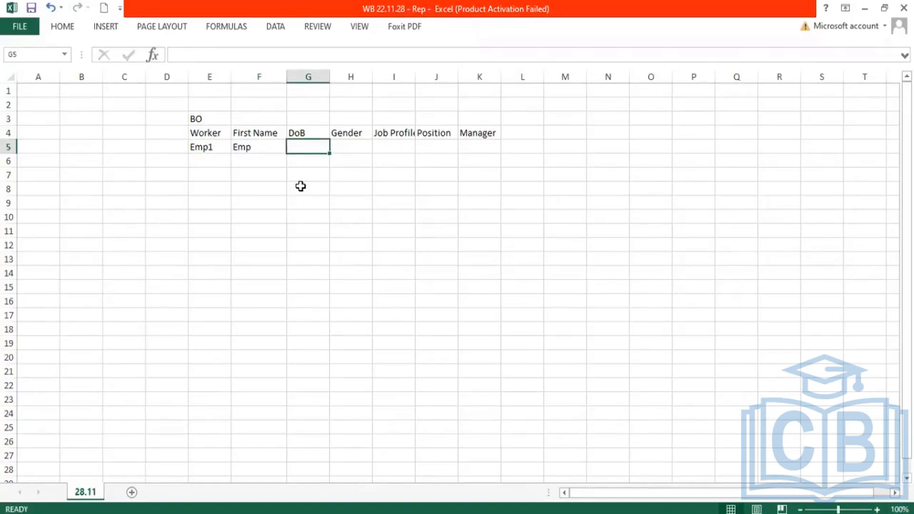
text(1990)
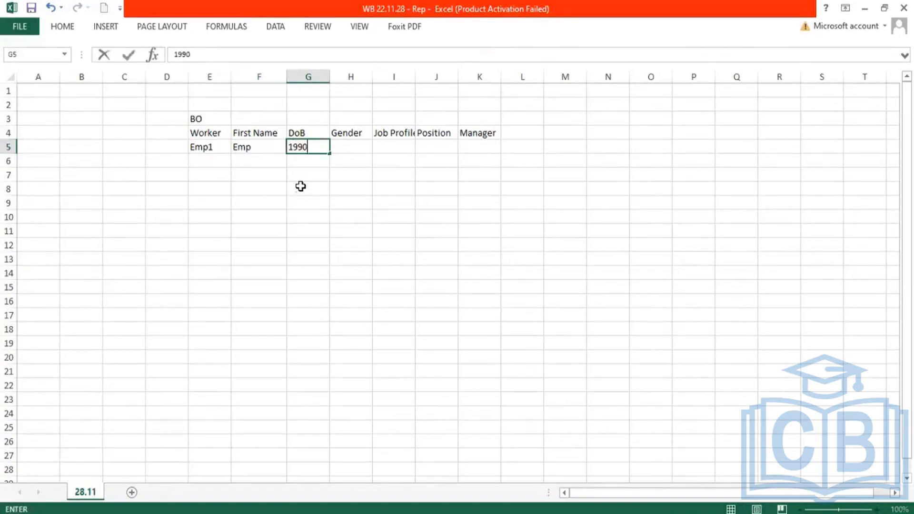
key(Tab)
text(M)
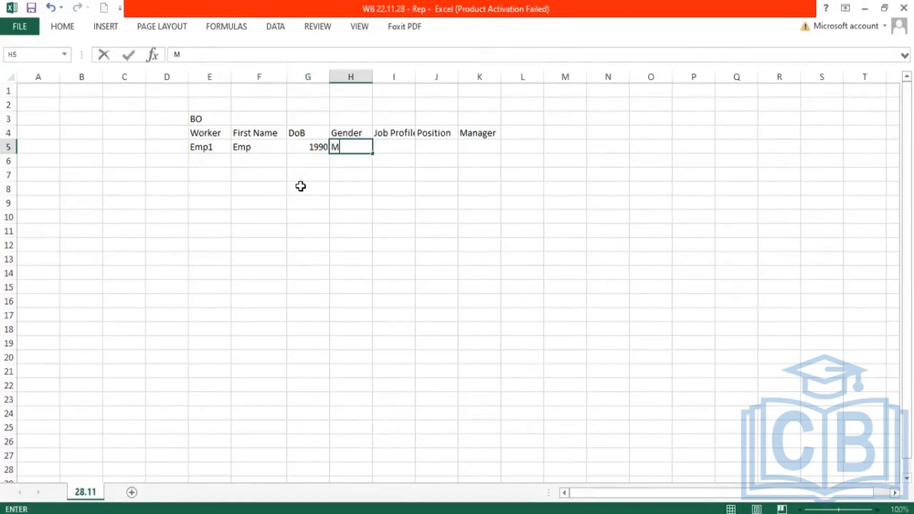
key(Tab)
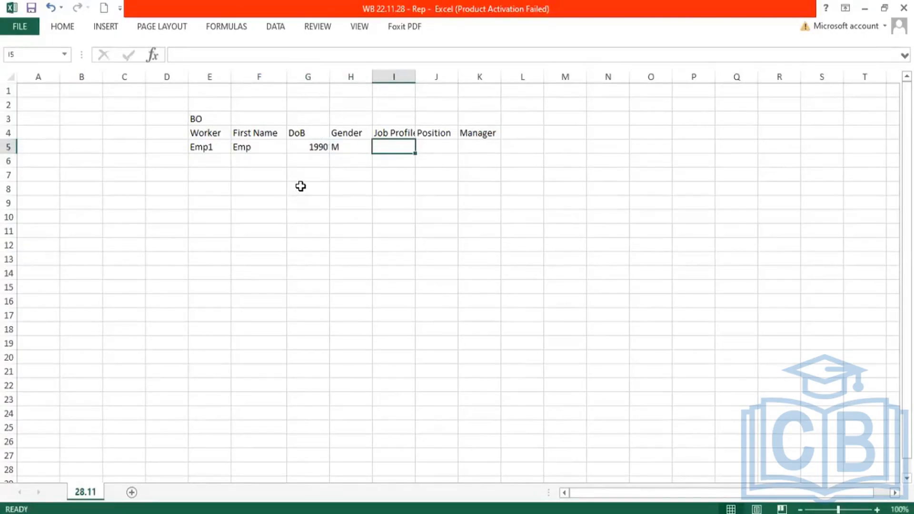
Step: Complete the Emp1 row with job profile Manager, position Manager WD and manager Emp2, fitting the Position column's width to its text
text(Manager)
key(Tab)
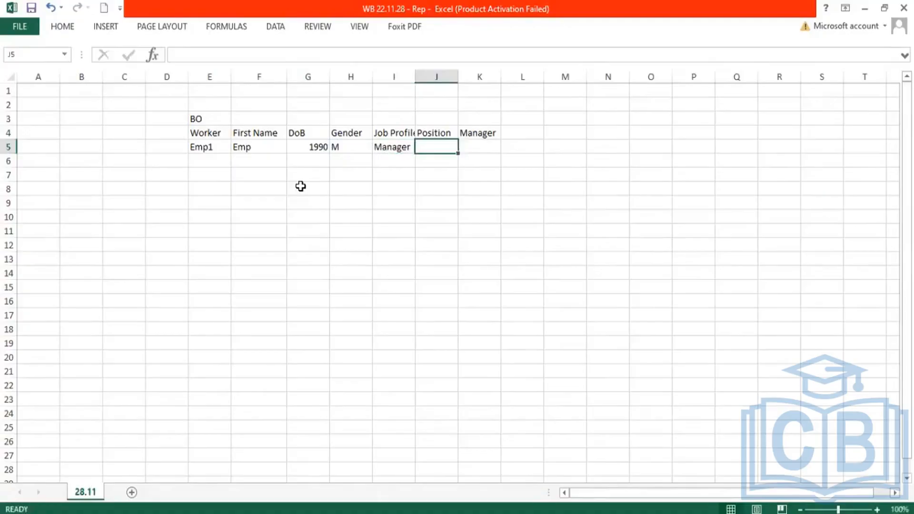
text(Manager E)
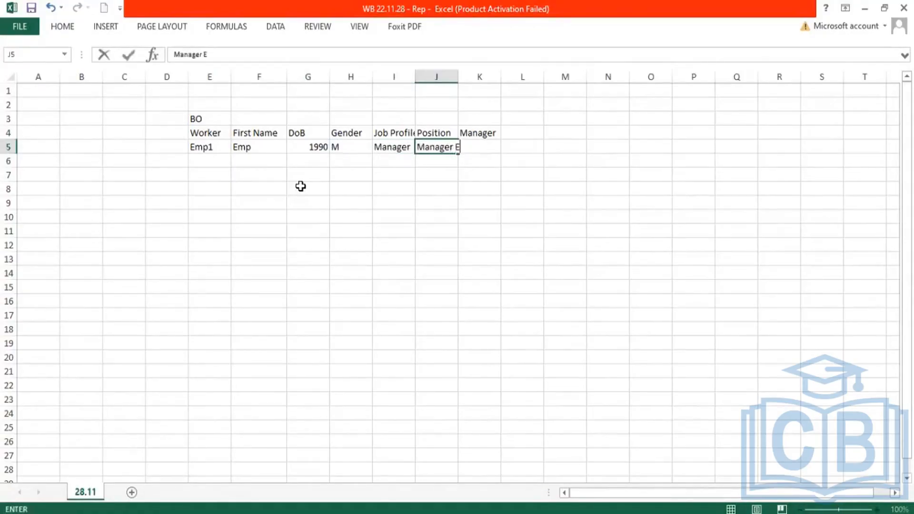
key(BackSpace)
text(VD)
key(Tab)
double_click(457, 77)
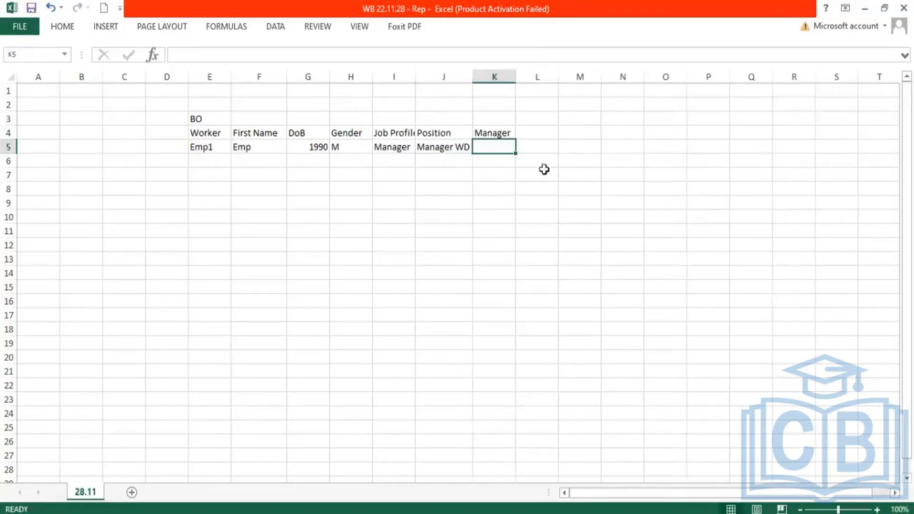
text(Em)
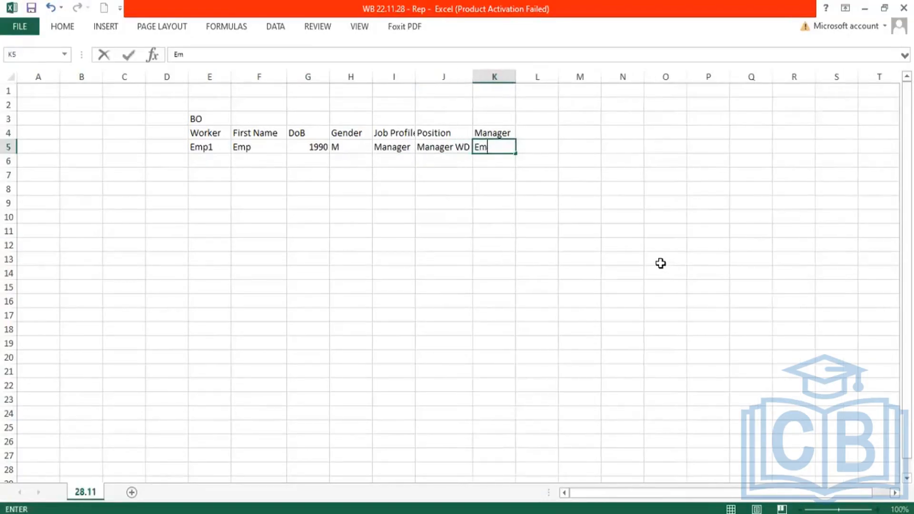
text(p2)
key(Return)
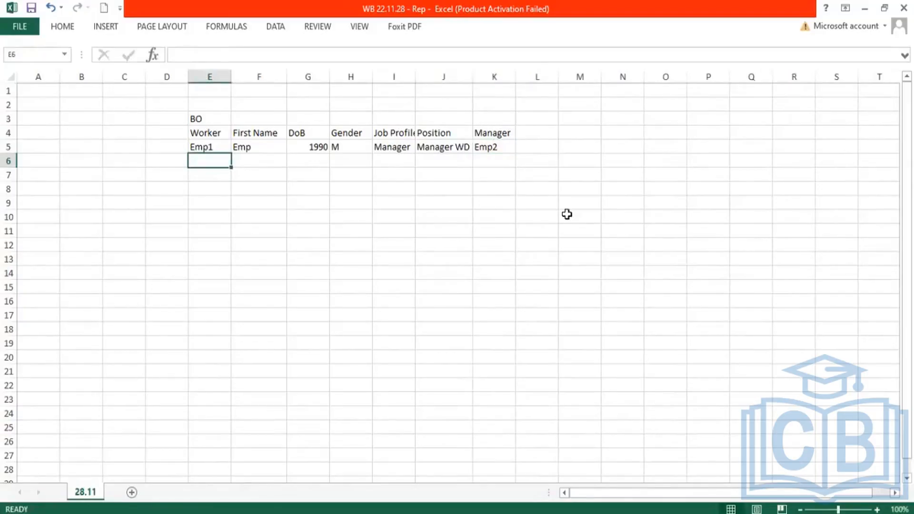
Step: Start a second record in row 6 with worker Emp2, first name Emp, a birth year and gender F
text(Emp2)
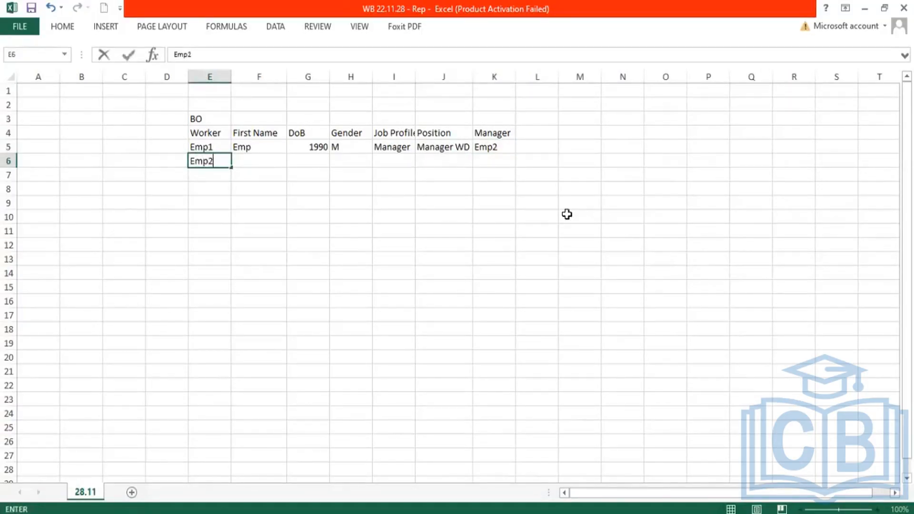
key(Tab)
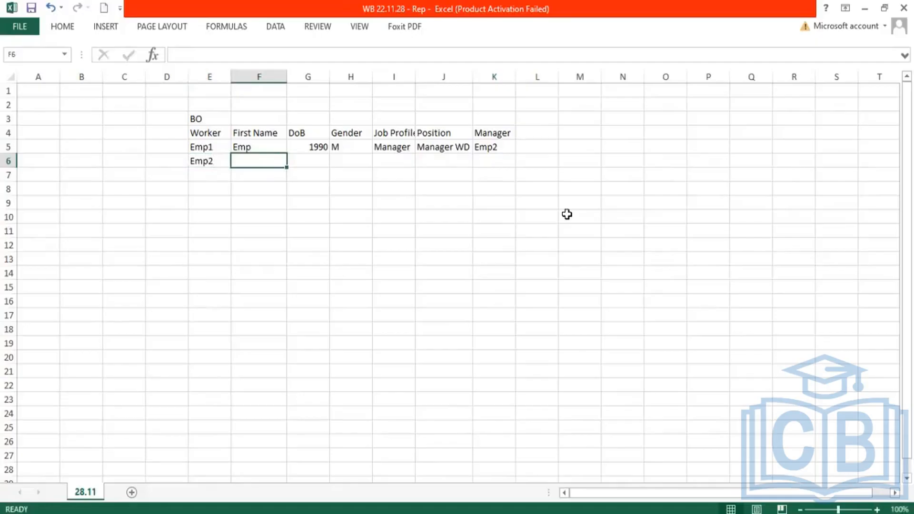
text(Emp)
key(Tab)
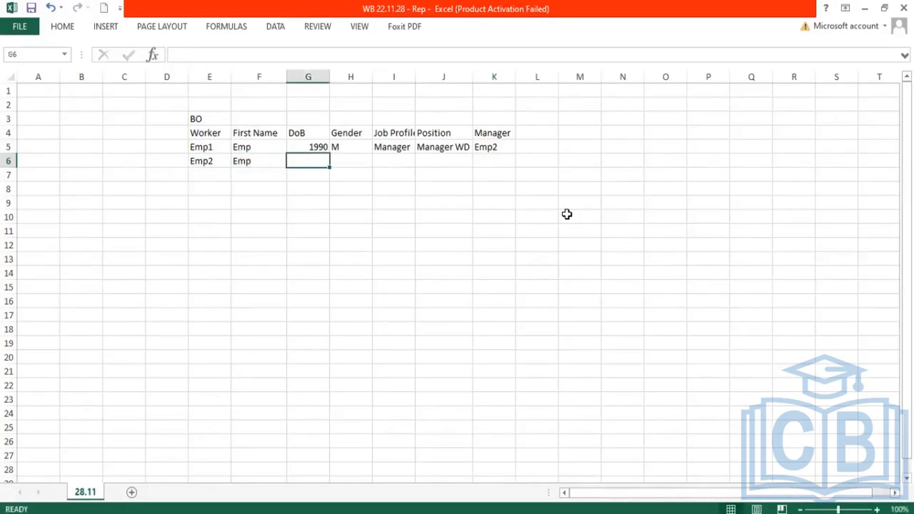
text(1960)
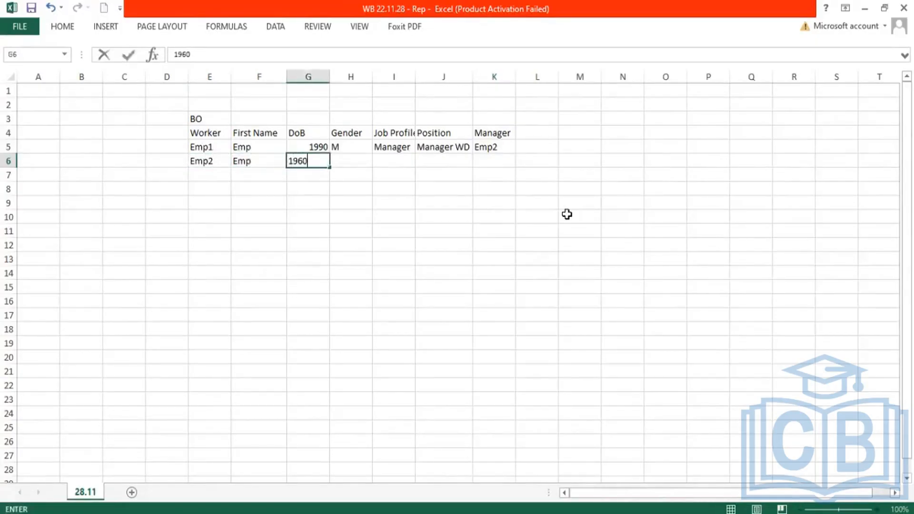
key(ctrl+Return)
key(Tab)
text(F)
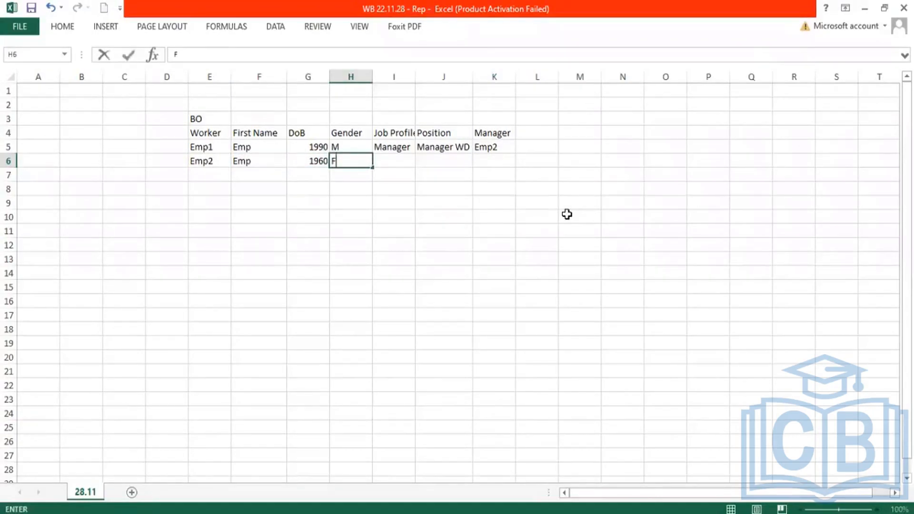
Step: Enter CEO as both the job profile and the position in the Emp2 row
key(Tab)
text(CEO)
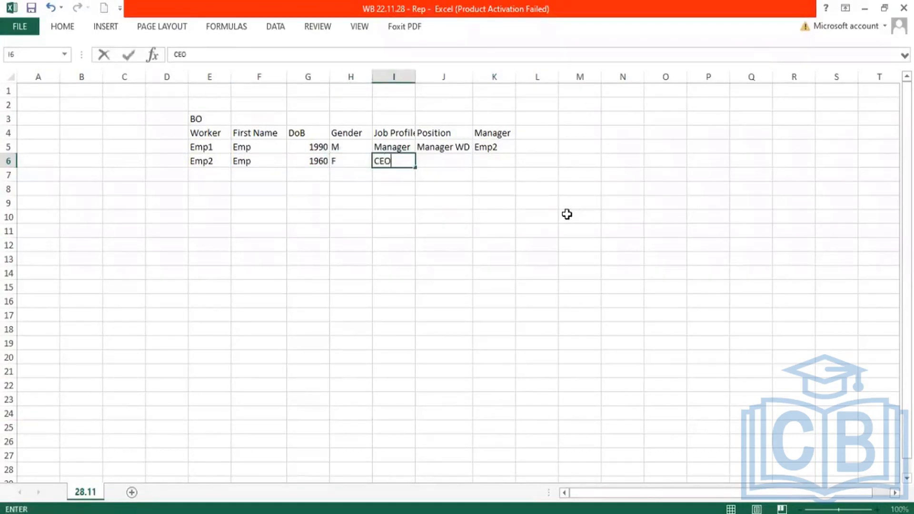
key(Tab)
key(Tab)
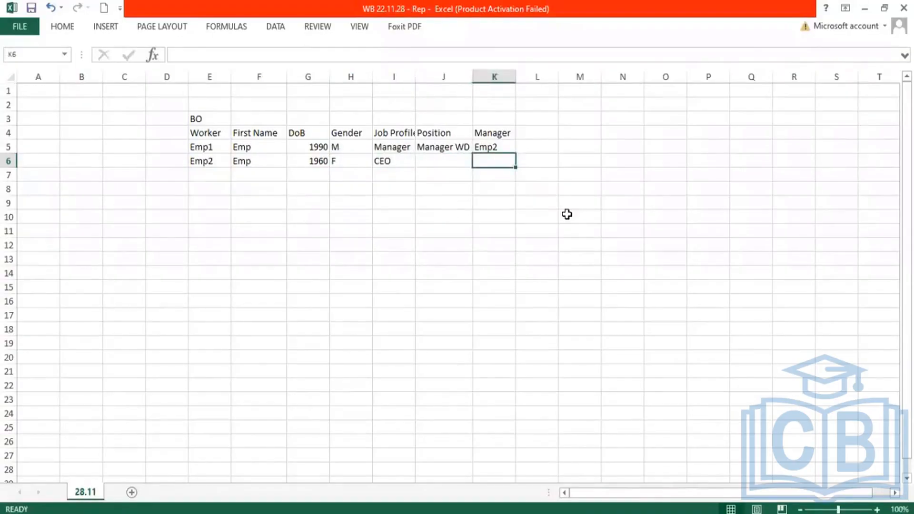
key(shift+Tab)
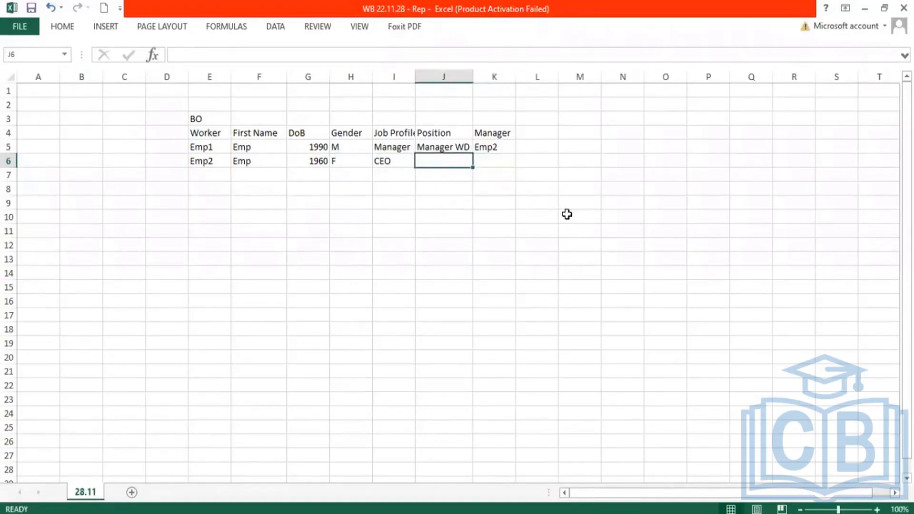
text(CEO)
key(Return)
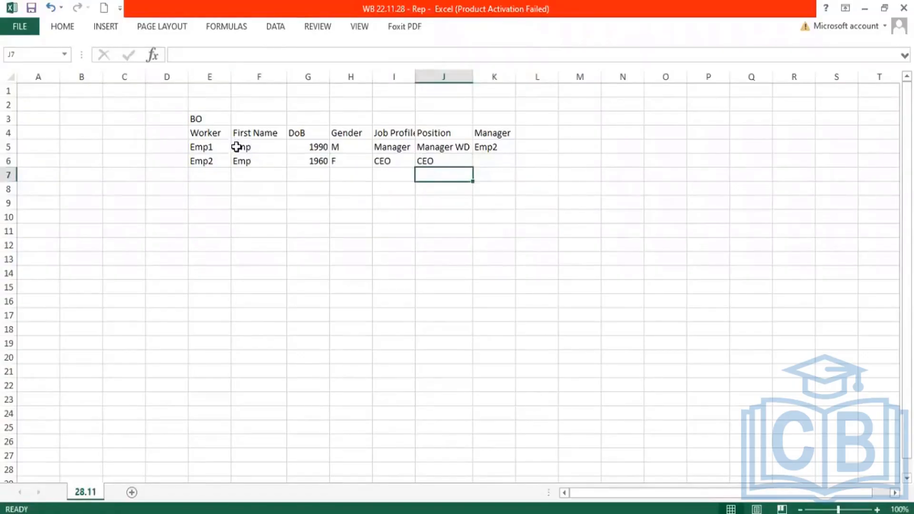
Step: Start a second business object table in row 12 with the headers Position, Title and Status from cell E12
drag(236, 147, 488, 150)
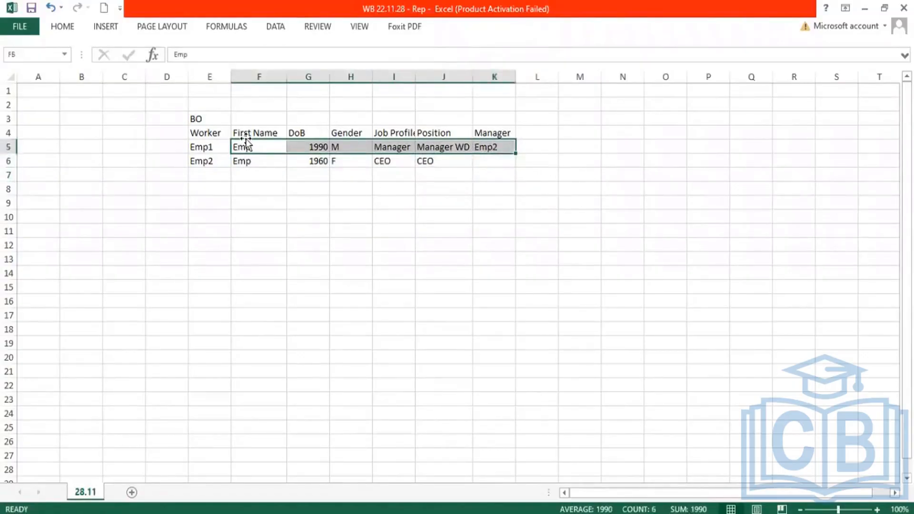
click(215, 143)
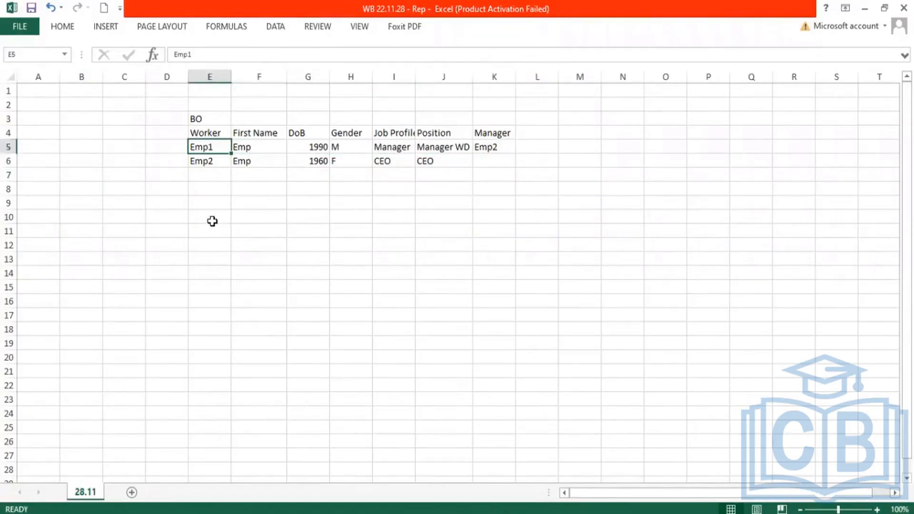
click(209, 244)
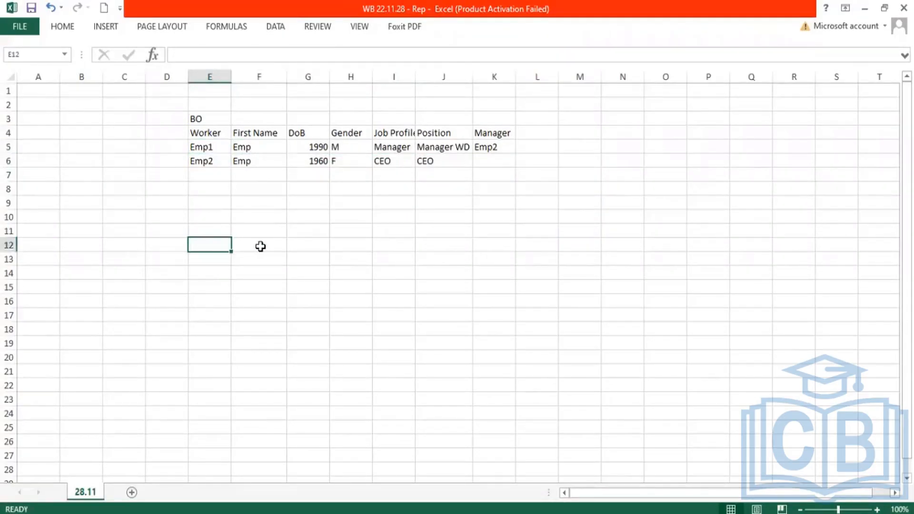
text(Position)
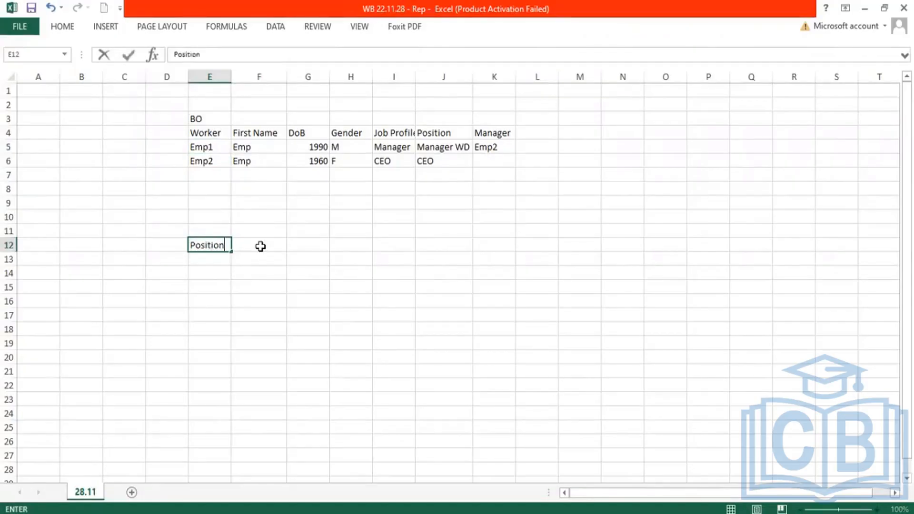
click(260, 246)
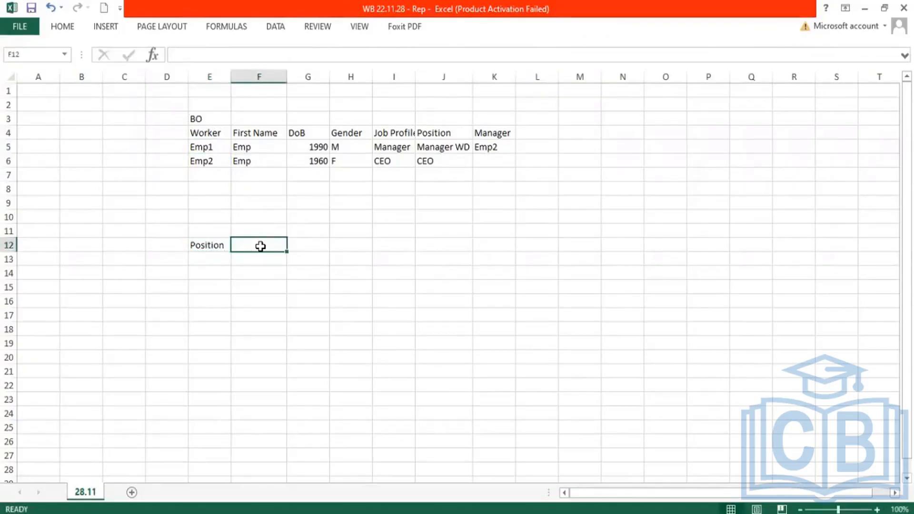
text(Title)
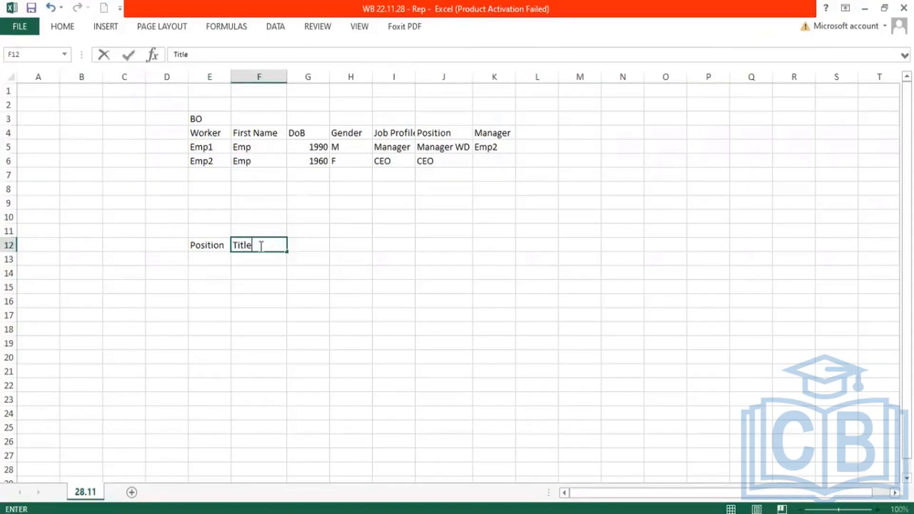
key(Tab)
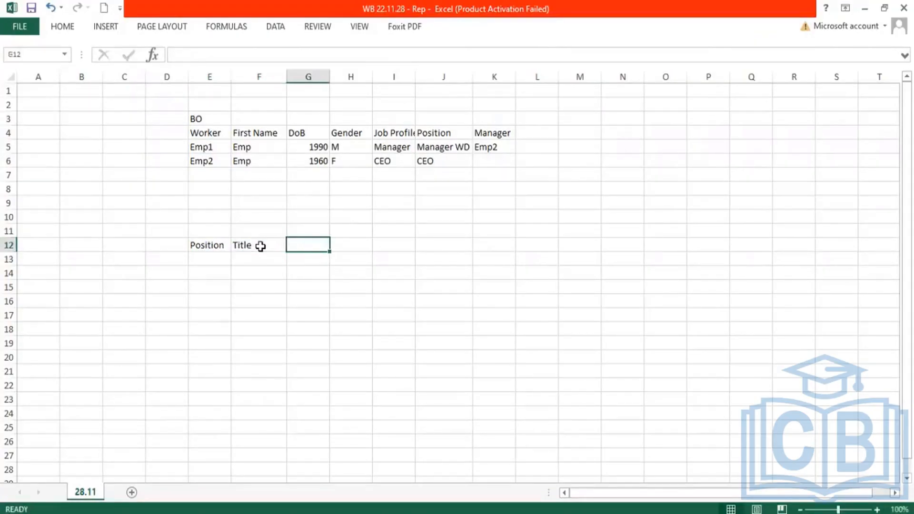
text(Status)
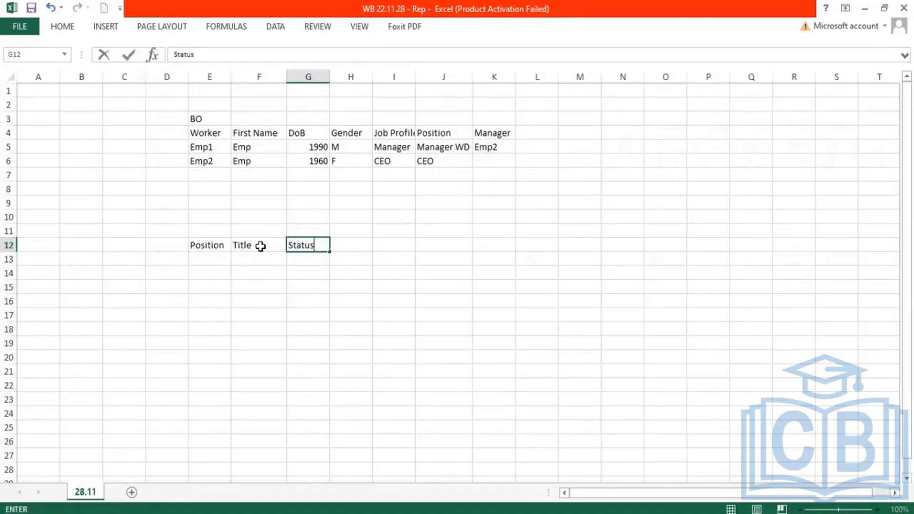
key(Tab)
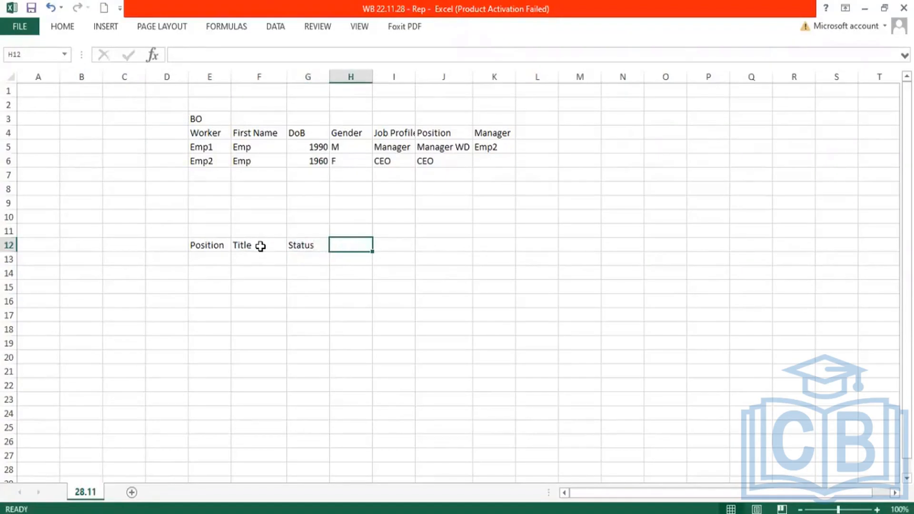
Step: Complete the row 12 headers with Effective, Sup Org and Employee
text(E)
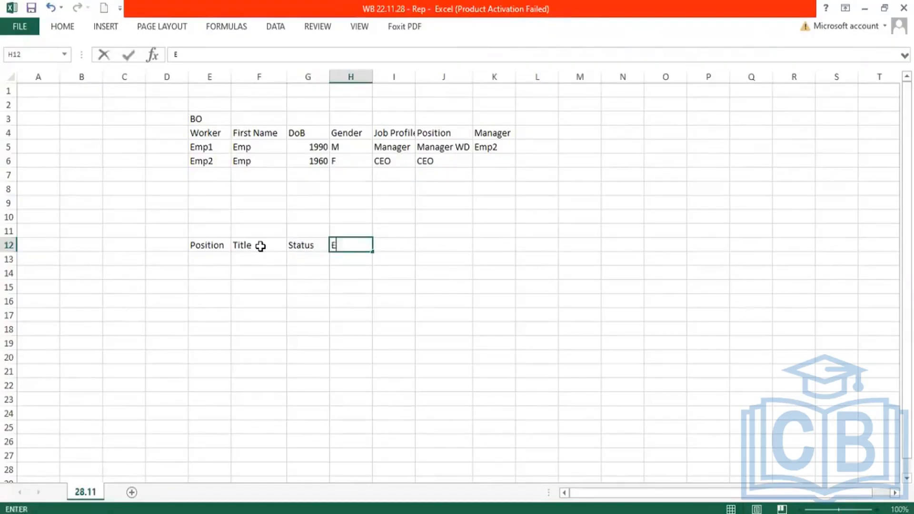
text(ffective)
key(Tab)
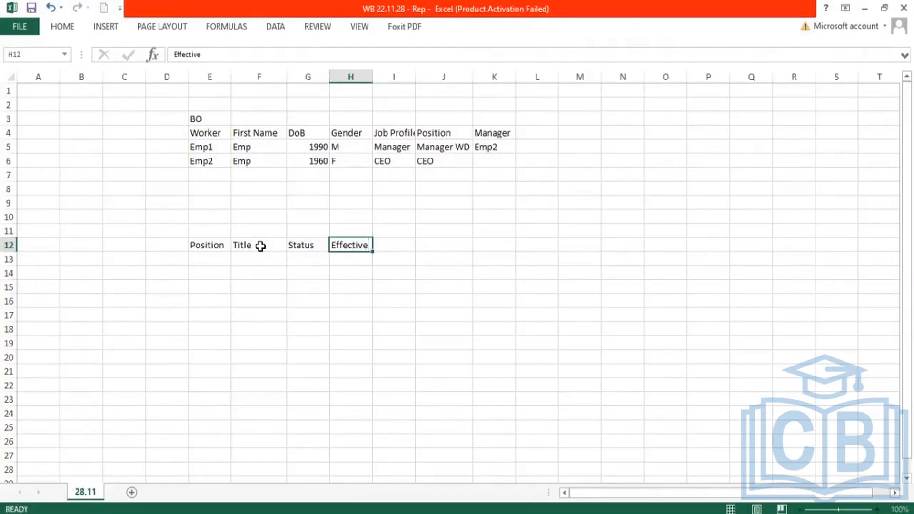
text(S)
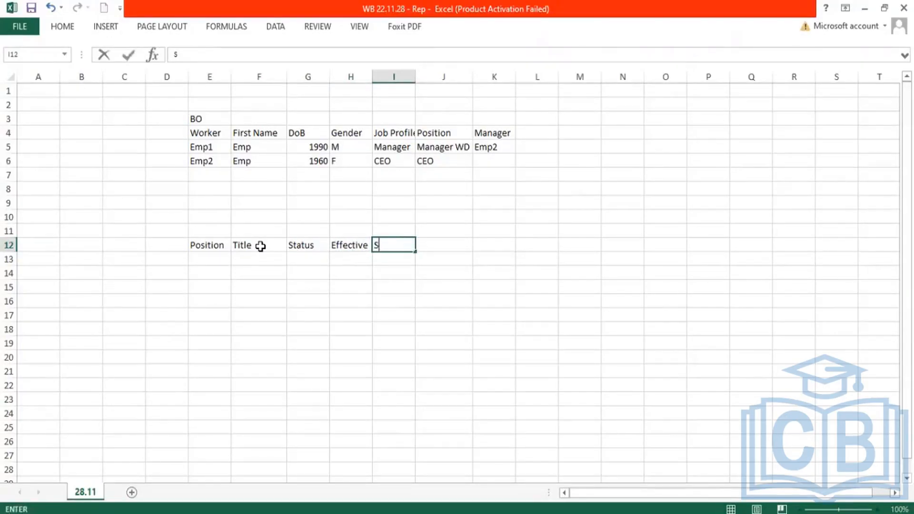
text(up Org)
key(Tab)
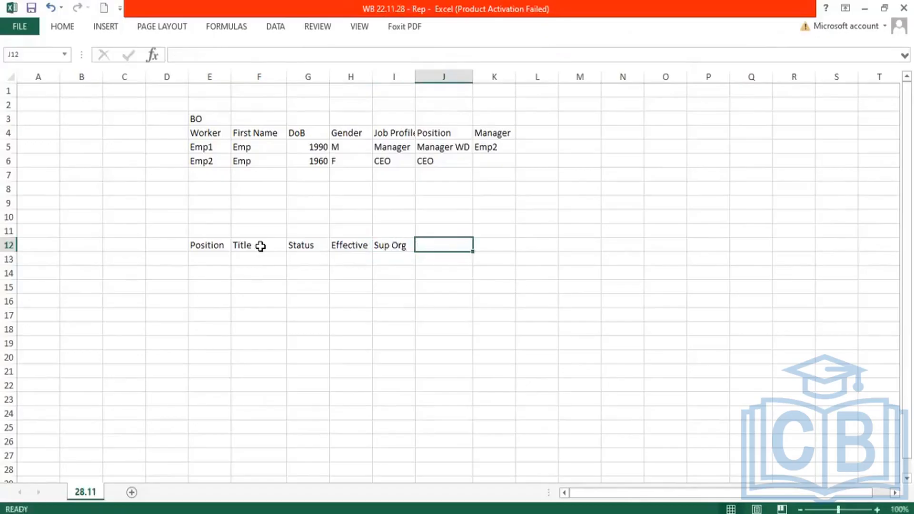
text(Emp)
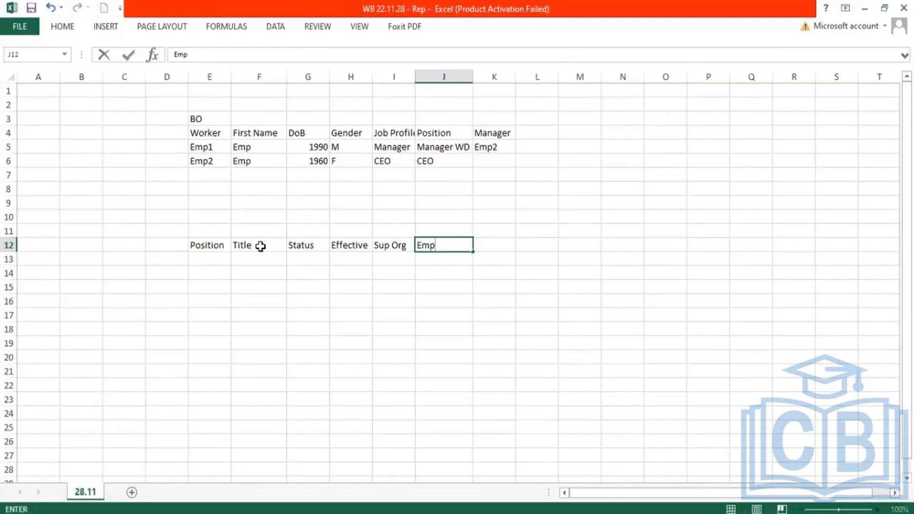
text(loyee)
key(Return)
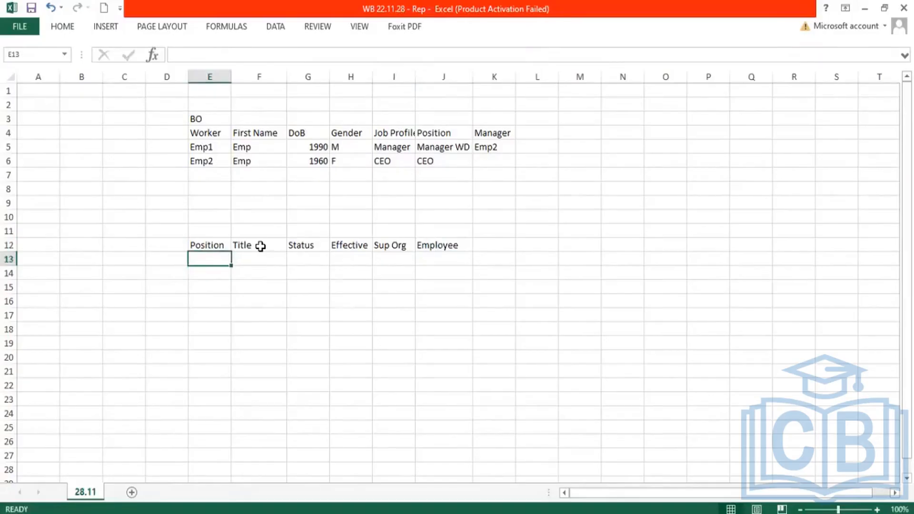
Step: Copy Manager WD from Emp1's record into the Position and Title cells of row 13
click(430, 161)
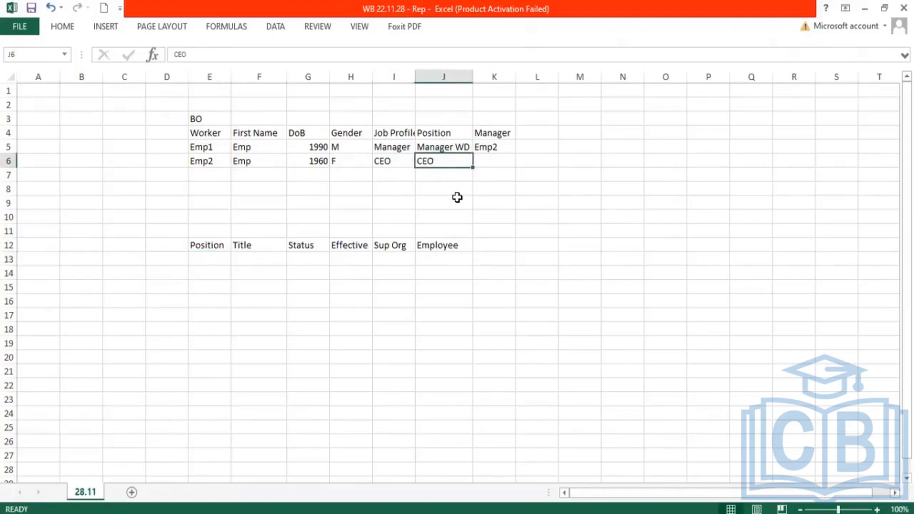
click(437, 145)
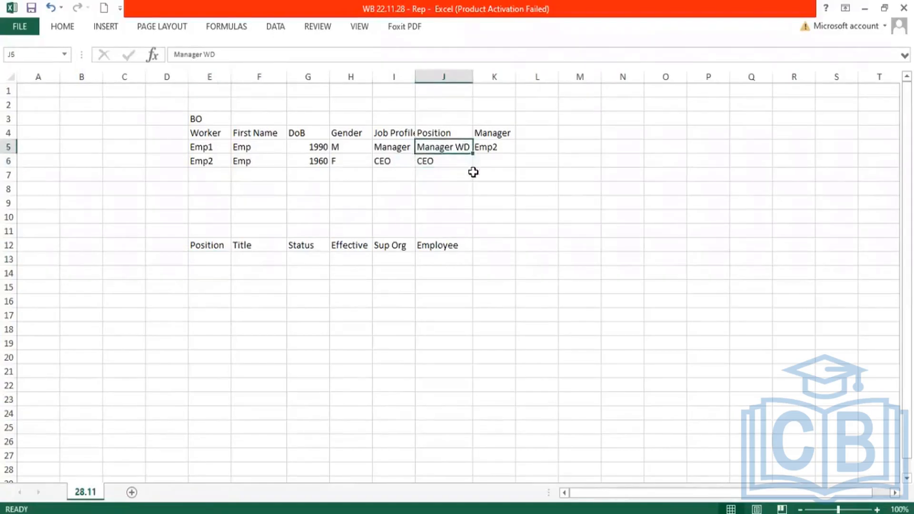
key(ctrl+c)
click(206, 259)
key(ctrl+v)
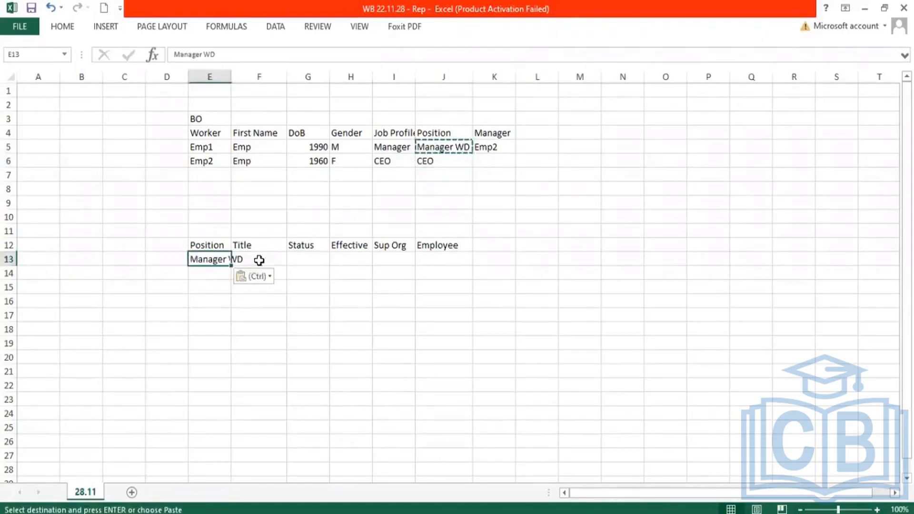
click(259, 260)
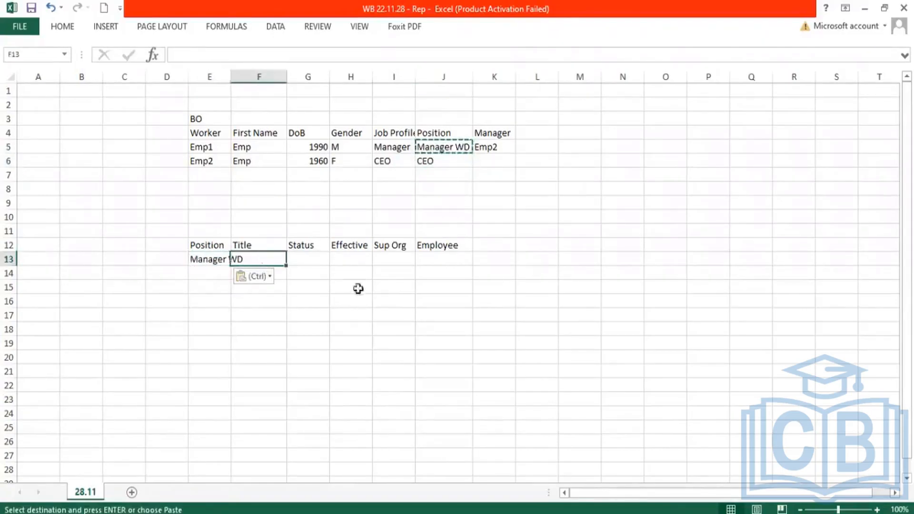
key(ctrl+v)
Step: Enter Filled as the status and 2001 as the effective value for the position in row 13
click(327, 266)
text(Fi)
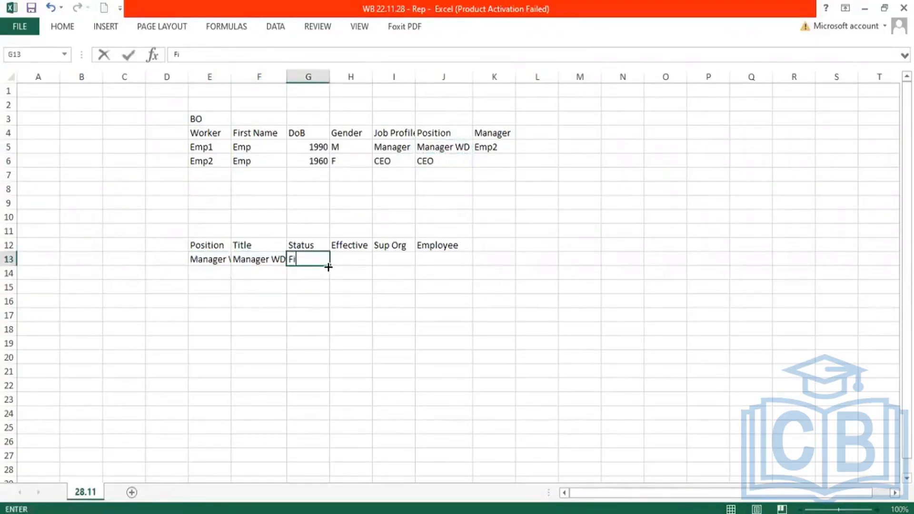
text(lled)
key(Tab)
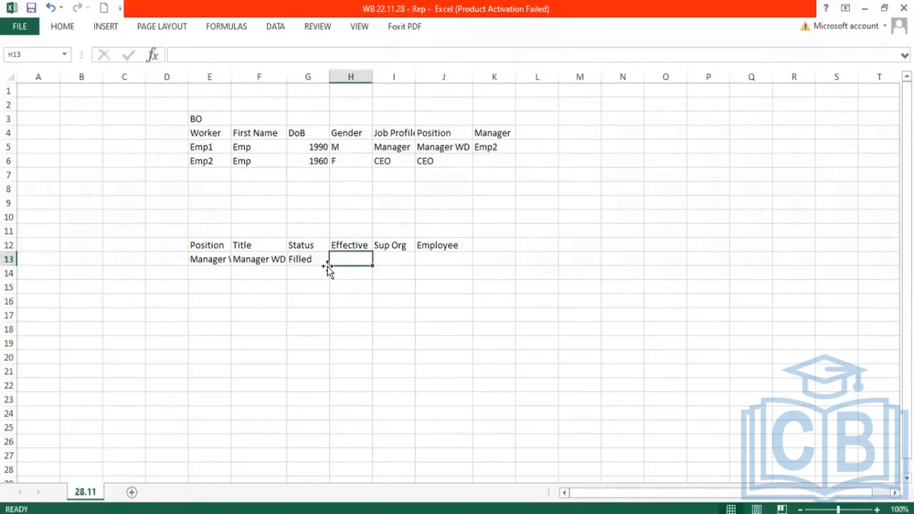
text(2001)
key(Tab)
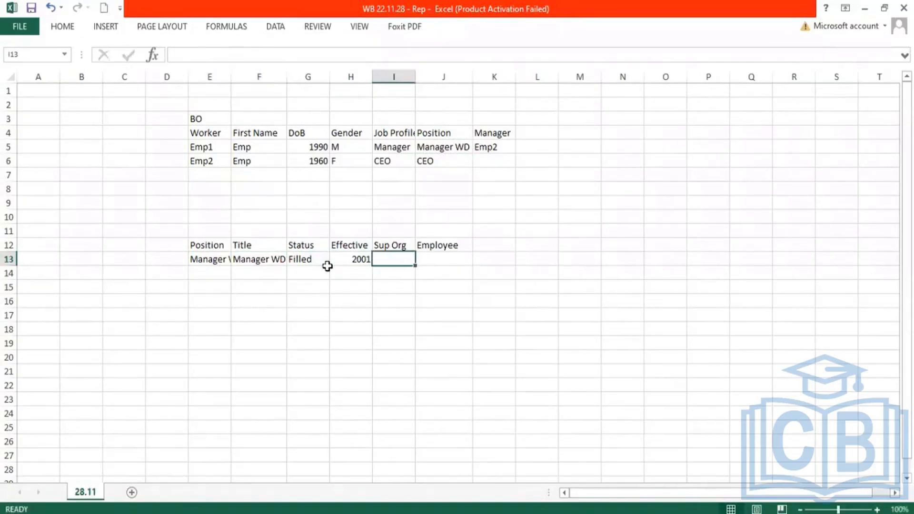
Step: Complete the row 13 record with ABC as the Sup Org and Emp1 as the employee
text(ABC)
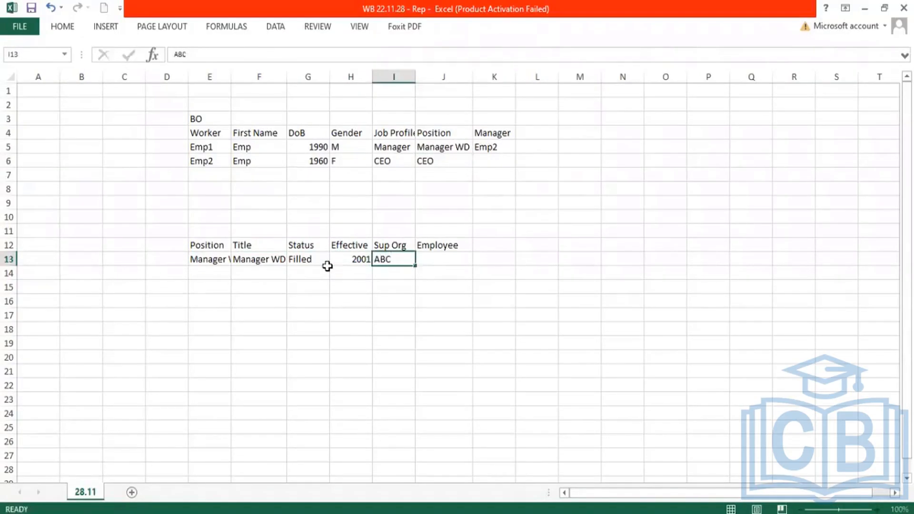
key(Tab)
text(Emp2)
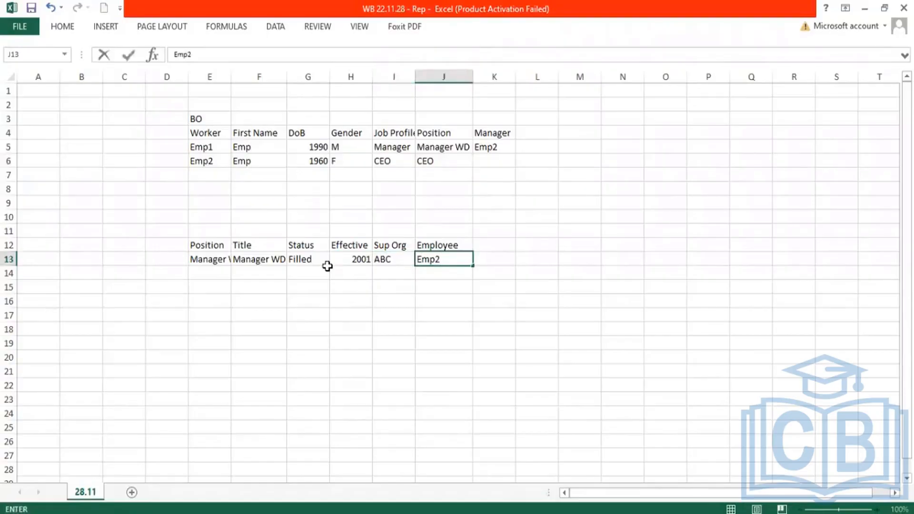
key(BackSpace)
text(1)
key(Return)
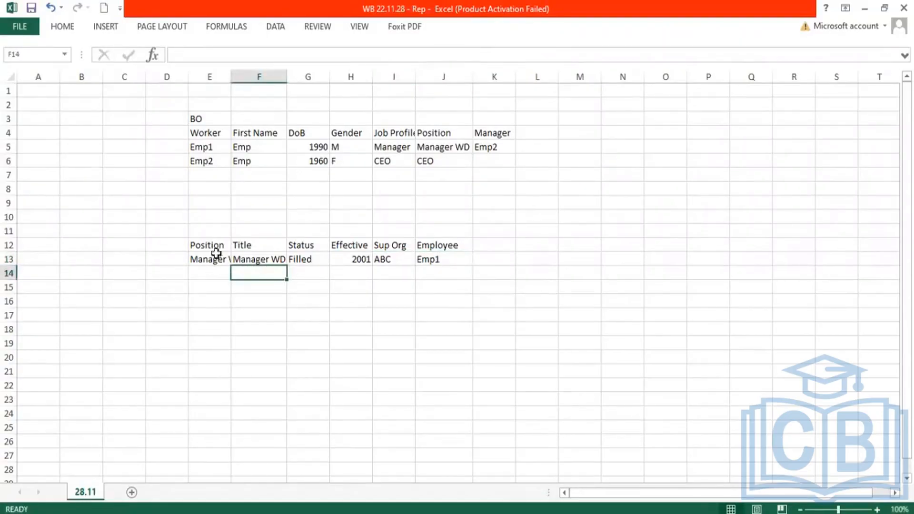
Step: Select the row 12 headers, then switch to the Object Model slide and box "Attributes" and "Organizations, workers, positions"
drag(210, 243, 449, 244)
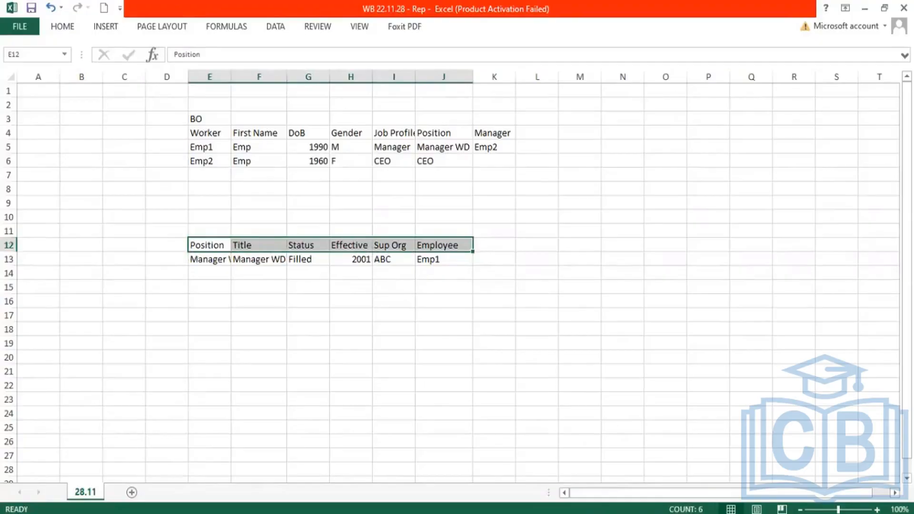
key(alt+Tab)
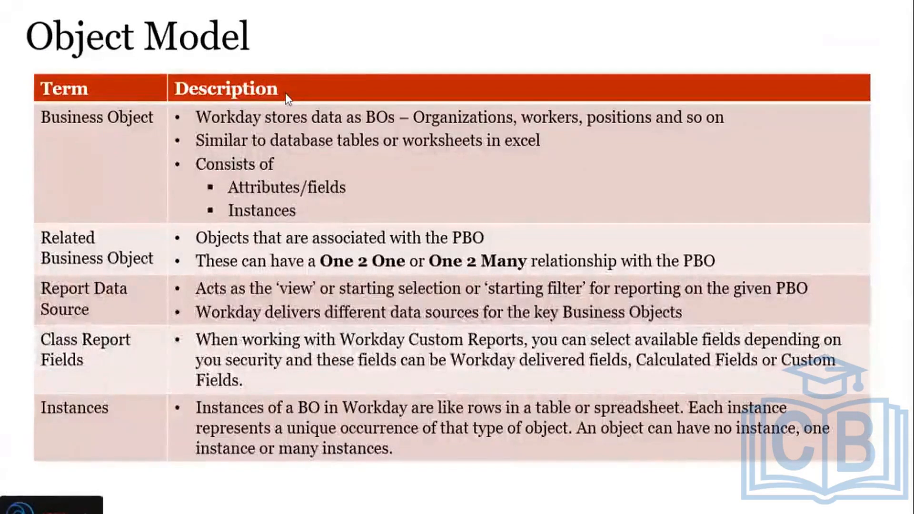
drag(226, 172, 304, 197)
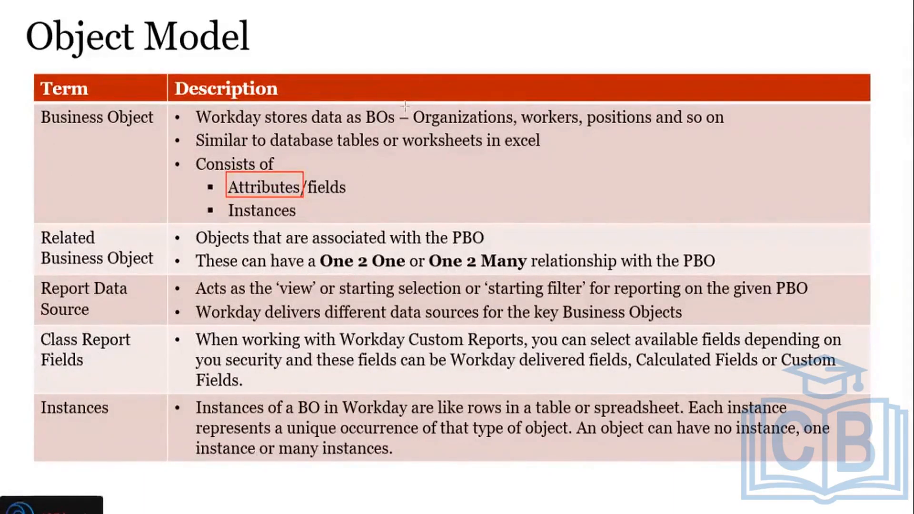
drag(406, 104, 663, 134)
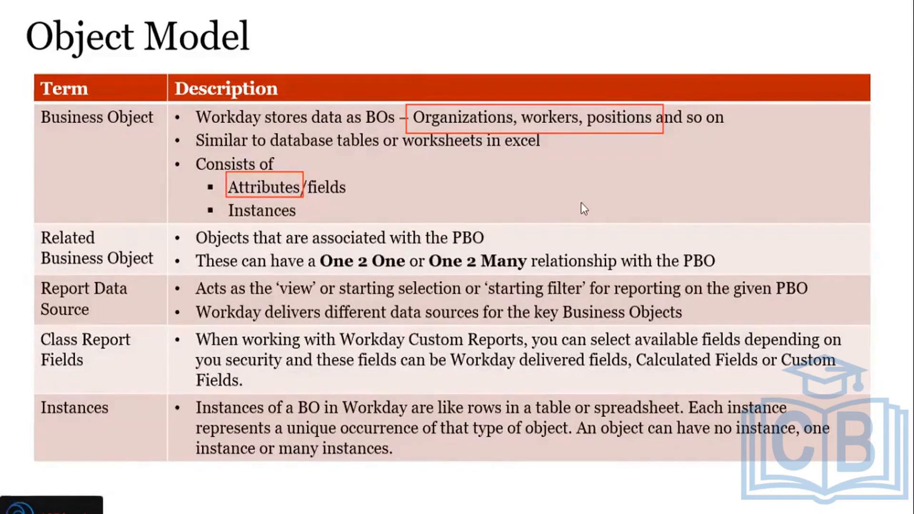
Step: Switch to Workday and search for the Worker business object with "bo: worker"
key(alt+Tab)
key(alt+Tab)
key(alt+Tab)
key(alt+Tab)
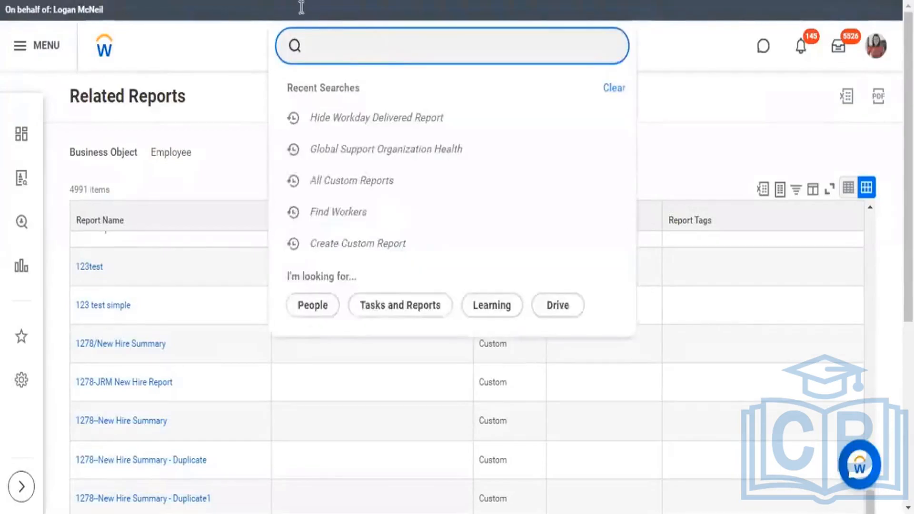
text(bo)
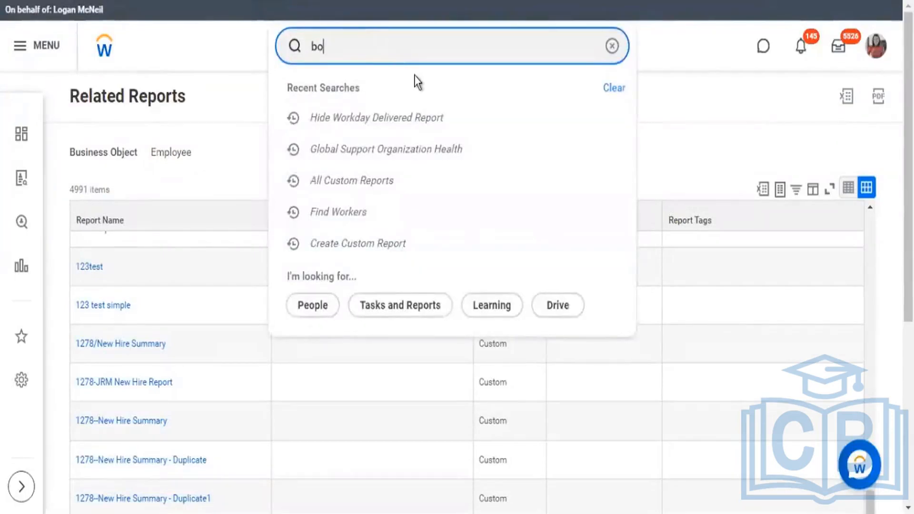
text(:)
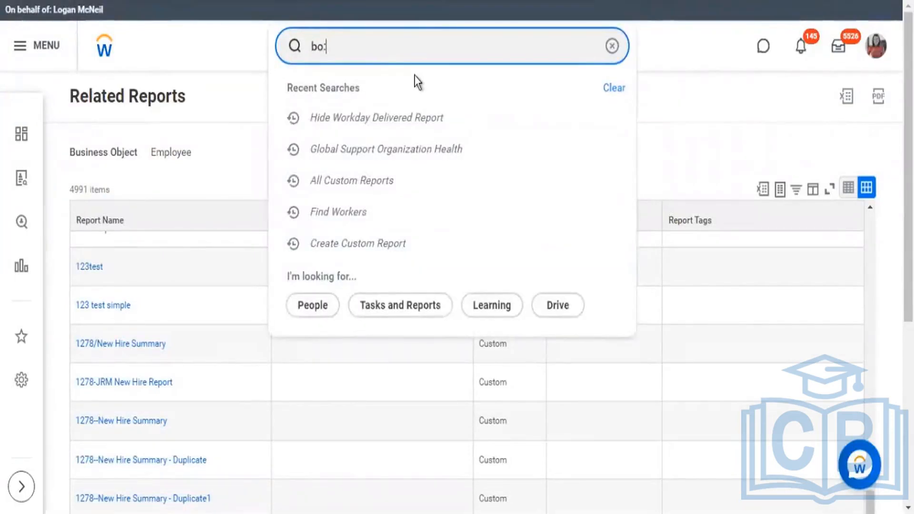
text( worker)
key(Return)
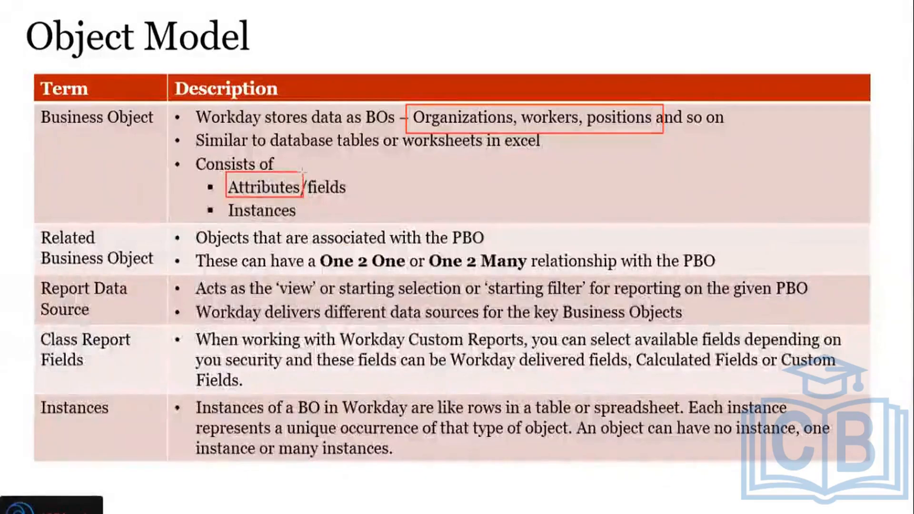
Step: Box the word "fields" on the Object Model slide and switch back to the Excel workbook
mouse_move(303, 171)
mouse_down()
mouse_move(332, 175)
mouse_move(358, 201)
mouse_up()
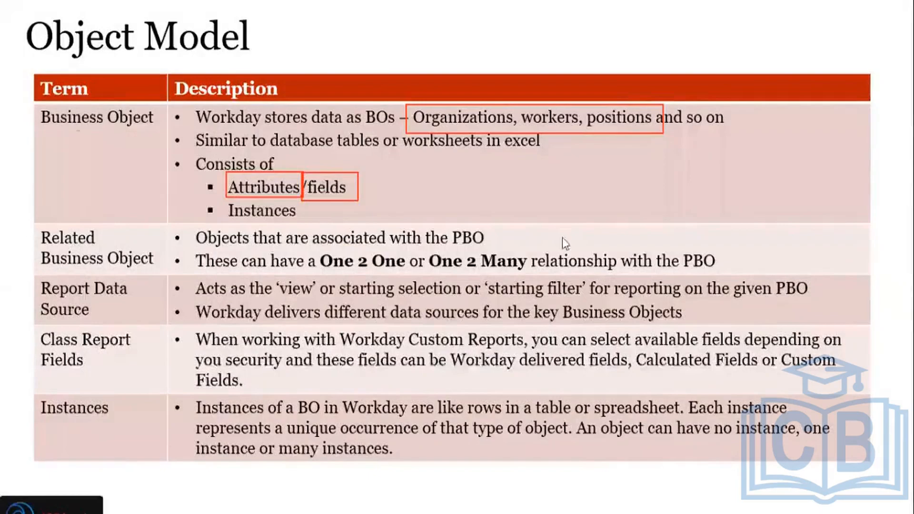
key(alt+Tab)
key(alt+Tab)
key(alt+Tab)
key(alt+Tab)
key(alt+Tab)
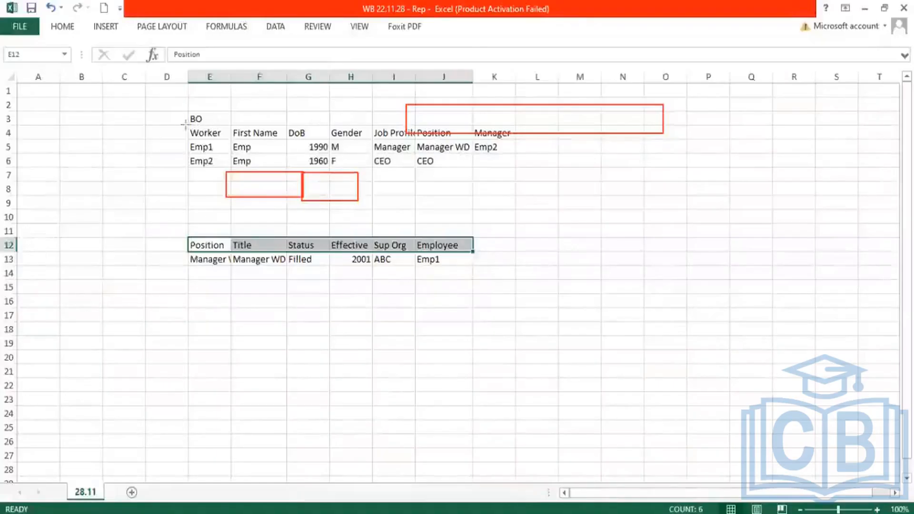
Step: Box the Worker header and the First Name to Manager headers in row 4, then clear all annotations
mouse_move(185, 124)
mouse_down()
mouse_move(232, 142)
mouse_move(504, 150)
mouse_move(512, 140)
mouse_up()
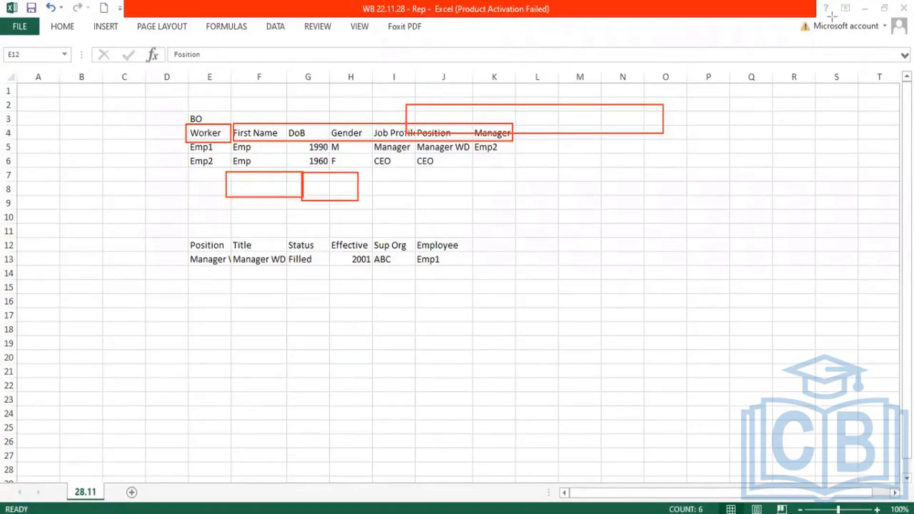
click(613, 88)
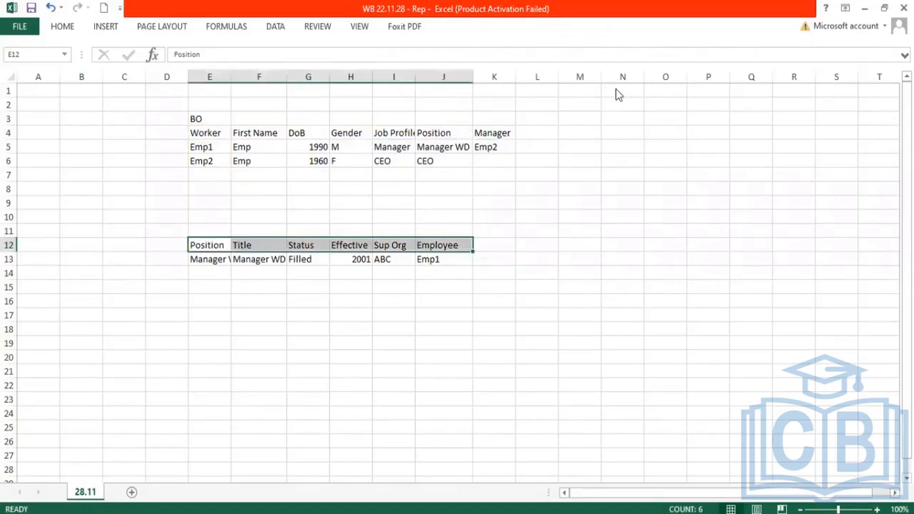
Step: Switch to Workday and highlight the "Workday Delivered" source of the (Active) Relocation Long Term and Short Term Areas fields
key(alt+Tab)
key(alt+Tab)
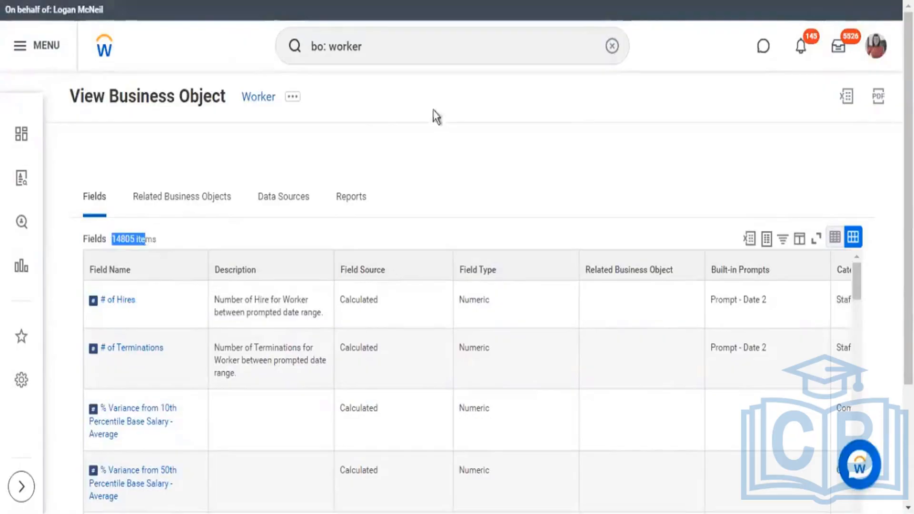
scroll(695, 291, down, 2)
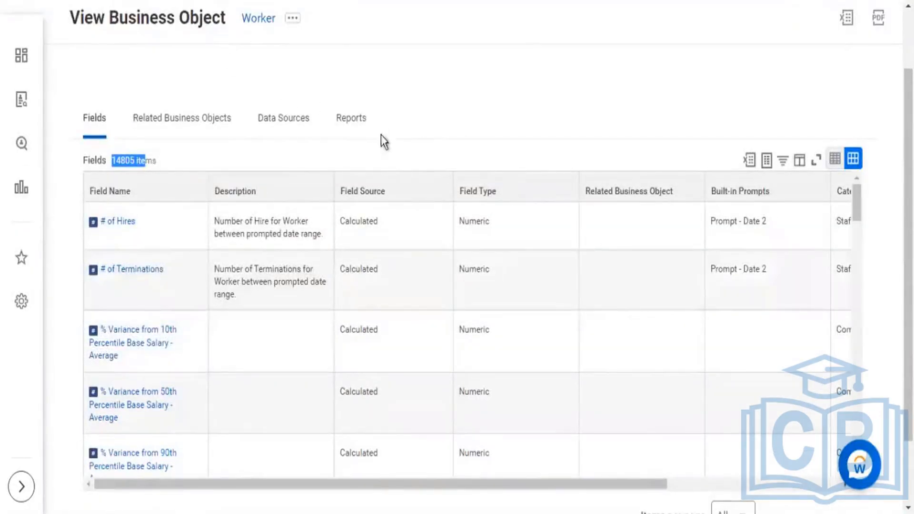
scroll(484, 240, down, 5)
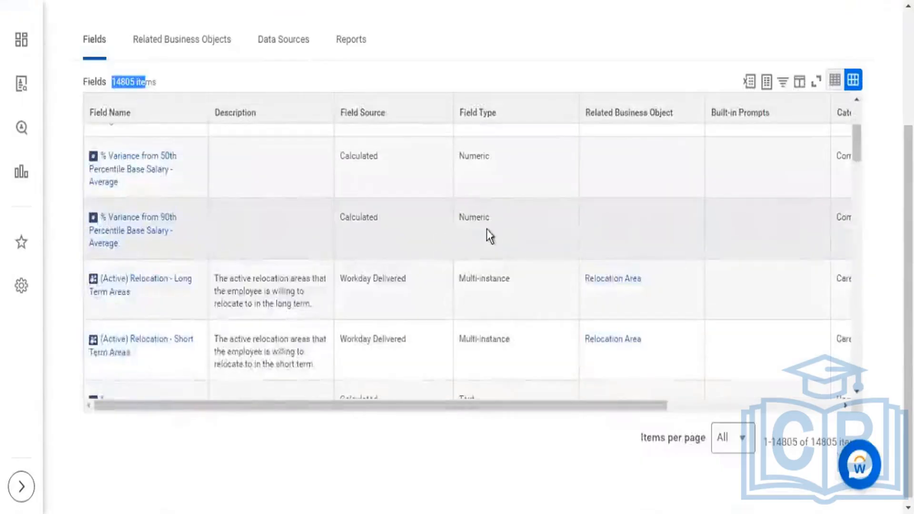
scroll(351, 273, down, 2)
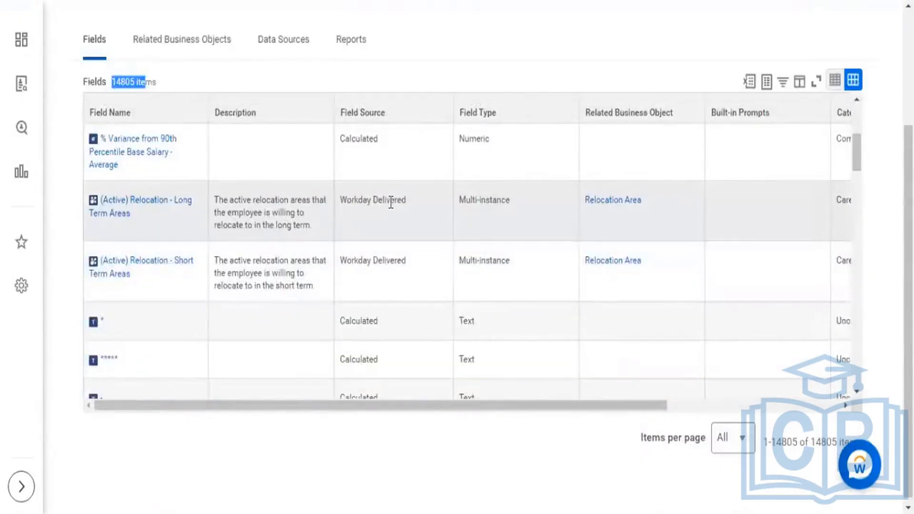
drag(391, 203, 340, 201)
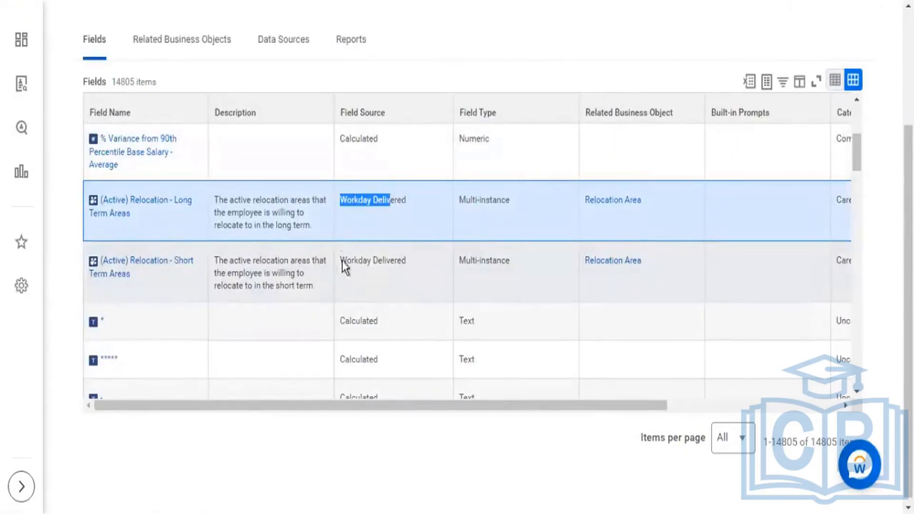
drag(342, 262, 390, 262)
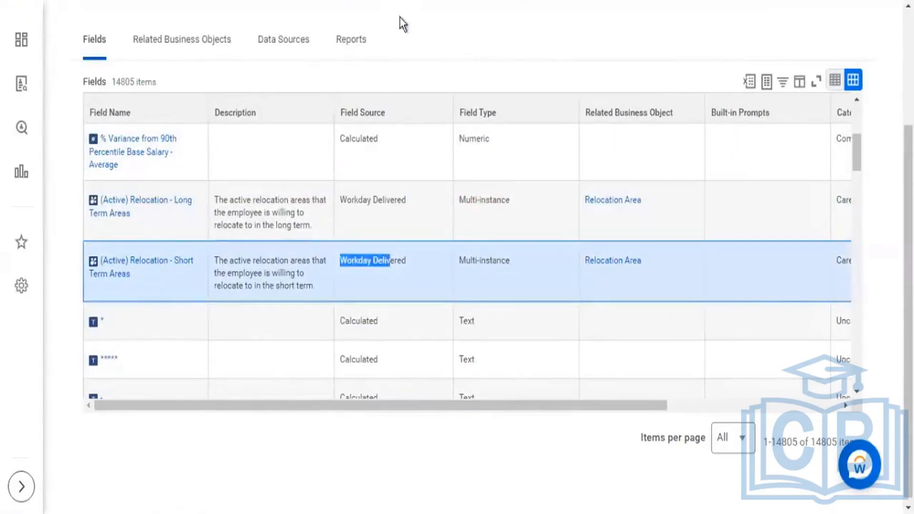
scroll(305, 52, up, 3)
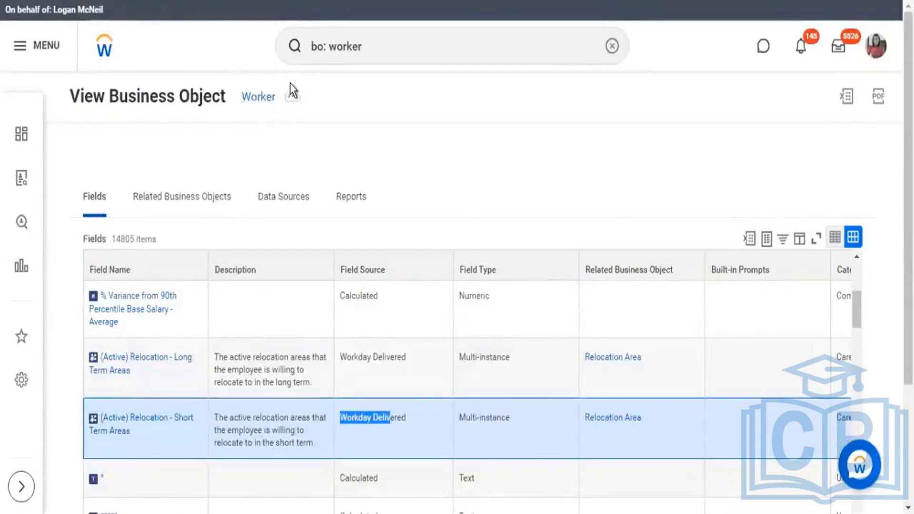
scroll(414, 276, down, 2)
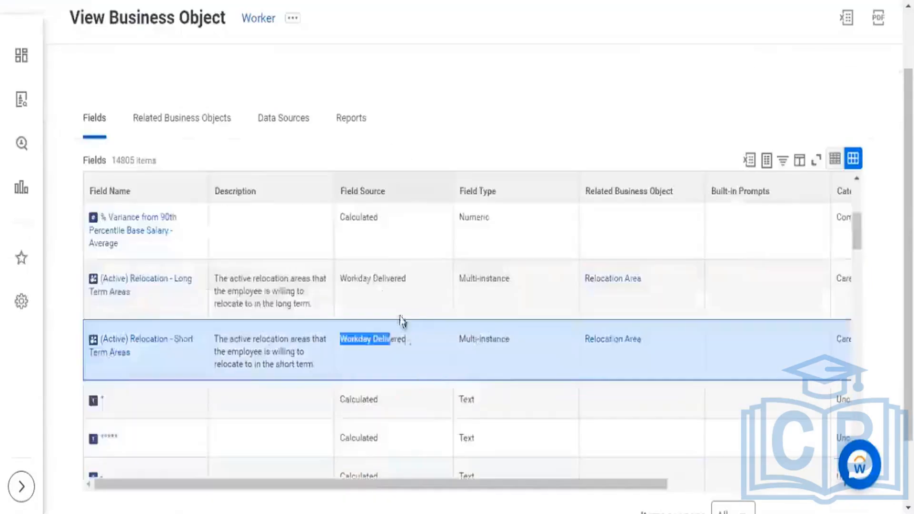
drag(339, 278, 399, 278)
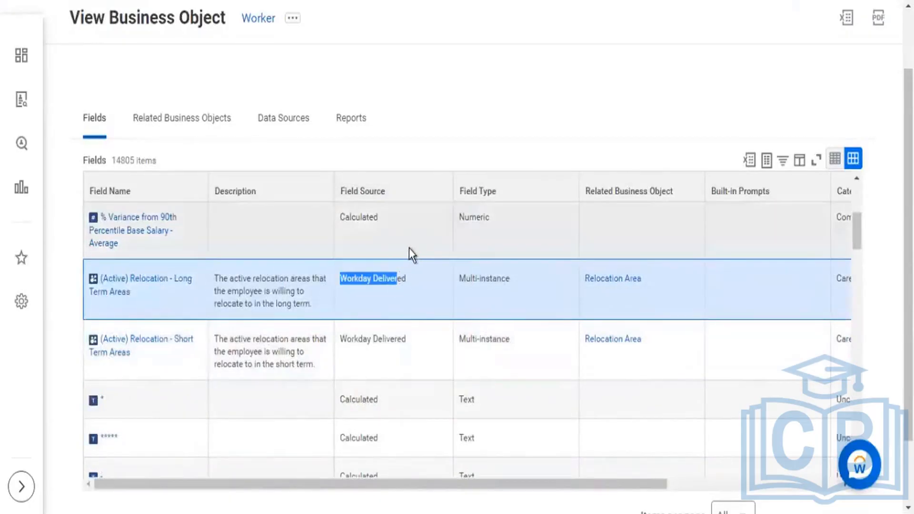
Step: Highlight the "Calculated" source of the % Variance from 10th Percentile and "*" fields, and look through the following calculated fields
scroll(410, 250, up, 4)
drag(340, 251, 369, 245)
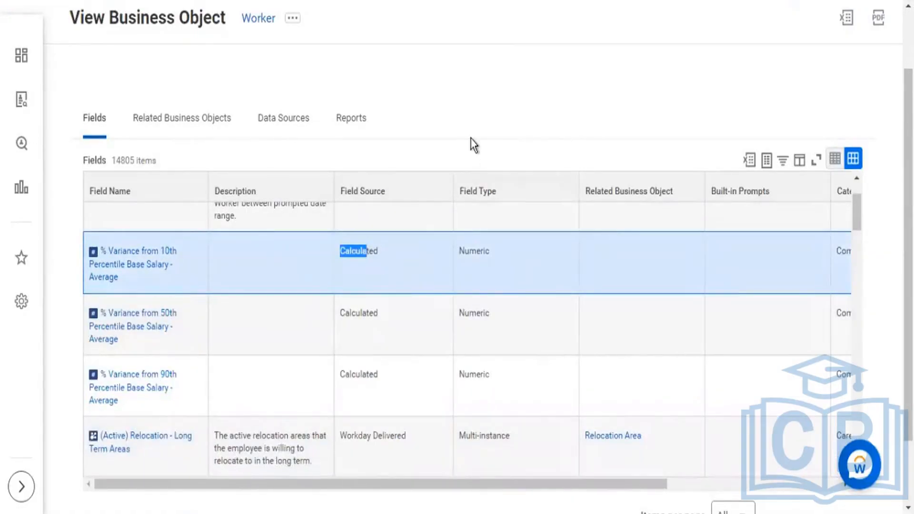
scroll(471, 139, down, 2)
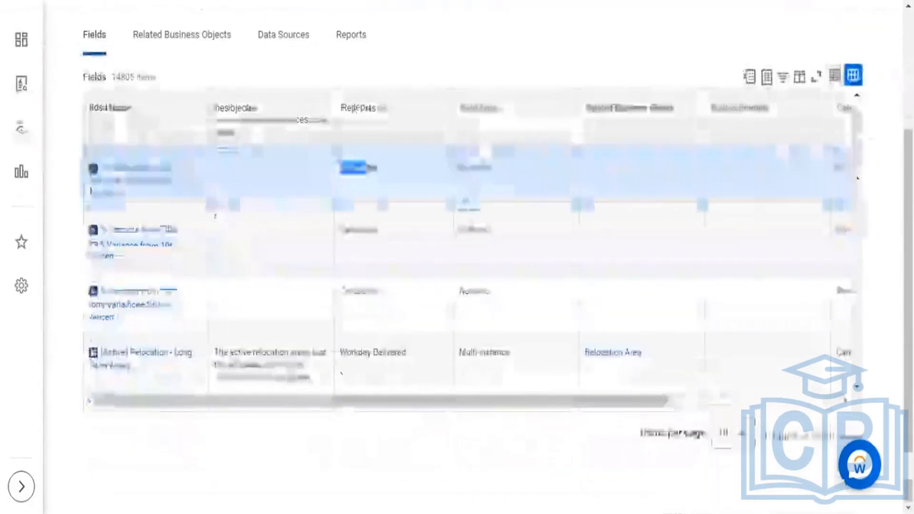
scroll(466, 189, down, 5)
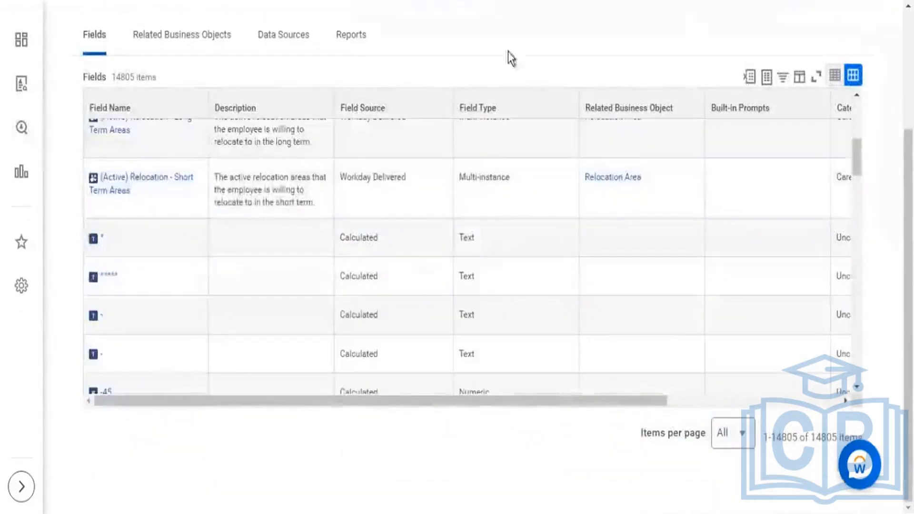
drag(345, 238, 363, 238)
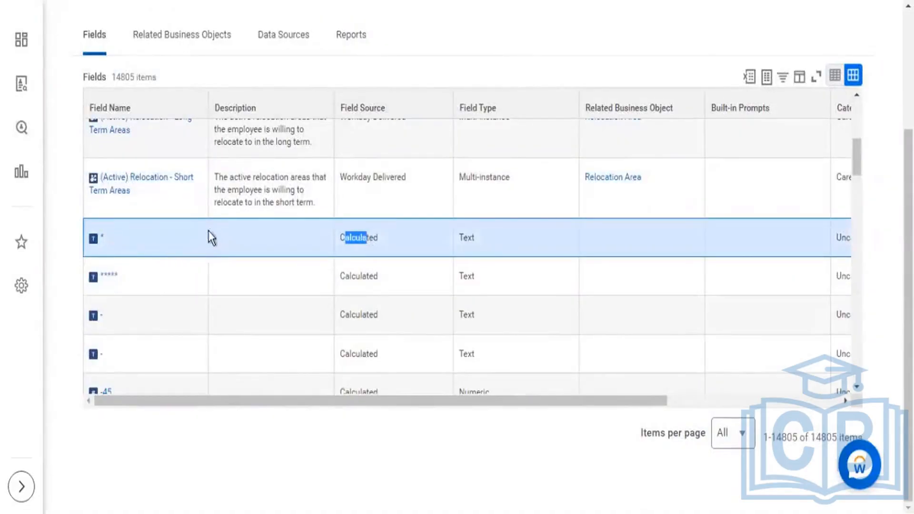
scroll(347, 298, down, 5)
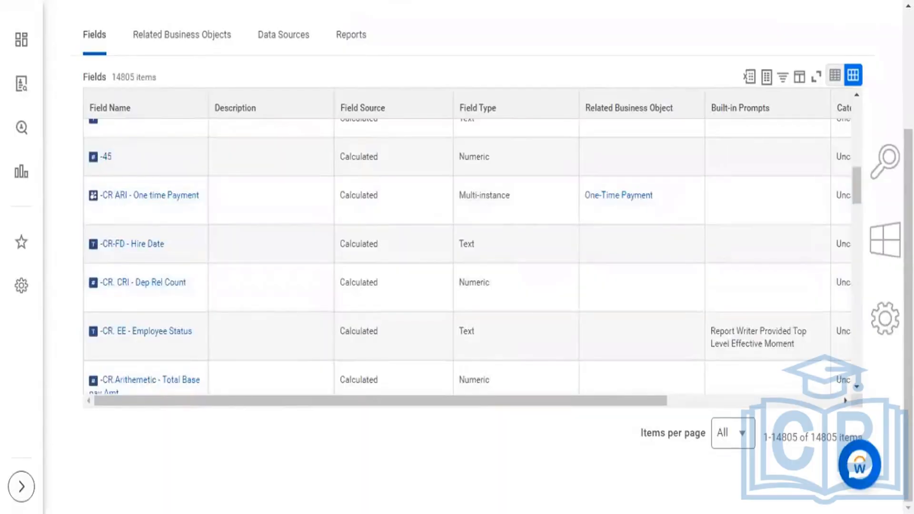
Step: Switch to the Object Model slide and box "Instances" in the Business Object description
key(alt+Tab)
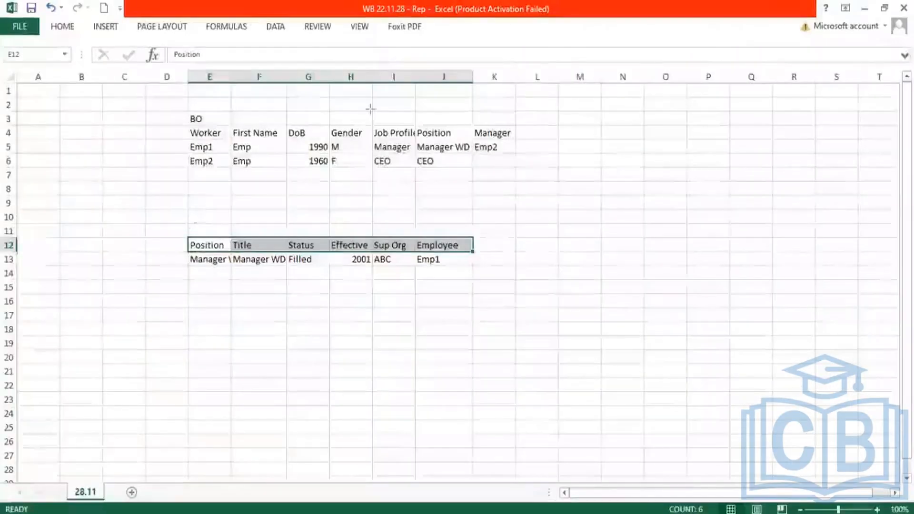
key(alt+Tab)
key(alt+Tab)
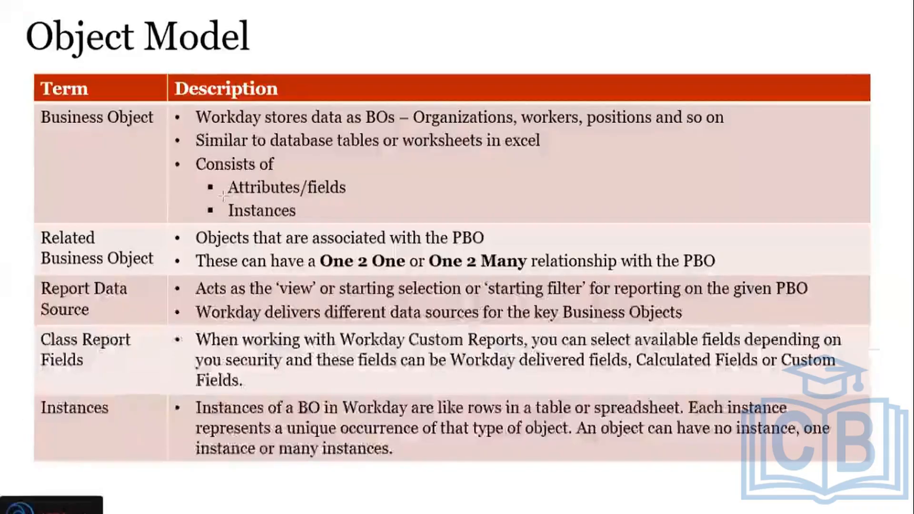
drag(223, 195, 310, 222)
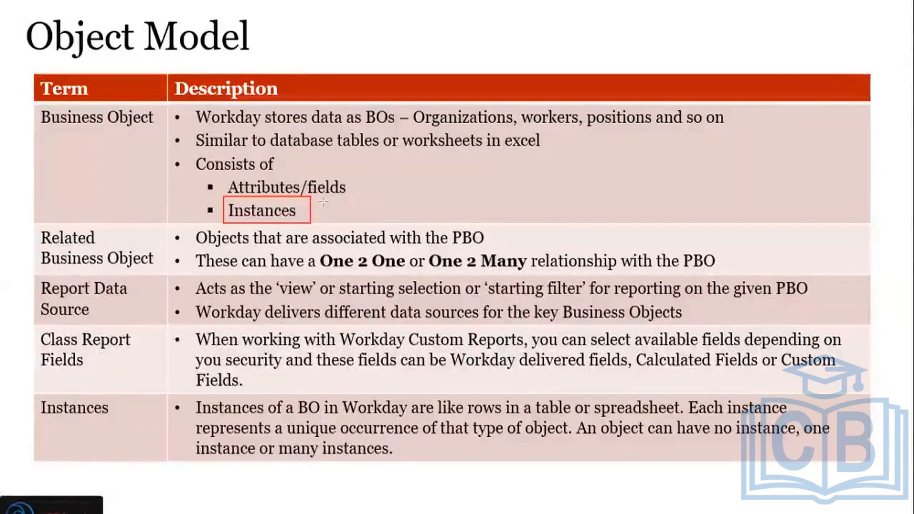
Step: Switch back to the Excel workbook and draw separate boxes around the Emp1 and Emp2 rows of the Worker table
key(alt+Tab)
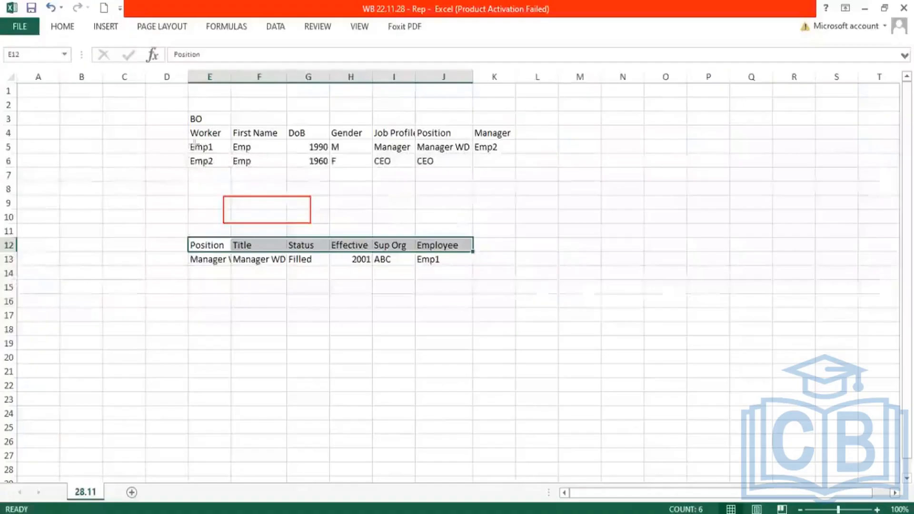
drag(188, 139, 289, 157)
drag(356, 164, 514, 153)
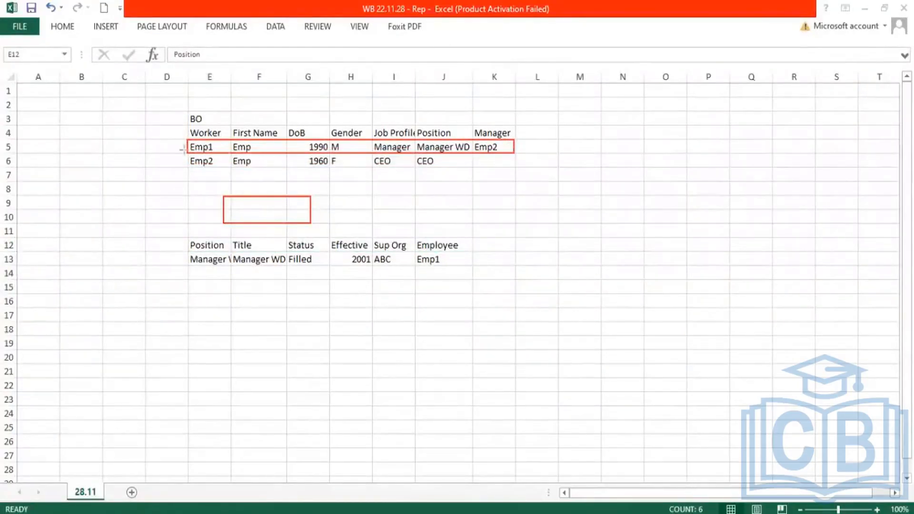
mouse_move(187, 152)
mouse_down()
mouse_move(357, 170)
mouse_move(515, 169)
mouse_up()
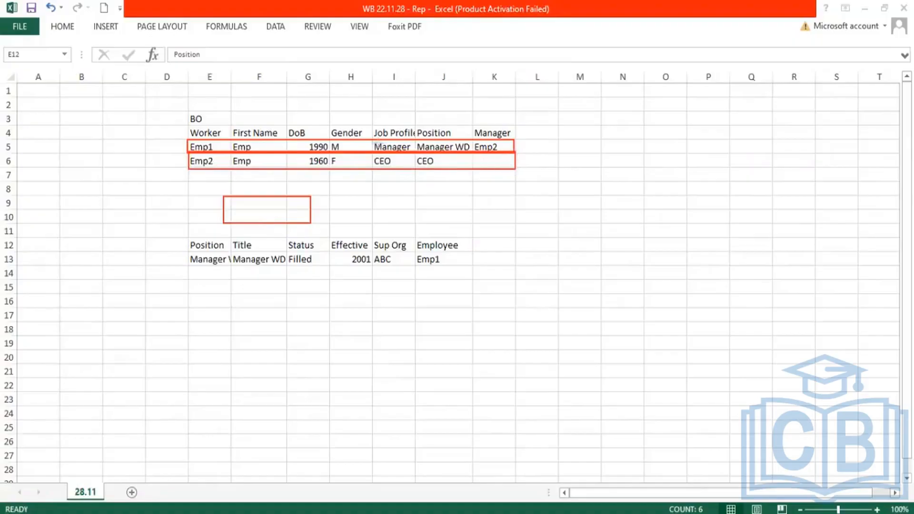
Step: Box the Worker and Position headers, the row 13 record and the whole Worker table, then clear all annotations
drag(188, 125, 230, 140)
mouse_move(187, 237)
mouse_down()
mouse_move(235, 252)
mouse_move(455, 270)
mouse_up()
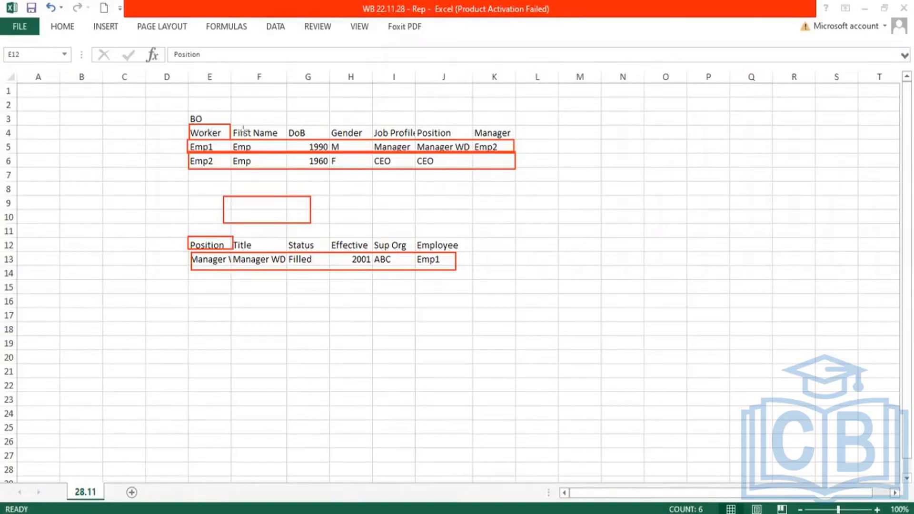
drag(173, 105, 528, 193)
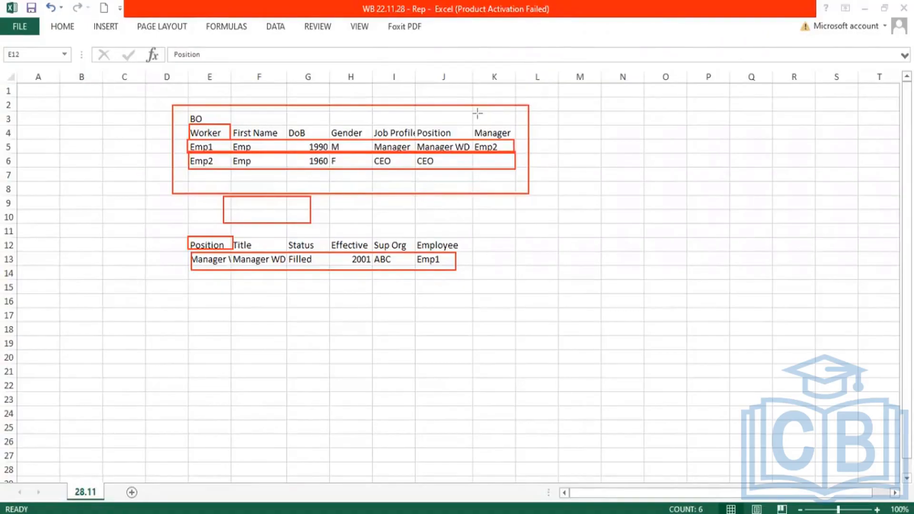
key(e)
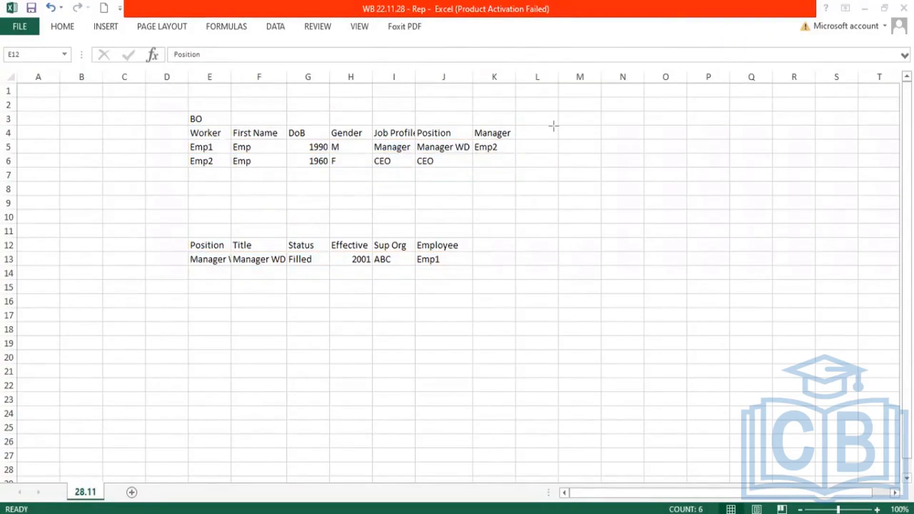
Step: Switch to the Object Model slide and box the term "Business Object"
key(alt+Tab)
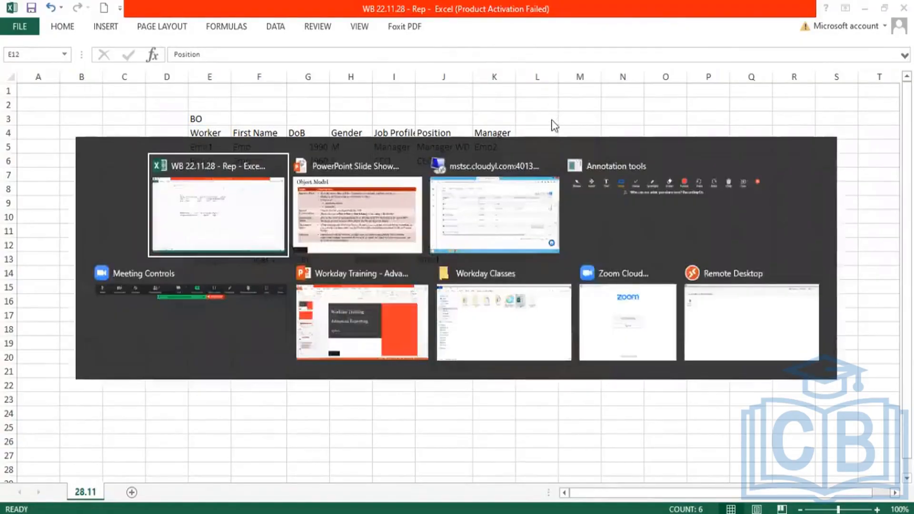
key(alt+Tab)
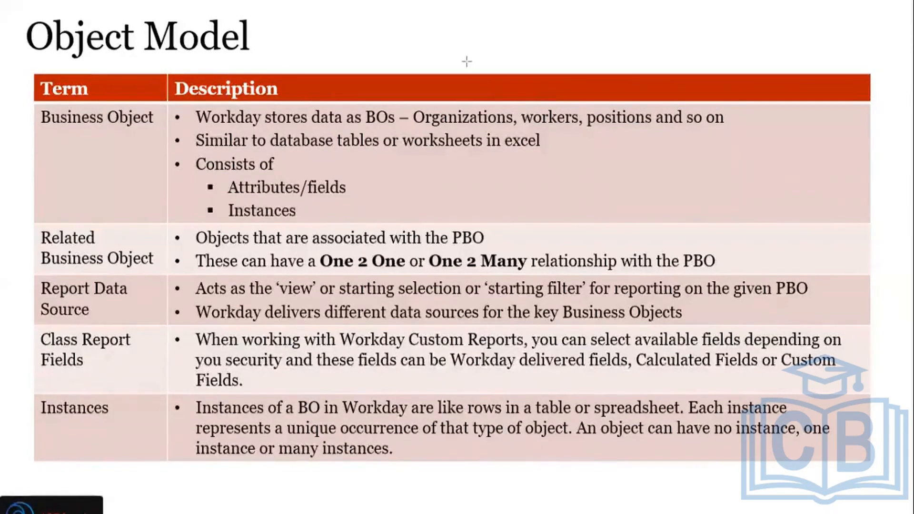
drag(41, 105, 162, 138)
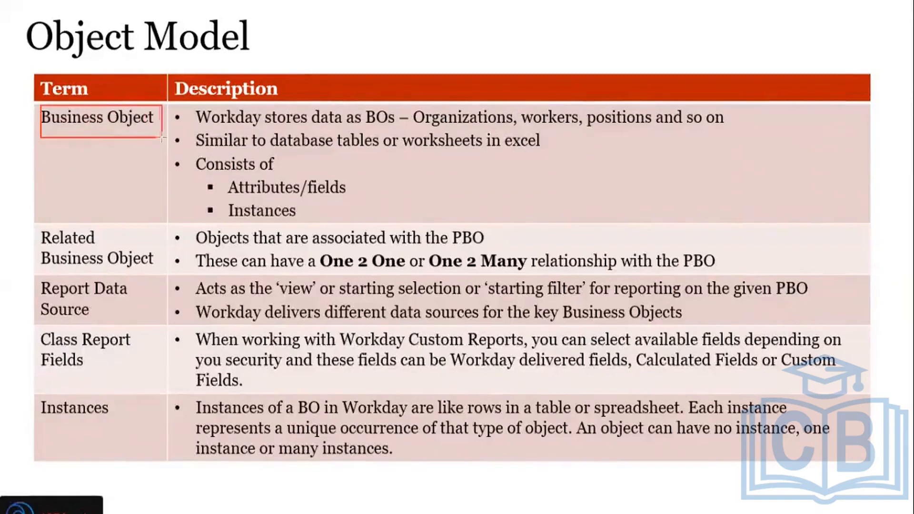
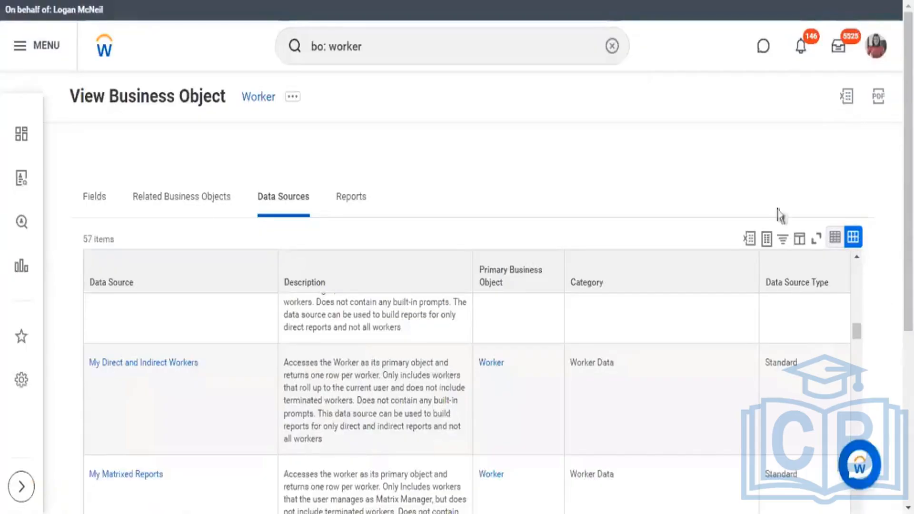
Step: Compare the data source types of the Worker data sources and highlight the Indexed type of Workers for Career Hub
scroll(671, 214, down, 3)
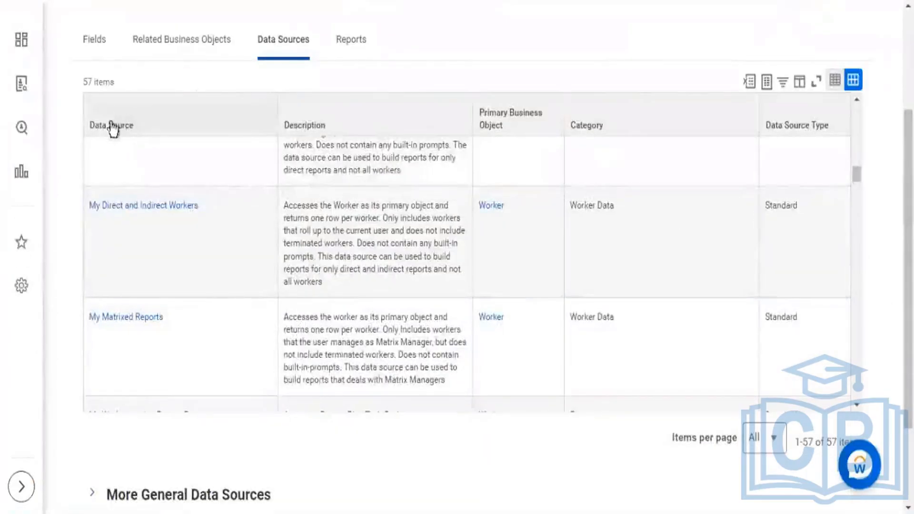
scroll(870, 227, up, 3)
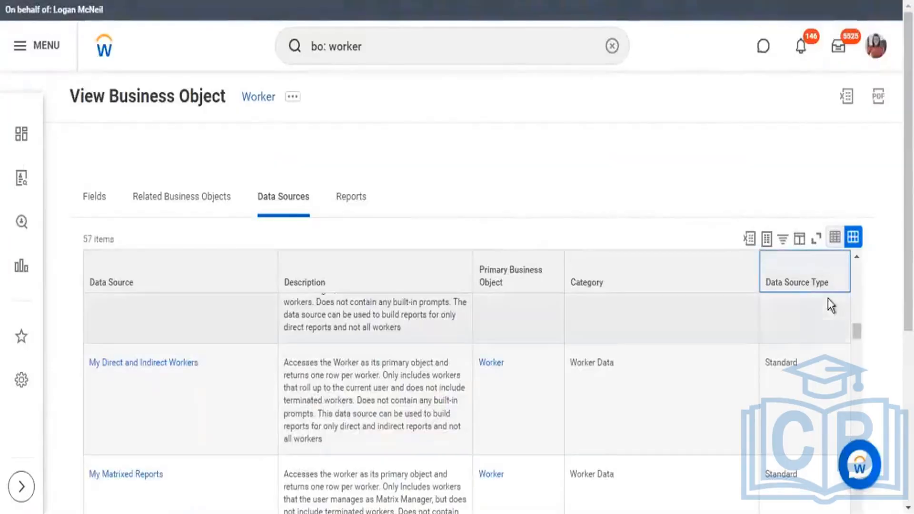
scroll(888, 261, down, 3)
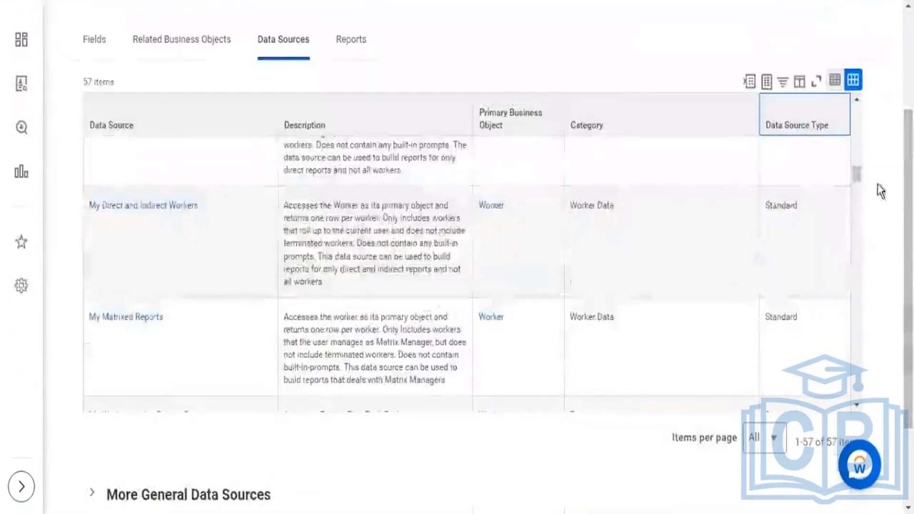
drag(859, 167, 867, 293)
drag(773, 183, 782, 183)
drag(765, 281, 794, 282)
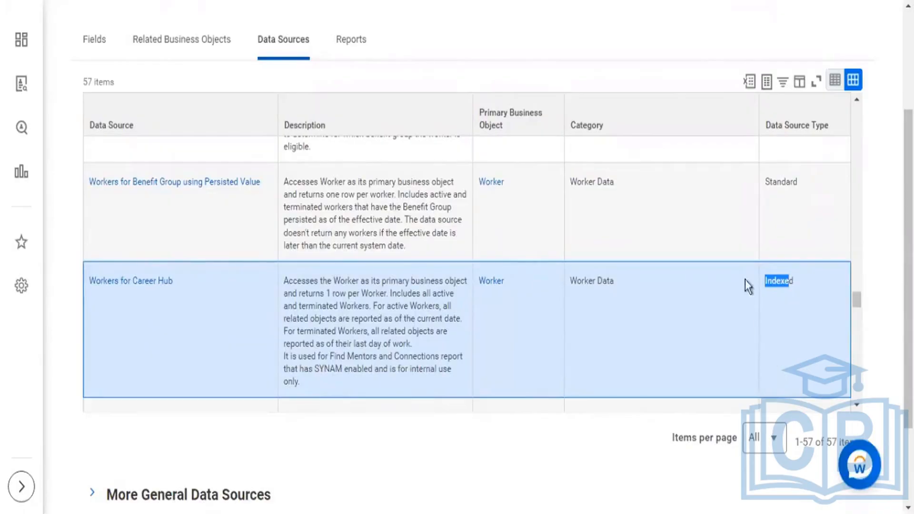
Step: Review the Worker data sources back up to All Workers, examining each one's data source type
scroll(816, 291, up, 5)
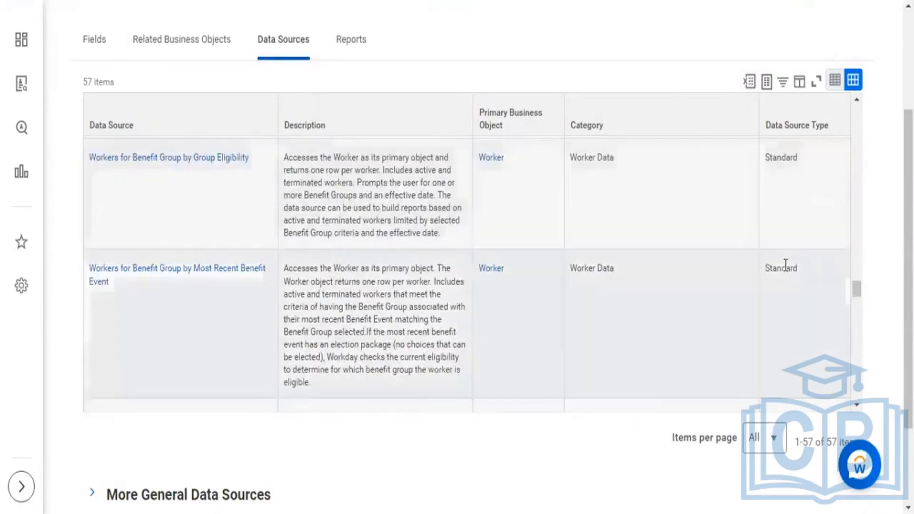
scroll(787, 265, up, 3)
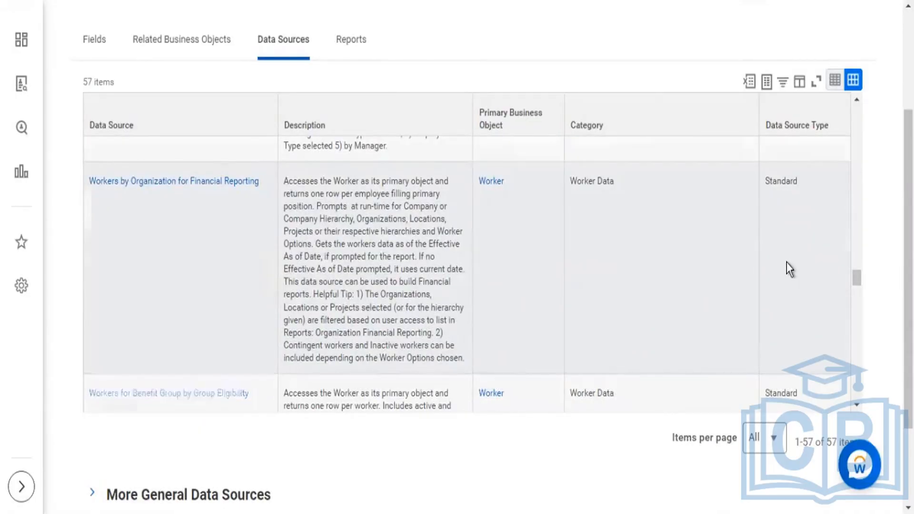
scroll(786, 262, up, 10)
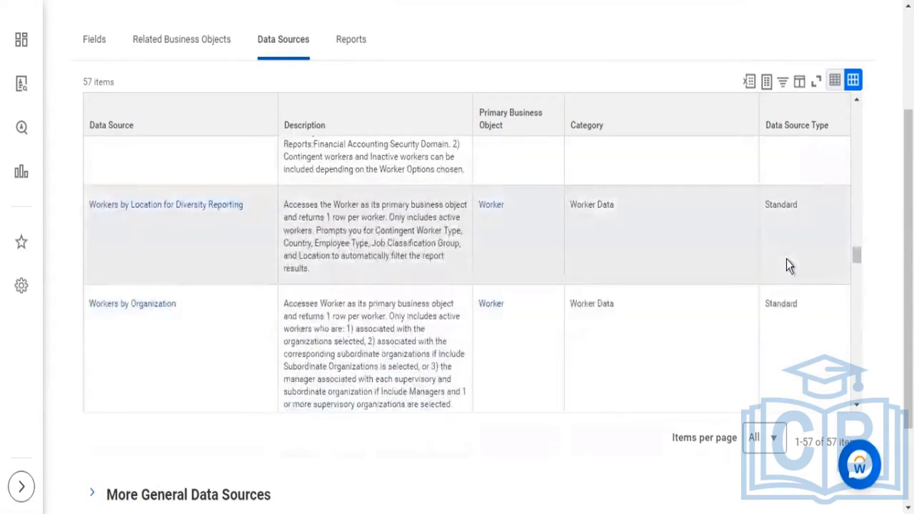
scroll(787, 259, up, 5)
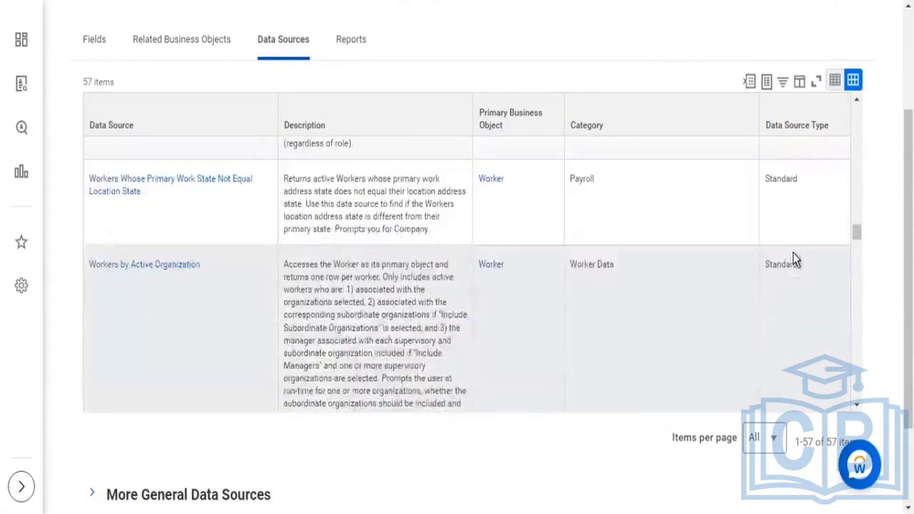
scroll(792, 253, up, 5)
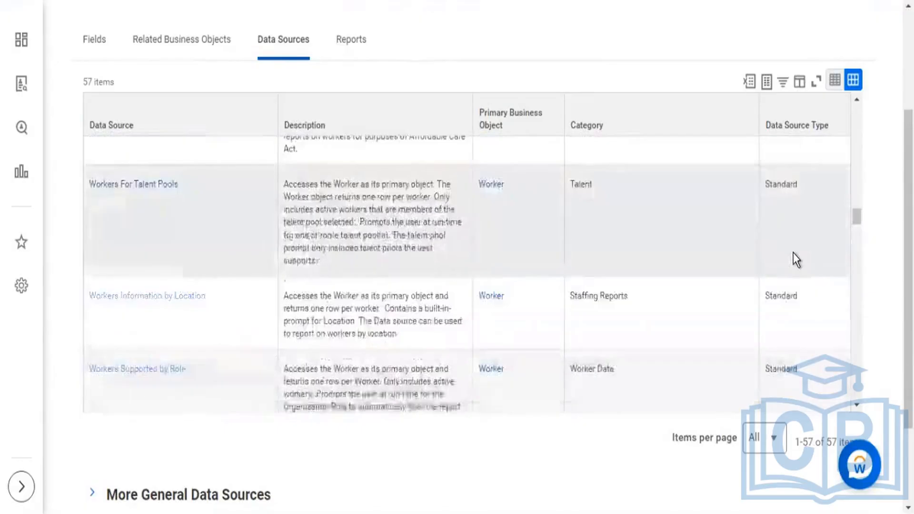
scroll(796, 260, up, 5)
scroll(796, 260, up, 5)
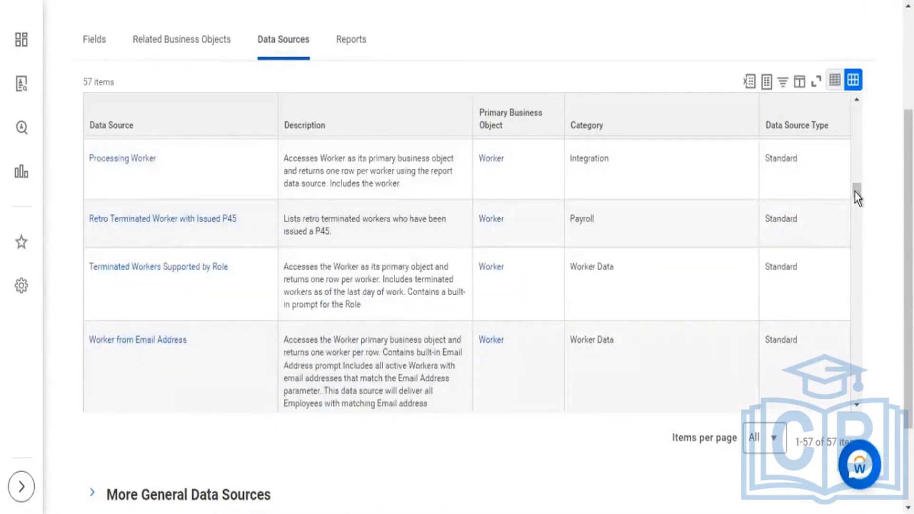
drag(856, 195, 864, 126)
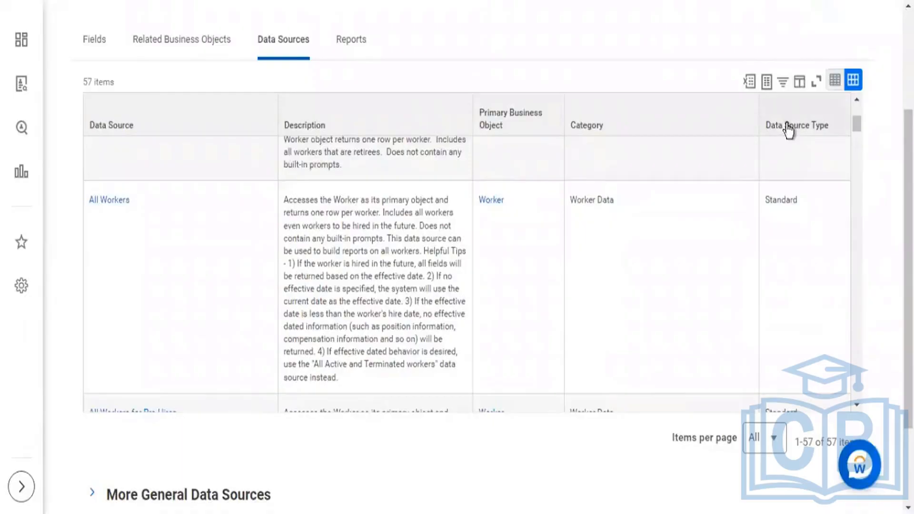
Step: Filter the Worker data sources to those whose Data Source Type contains "index"
click(785, 126)
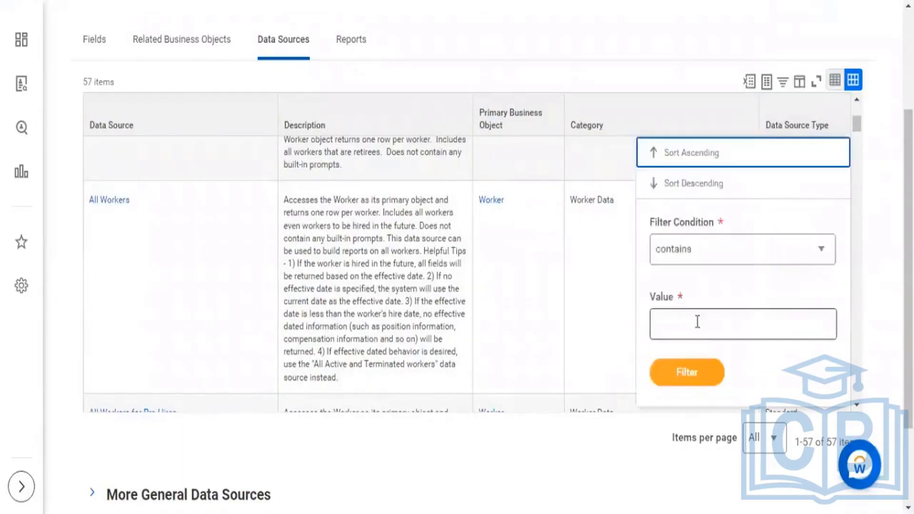
click(702, 328)
text(index)
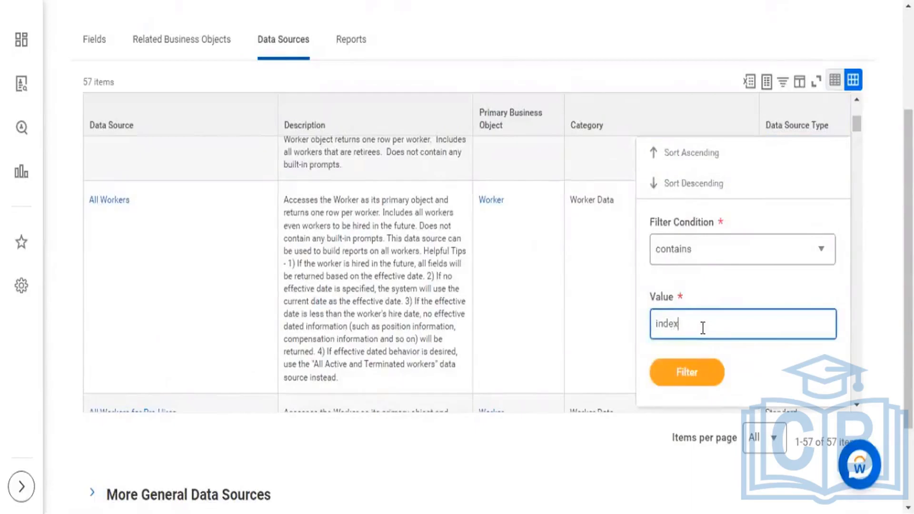
click(708, 377)
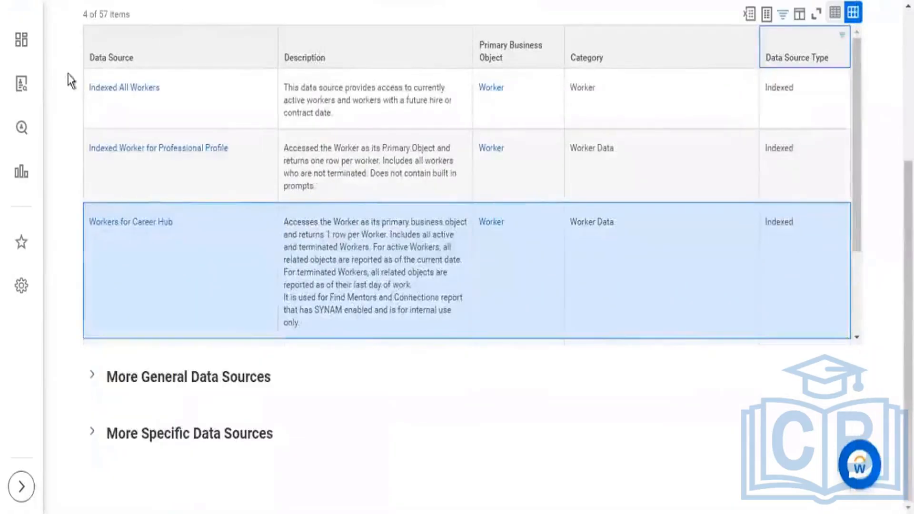
Step: Highlight the filtered item count and the Indexed All Workers data source name
scroll(68, 75, up, 3)
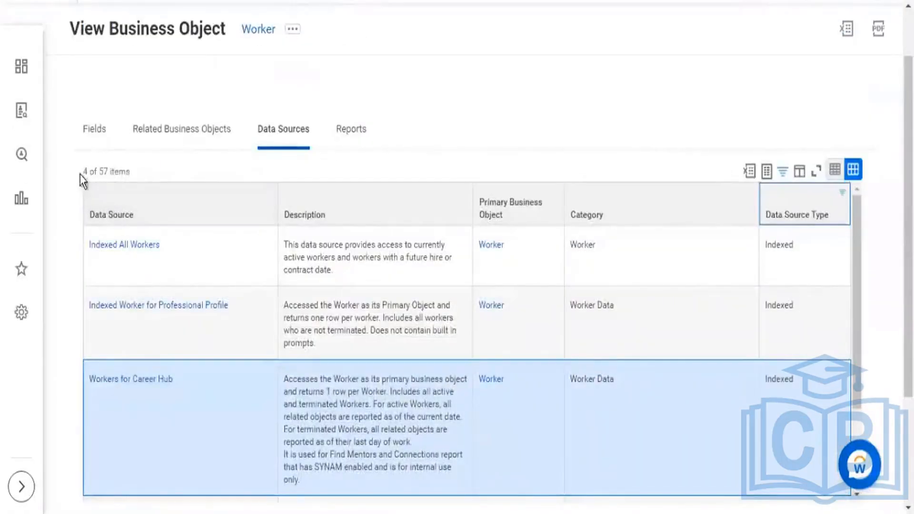
click(93, 176)
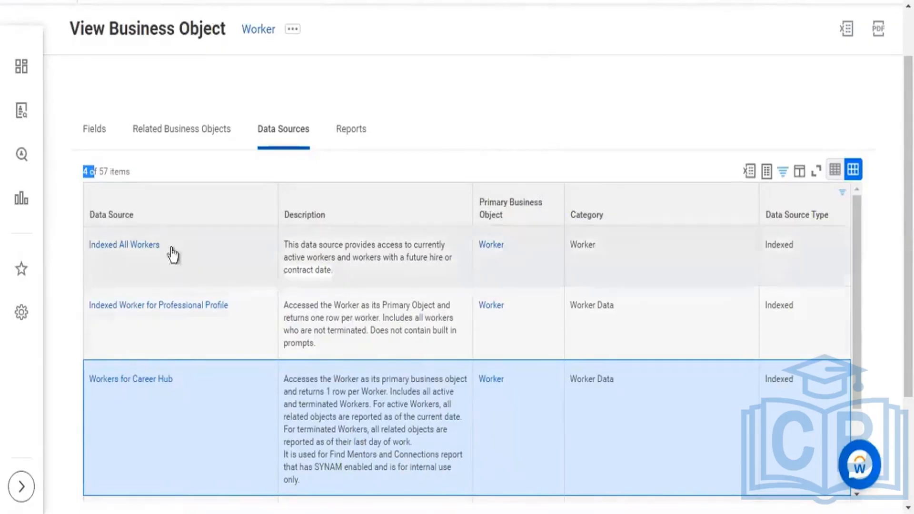
drag(176, 247, 86, 246)
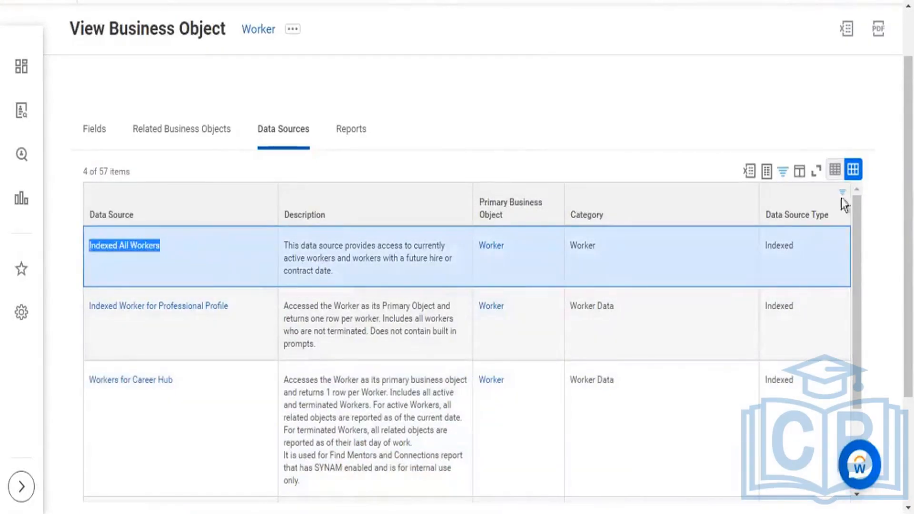
Step: Remove the filter on Data Source Type from the Worker data sources list
click(807, 214)
click(804, 466)
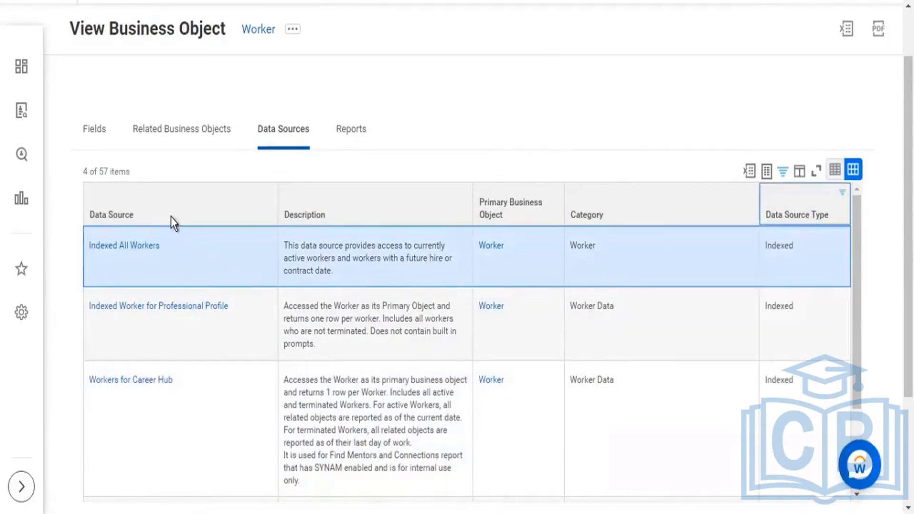
scroll(247, 116, up, 5)
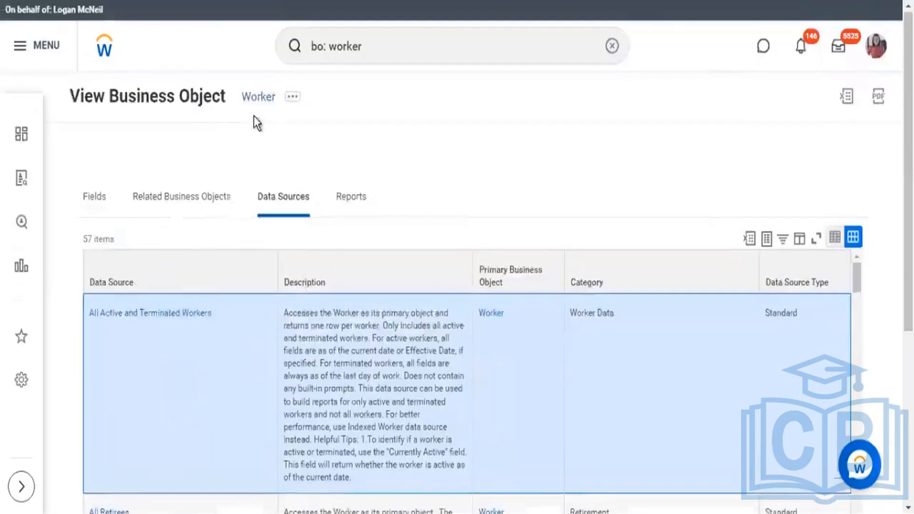
Step: Filter the Data Source column with the condition "is" for All Workers and Indexed All Workers, finding them by "all work"
click(180, 273)
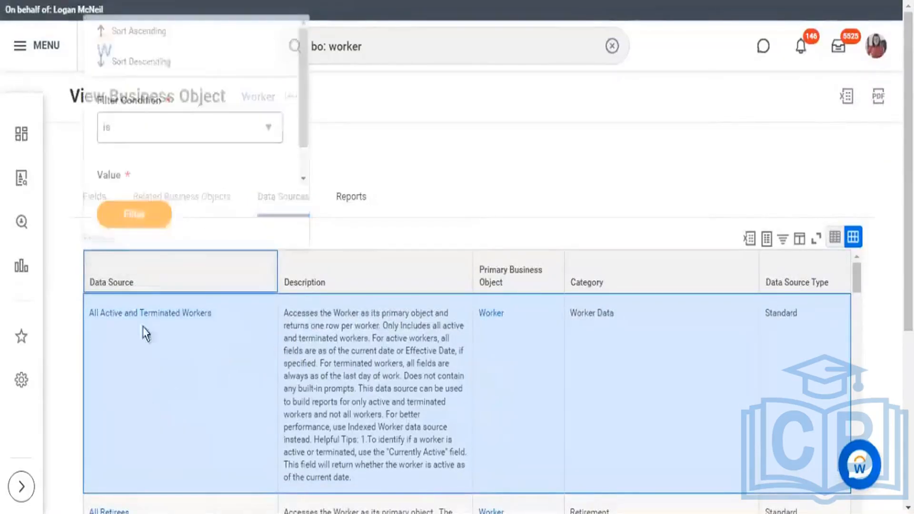
scroll(187, 148, down, 1)
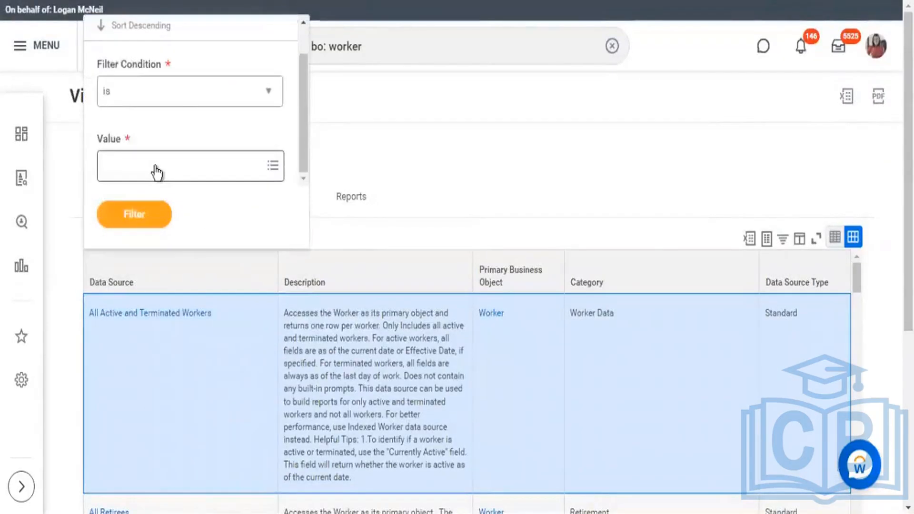
click(155, 167)
text(all)
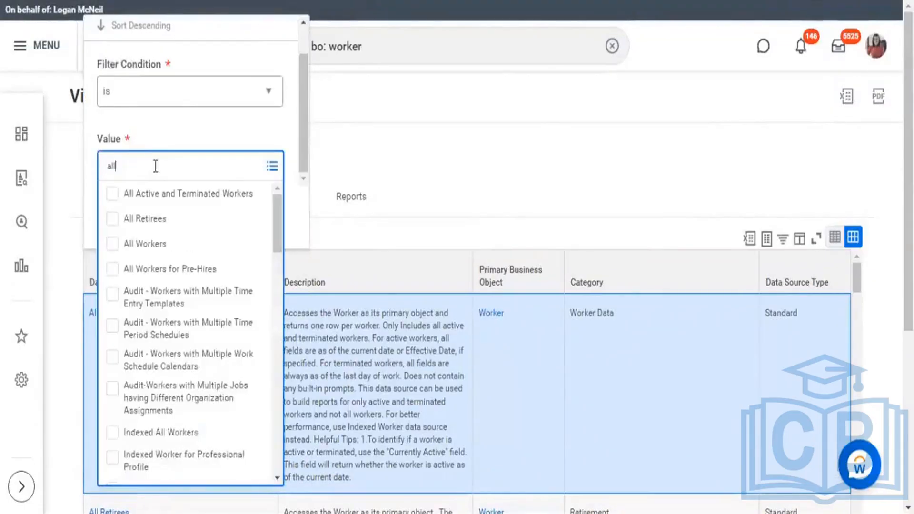
text( work)
key(Return)
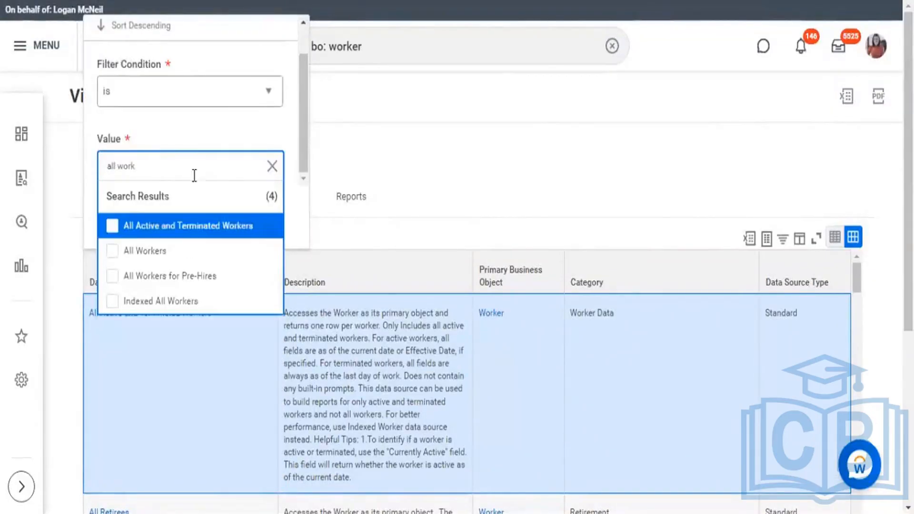
click(146, 260)
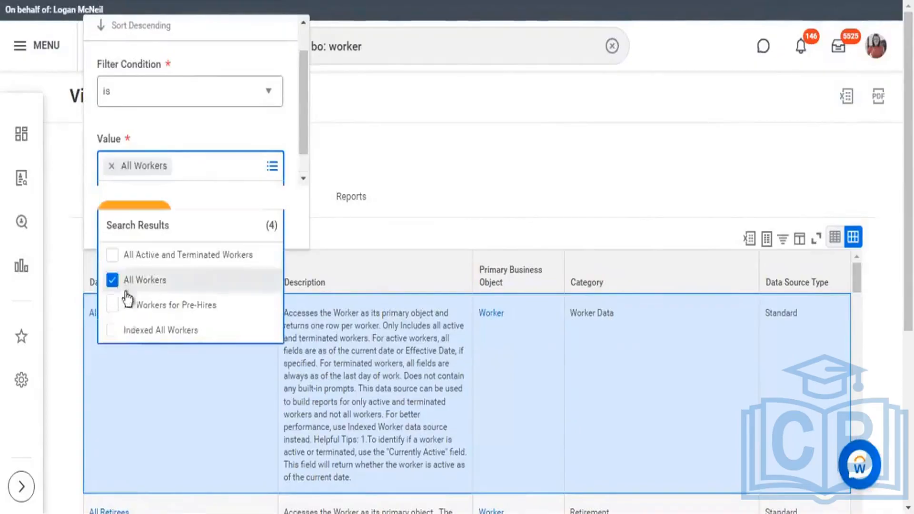
click(119, 329)
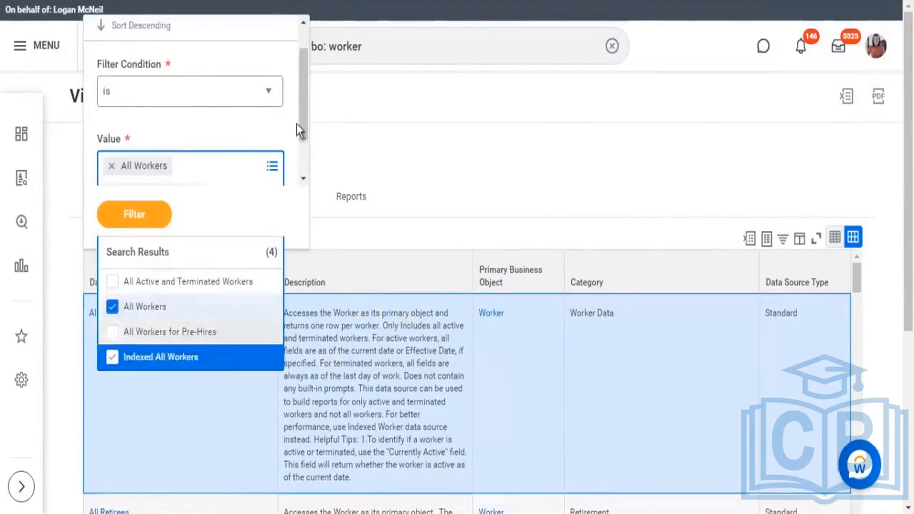
click(278, 130)
click(152, 222)
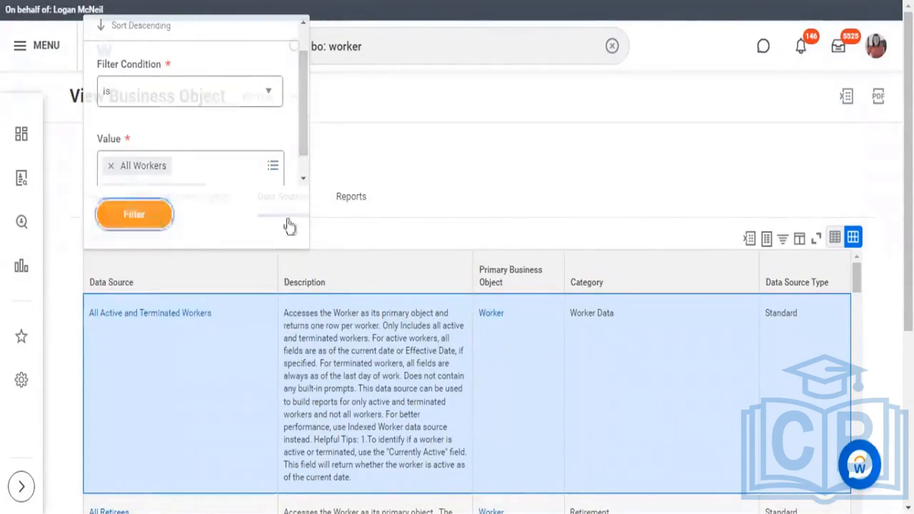
Step: Highlight the Indexed All Workers name, its Indexed type, and "active workers" and "future hire" in its description
scroll(354, 188, down, 5)
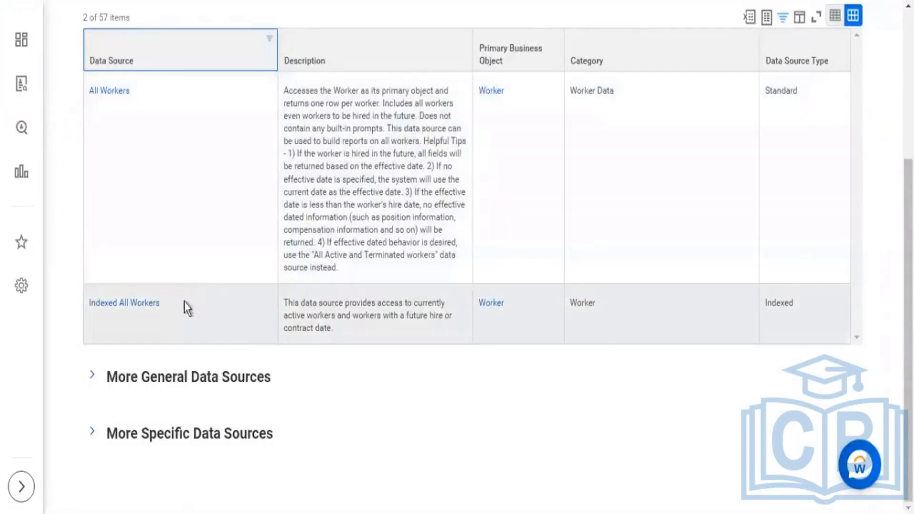
drag(184, 303, 91, 302)
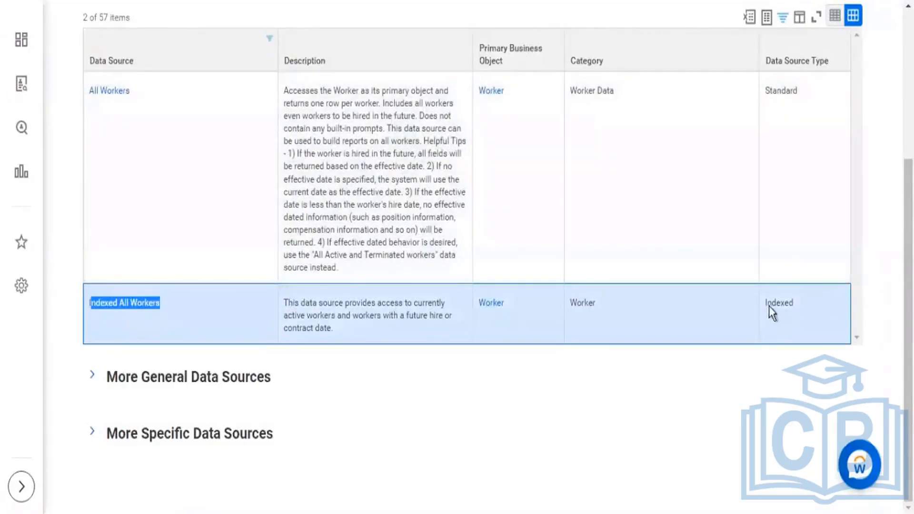
drag(765, 307, 789, 307)
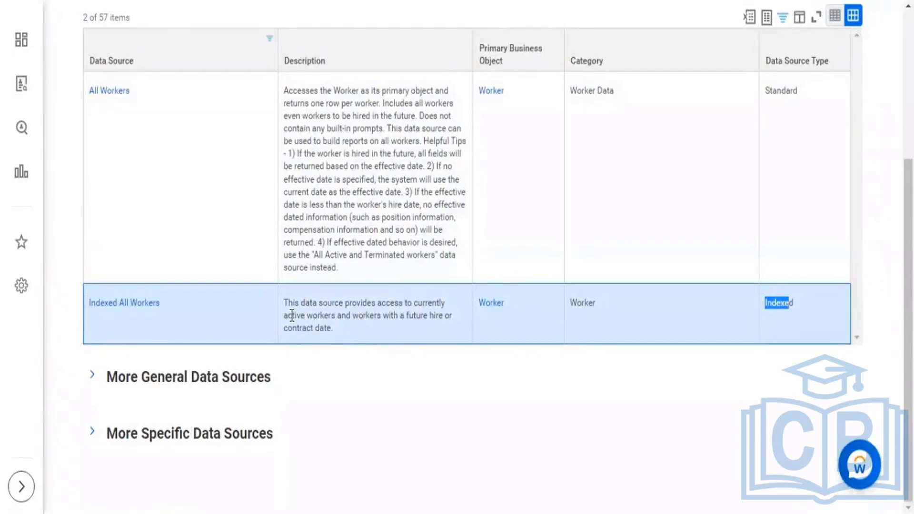
drag(288, 315, 337, 316)
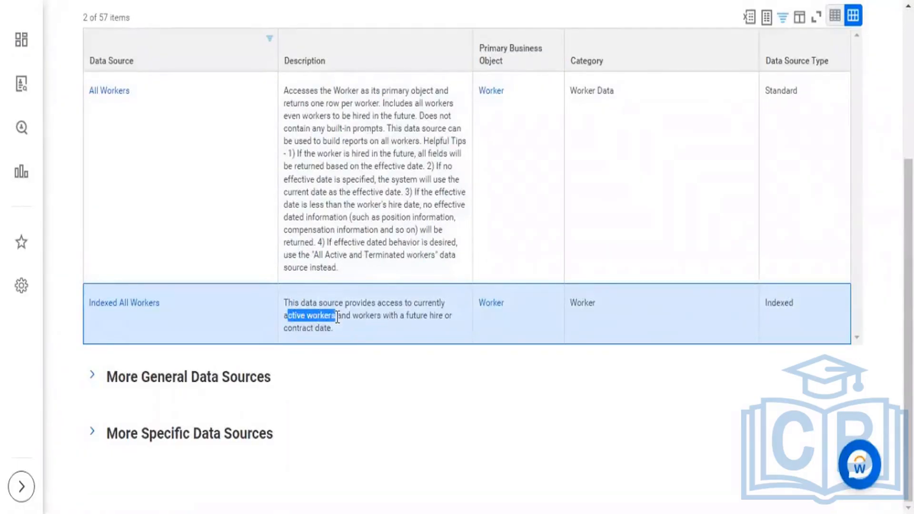
drag(408, 315, 437, 317)
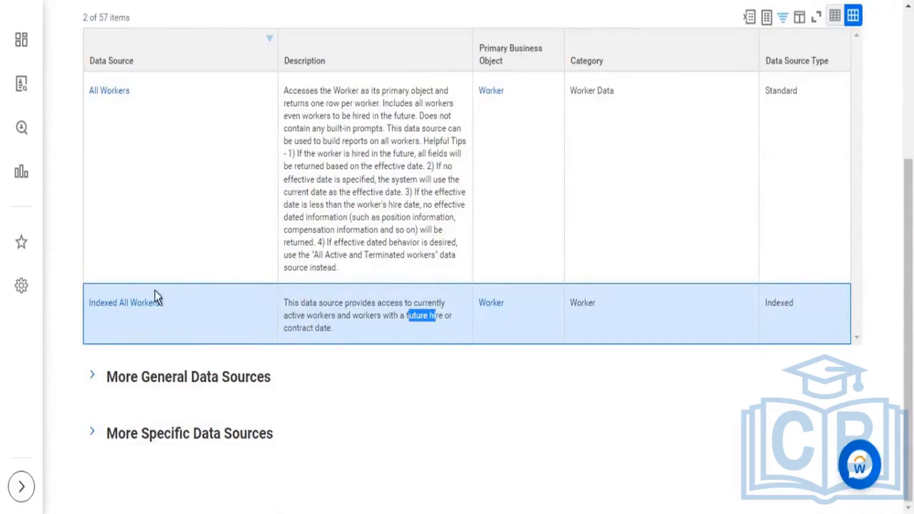
Step: Highlight the Indexed All Workers name and its full description, and mark "Worker" in the All Workers description
drag(155, 291, 86, 304)
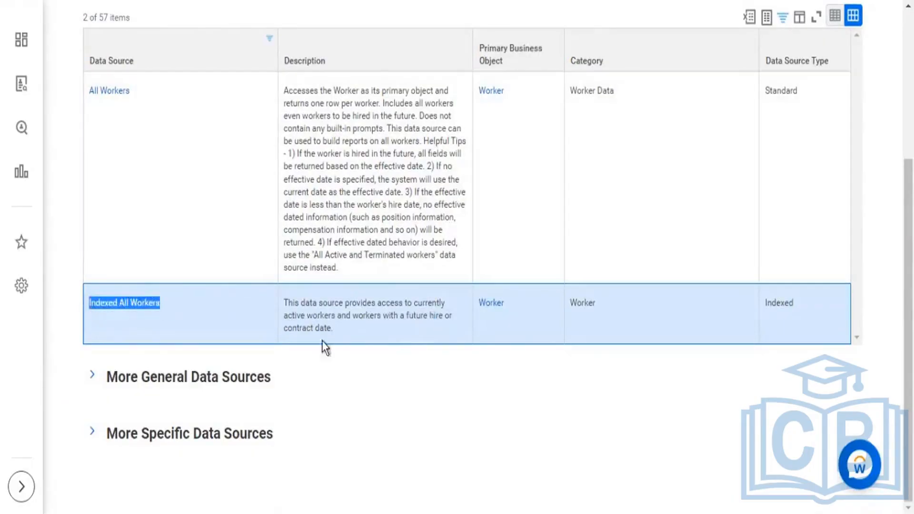
drag(346, 331, 284, 304)
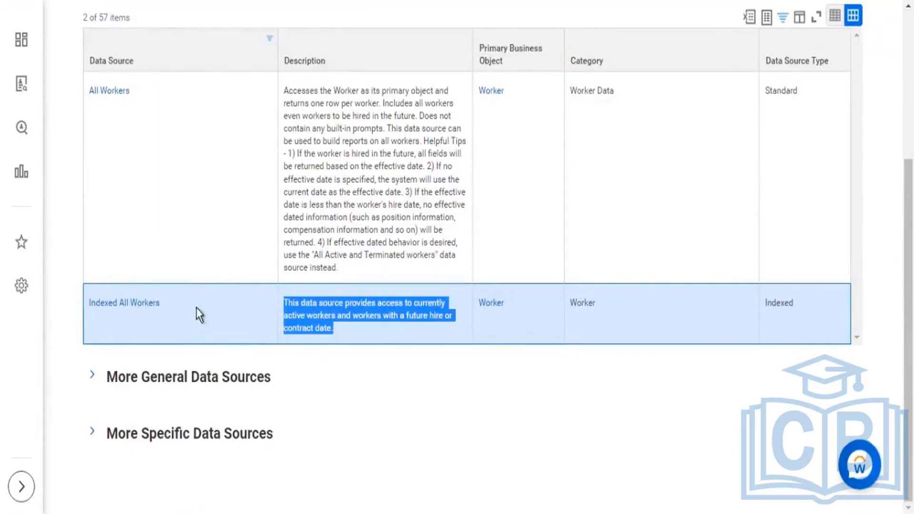
drag(196, 307, 84, 308)
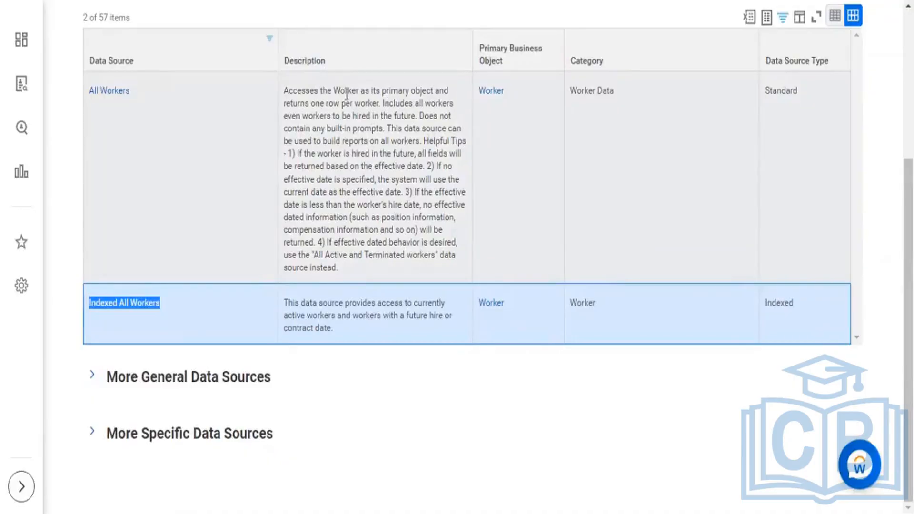
double_click(345, 92)
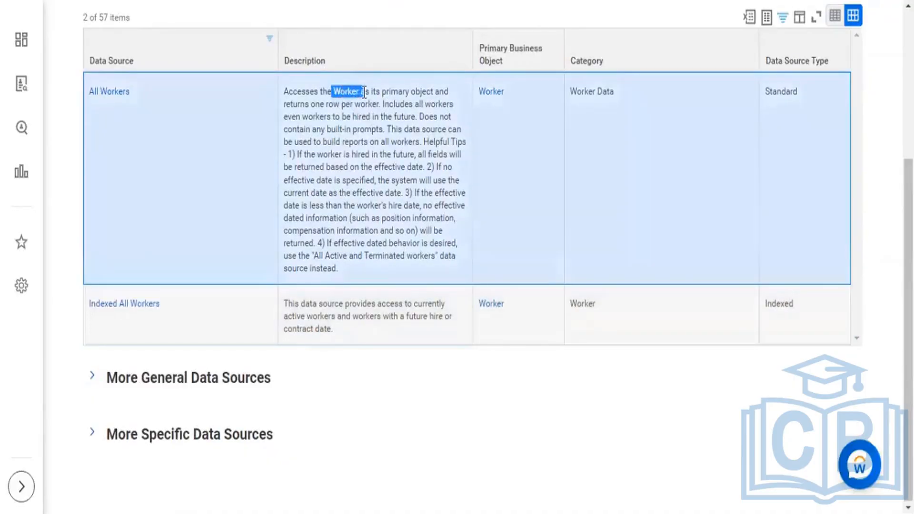
Step: Highlight the All Workers description's passages on one row per worker, future hires, and building reports through the helpful tips
mouse_move(364, 92)
mouse_down()
mouse_move(373, 92)
mouse_move(372, 105)
mouse_up()
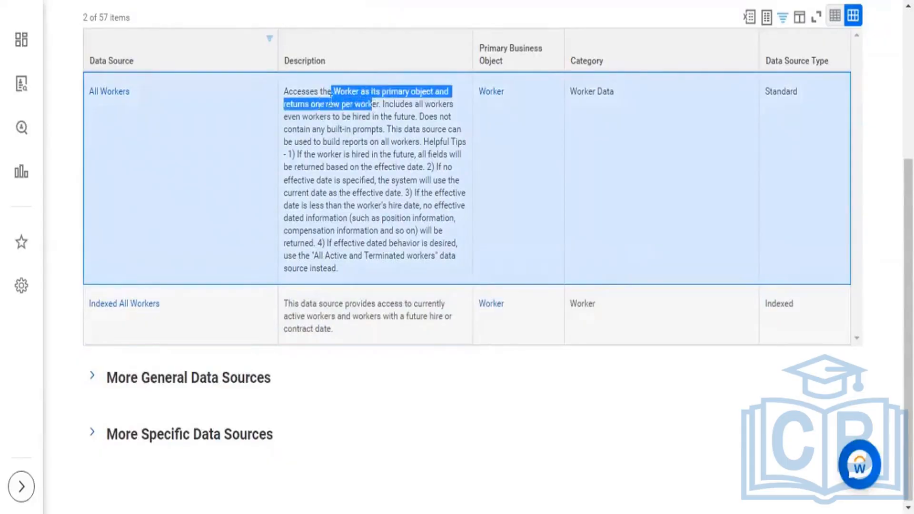
click(375, 98)
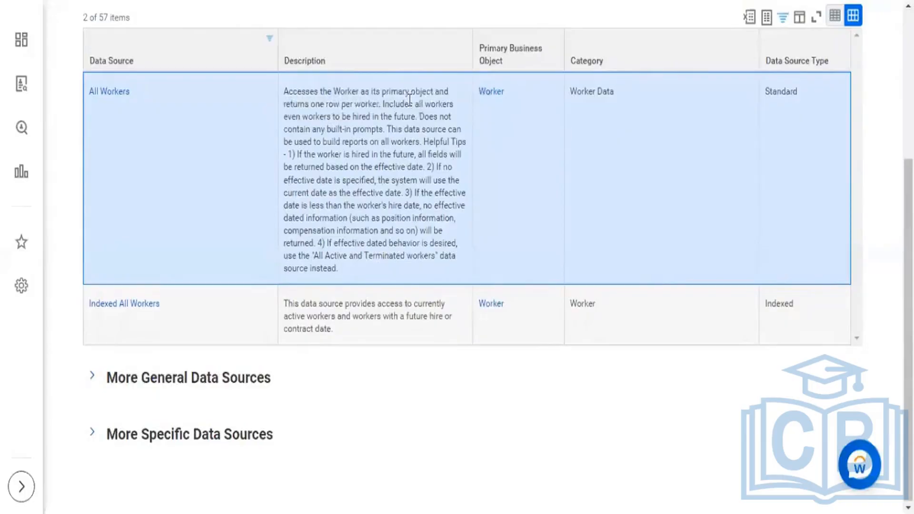
mouse_move(410, 104)
mouse_down()
mouse_move(331, 120)
mouse_move(404, 118)
mouse_up()
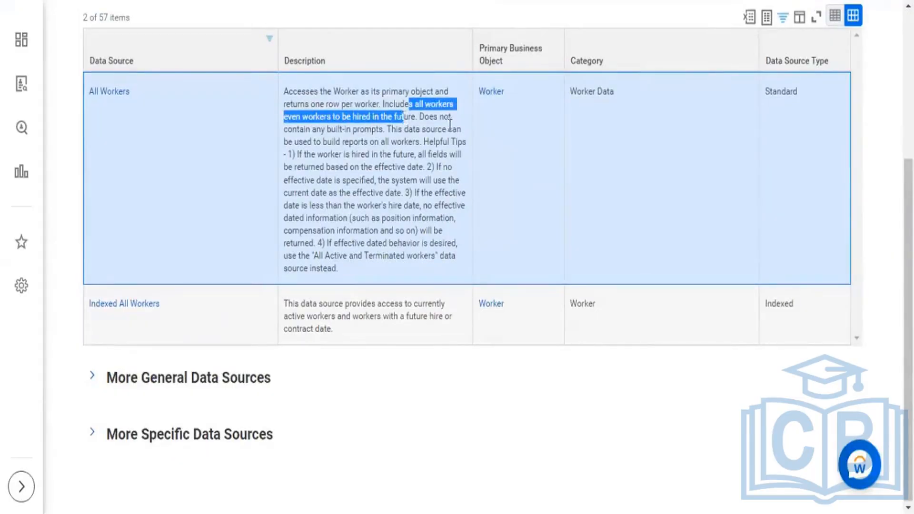
drag(390, 129, 462, 246)
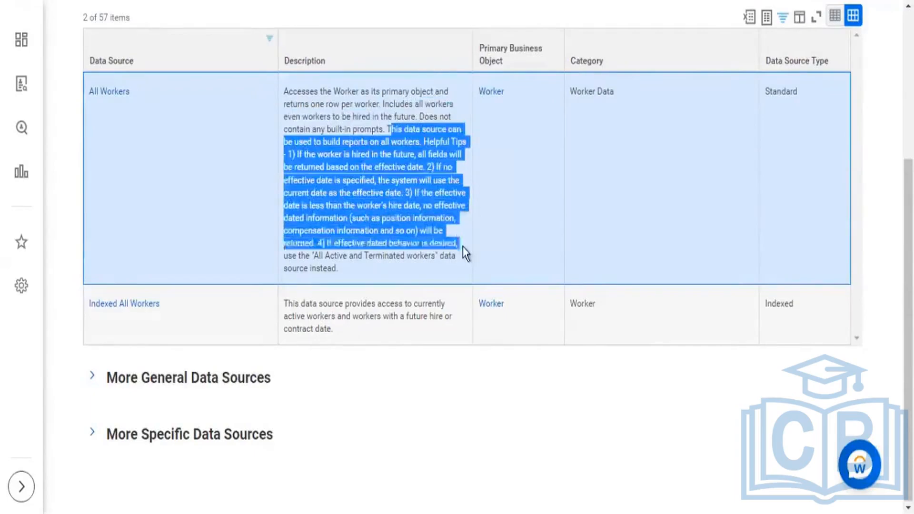
click(446, 271)
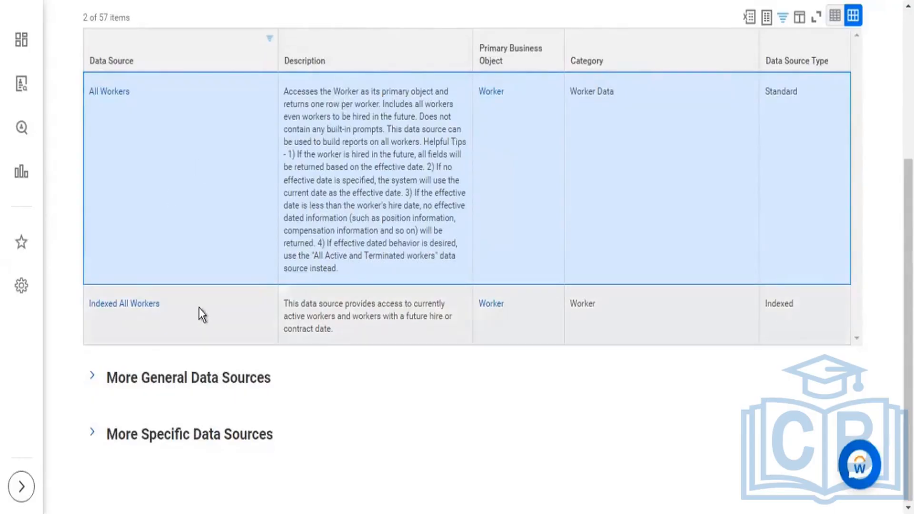
Step: Highlight the Indexed All Workers and All Workers names, and the Indexed data source type
drag(179, 305, 82, 306)
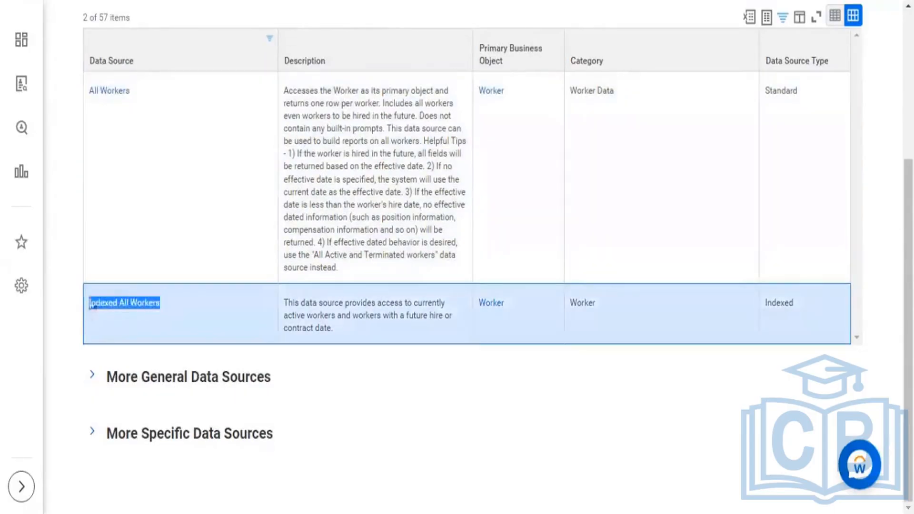
drag(102, 101, 67, 104)
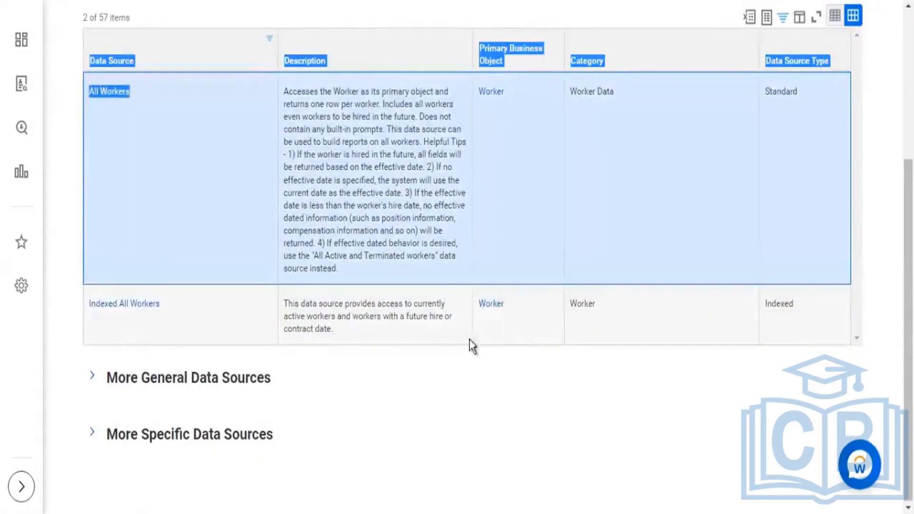
double_click(776, 307)
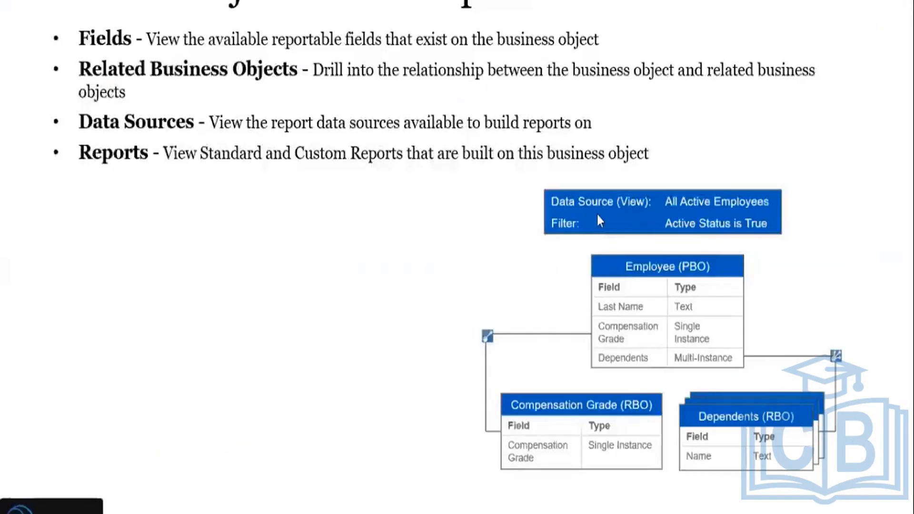
Step: Return to the Create Custom Report form and search its indexed data sources for "all act and term work"
key(alt+Tab)
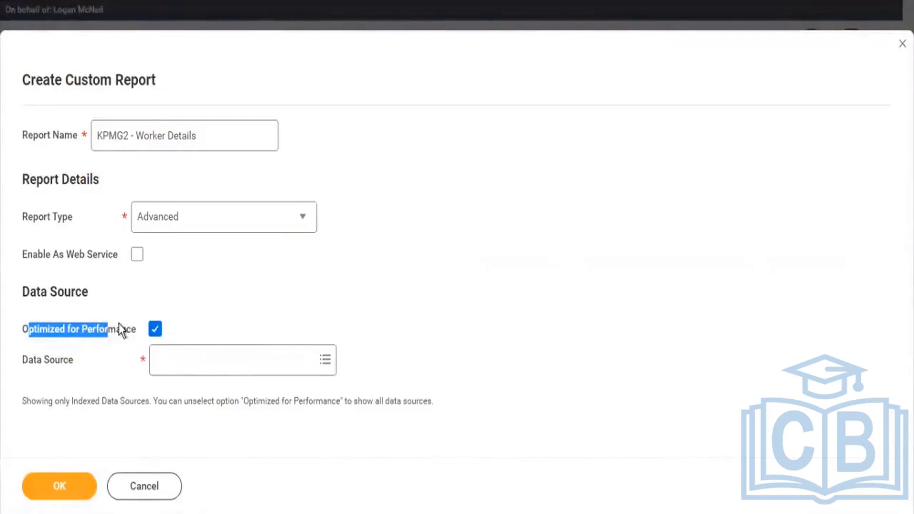
click(188, 374)
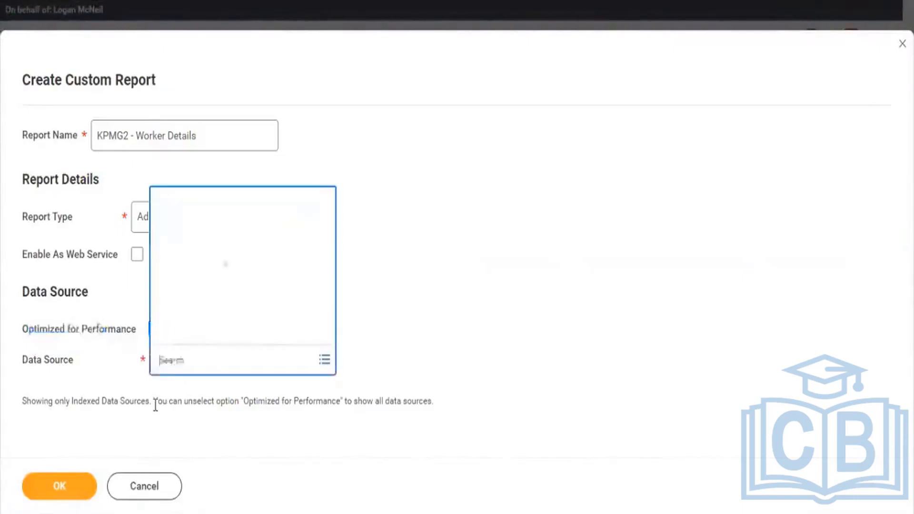
text(all act)
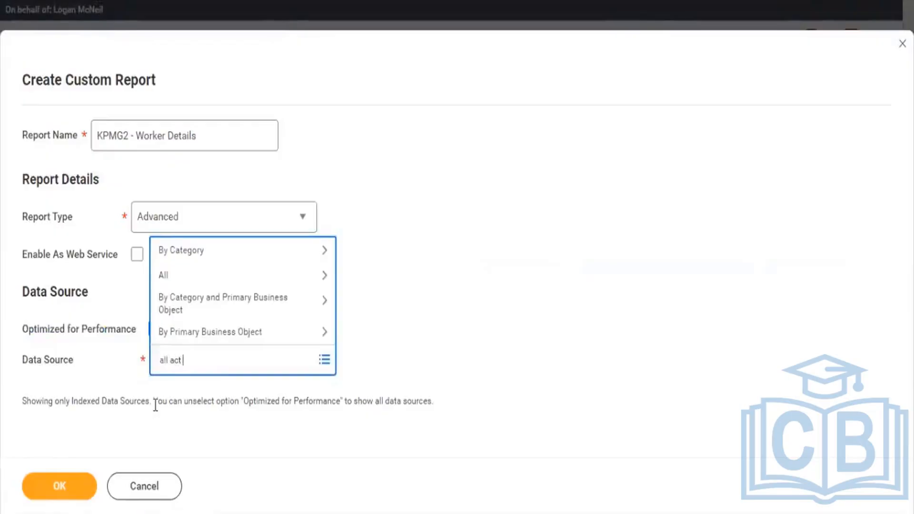
text( and term work)
key(Return)
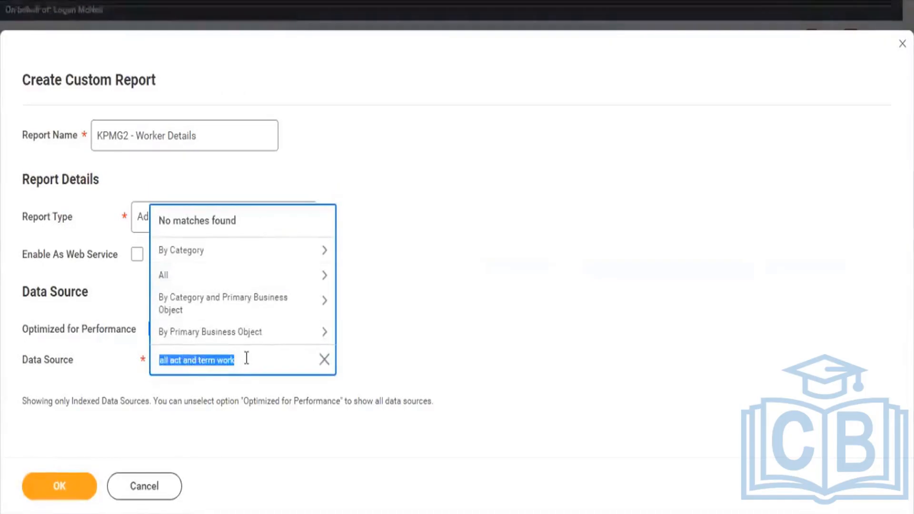
drag(233, 360, 190, 362)
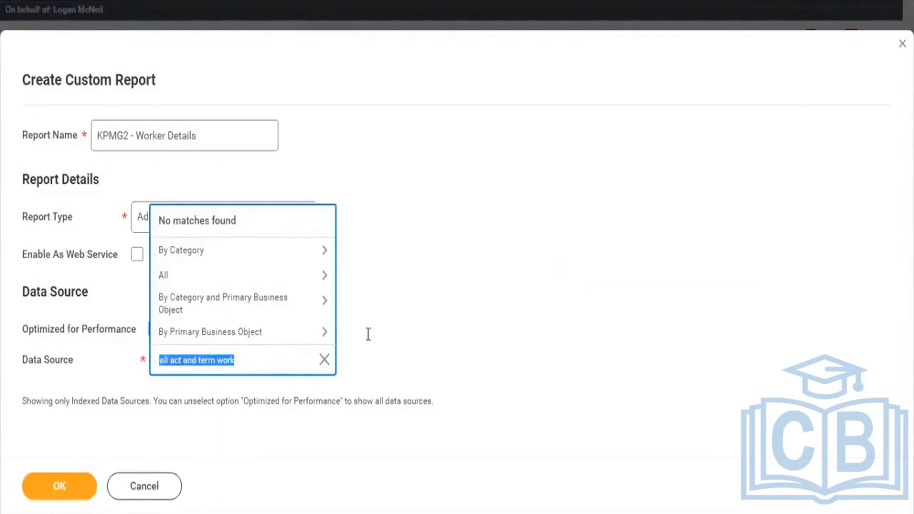
click(449, 313)
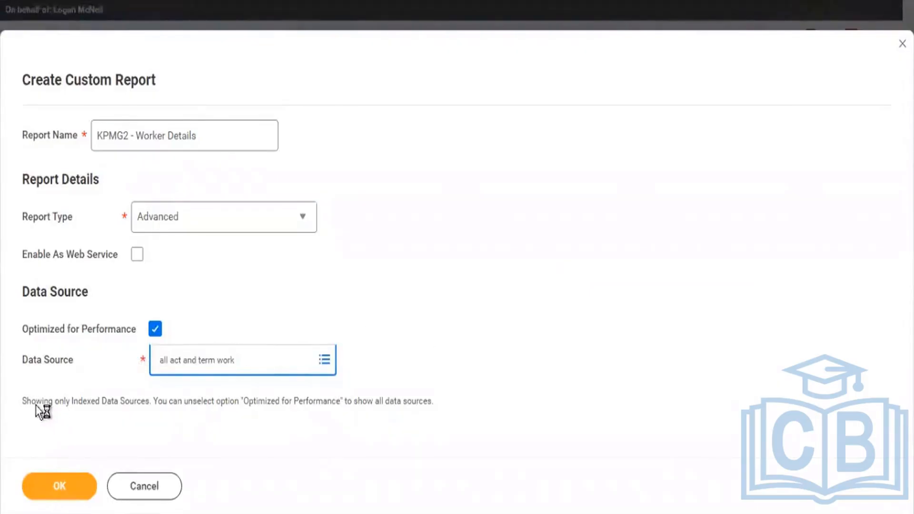
Step: Highlight the Optimized for Performance label and the note about indexed data sources and unselecting that option
double_click(54, 331)
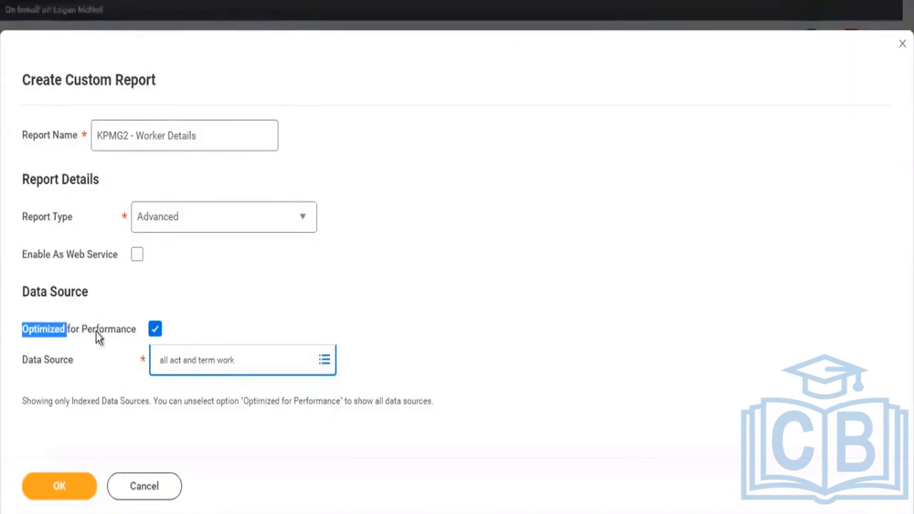
drag(96, 332, 116, 331)
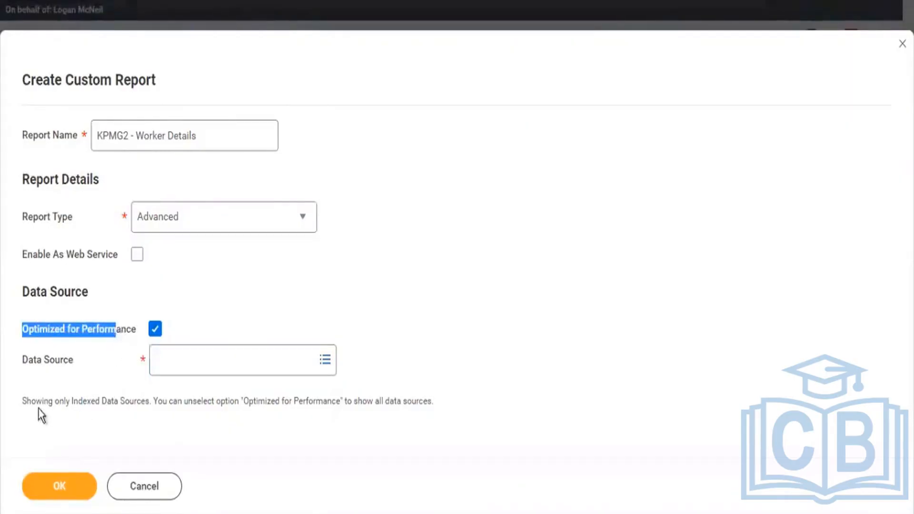
drag(44, 402, 158, 401)
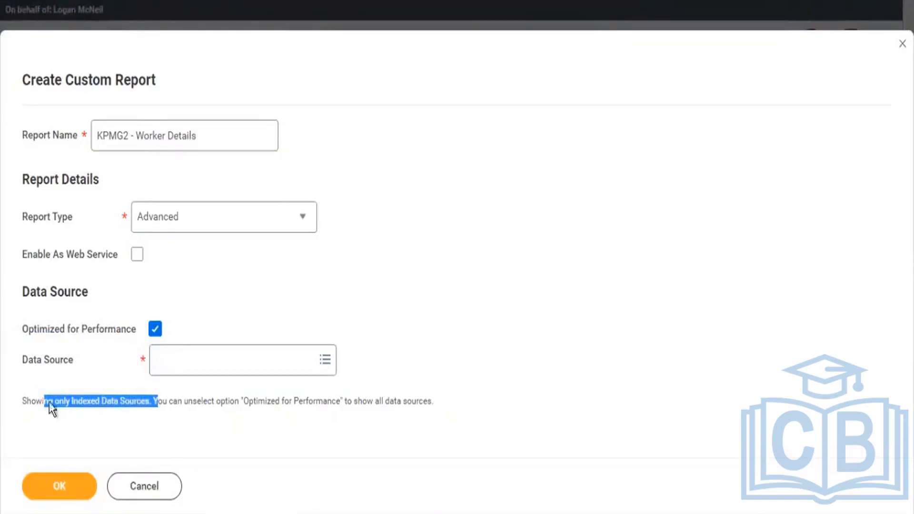
click(64, 400)
drag(79, 402, 123, 401)
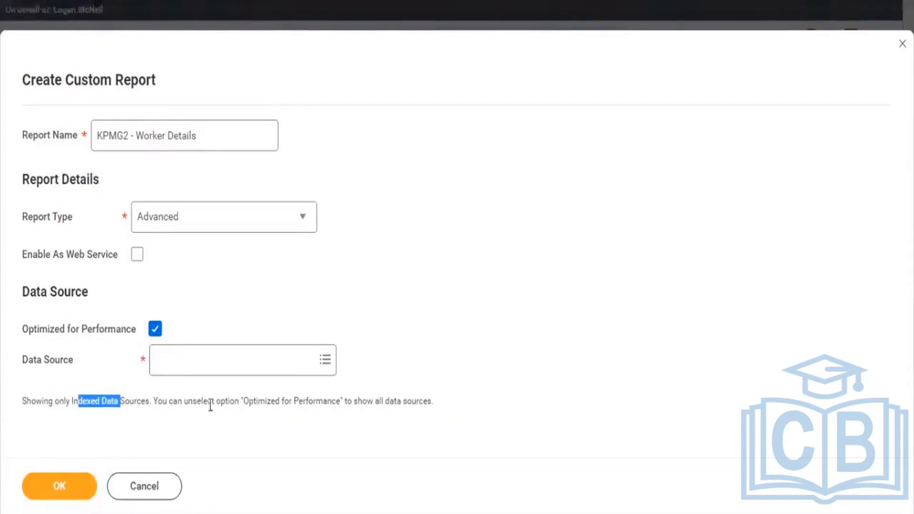
drag(202, 401, 443, 416)
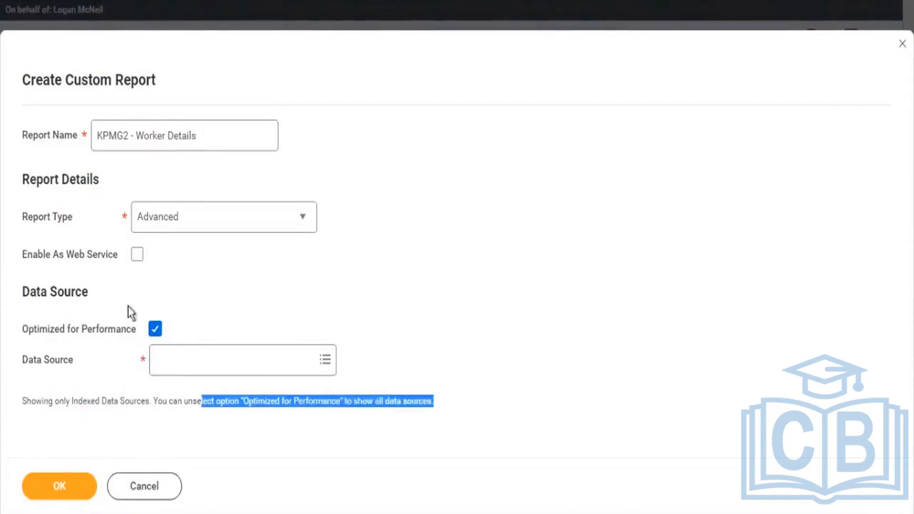
Step: Turn off Optimized for Performance for the custom report and highlight the alert text about non-indexed data sources and fields
click(155, 329)
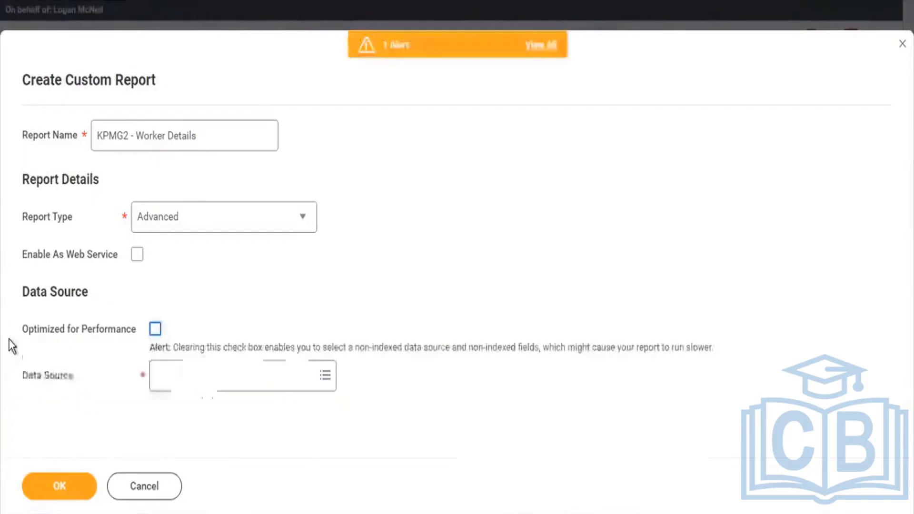
drag(173, 347, 417, 348)
drag(474, 342, 718, 340)
click(720, 341)
triple_click(568, 345)
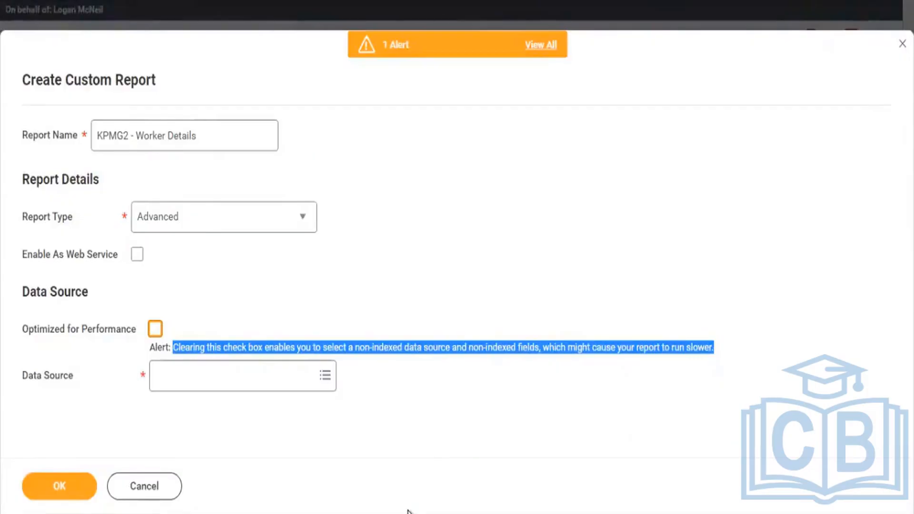
Step: Set the data source to All Active and Terminated Workers and create the KPMG2 - Worker Details report
click(249, 372)
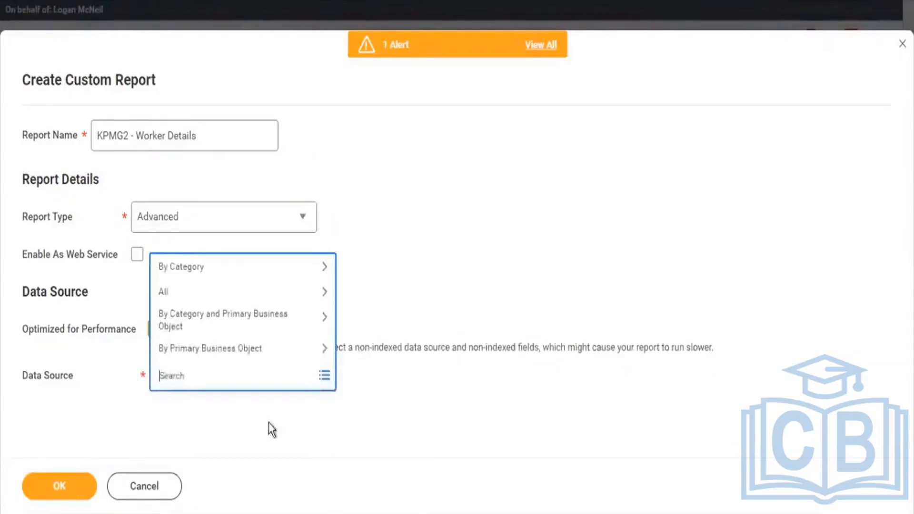
text(all act and work)
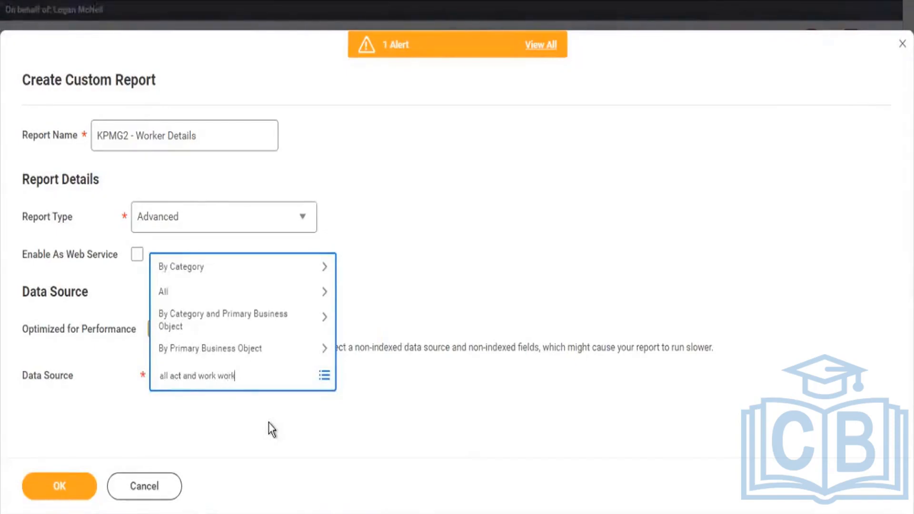
key(Return)
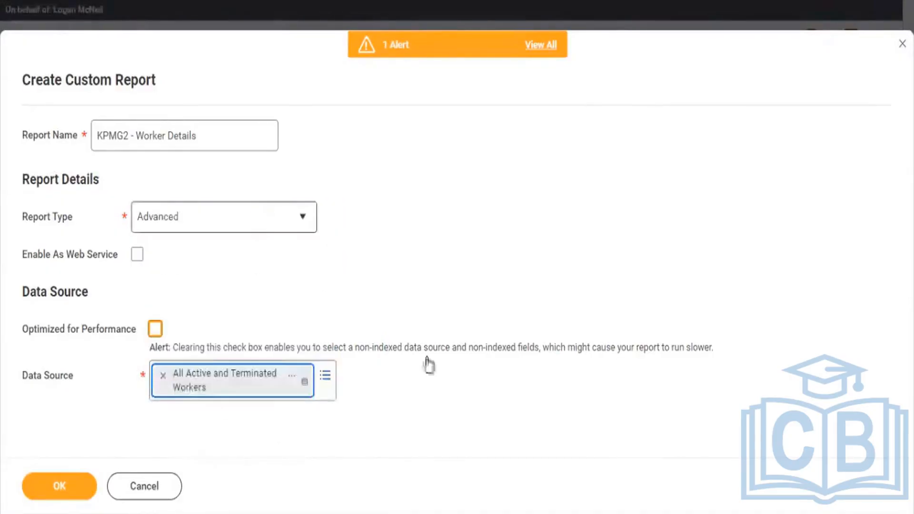
click(60, 485)
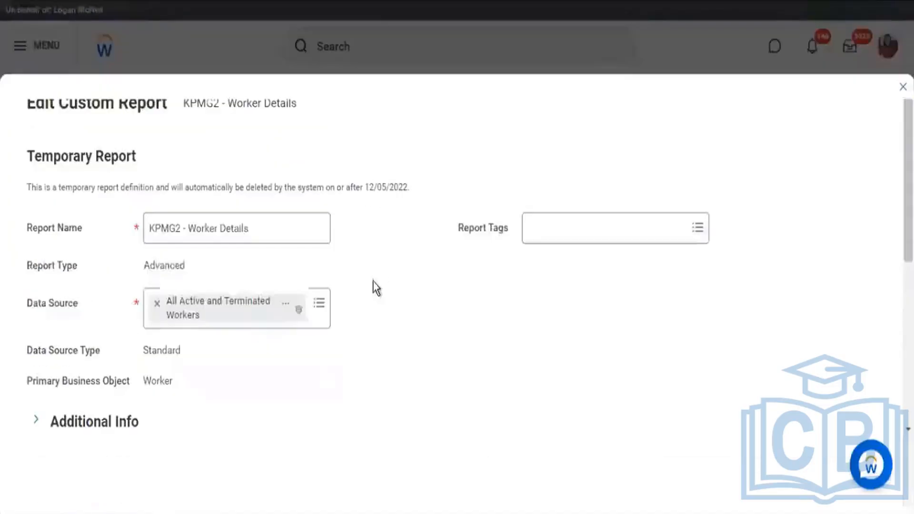
Step: Revisit the Worker data sources page, and highlight Worker as the primary business object in the new report definition
scroll(421, 212, down, 3)
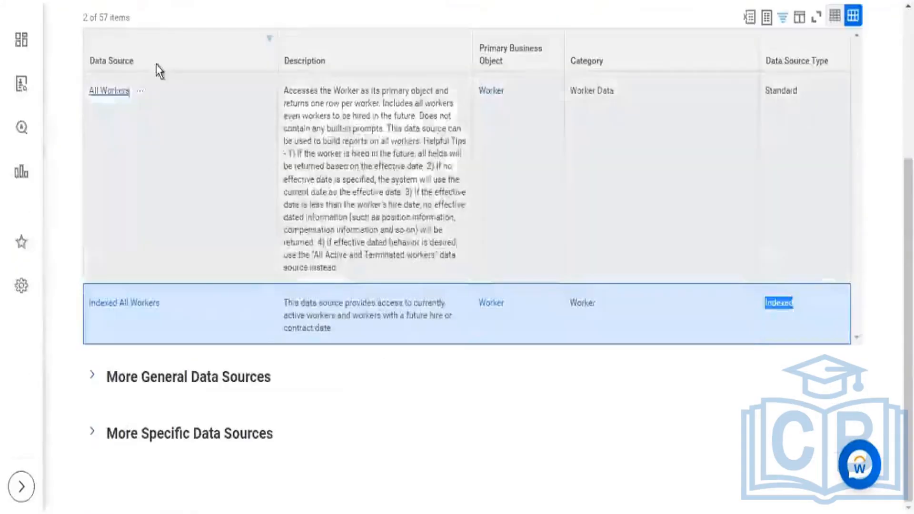
scroll(157, 67, up, 5)
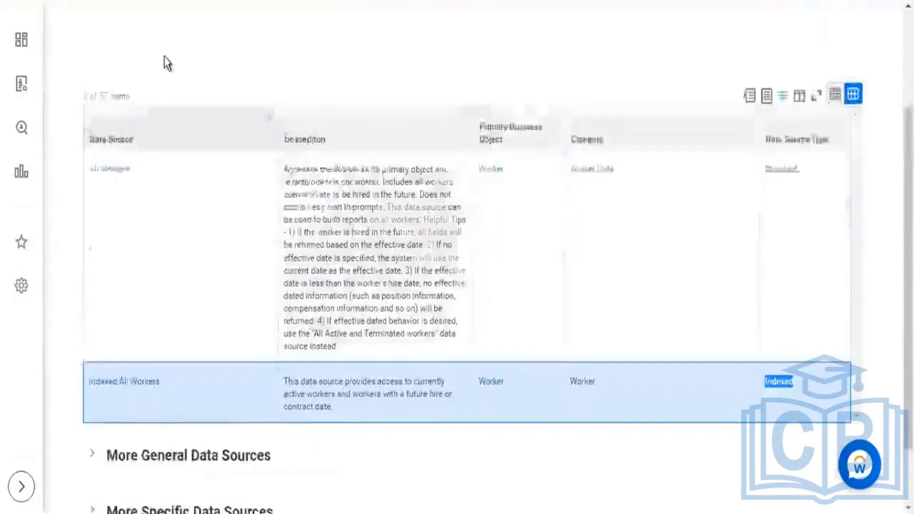
drag(300, 115, 221, 98)
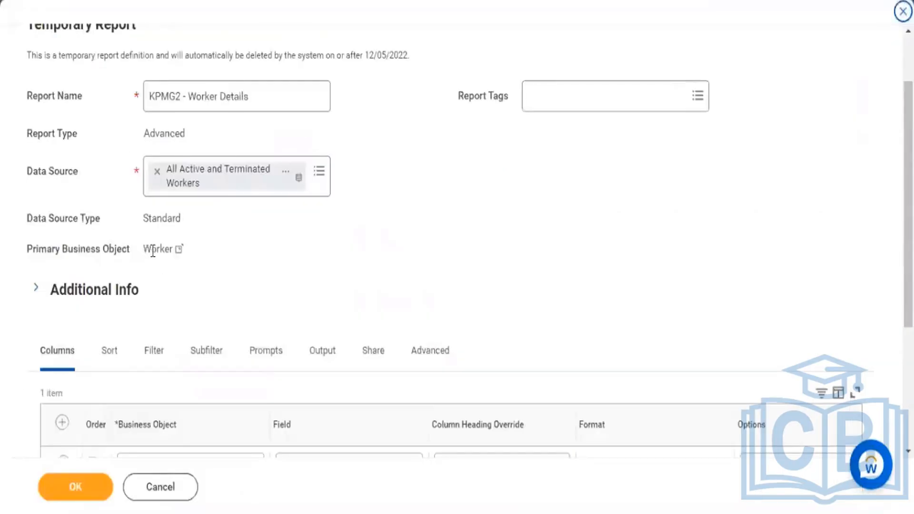
drag(143, 251, 163, 253)
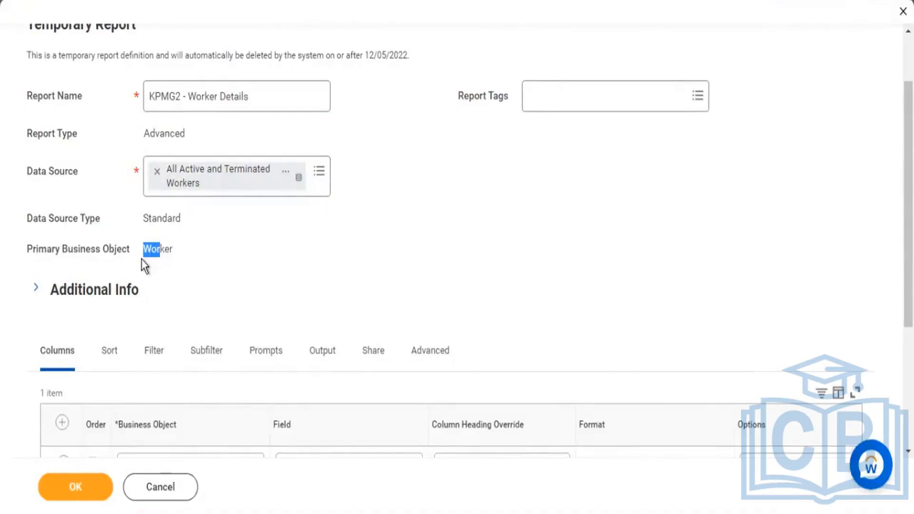
Step: Browse the standard and indexed data sources offered for the report, keeping All Active and Terminated Workers selected
click(319, 171)
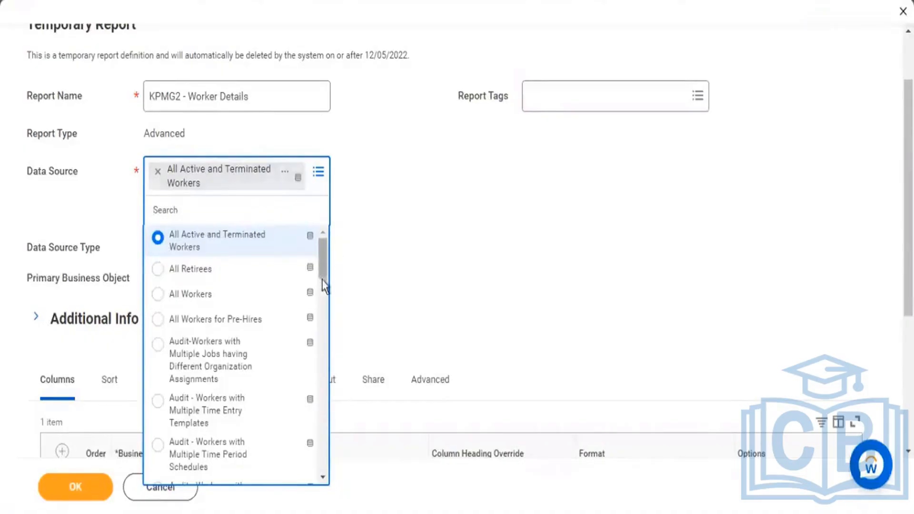
scroll(322, 281, down, 3)
drag(322, 307, 322, 308)
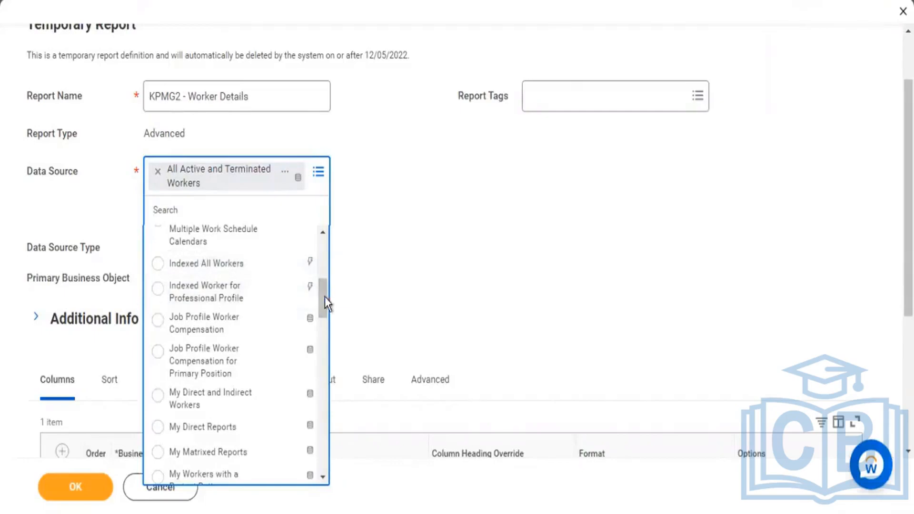
drag(325, 296, 324, 233)
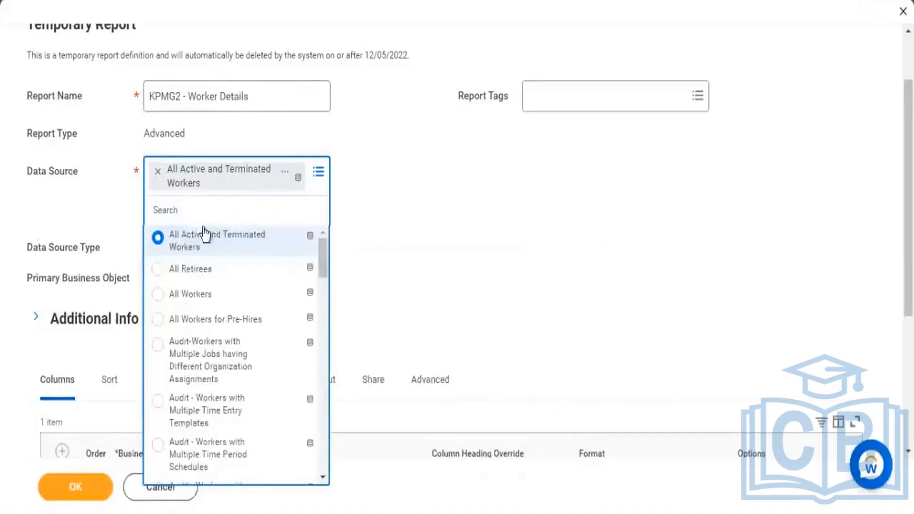
scroll(238, 316, down, 5)
scroll(237, 318, down, 2)
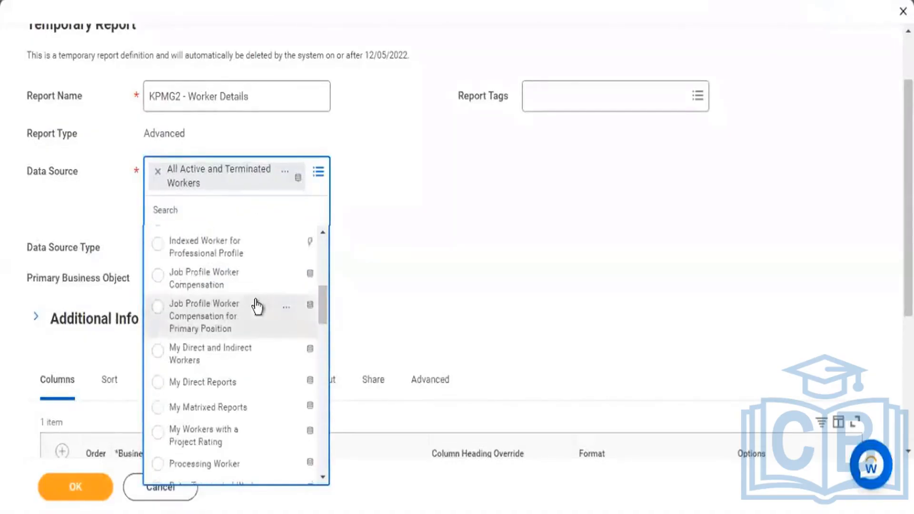
scroll(247, 318, up, 7)
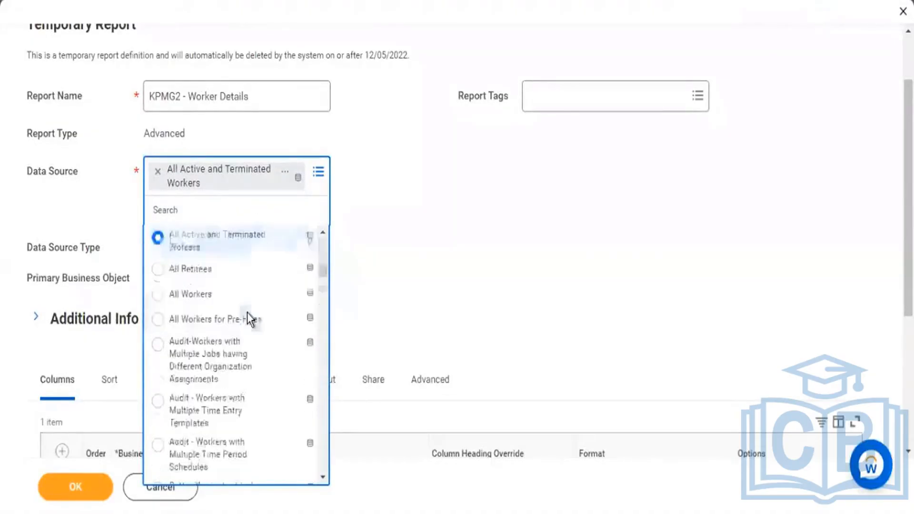
click(534, 294)
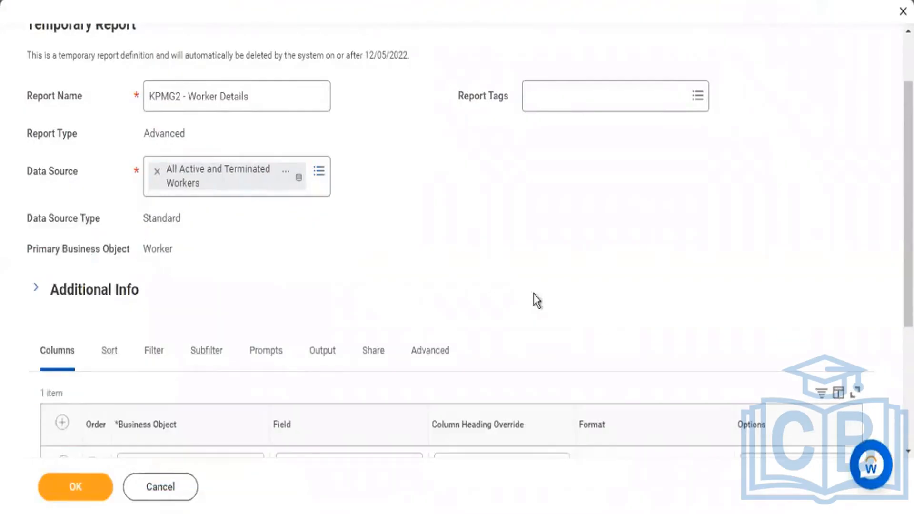
Step: Review the report's column setup, and highlight its Data Source label and the Worker primary business object in the definition
scroll(533, 294, down, 3)
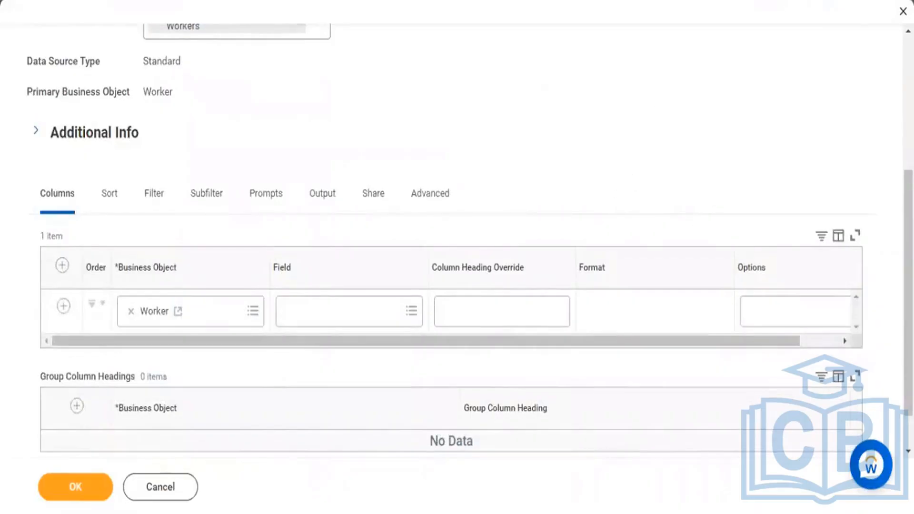
scroll(198, 152, up, 5)
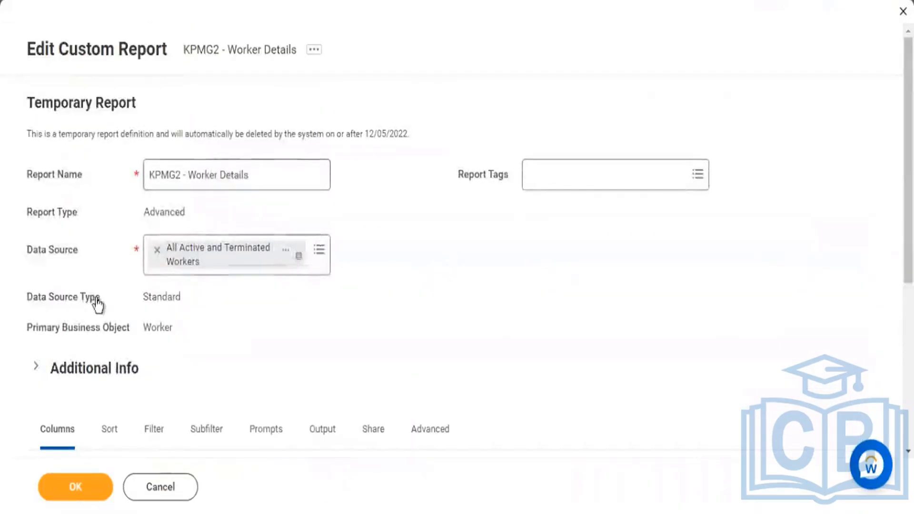
drag(33, 251, 68, 252)
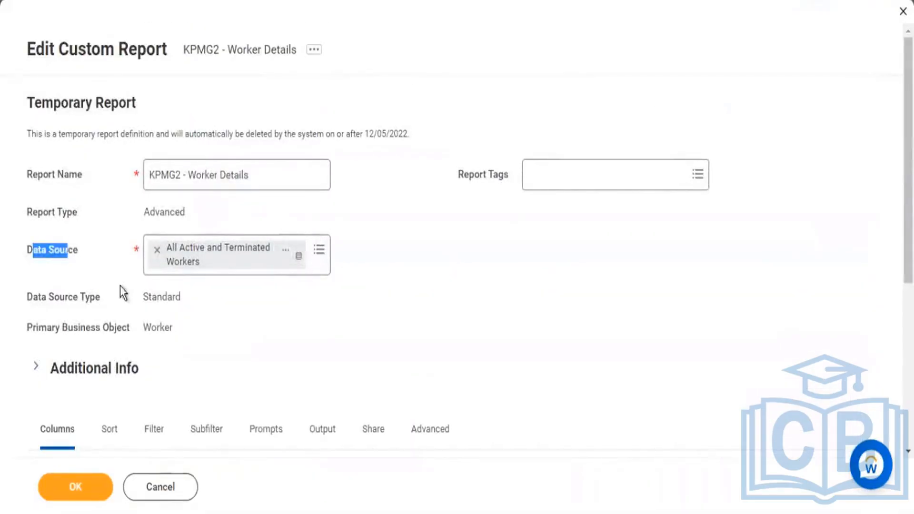
drag(141, 330, 172, 333)
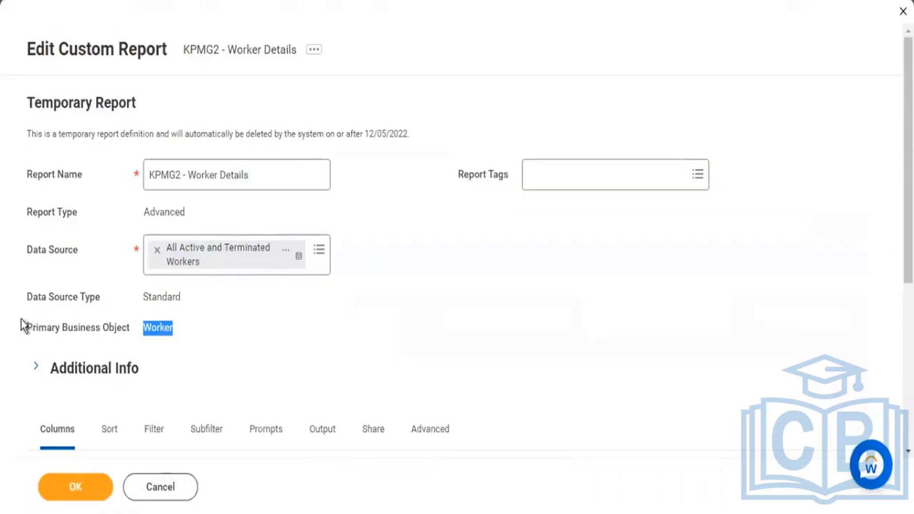
drag(85, 322, 119, 367)
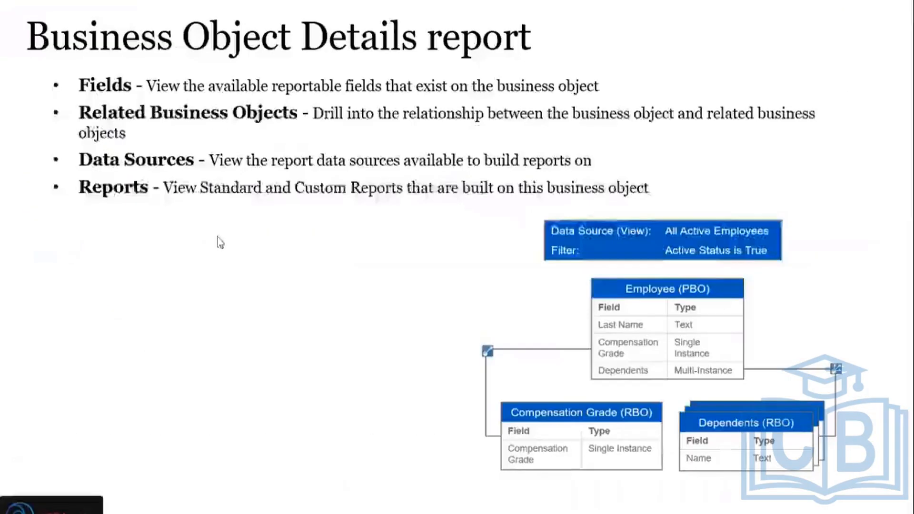
key(Left)
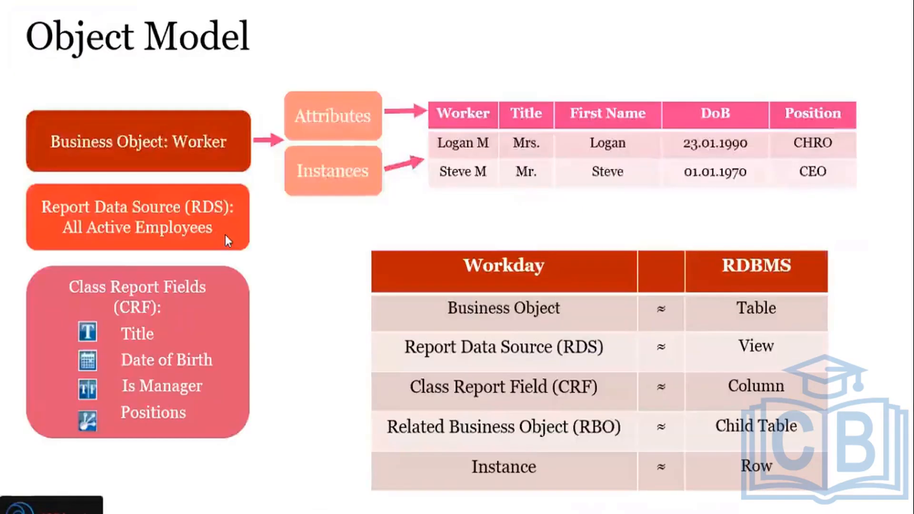
key(Left)
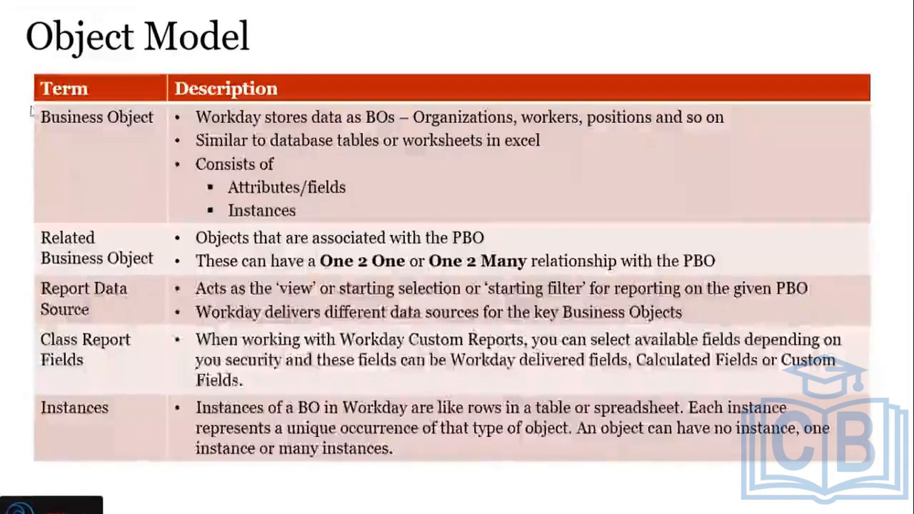
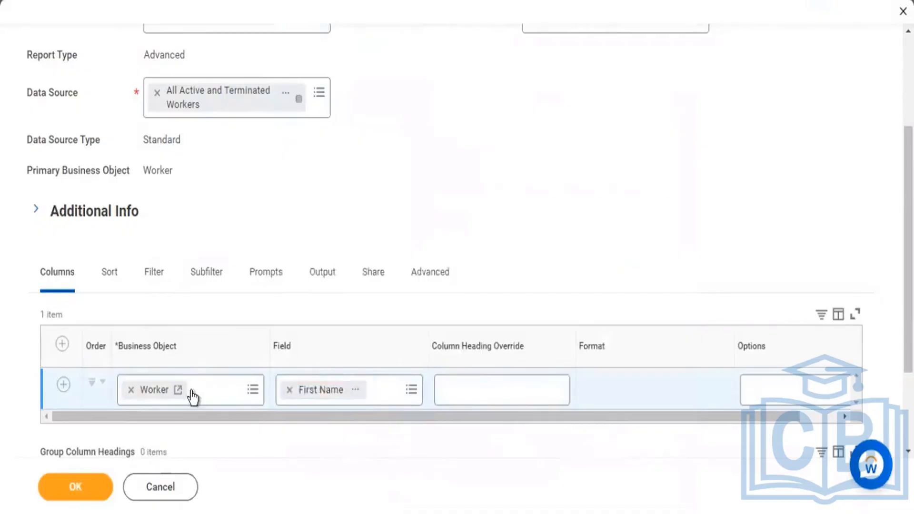
Step: Add a second report column row for the Worker business object and set its field to Age
scroll(42, 373, down, 2)
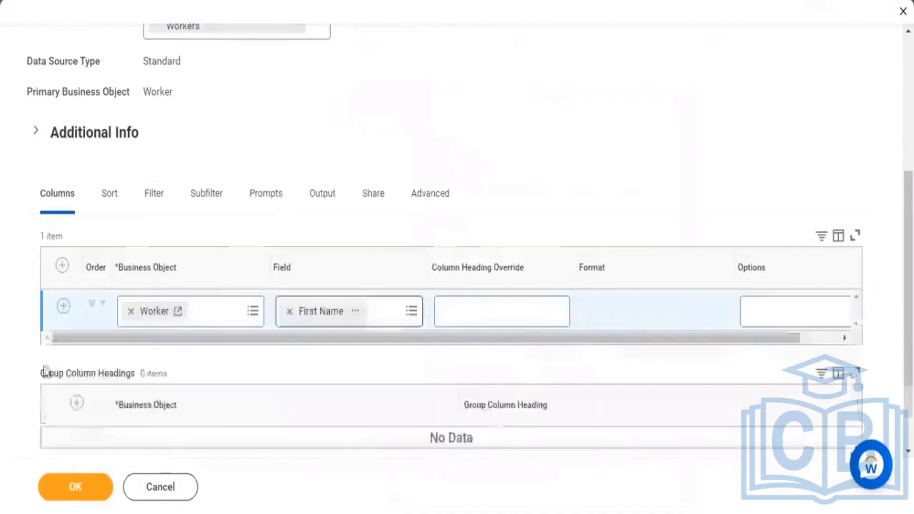
click(62, 306)
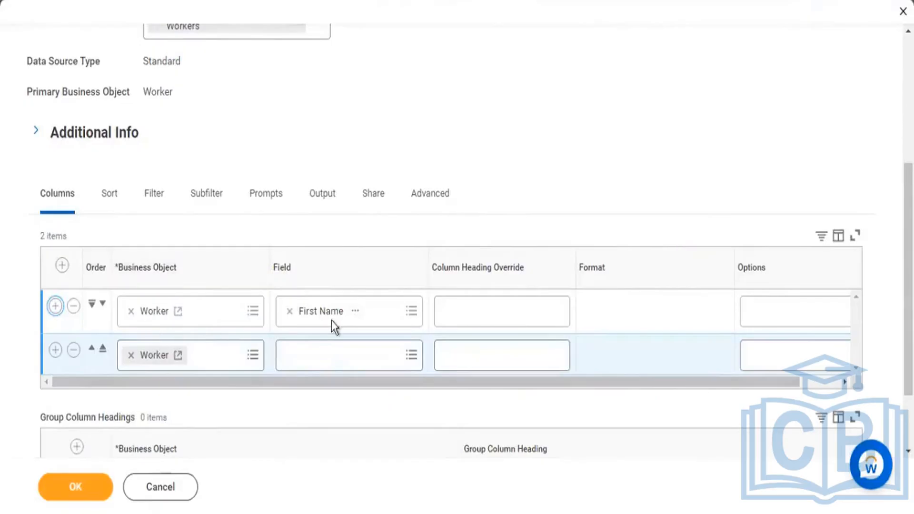
drag(272, 269, 295, 272)
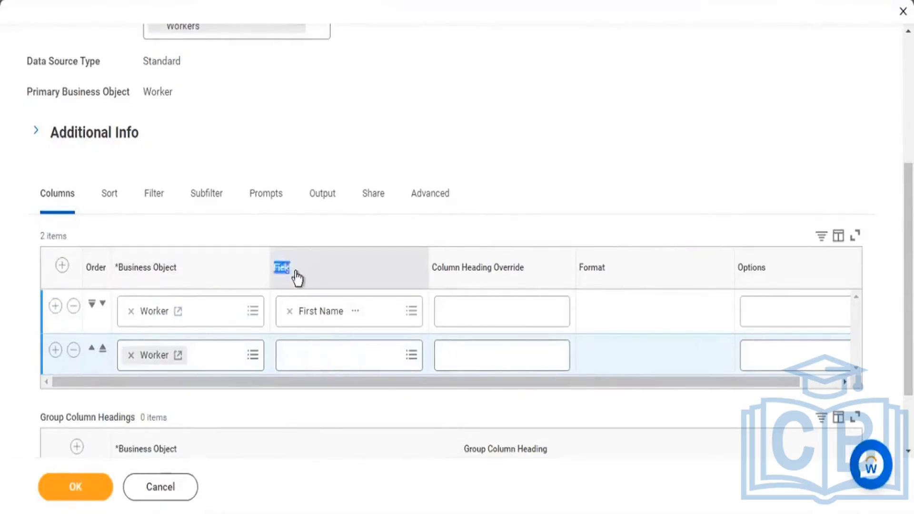
click(330, 354)
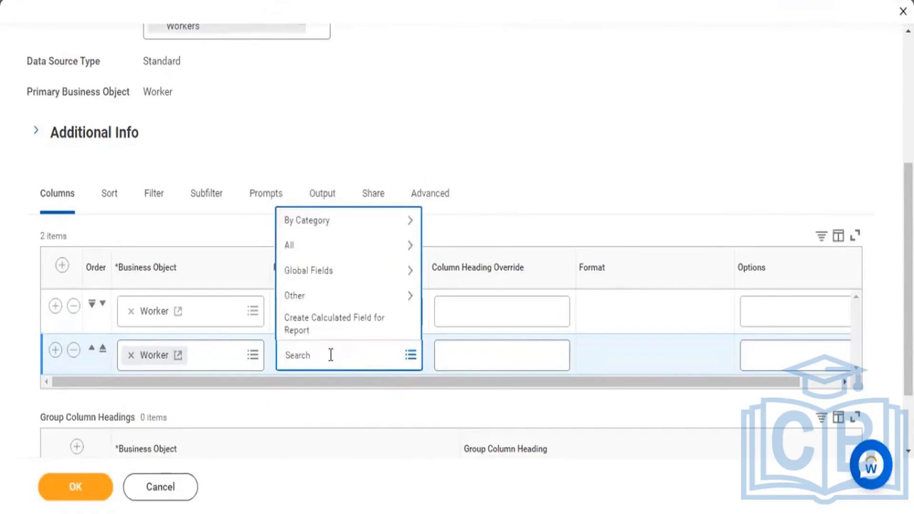
text(age)
key(Return)
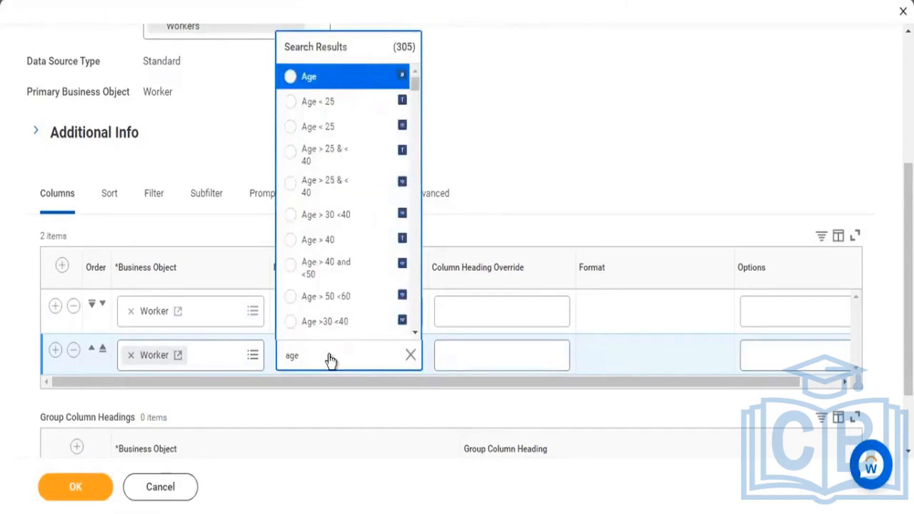
key(Return)
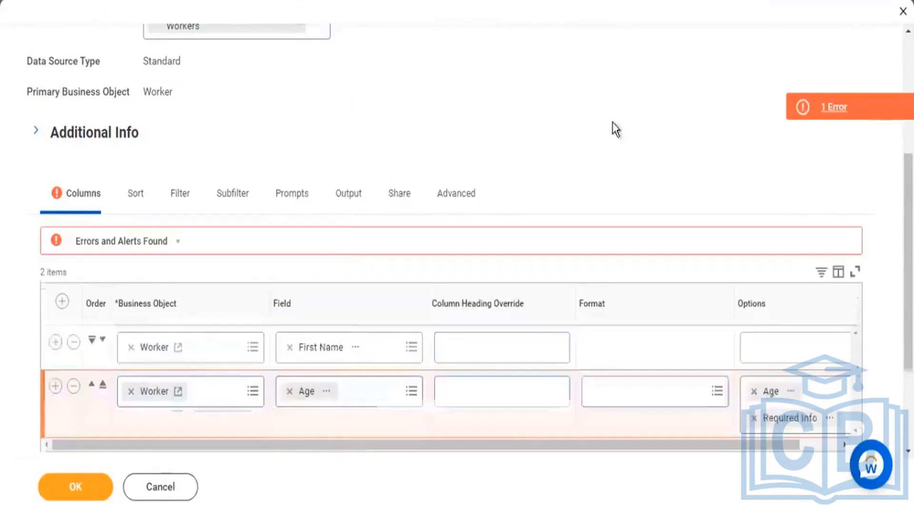
Step: Remove the Age entry from the Age column's options, keeping Required Info, and add a third Worker column row
scroll(799, 309, down, 3)
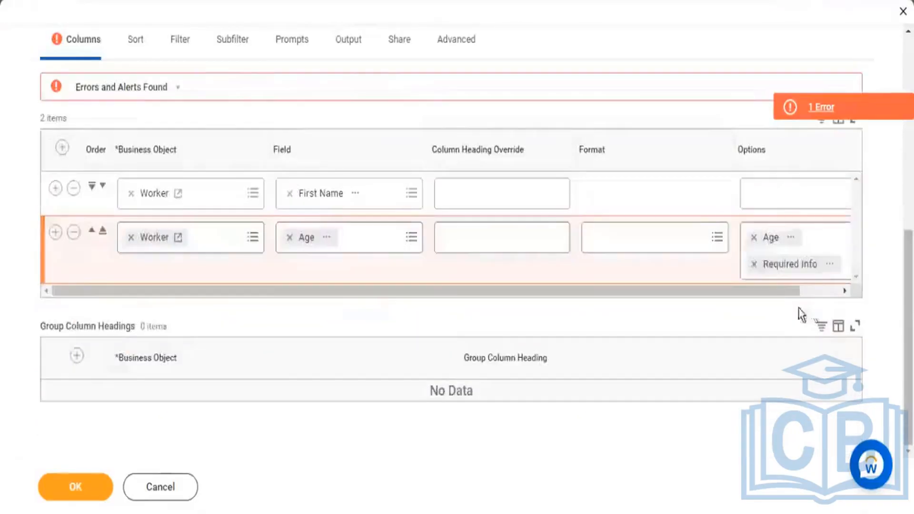
click(753, 237)
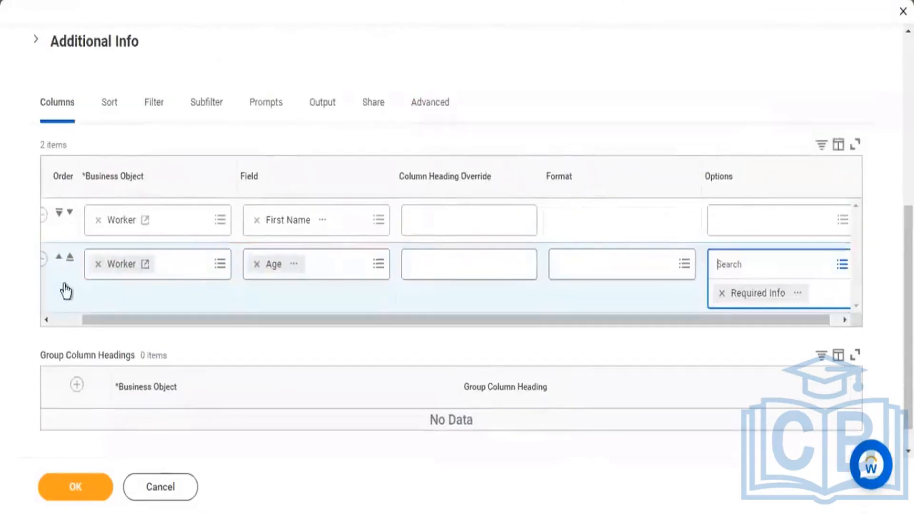
drag(90, 320, 43, 316)
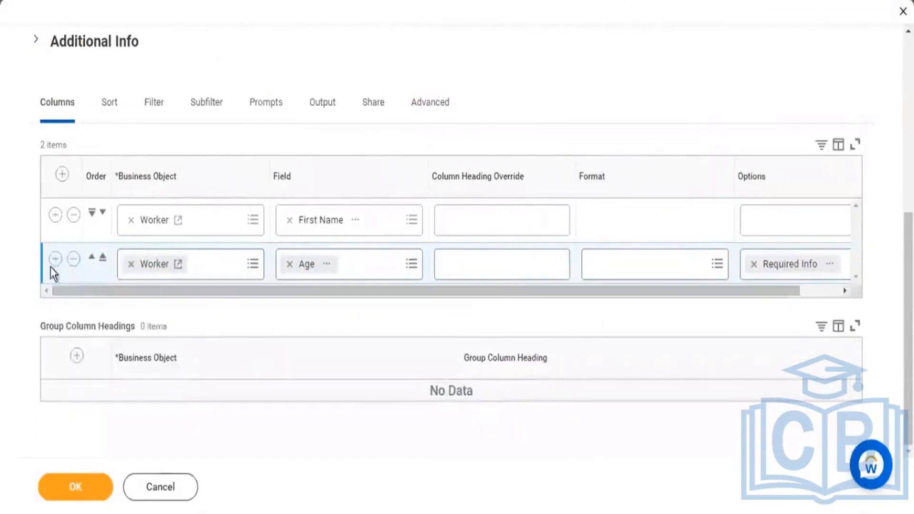
click(54, 259)
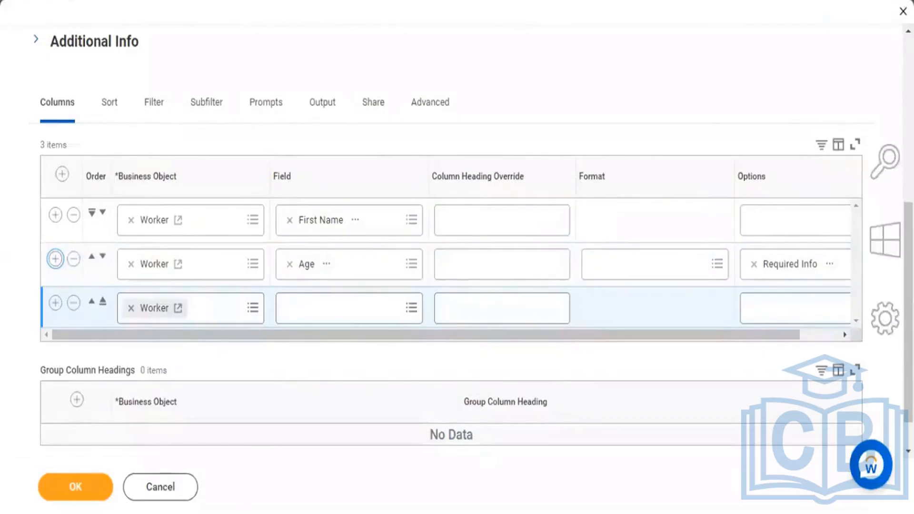
Step: Switch to the Excel workbook and box Emp1, Manager WD, Emp2 and the CEO position in the Worker table
key(alt+Tab)
key(alt+Tab)
key(alt+Tab)
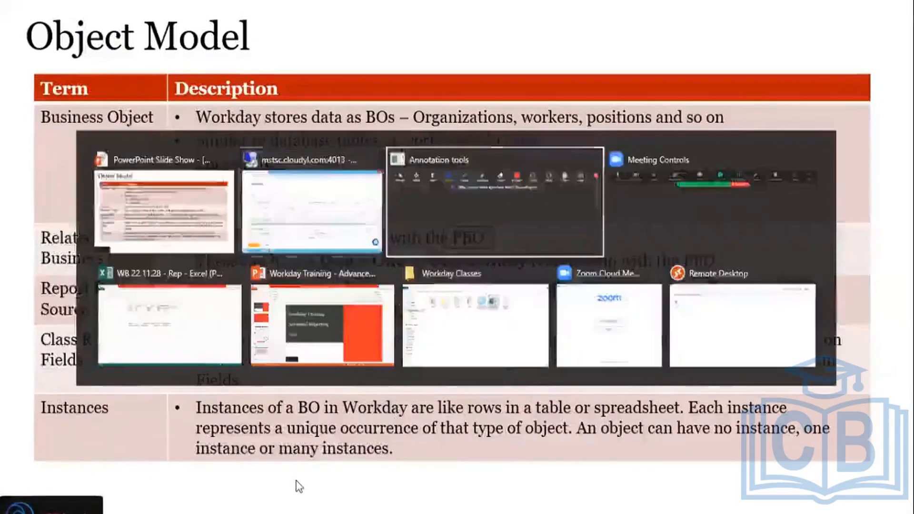
key(alt+Tab)
key(alt+Tab)
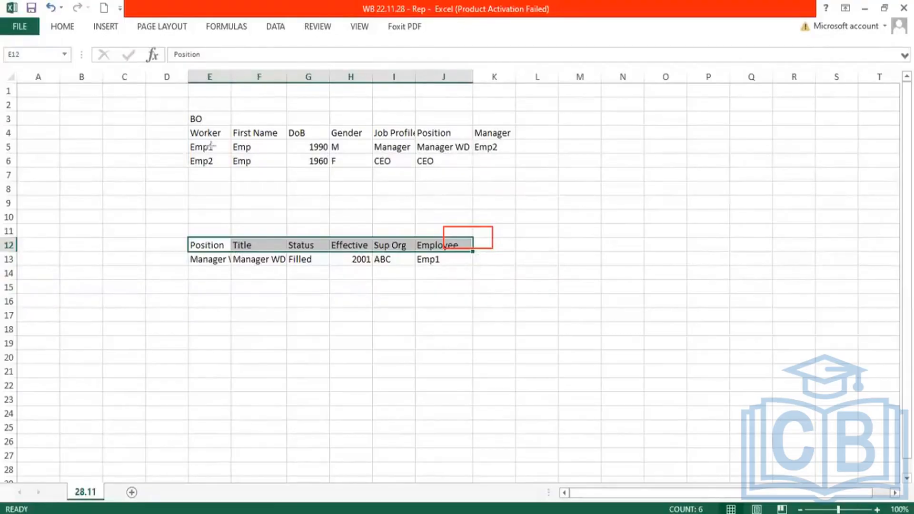
drag(185, 138, 232, 156)
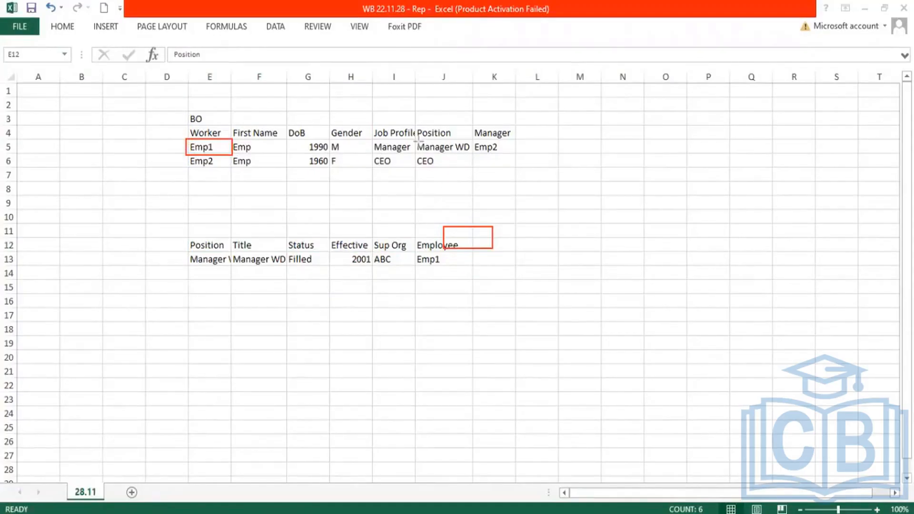
drag(414, 136, 473, 154)
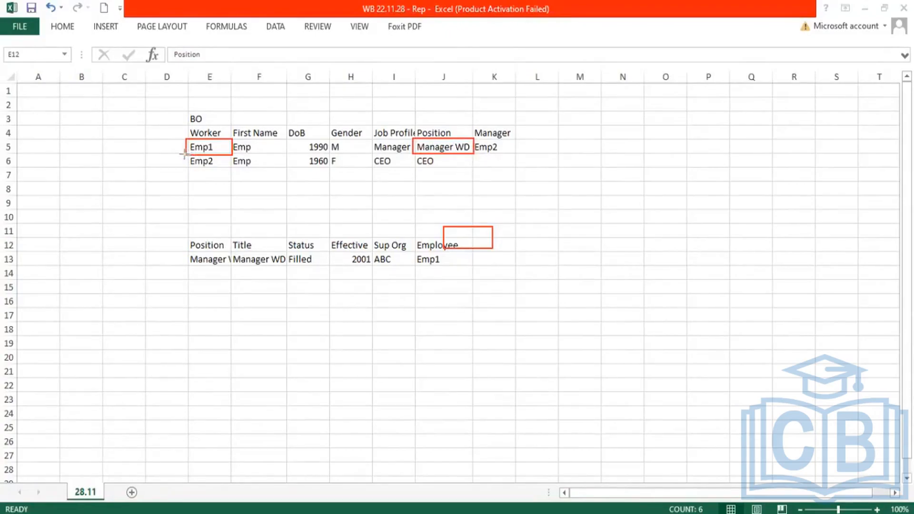
drag(185, 153, 231, 168)
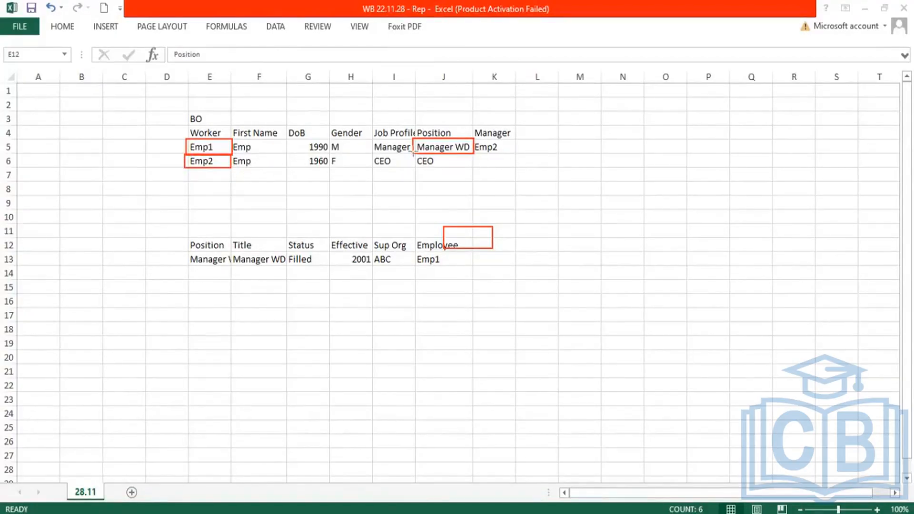
drag(414, 151, 477, 171)
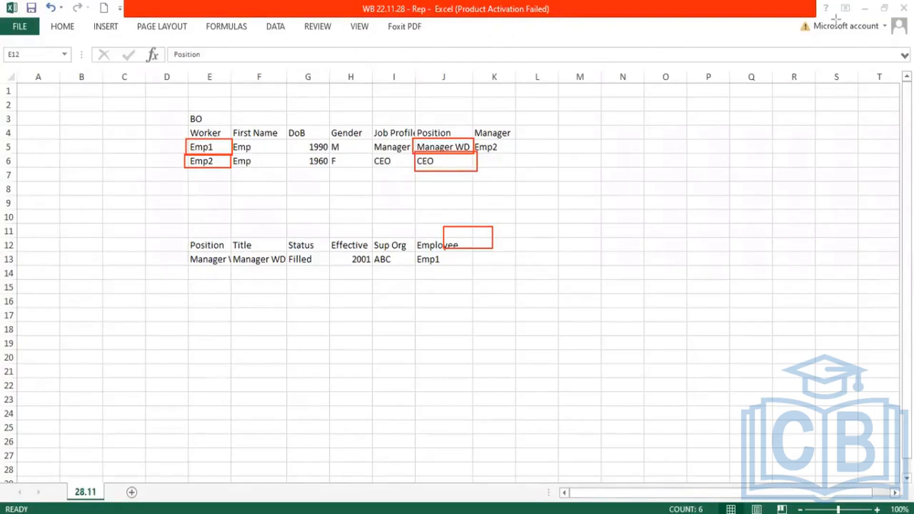
Step: Auto-fit the width of all columns on the 28.11 sheet to their contents
key(ctrl+shift+Right)
double_click(231, 76)
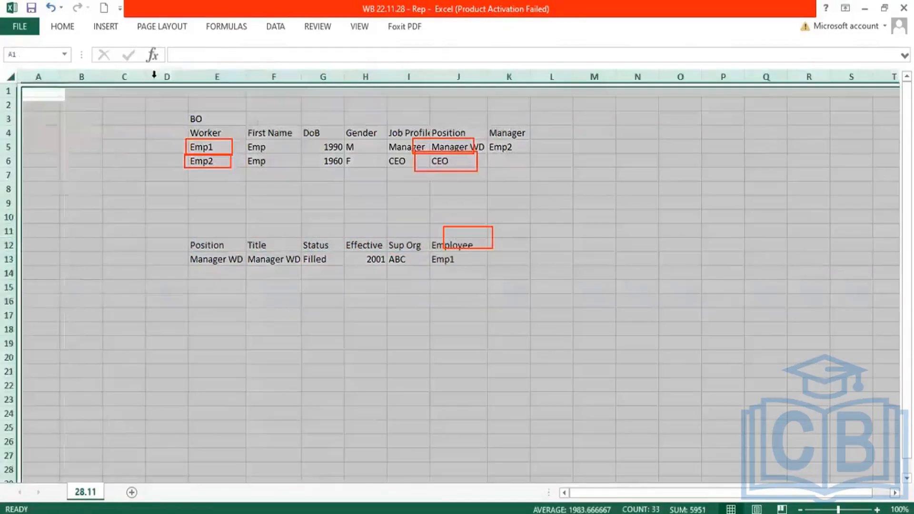
click(9, 77)
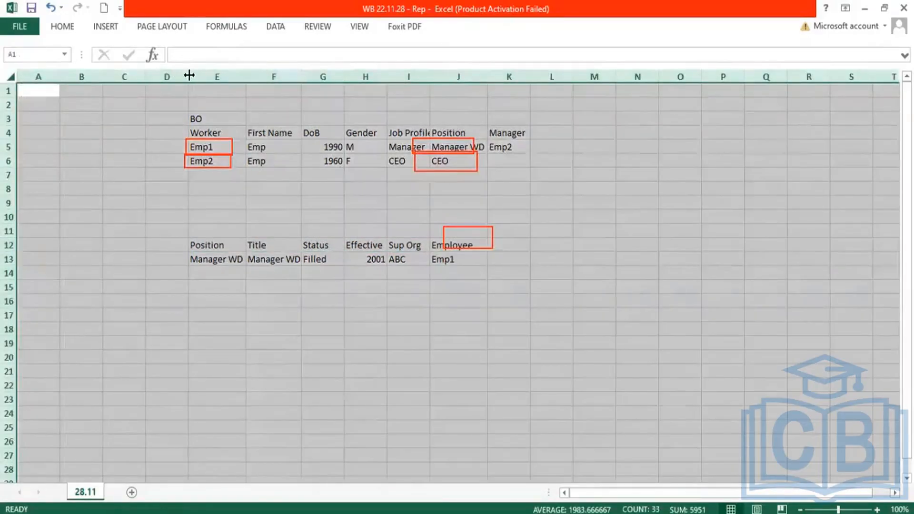
double_click(189, 75)
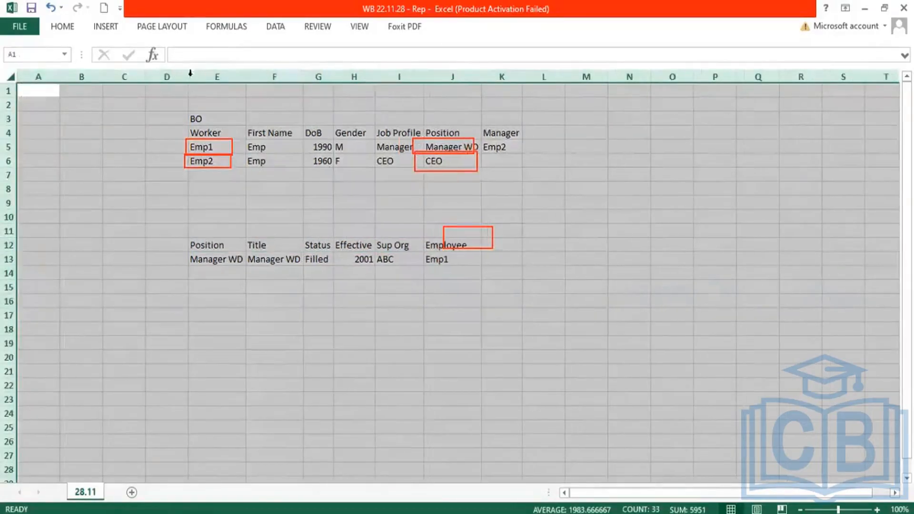
click(686, 44)
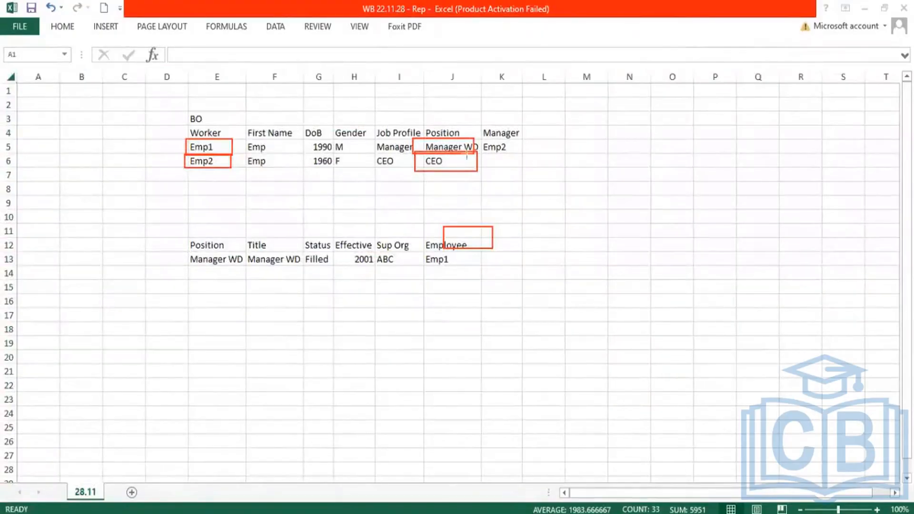
Step: Box Manager WD in the Position table, and start a row below it with position CEO, title CEO and status Filled
drag(187, 251, 250, 268)
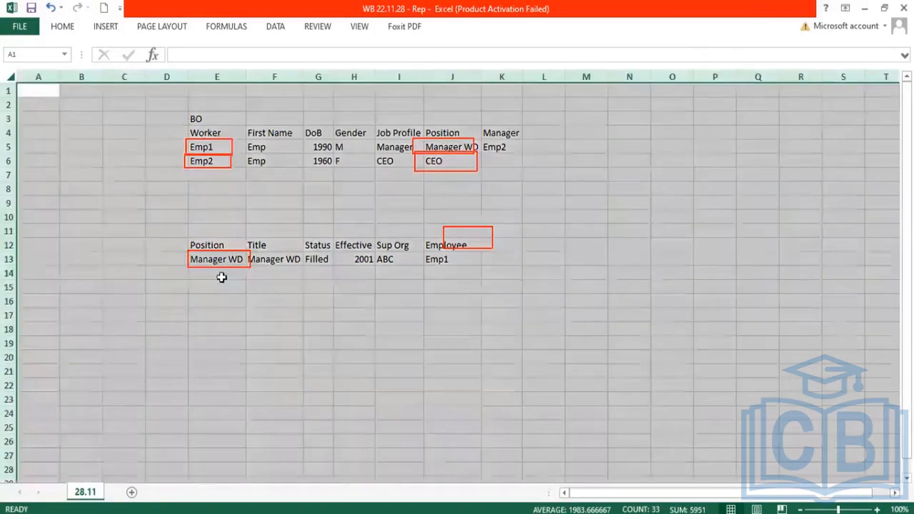
click(219, 275)
text(C)
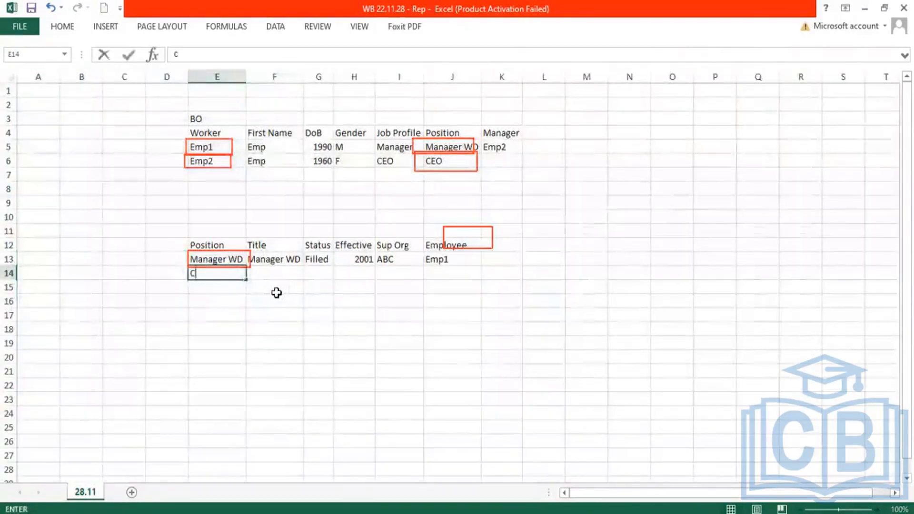
text(EO)
key(Tab)
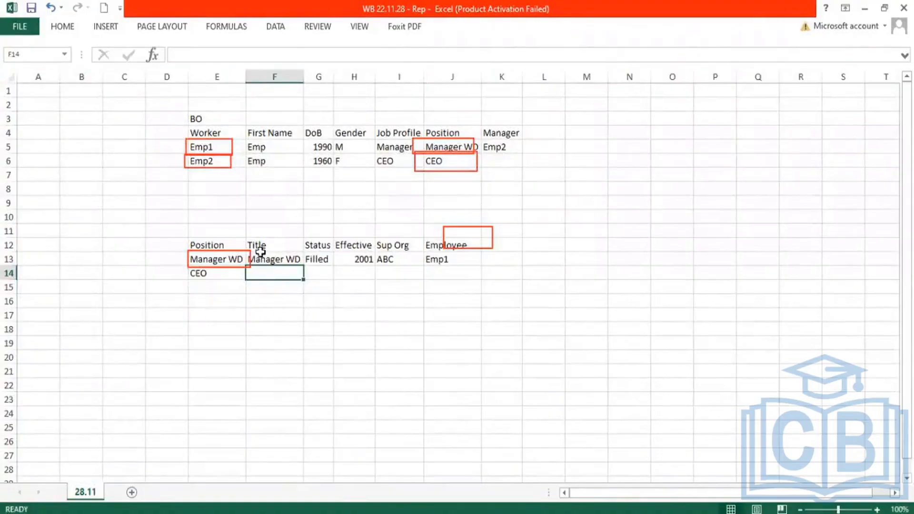
text(CEO)
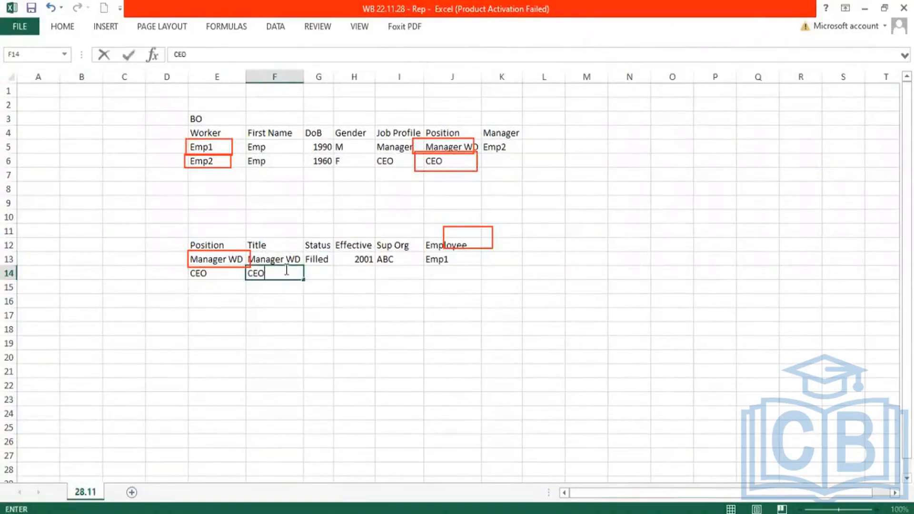
key(Tab)
text(Filled)
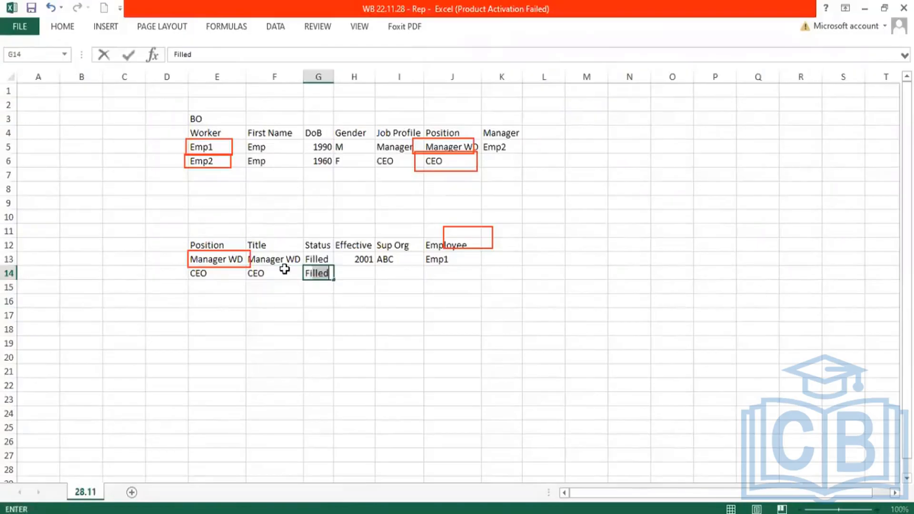
key(Tab)
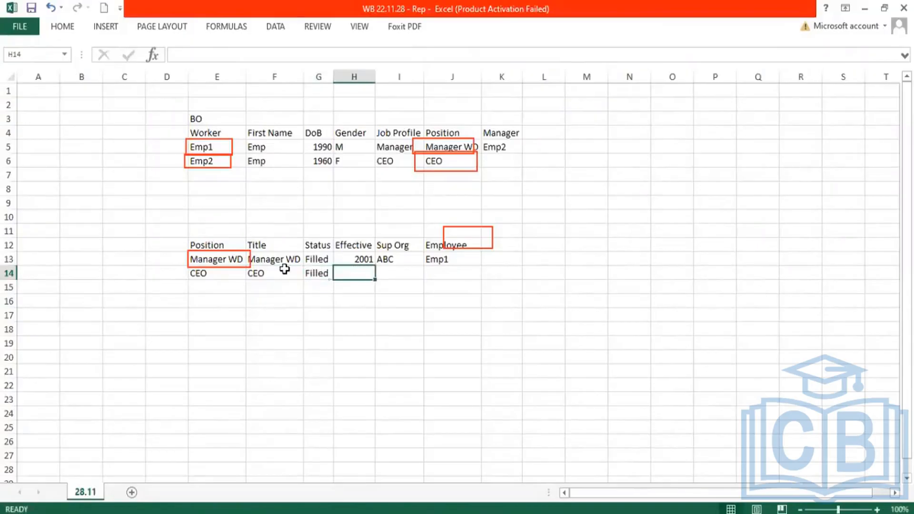
Step: Complete the CEO row in the Position table with Effective 200, Sup Org GMS and Employee Emp2
text(200)
key(Tab)
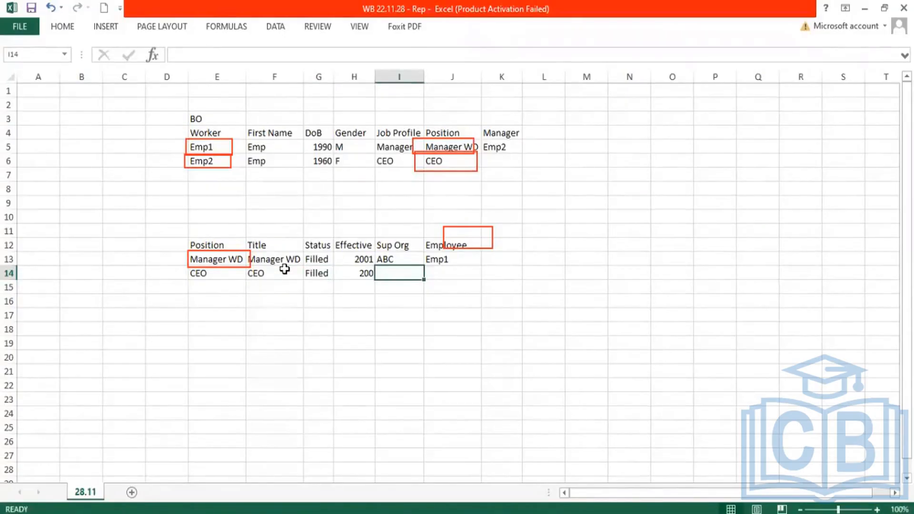
text(GMS)
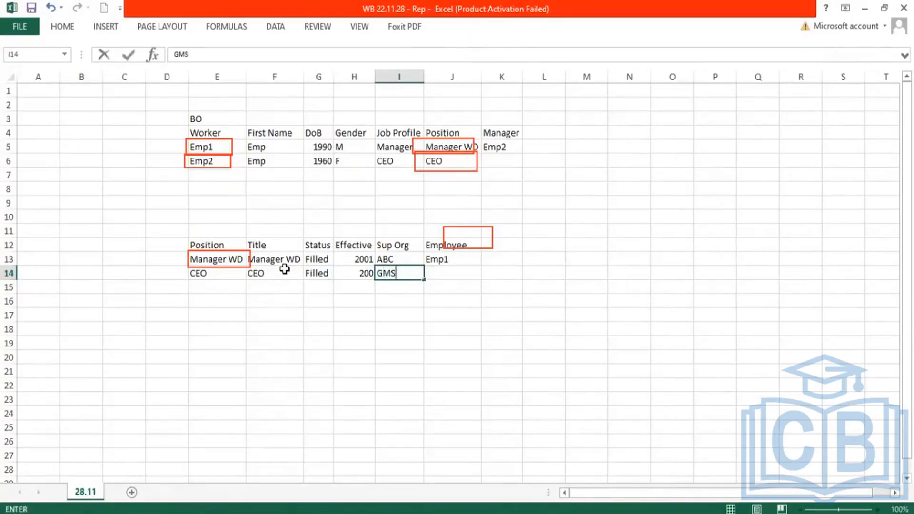
key(Tab)
text(Emp)
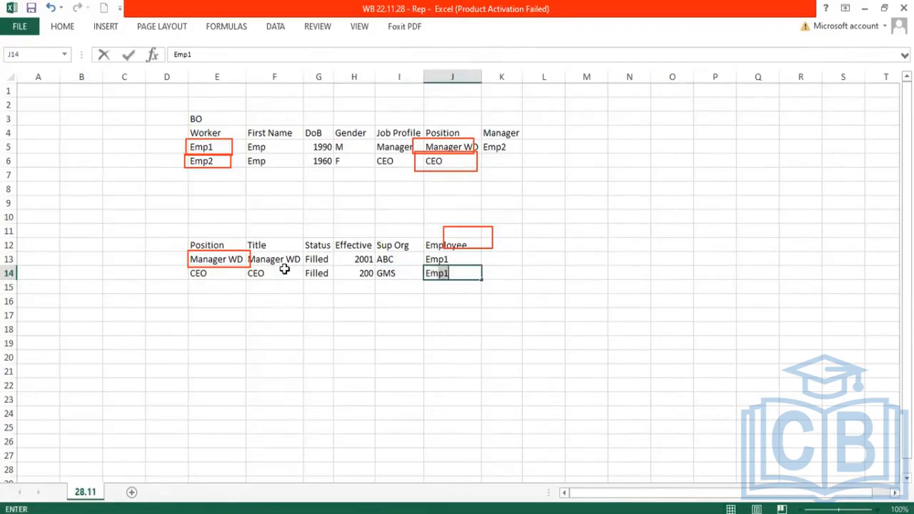
text(2)
key(Return)
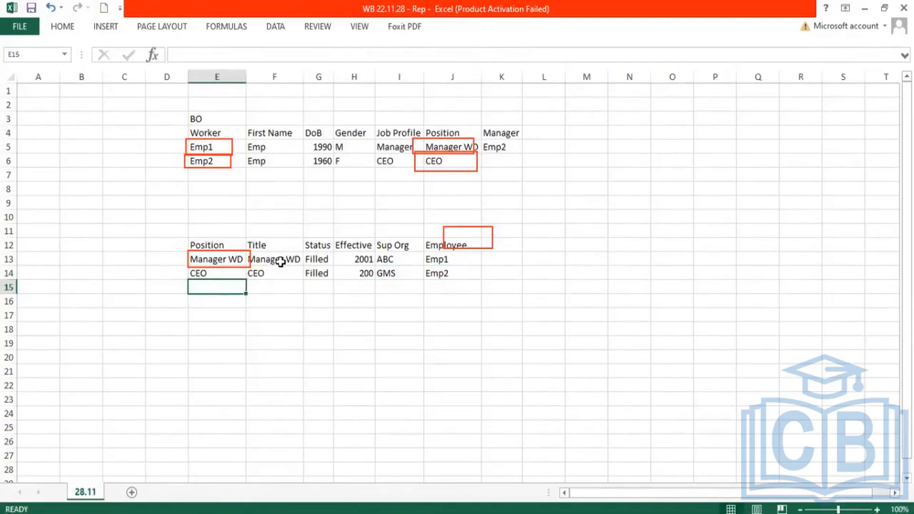
click(199, 144)
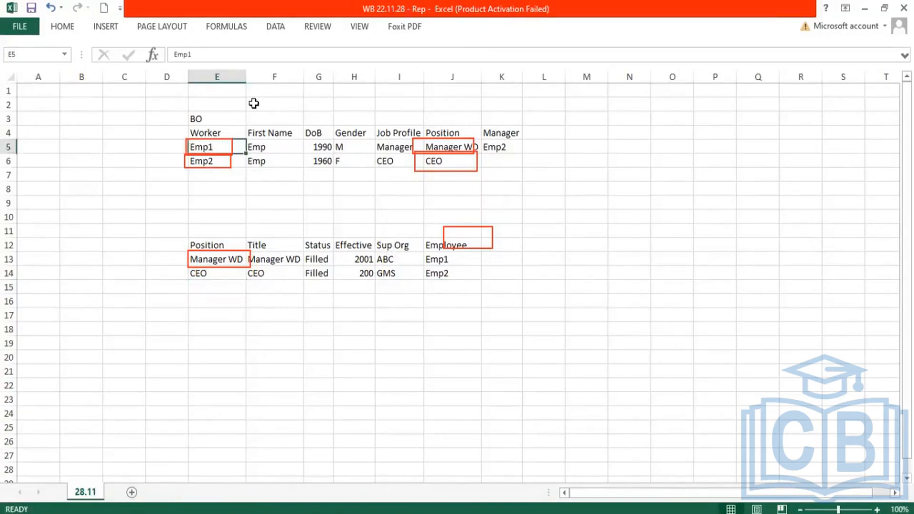
key(alt+Tab)
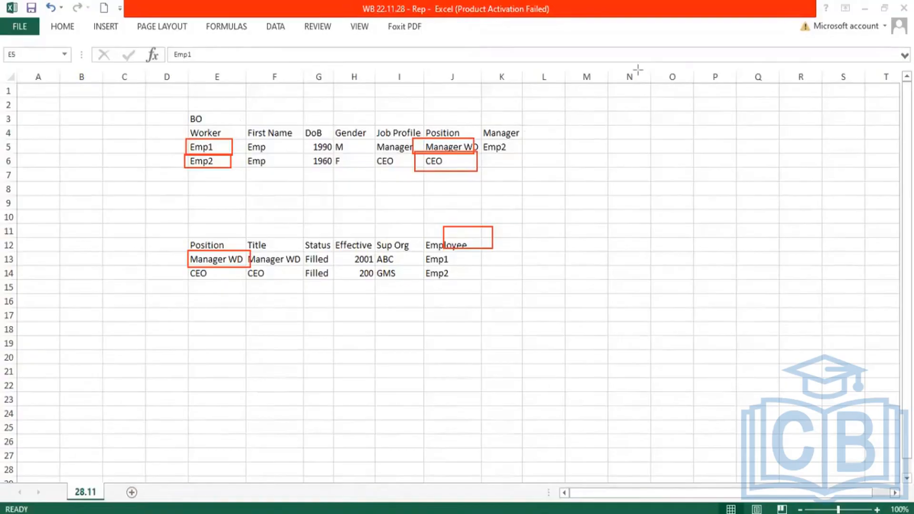
Step: Add the column headings Comp Grade and Dependents to the Worker table, directly after Manager
click(552, 135)
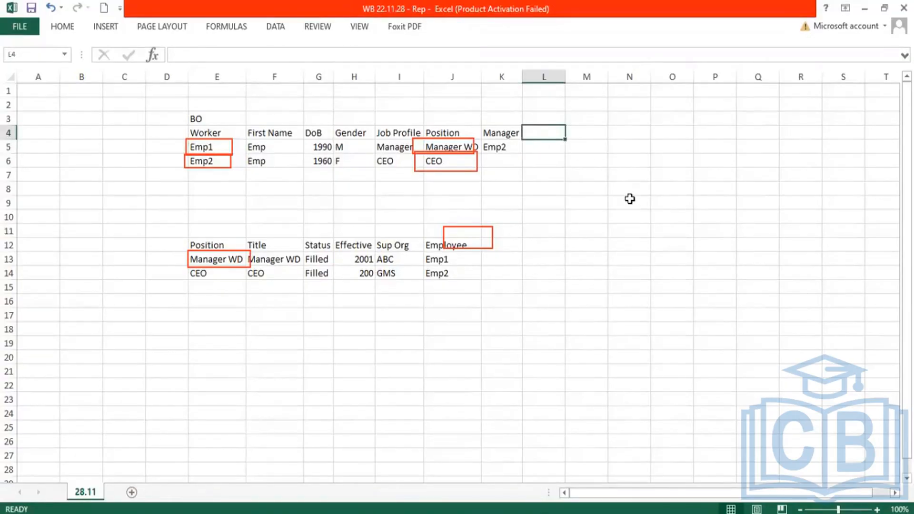
text(Comp G)
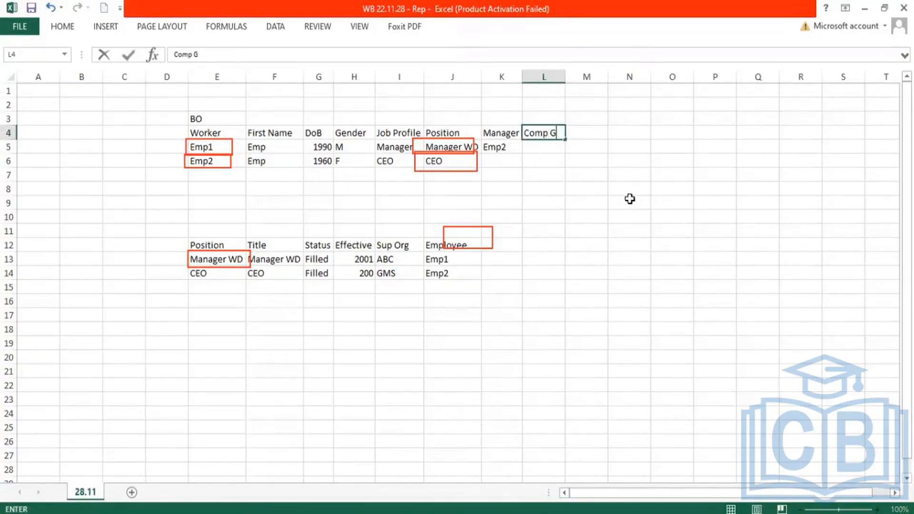
text(rade)
key(Tab)
text(De)
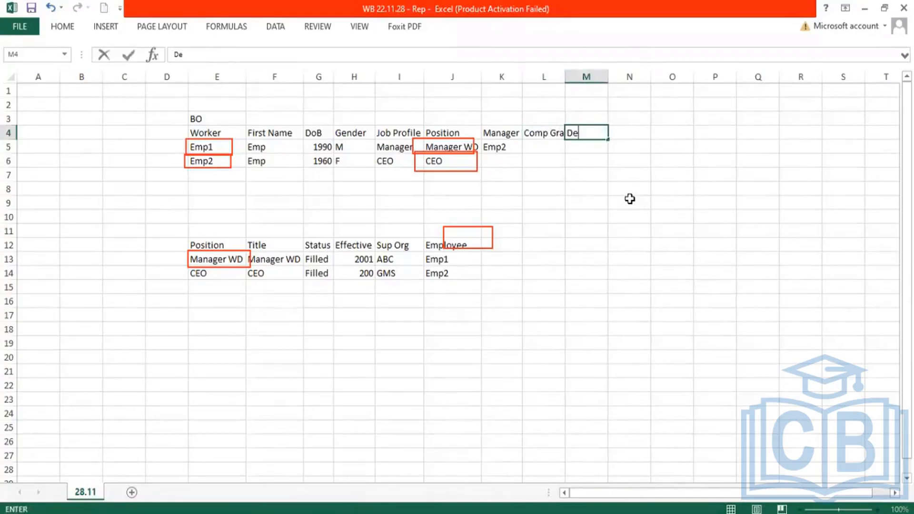
text(pendts)
key(Return)
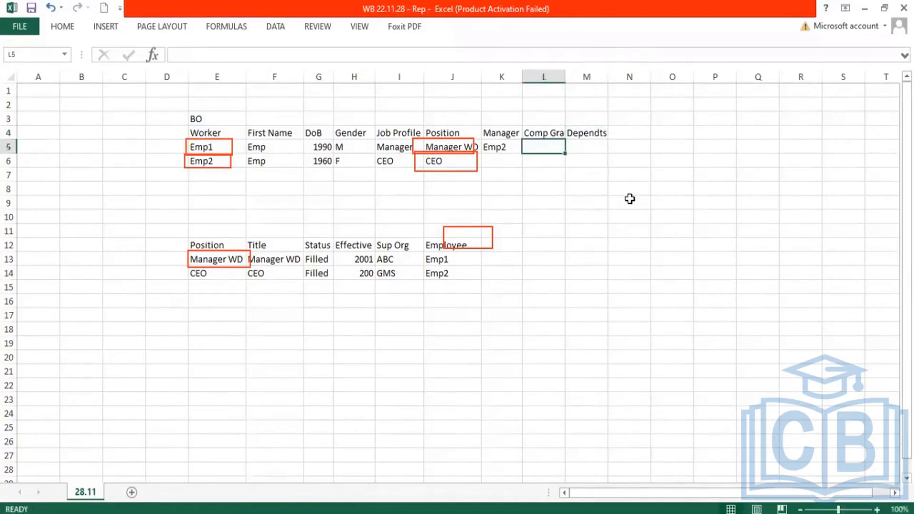
click(586, 134)
text(Depend)
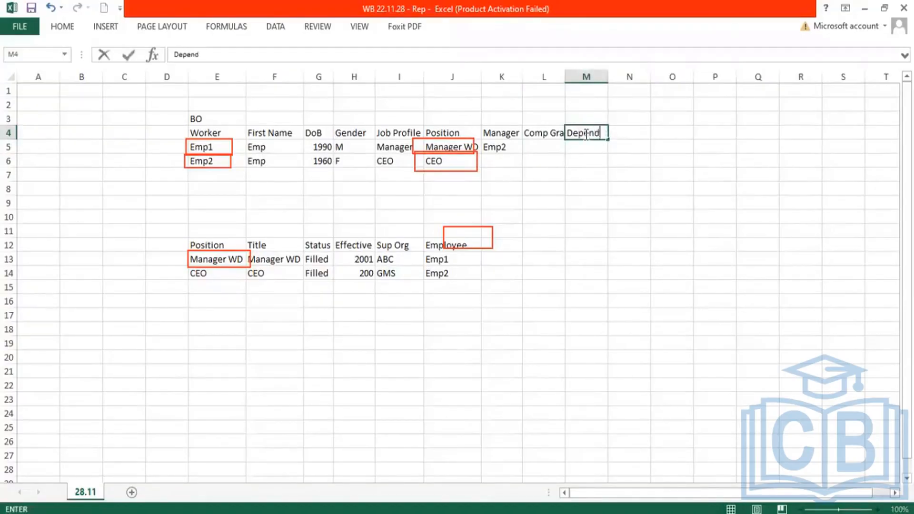
text(ents)
key(Return)
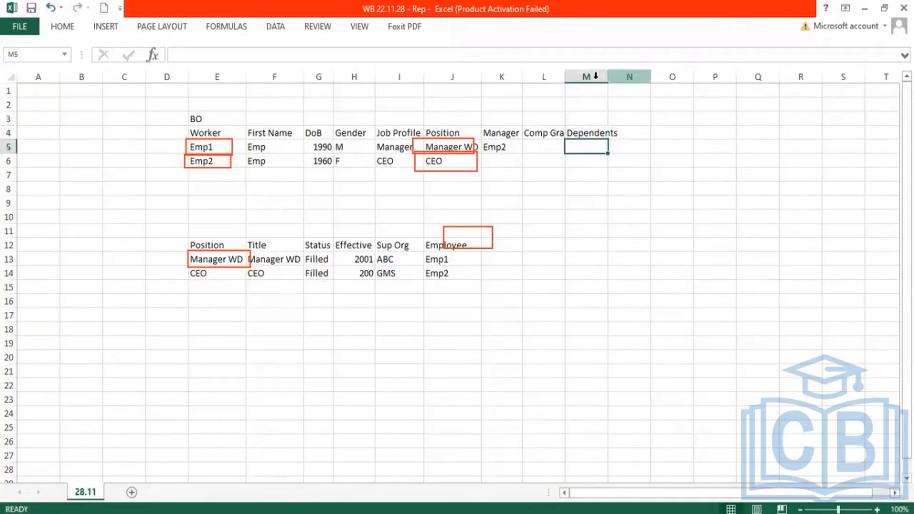
Step: Auto-fit the widths of the Comp Grade and Dependents columns to their headings
click(614, 77)
double_click(608, 76)
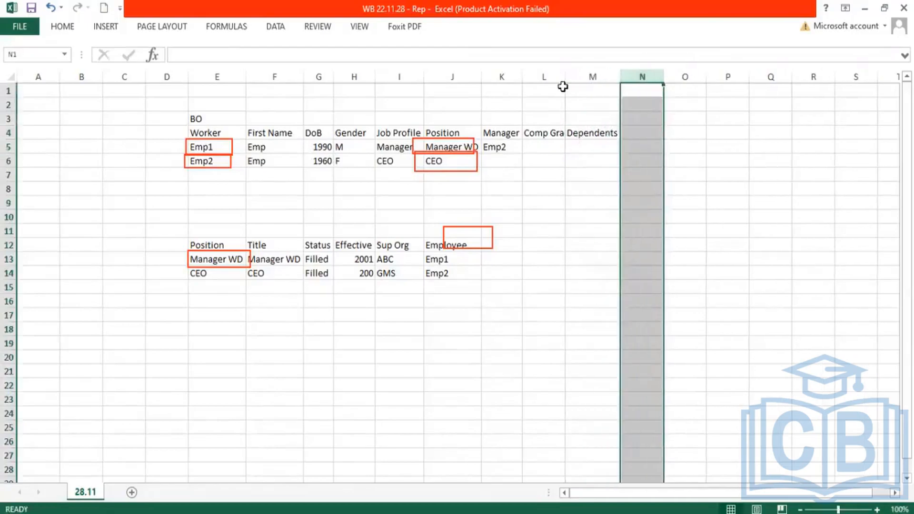
double_click(565, 77)
Step: Fill the Comp Grade column of the Worker table with VP for Emp1 and CEO for Emp2
click(561, 146)
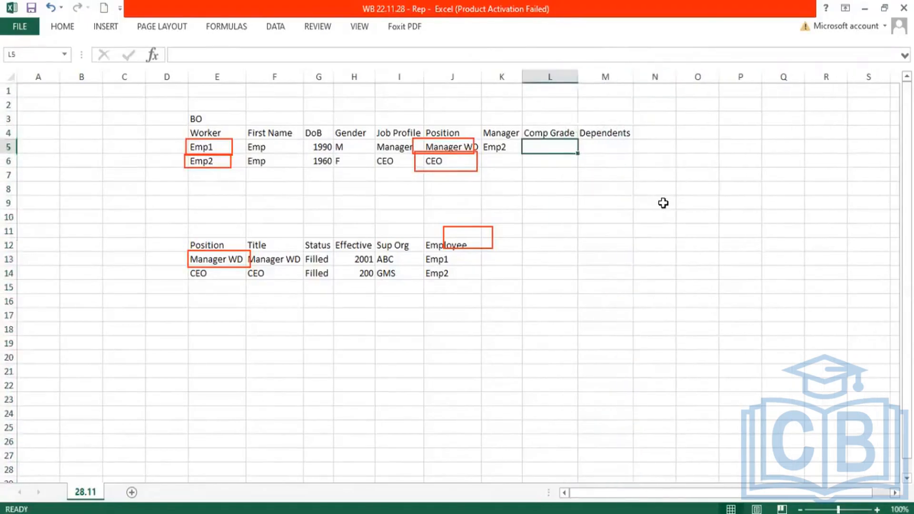
text(Manager)
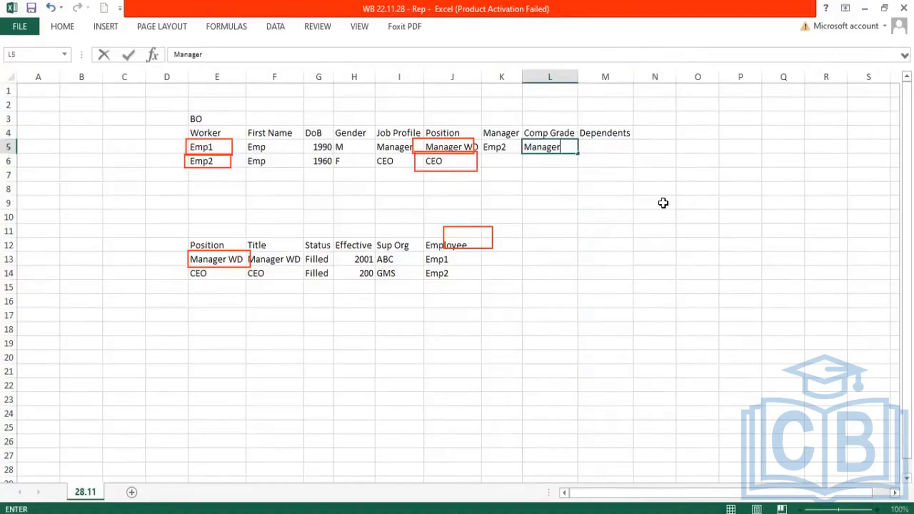
key(Return)
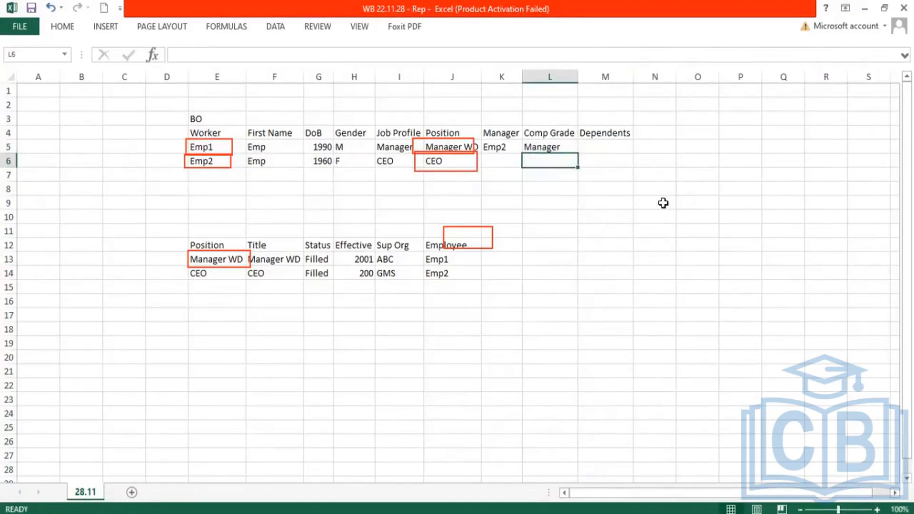
text(CEO)
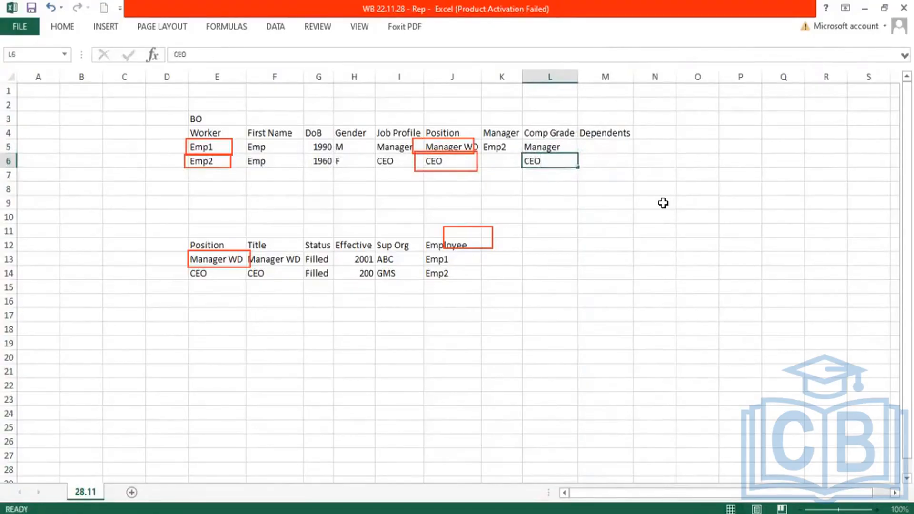
key(Up)
text(VP)
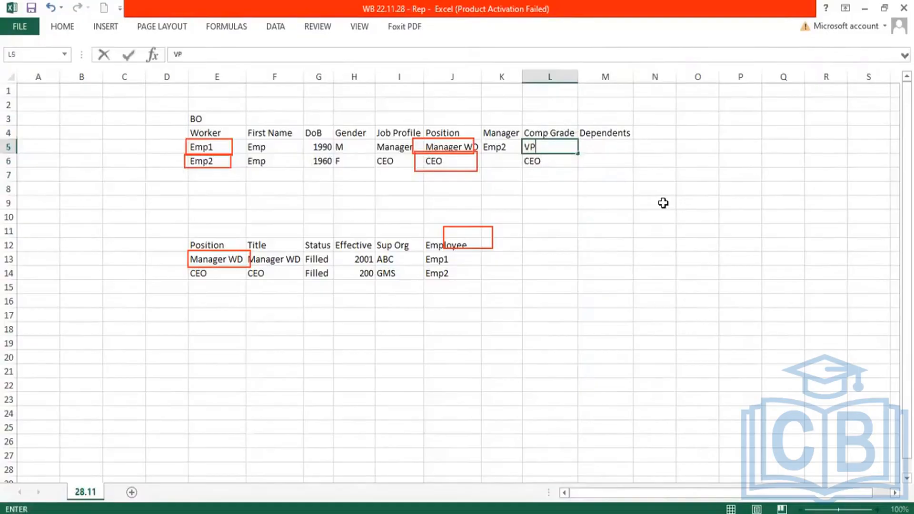
Step: Enter 3 dependents for Emp1 and 5 dependents for Emp2 in the Worker table
key(Tab)
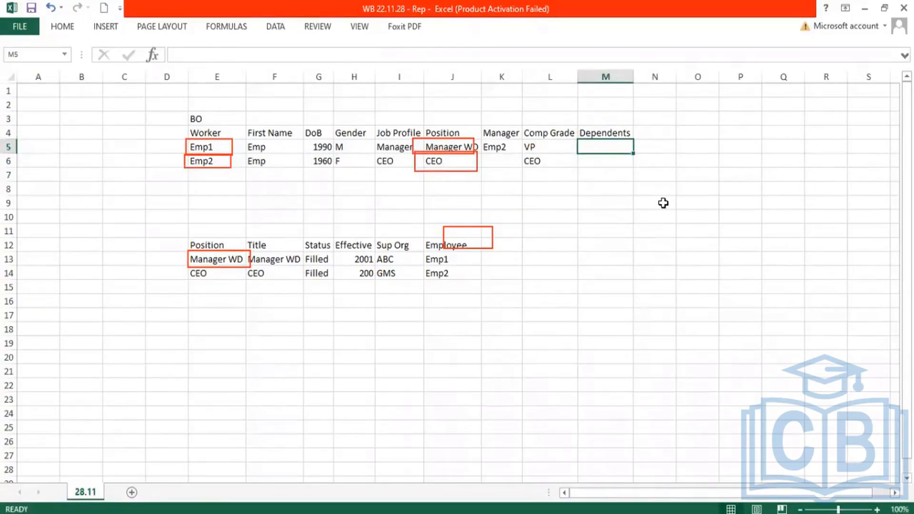
text(3)
key(Return)
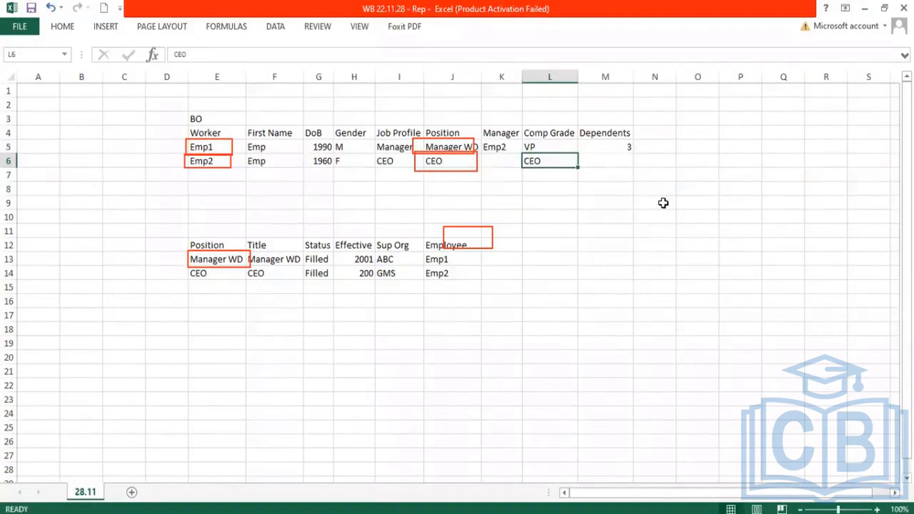
key(Tab)
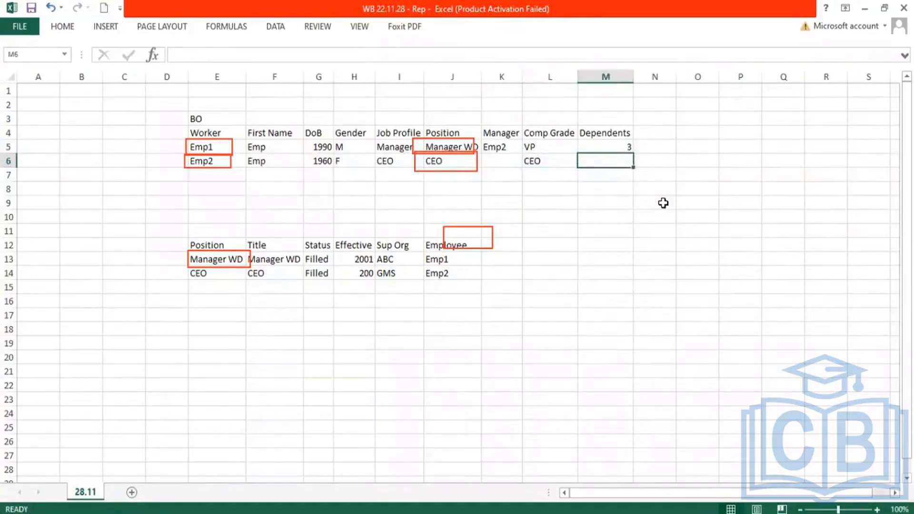
text(5)
key(Return)
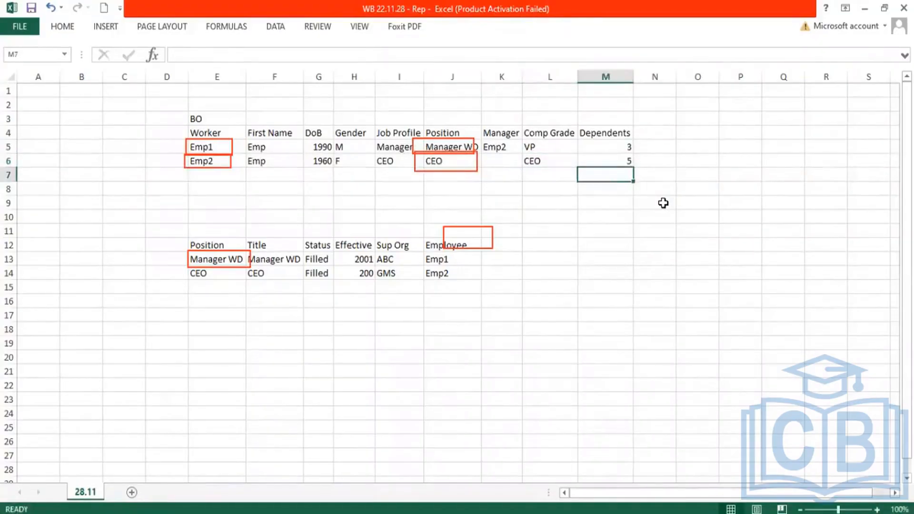
key(Up)
key(Up)
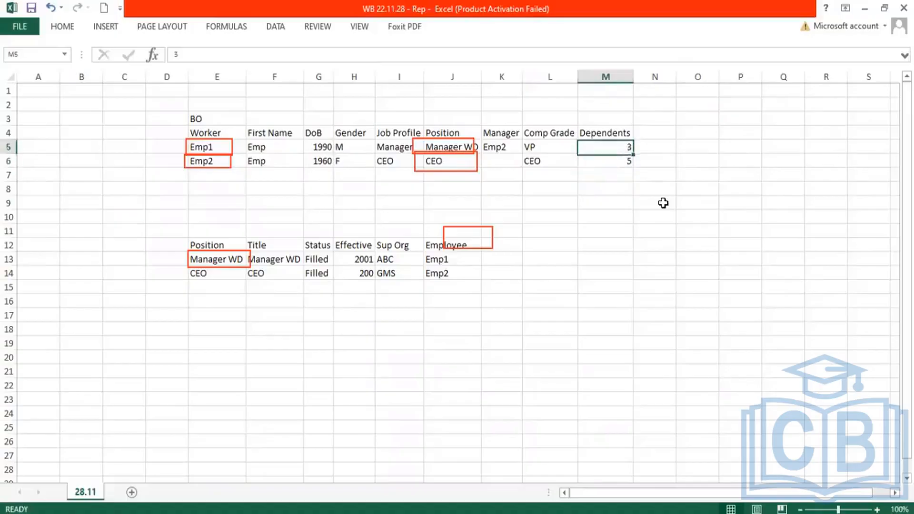
Step: Start a new table below the Position table with the heading Comp Grade in cell E18
click(534, 145)
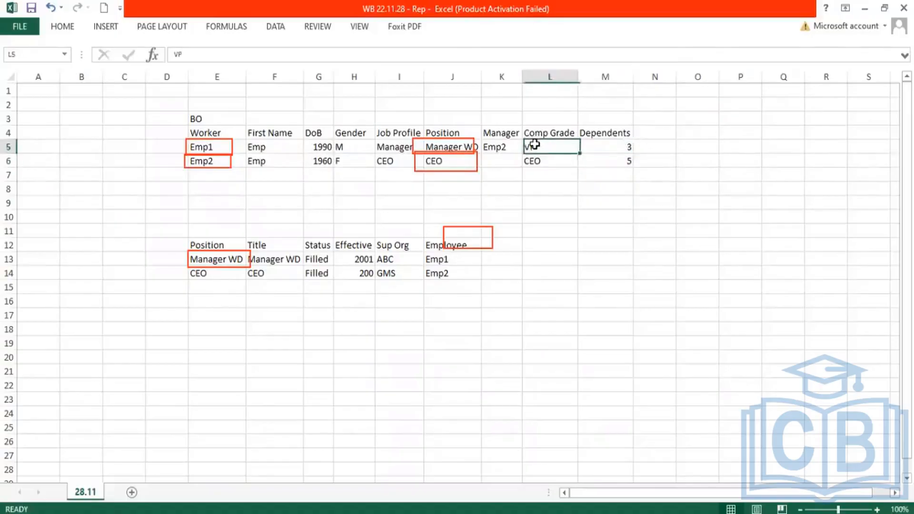
click(216, 324)
text(Comp)
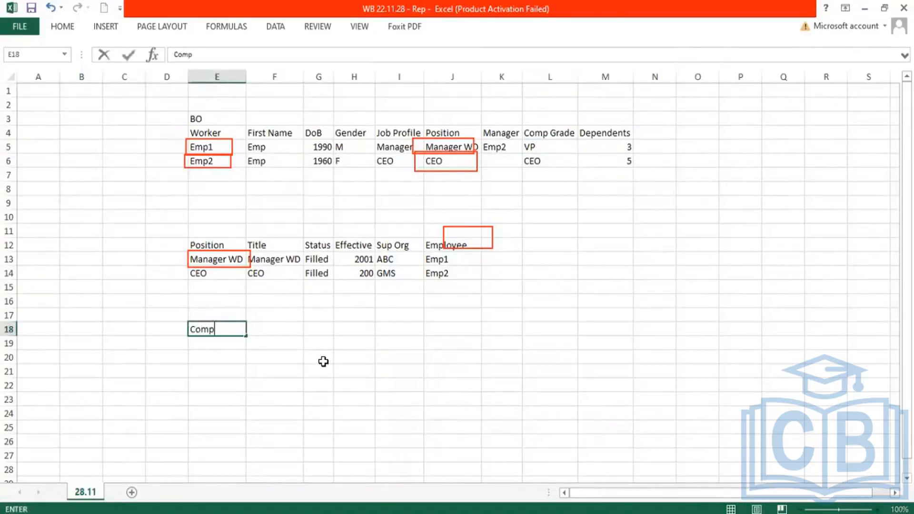
text( Graee)
key(Return)
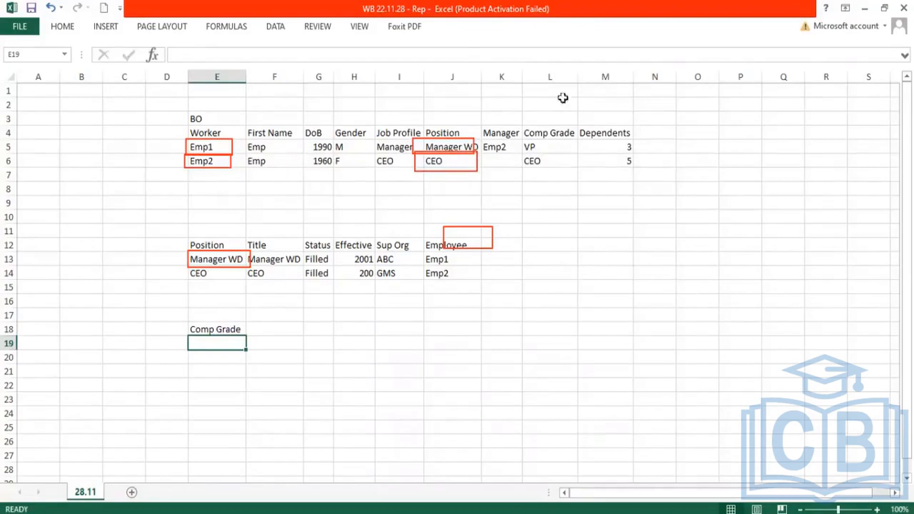
click(200, 145)
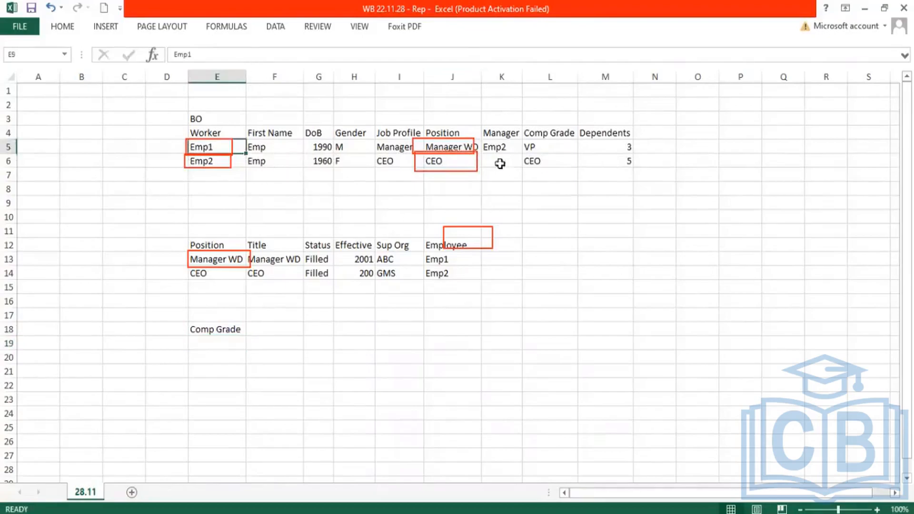
click(449, 146)
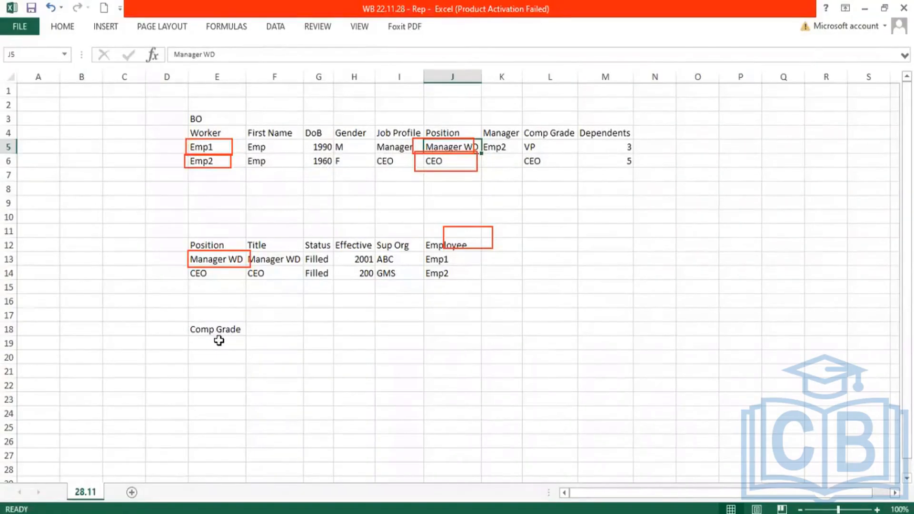
key(ctrl+Left)
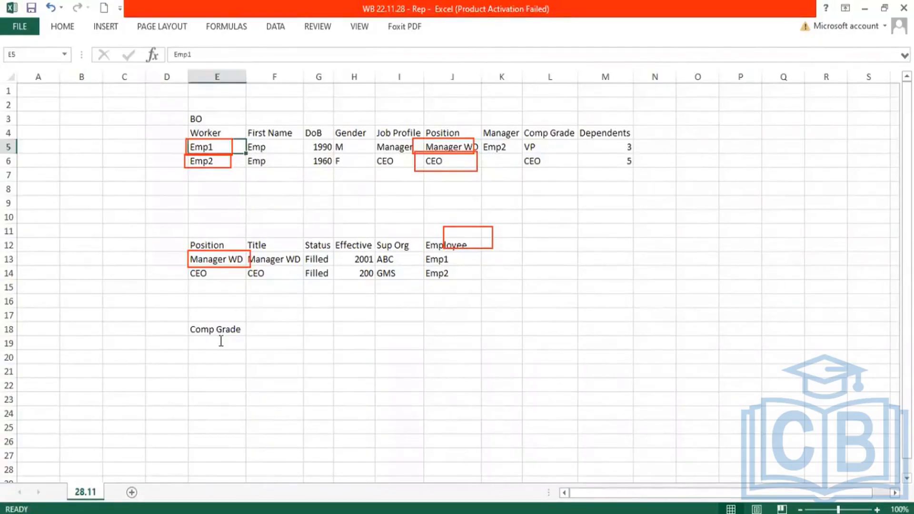
Step: Enter VP as the first instance under the Comp Grade heading in cell E19
click(197, 344)
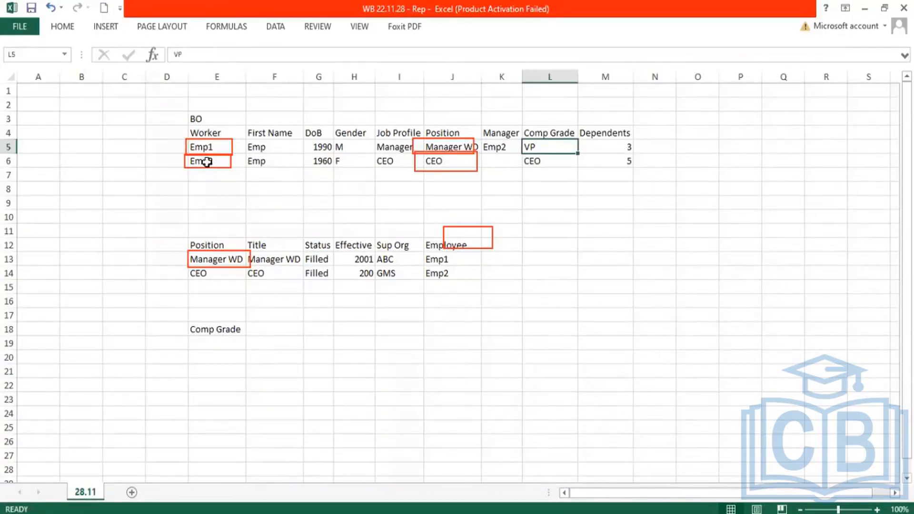
text(VP)
click(226, 140)
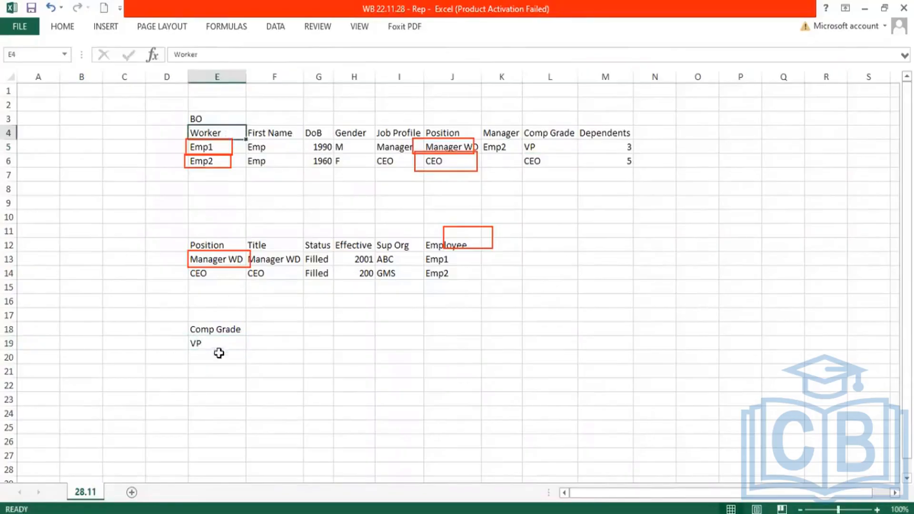
click(220, 342)
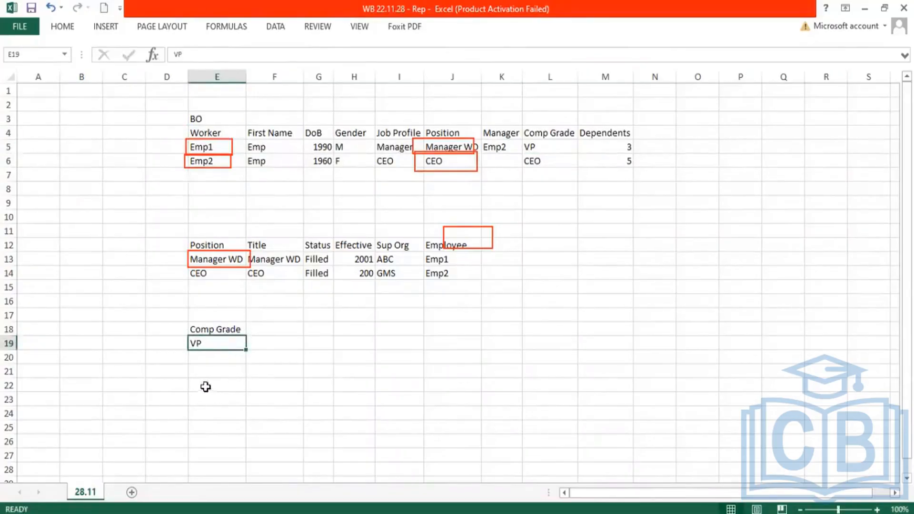
Step: Start a dependents table in row 22 with the headings Dependets, Name, Gender, Type and Employee, beginning in column E
click(229, 392)
text(Dependets)
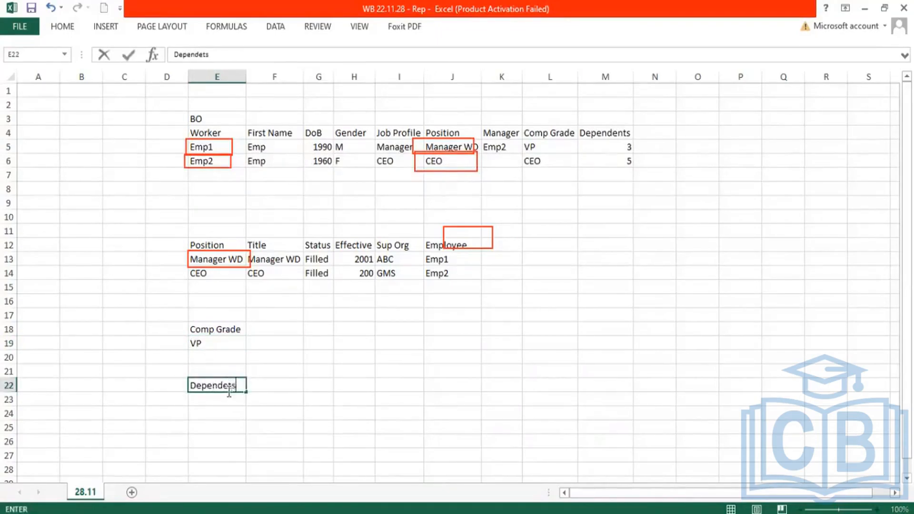
key(Tab)
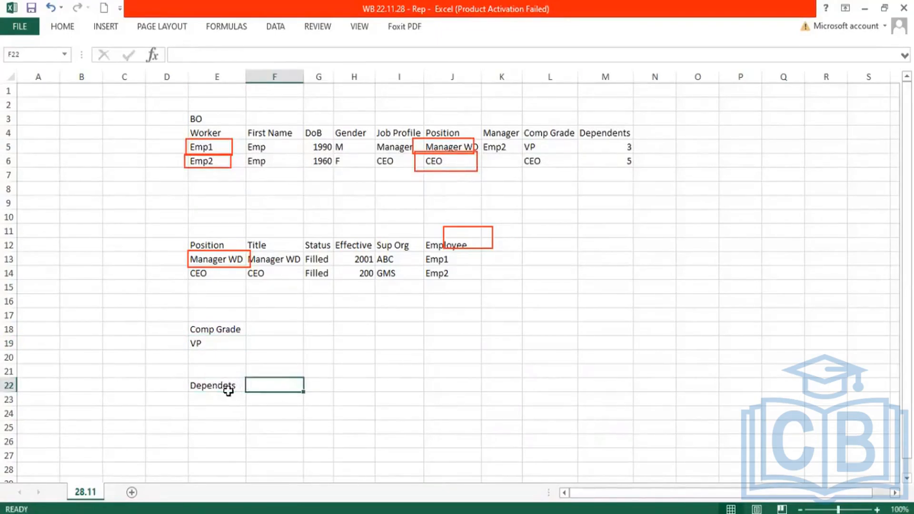
text(Name)
key(Tab)
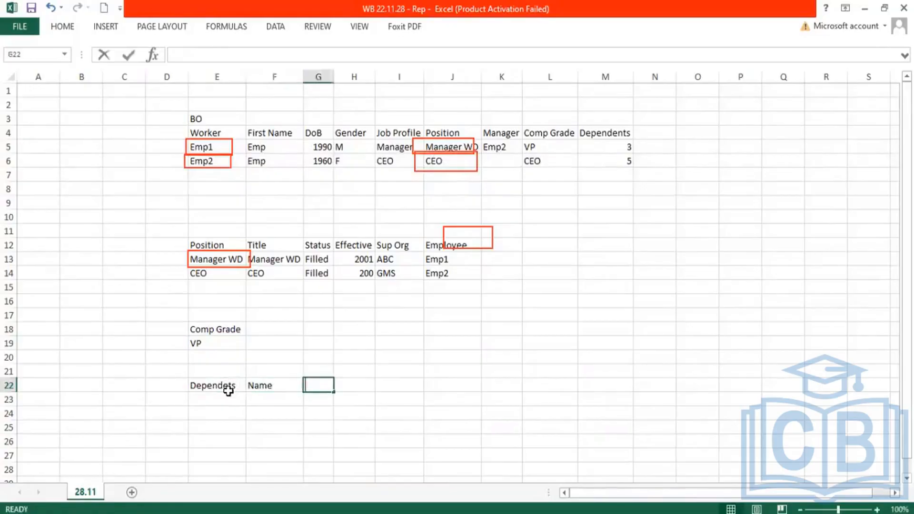
text(Gender)
key(Tab)
text(T)
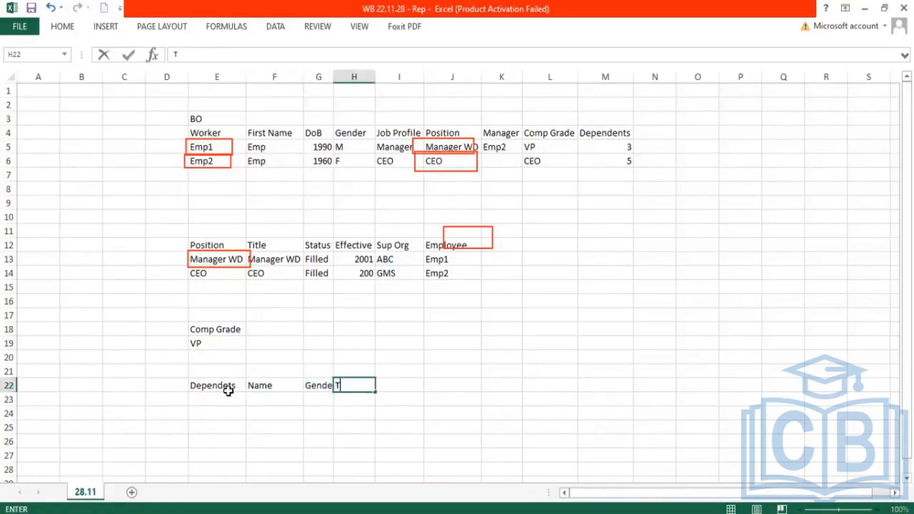
text(ype)
key(Tab)
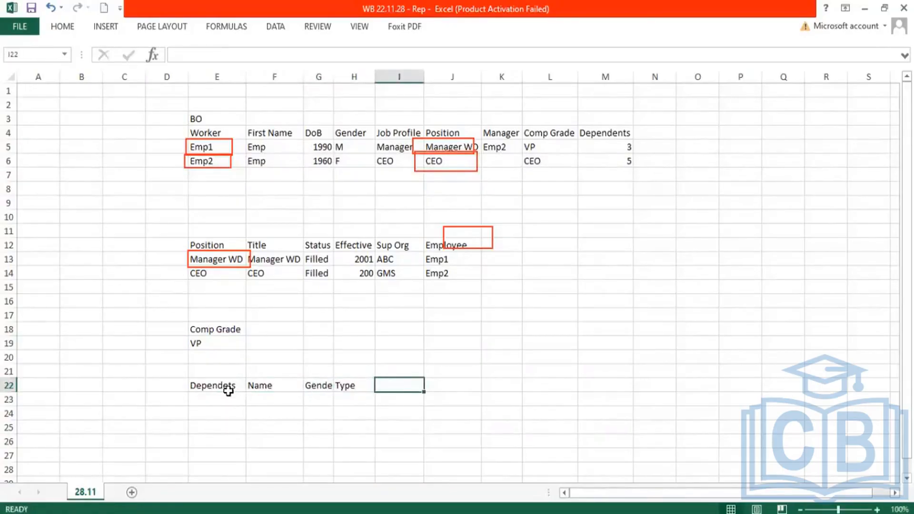
text(Em)
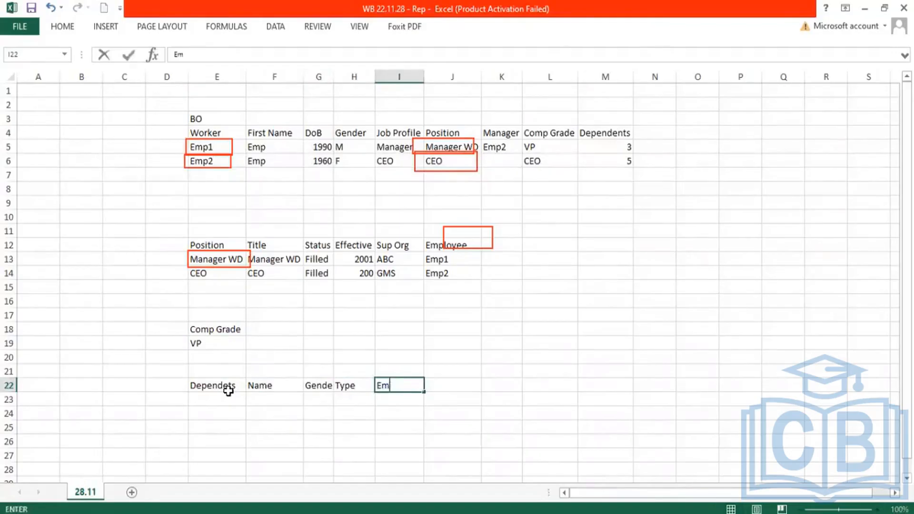
text(ployee)
key(Return)
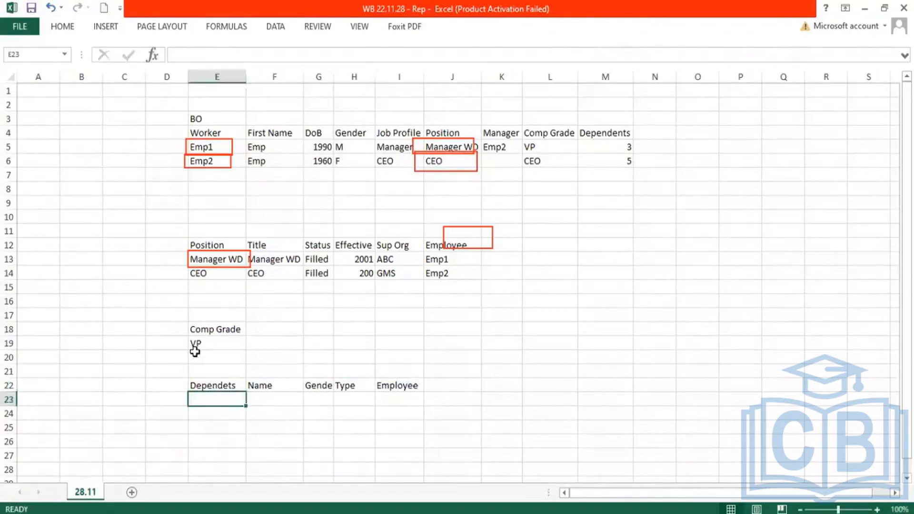
drag(256, 382, 404, 393)
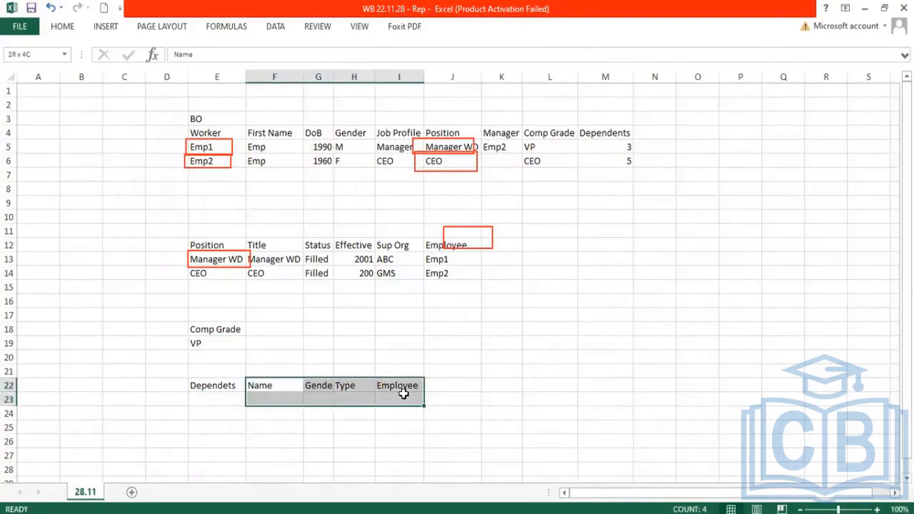
click(222, 144)
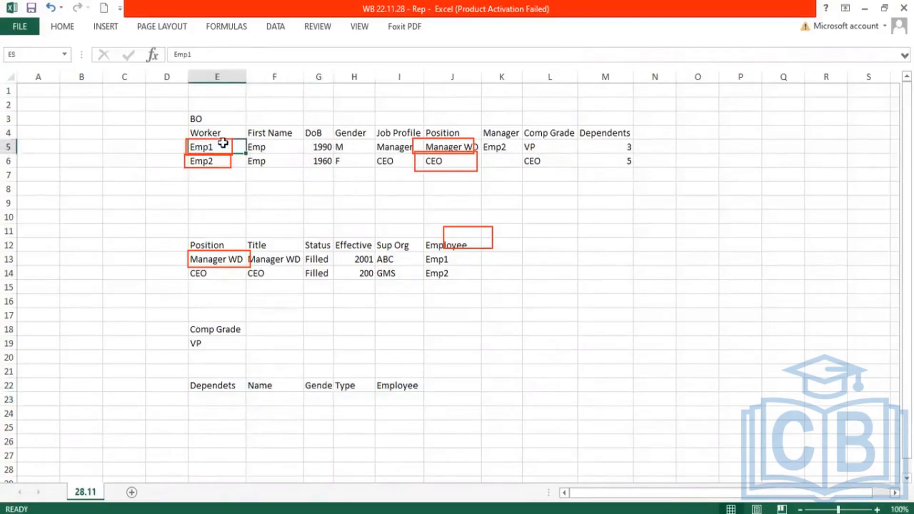
double_click(221, 146)
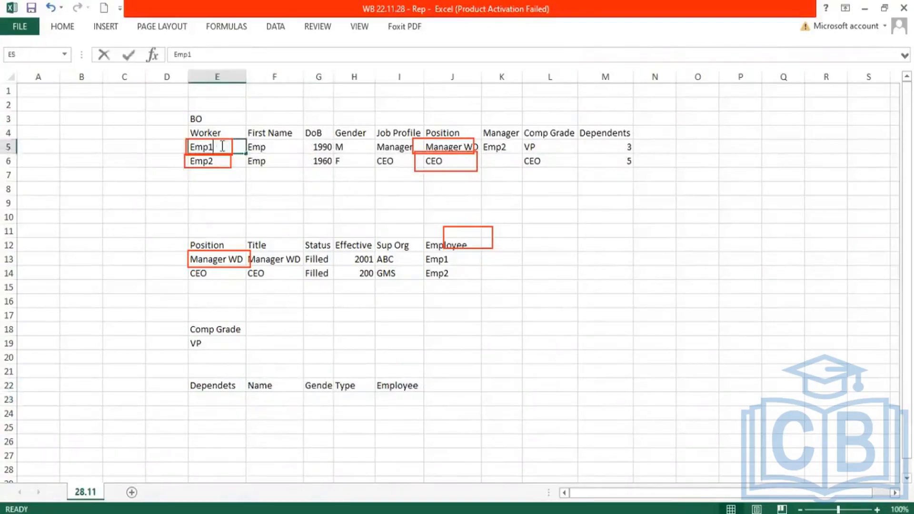
click(620, 146)
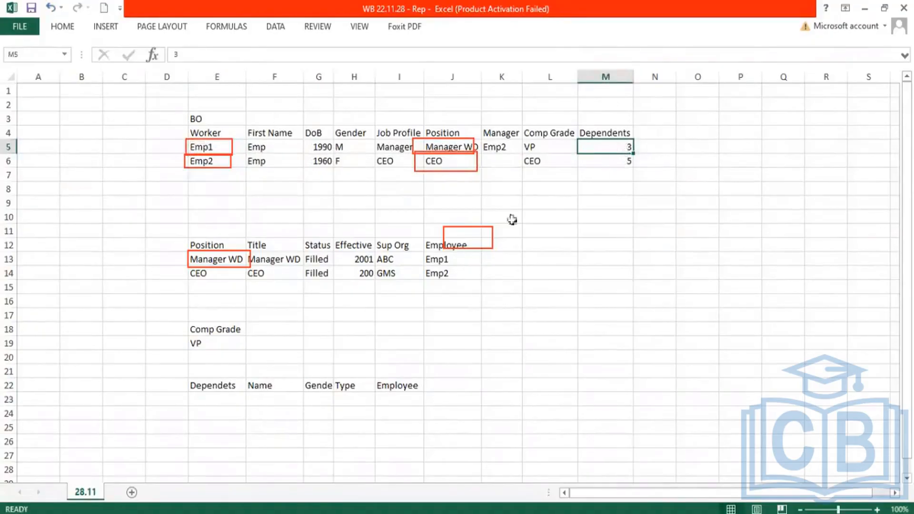
Step: Fill row 23 of the dependents table with dependent 1, a dependent's name, gender M, type Son and employee Emp1
click(216, 399)
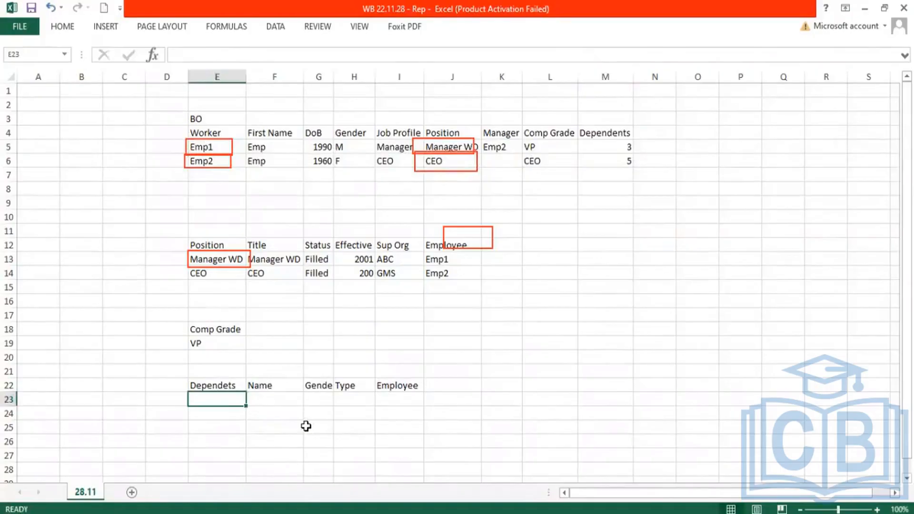
text(1)
key(Tab)
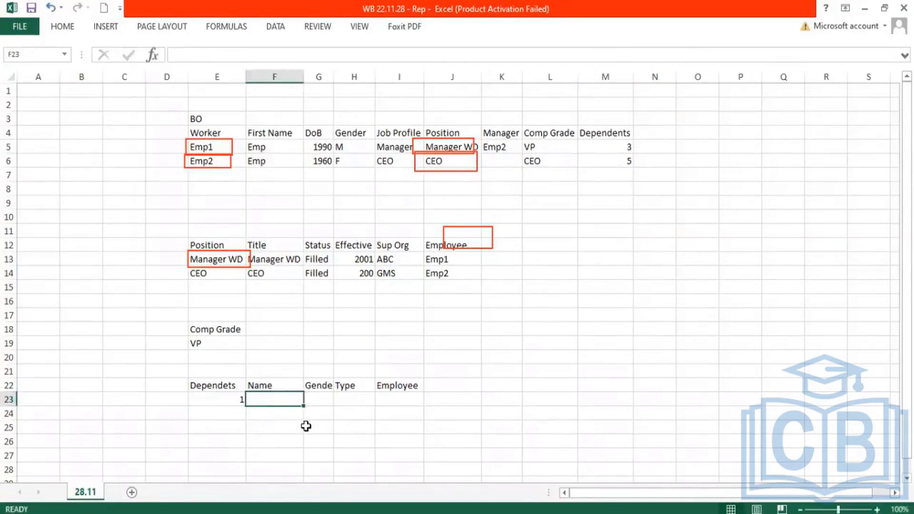
text(Smith)
key(Tab)
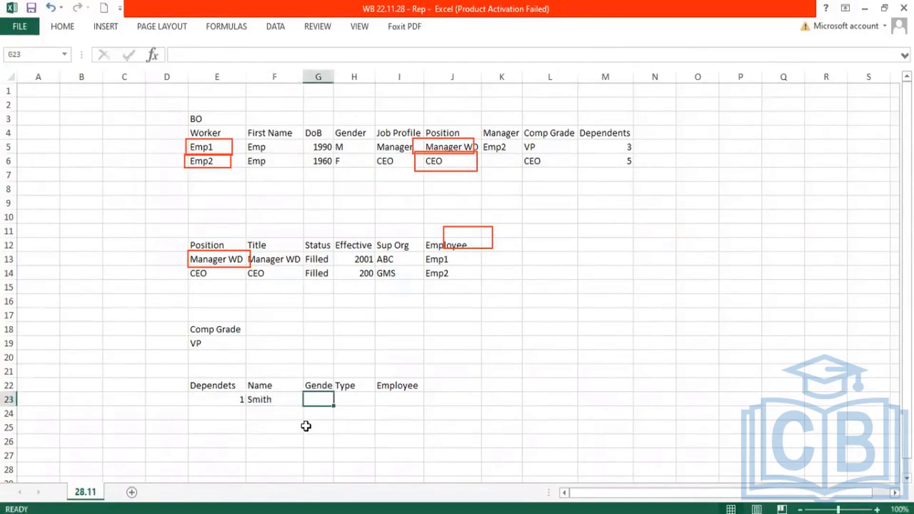
text(M)
key(Tab)
text(Son)
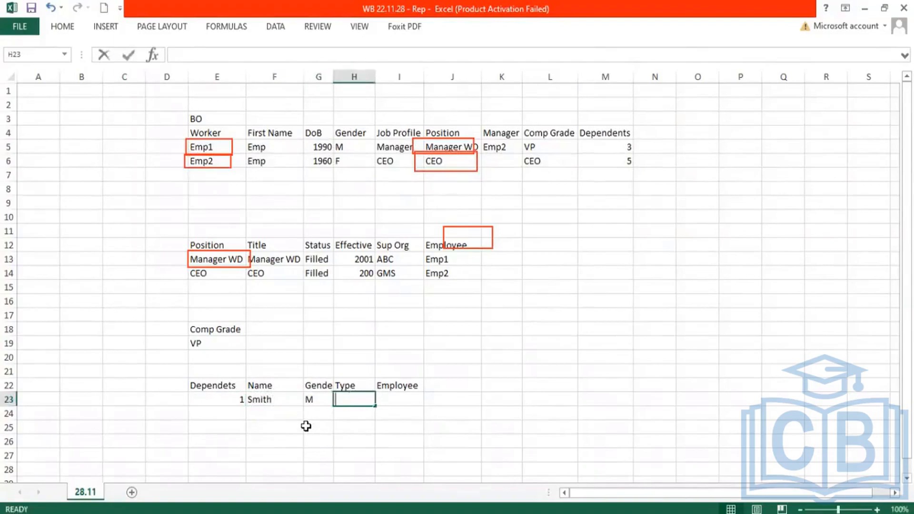
key(Tab)
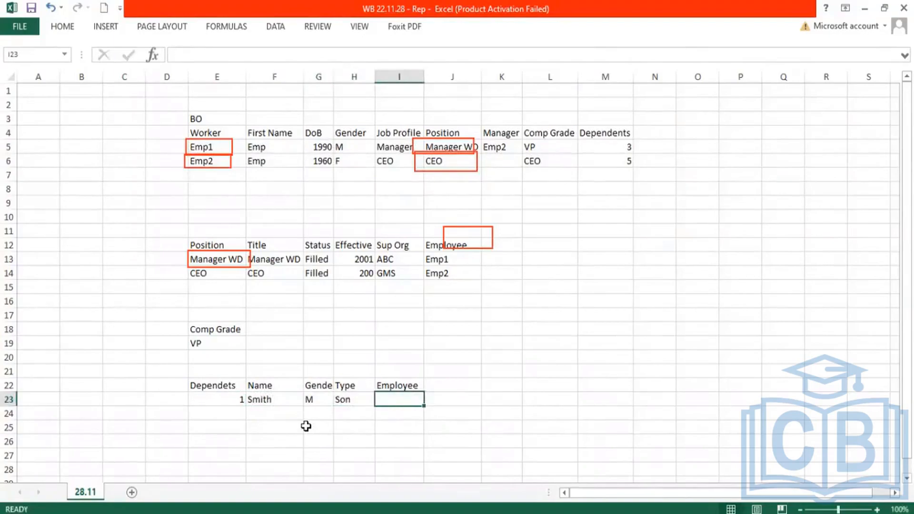
text(Emp1)
key(Return)
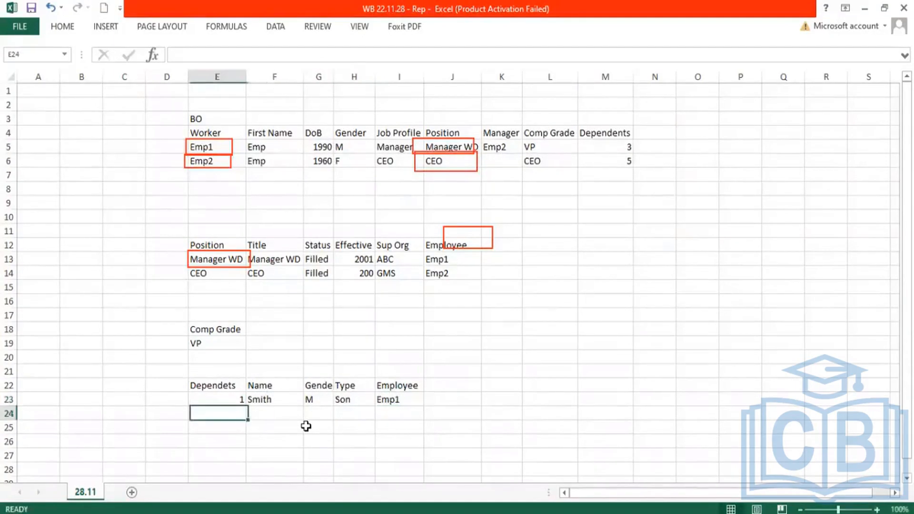
Step: Fill row 24 of the dependents table with dependent 2, a dependent's name, gender F, type Daug and employee Emp1
text(2)
key(Tab)
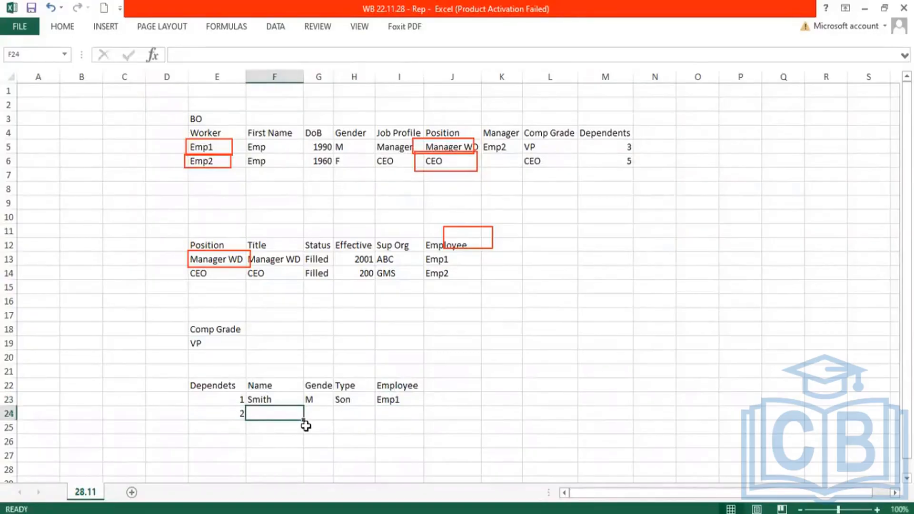
text(Gill)
key(Tab)
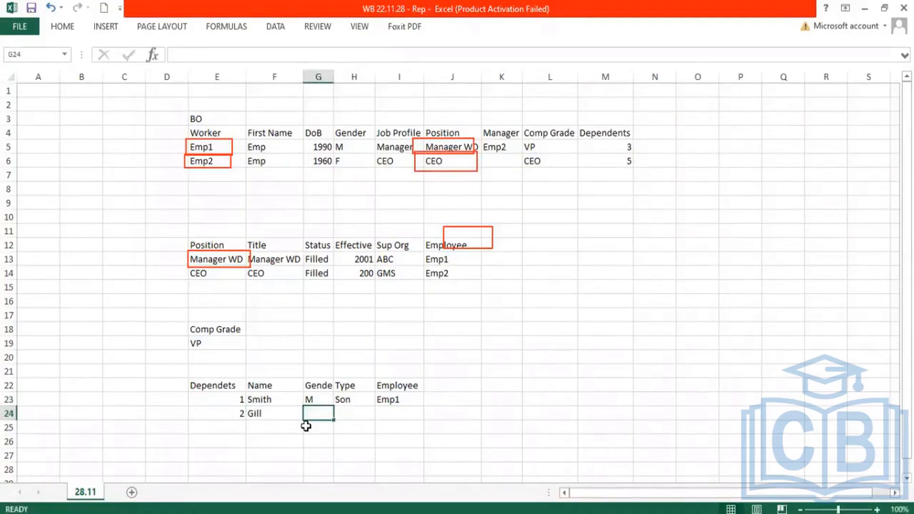
text(F)
key(Tab)
text(Da)
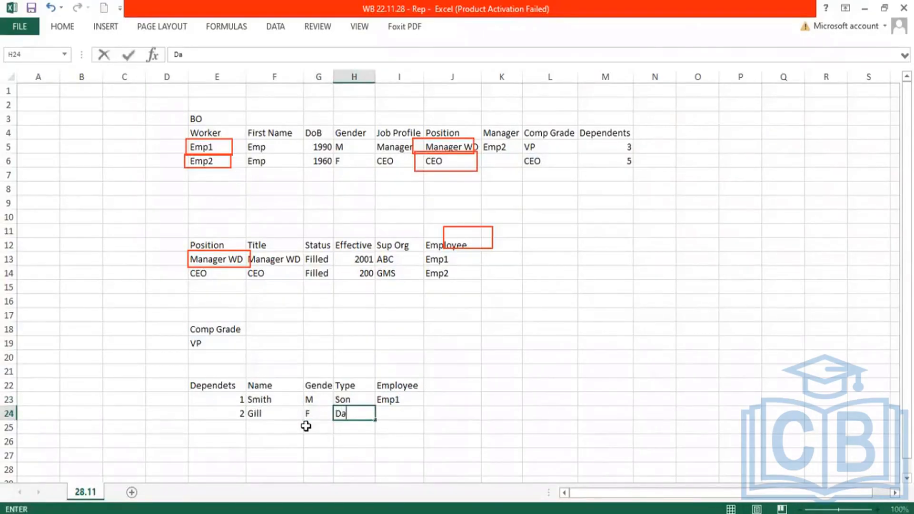
text(ug)
key(Tab)
text(Emp1)
key(Return)
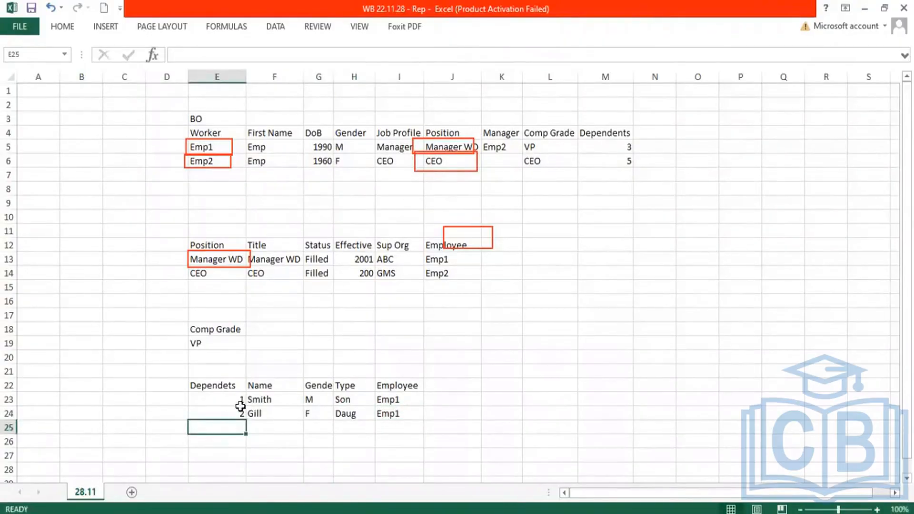
drag(229, 404, 231, 412)
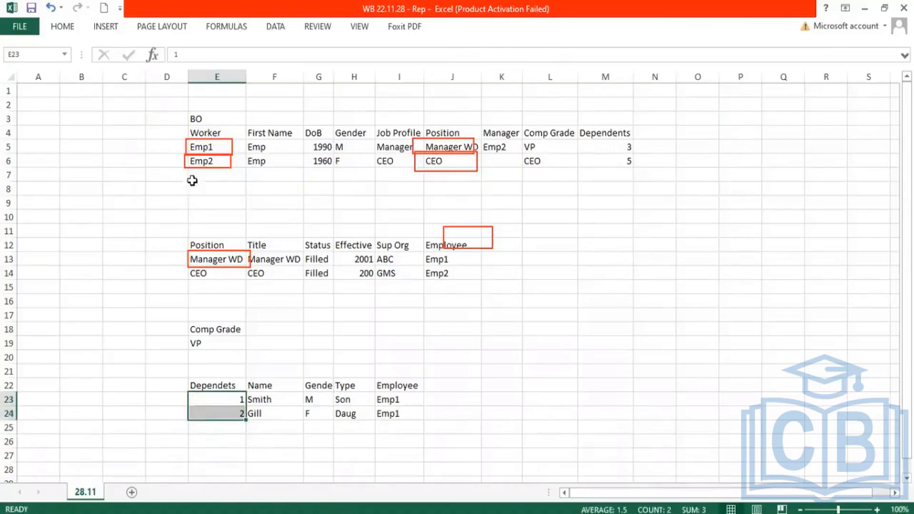
click(191, 143)
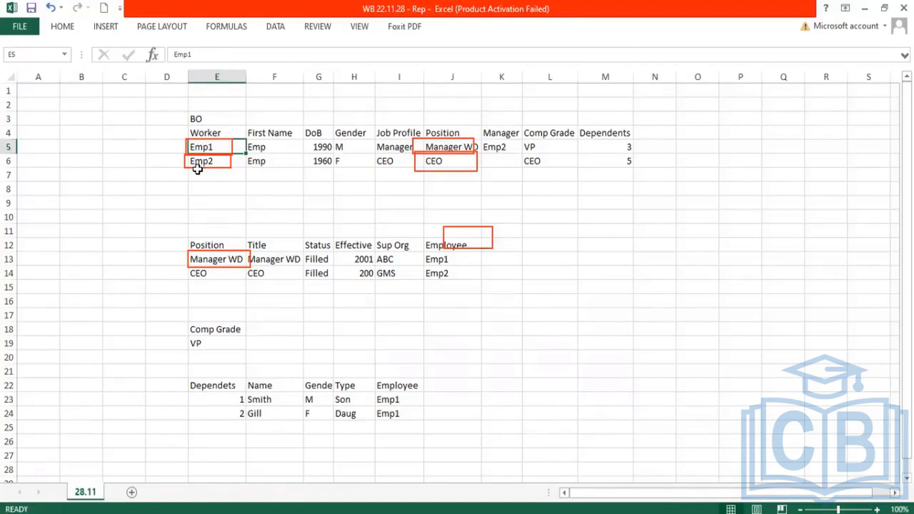
Step: Switch to the Workday remote session and show the related business objects of the Worker business object
key(alt+Tab)
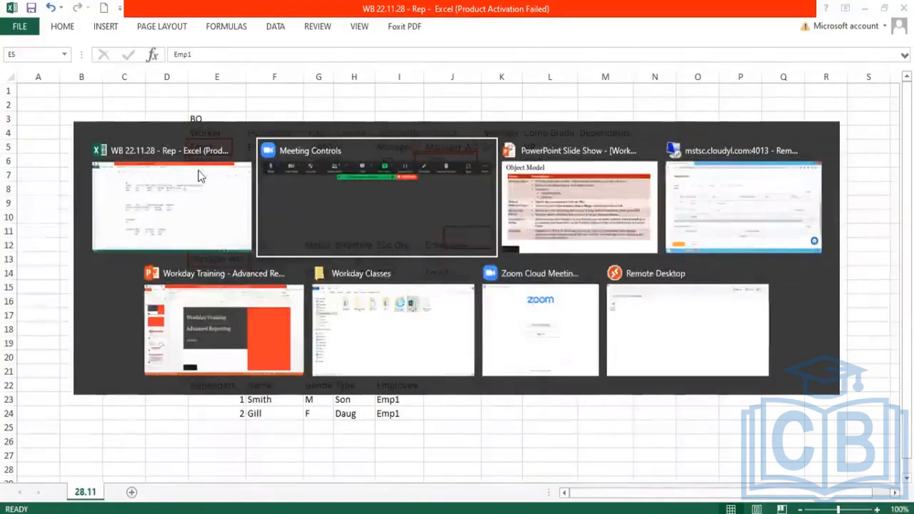
key(alt+Tab)
key(alt+Tab)
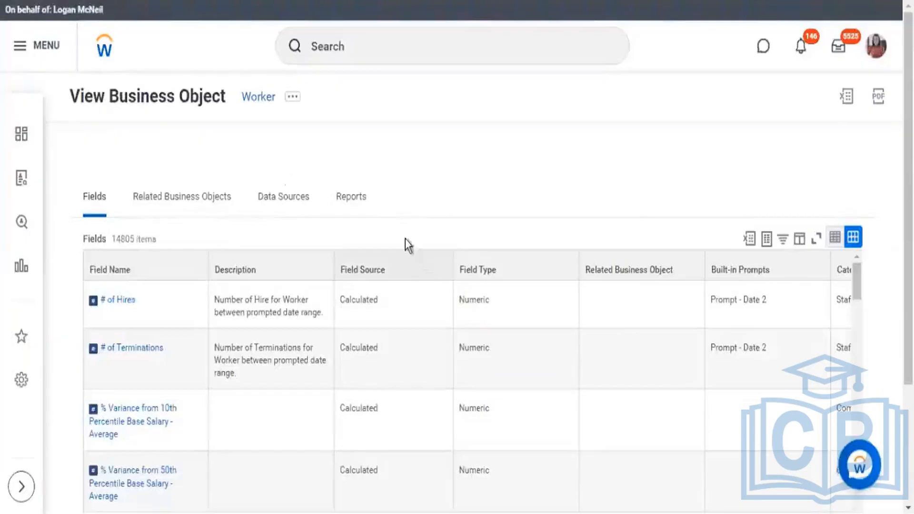
click(307, 200)
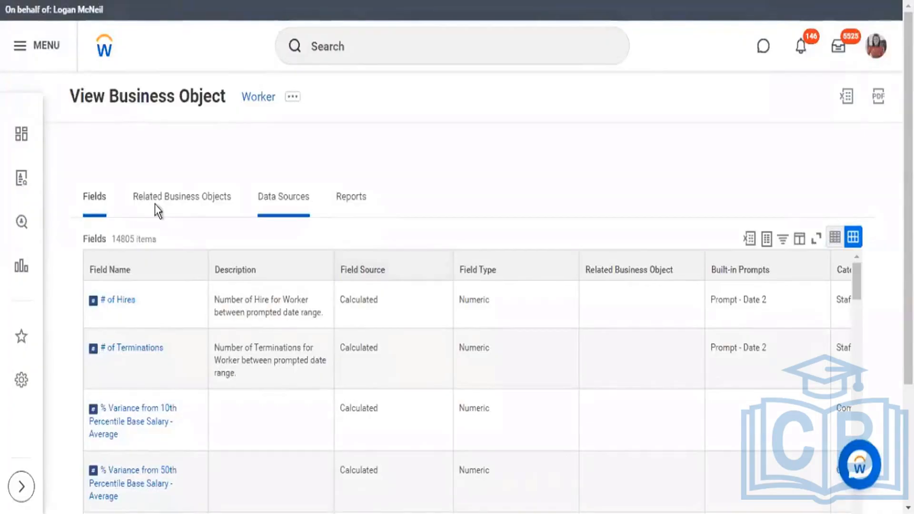
click(155, 204)
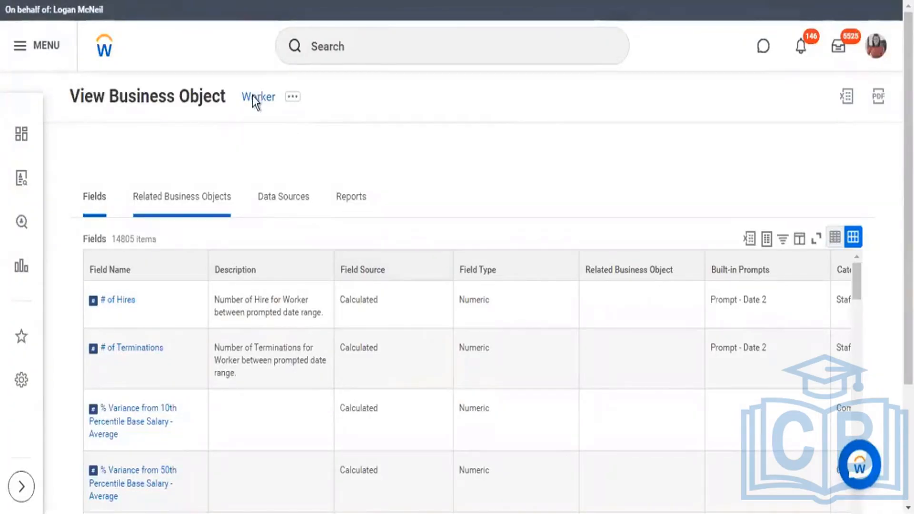
click(190, 203)
Step: Look through the list of business objects that Worker links to, from the absence entries down to the calendar and candidate entries
scroll(238, 263, down, 2)
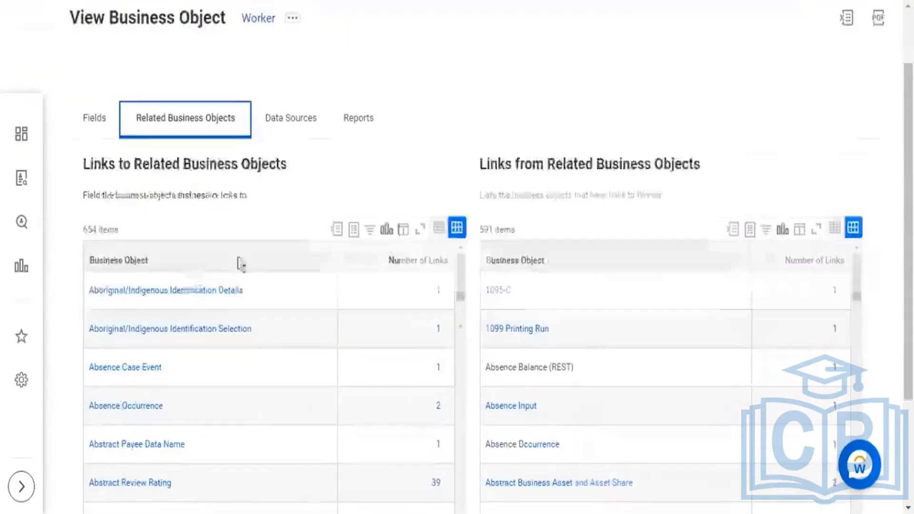
click(194, 259)
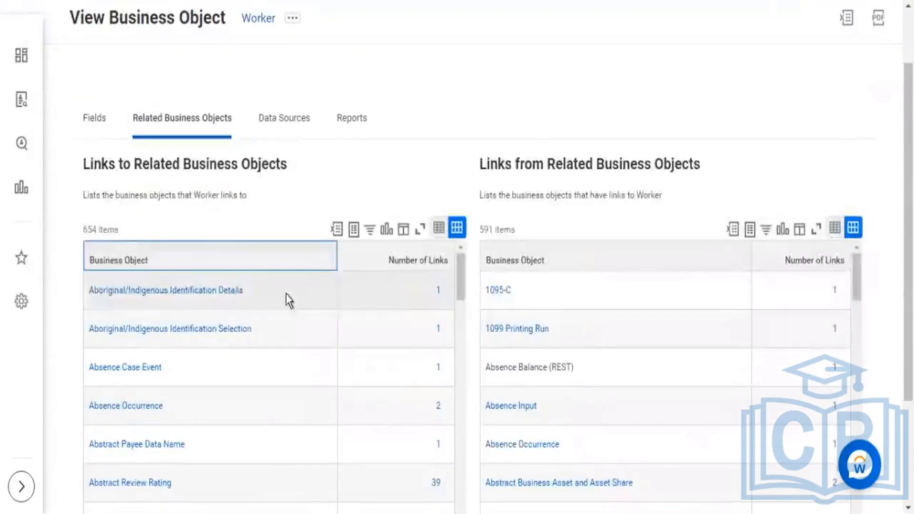
scroll(478, 155, down, 2)
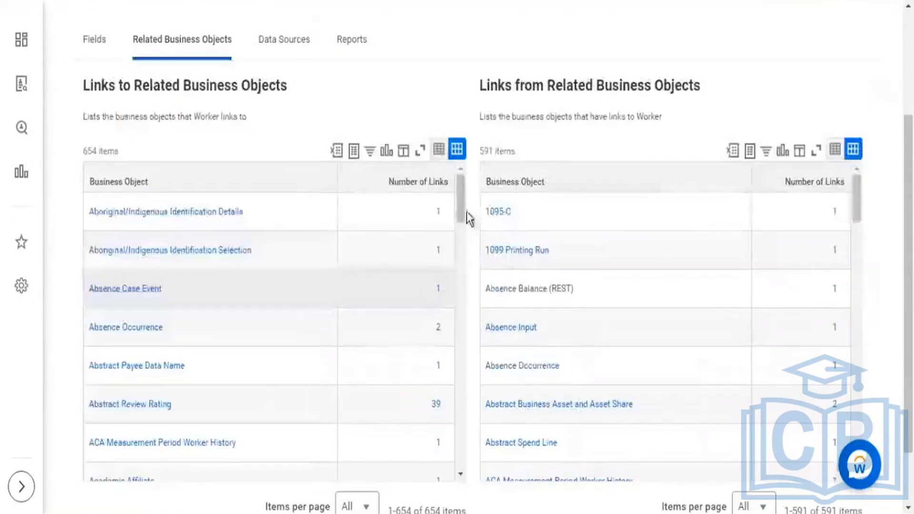
scroll(463, 244, down, 2)
scroll(463, 244, down, 10)
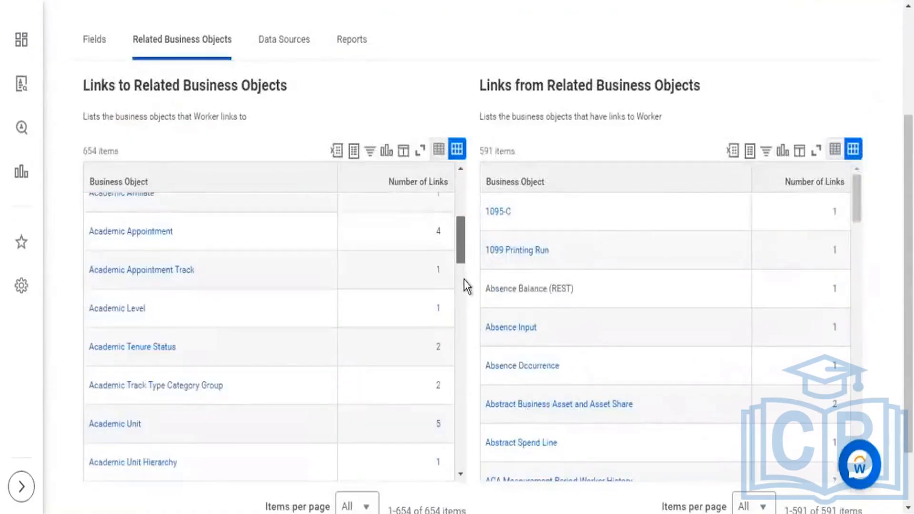
scroll(464, 293, down, 5)
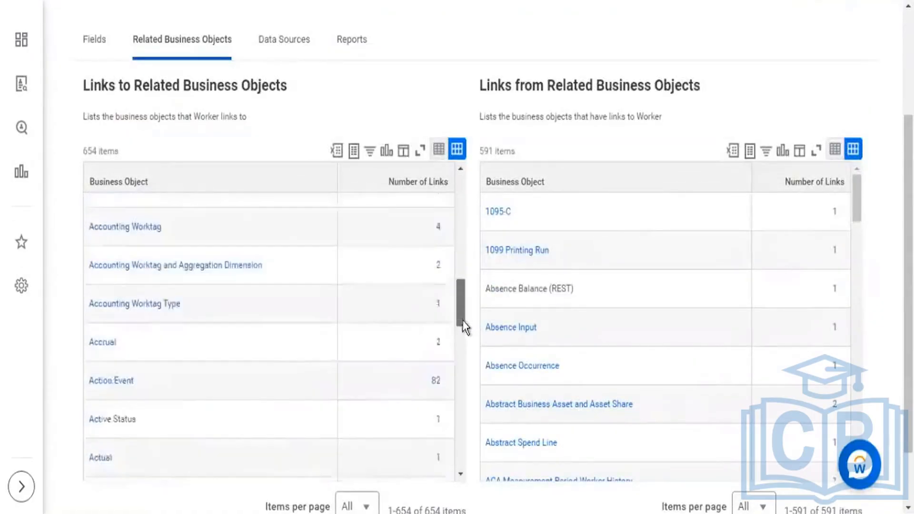
scroll(465, 341, down, 6)
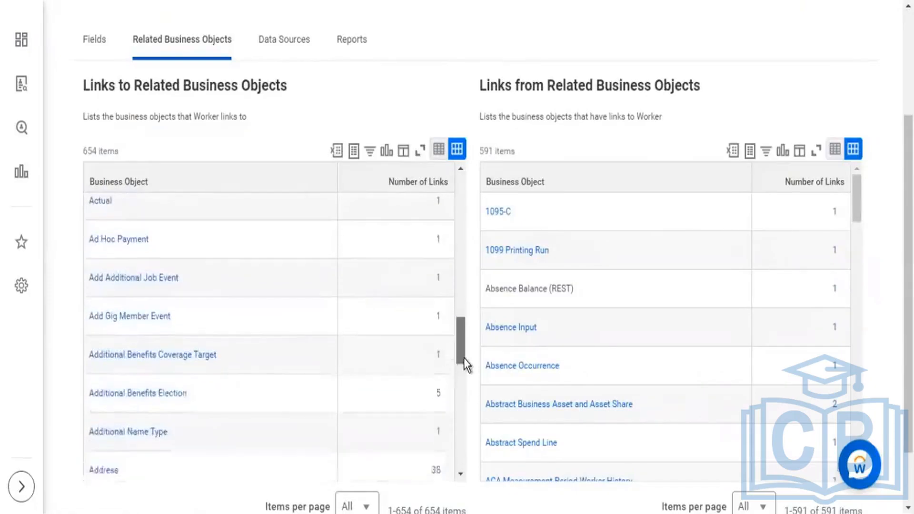
scroll(464, 373, down, 1)
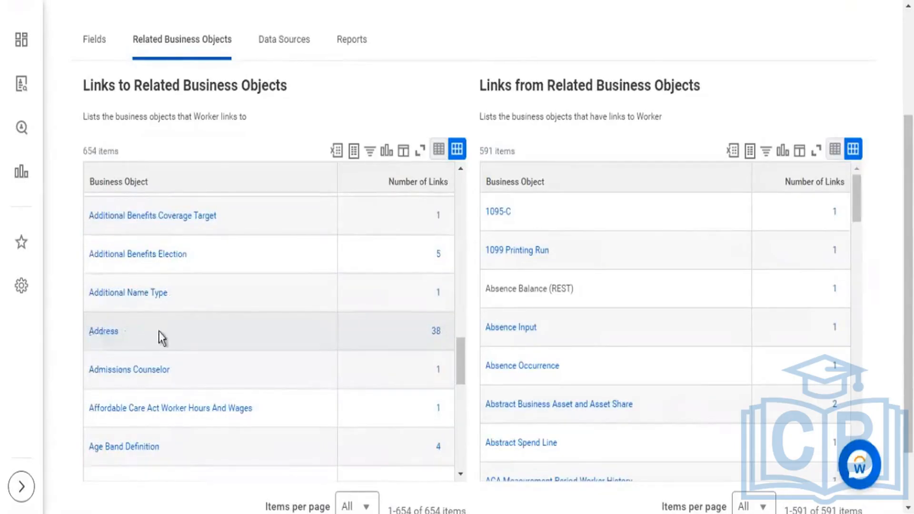
scroll(160, 337, down, 2)
scroll(190, 333, down, 3)
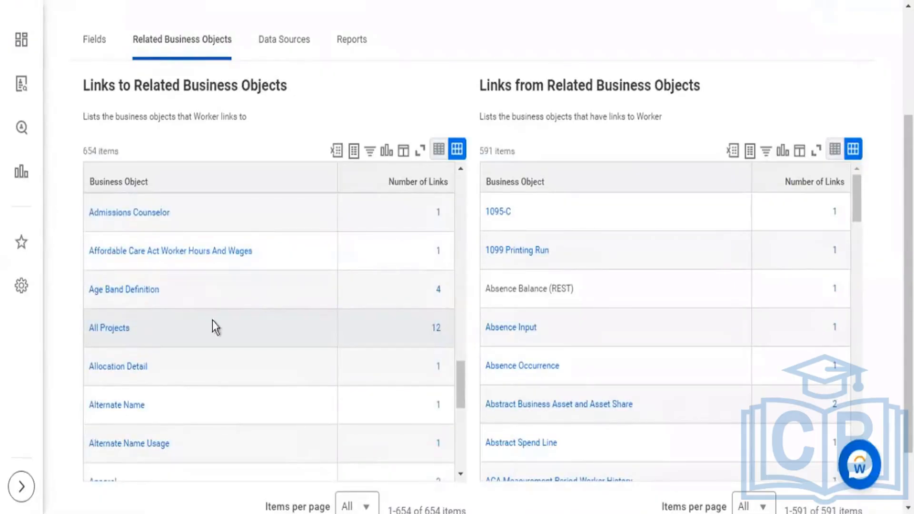
scroll(265, 234, down, 6)
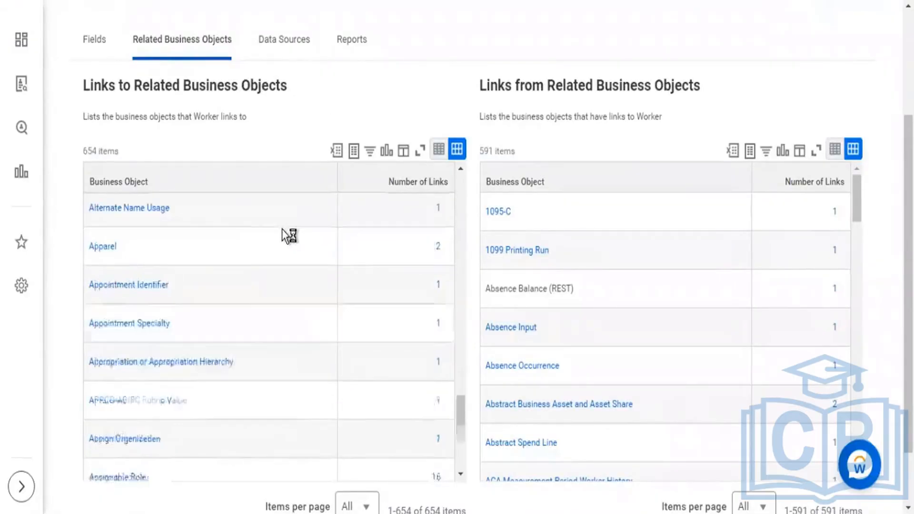
scroll(283, 229, down, 2)
scroll(284, 230, down, 4)
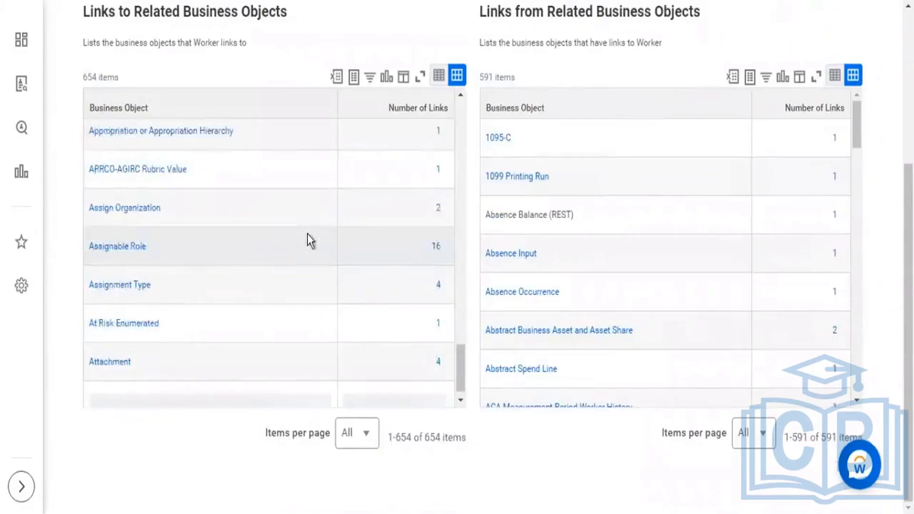
scroll(308, 240, down, 10)
scroll(306, 247, down, 4)
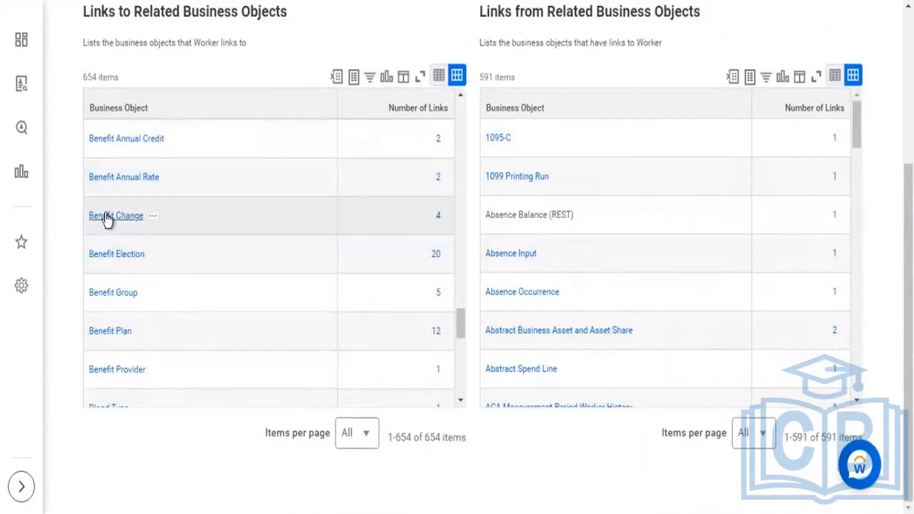
scroll(109, 219, down, 2)
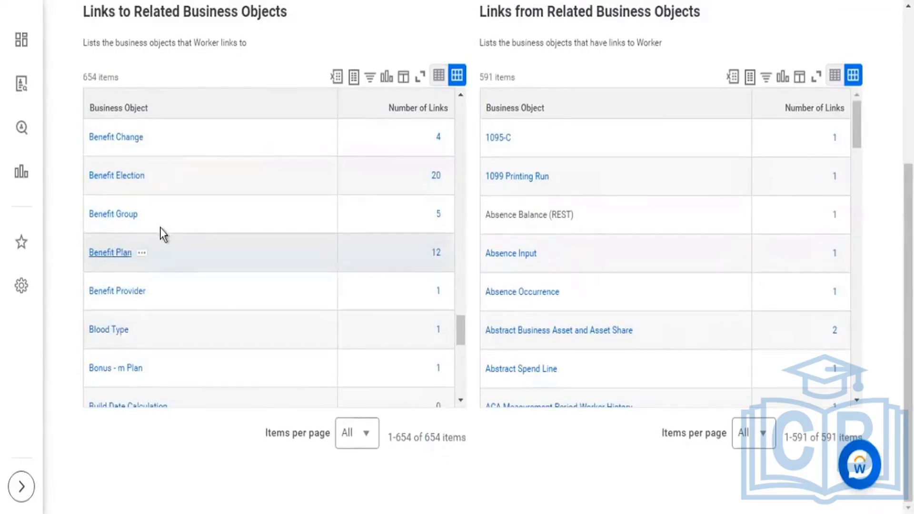
scroll(162, 229, down, 10)
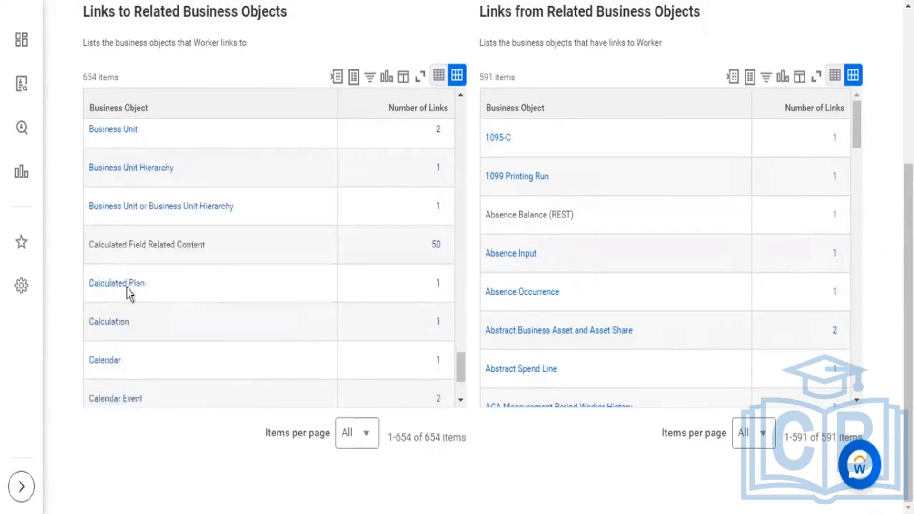
scroll(129, 294, down, 3)
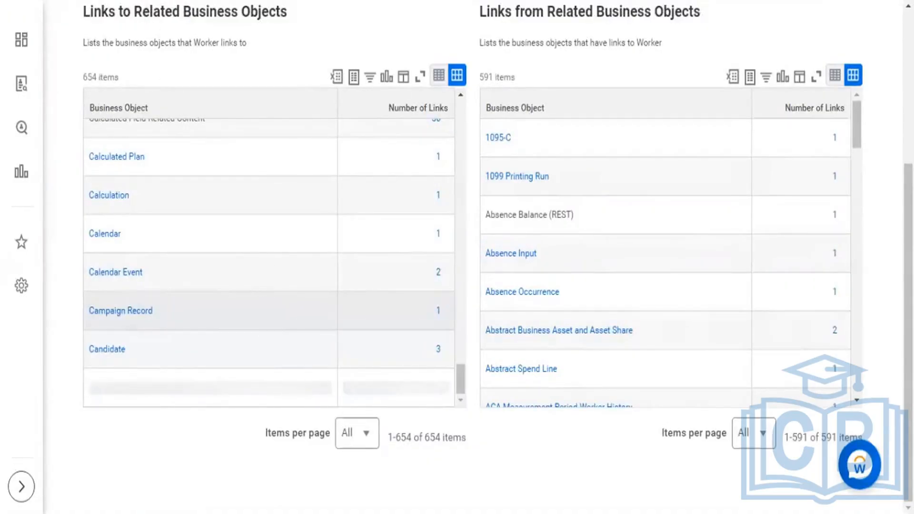
scroll(269, 257, down, 5)
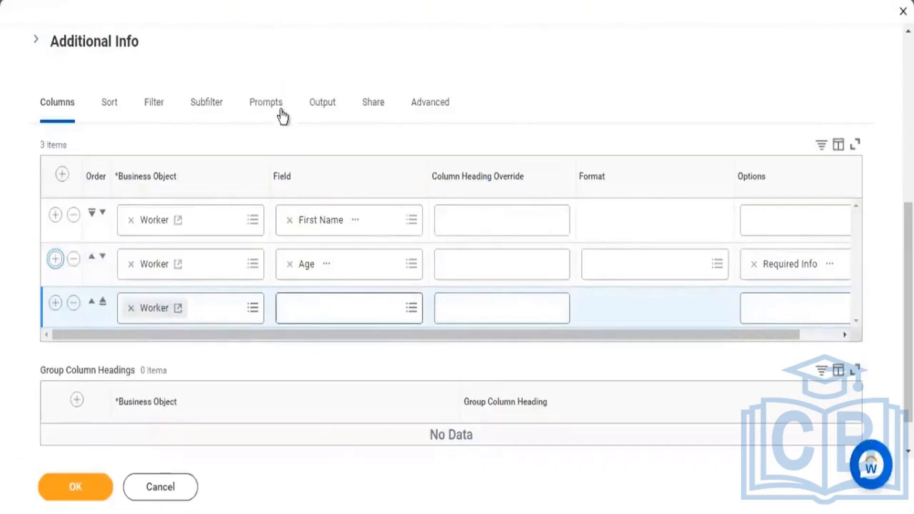
Step: Replace the business object in the third report column row with Compensation Grade, searching for "comp grade"
scroll(282, 120, up, 3)
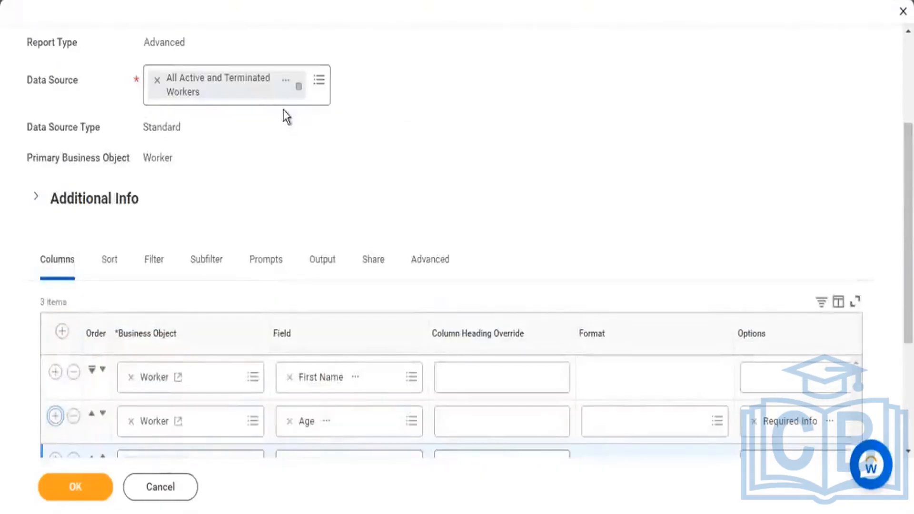
scroll(288, 207, down, 3)
click(131, 308)
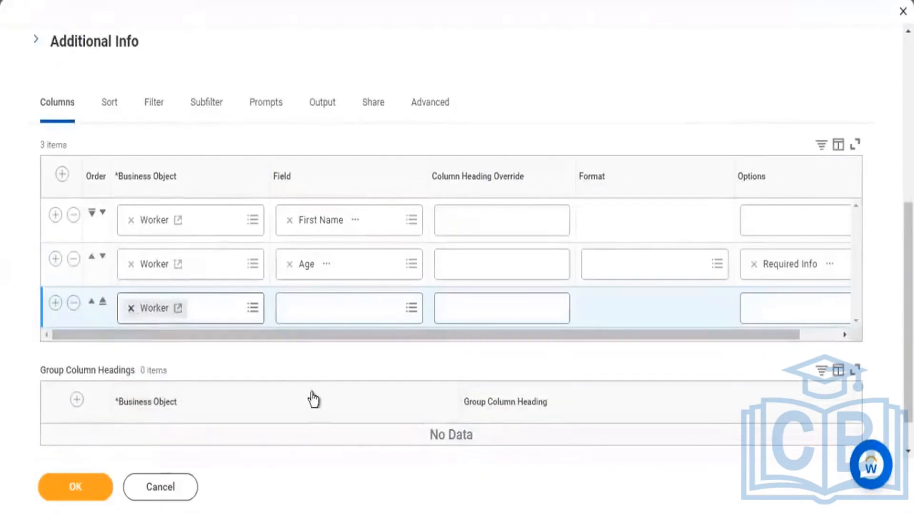
text(comp grad)
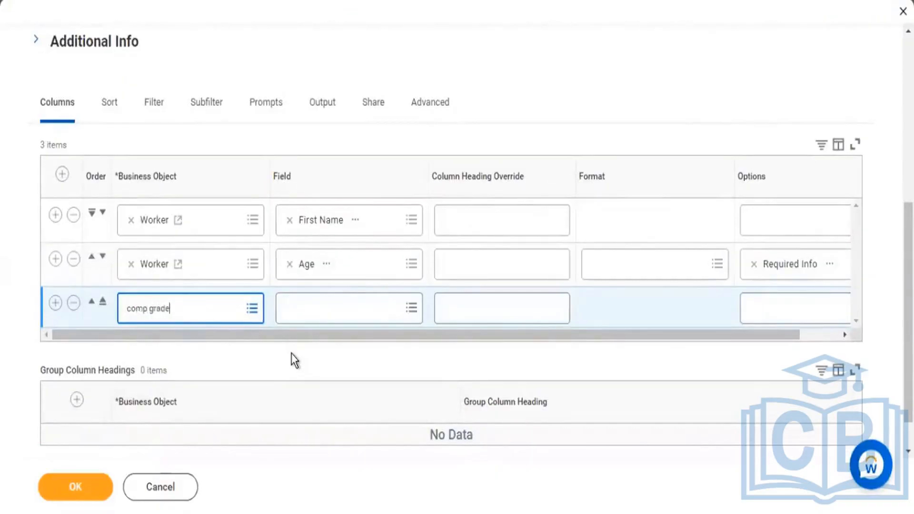
key(Return)
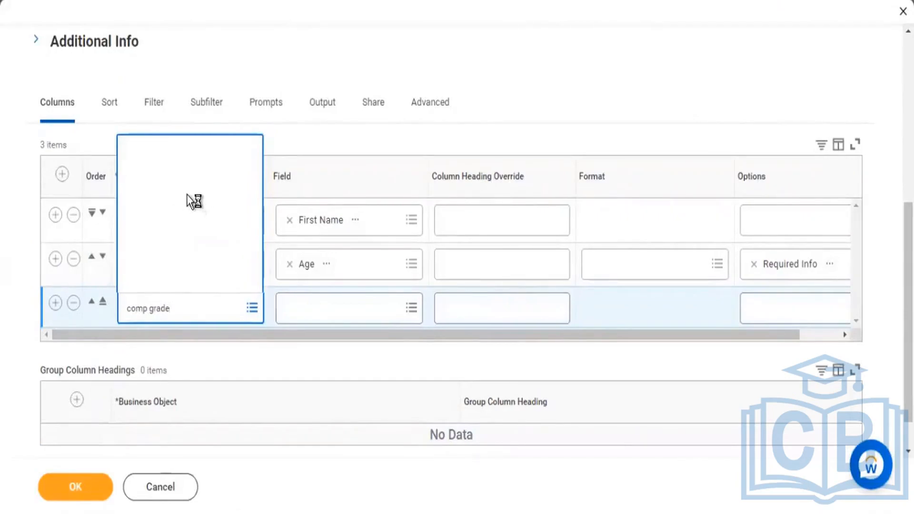
scroll(200, 191, down, 2)
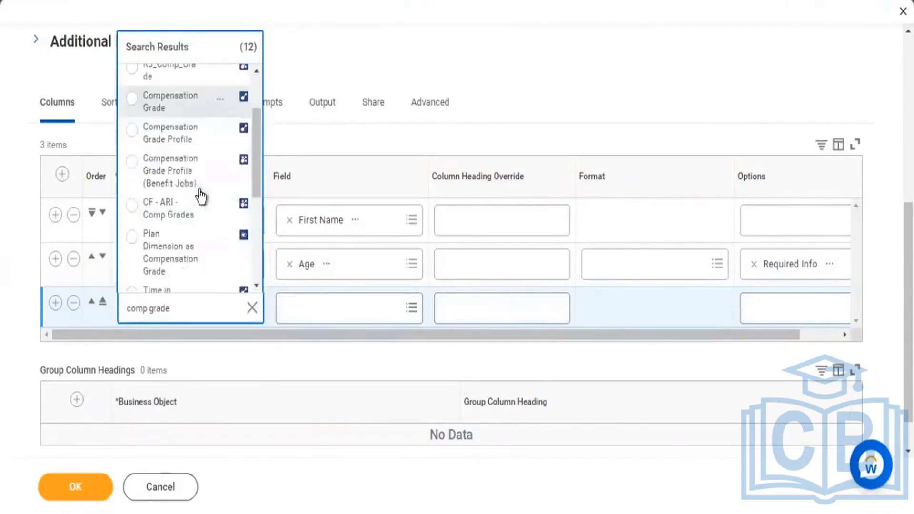
click(171, 101)
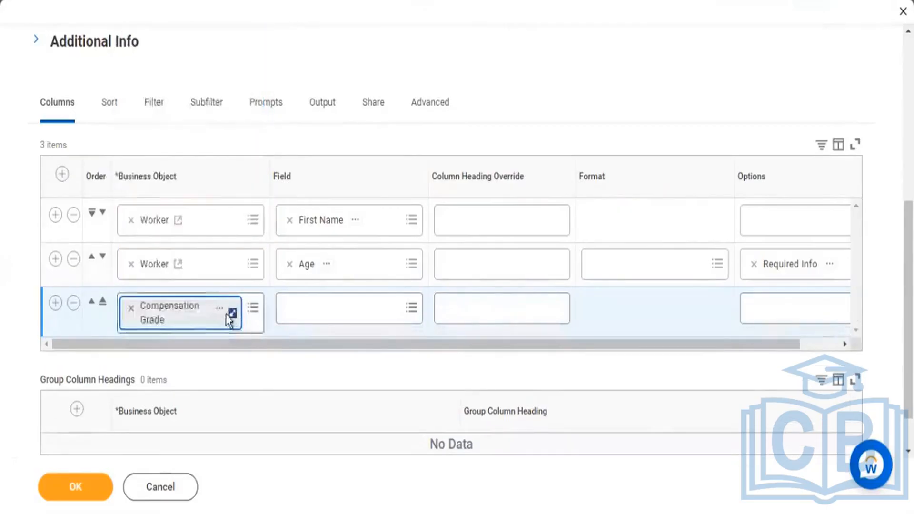
Step: Set the third column's field to Compensation Grade from the list of all fields of that business object
click(321, 311)
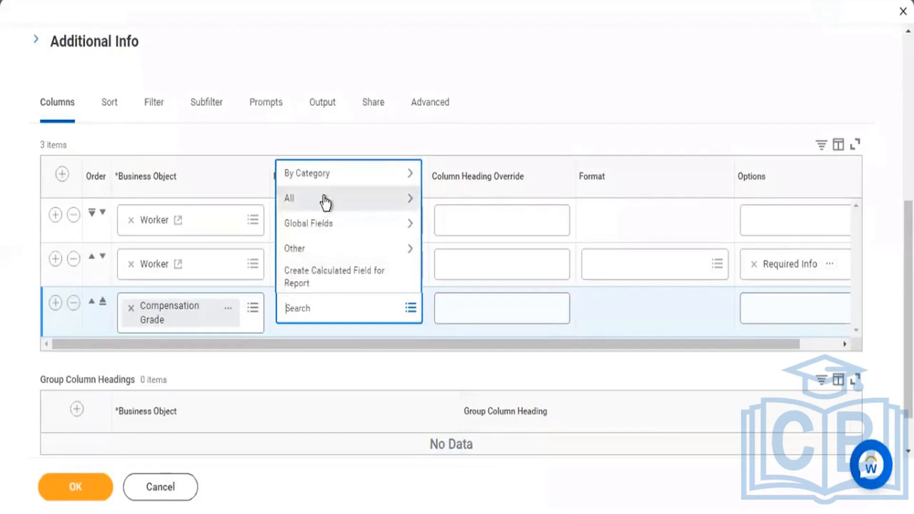
click(322, 200)
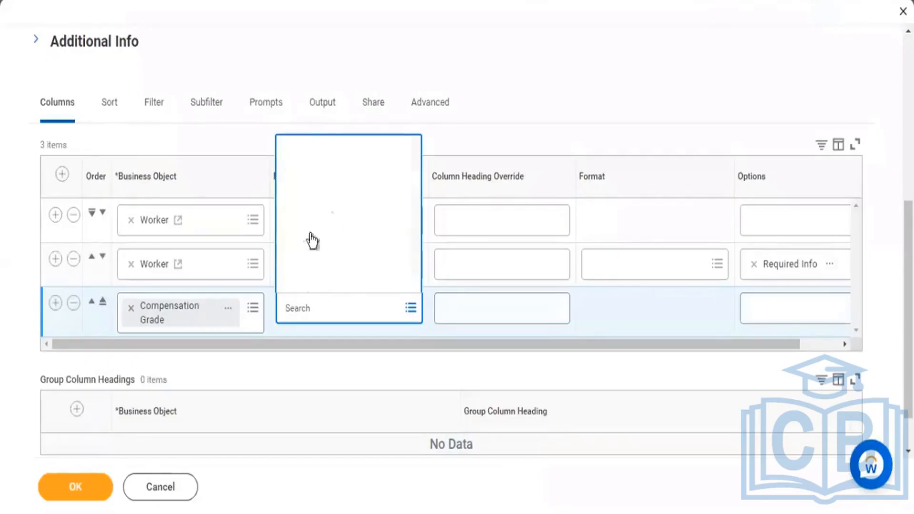
scroll(393, 207, down, 10)
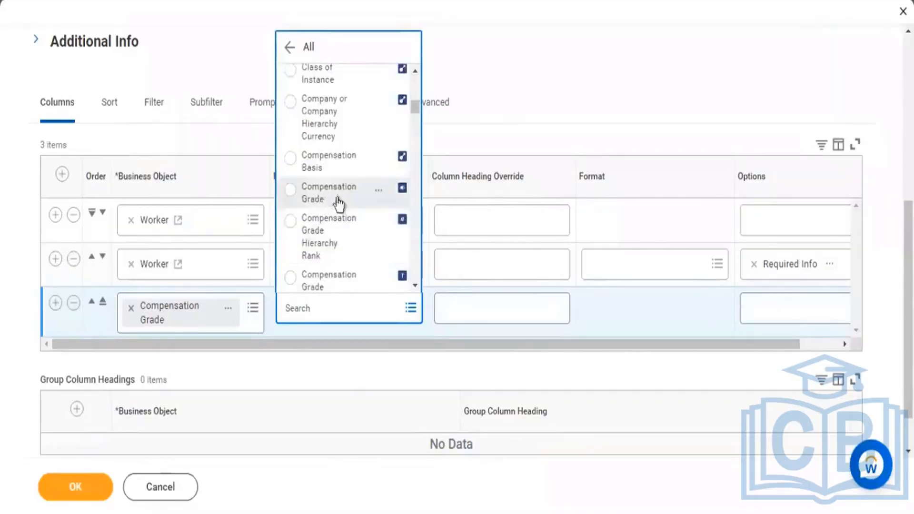
click(314, 195)
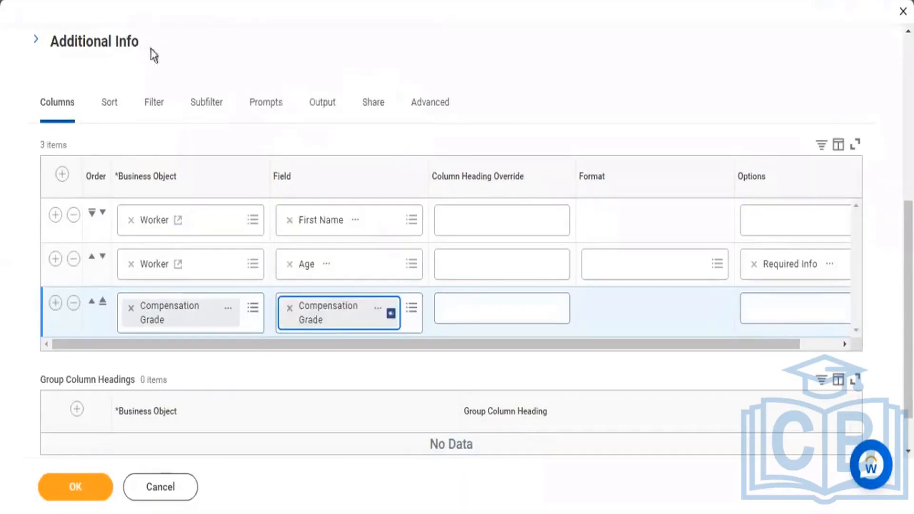
Step: Highlight the report's primary business object, Worker, in the report definition details
scroll(150, 49, up, 5)
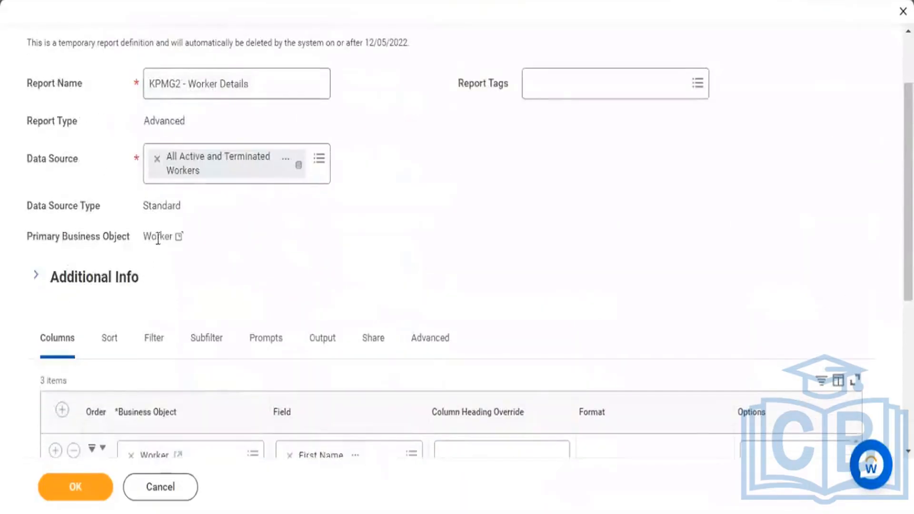
drag(142, 237, 165, 237)
scroll(106, 355, down, 3)
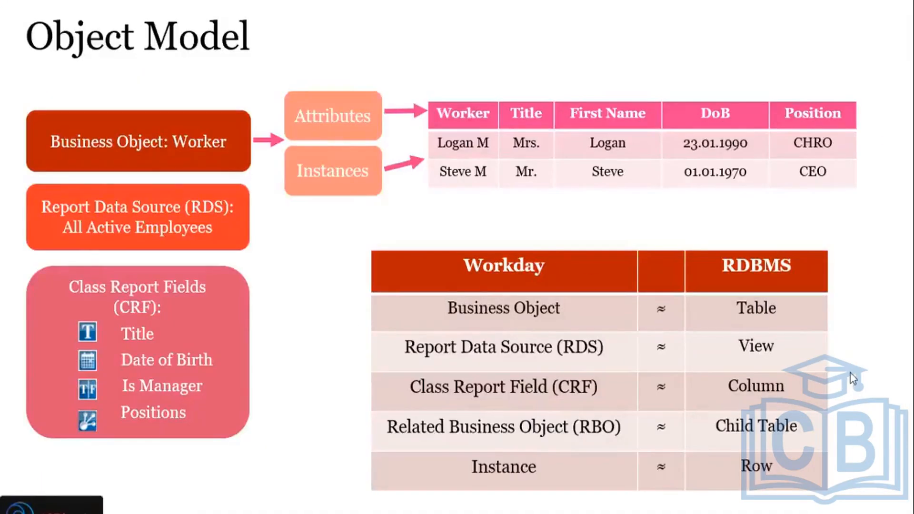
Step: Switch to the Excel workbook WB 22.11.28 - Rep
key(alt+Tab)
key(alt+Tab)
key(alt+Tab)
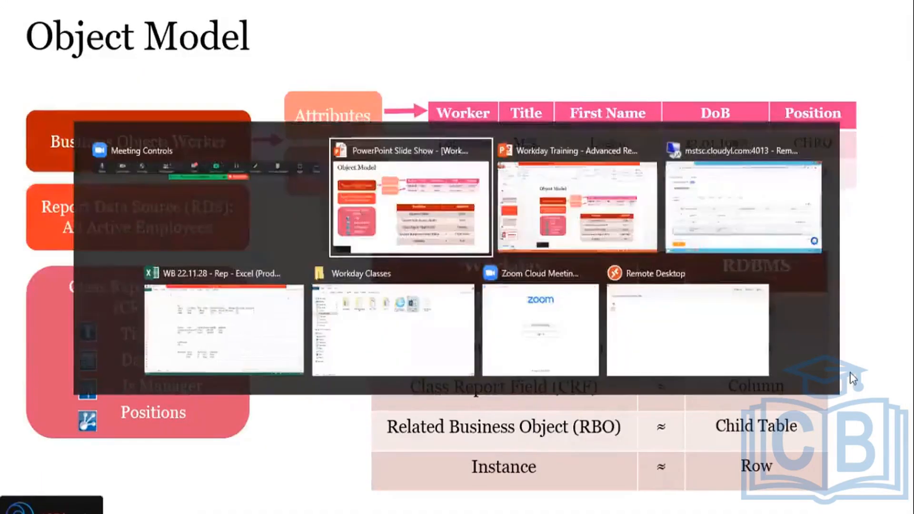
key(alt+Tab)
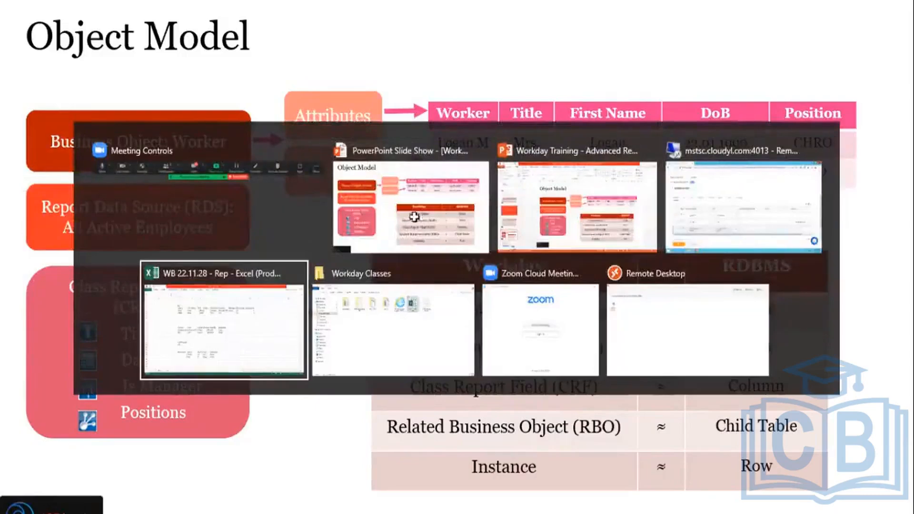
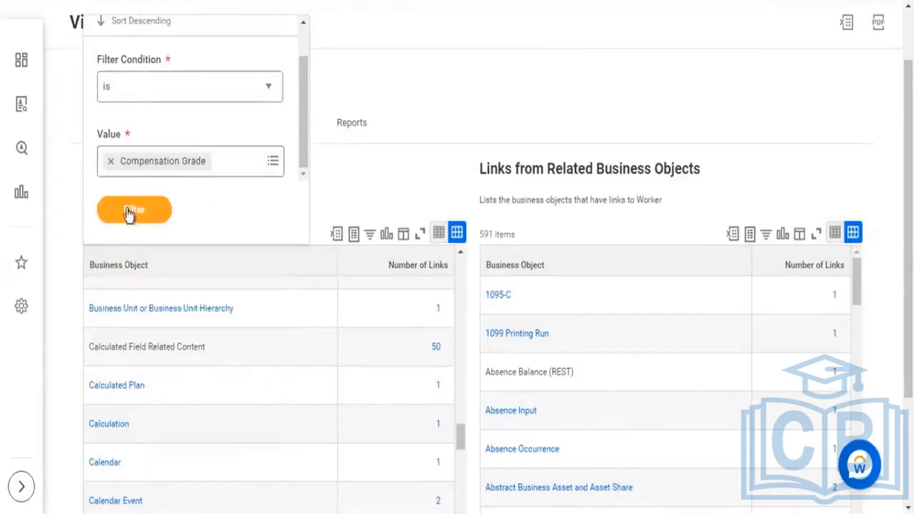
Step: Filter Worker's links to related business objects by Compensation Grade and highlight that business object
click(167, 212)
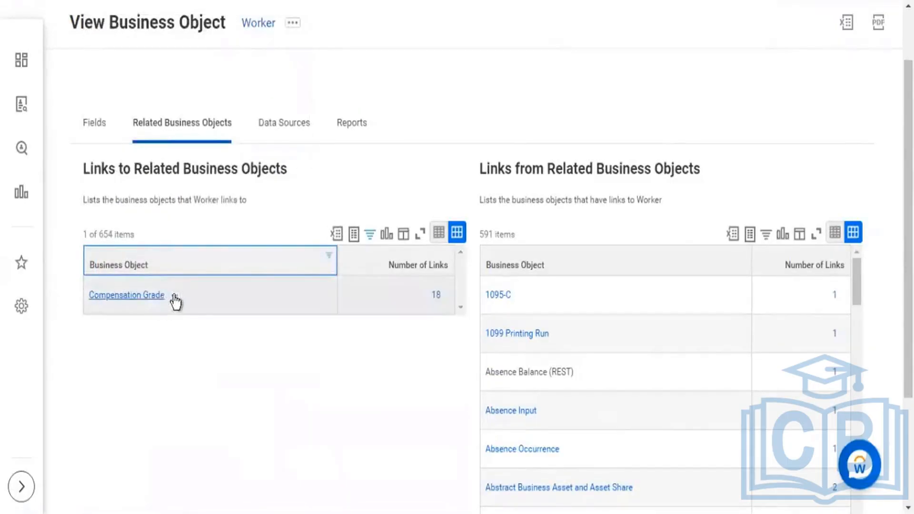
drag(190, 299, 84, 296)
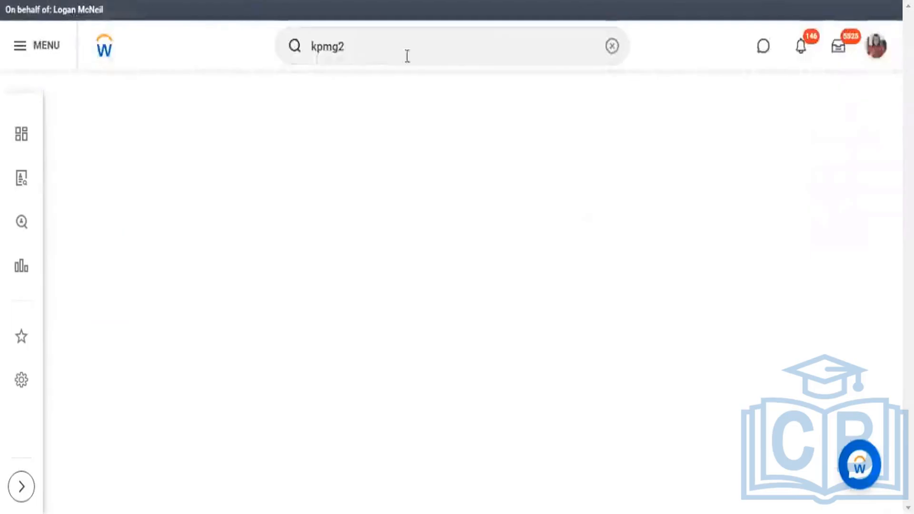
Step: Search for the report definition by adding the "rd:" prefix to the kpmg2 search term
click(375, 46)
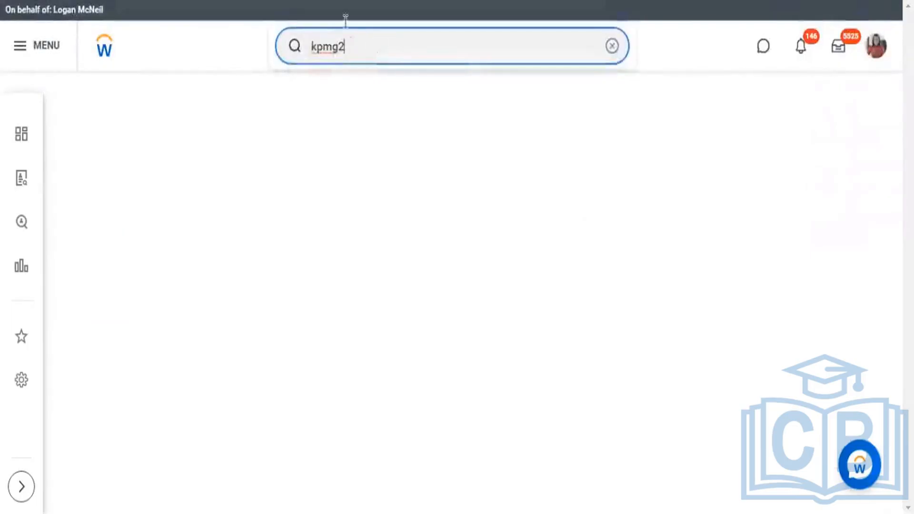
key(Home)
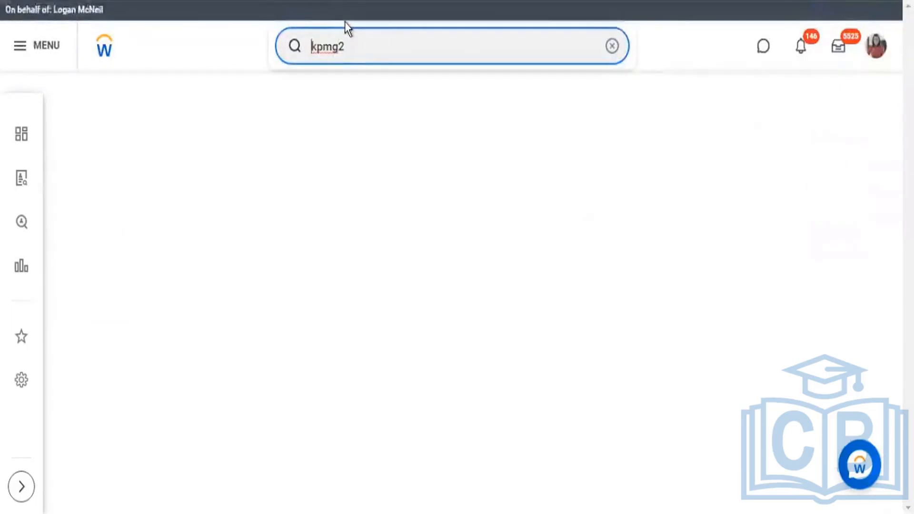
text(rd:)
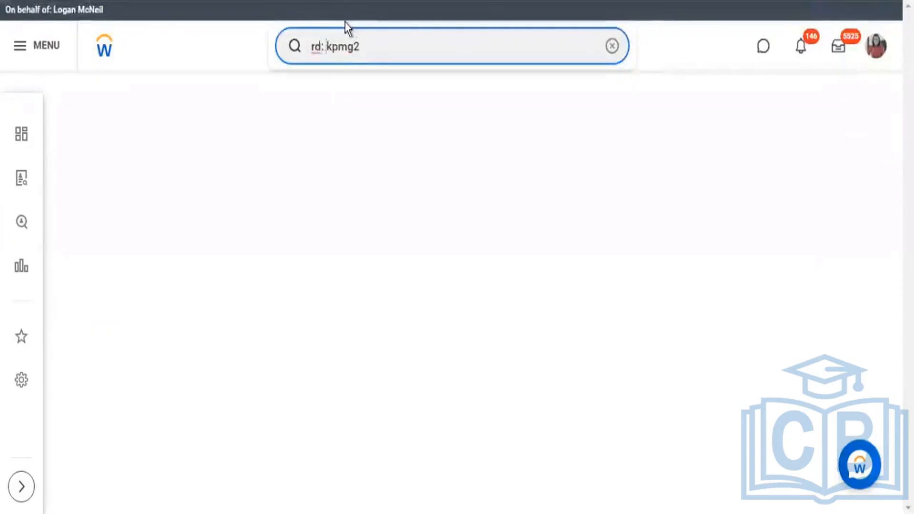
key(Return)
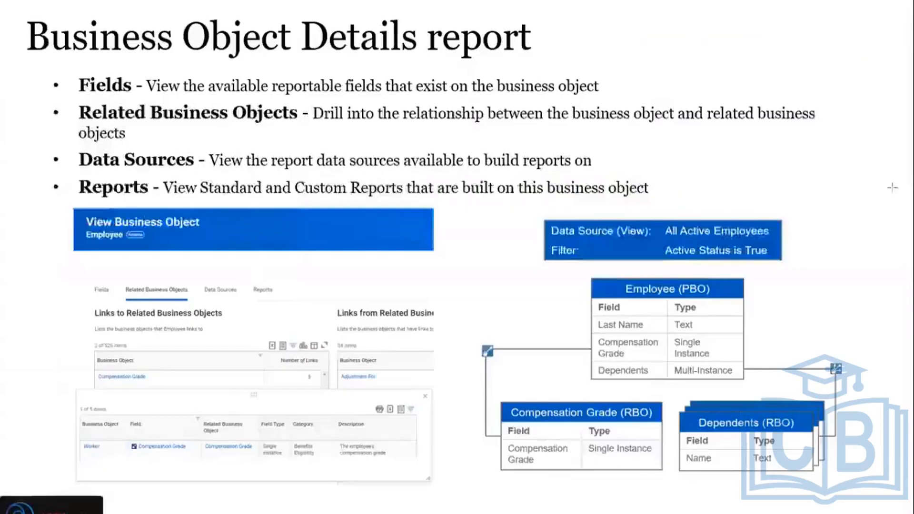
Step: Advance the slide show from Business Object Details report to the Data Sources slide, then switch back to the Workday remote session
click(770, 193)
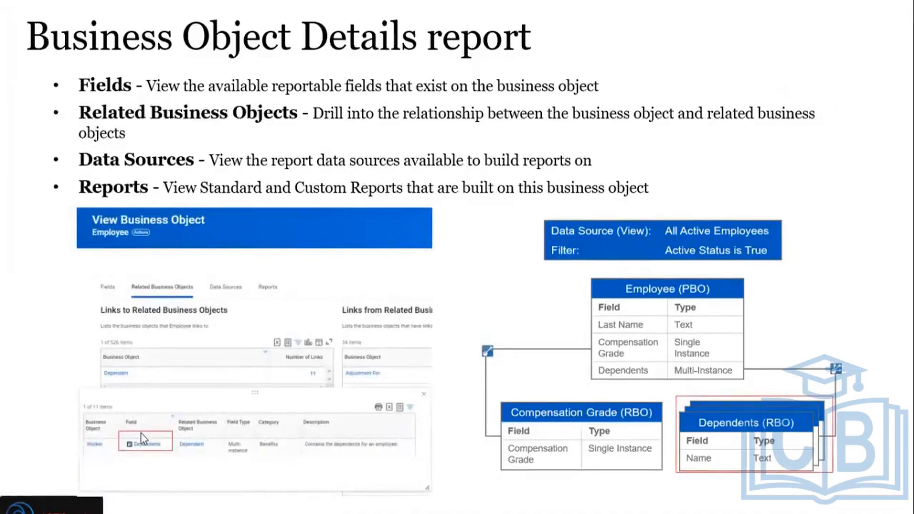
click(184, 468)
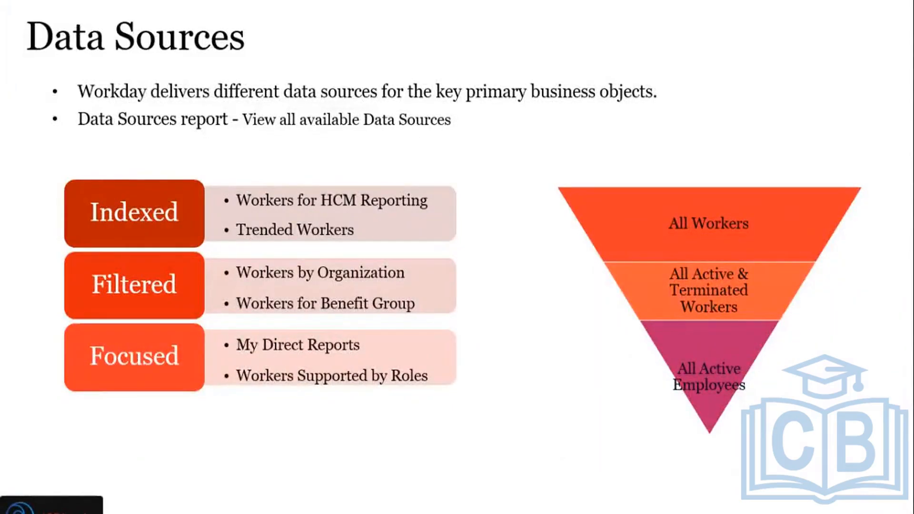
key(alt+Tab)
key(alt+Tab)
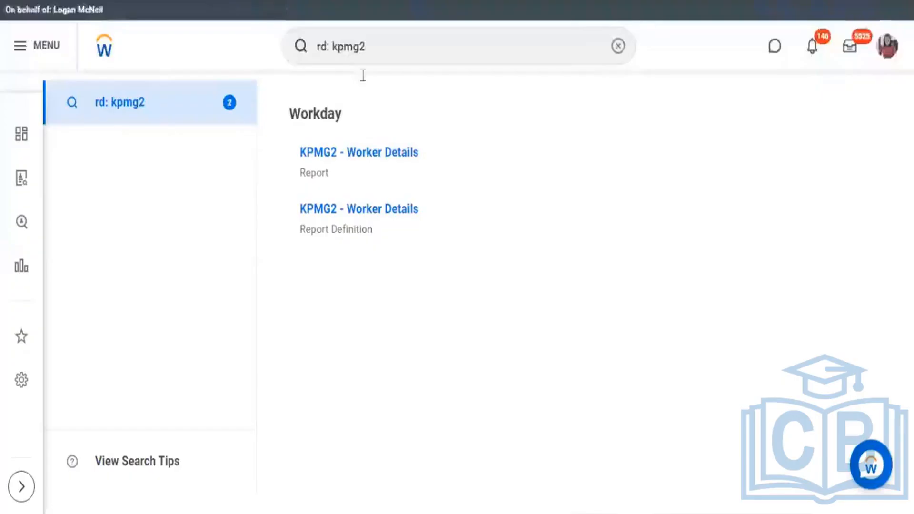
Step: Open the KPMG2 - Worker Details report definition for editing at its column settings
click(360, 157)
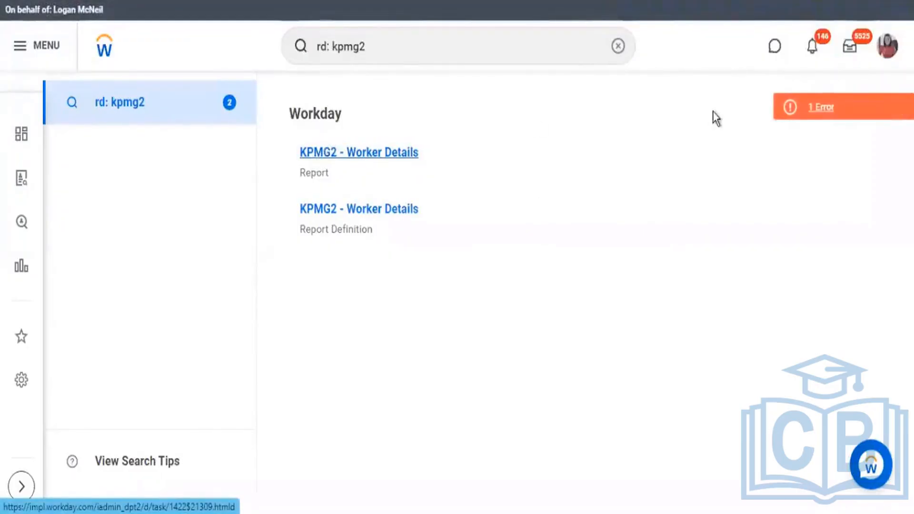
click(379, 210)
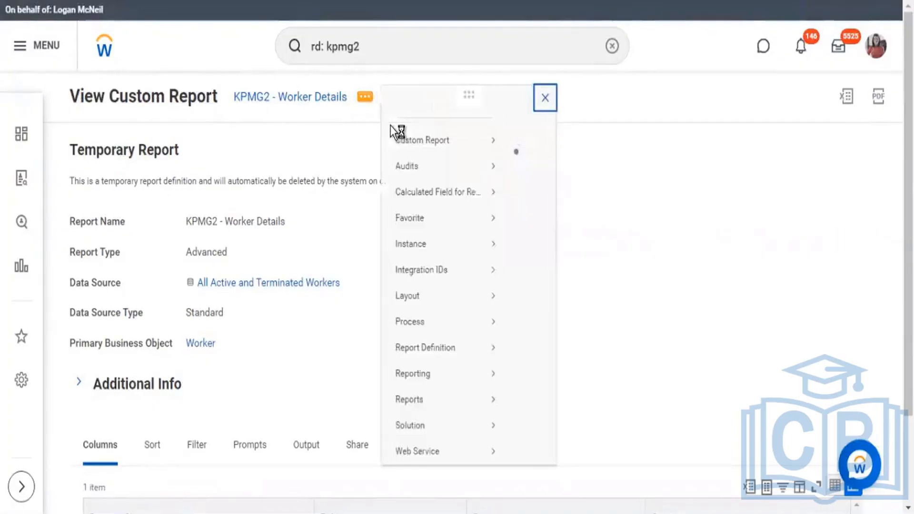
click(523, 158)
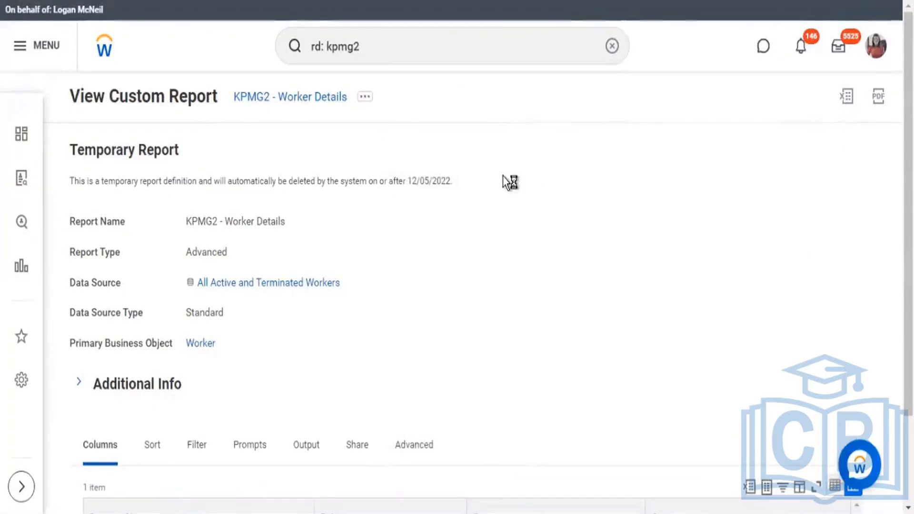
scroll(505, 179, down, 2)
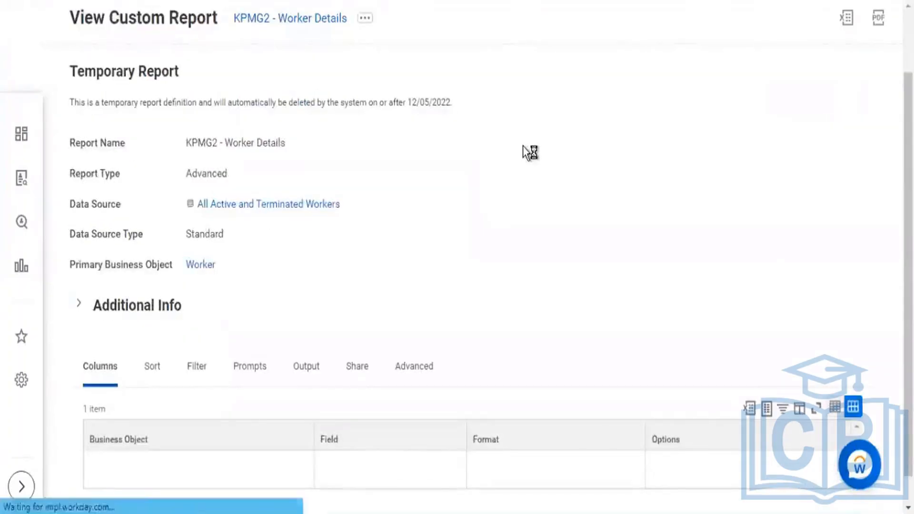
scroll(519, 152, down, 6)
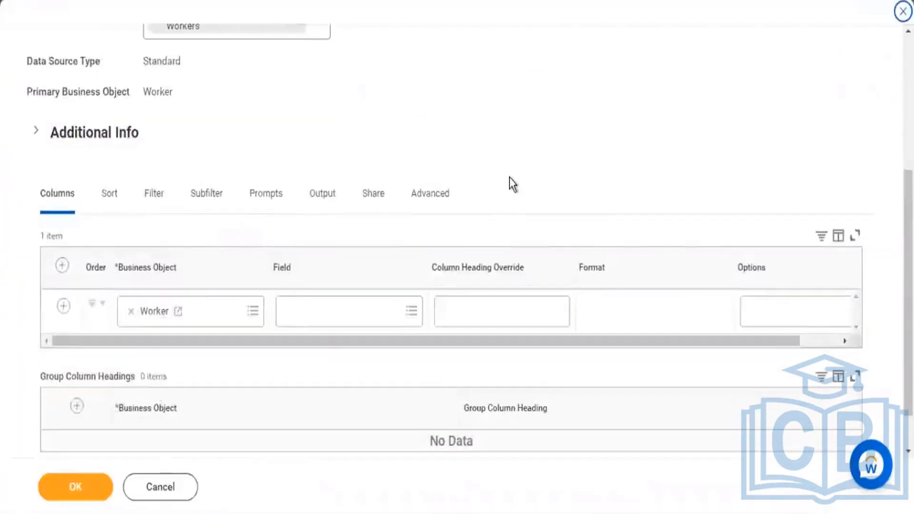
Step: Set the first report column's field to Worker by searching for "worker"
click(302, 265)
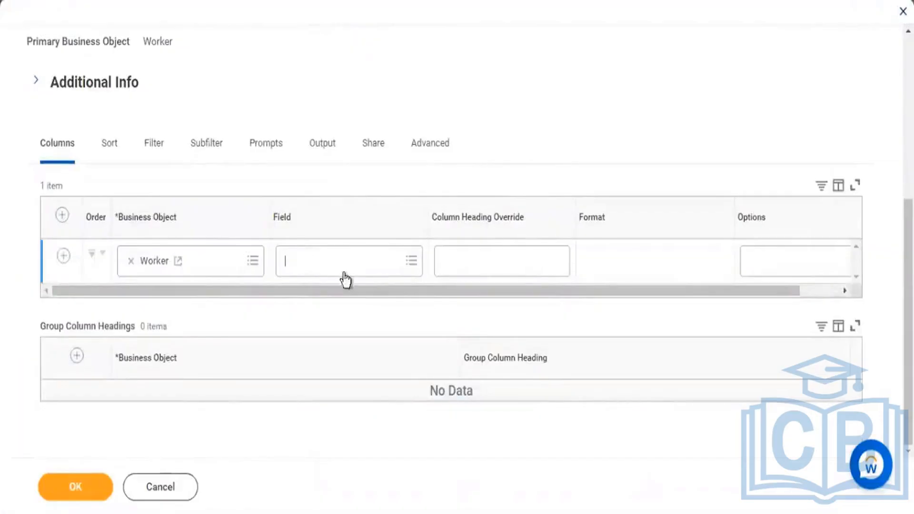
text(worker)
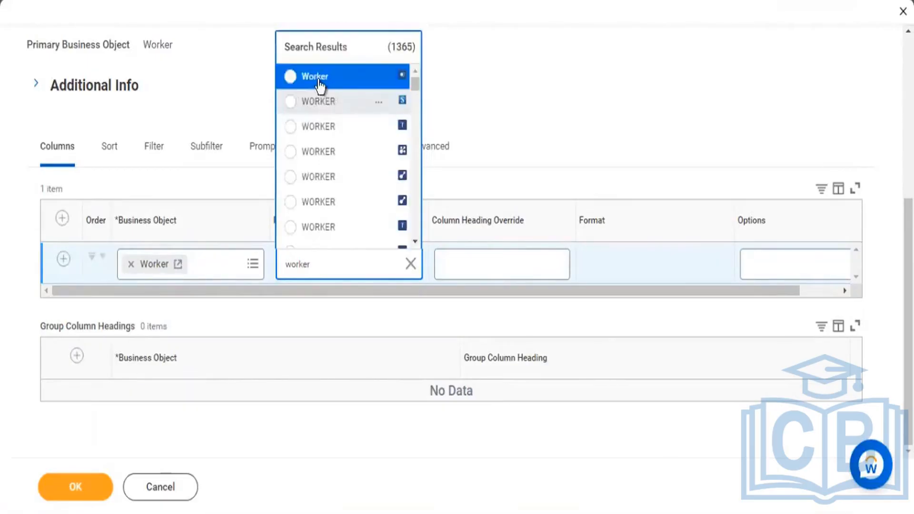
click(320, 86)
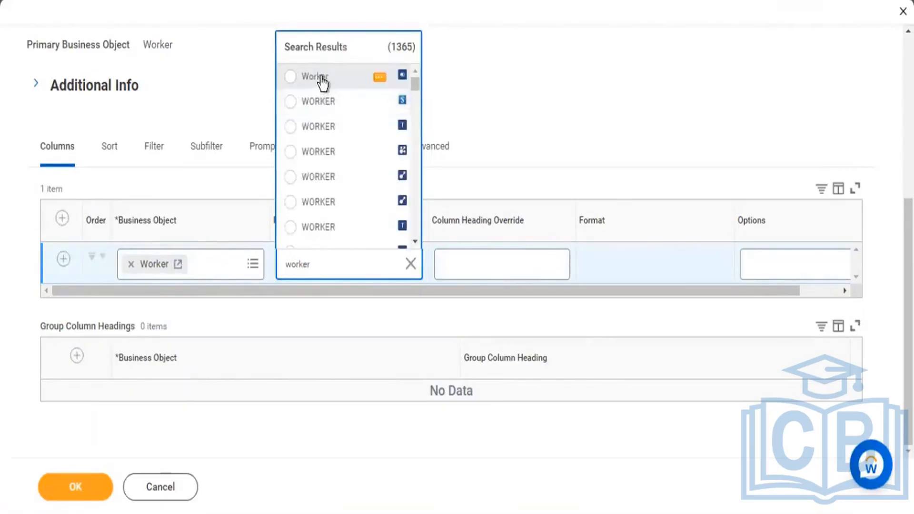
Step: Add a second column row on the Worker business object with the single-instance field Compensation Grade, searching for "comp grade"
click(62, 261)
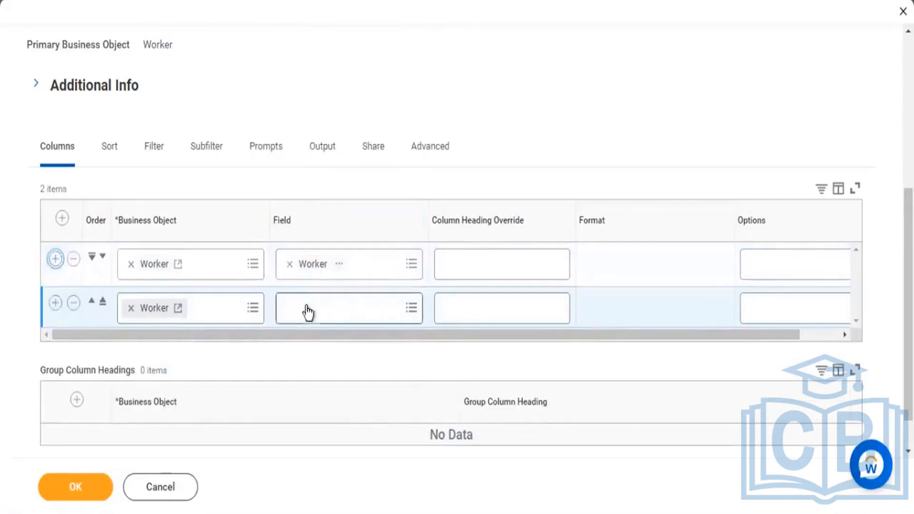
click(304, 310)
text(comp)
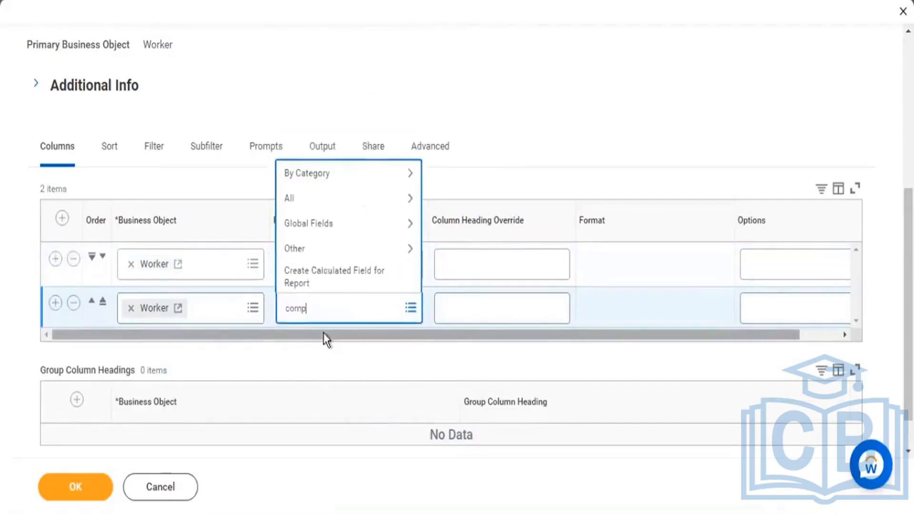
text( grade)
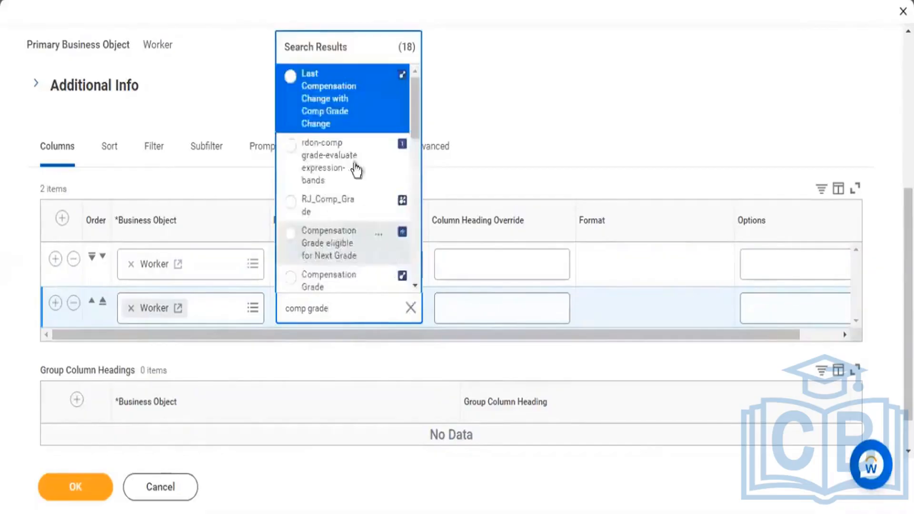
scroll(357, 193, down, 3)
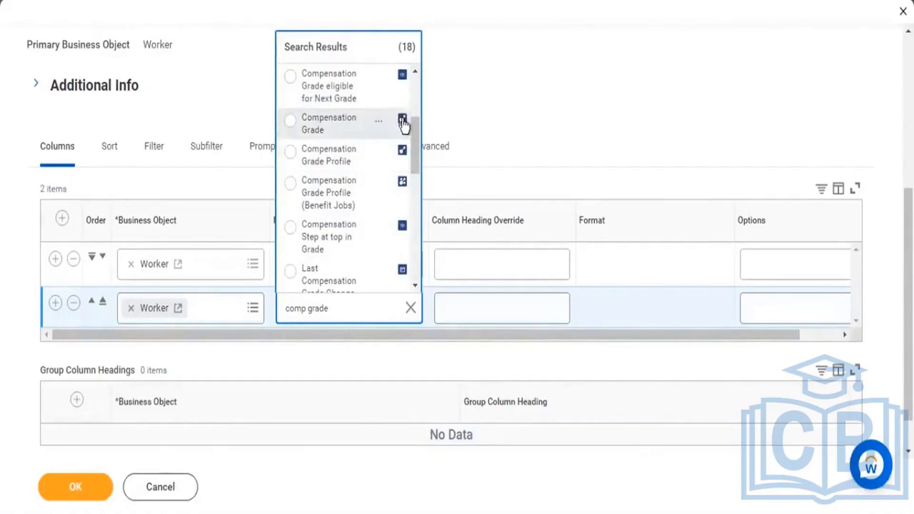
click(331, 126)
Step: Add a third column row on the Worker business object with the multi-instance field Addresses, searching for "address"
click(56, 304)
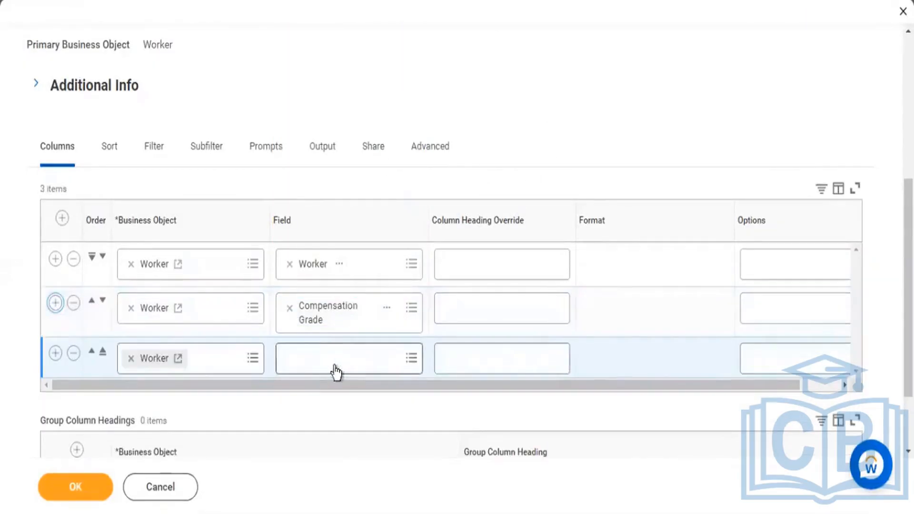
click(332, 364)
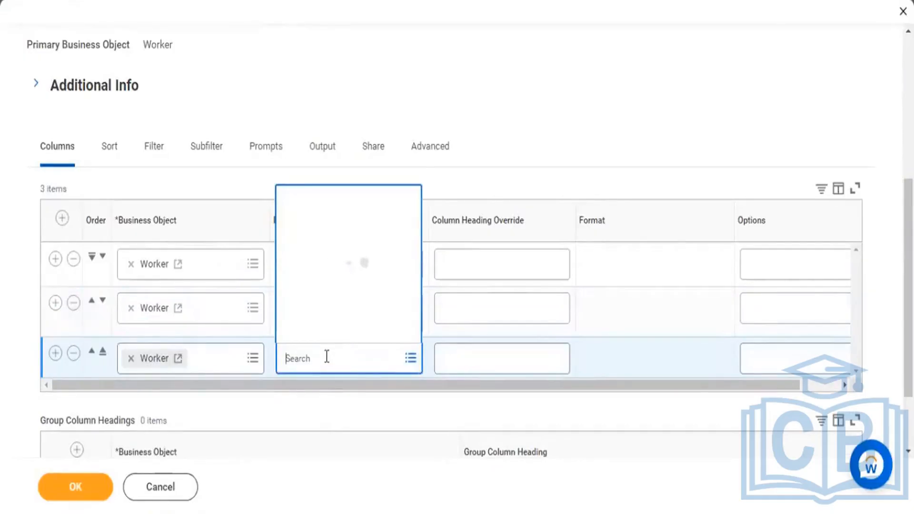
text(addr)
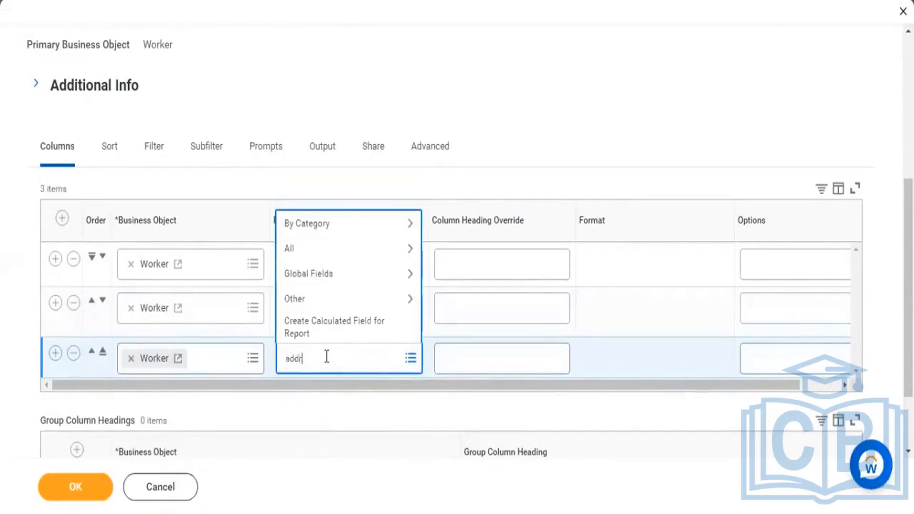
text(ess)
key(Return)
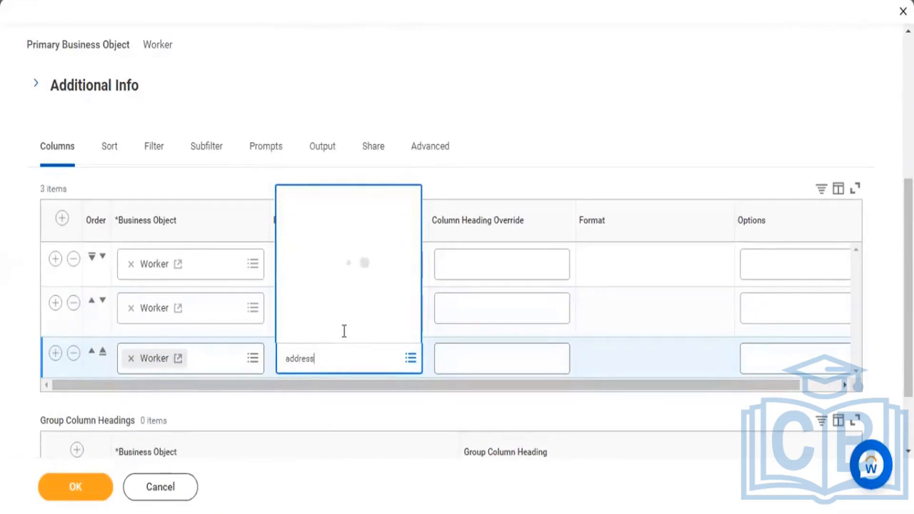
click(384, 77)
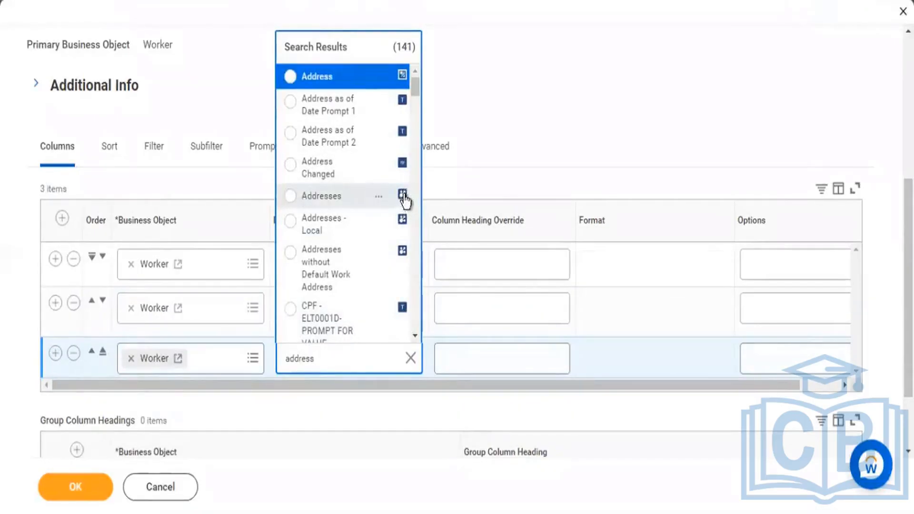
click(336, 203)
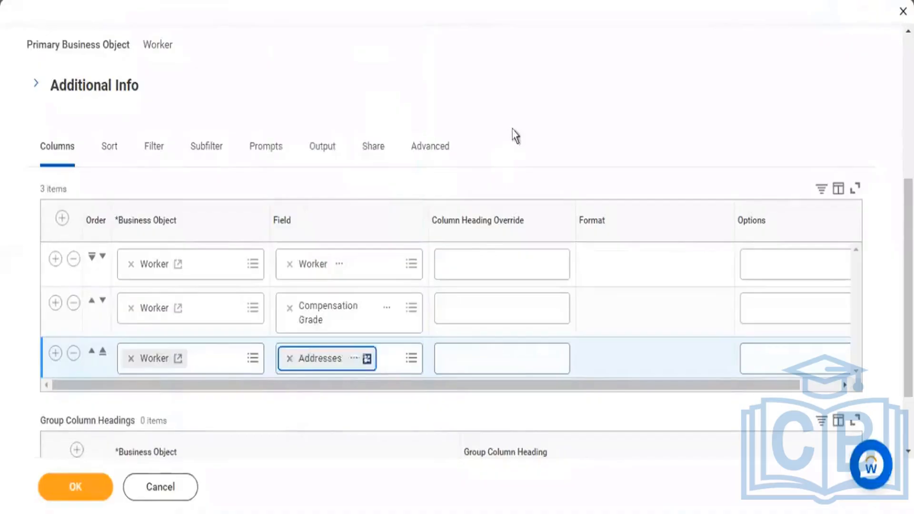
Step: Save the report definition and run the KPMG2 - Worker Details report
click(88, 490)
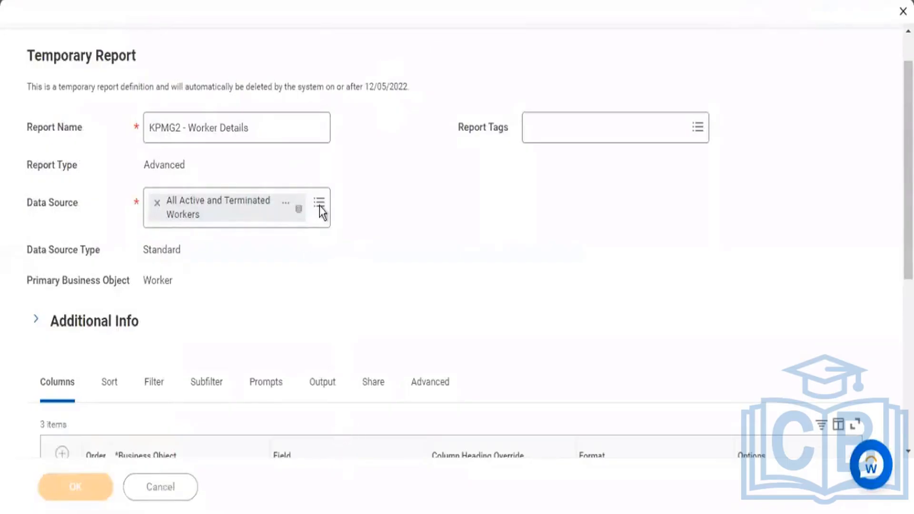
click(122, 486)
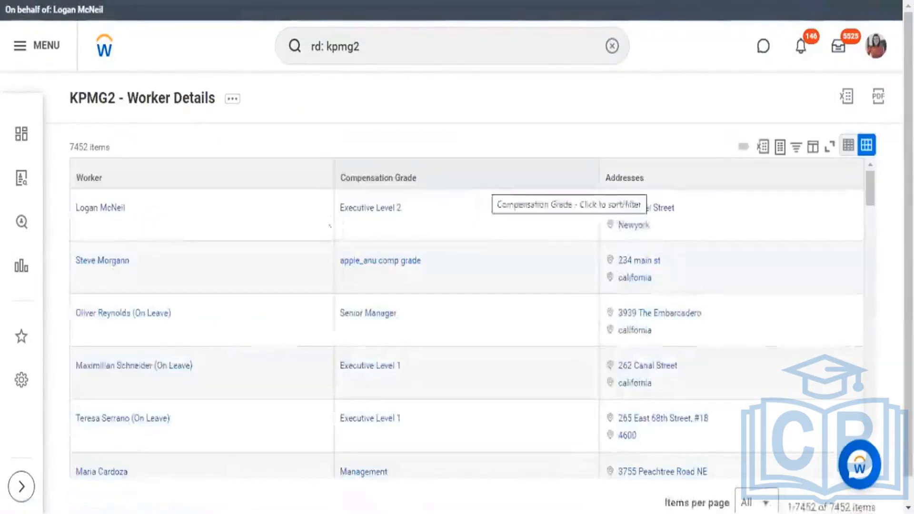
Step: Highlight the first result row's worker, compensation grade and addresses to compare single-instance and multi-instance values
drag(136, 214, 61, 202)
click(438, 216)
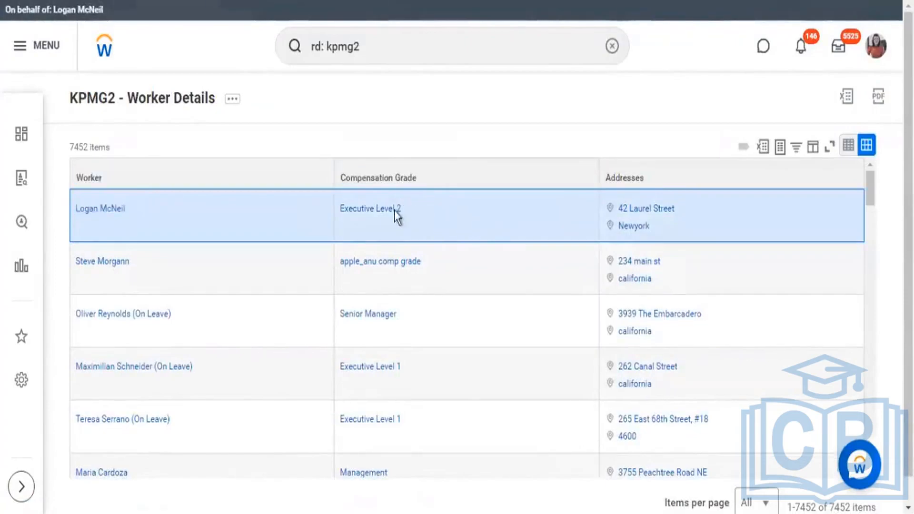
drag(395, 211, 343, 215)
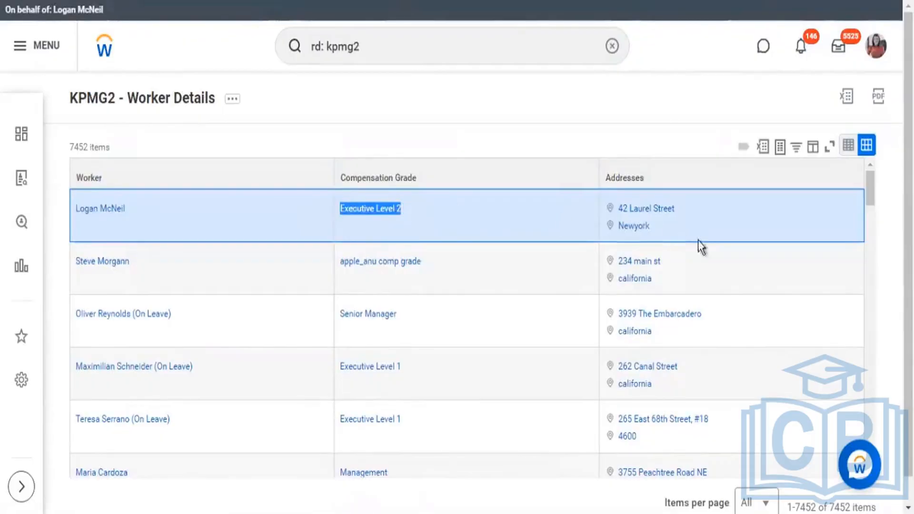
drag(651, 228, 643, 198)
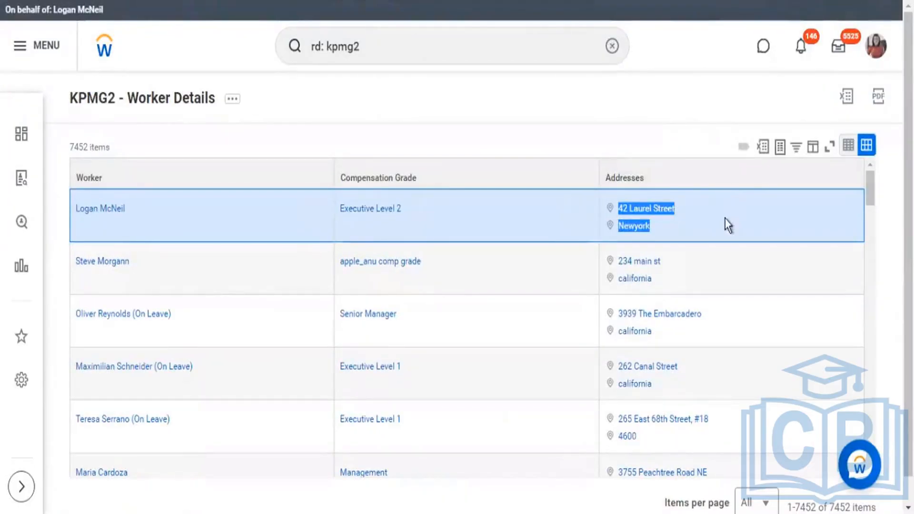
click(648, 222)
mouse_move(637, 215)
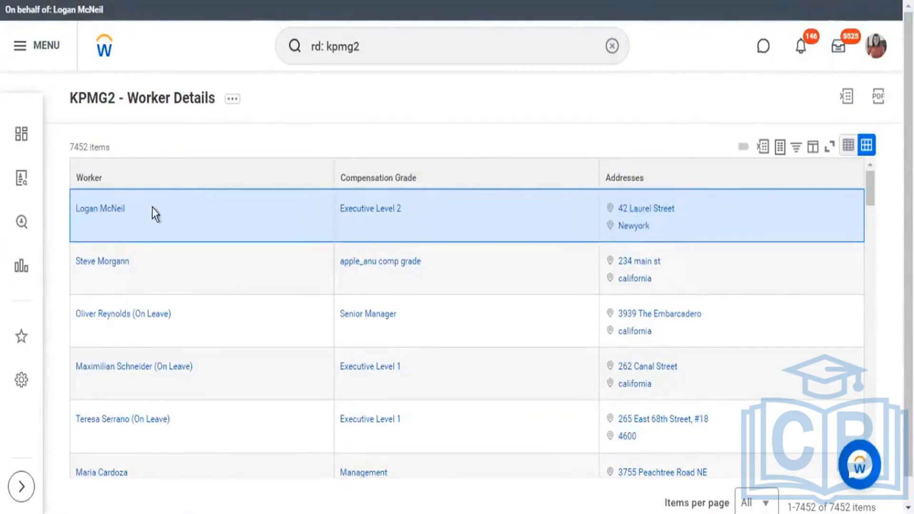
drag(153, 207, 67, 223)
Step: Look through more report rows, comparing the Worker, Compensation Grade and Addresses columns
scroll(727, 322, down, 6)
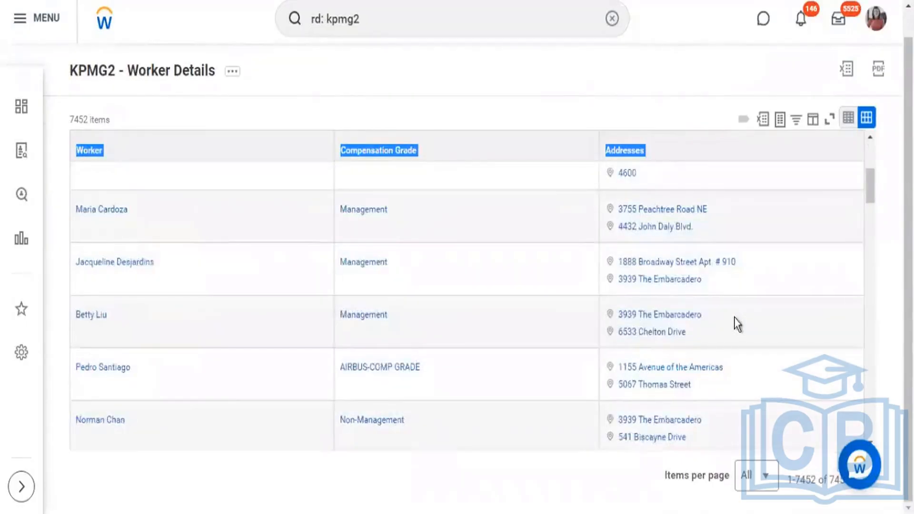
scroll(740, 312, down, 2)
scroll(714, 229, down, 8)
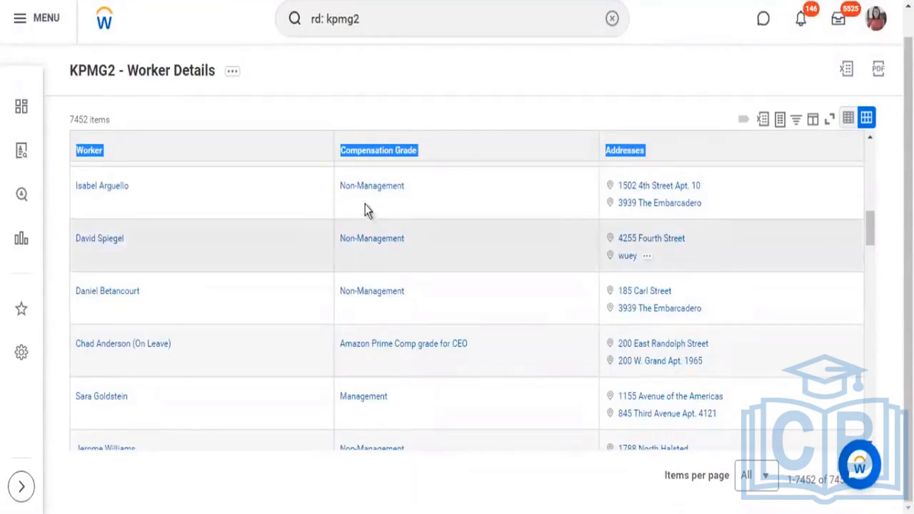
scroll(371, 200, down, 2)
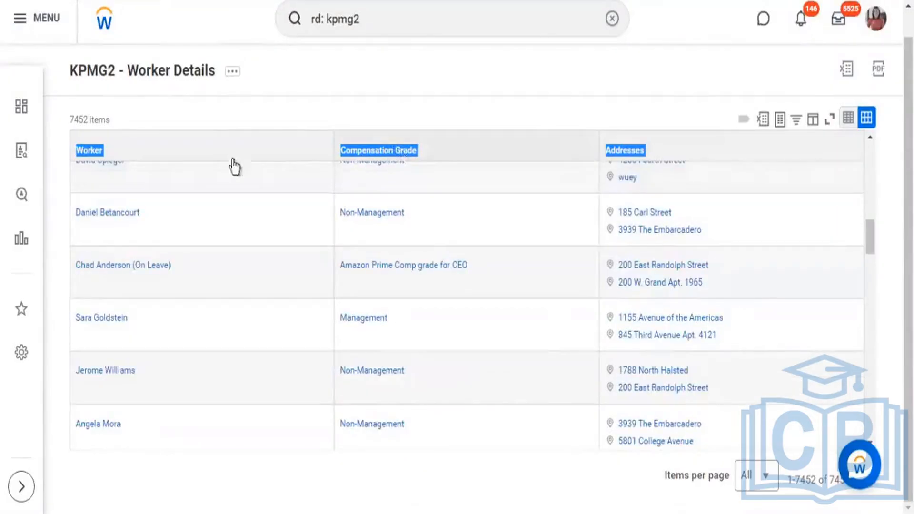
click(348, 151)
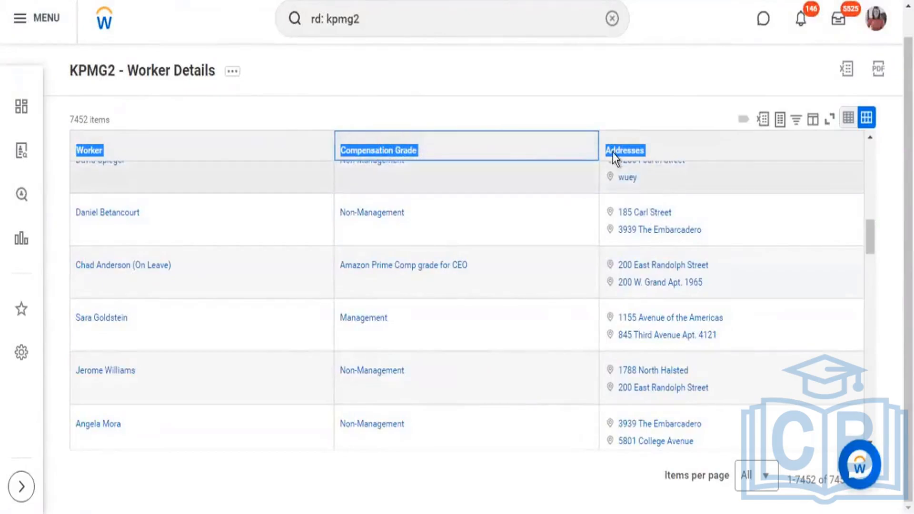
scroll(613, 153, up, 2)
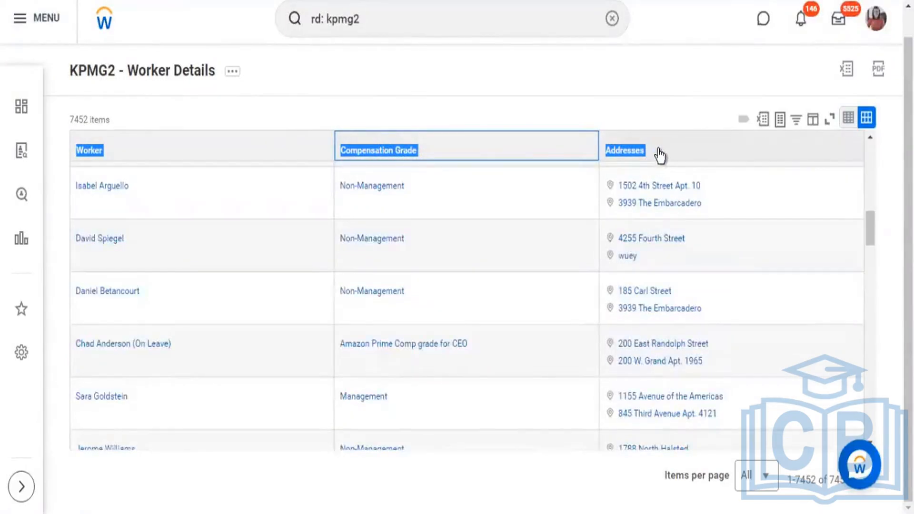
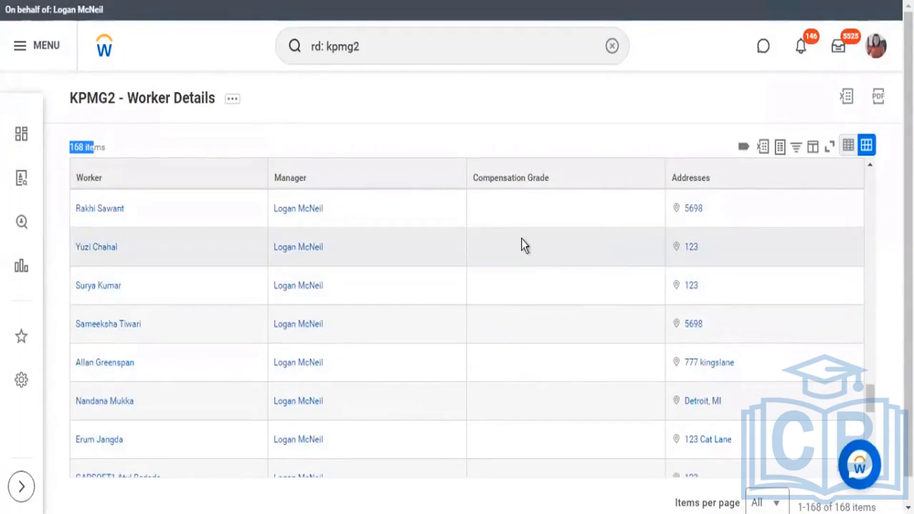
Step: Highlight the Compensation Grade column heading and the KPMG2 - Worker Details report title
scroll(523, 219, up, 10)
drag(559, 183, 490, 189)
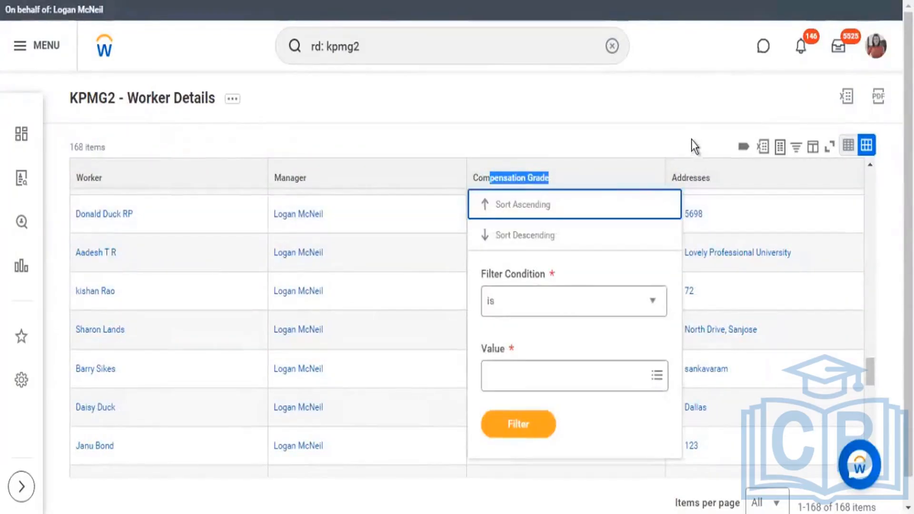
drag(169, 109, 70, 106)
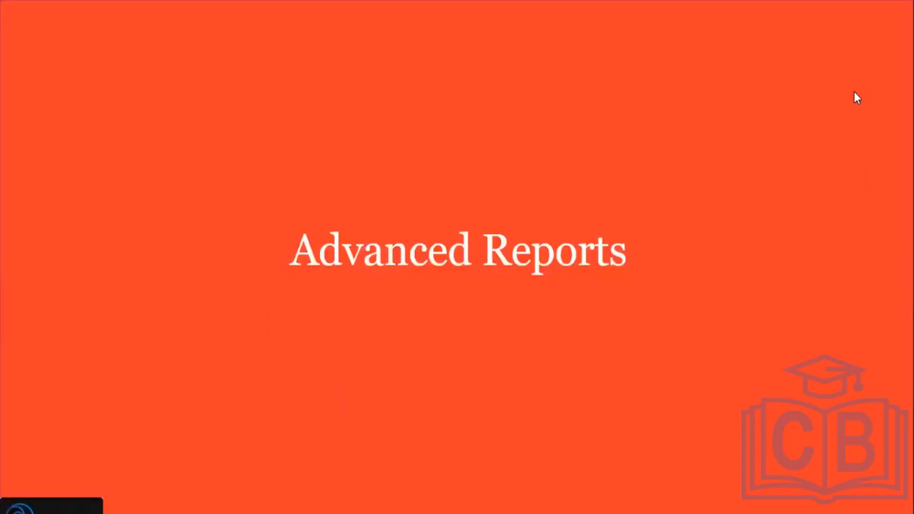
Step: Switch to the Report Columns slide and draw red rectangles around PBO and CRF1 in the diagram
click(854, 92)
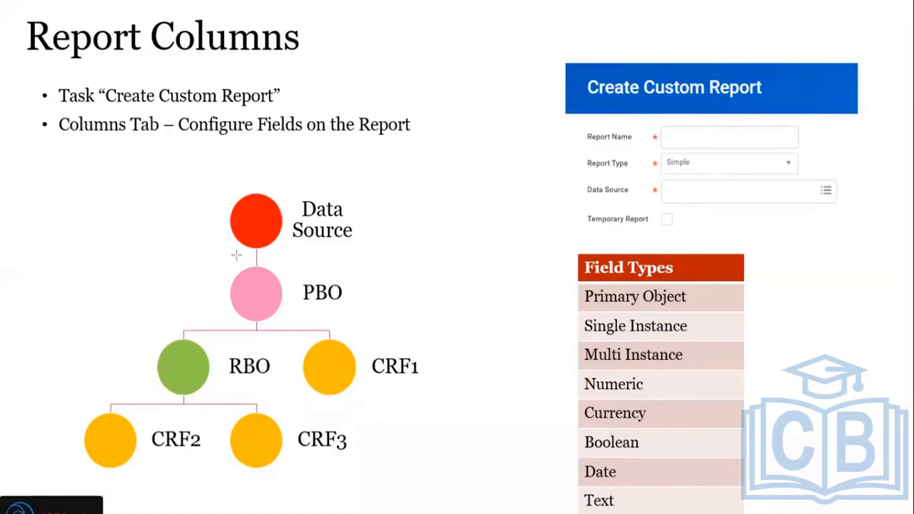
drag(205, 264, 364, 325)
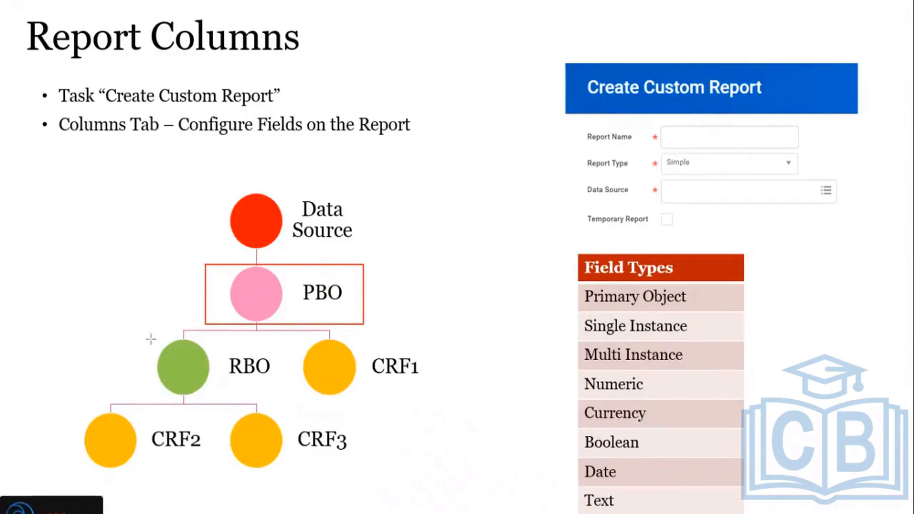
mouse_move(138, 332)
mouse_down()
mouse_move(193, 362)
mouse_move(164, 335)
mouse_move(143, 333)
mouse_up()
drag(290, 334, 441, 403)
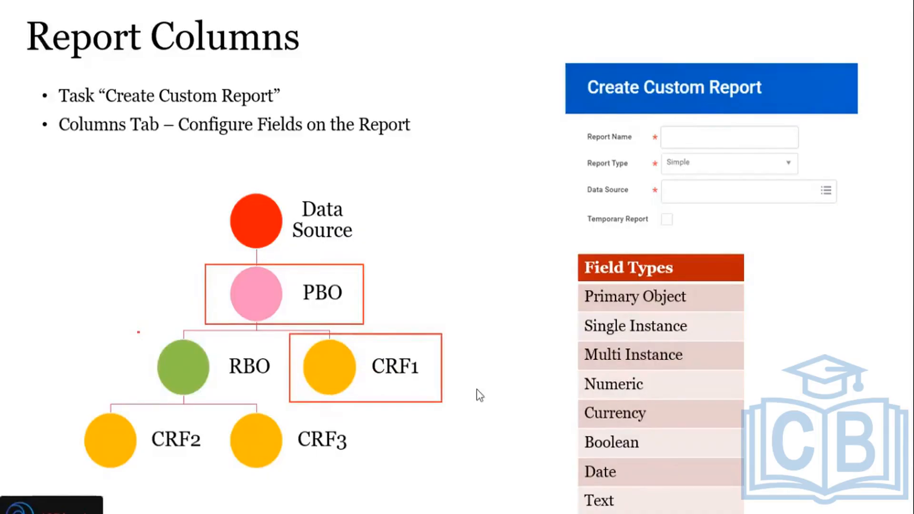
Step: Switch to Workday's Worker business object page, highlight the field item count and look through the field list
key(alt+Tab)
key(alt+Tab)
key(alt+Tab)
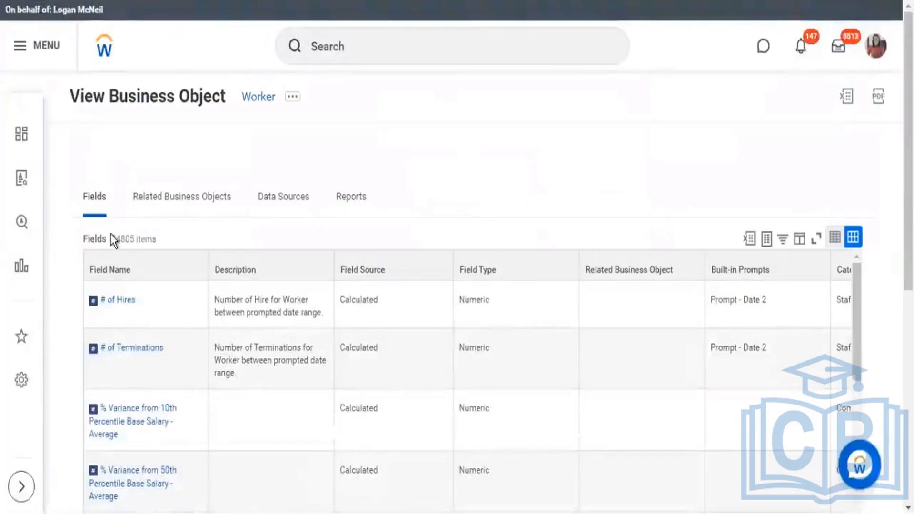
drag(112, 238, 145, 241)
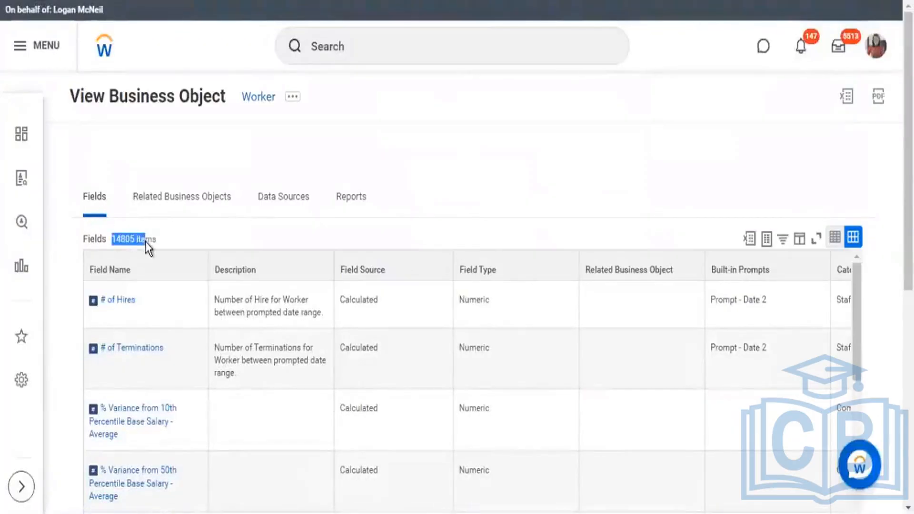
scroll(375, 325, down, 5)
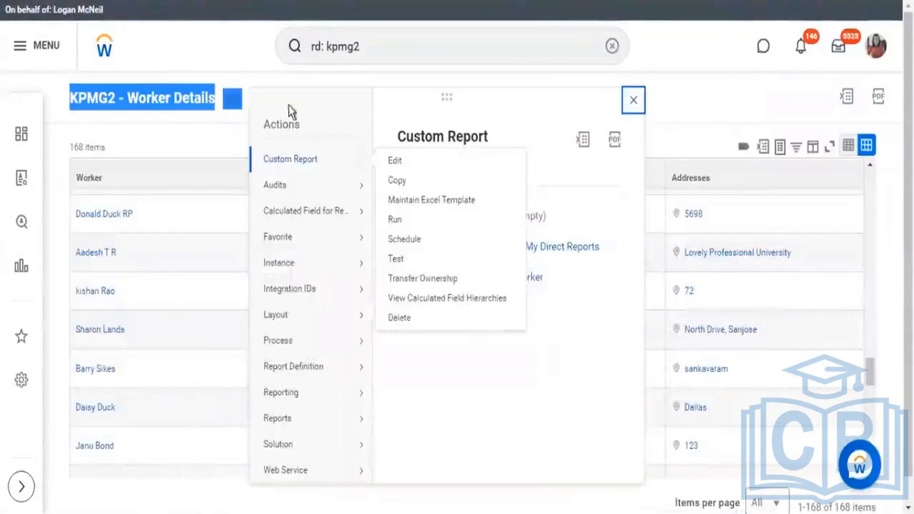
Step: Open the KPMG2 - Worker Details custom report for editing and bring up its column definitions
click(322, 161)
mouse_move(362, 161)
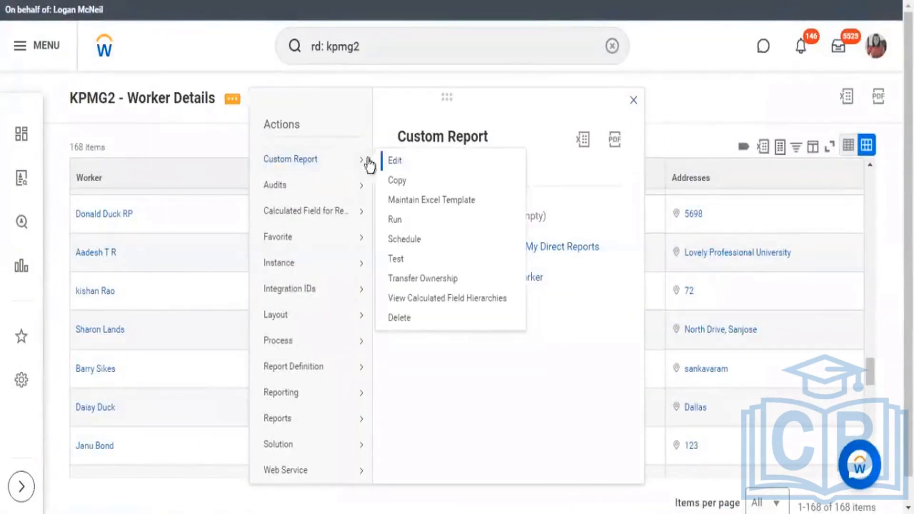
click(79, 183)
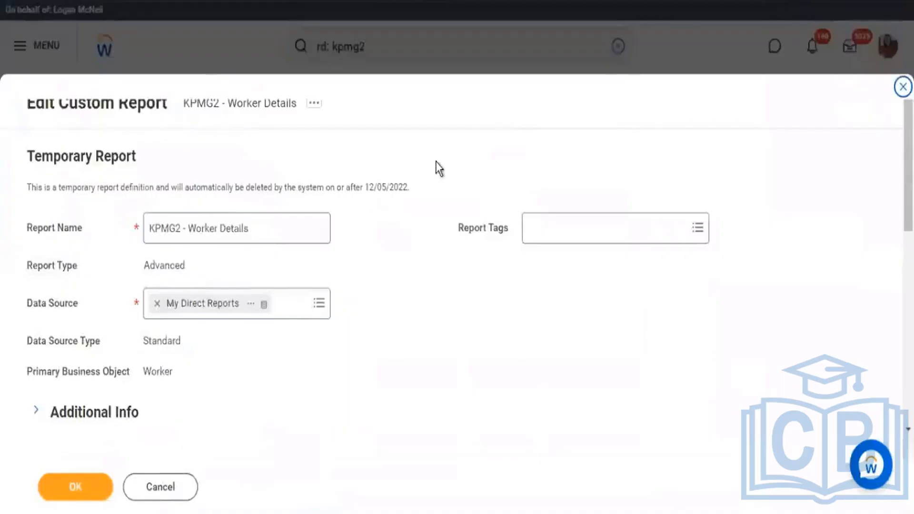
scroll(438, 167, down, 10)
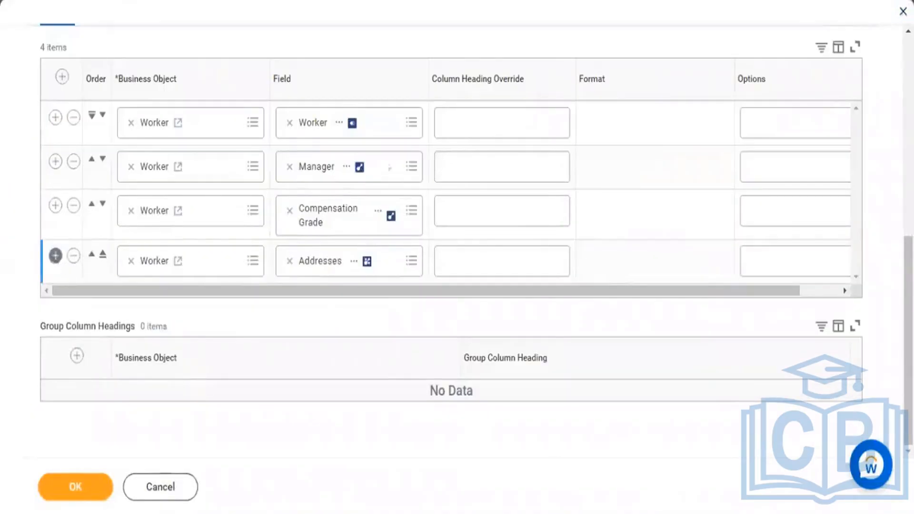
click(56, 256)
click(348, 170)
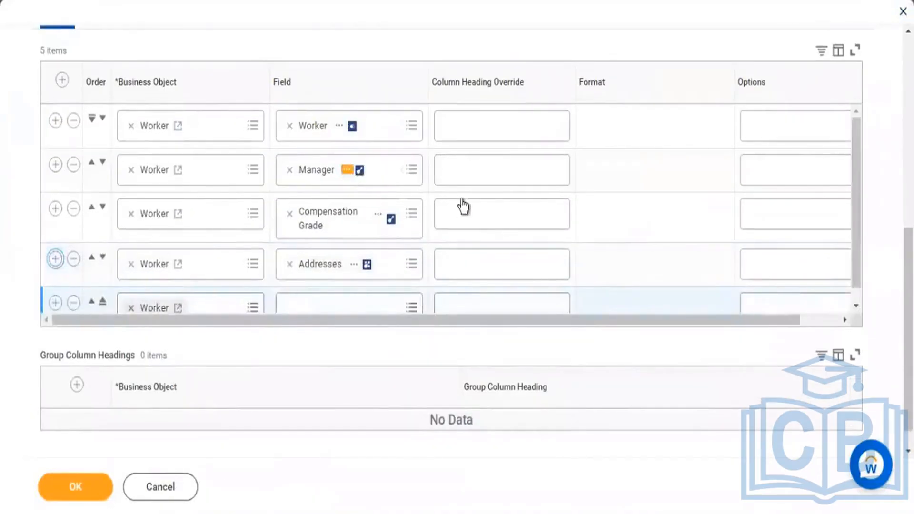
key(F5)
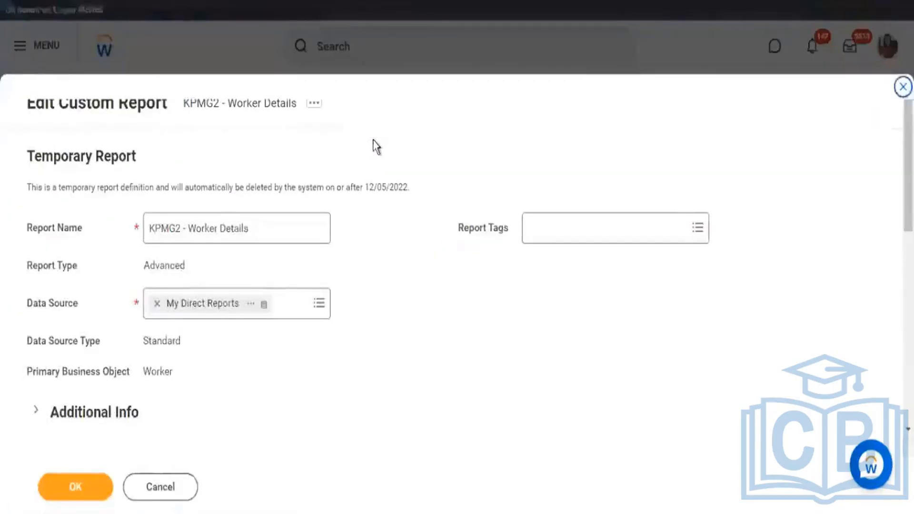
Step: Inspect the Compensation Grade column's field details and compare its business object with the report's primary business object
scroll(411, 138, down, 8)
scroll(407, 133, down, 2)
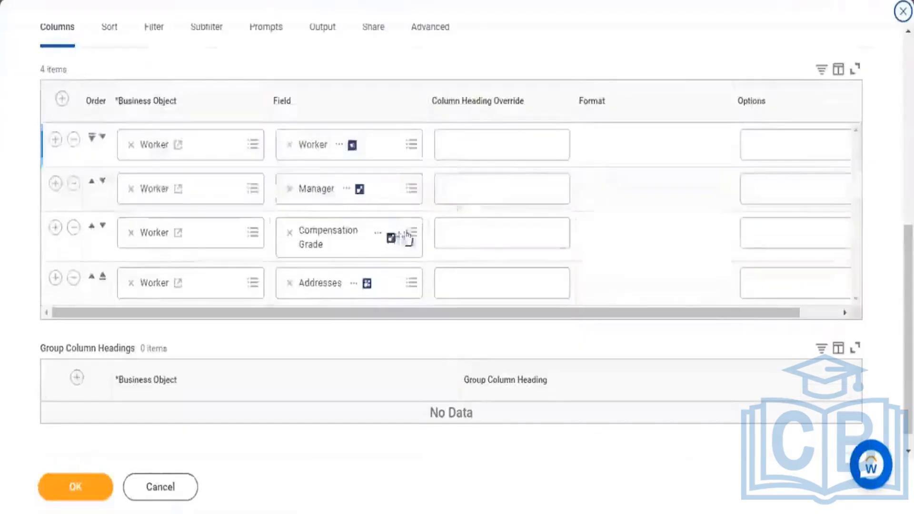
click(378, 233)
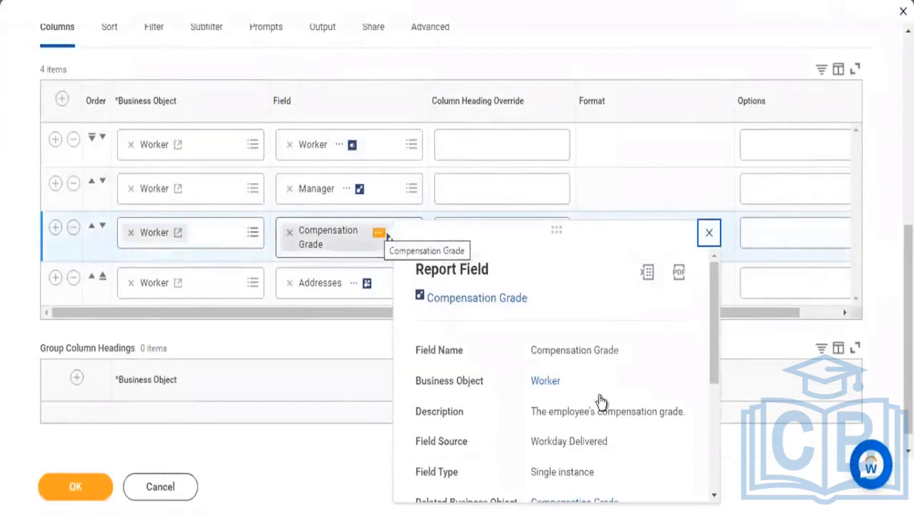
double_click(528, 391)
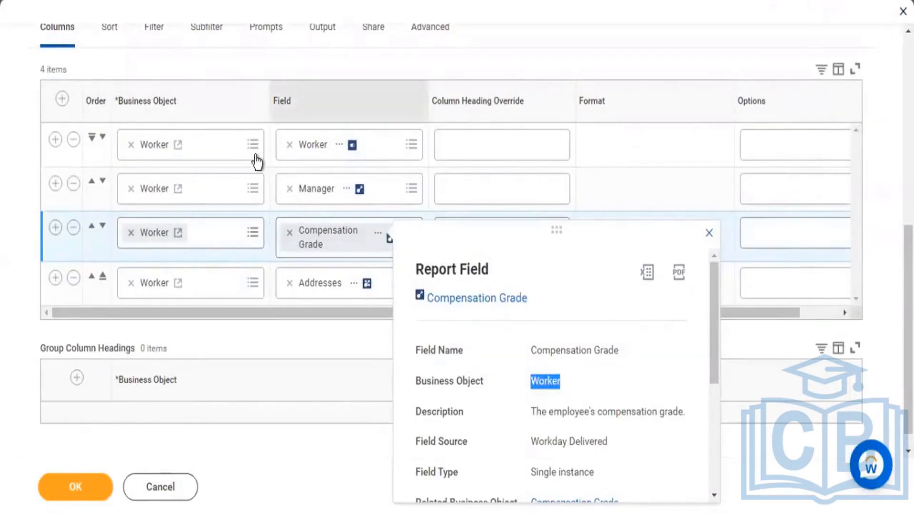
scroll(220, 61, up, 3)
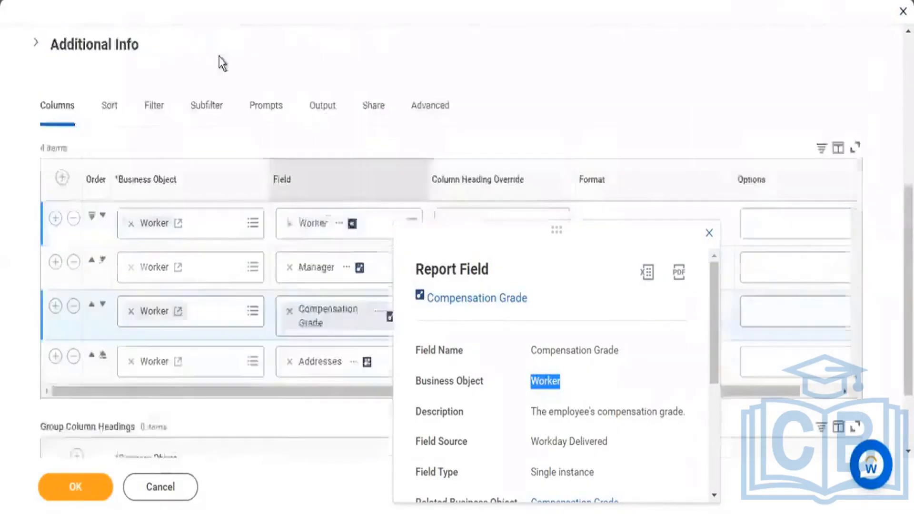
drag(146, 86, 162, 85)
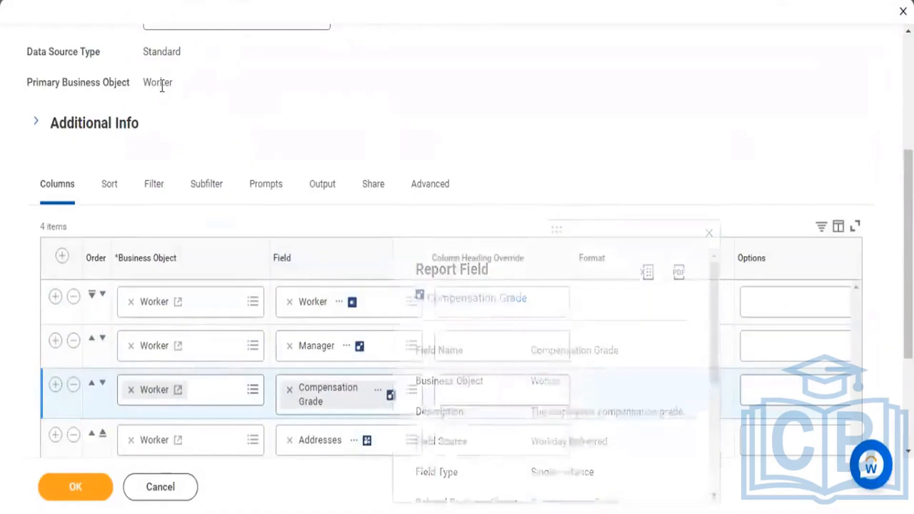
scroll(331, 102, down, 3)
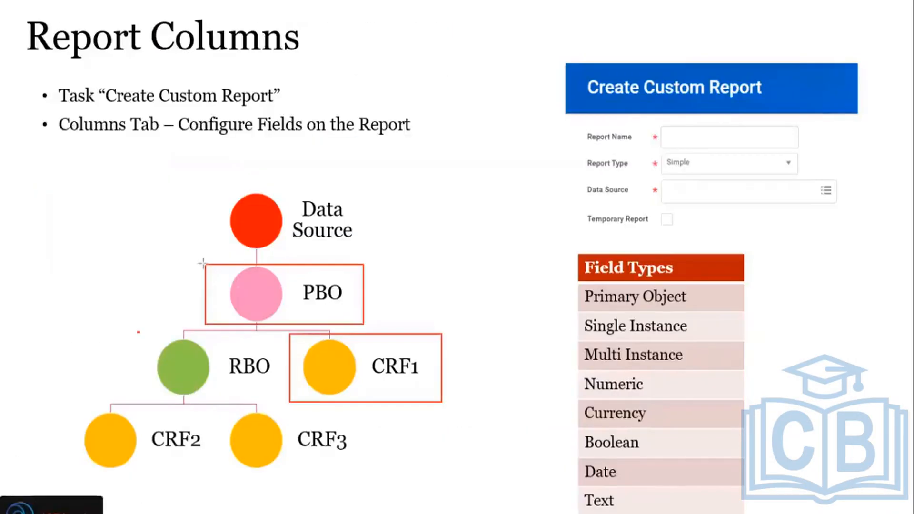
Step: Draw red rectangles around PBO, CRF1 and RBO on the Report Columns slide
drag(202, 263, 363, 323)
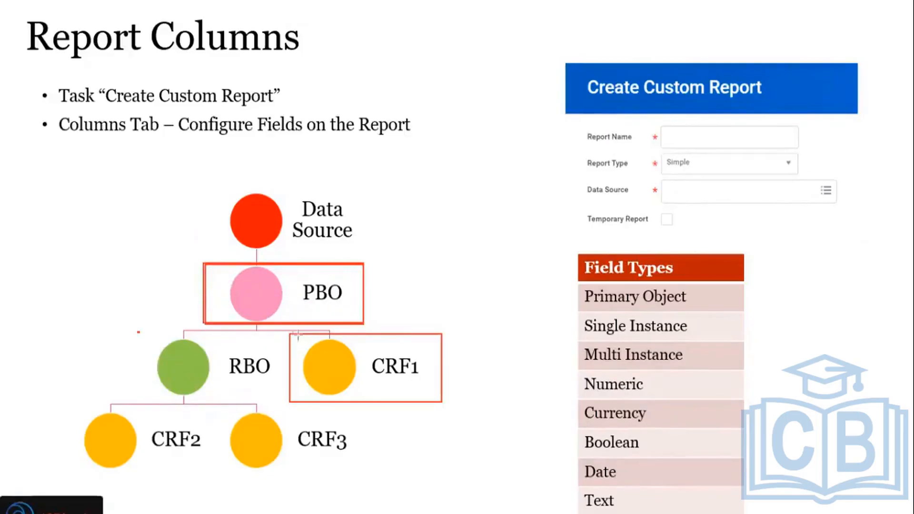
drag(298, 334, 442, 402)
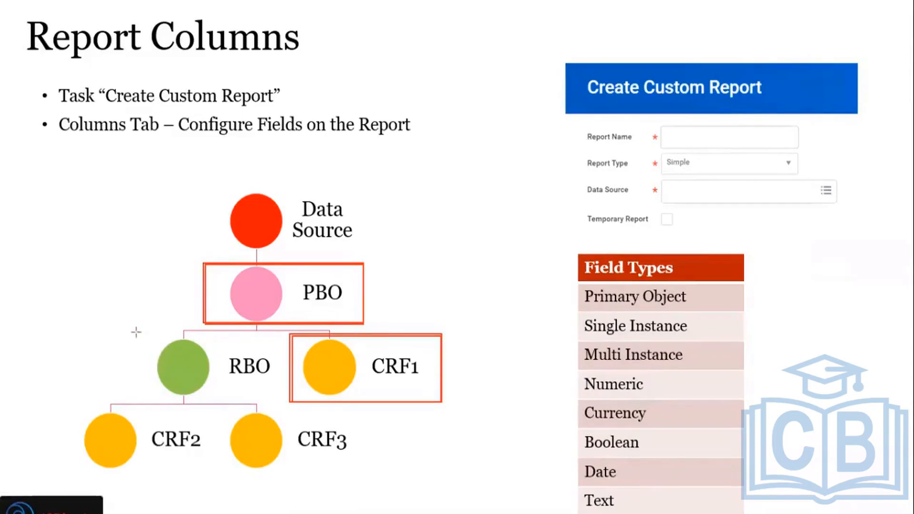
mouse_move(139, 330)
mouse_down()
mouse_move(210, 370)
mouse_move(275, 391)
mouse_up()
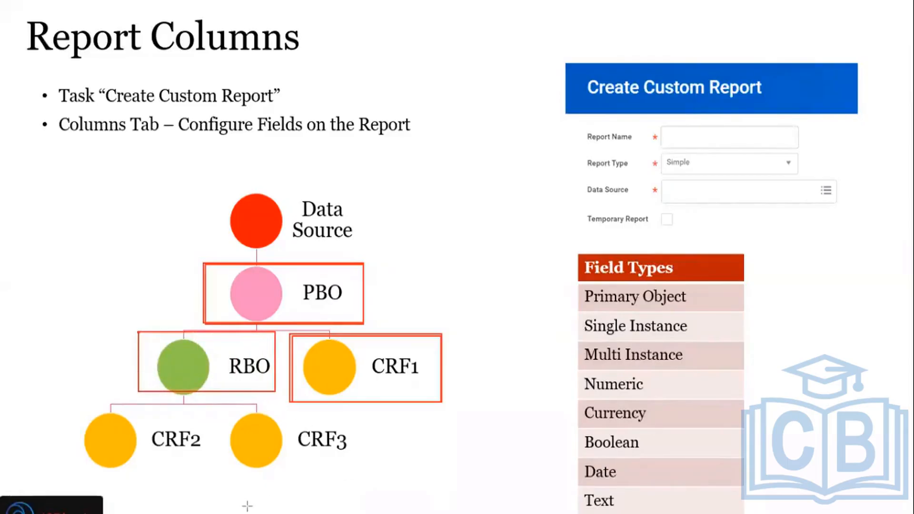
Step: Switch back to Workday's Worker business object page and show its related business objects
key(alt+Tab)
click(279, 314)
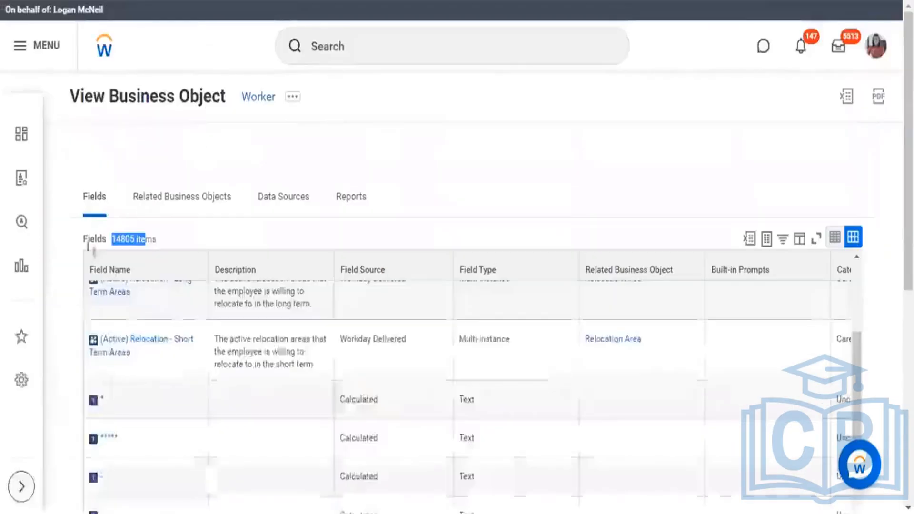
click(179, 197)
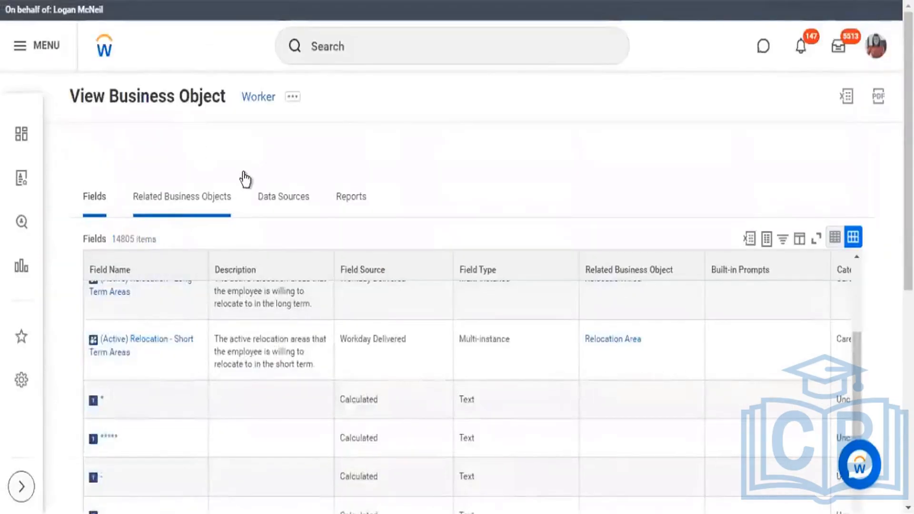
scroll(245, 179, down, 2)
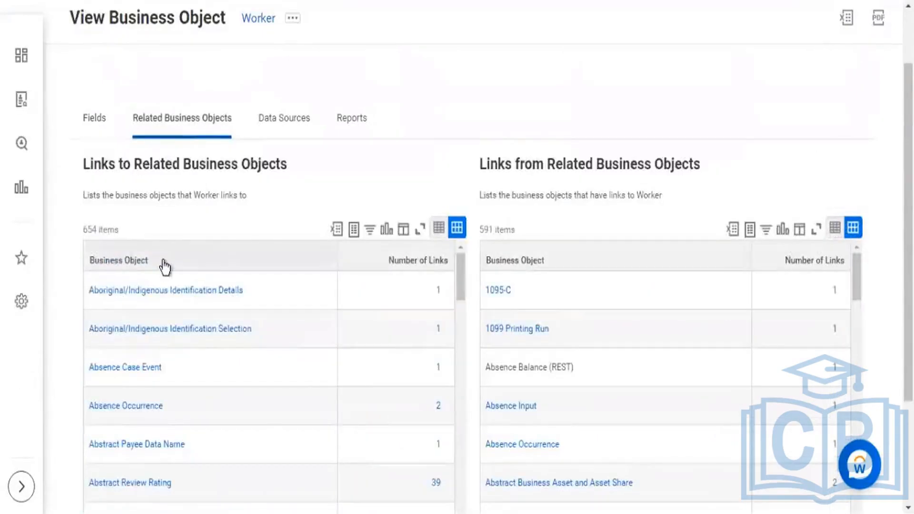
Step: In the Links to Related Business Objects grid, choose Compensation Grade as a Business Object filter value, searching for "comp grade"
click(164, 266)
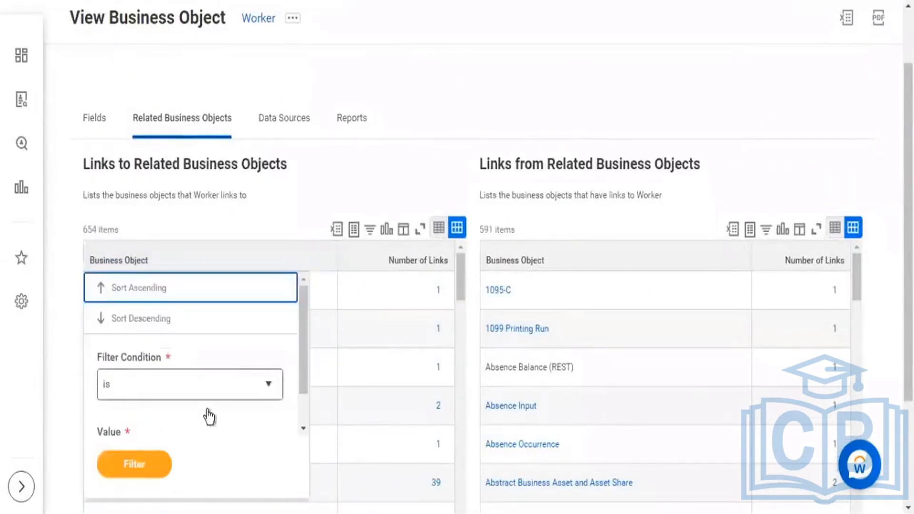
scroll(169, 418, down, 1)
click(159, 418)
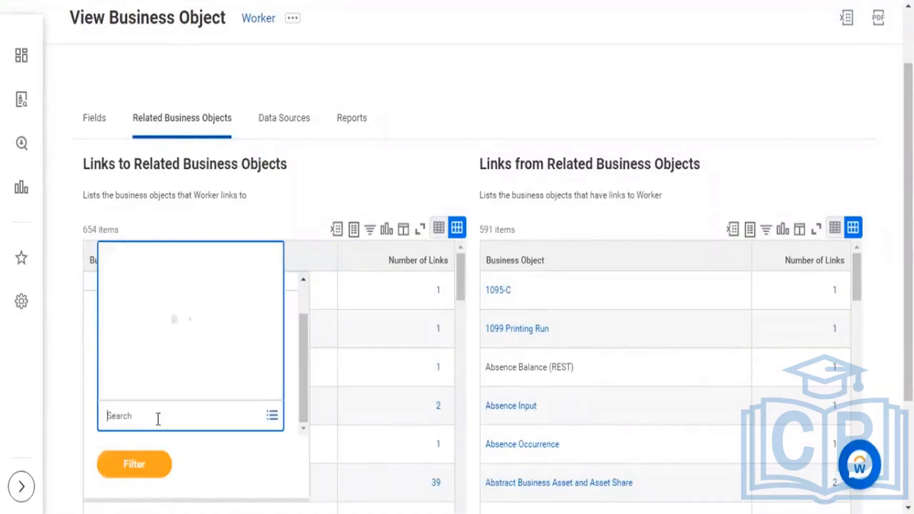
text(comp grade)
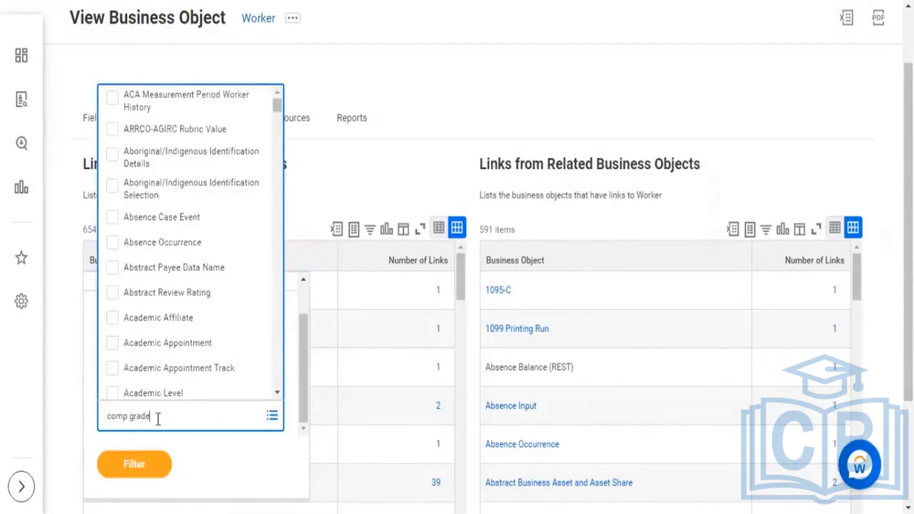
key(Return)
click(105, 338)
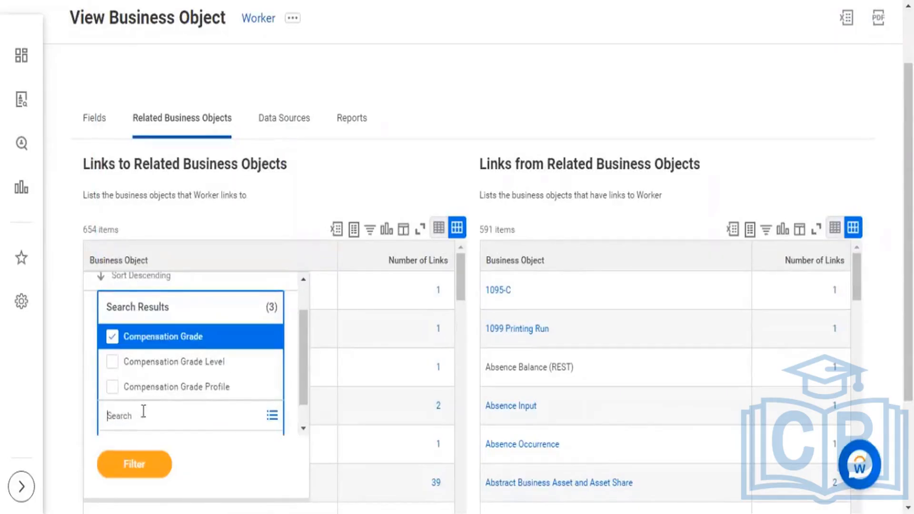
Step: Add Address to the Business Object filter values, searching for "address", and apply the filter
text(address)
key(Return)
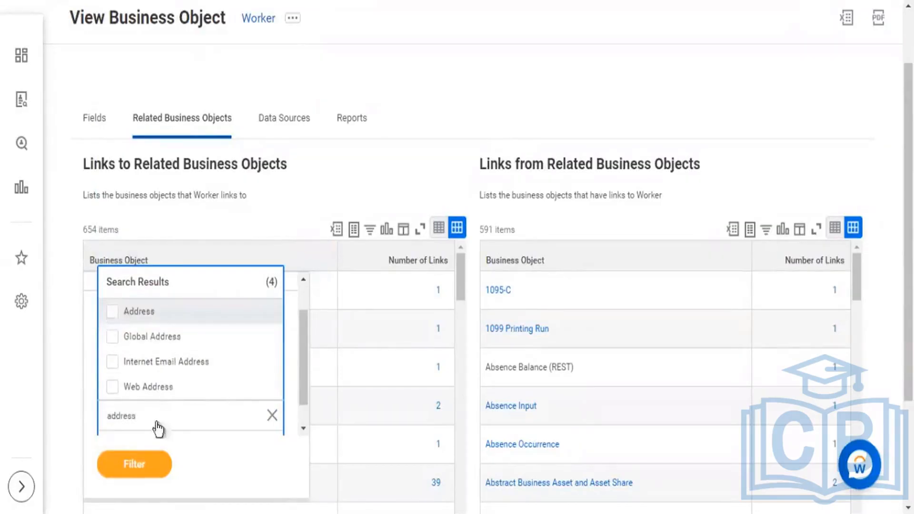
click(112, 311)
click(135, 464)
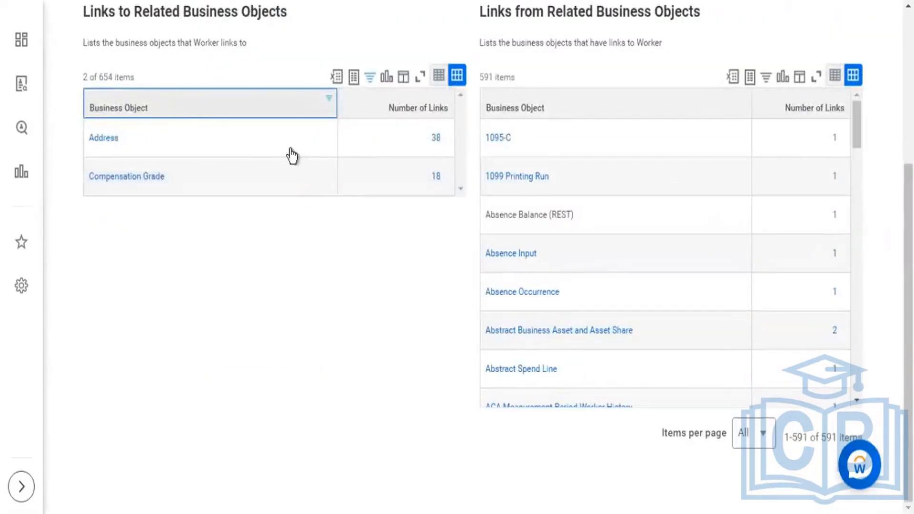
Step: Open the Address business object from the filtered links and highlight its field item count
scroll(292, 156, up, 5)
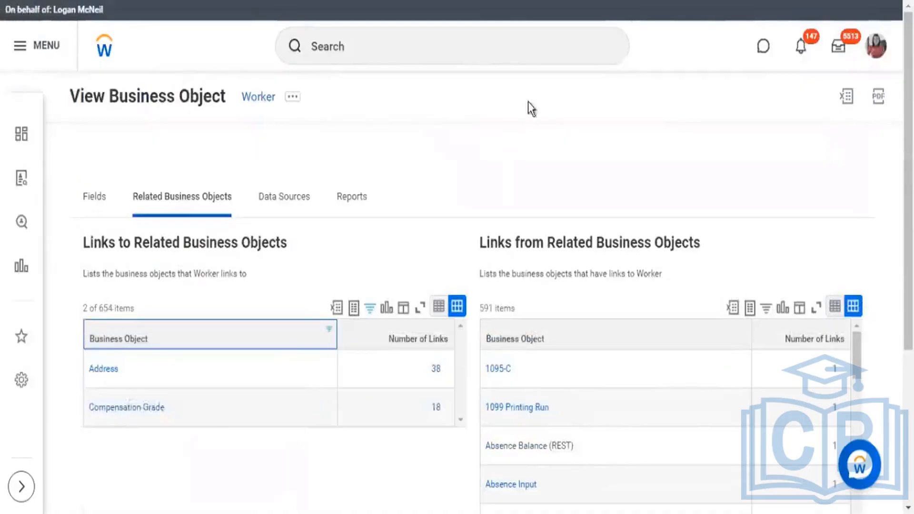
scroll(524, 100, down, 3)
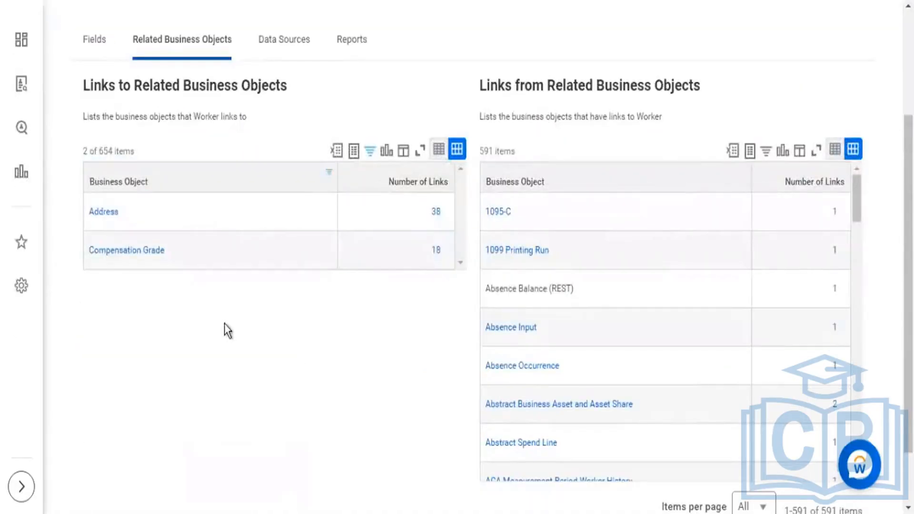
click(100, 212)
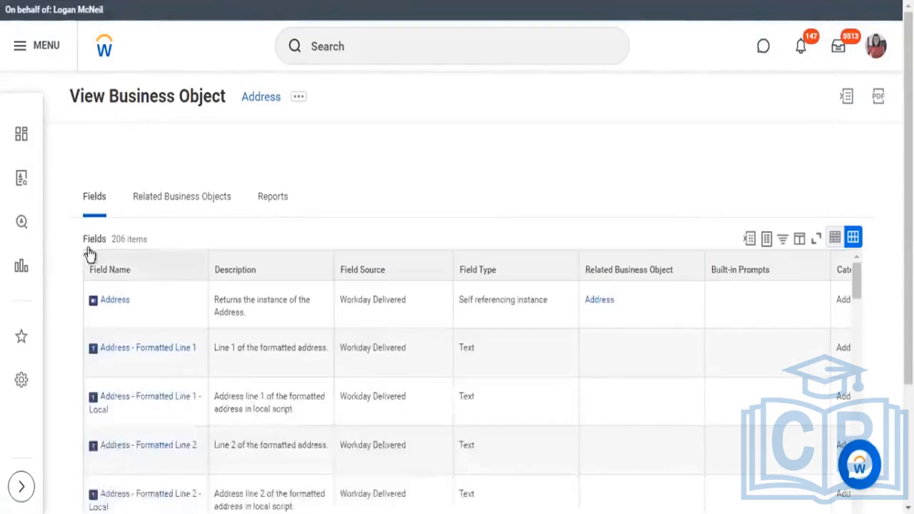
drag(118, 239, 137, 240)
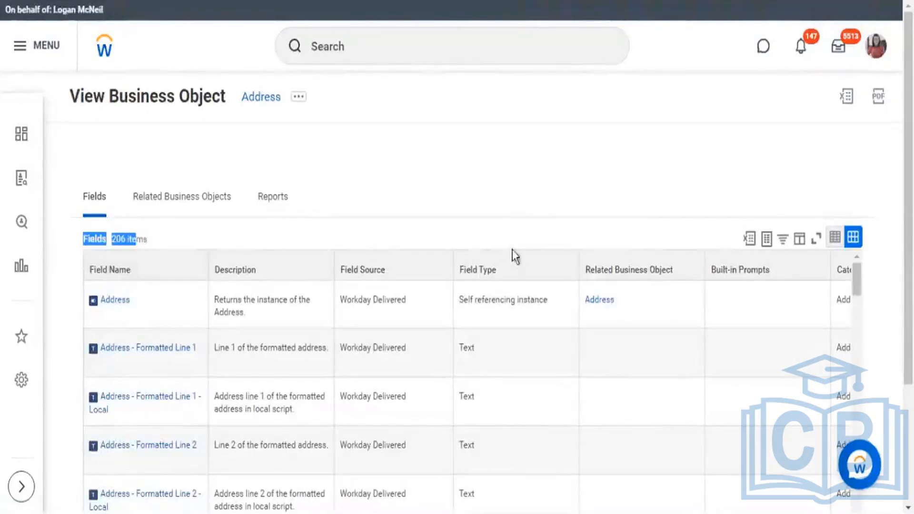
Step: Look through the Address business object's fields, examining the address-line field names, descriptions, field types and related business objects
scroll(398, 230, down, 2)
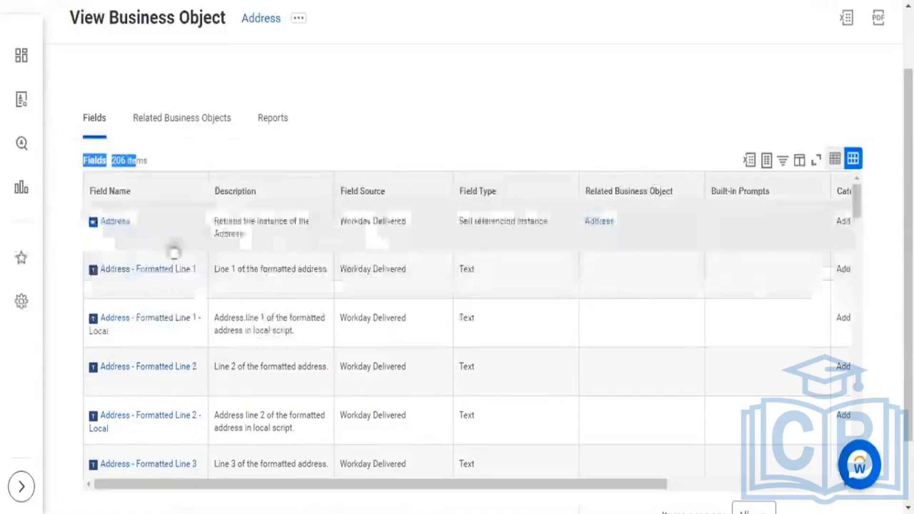
scroll(248, 267, down, 2)
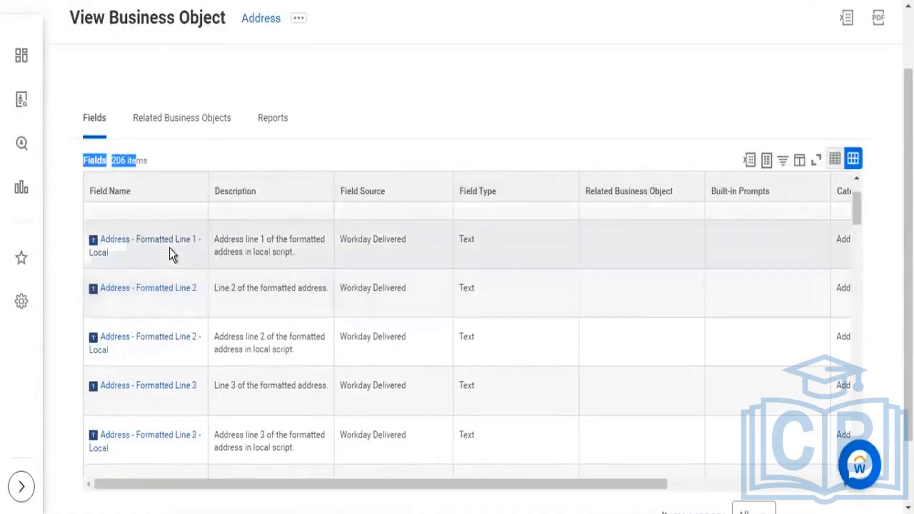
scroll(196, 251, down, 8)
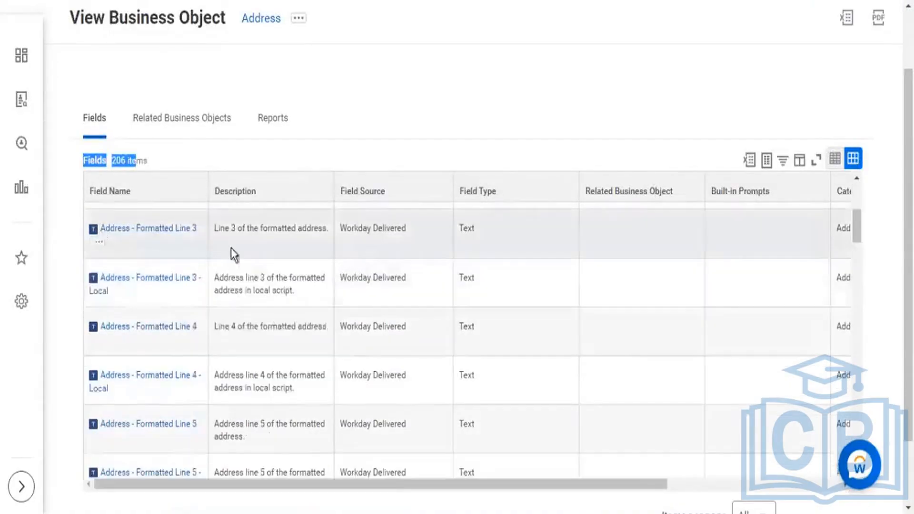
scroll(257, 386, down, 5)
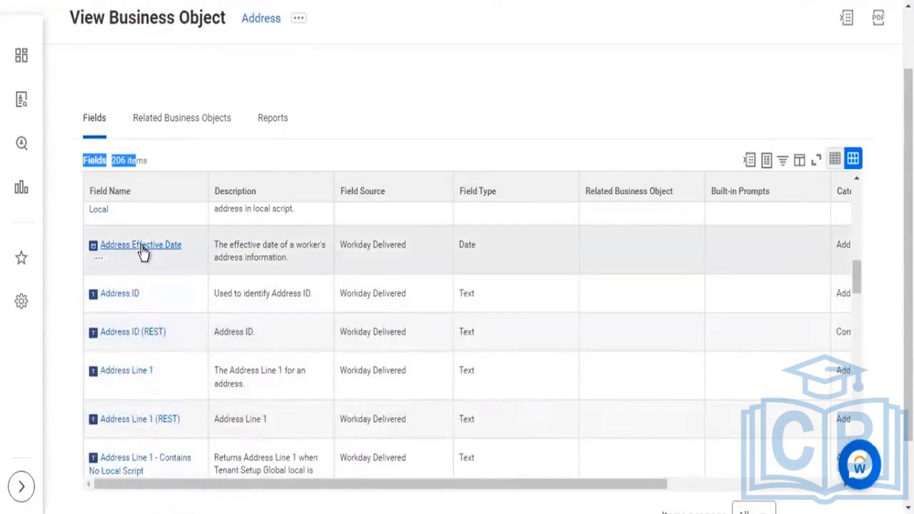
scroll(151, 253, down, 4)
scroll(150, 257, down, 10)
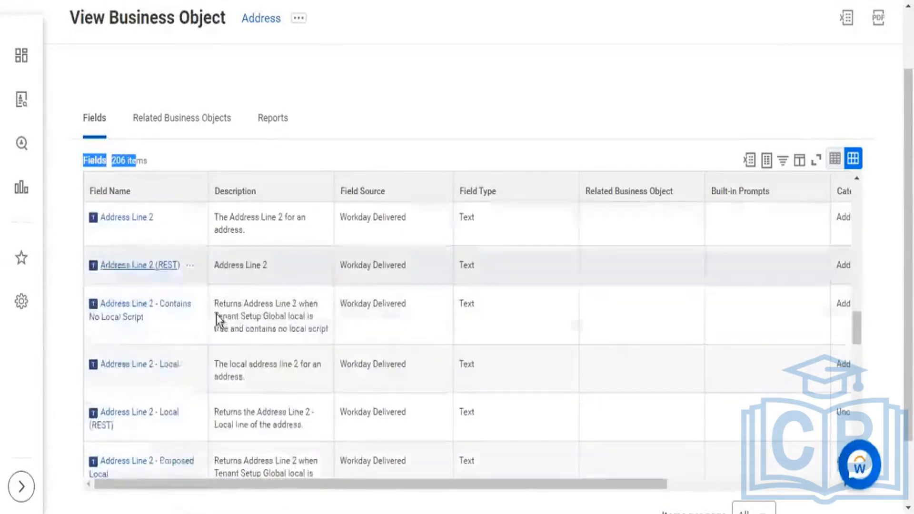
scroll(193, 385, down, 6)
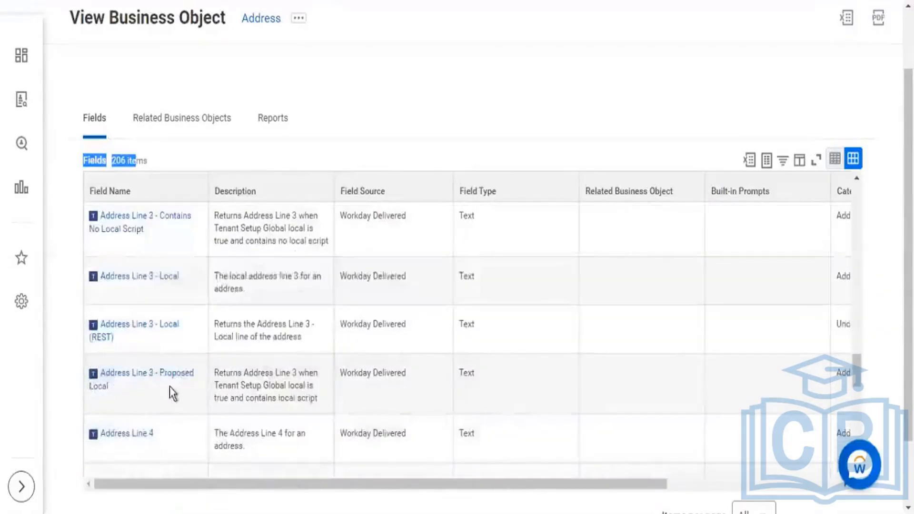
scroll(164, 387, down, 10)
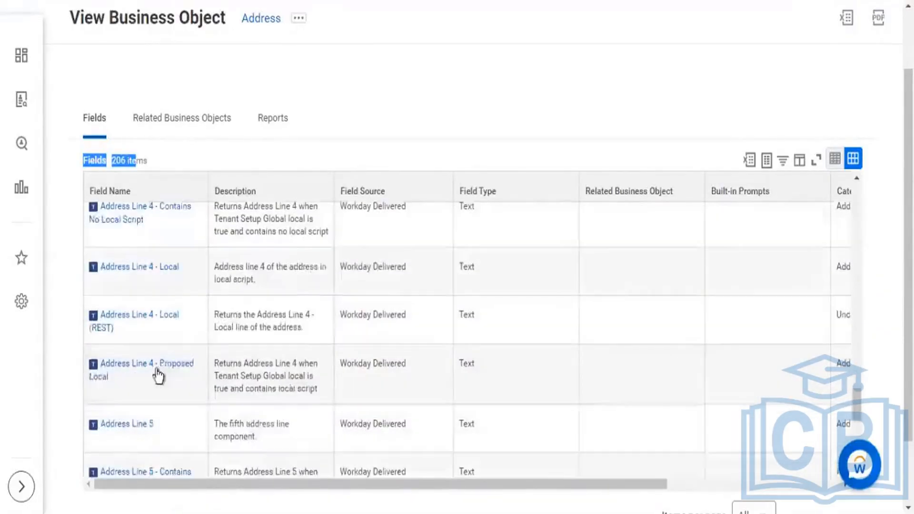
scroll(163, 389, down, 2)
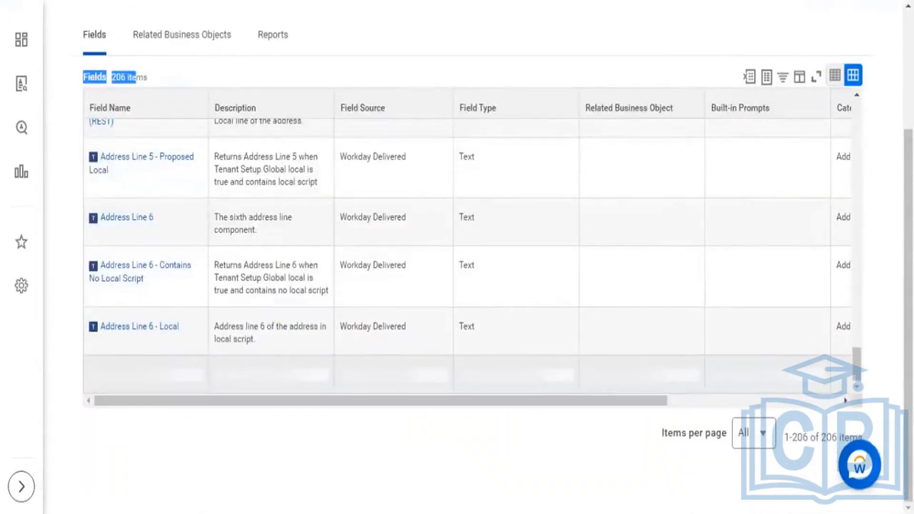
scroll(466, 238, down, 3)
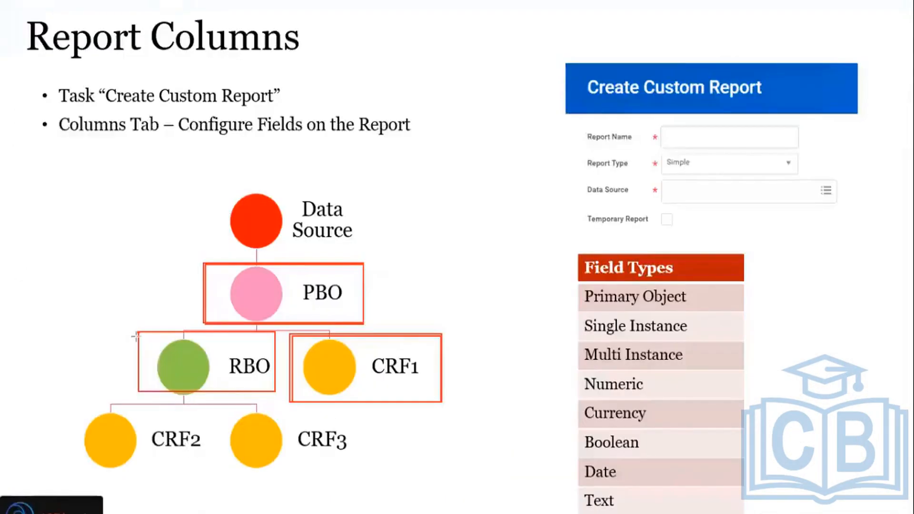
Step: On the Report Columns slide, outline the CRF2 and CRF3 nodes together with one red rectangle
mouse_move(87, 397)
mouse_down()
mouse_move(316, 481)
mouse_move(347, 465)
mouse_move(350, 479)
mouse_up()
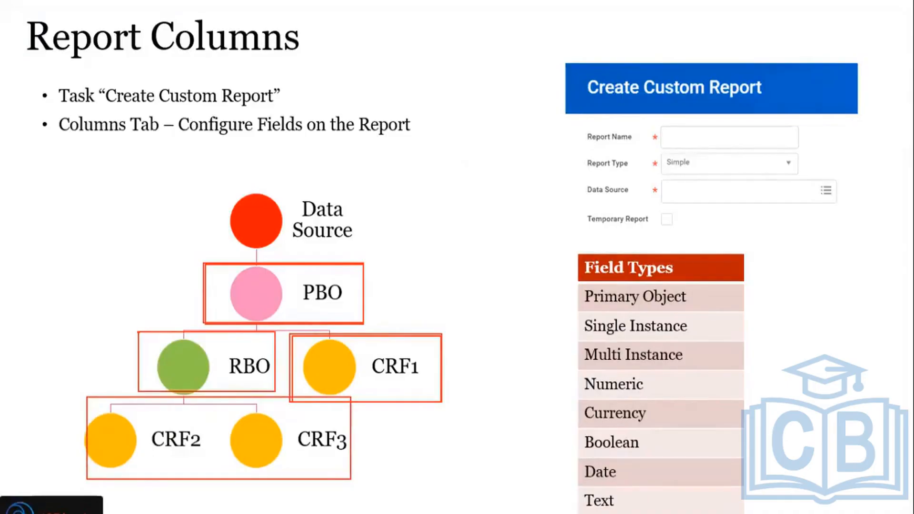
Step: Switch to the Workday report's columns and replace Worker with Addresses as the last row's Business Object, using the copied Addresses field name
key(alt+Tab)
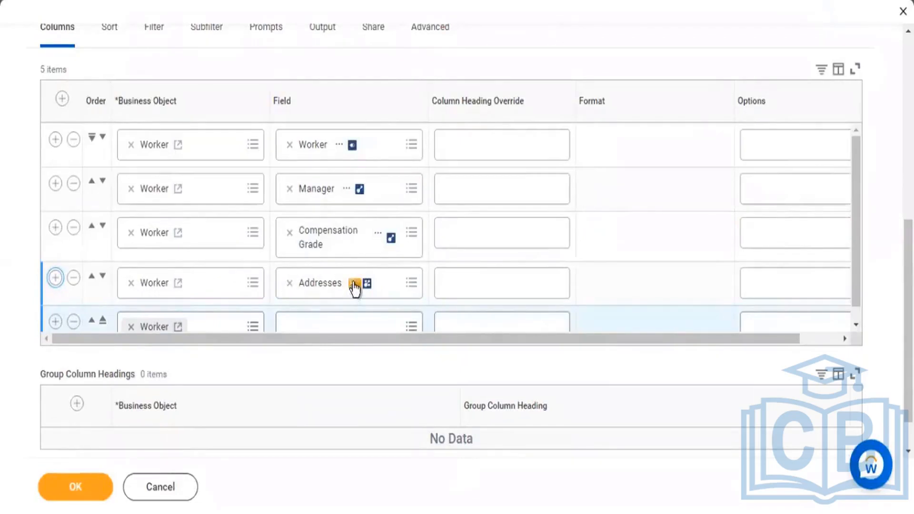
right_click(390, 328)
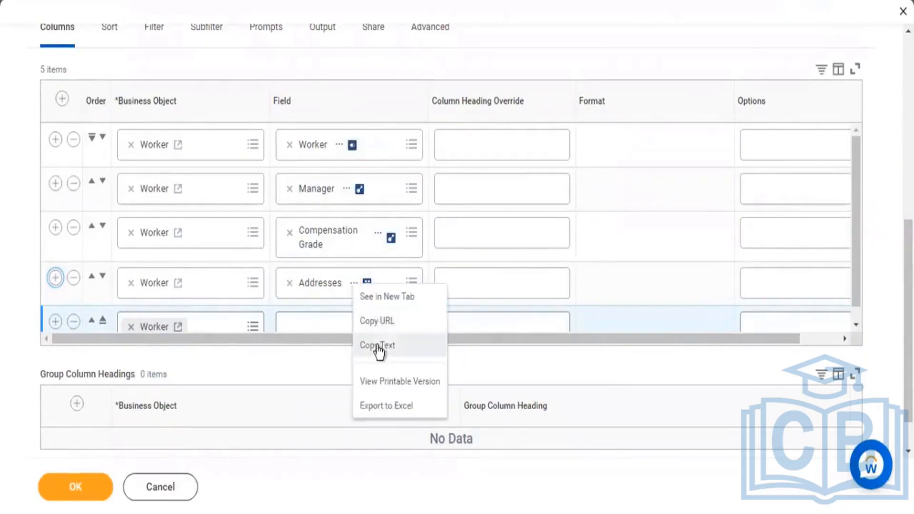
click(129, 330)
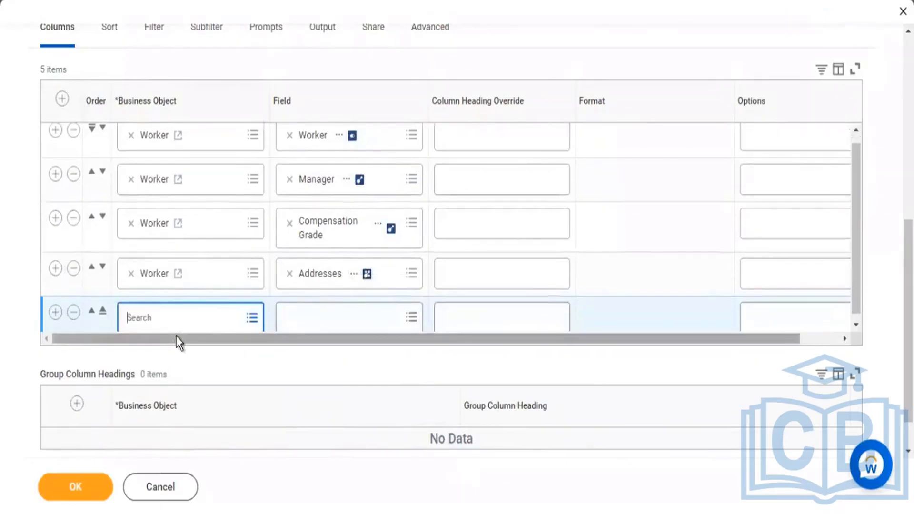
text(Addresses)
key(Return)
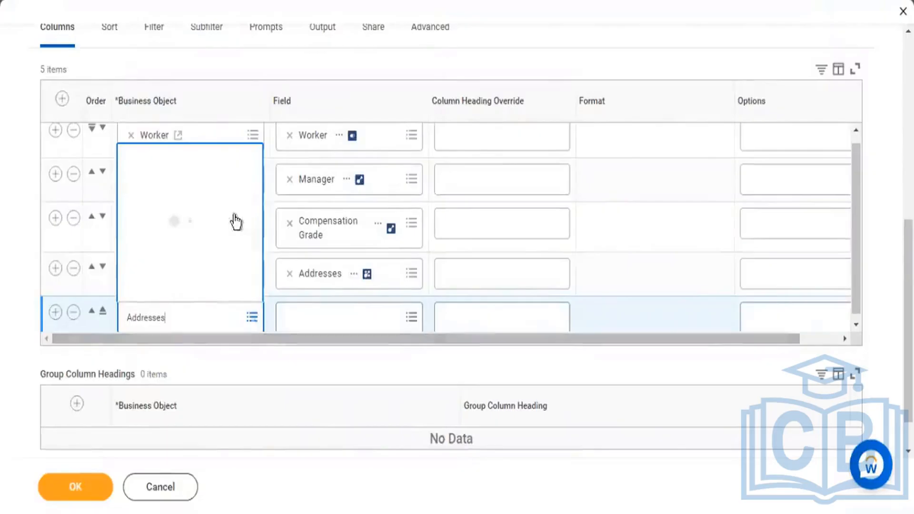
click(170, 83)
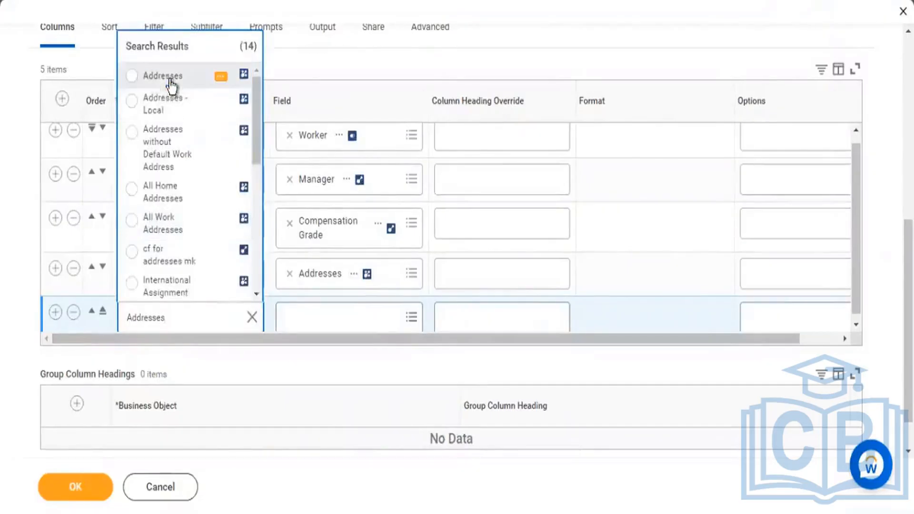
Step: Show all fields available for the Addresses row and review the formatted address and address line fields
click(373, 327)
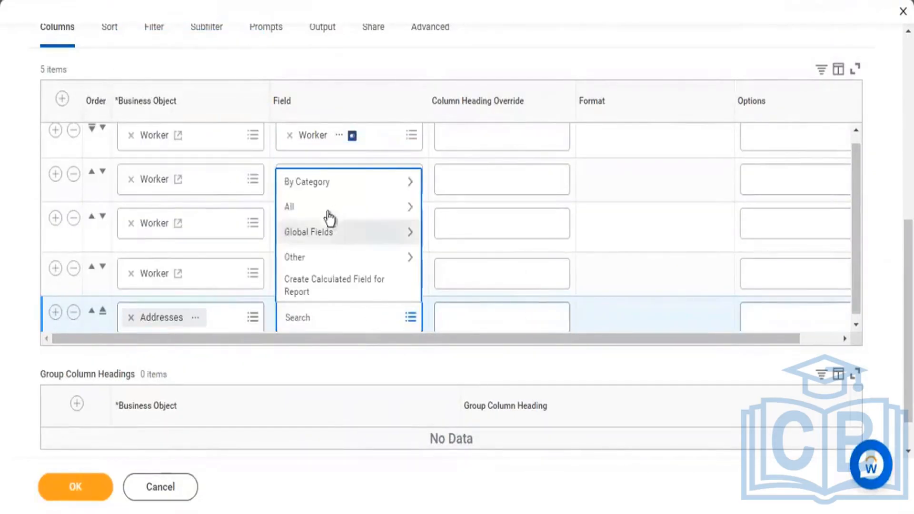
click(325, 211)
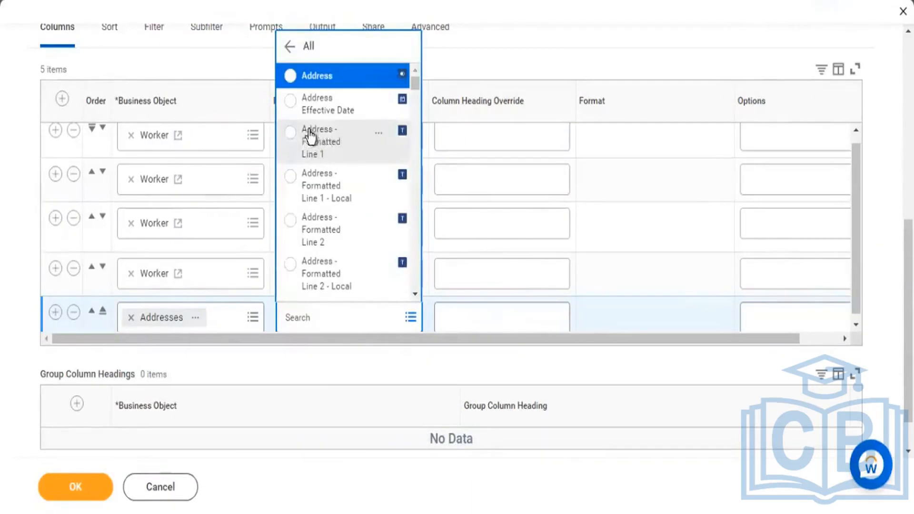
scroll(324, 147, down, 3)
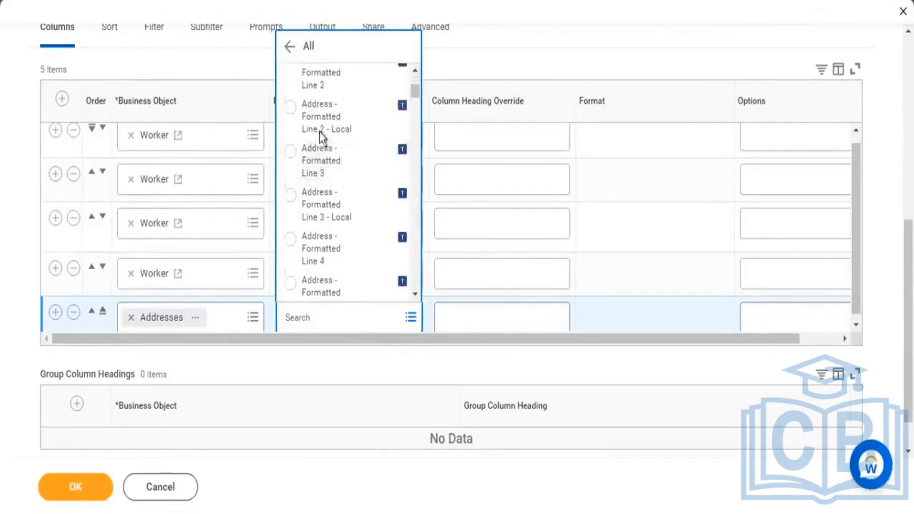
scroll(338, 210, down, 4)
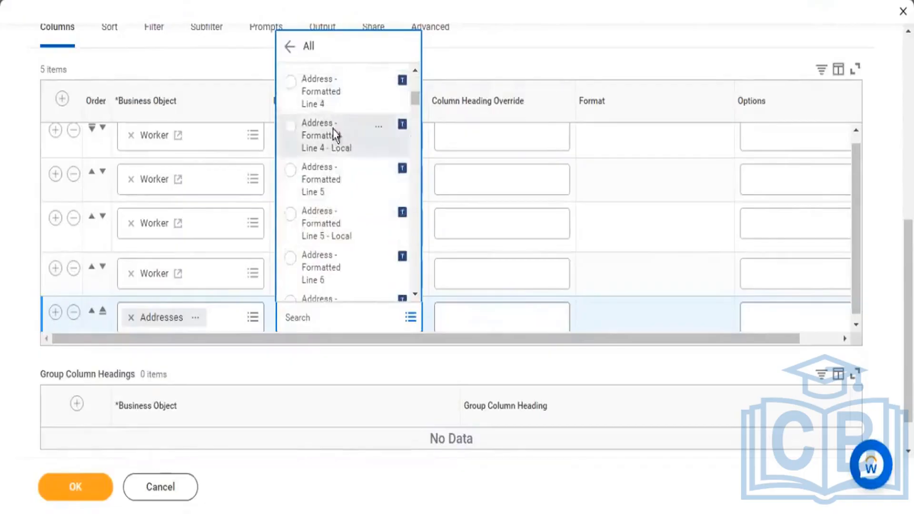
scroll(347, 181, down, 4)
scroll(355, 210, down, 8)
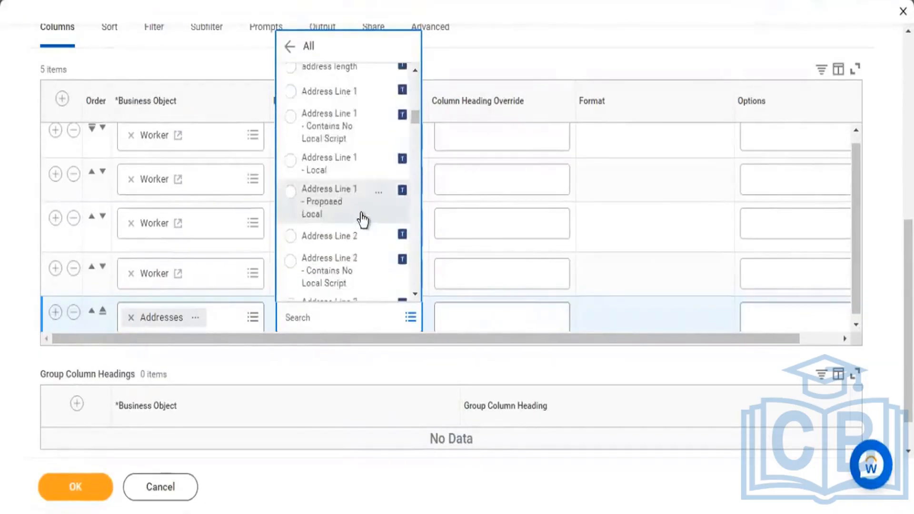
scroll(362, 222, down, 6)
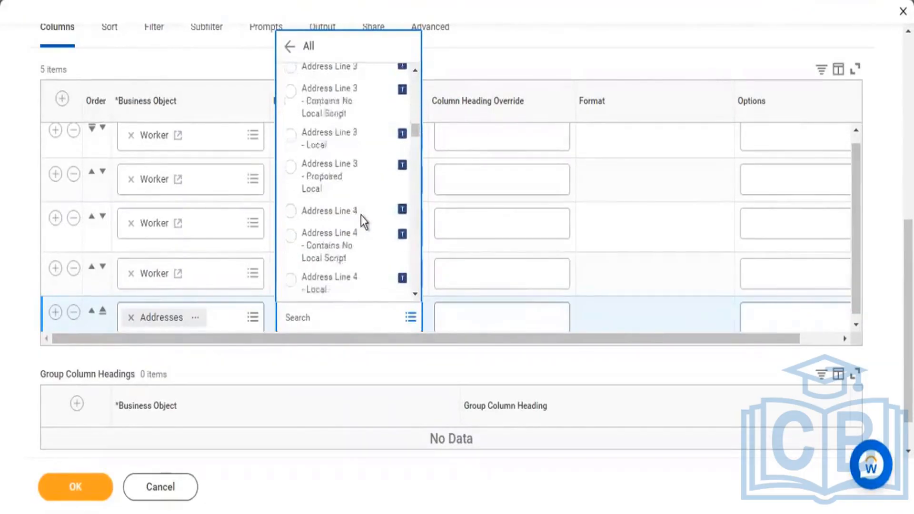
scroll(361, 220, down, 12)
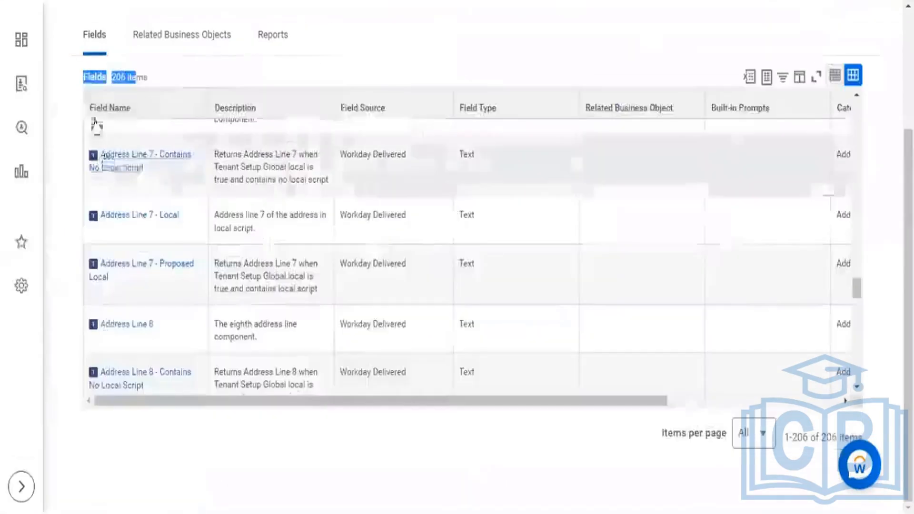
Step: On the Address business object page, highlight the item count above the Fields grid
drag(109, 76, 179, 68)
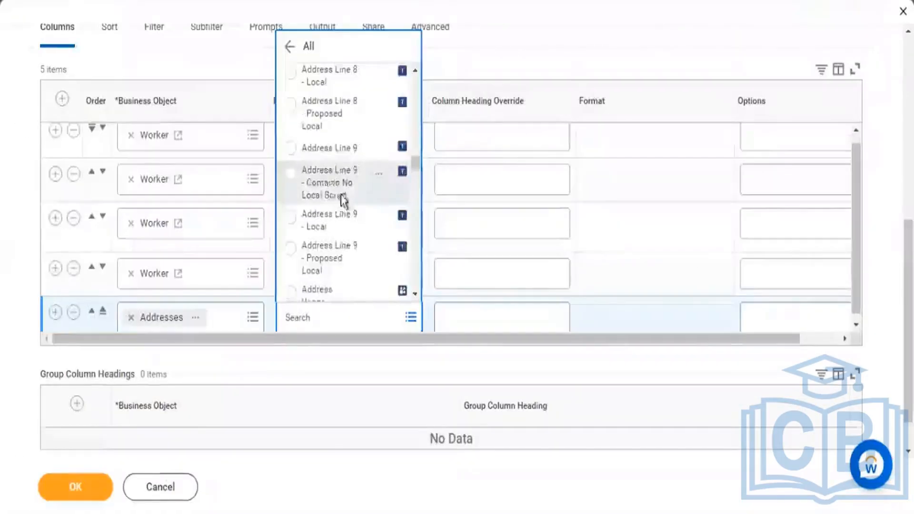
Step: Return to the report columns and choose City from all available fields for the Addresses row
scroll(367, 219, down, 5)
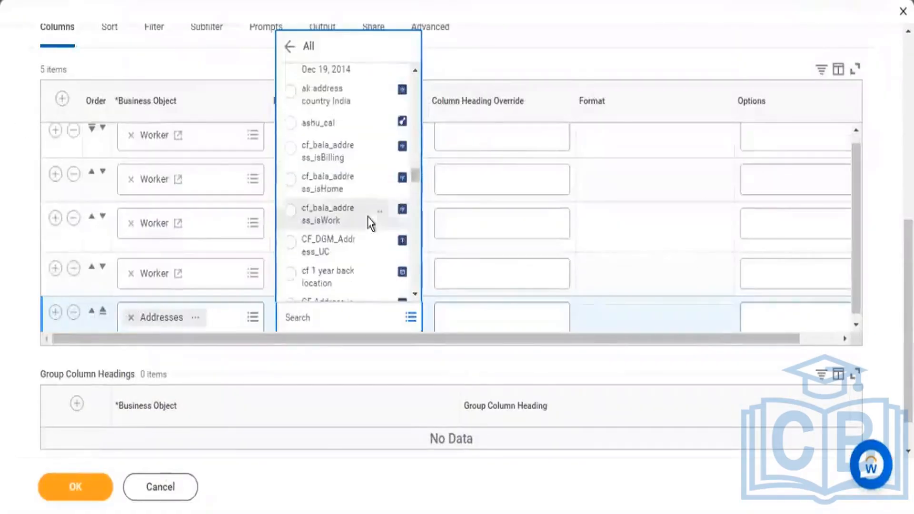
scroll(374, 218, down, 6)
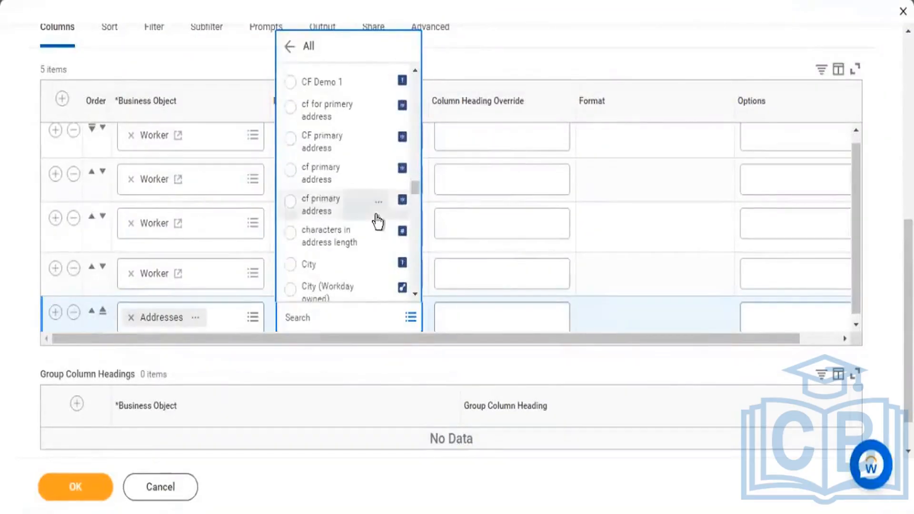
scroll(377, 221, down, 3)
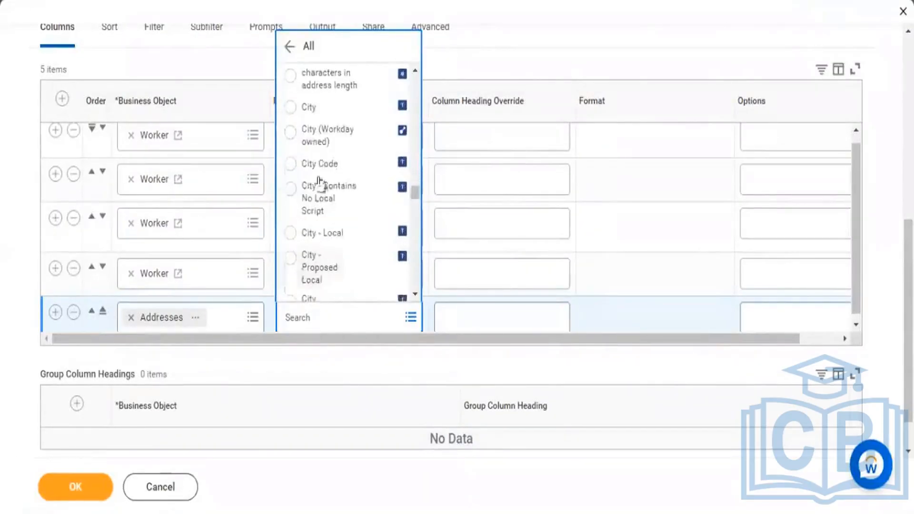
click(290, 107)
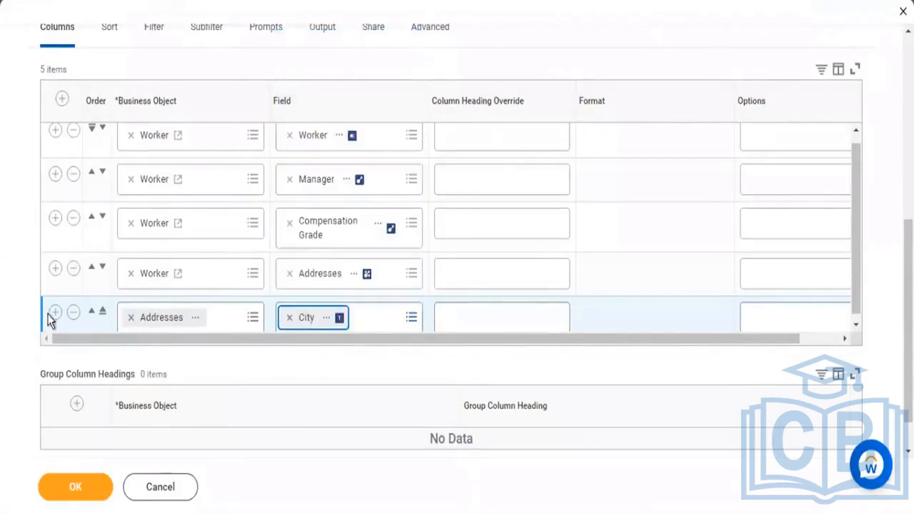
Step: Add another Addresses column row with the field Address - Formatted Line 1 and move it up one row
click(54, 314)
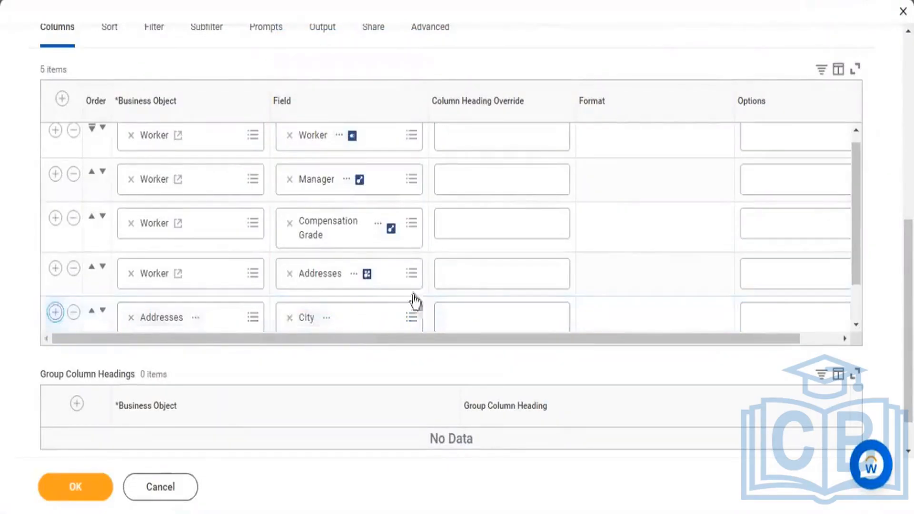
click(316, 311)
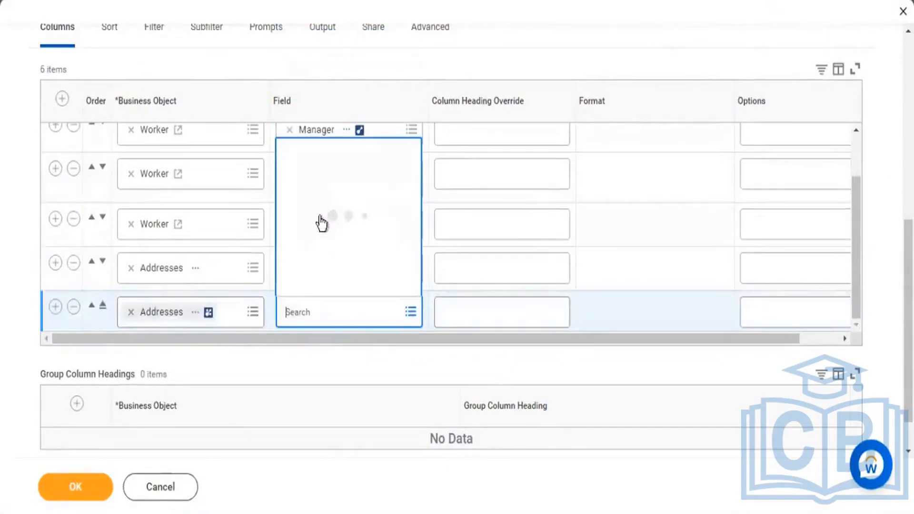
click(372, 202)
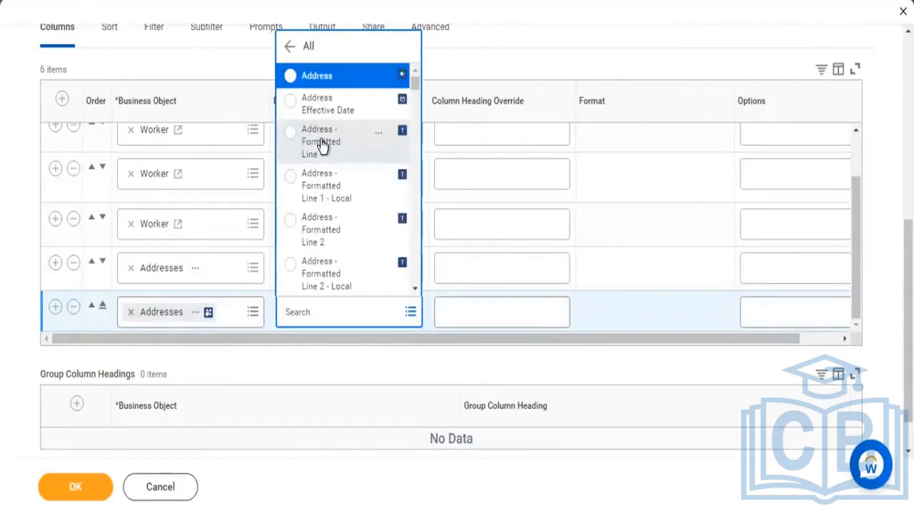
click(322, 141)
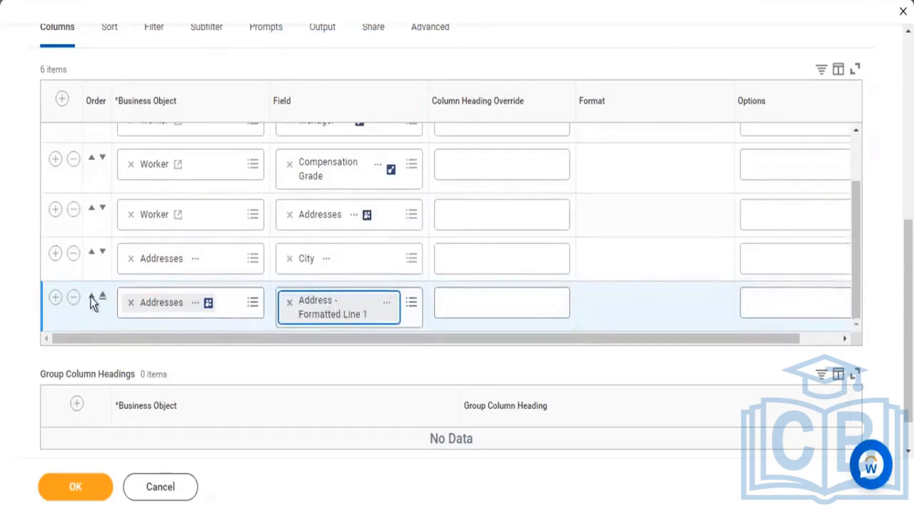
click(91, 297)
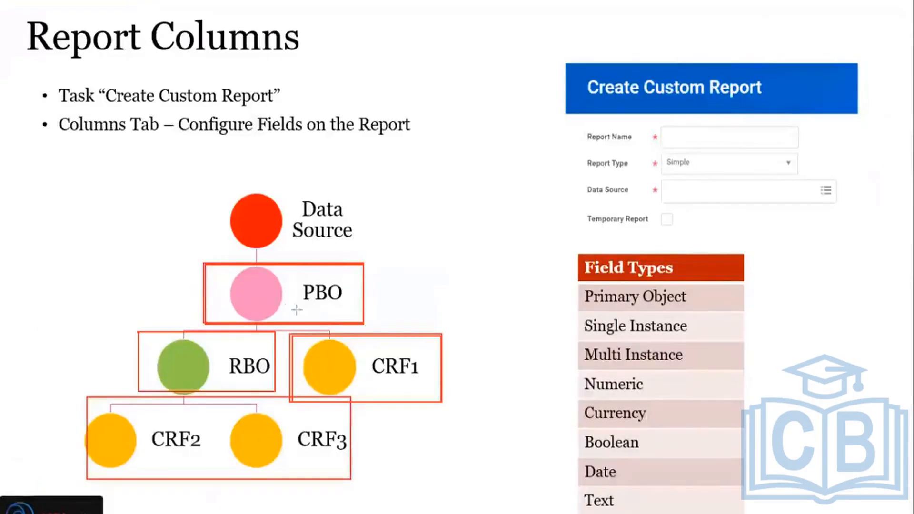
Step: On the Report Columns slide, draw fresh red rectangles around CRF1, the CRF2 and CRF3 pair, and RBO
drag(291, 335, 442, 402)
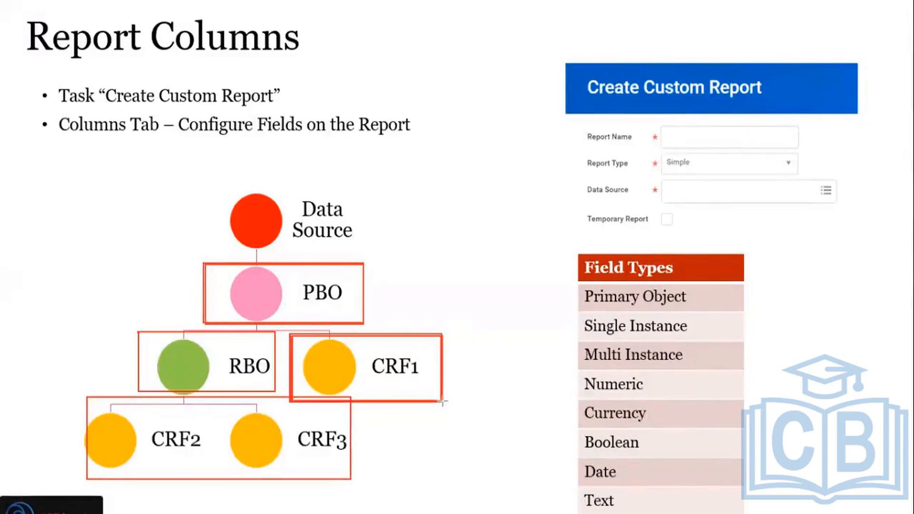
drag(141, 404, 351, 484)
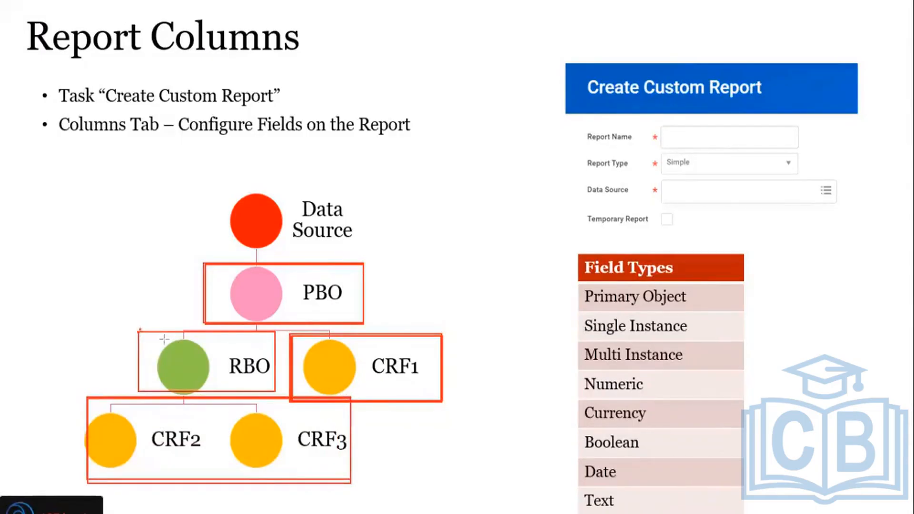
mouse_move(139, 329)
mouse_down()
mouse_move(261, 374)
mouse_move(275, 392)
mouse_up()
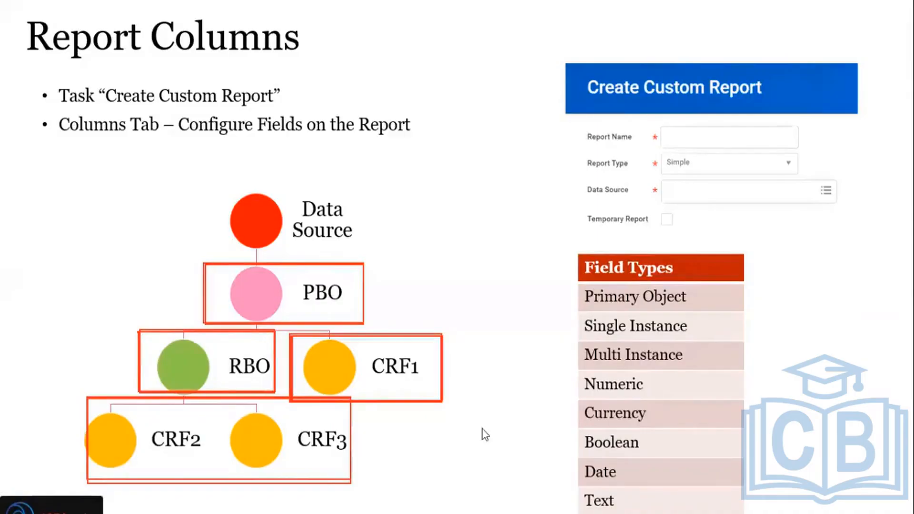
Step: Switch back to Workday, save the report's column changes and run KPMG2 - Worker Details
key(alt+Tab)
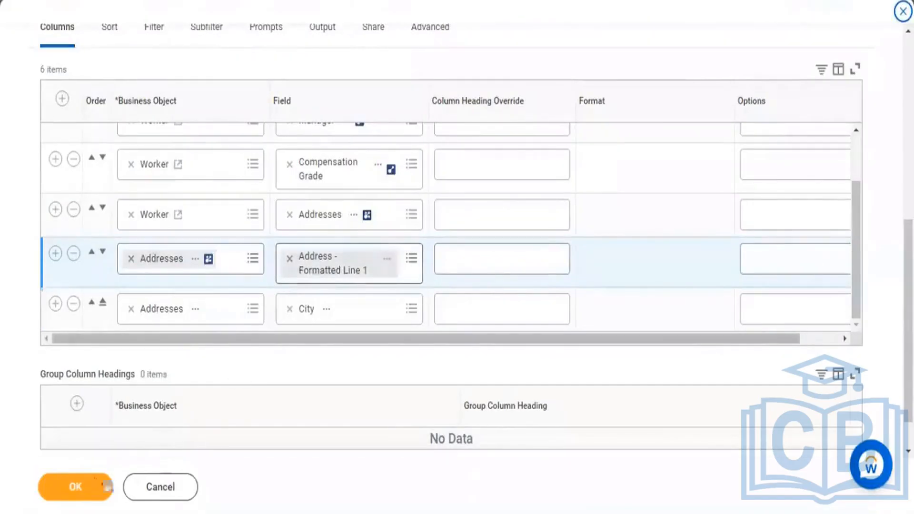
click(80, 488)
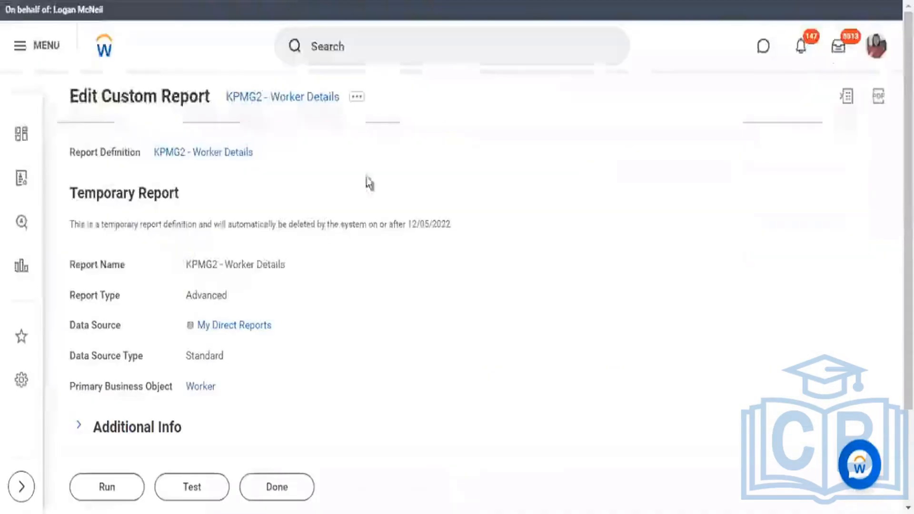
click(126, 485)
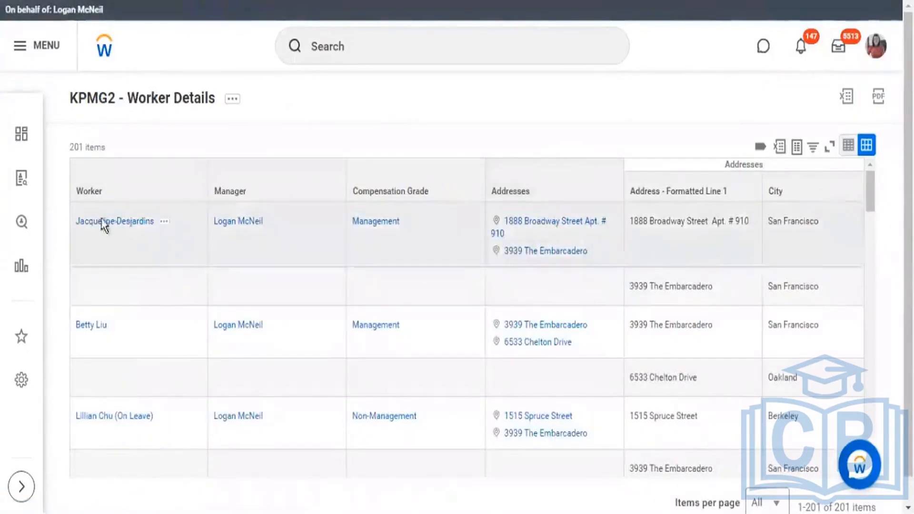
Step: In the report results, highlight the first worker's name and the Addresses group heading, and select that worker's two result rows
drag(156, 222, 80, 223)
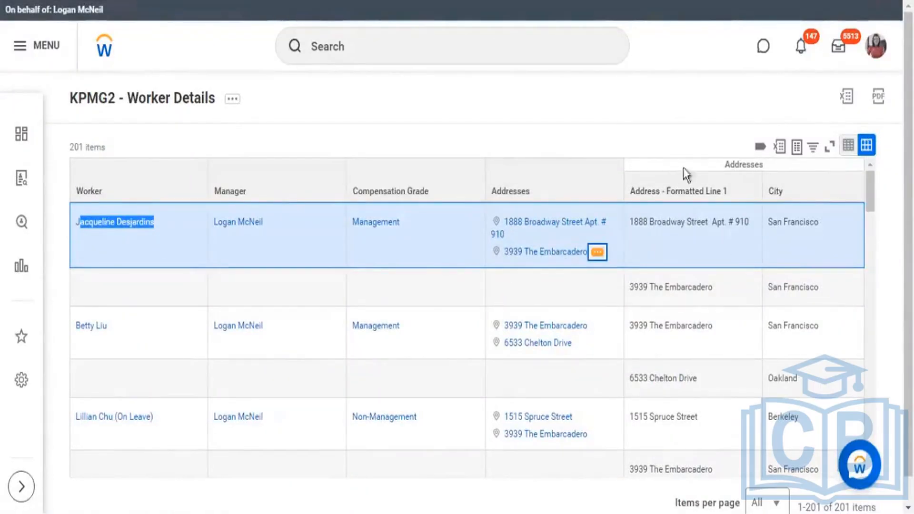
drag(725, 165, 766, 168)
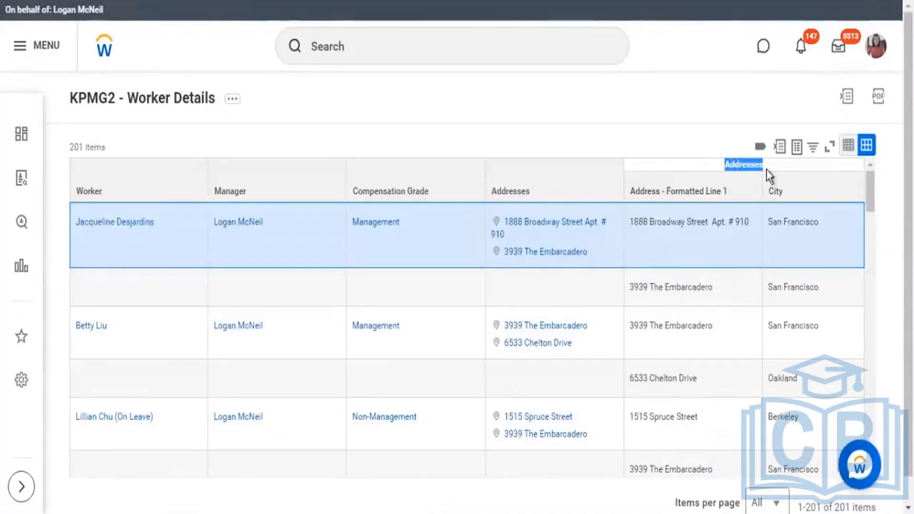
click(666, 234)
click(667, 286)
click(662, 245)
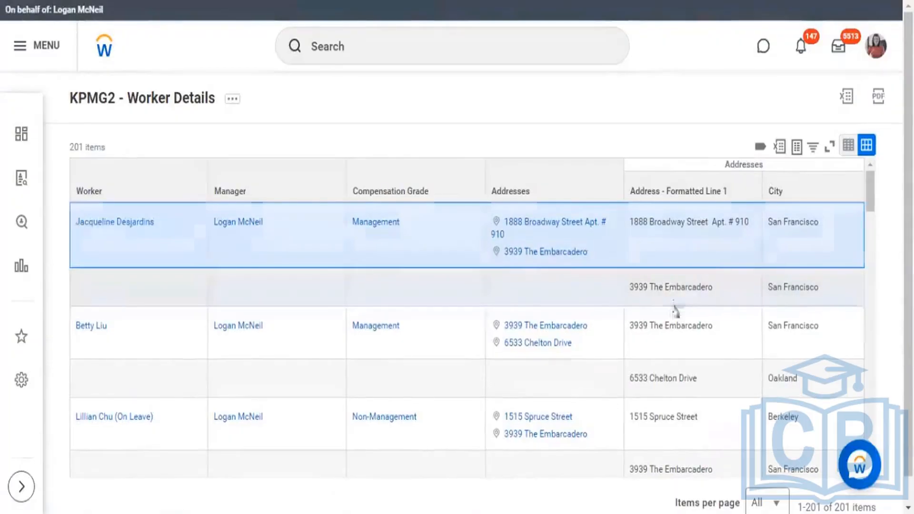
click(672, 297)
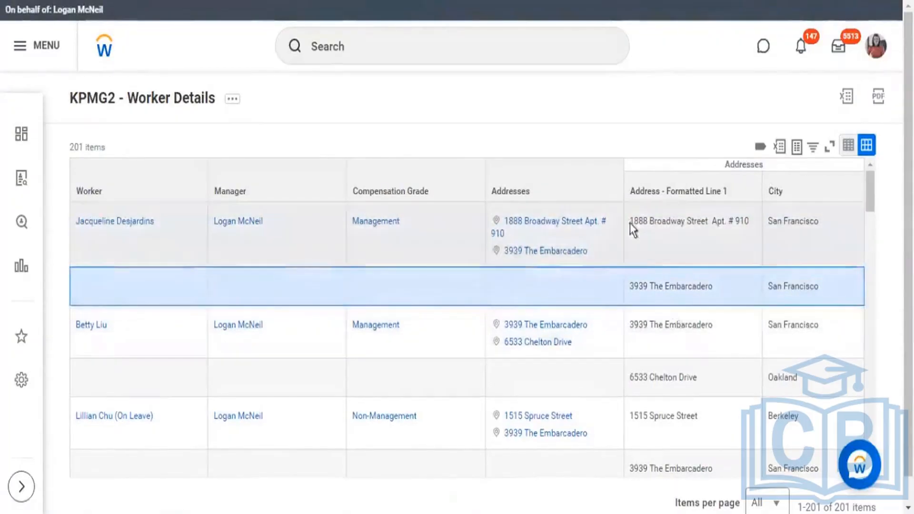
Step: Highlight the address line and city in each of the first worker's two result rows
drag(630, 225, 732, 217)
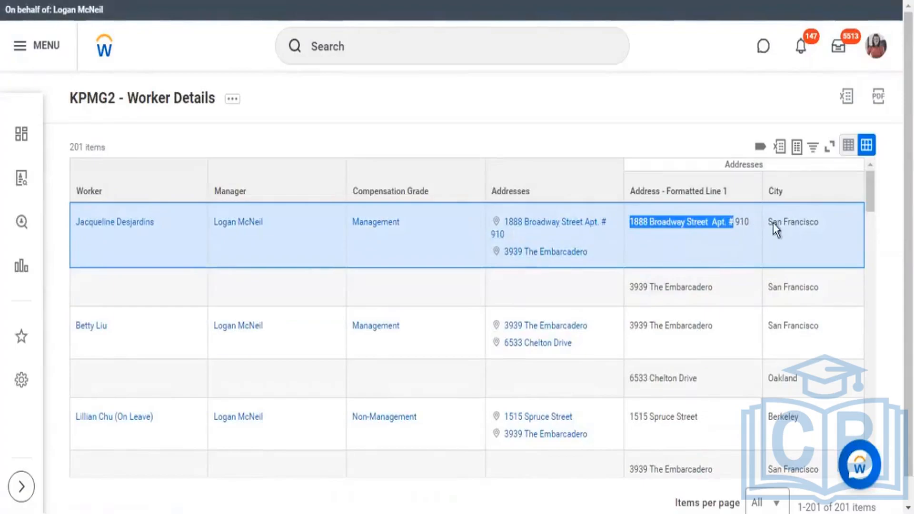
drag(768, 222, 802, 217)
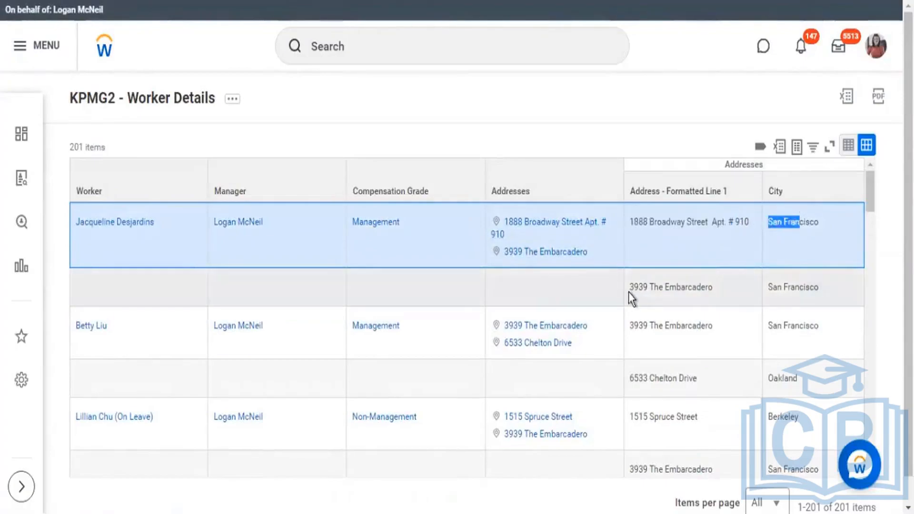
drag(629, 285, 707, 291)
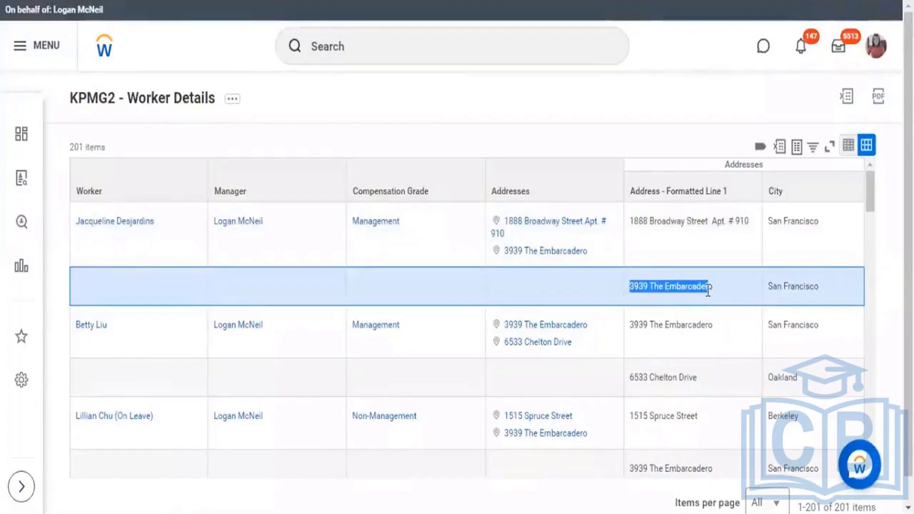
drag(781, 287, 809, 288)
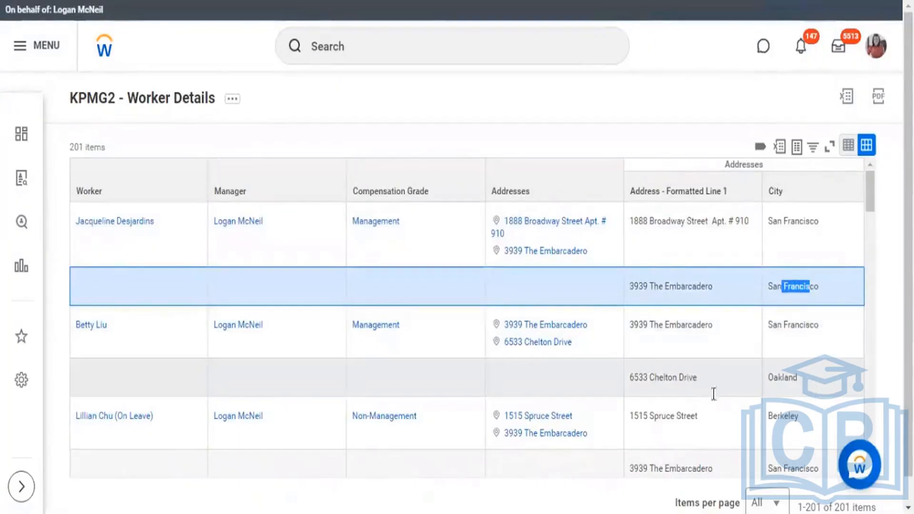
Step: Compare the second worker's two address rows and examine the address lines and cities of the workers further down
click(727, 383)
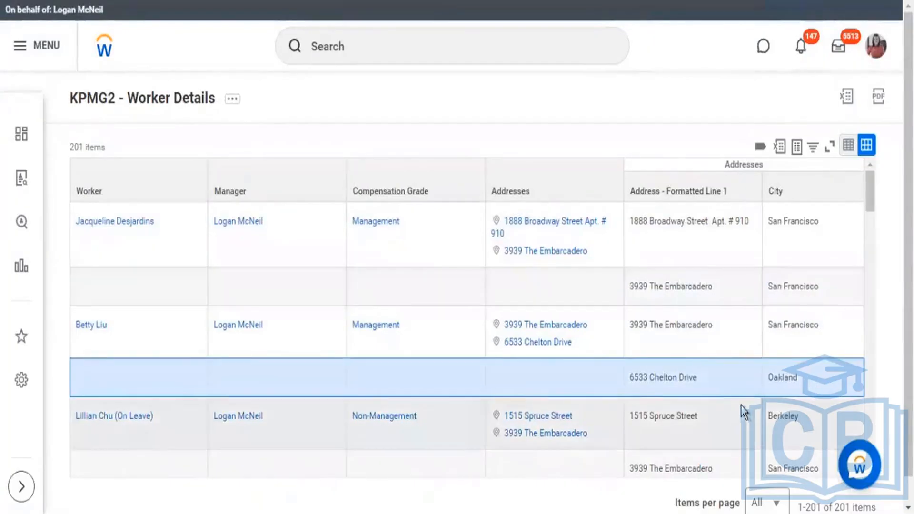
click(693, 343)
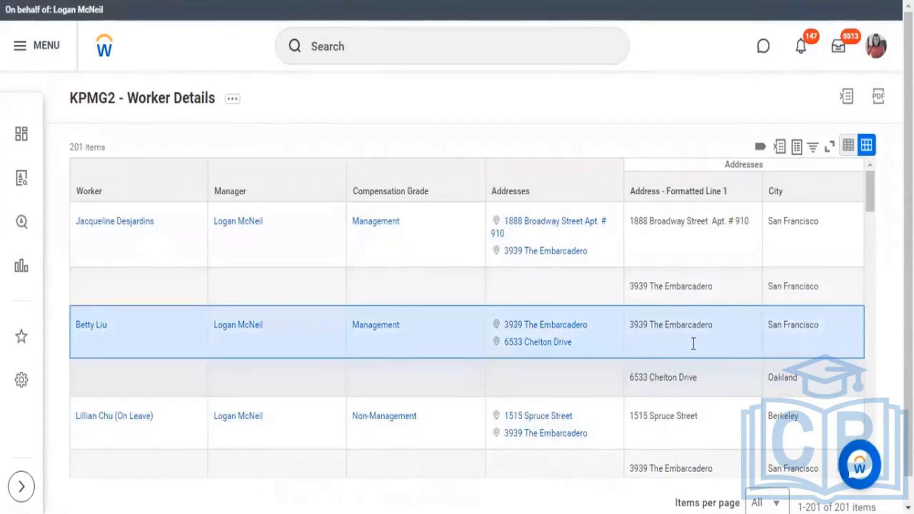
click(687, 377)
scroll(698, 339, down, 5)
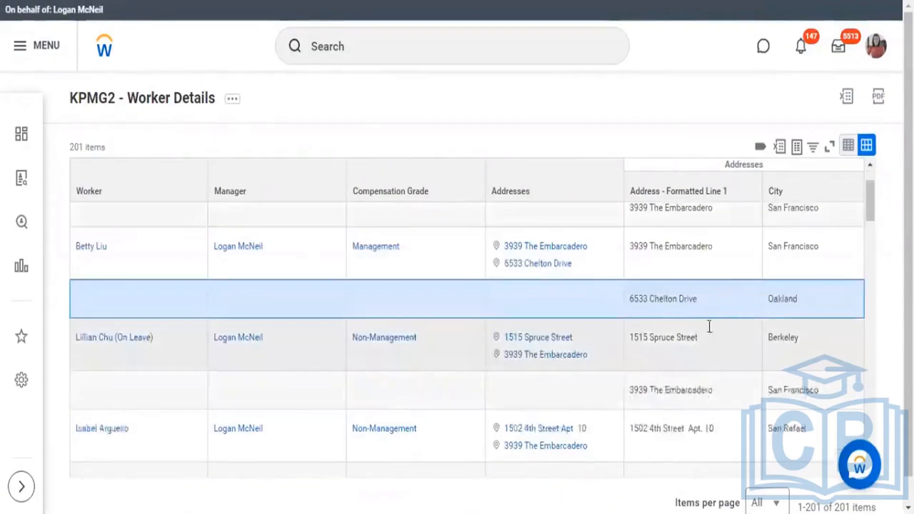
scroll(730, 363, down, 2)
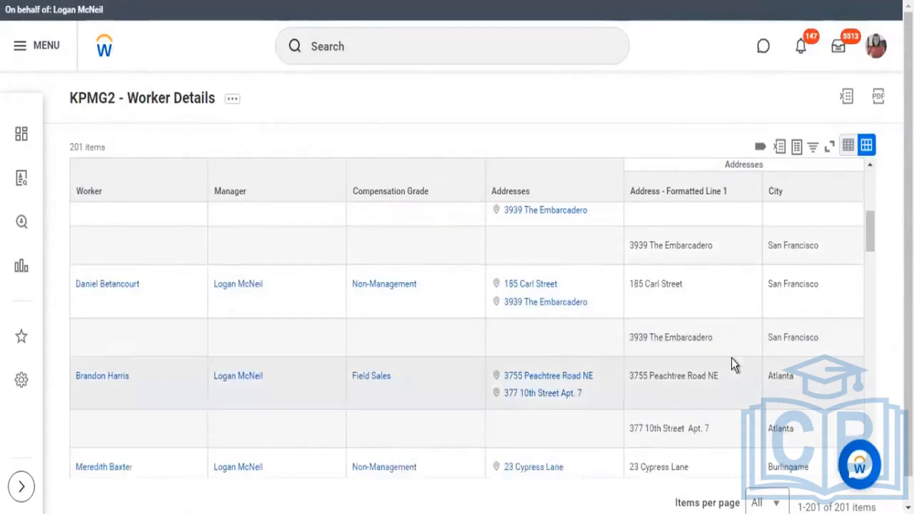
scroll(732, 360, down, 3)
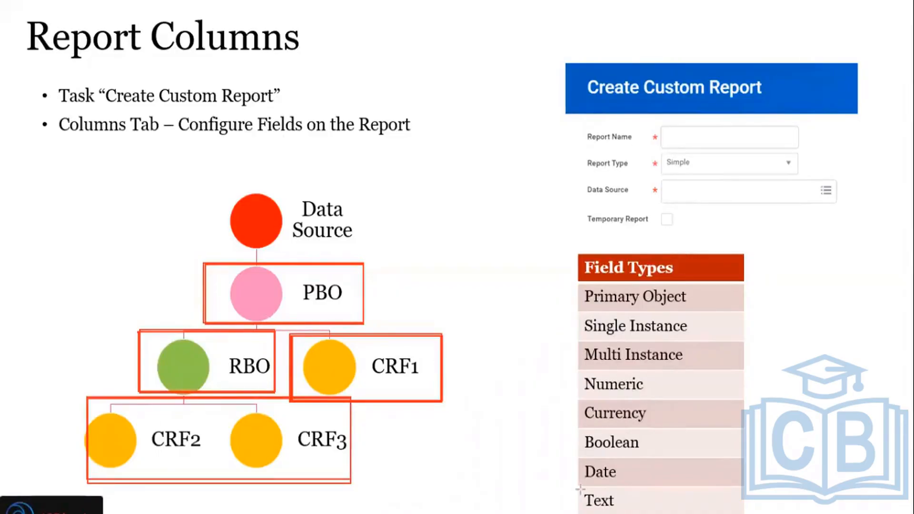
Step: On the Report Columns slide, draw a red rectangle around Text in the Field Types list
drag(578, 487, 633, 512)
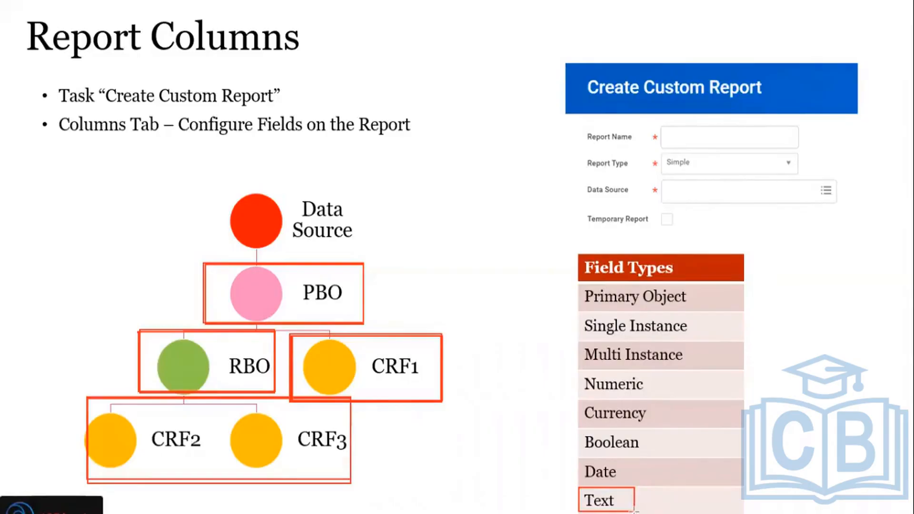
Step: Switch back to Workday and reopen the KPMG2 - Worker Details custom report for editing
key(alt+Tab)
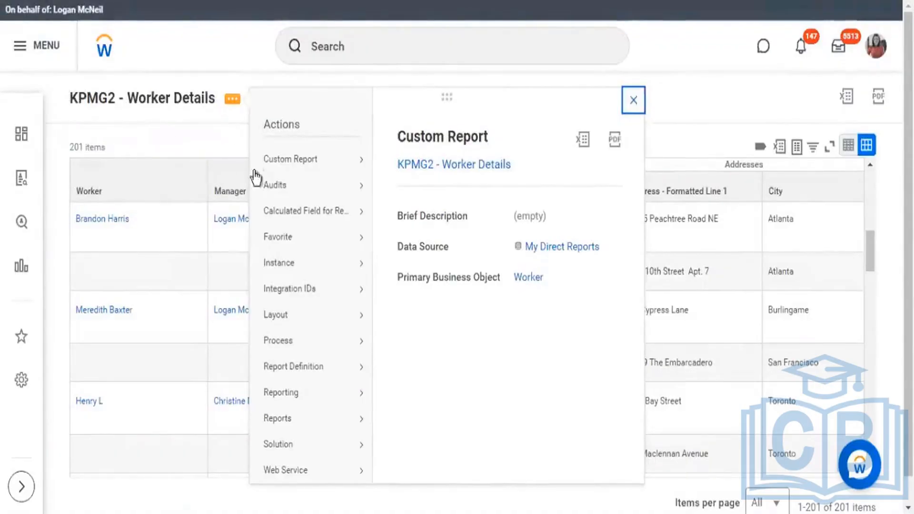
mouse_move(362, 159)
click(398, 162)
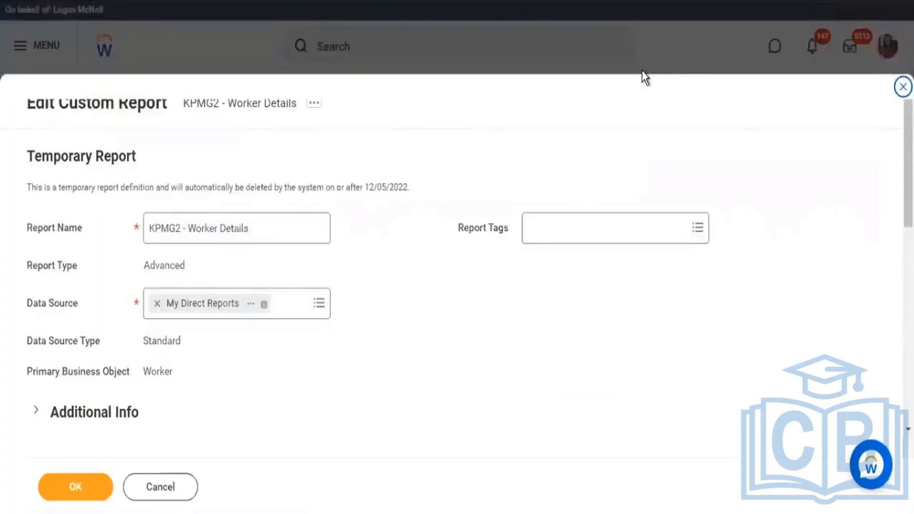
Step: Insert a Worker column row at the top of the Columns grid and search its fields for "first name"
scroll(313, 320, down, 7)
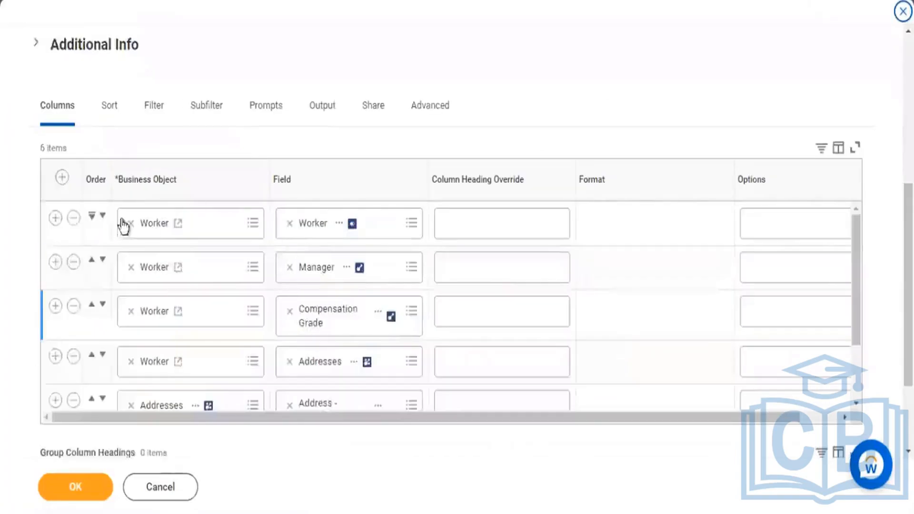
click(62, 177)
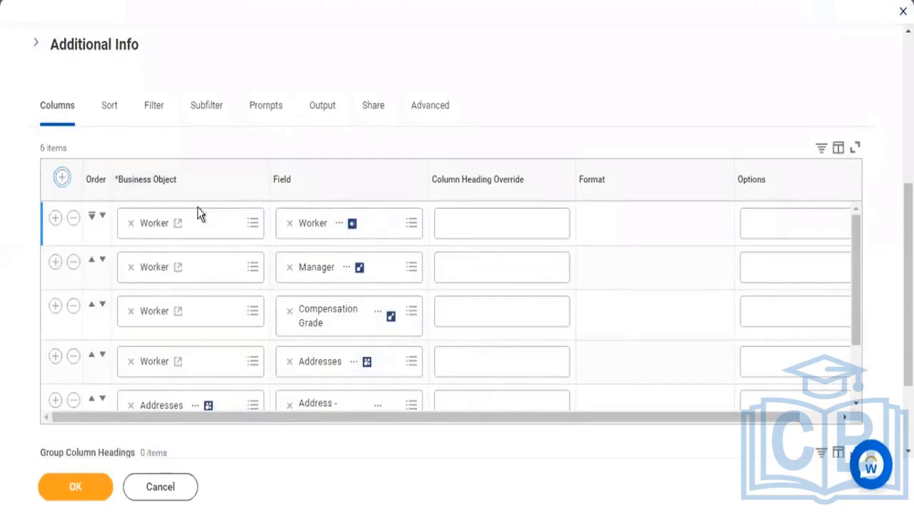
click(318, 230)
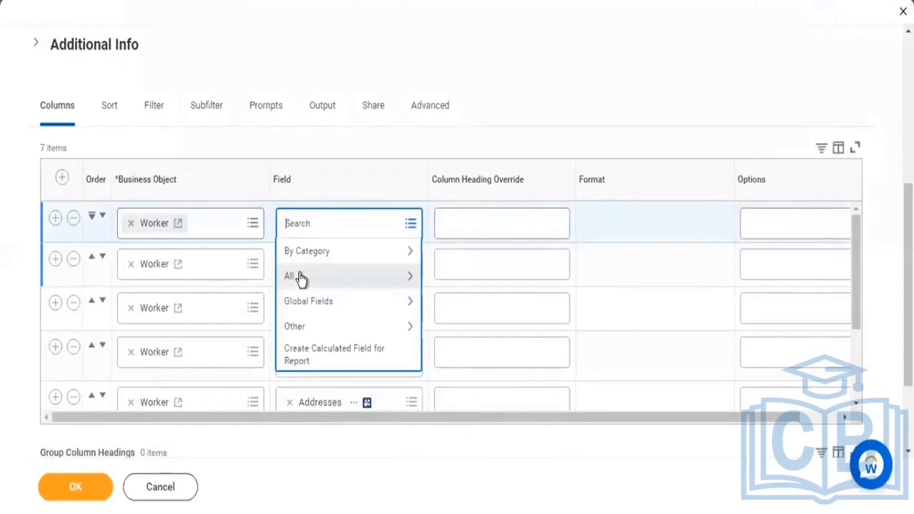
text(first name)
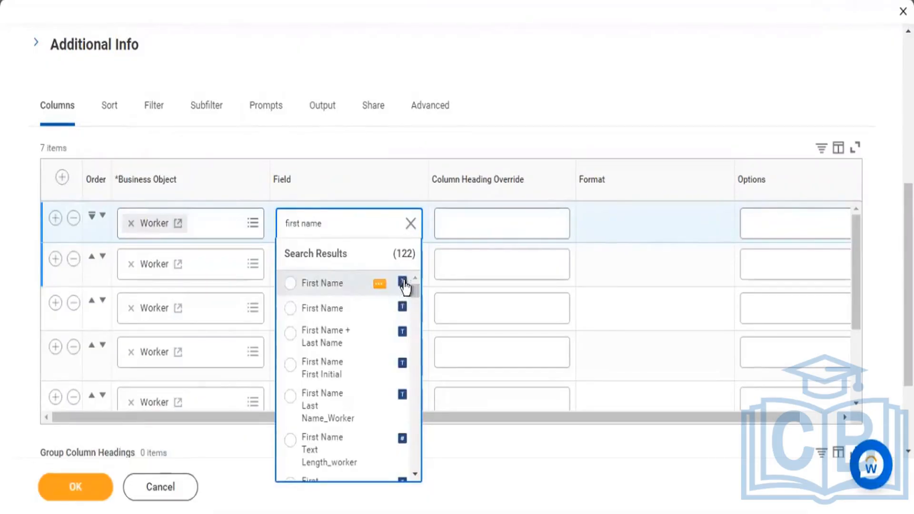
Step: Inspect the details of the first two First Name fields, highlighting field source and type, and choose First Name for the new row
click(380, 284)
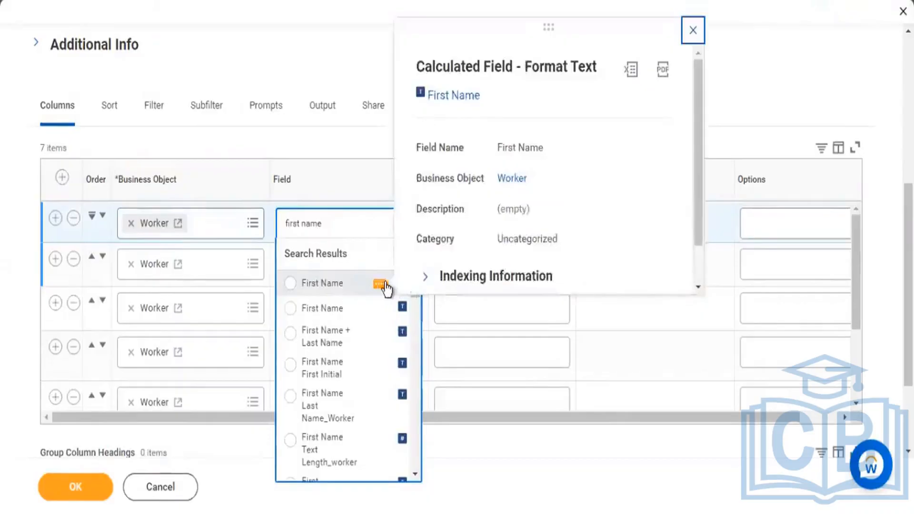
click(379, 310)
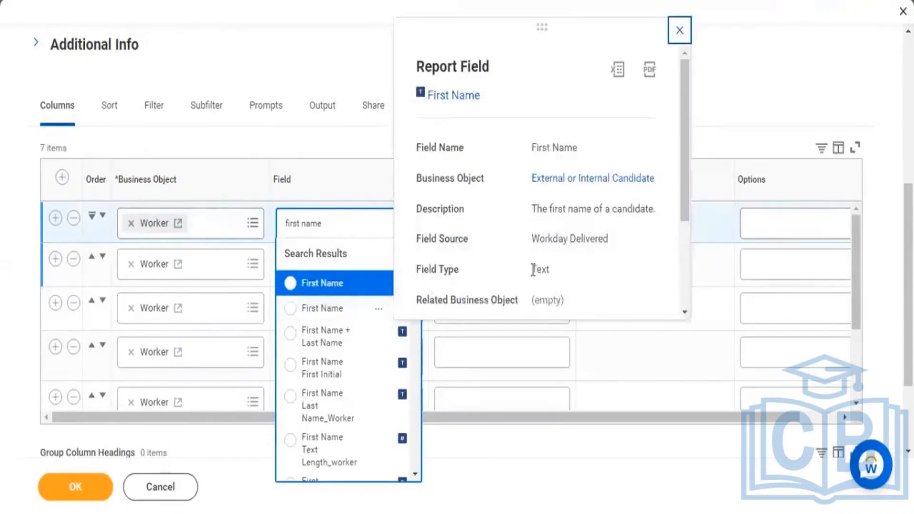
drag(532, 243, 609, 257)
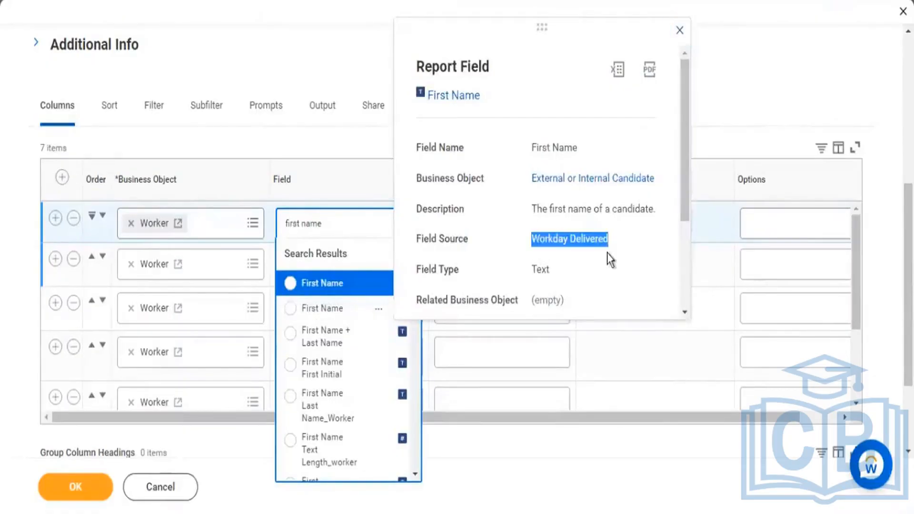
drag(536, 270, 547, 270)
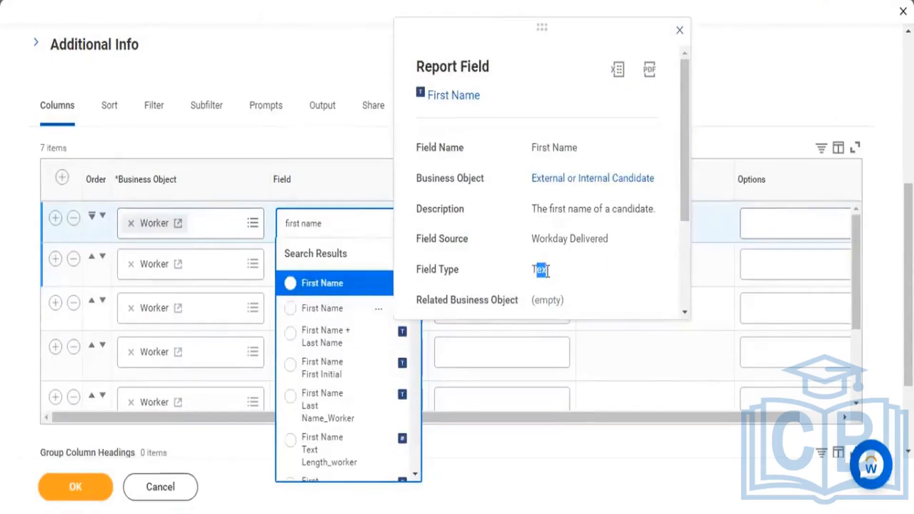
click(358, 20)
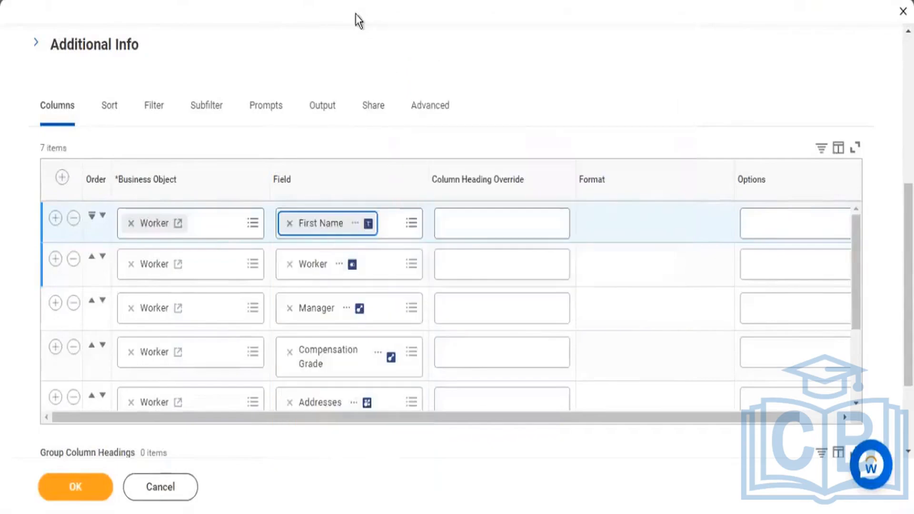
Step: Add a second Worker column row below First Name, check the Last Name field's type, and choose Last Name
click(56, 218)
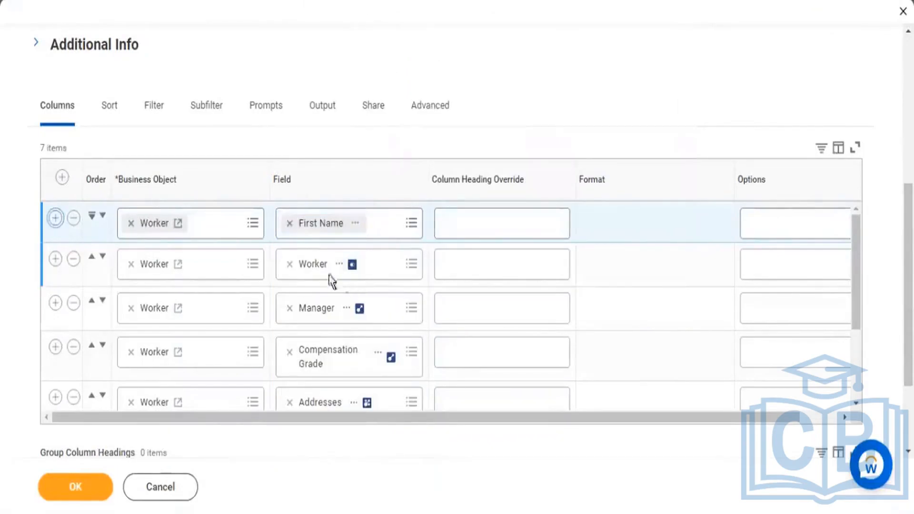
click(308, 262)
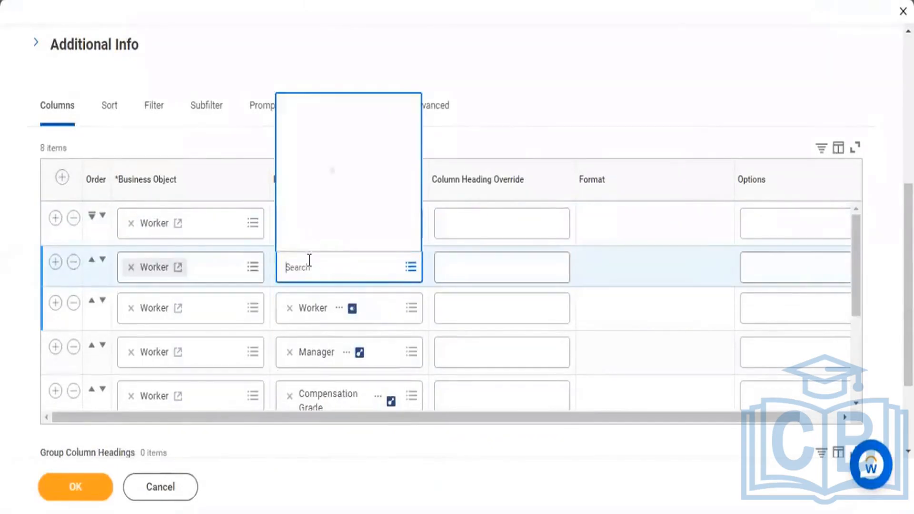
text(last name)
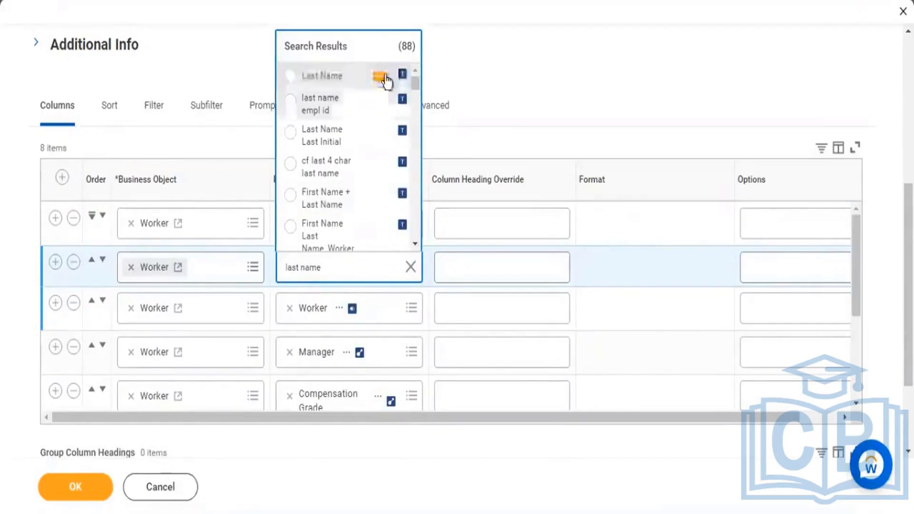
click(380, 77)
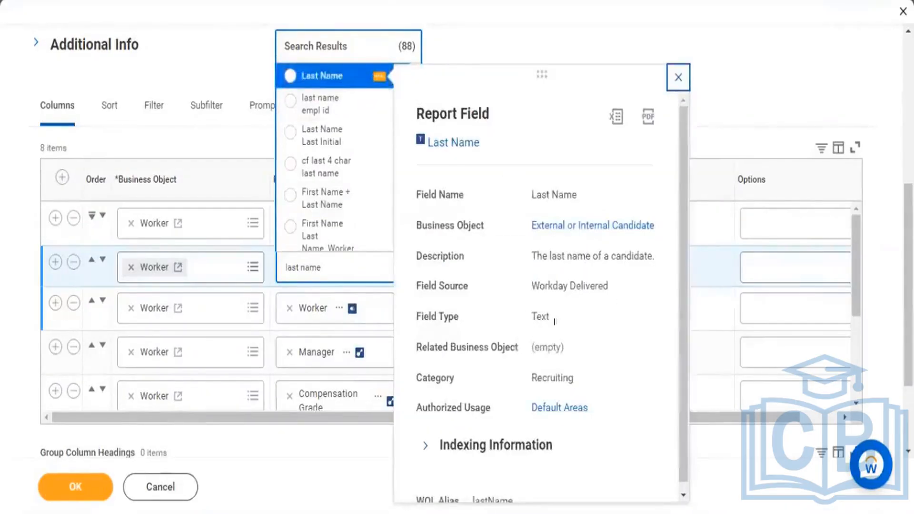
double_click(555, 321)
click(305, 75)
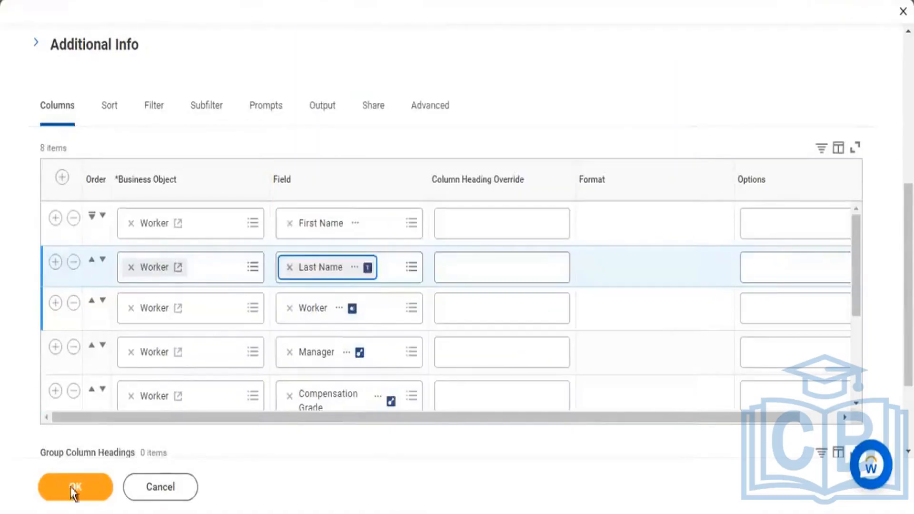
Step: Save the report with the First Name and Last Name columns and run it
click(73, 488)
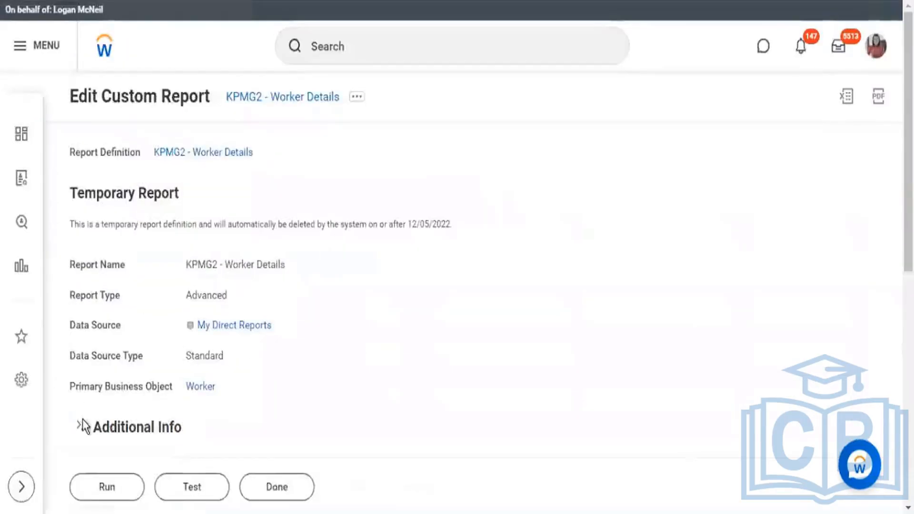
click(125, 490)
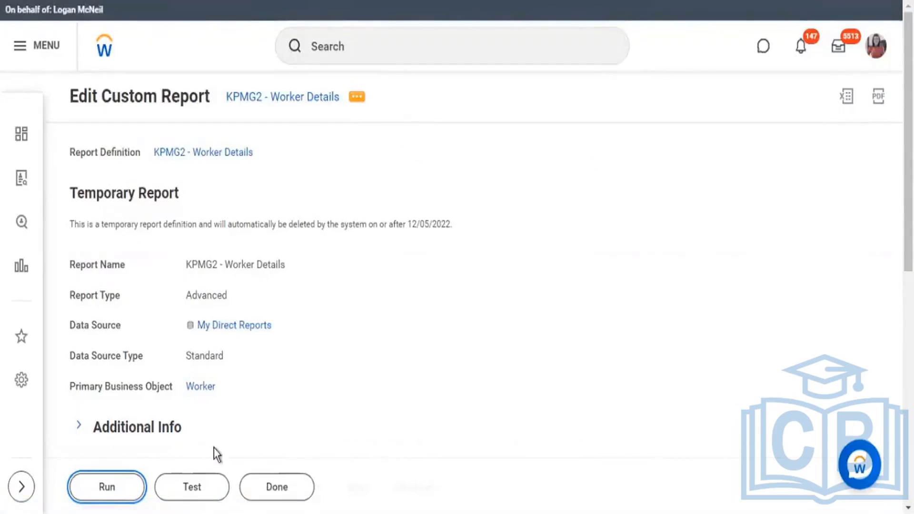
Step: Run the report and highlight the First Name and Last Name values in the first worker's row
click(119, 486)
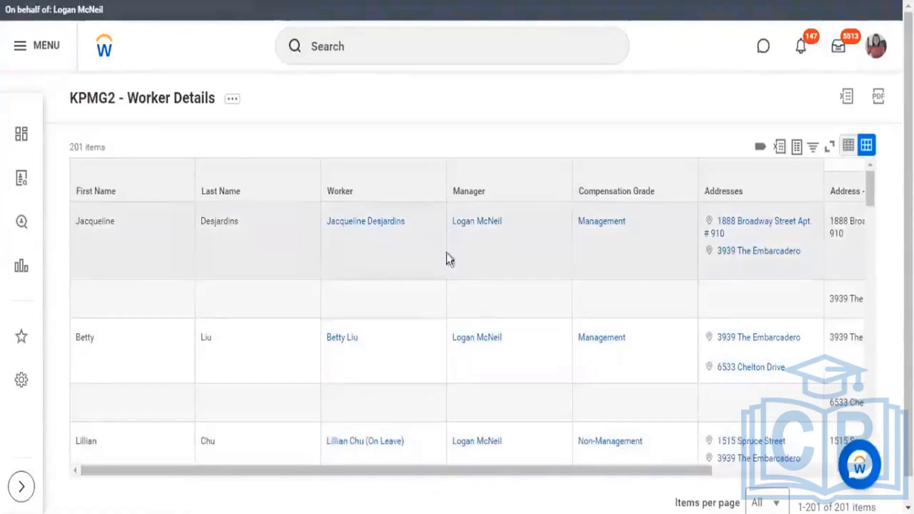
click(421, 231)
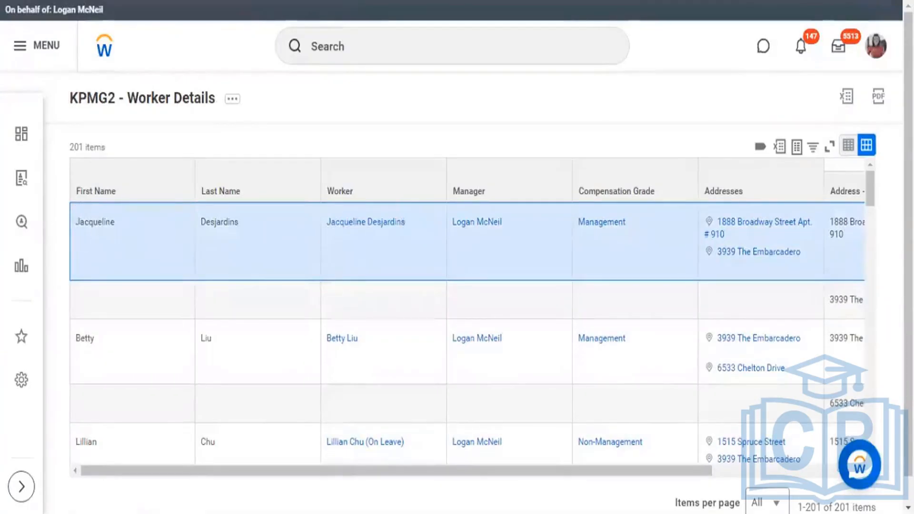
drag(74, 226, 117, 225)
click(117, 224)
drag(61, 218, 59, 228)
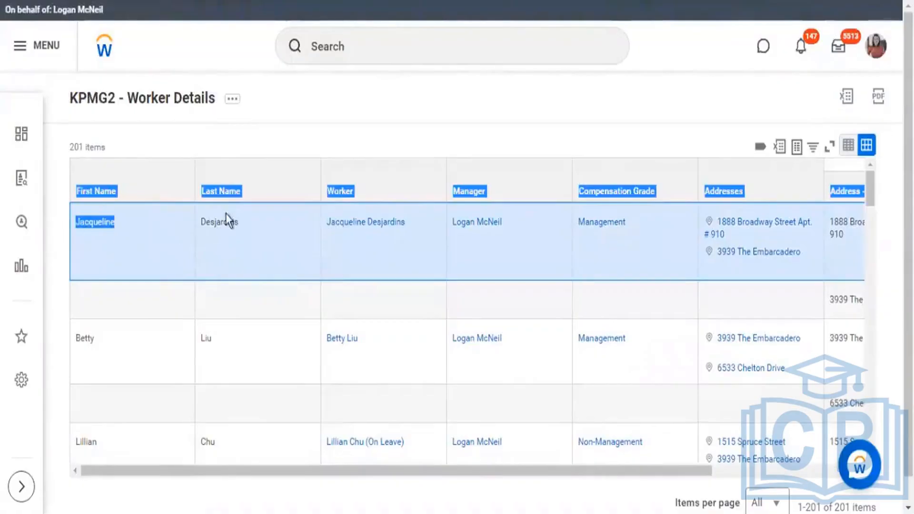
drag(206, 220, 233, 222)
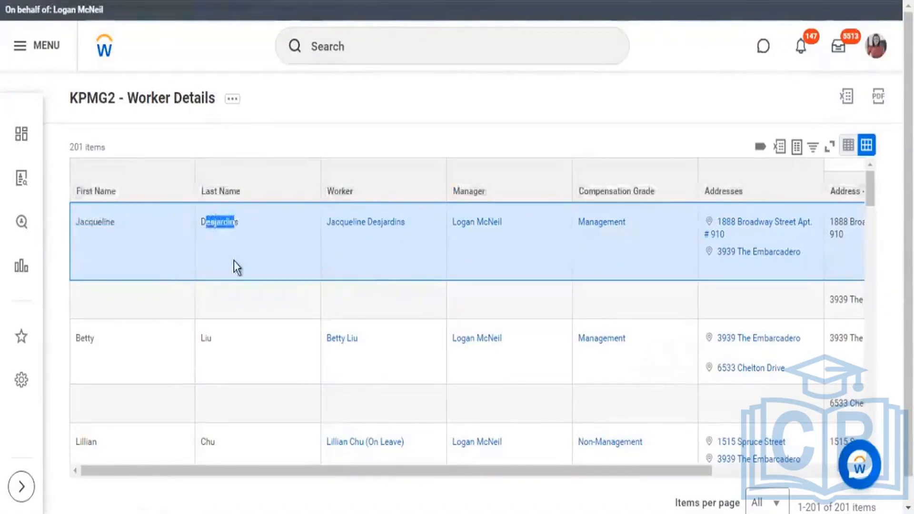
Step: Examine the Address - Formatted Line 1 and City text values for the first two workers in the report results
drag(521, 471, 771, 506)
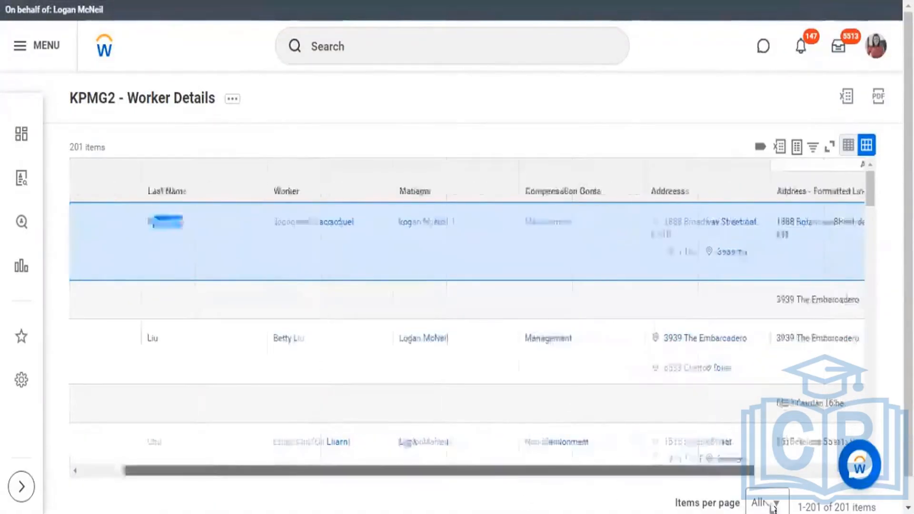
triple_click(668, 240)
click(676, 243)
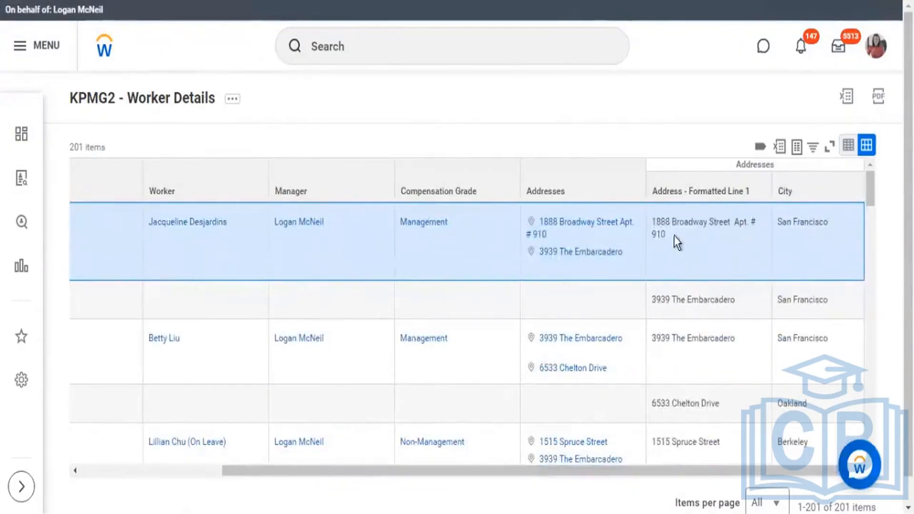
triple_click(648, 218)
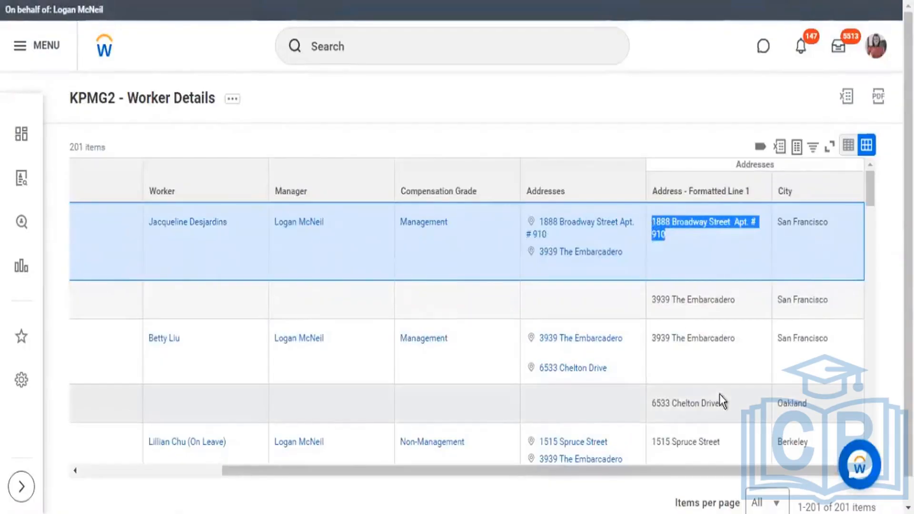
drag(655, 336, 704, 333)
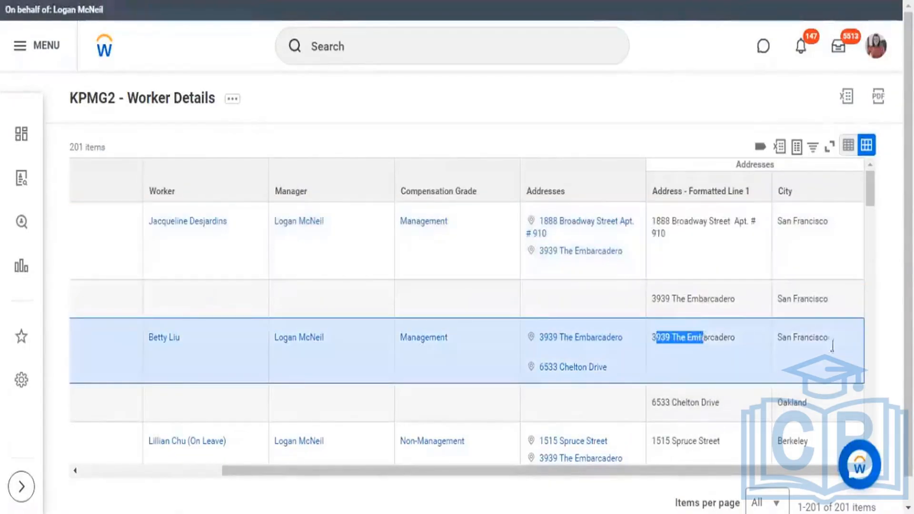
drag(779, 336, 823, 338)
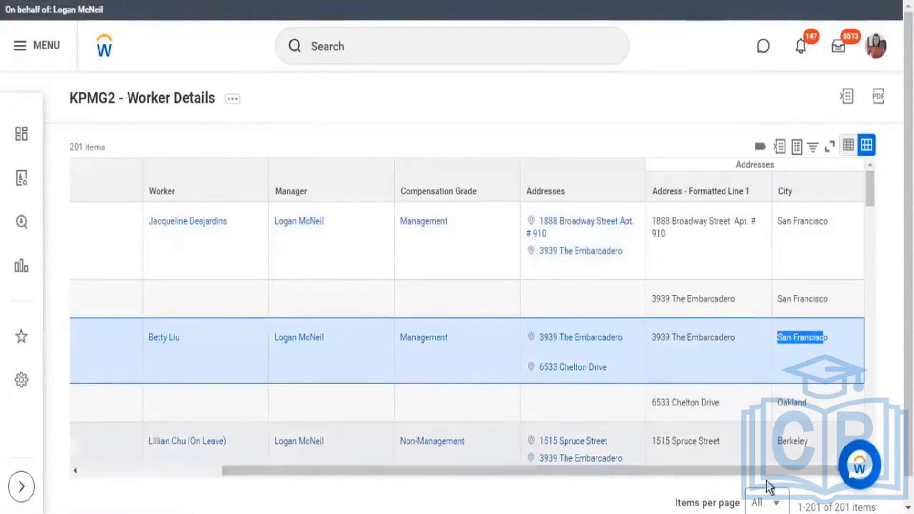
drag(767, 472, 382, 491)
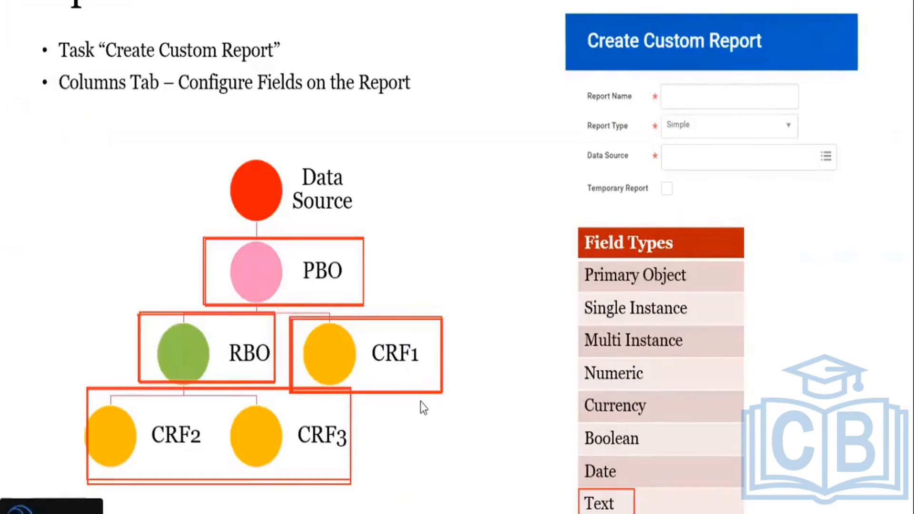
Step: Switch to the Report Columns slide and box Numeric and Date in the Field Types list
key(alt+Tab)
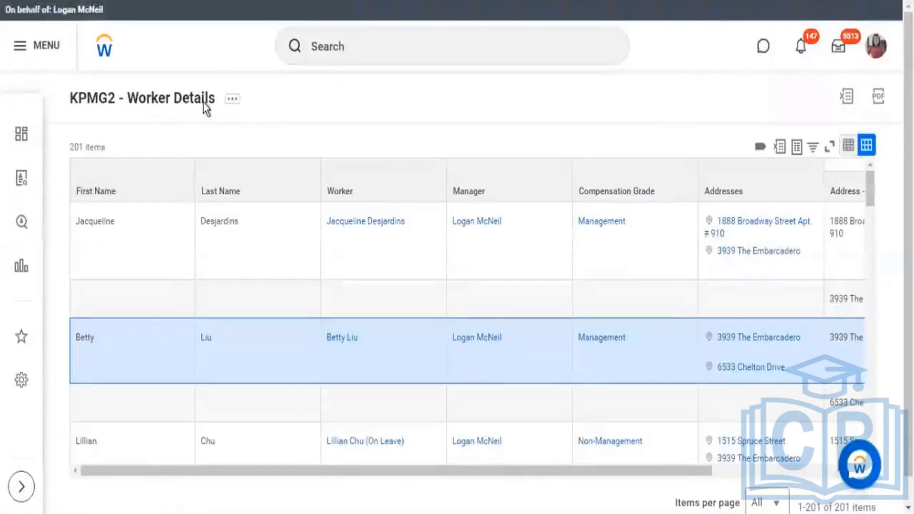
click(242, 101)
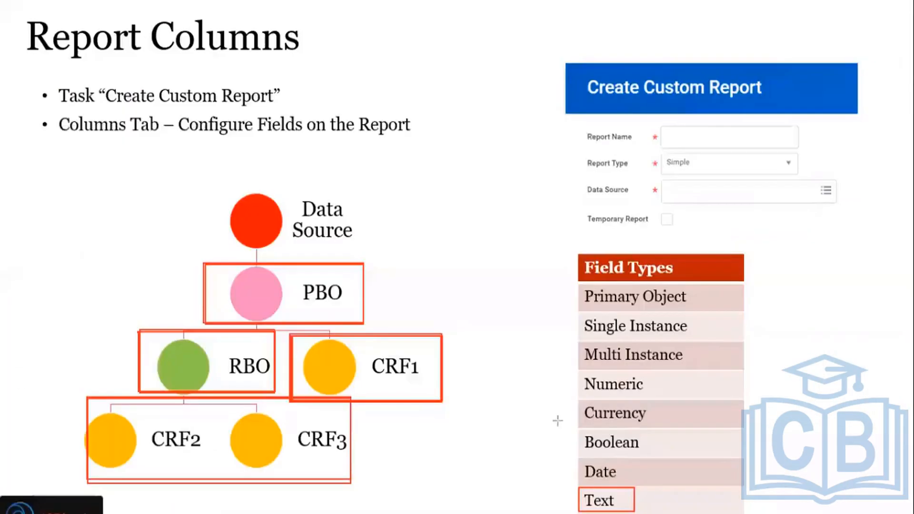
drag(582, 376, 656, 399)
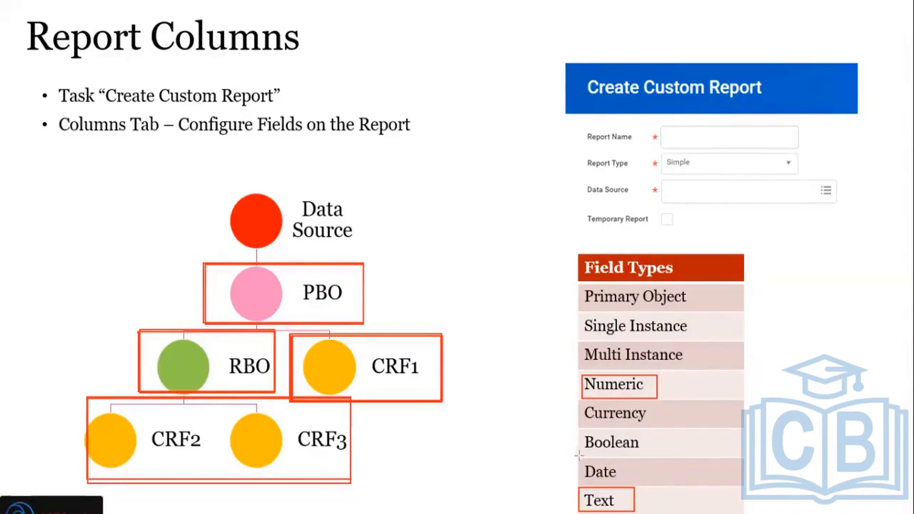
mouse_move(579, 455)
mouse_down()
mouse_move(616, 484)
mouse_move(650, 488)
mouse_up()
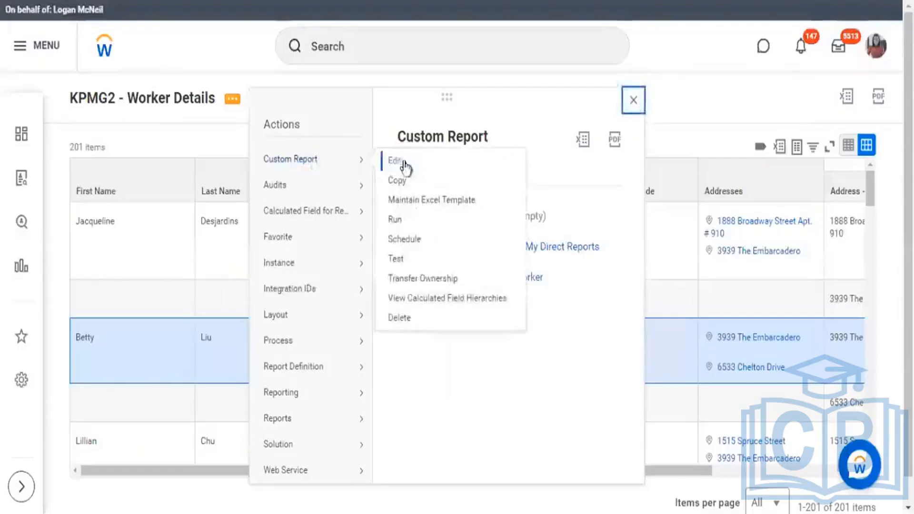
Step: Reopen the report for editing and replace Last Name in the second column row with Age, checking Age's field type
click(403, 168)
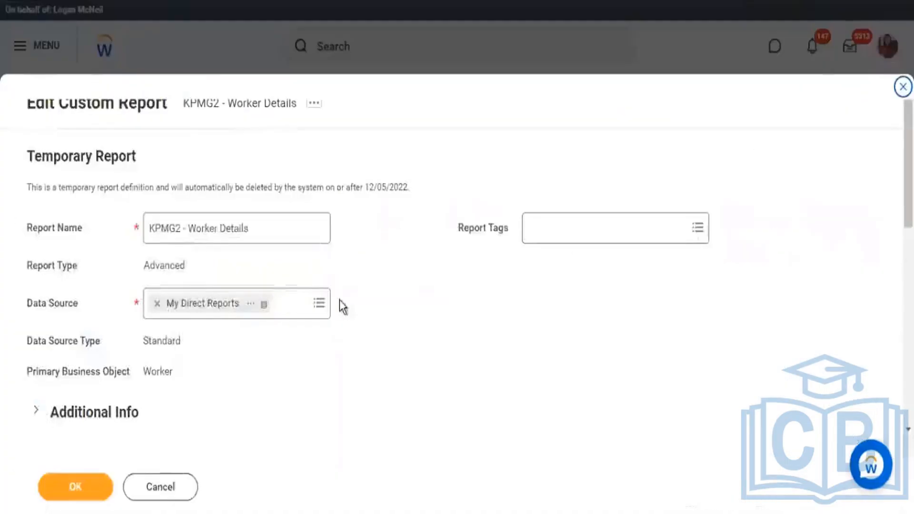
scroll(366, 282, down, 5)
click(290, 347)
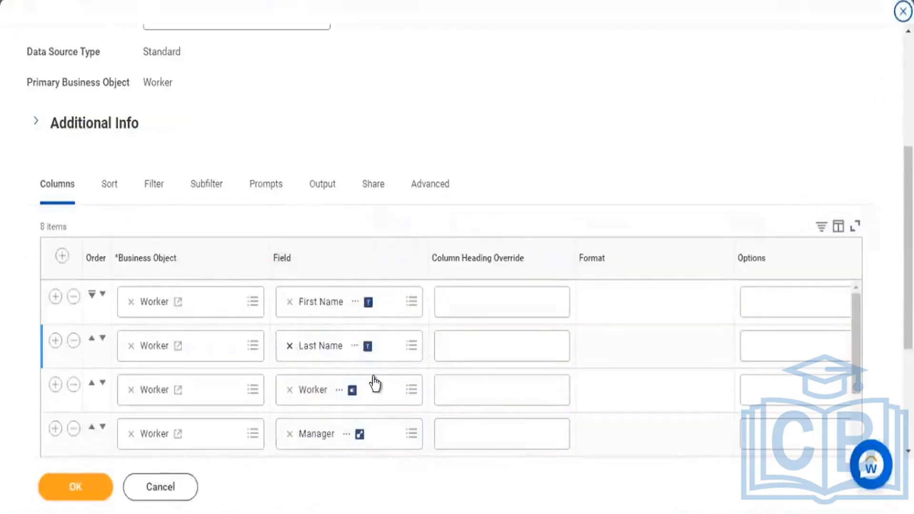
text(age)
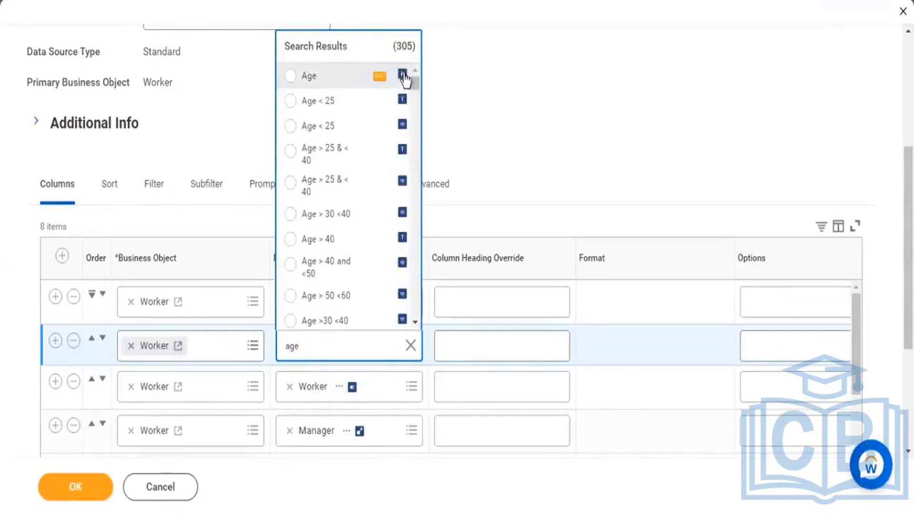
click(379, 77)
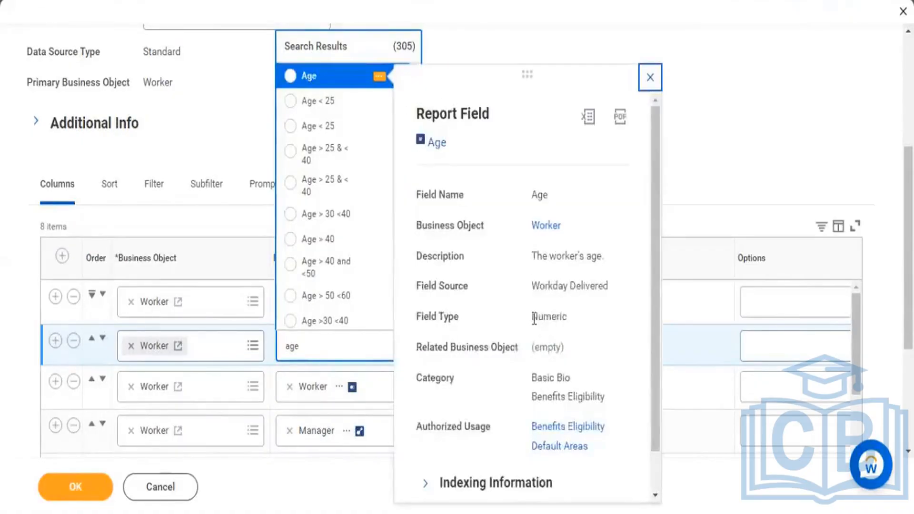
drag(531, 317, 560, 324)
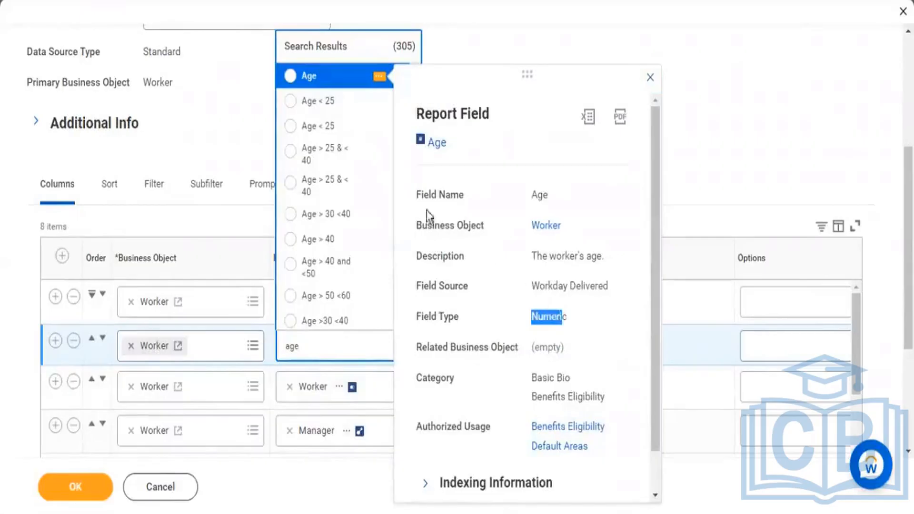
click(297, 82)
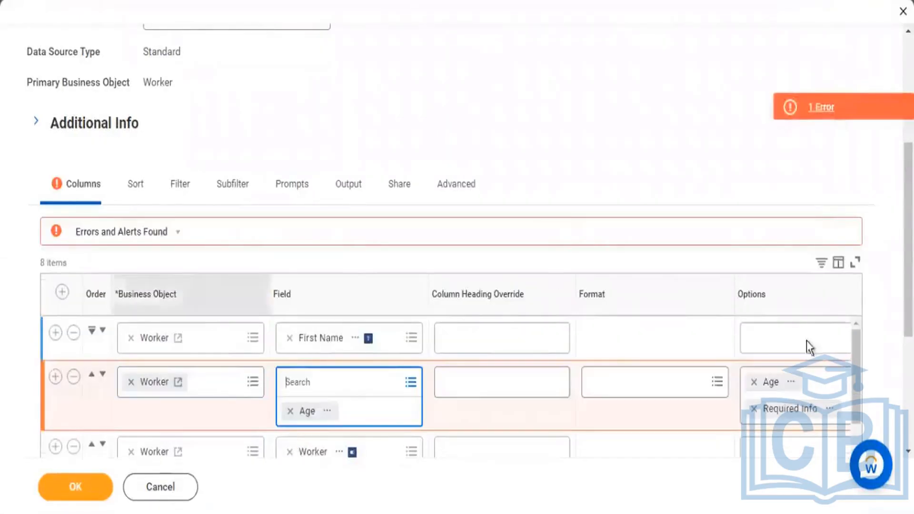
Step: Remove Age from the Age row's options and move that row below the Worker field row
click(754, 381)
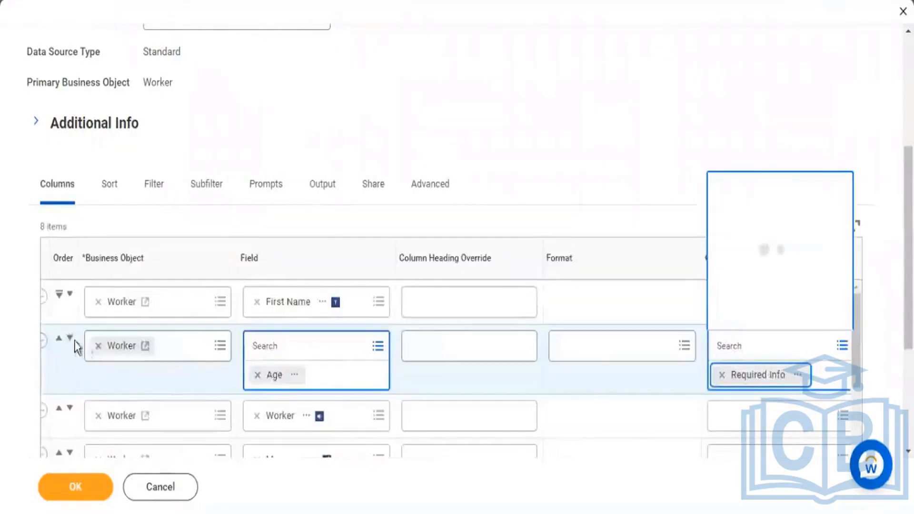
scroll(308, 216, down, 3)
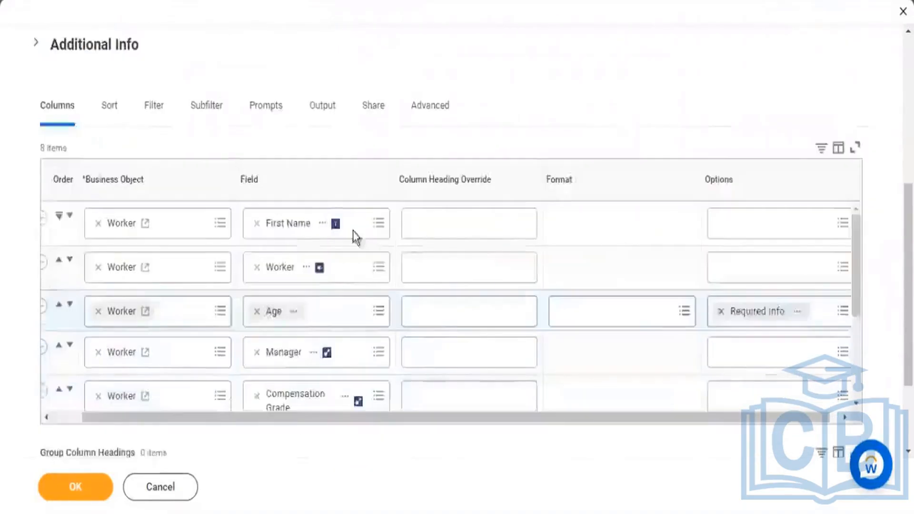
drag(97, 343, 61, 338)
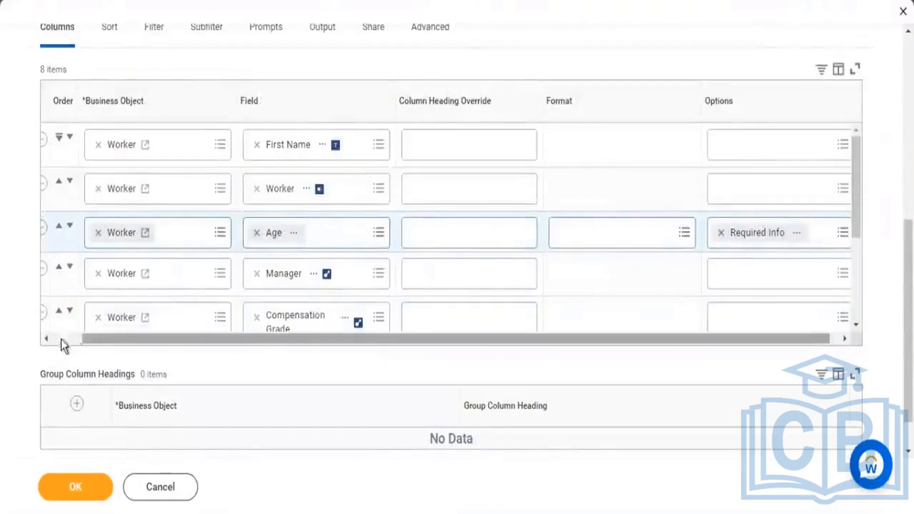
Step: Insert a Worker column row above Age, search for "hire date", check the first Hire Date field's type, and choose it
click(56, 183)
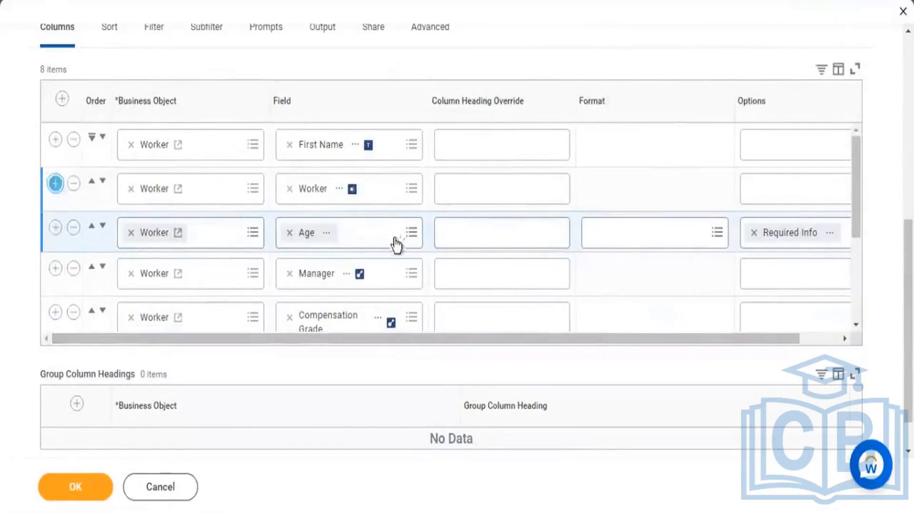
click(319, 233)
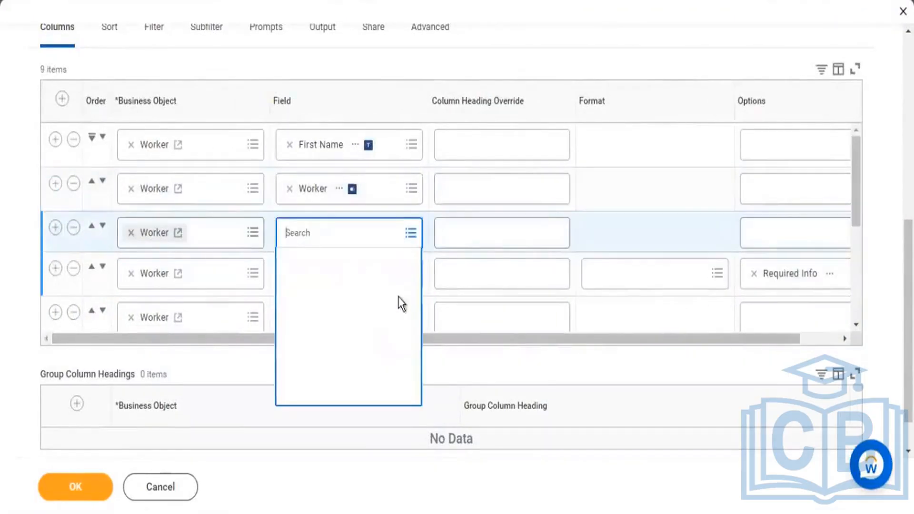
text(hire d)
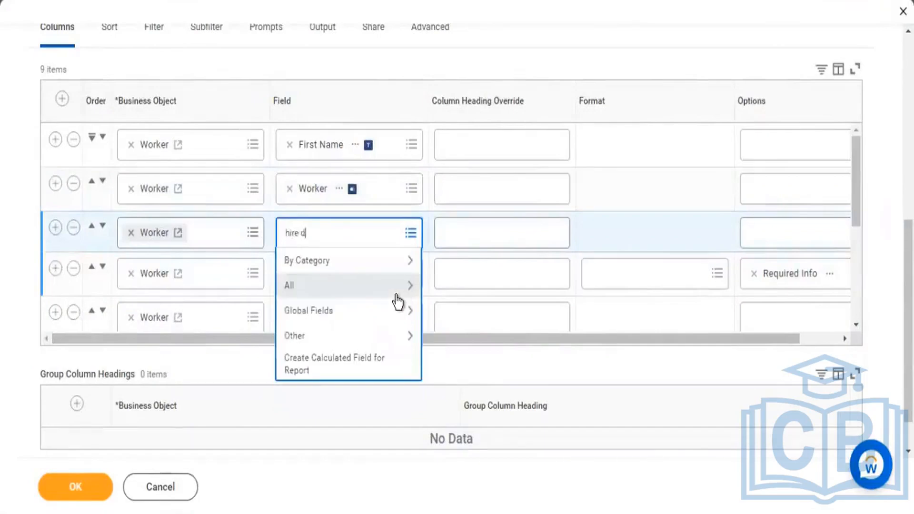
text(ate)
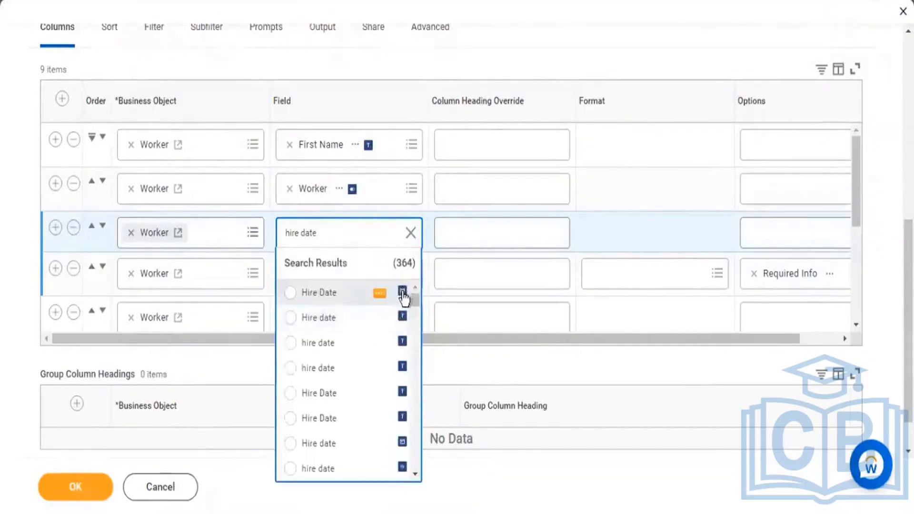
click(379, 295)
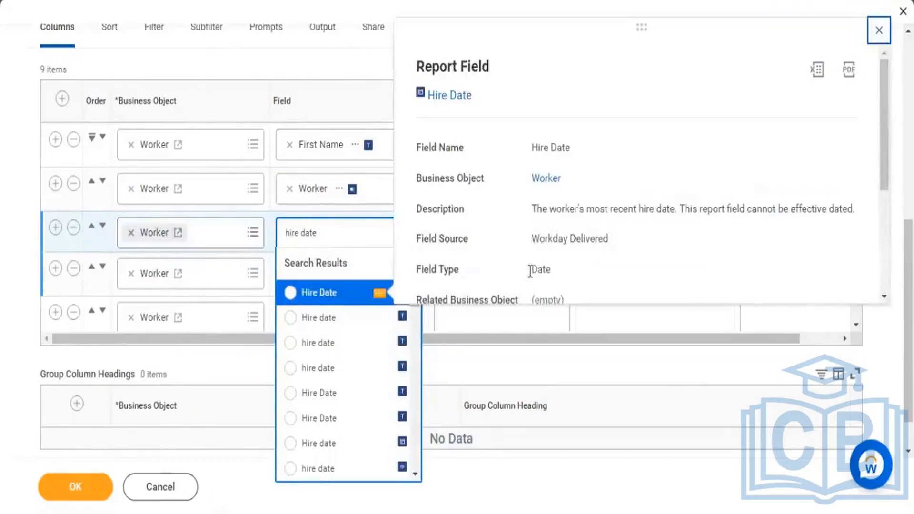
click(559, 275)
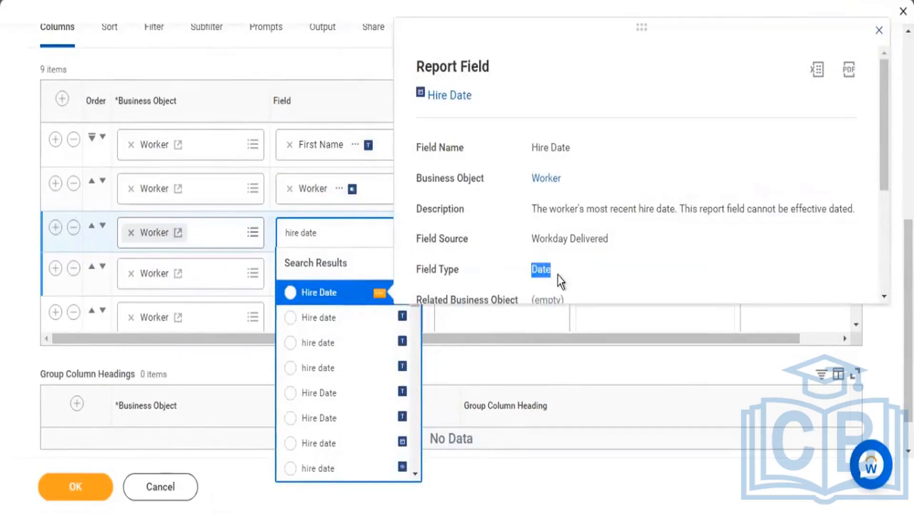
click(312, 293)
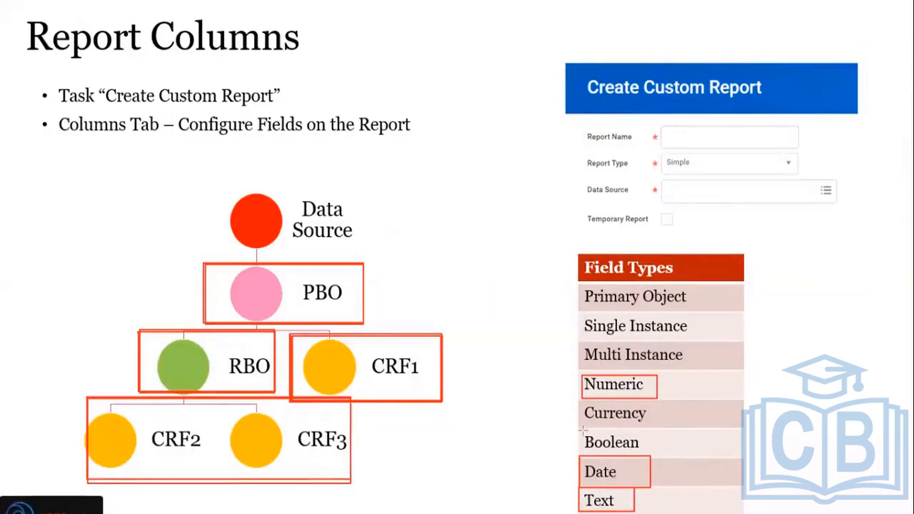
Step: Box Boolean in the Field Types list on the Report Columns slide and return to the report's Columns grid in Workday
drag(578, 428, 653, 457)
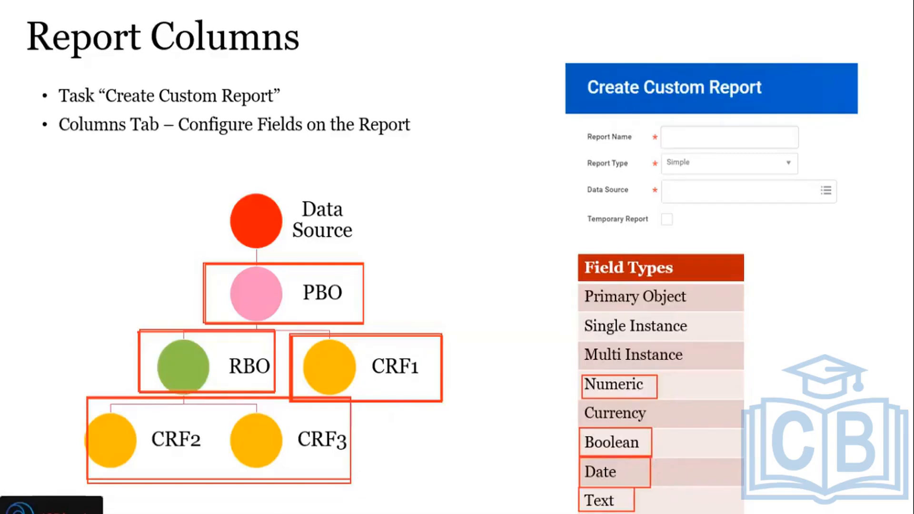
key(alt+Tab)
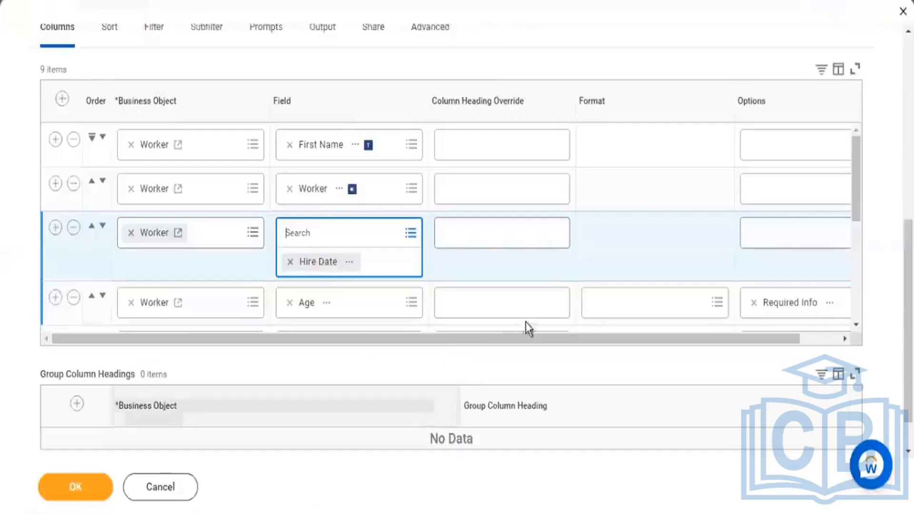
click(679, 252)
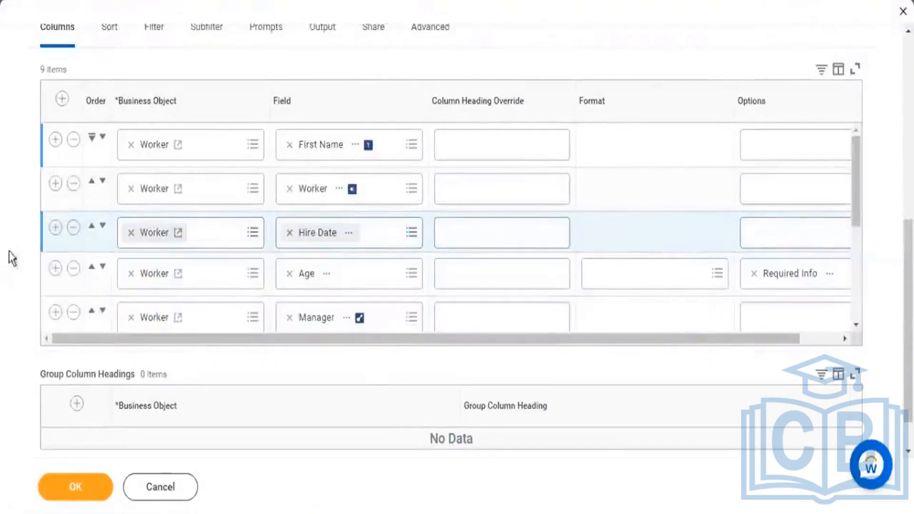
Step: Insert a Worker column row below Age and search its field for "is manager"
click(56, 268)
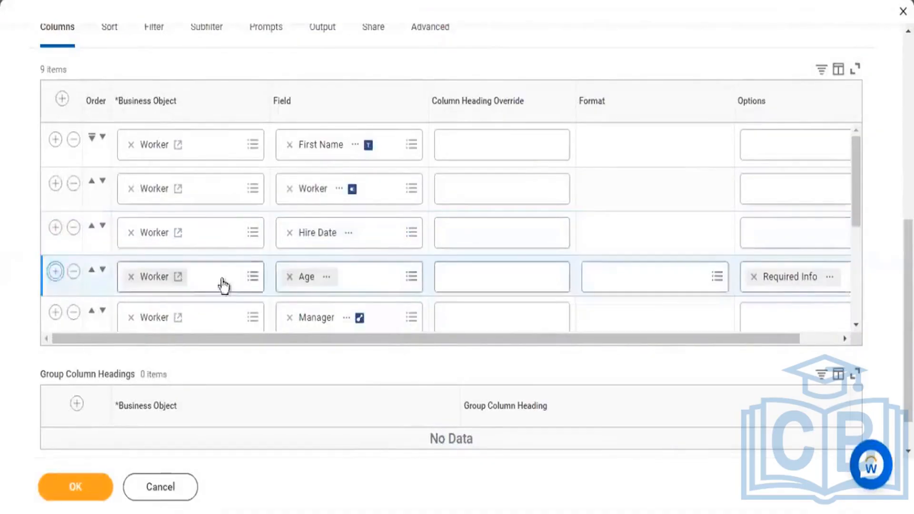
scroll(359, 285, down, 3)
click(316, 164)
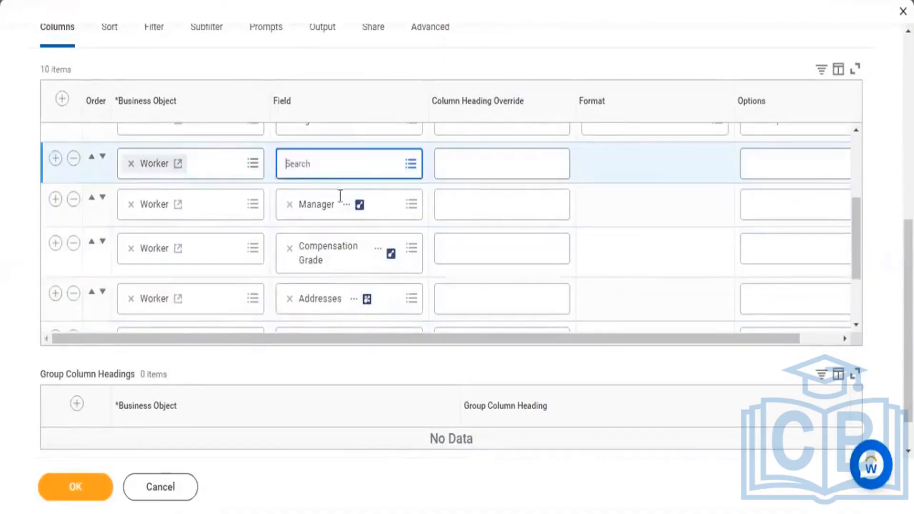
text(is manager)
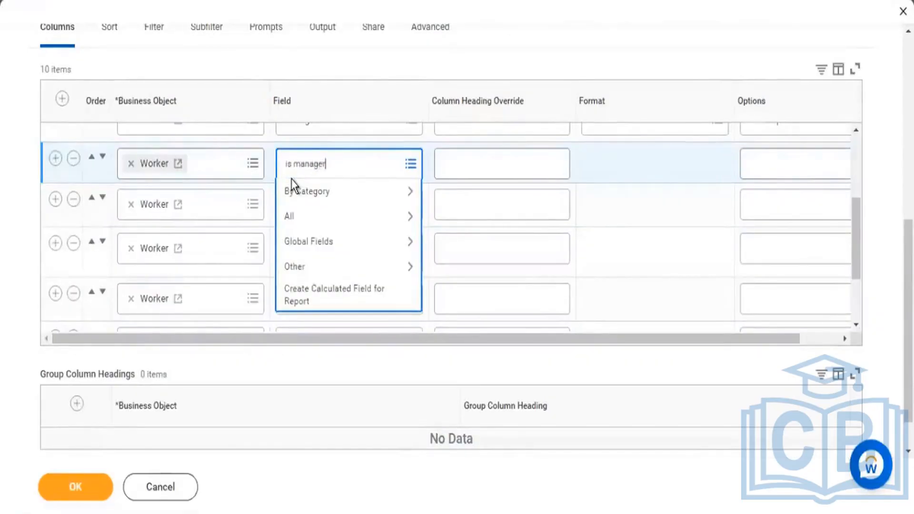
key(Return)
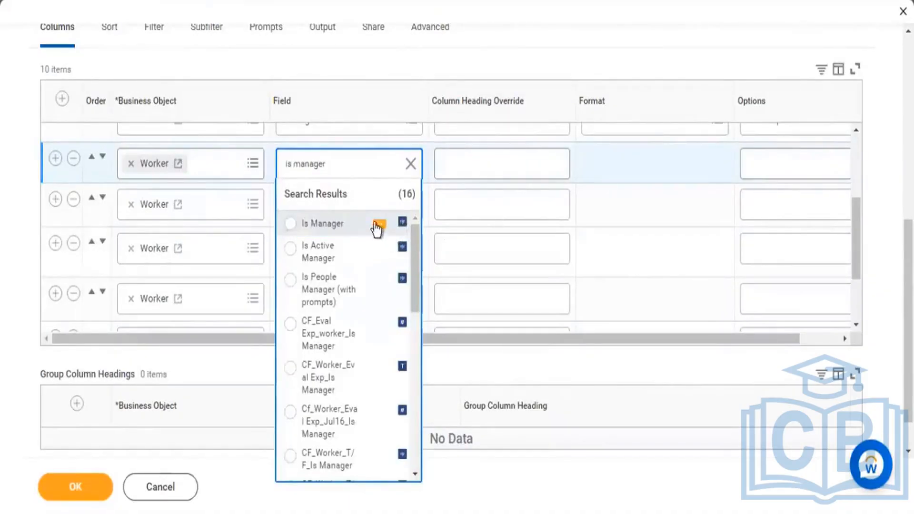
Step: Check the Is Manager field's type and description, and choose it for the new row
click(379, 224)
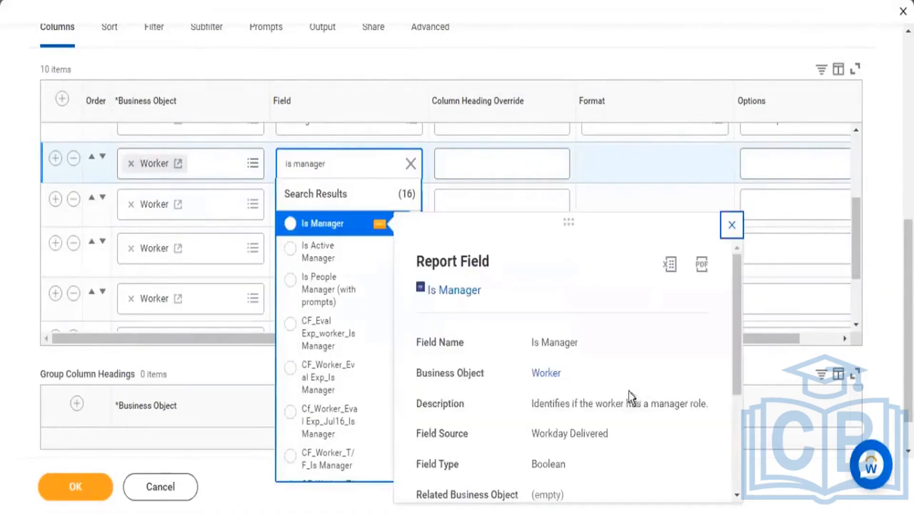
drag(537, 467, 562, 463)
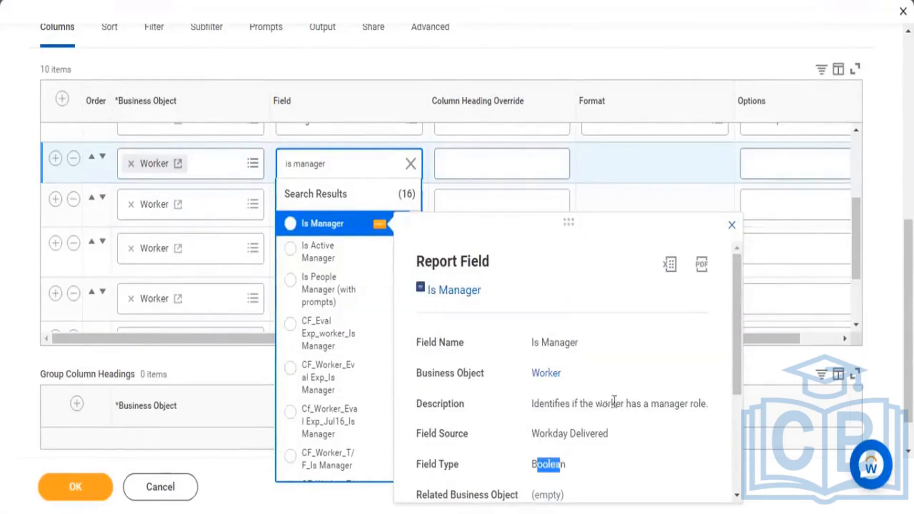
drag(600, 404, 699, 409)
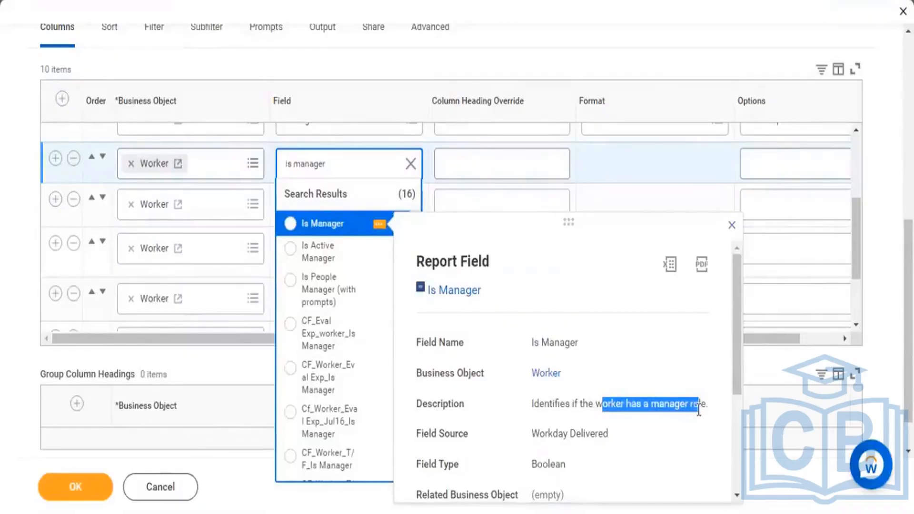
click(323, 223)
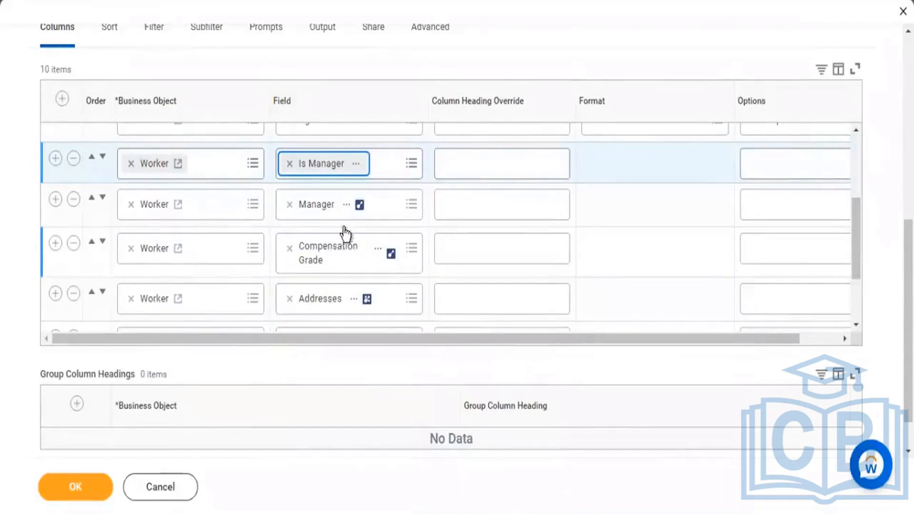
Step: Save and run the report, and highlight sample Age, Hire Date, Is Manager and Worker values in the output
click(96, 478)
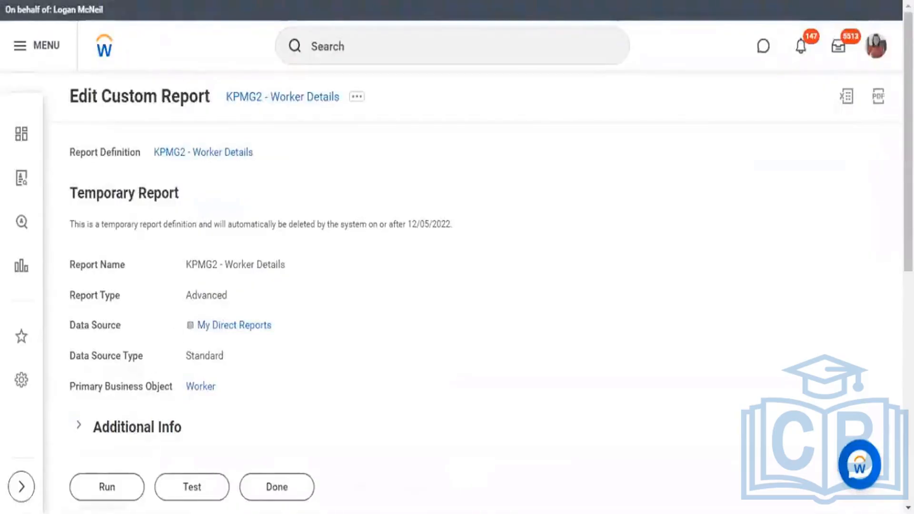
click(108, 488)
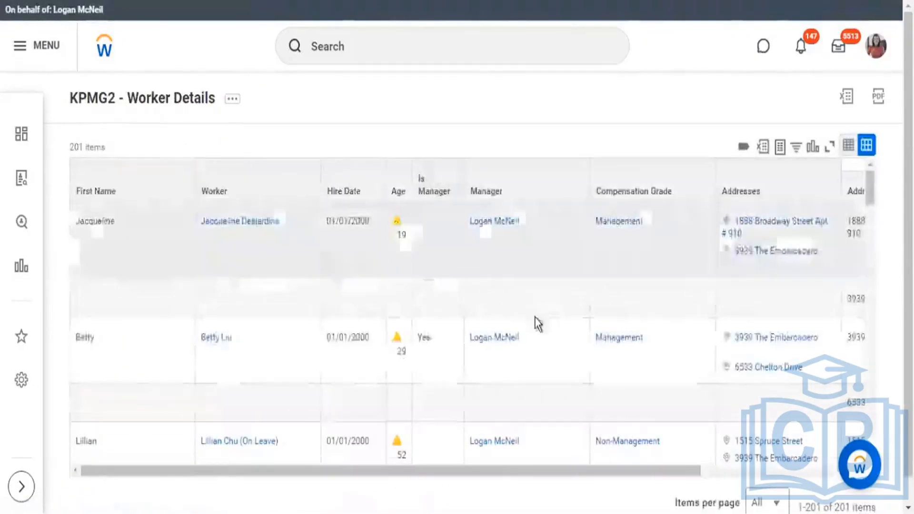
drag(397, 237, 410, 237)
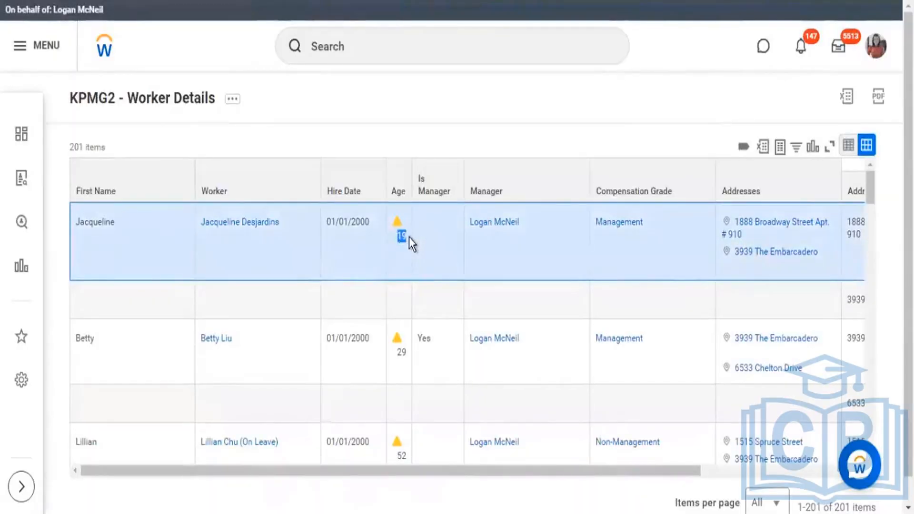
scroll(463, 309, down, 2)
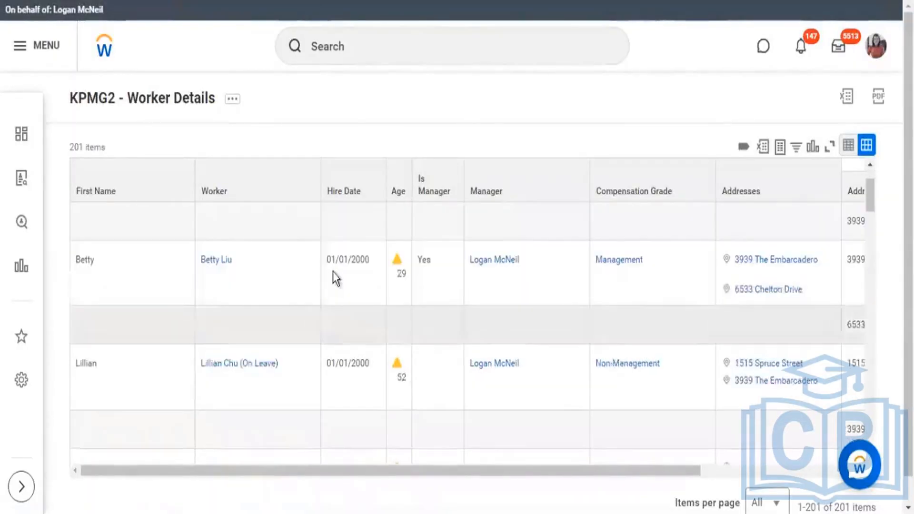
drag(332, 258, 369, 259)
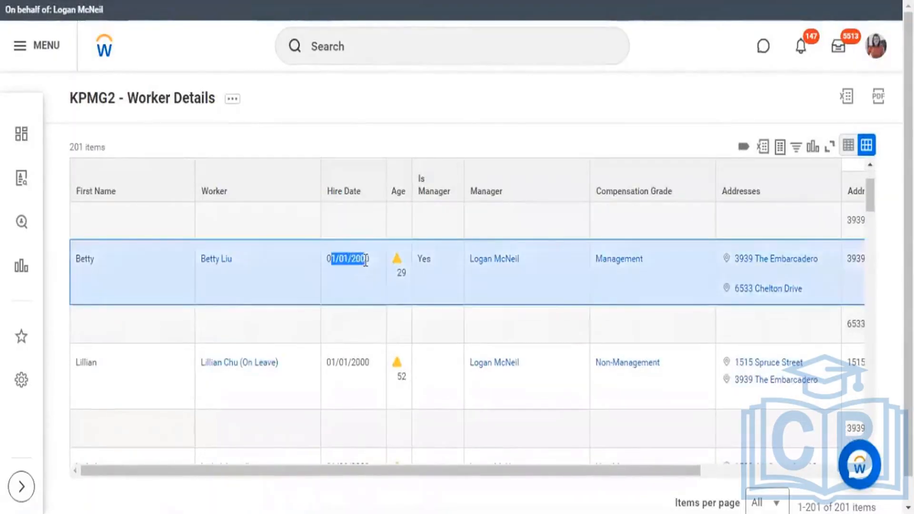
double_click(430, 261)
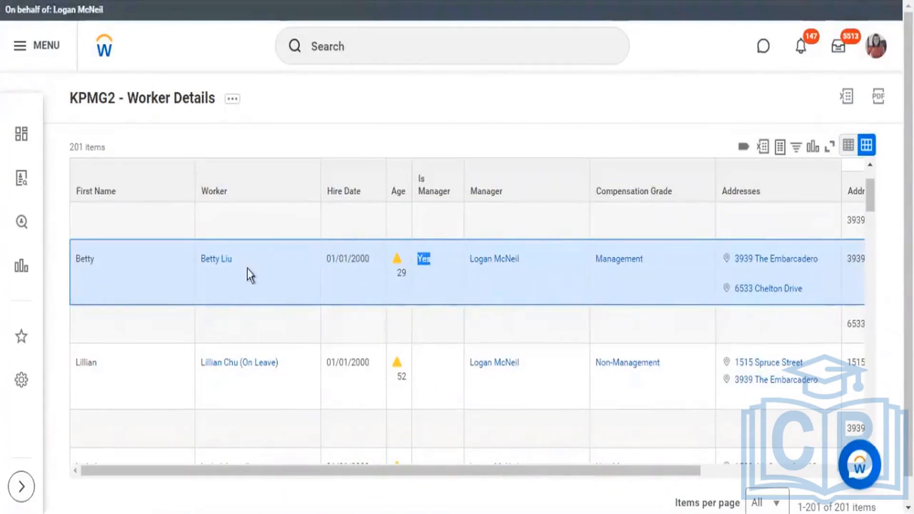
triple_click(198, 263)
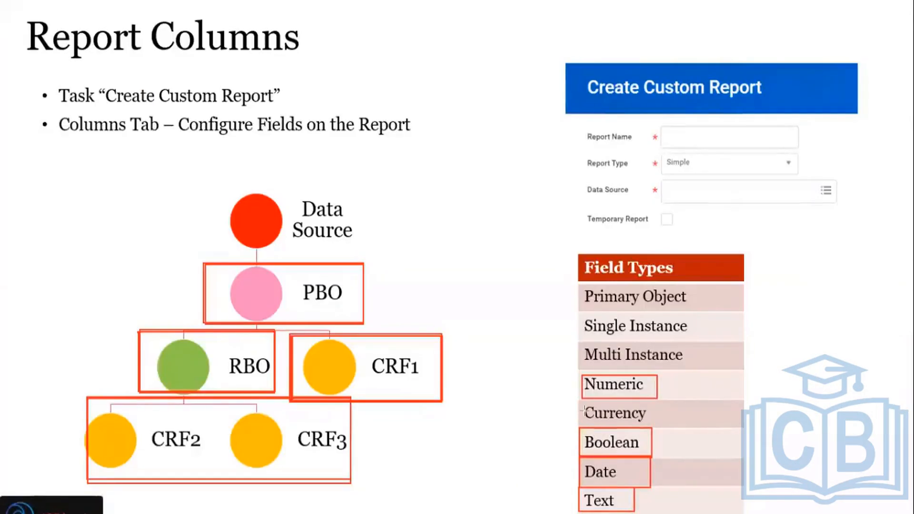
Step: Box Currency in the Field Types list on the Report Columns slide and reopen the report for editing in Workday
drag(579, 401, 660, 425)
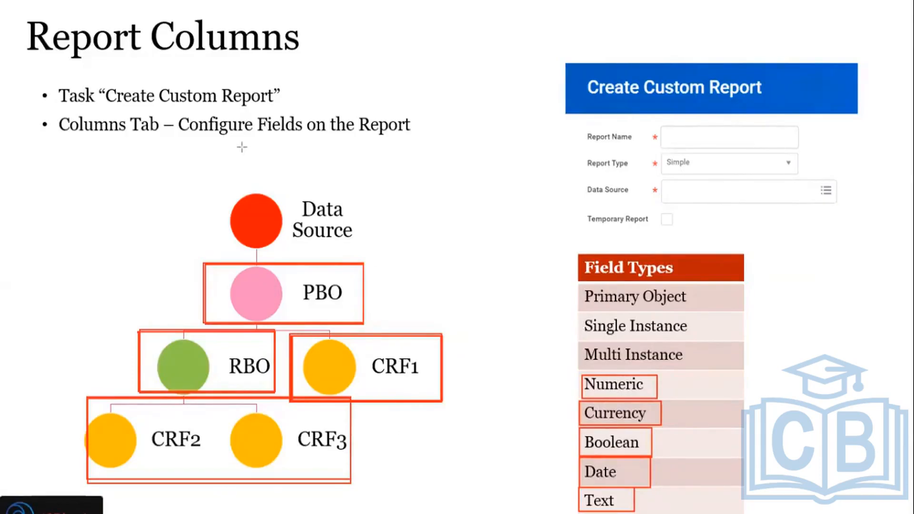
key(alt+Tab)
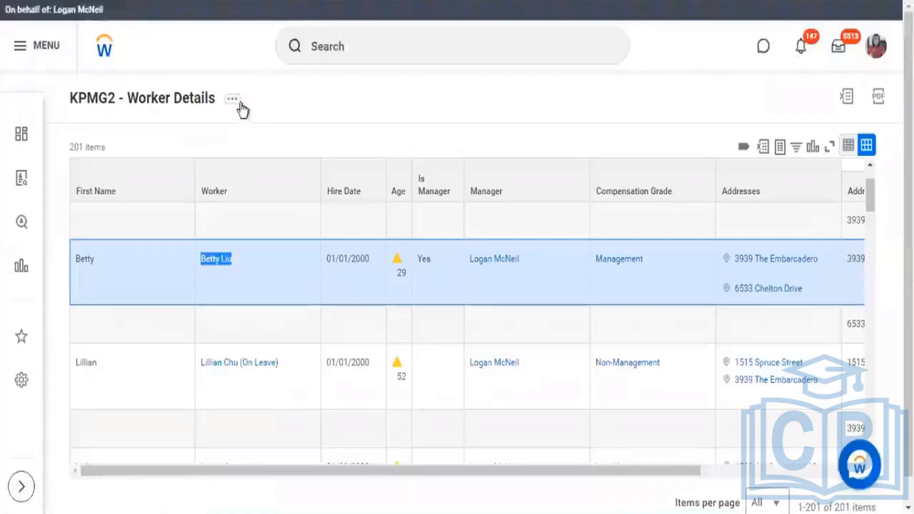
click(233, 99)
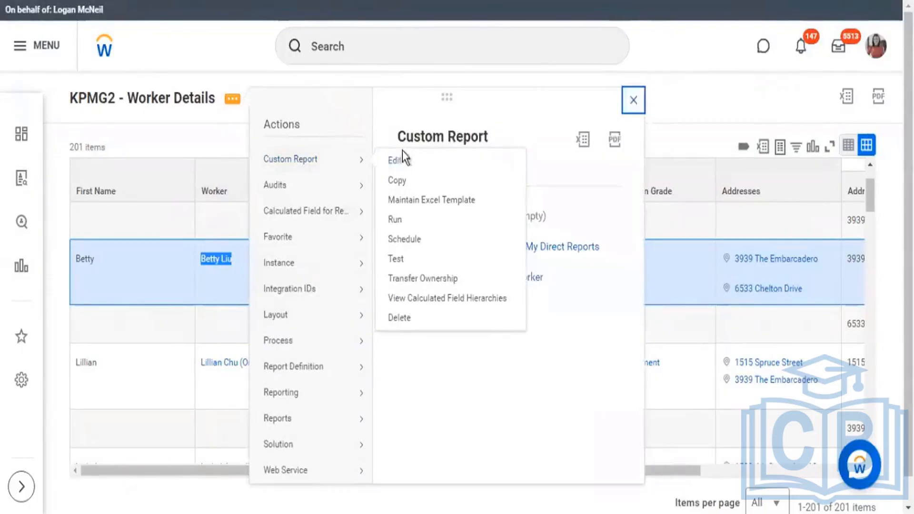
click(395, 162)
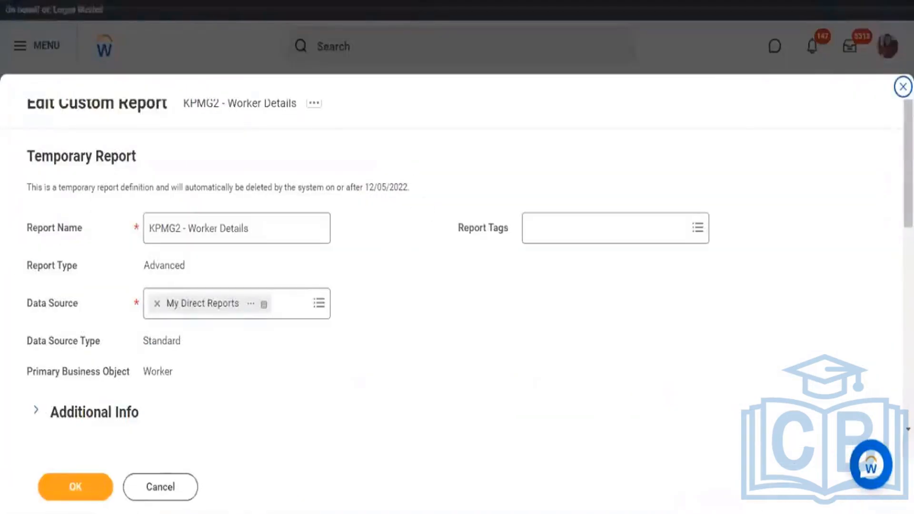
scroll(426, 221, down, 8)
scroll(147, 282, down, 2)
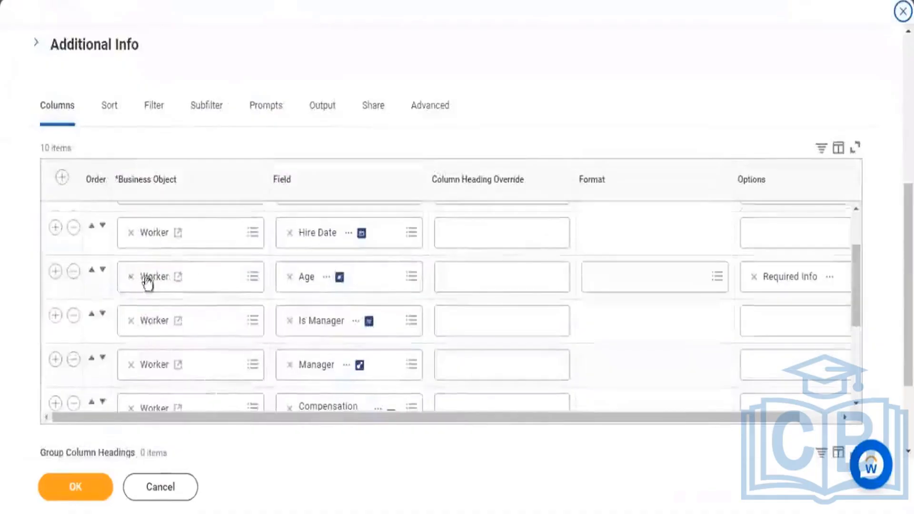
scroll(165, 302, up, 2)
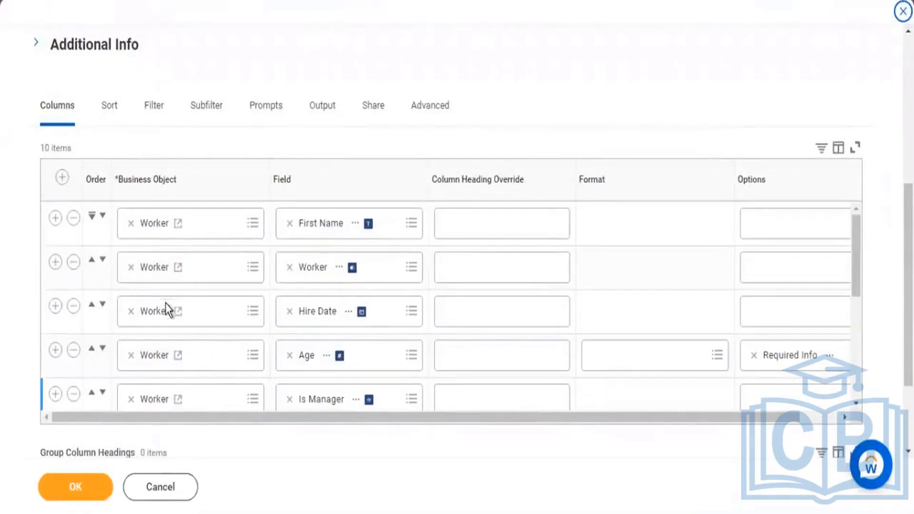
Step: Insert a Worker column row below Age, search for "total base pay", check Total Base Pay - Amount's details, and choose it
click(55, 351)
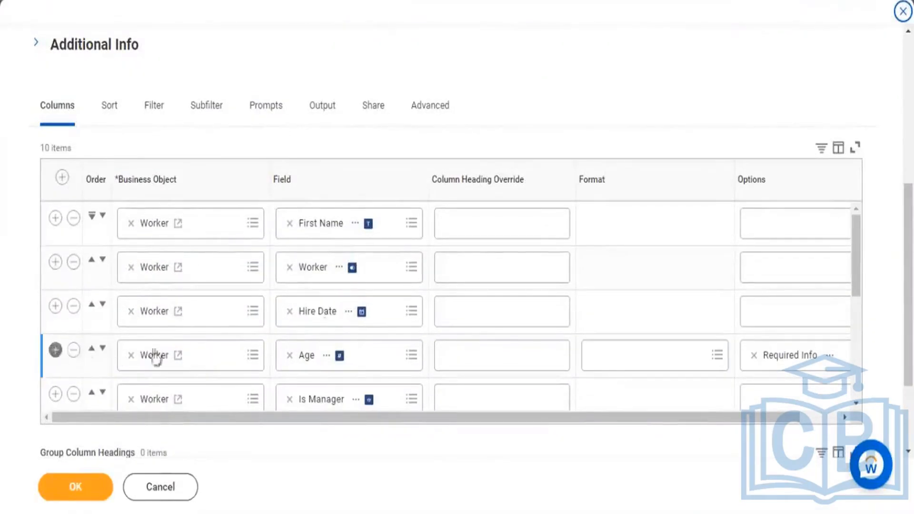
scroll(334, 342, down, 2)
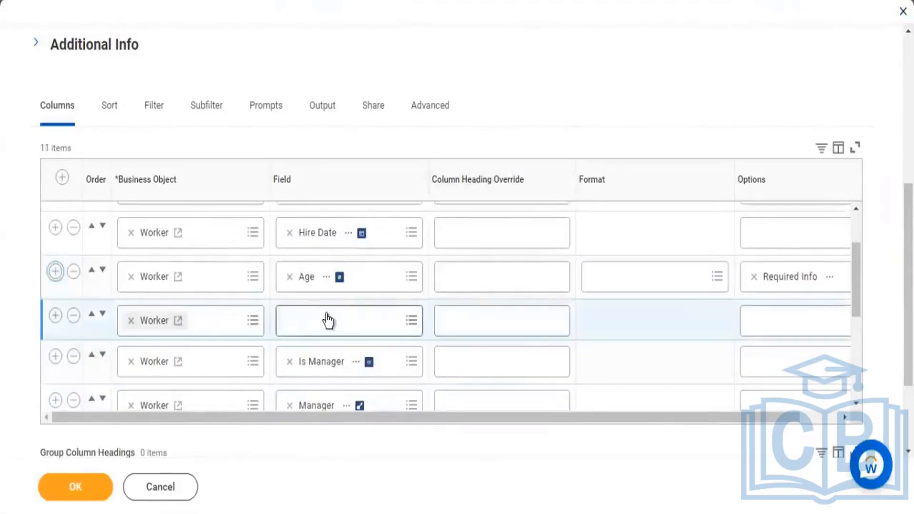
click(327, 318)
text(to)
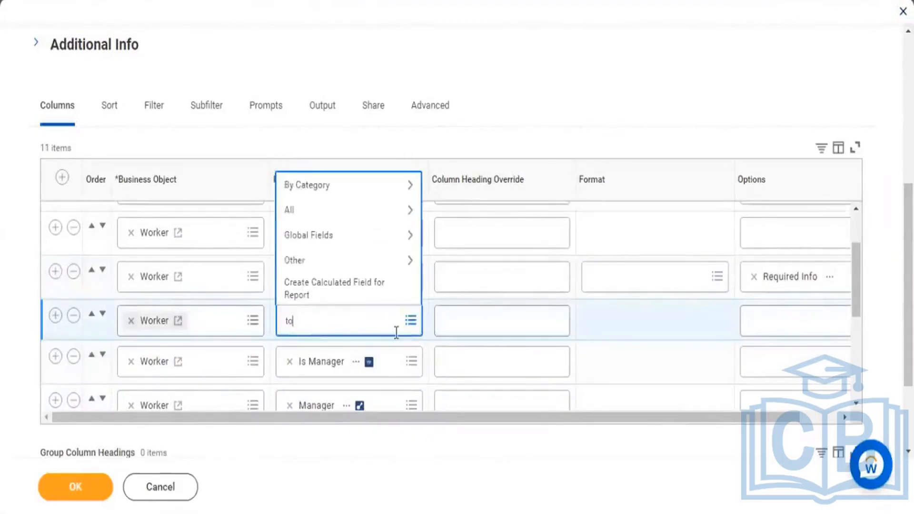
text(tal base pay)
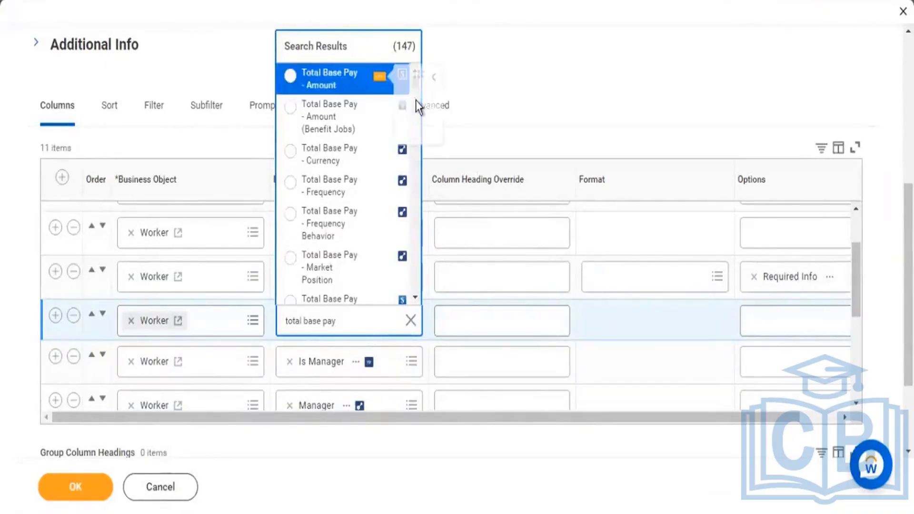
click(418, 102)
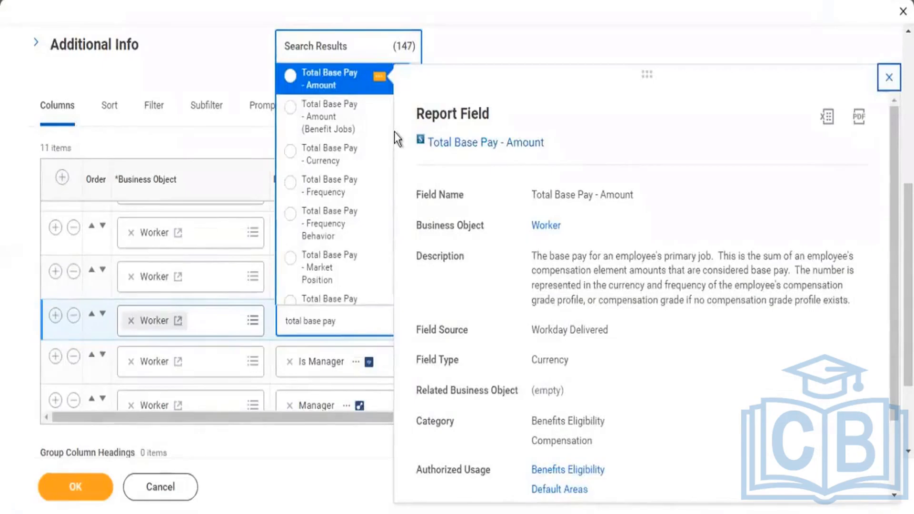
click(338, 89)
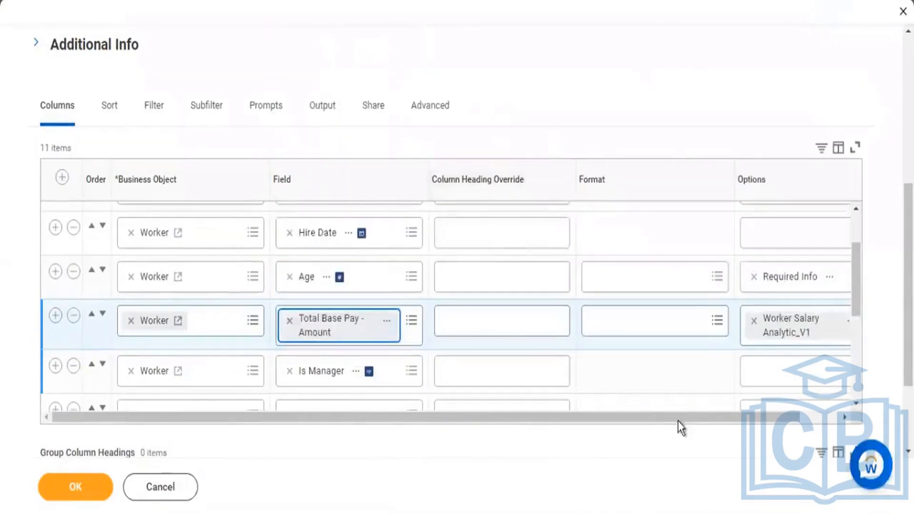
Step: Replace the Worker Salary Analytic_V1 option on the Total Base Pay - Amount row with Show Currency Code Column
drag(718, 421, 755, 421)
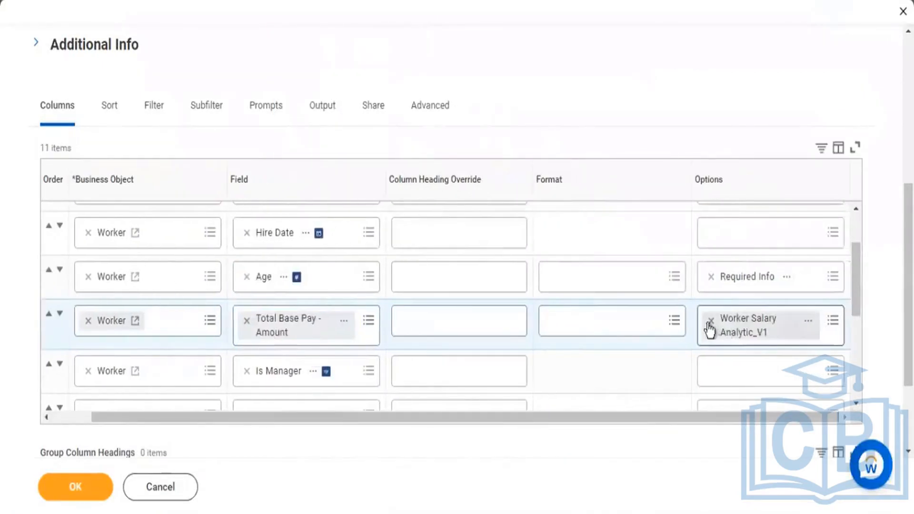
click(831, 333)
click(832, 329)
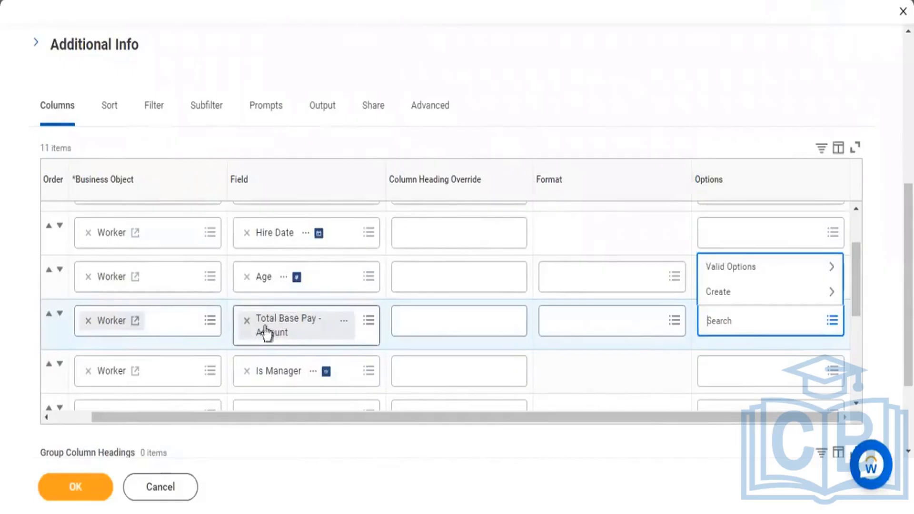
click(757, 267)
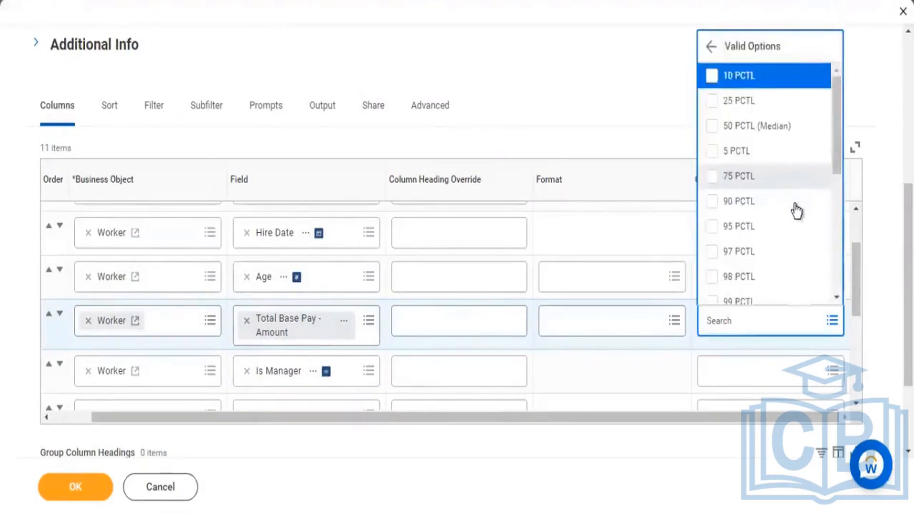
scroll(796, 208, down, 8)
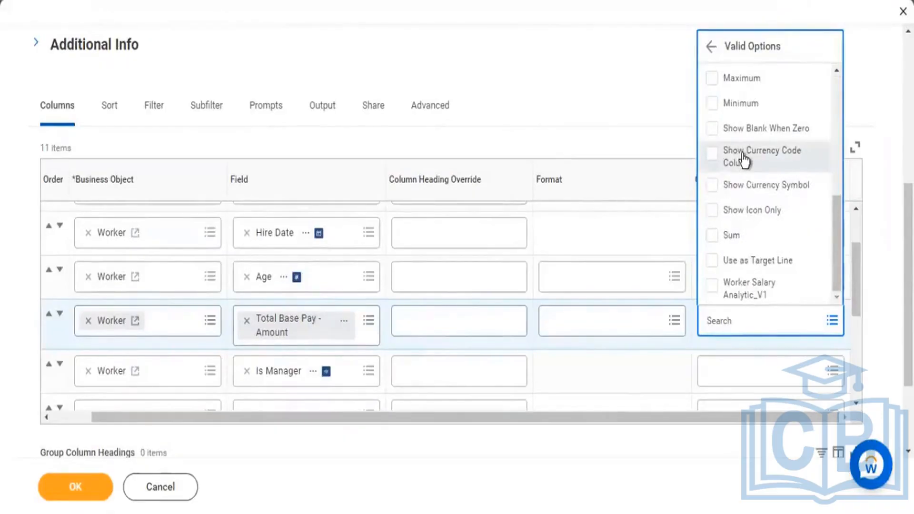
click(545, 69)
Step: Remove the Required Info option from the Age row and look through the valid options available for that field
click(711, 248)
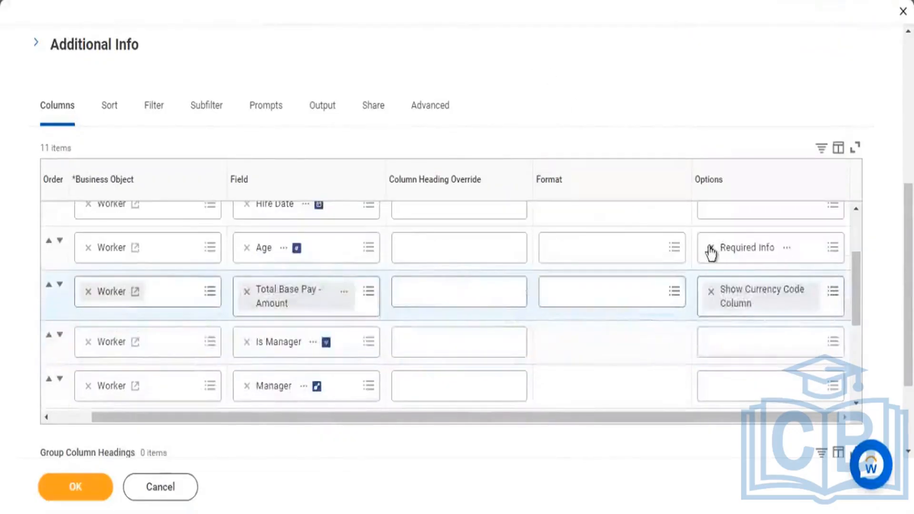
scroll(857, 257, down, 1)
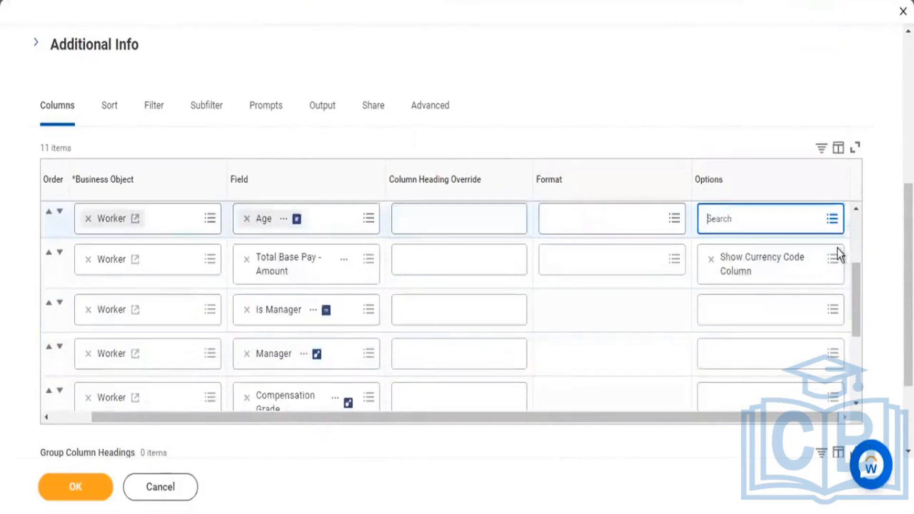
click(834, 220)
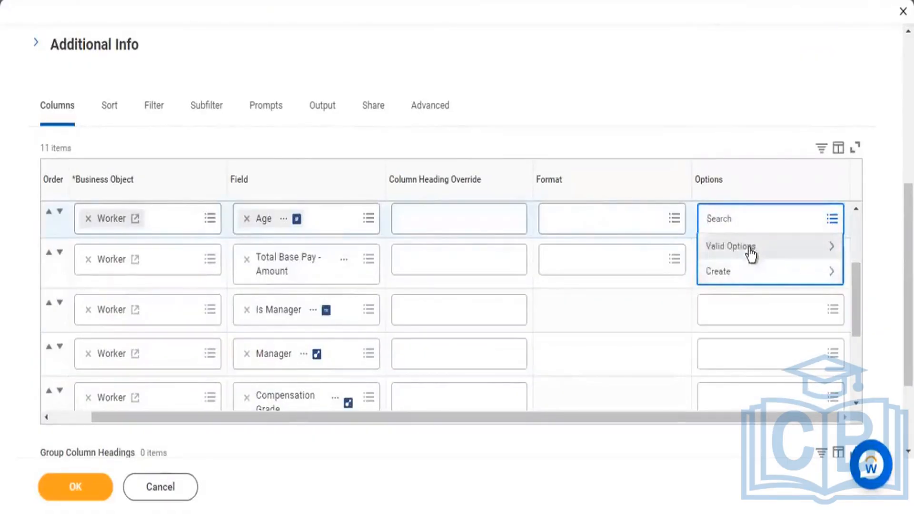
click(751, 252)
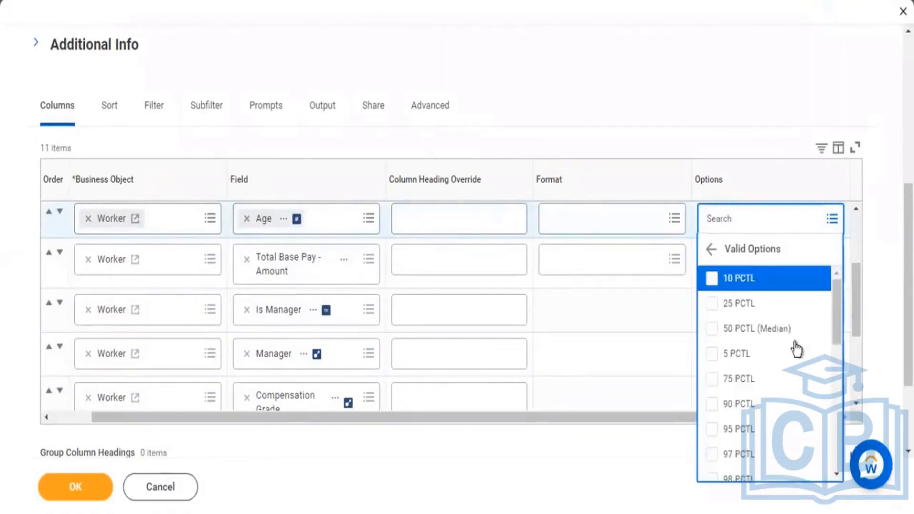
scroll(796, 349, down, 8)
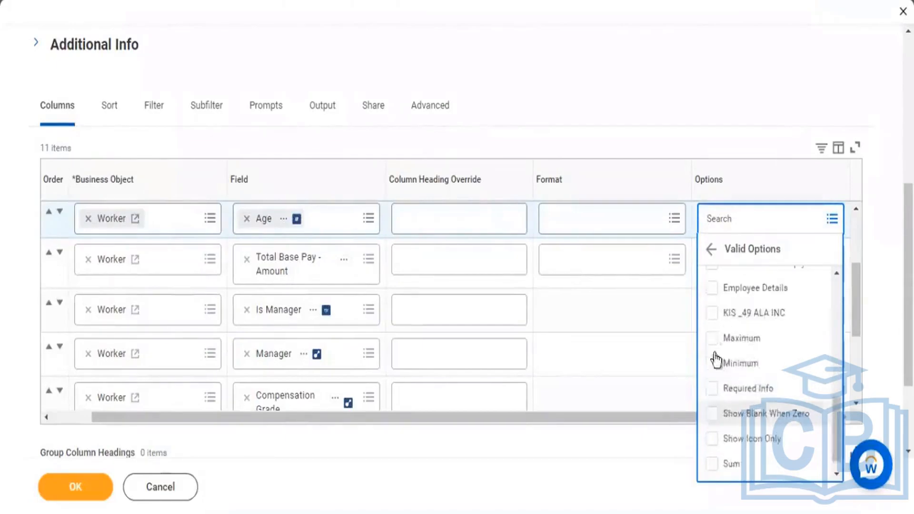
scroll(762, 424, down, 1)
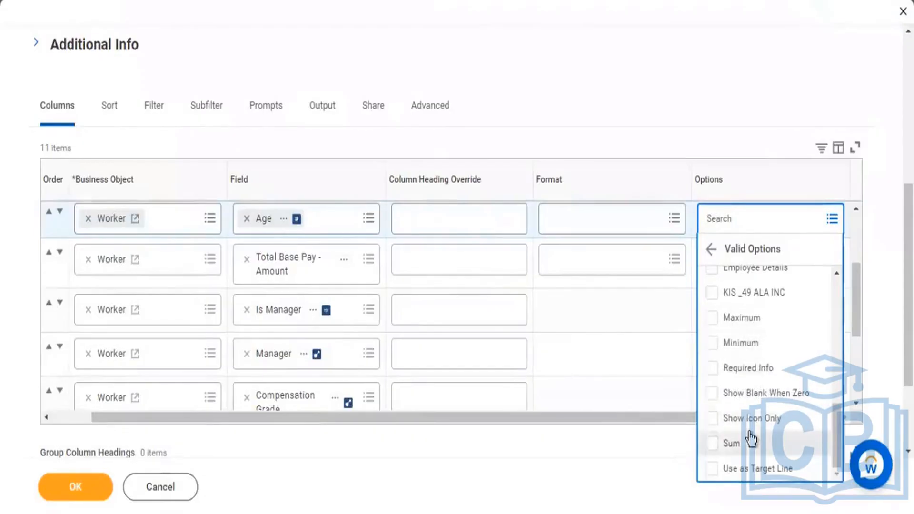
click(711, 107)
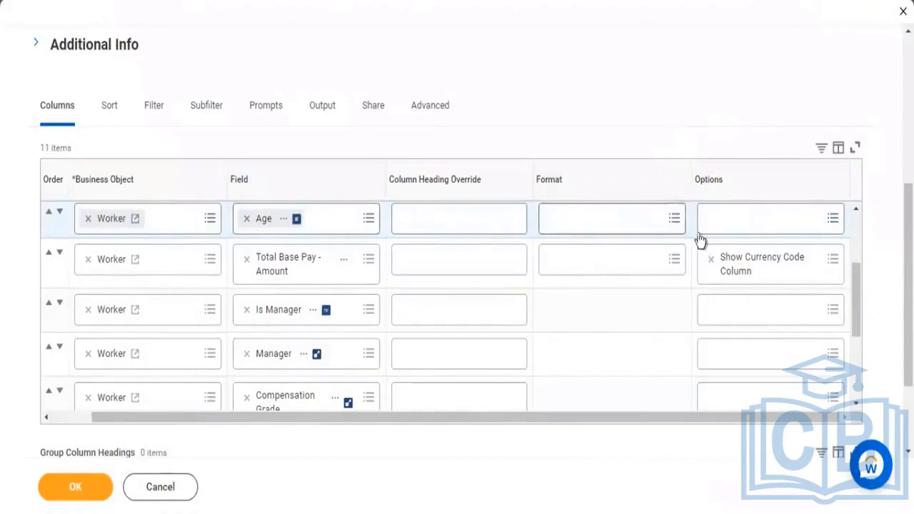
Step: Apply the #,##0.00 number format to the Age row and the Total Base Pay - Amount row
click(675, 219)
click(671, 250)
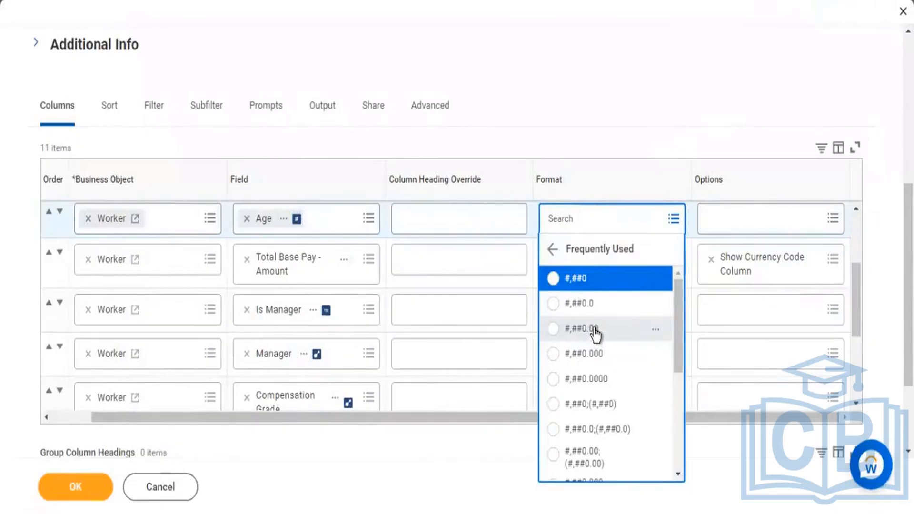
click(595, 333)
click(653, 103)
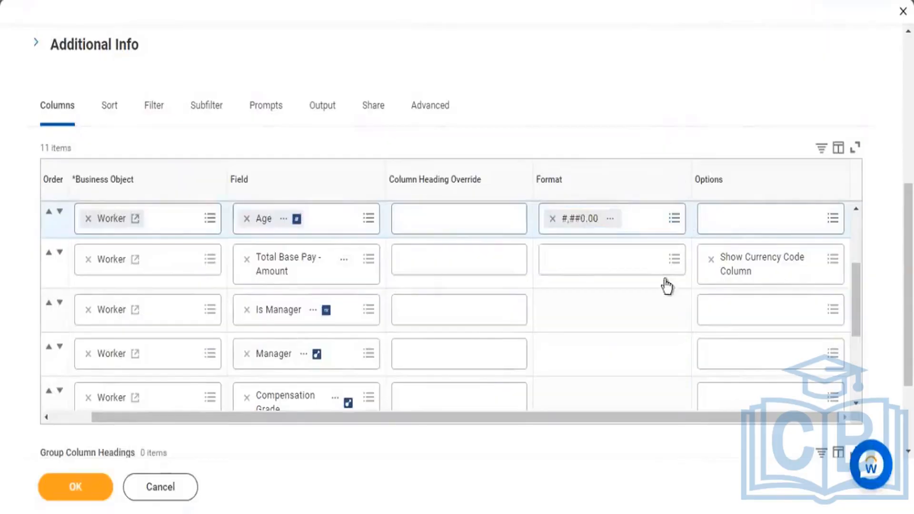
click(672, 263)
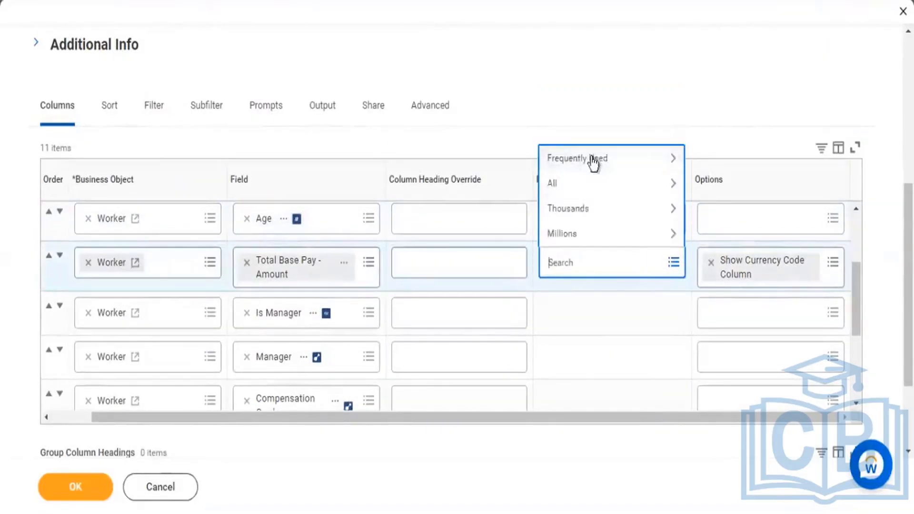
click(673, 159)
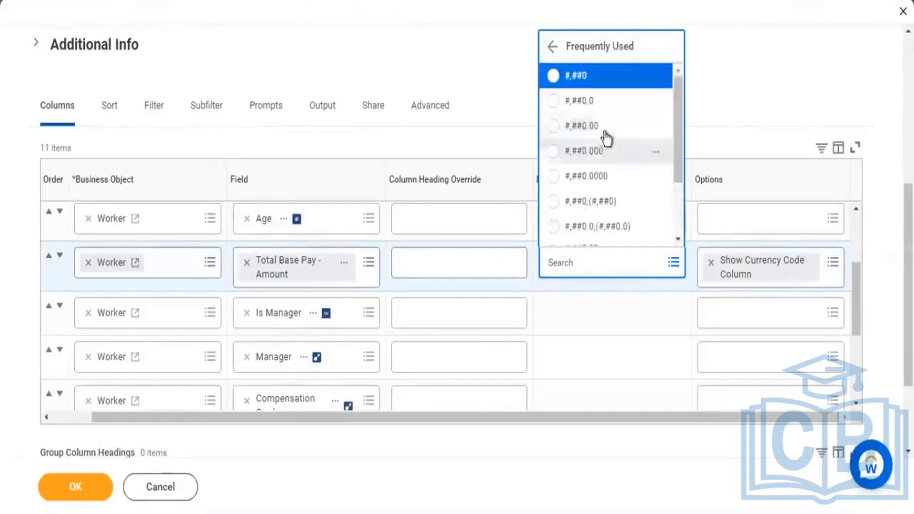
click(745, 109)
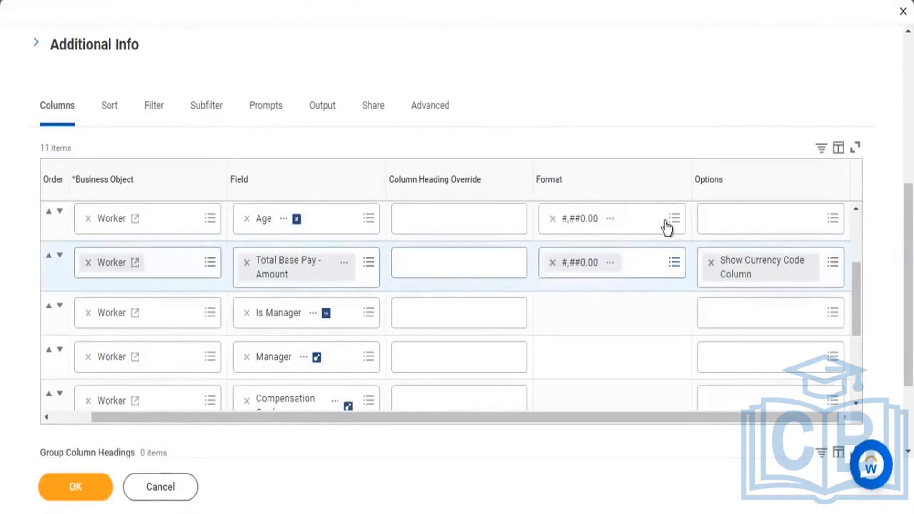
Step: Change the Age row's number format to #,##0.0, and save and run the report
click(586, 211)
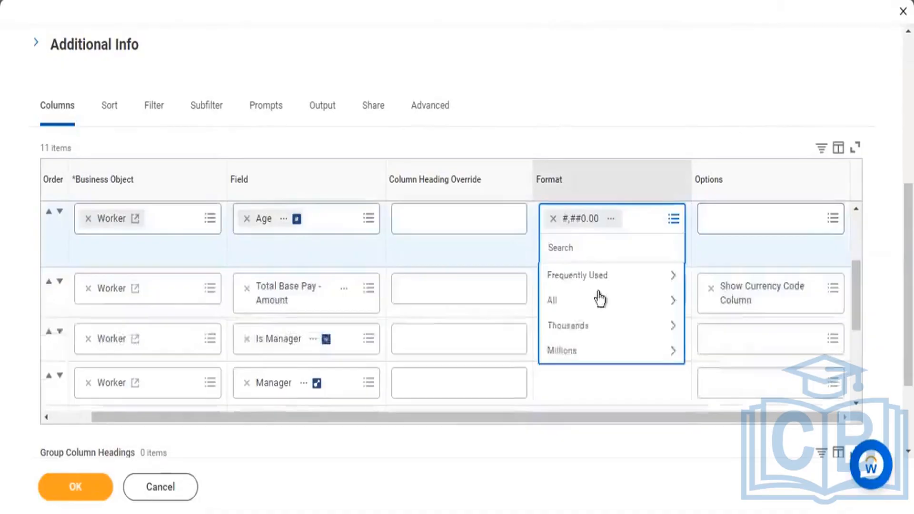
click(646, 290)
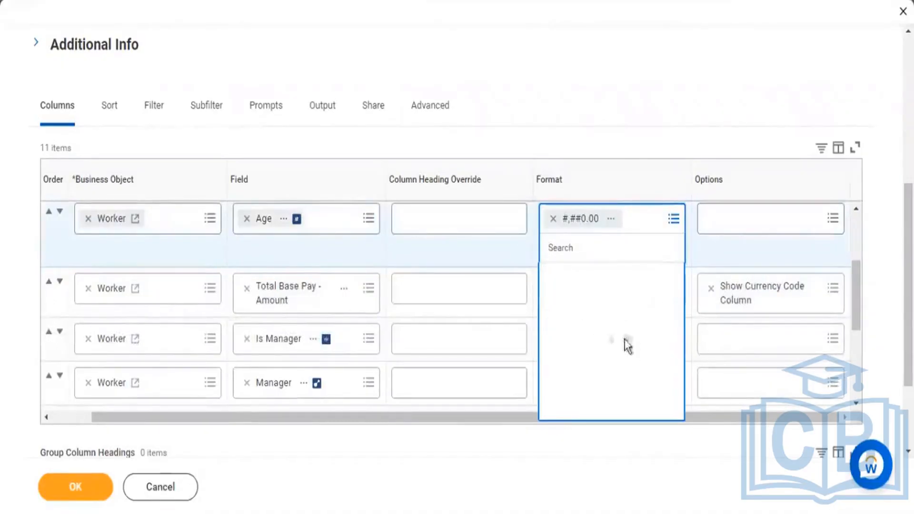
click(588, 336)
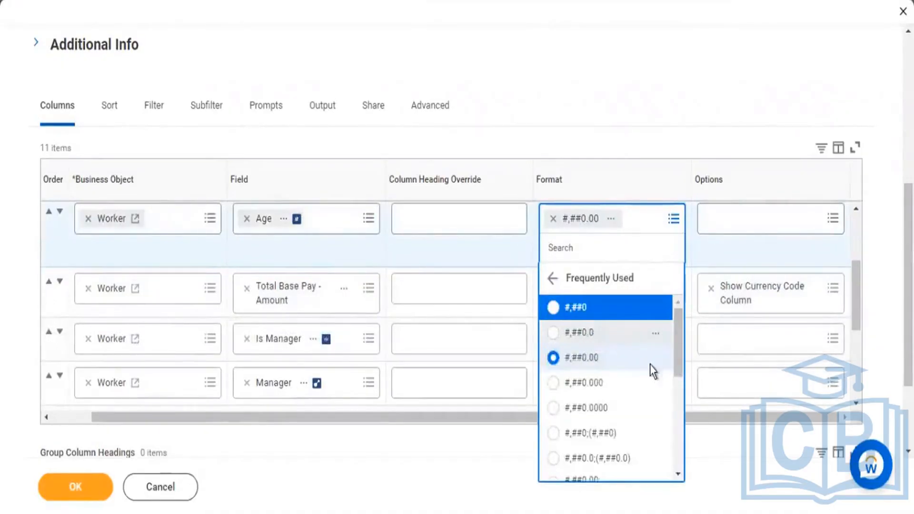
click(82, 485)
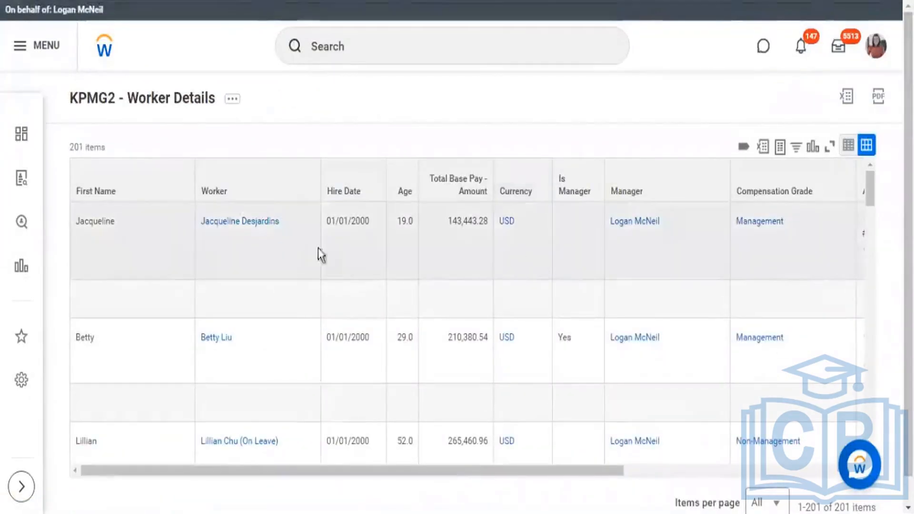
Step: Highlight the first worker's base pay and currency values, and examine the Total Base Pay - Amount and Currency columns down the report
double_click(479, 227)
drag(535, 224, 495, 222)
scroll(524, 339, down, 5)
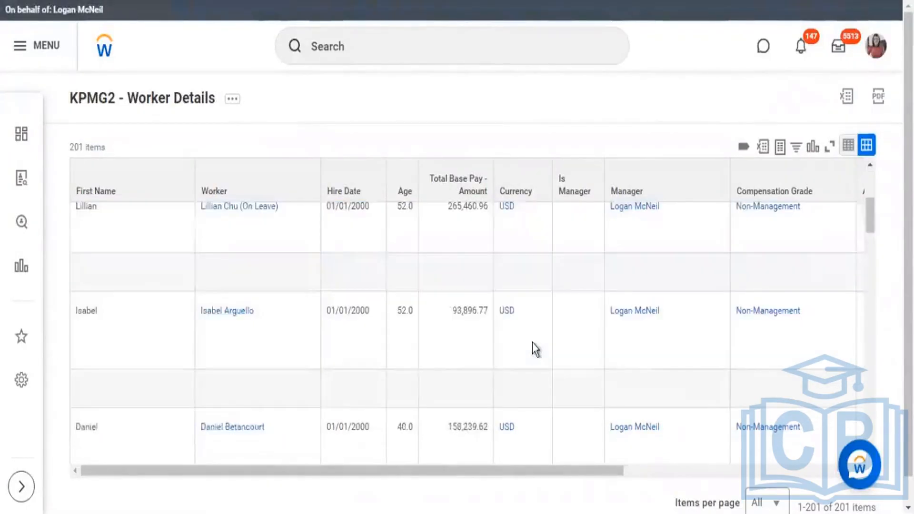
scroll(533, 343, down, 3)
scroll(531, 339, down, 5)
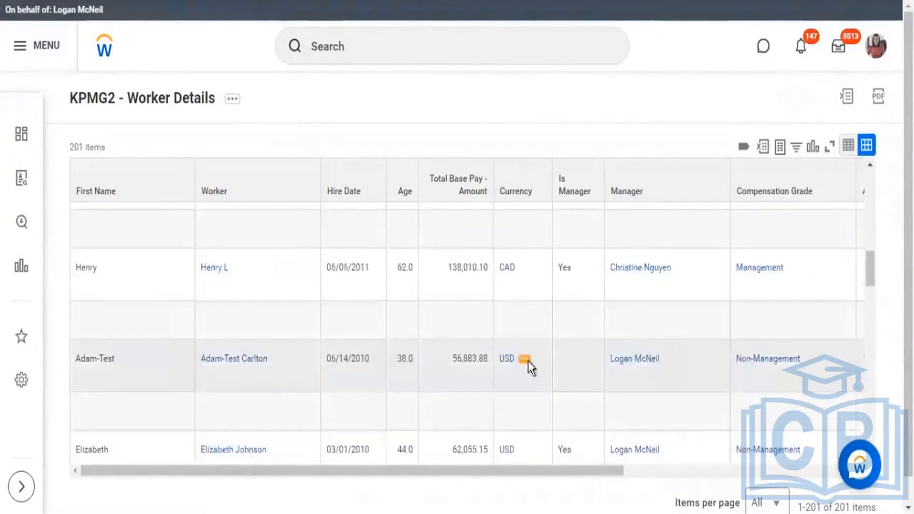
scroll(524, 371, down, 3)
scroll(522, 357, down, 5)
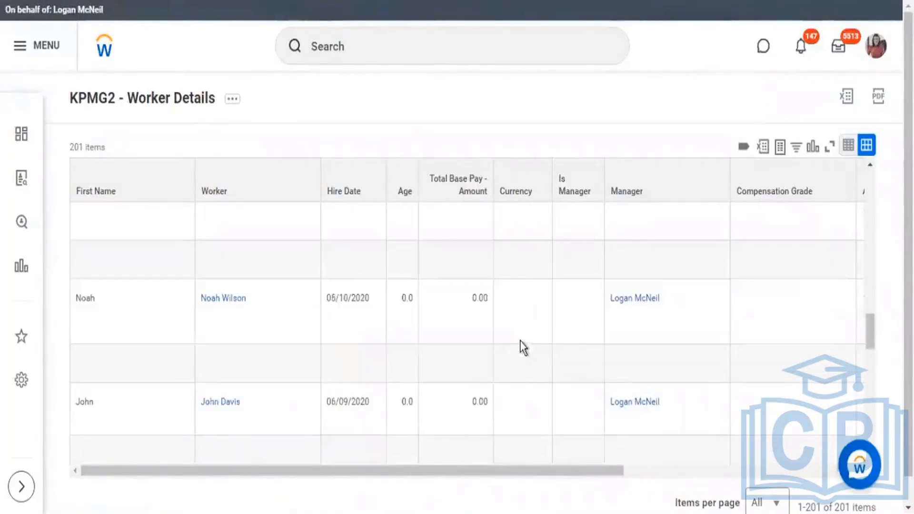
scroll(522, 321, down, 3)
scroll(528, 357, down, 5)
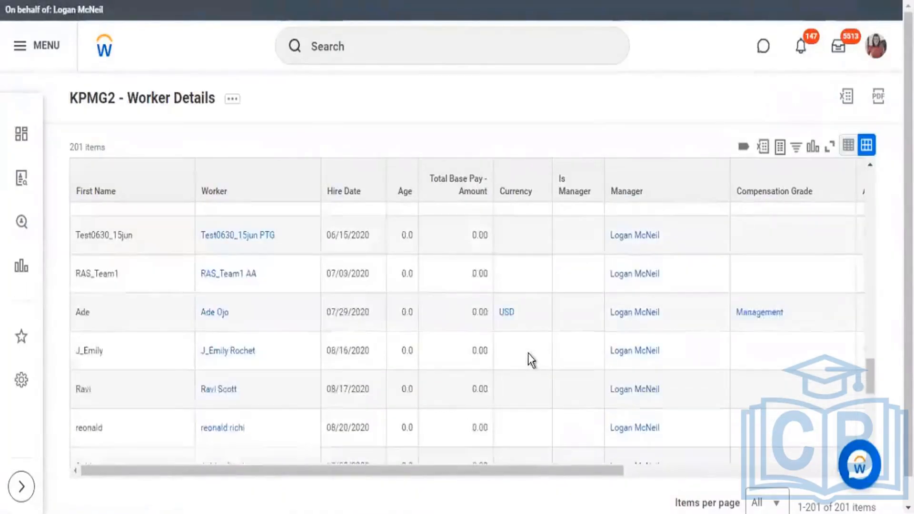
scroll(527, 359, down, 5)
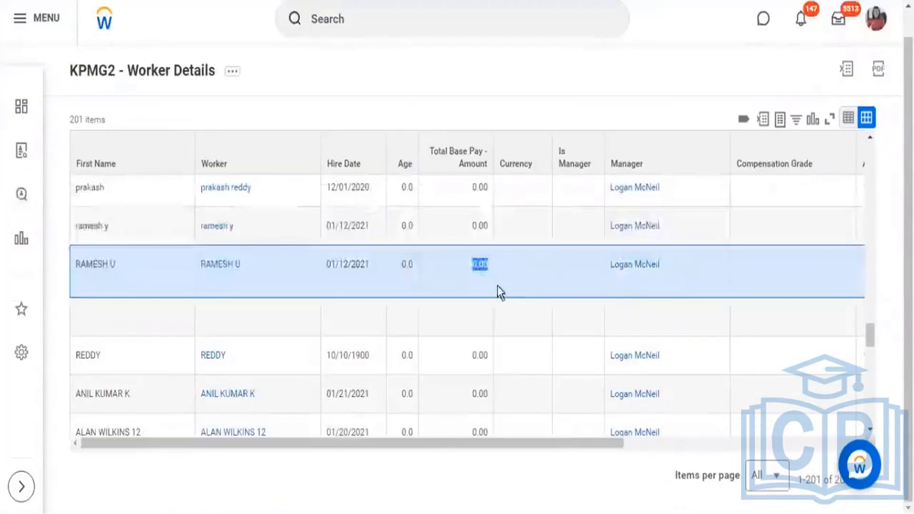
Step: Highlight the decimals of one row's Total Base Pay - Amount and Age values, and the Currency column heading
click(478, 267)
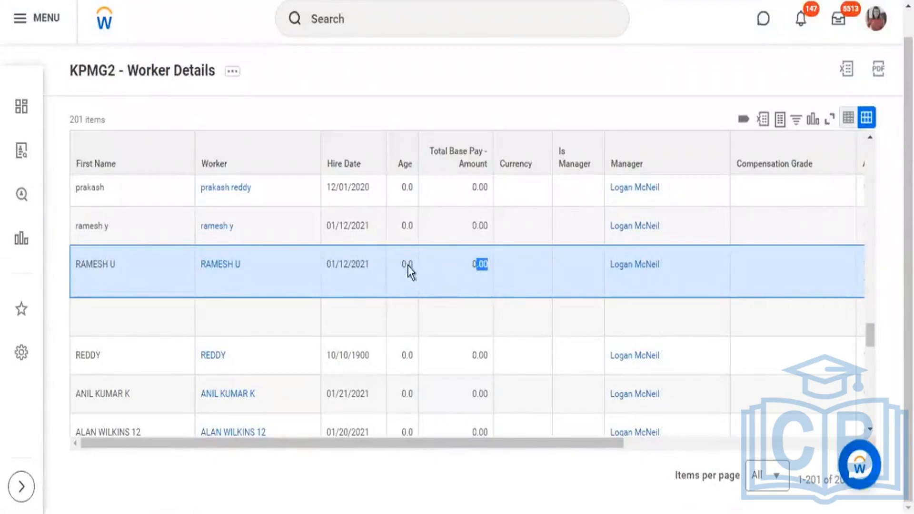
drag(413, 266, 403, 268)
scroll(484, 292, up, 10)
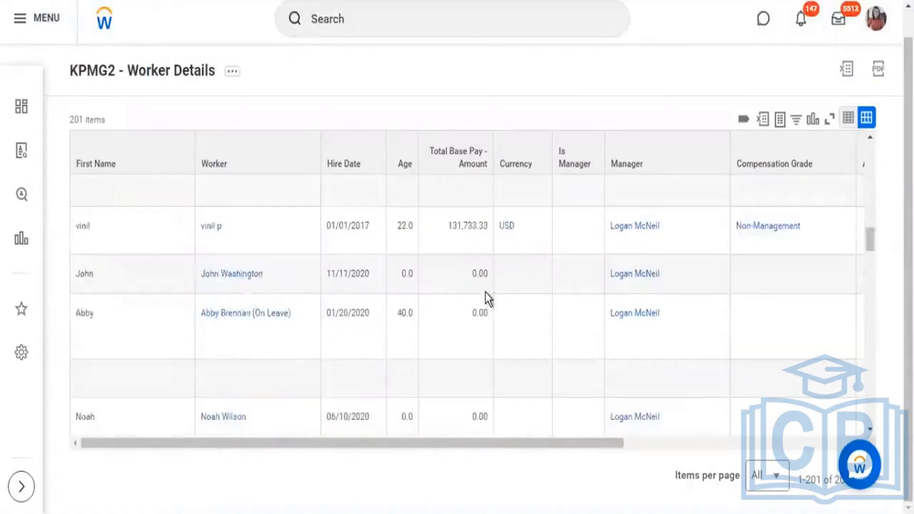
scroll(484, 293, up, 10)
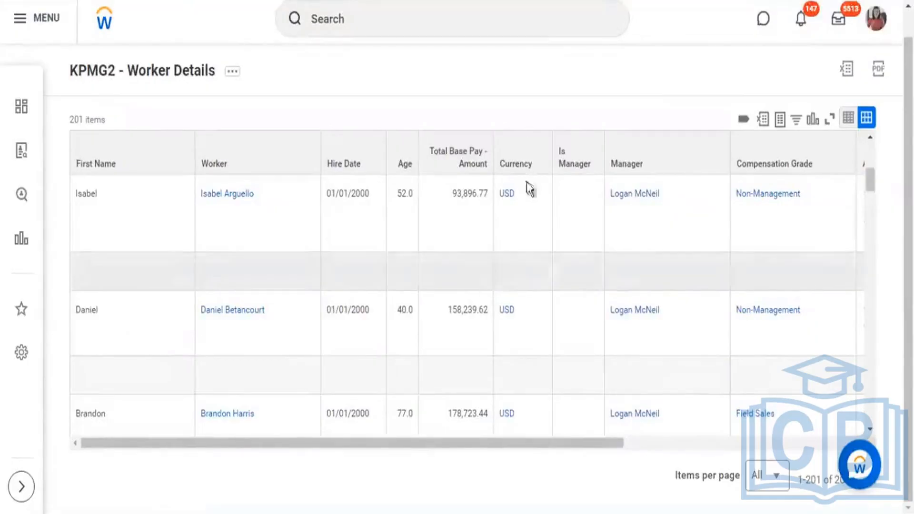
click(534, 166)
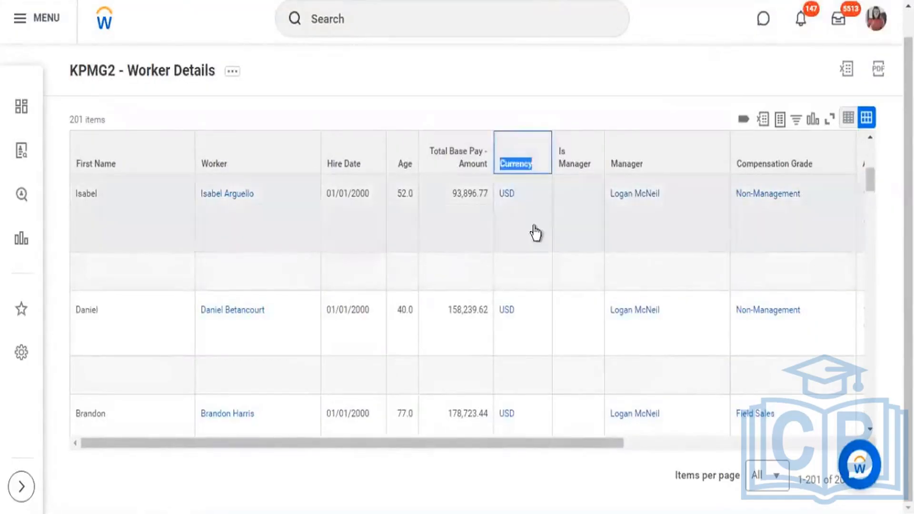
click(571, 84)
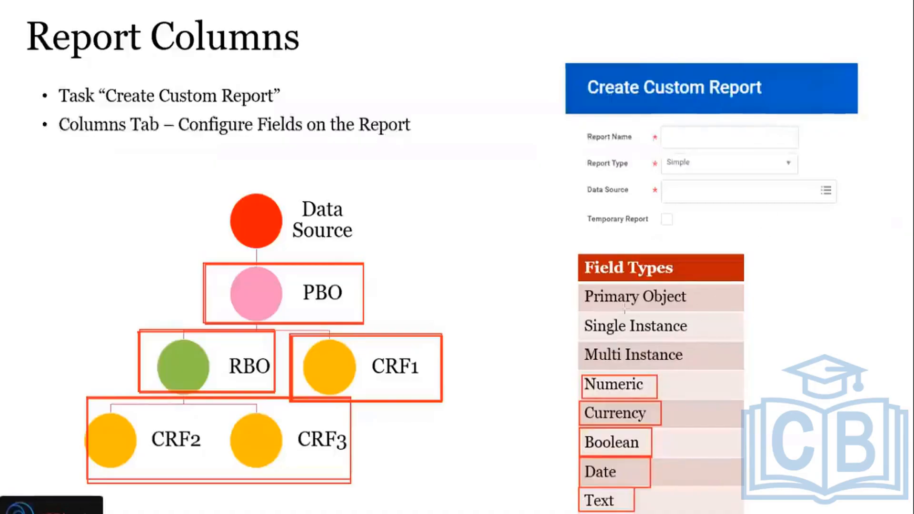
Step: Box Single Instance in the Field Types list on the Report Columns slide and highlight a Compensation Grade value in the Workday report
mouse_move(583, 285)
mouse_down()
mouse_move(667, 334)
mouse_move(696, 368)
mouse_move(635, 334)
mouse_move(594, 292)
mouse_up()
drag(579, 312, 700, 337)
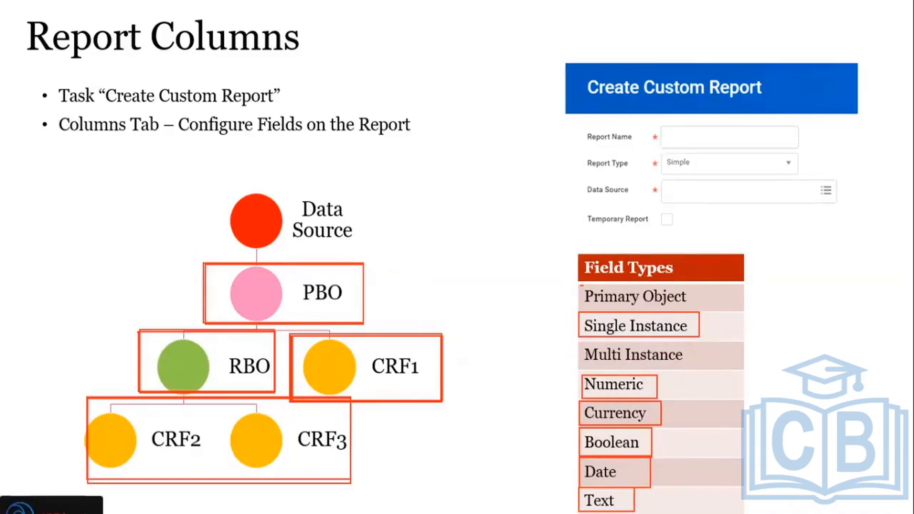
key(alt+Tab)
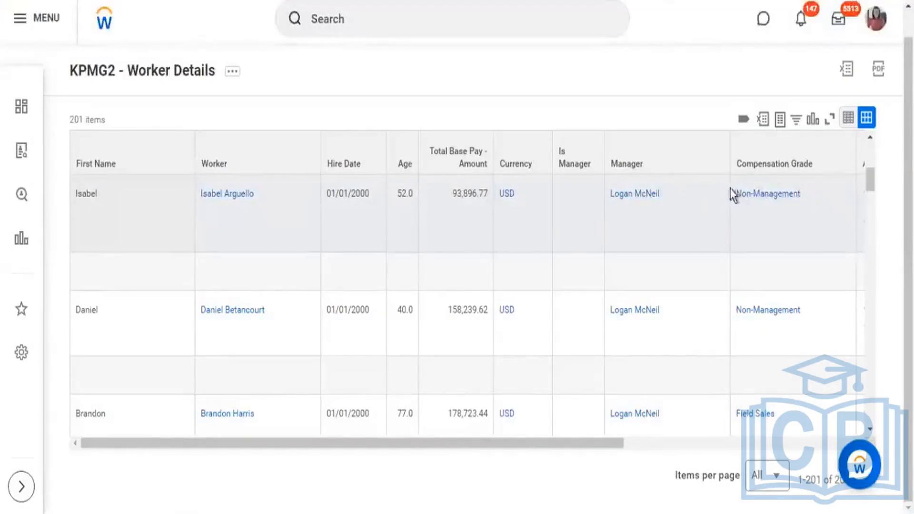
drag(722, 189, 737, 199)
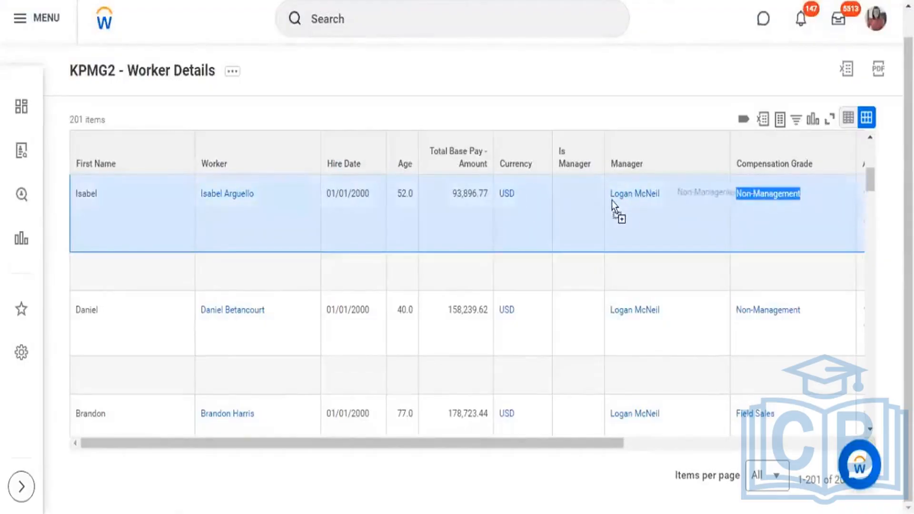
Step: Show the report's Addresses column, and box Multi Instance and Primary Object in the Field Types list on the Report Columns slide
click(663, 445)
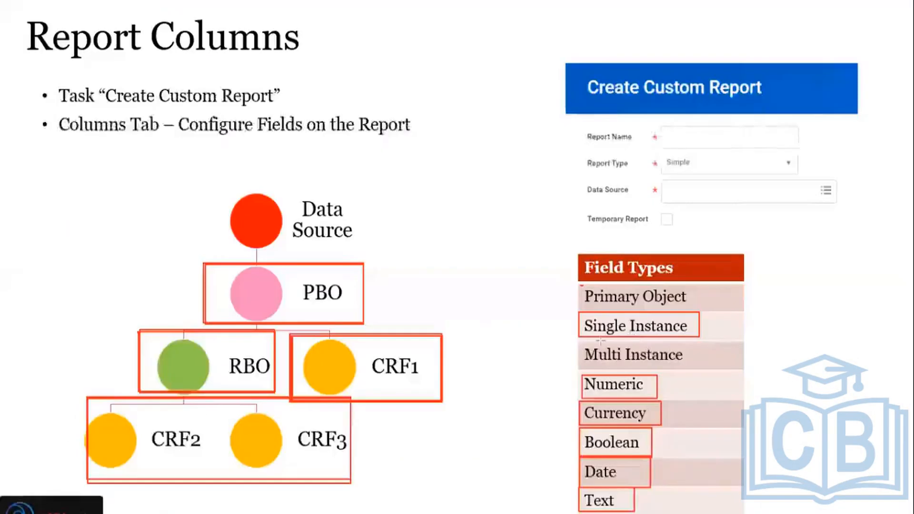
mouse_move(582, 340)
mouse_down()
mouse_move(628, 341)
mouse_move(698, 367)
mouse_up()
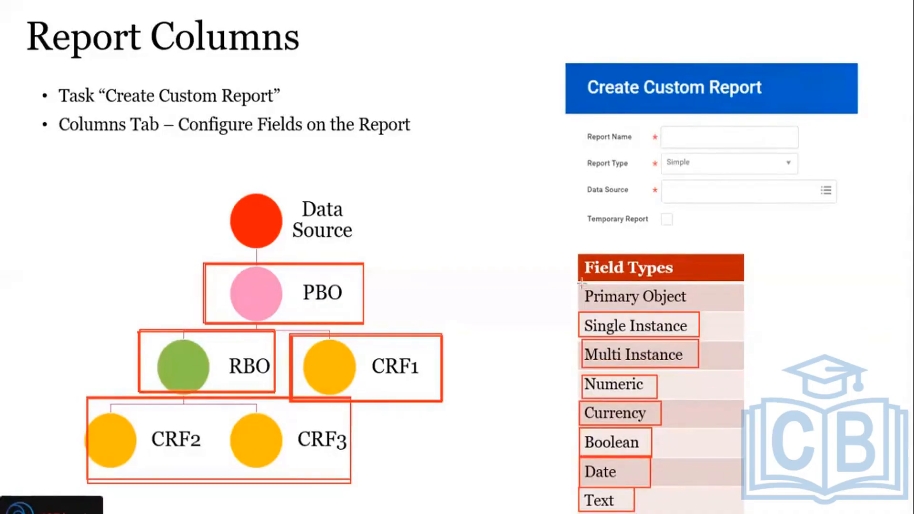
drag(582, 284, 704, 313)
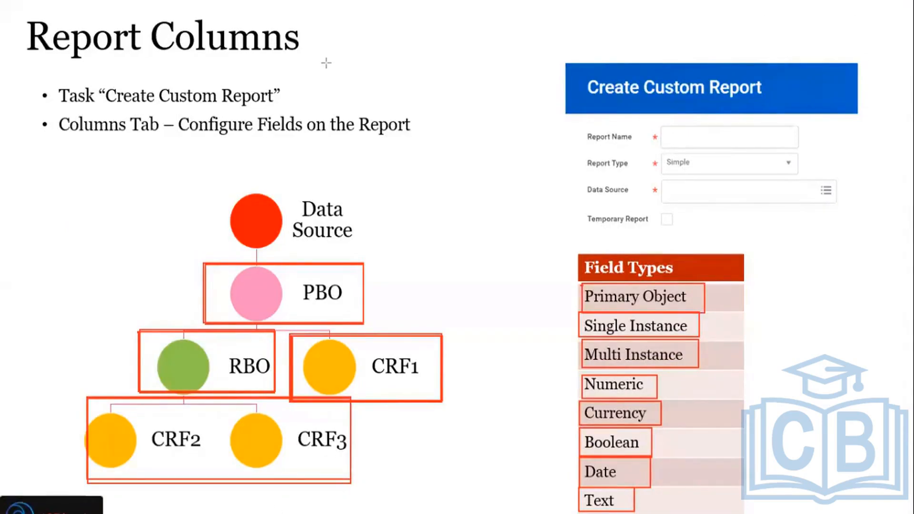
Step: Return to the Workday report and highlight the Worker column heading as the primary object example
key(alt+Tab)
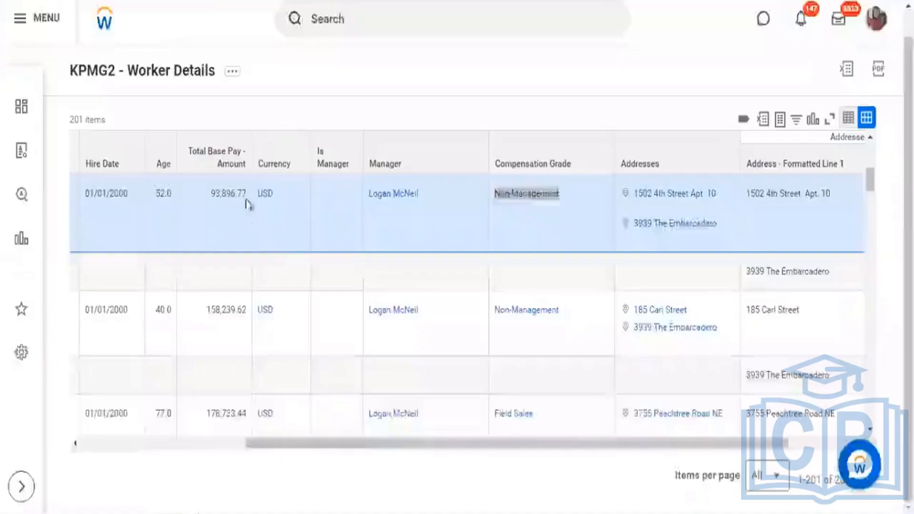
drag(312, 443, 122, 430)
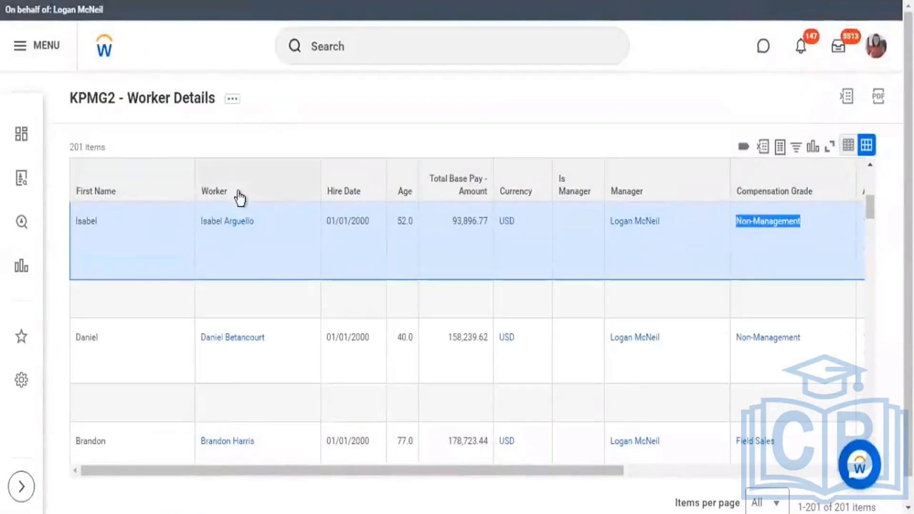
drag(238, 198, 212, 204)
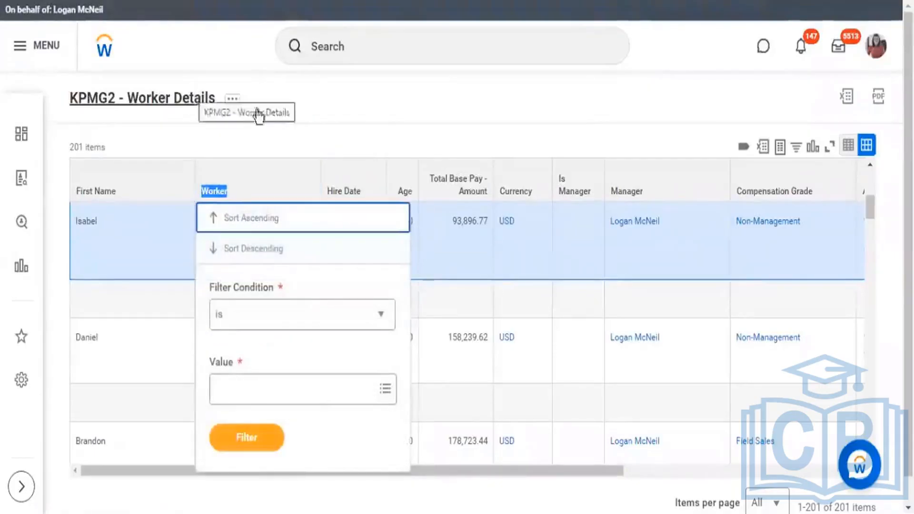
Step: Return to the KPMG2 - Worker Details report definition and highlight its Primary Business Object value and the Worker field in the columns grid
click(372, 105)
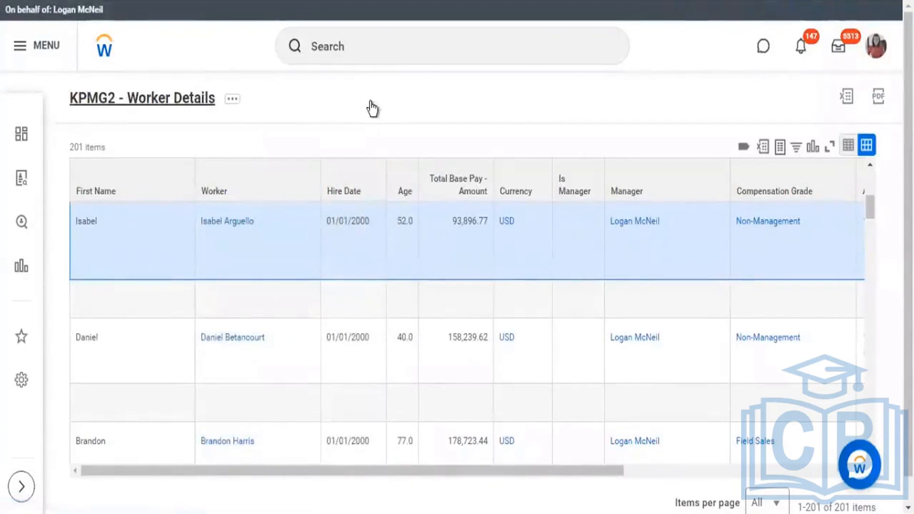
scroll(284, 272, down, 2)
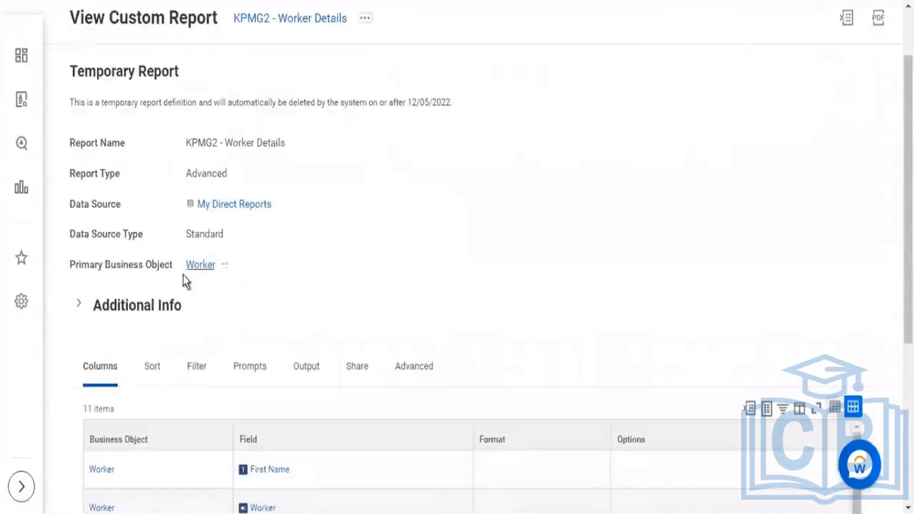
drag(180, 267, 252, 261)
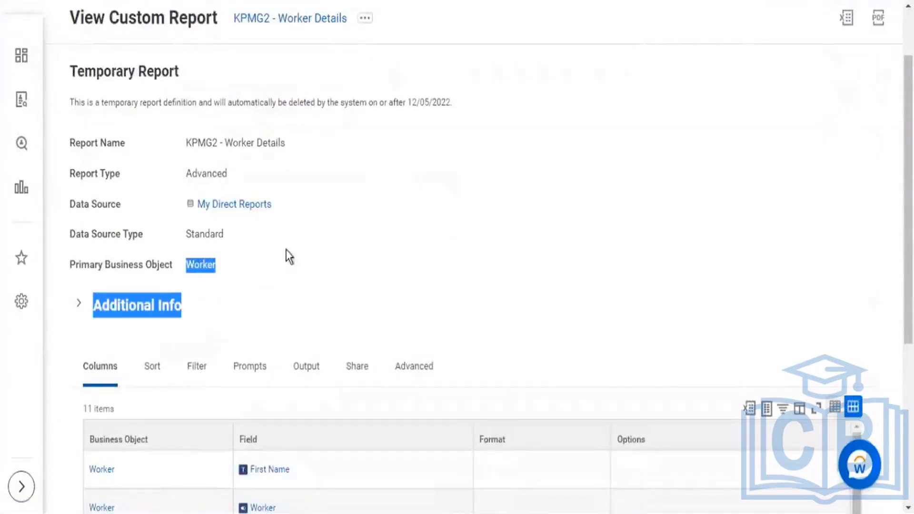
scroll(302, 330, down, 3)
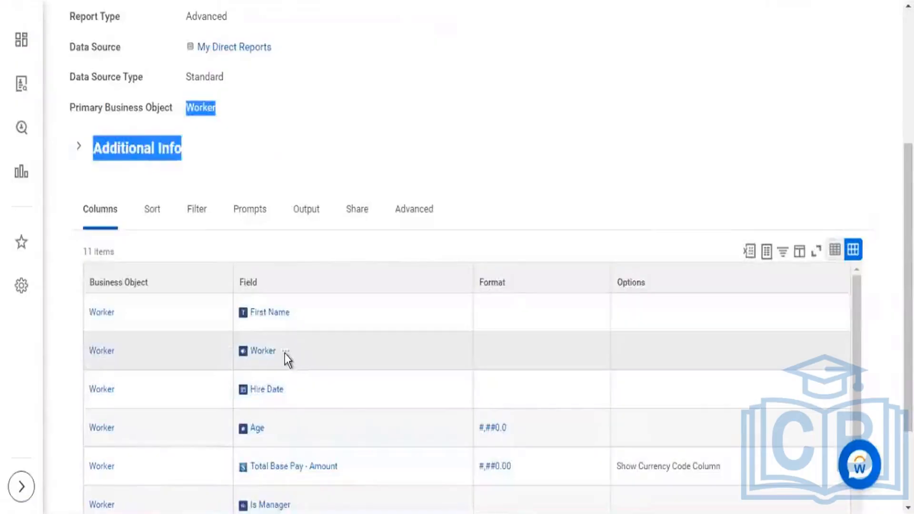
drag(276, 353, 250, 356)
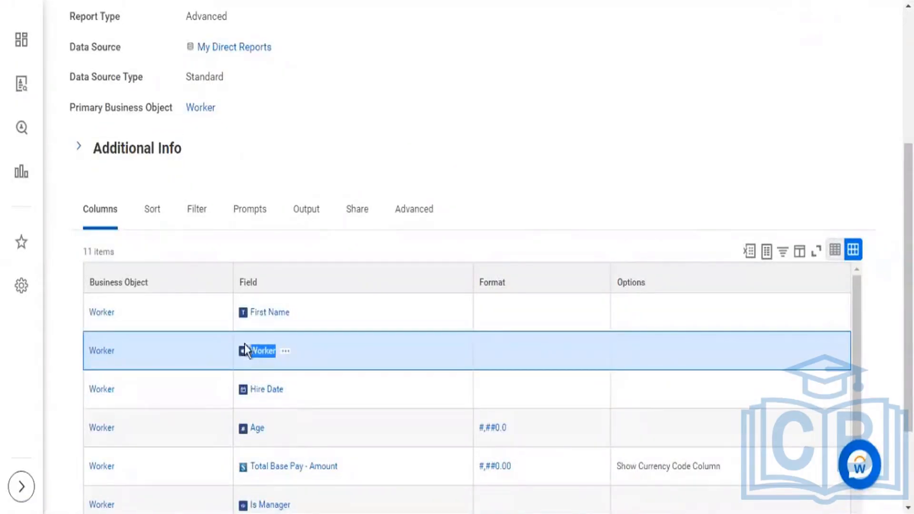
Step: Open the details of the Worker report field and highlight its name and its Business Object value
click(287, 351)
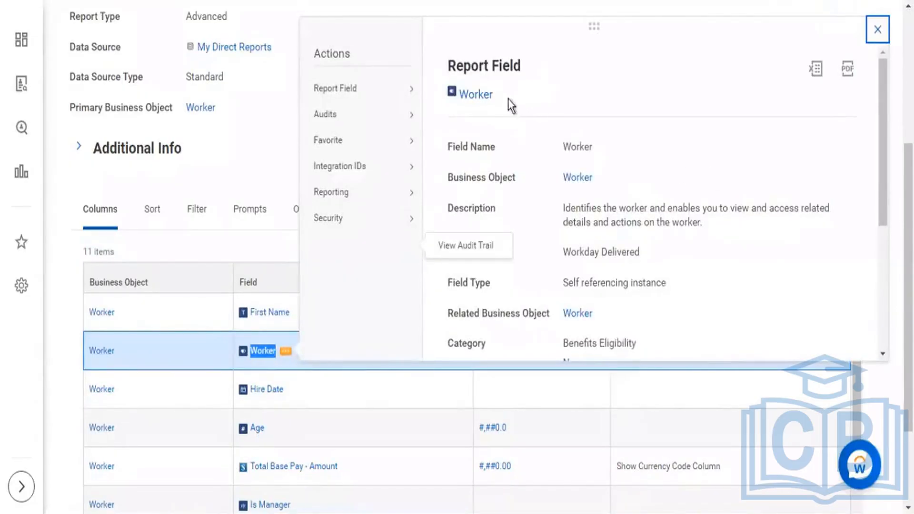
double_click(469, 95)
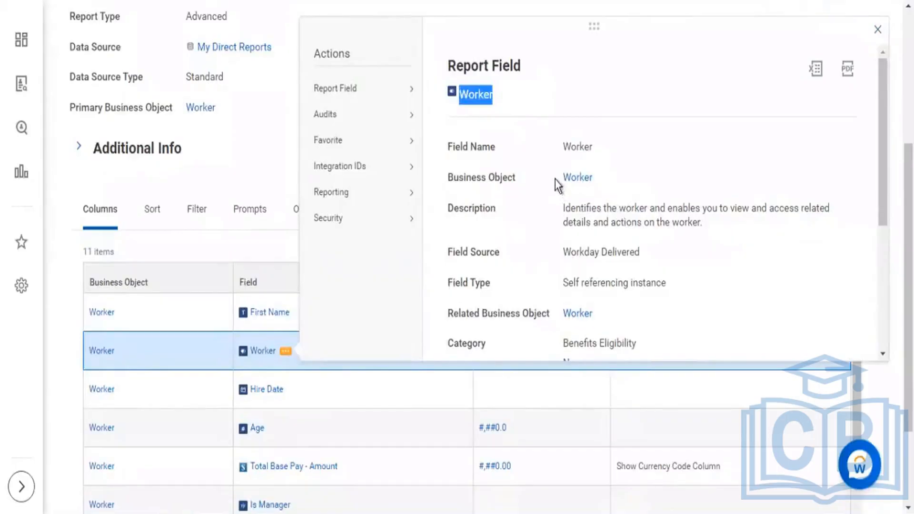
drag(555, 180, 593, 183)
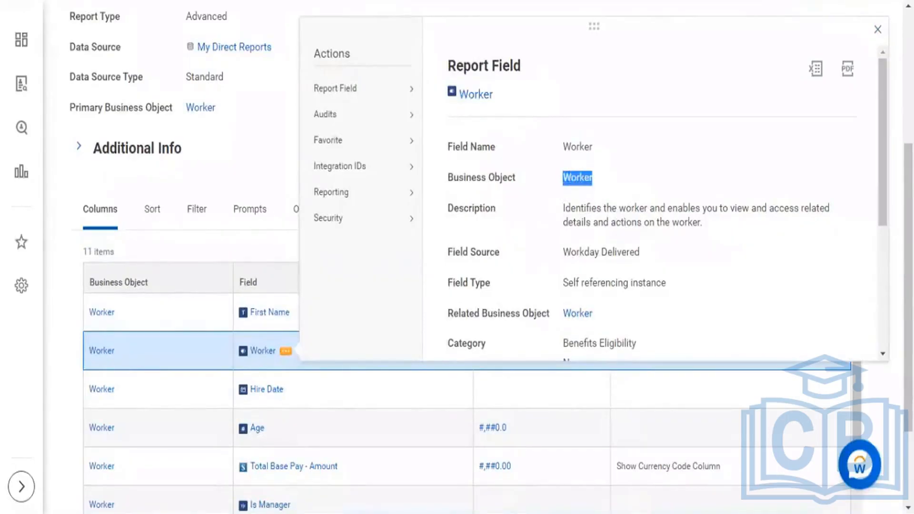
Step: Switch to the Excel workbook and draw annotation boxes around Emp1 and Emp2 in the Worker column
key(alt+Tab)
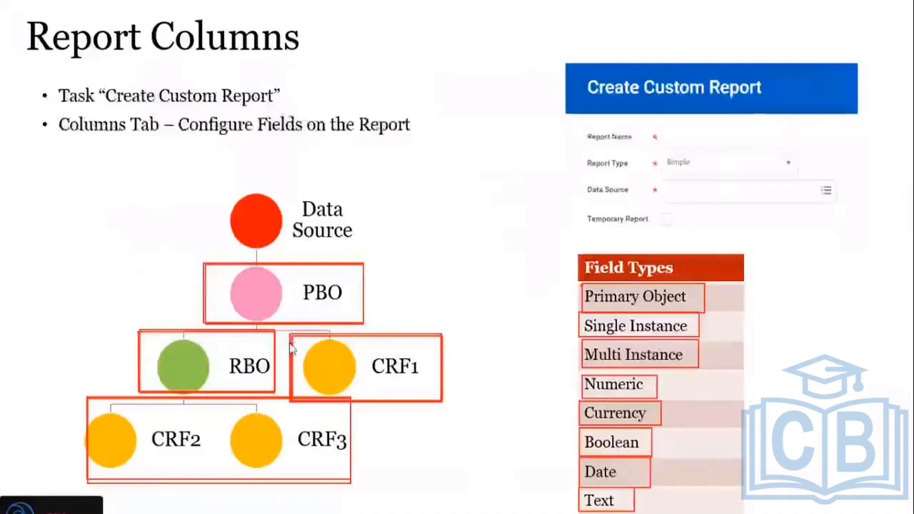
key(alt+Tab)
key(alt+Tab)
key(alt+Tab)
key(alt+Tab)
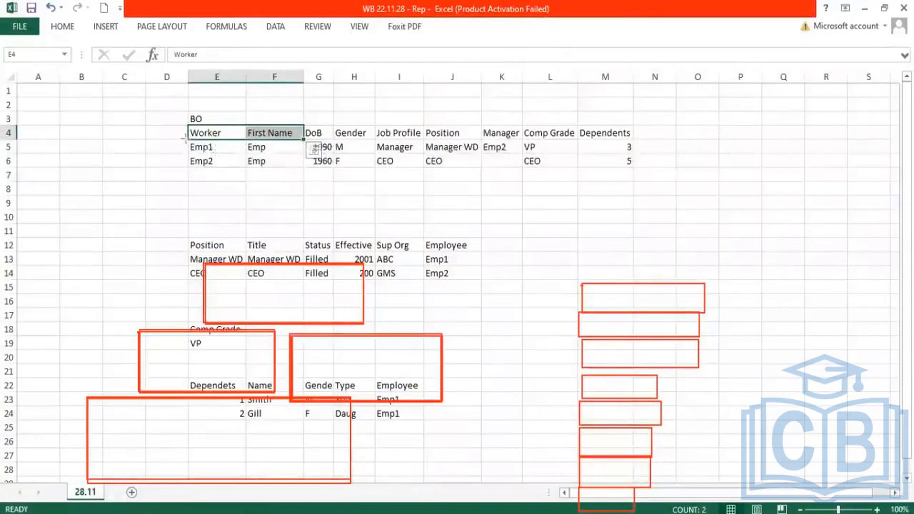
mouse_move(186, 138)
mouse_down()
mouse_move(248, 155)
mouse_move(631, 153)
mouse_move(244, 153)
mouse_up()
mouse_move(184, 155)
mouse_down()
mouse_move(253, 174)
mouse_move(246, 168)
mouse_up()
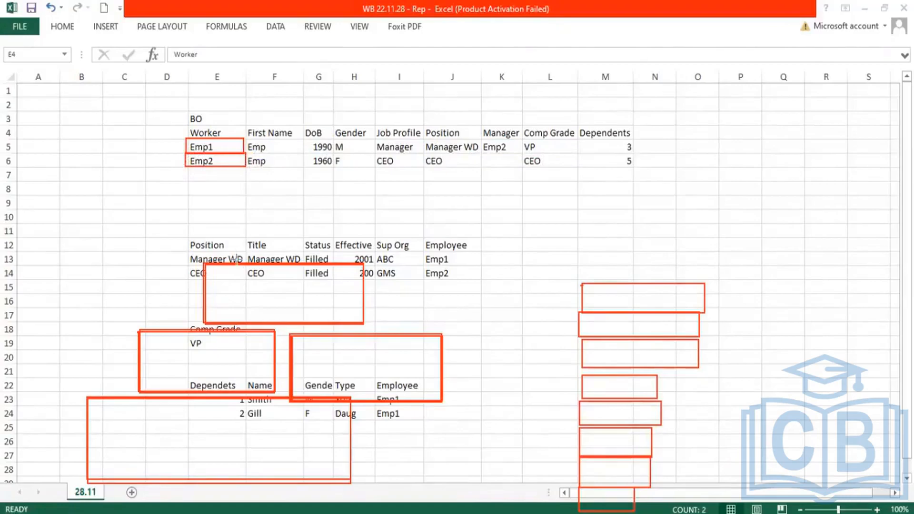
Step: Switch back to the Workday report definition and run the KPMG2 - Worker Details custom report
key(alt+Tab)
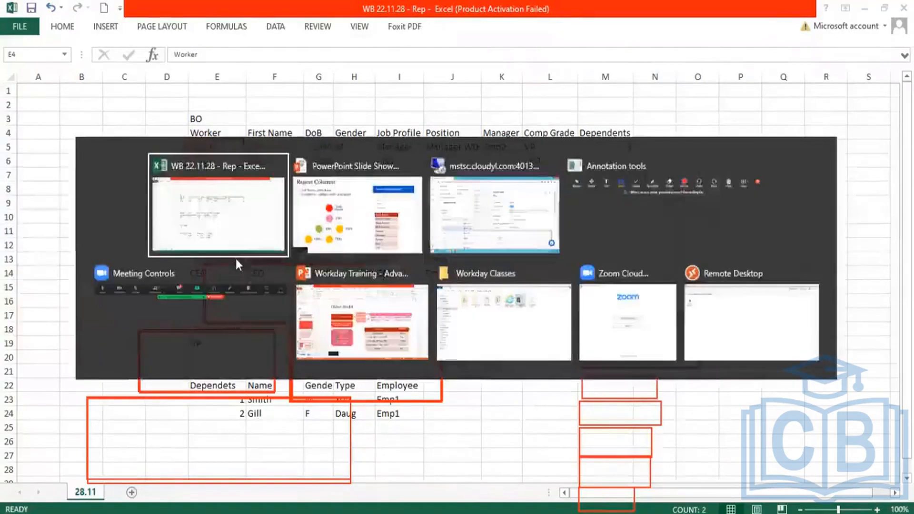
key(Tab)
key(Tab)
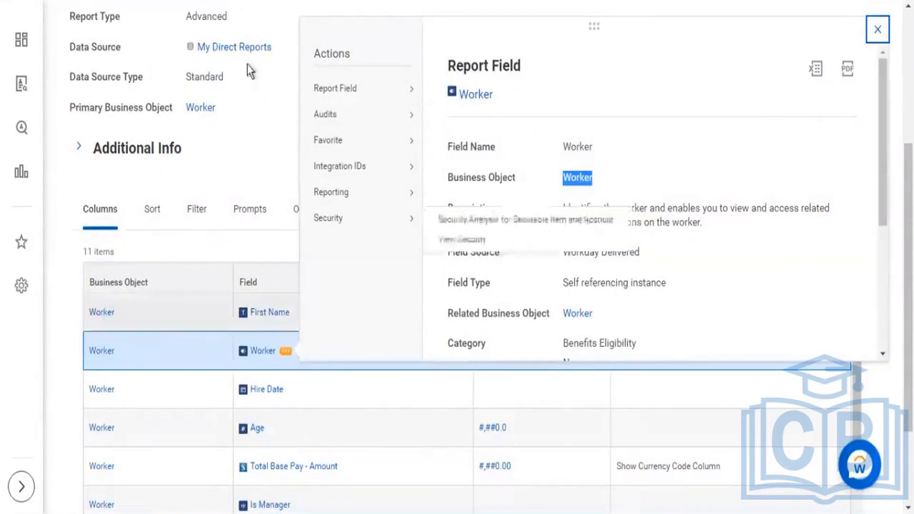
scroll(253, 127, up, 5)
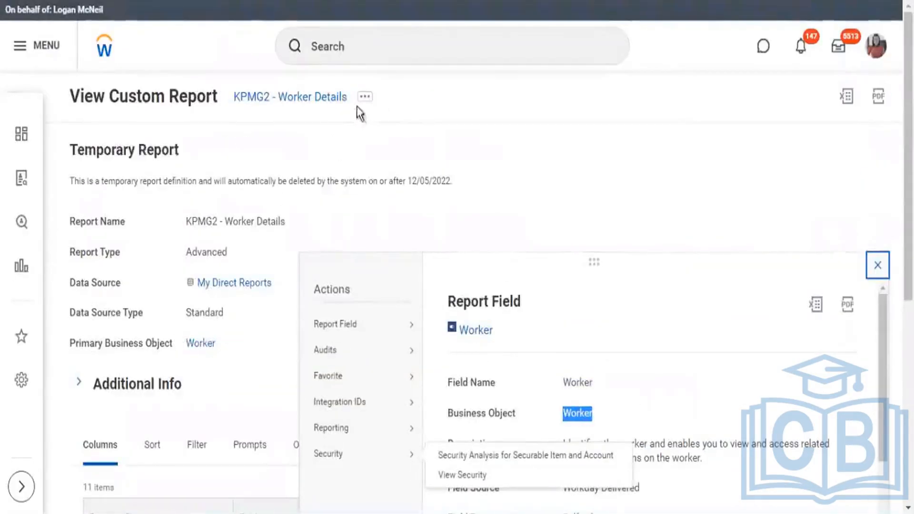
click(364, 97)
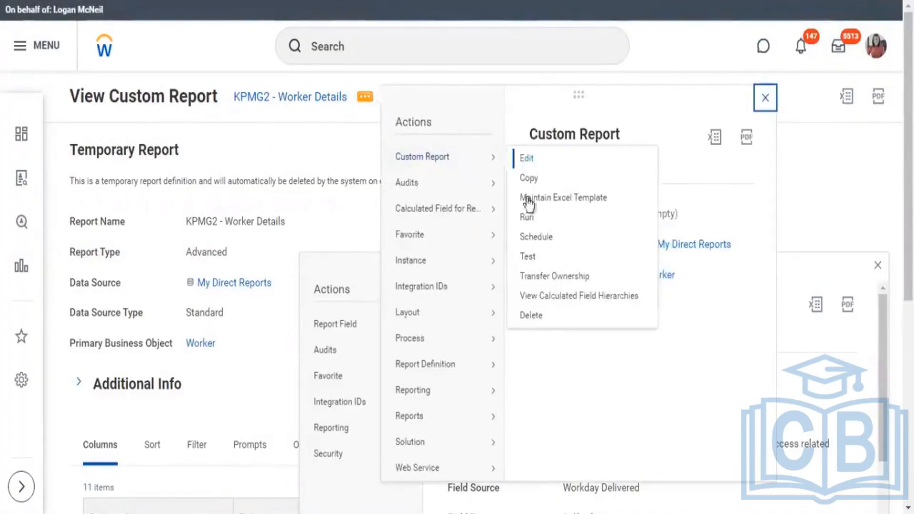
click(530, 218)
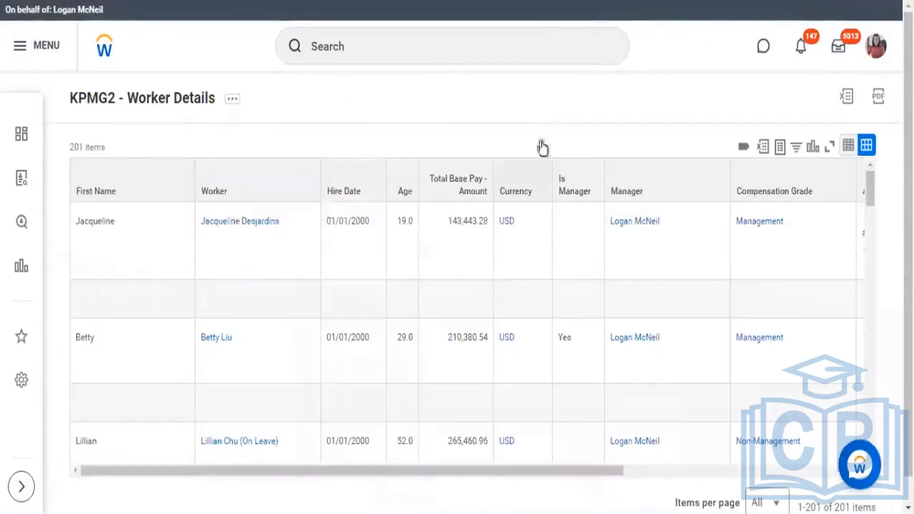
Step: Filter the Address business object's fields to Field Name is Address and highlight part of that field's Field Type value
scroll(541, 147, down, 2)
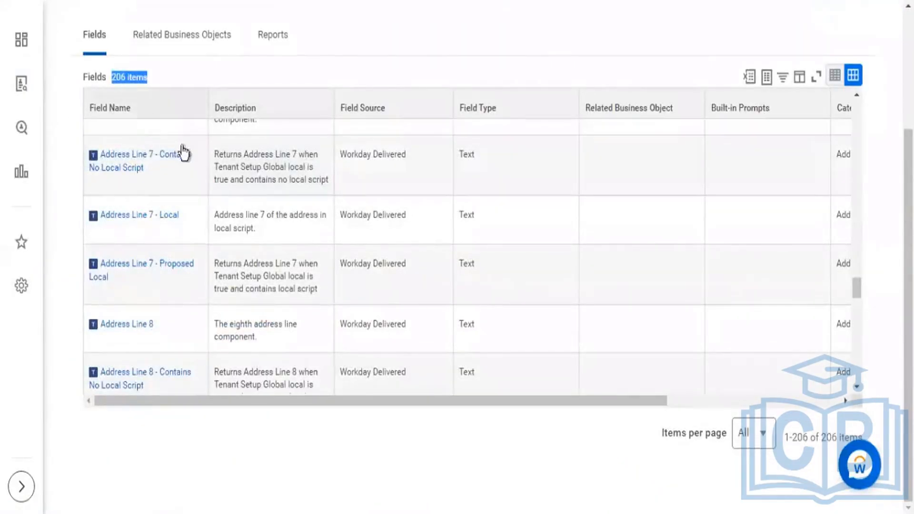
click(170, 327)
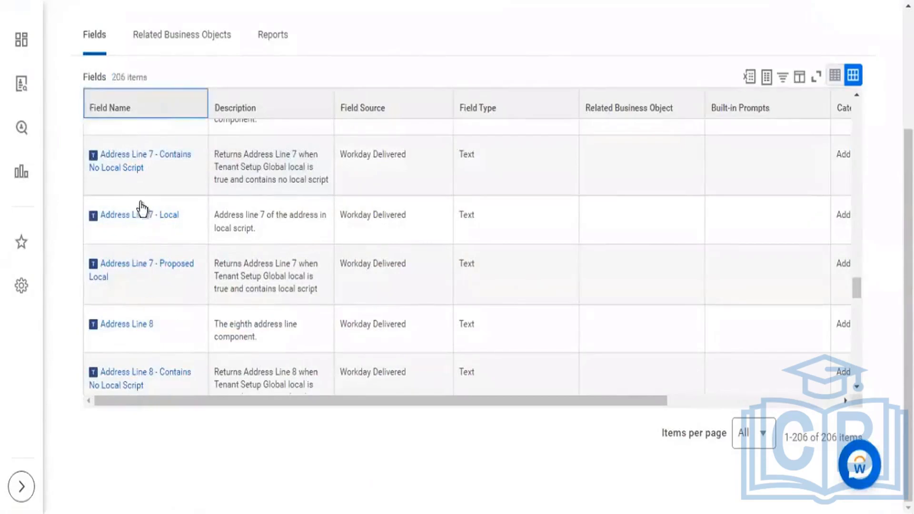
click(139, 109)
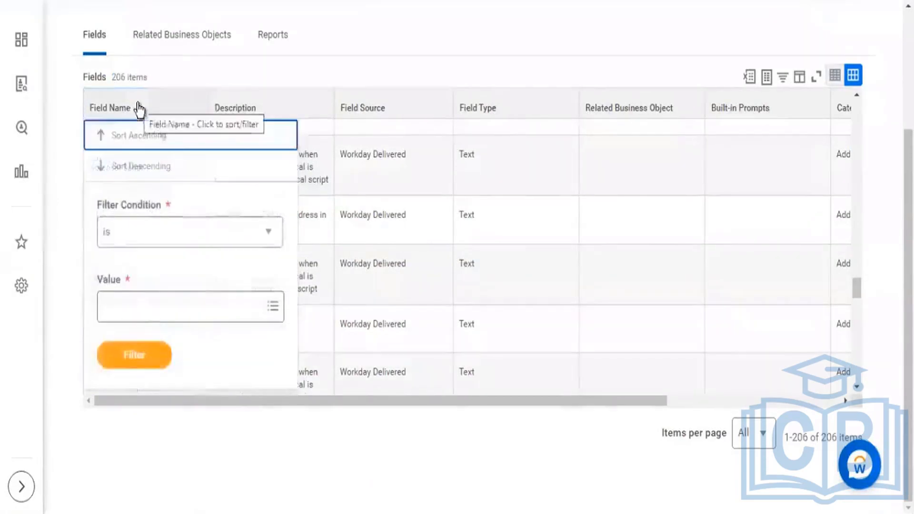
click(139, 306)
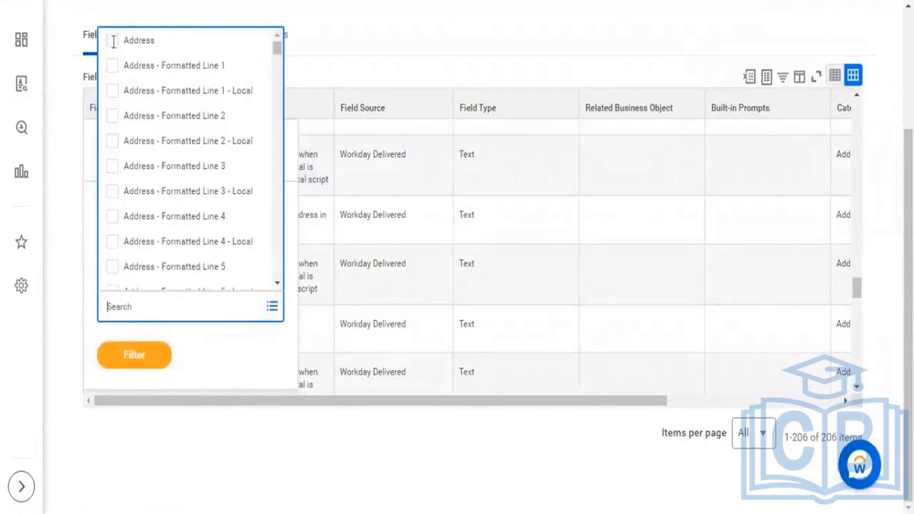
click(132, 45)
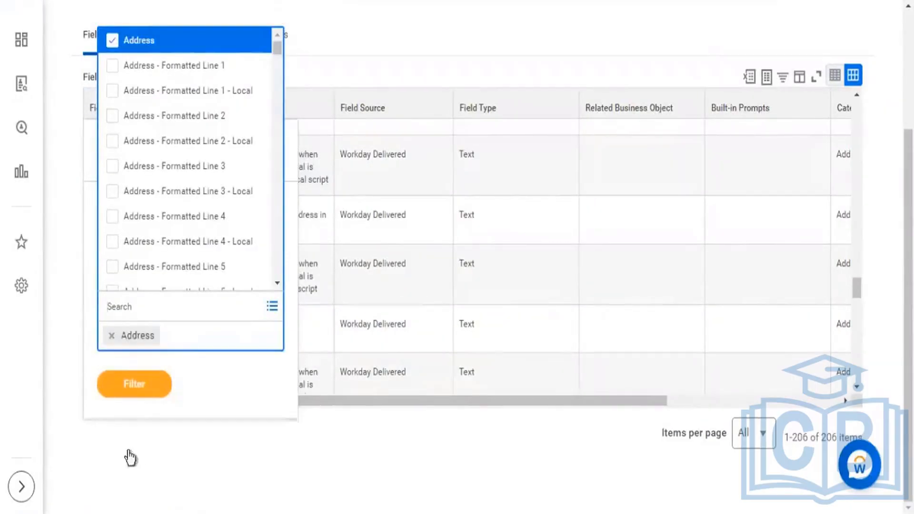
click(138, 387)
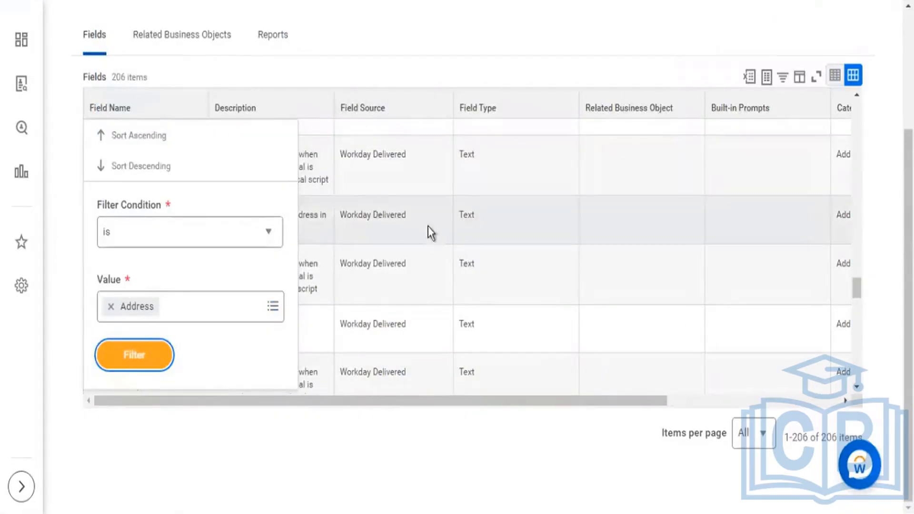
click(149, 365)
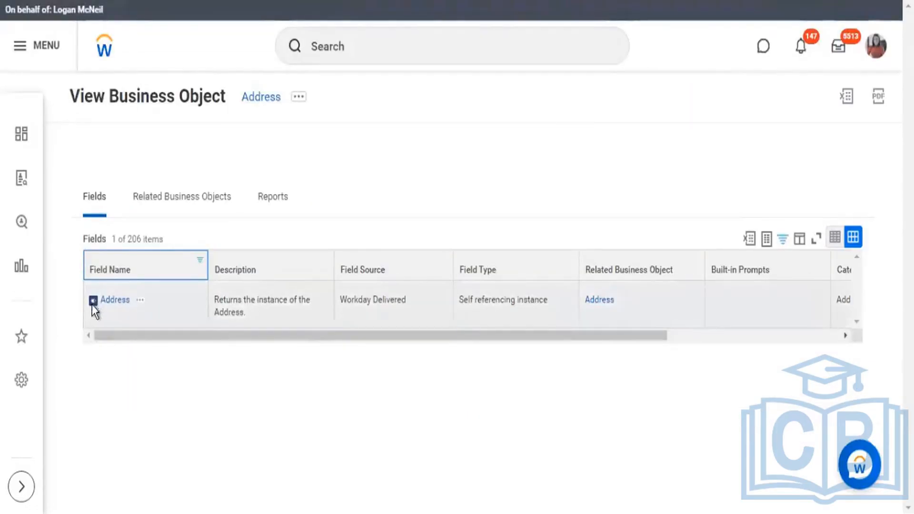
drag(478, 301, 516, 306)
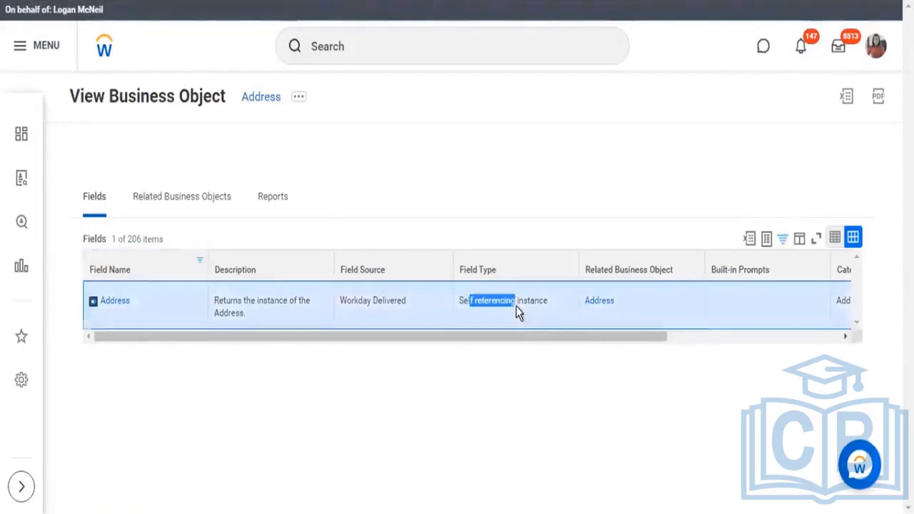
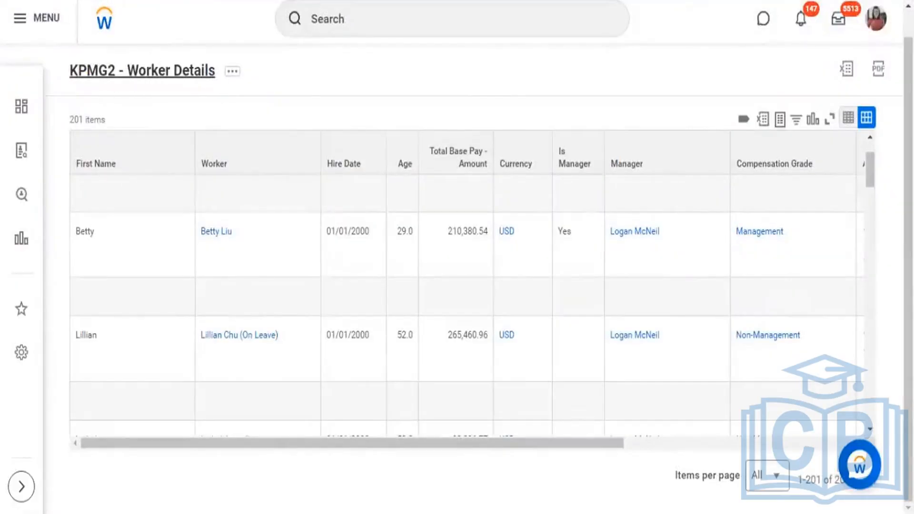
Step: Switch to the Report Columns slide in PowerPoint, box the listed field types in groups, and clear all the drawn annotations
key(alt+Tab)
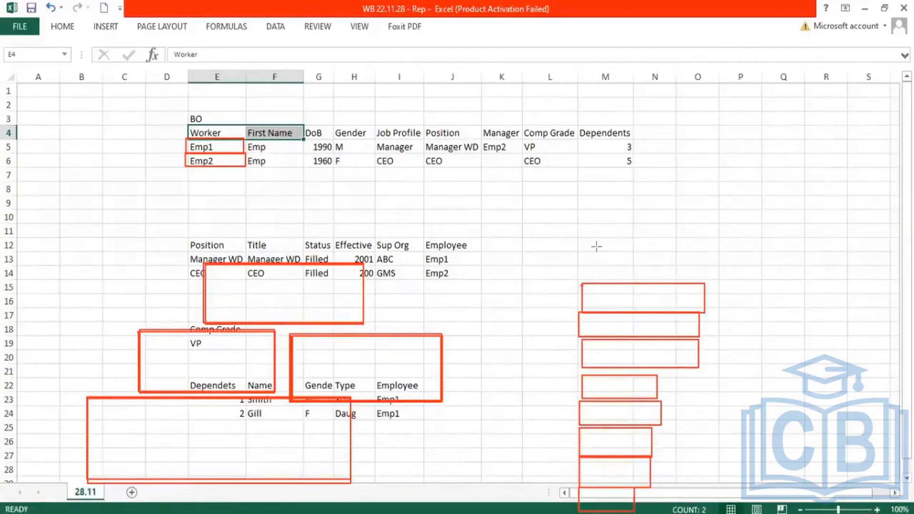
key(alt+Tab)
key(Tab)
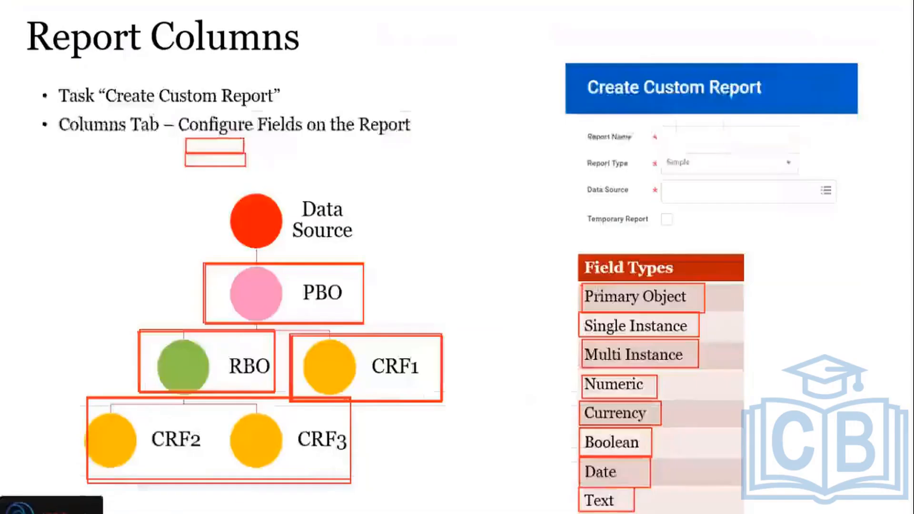
drag(583, 285, 696, 313)
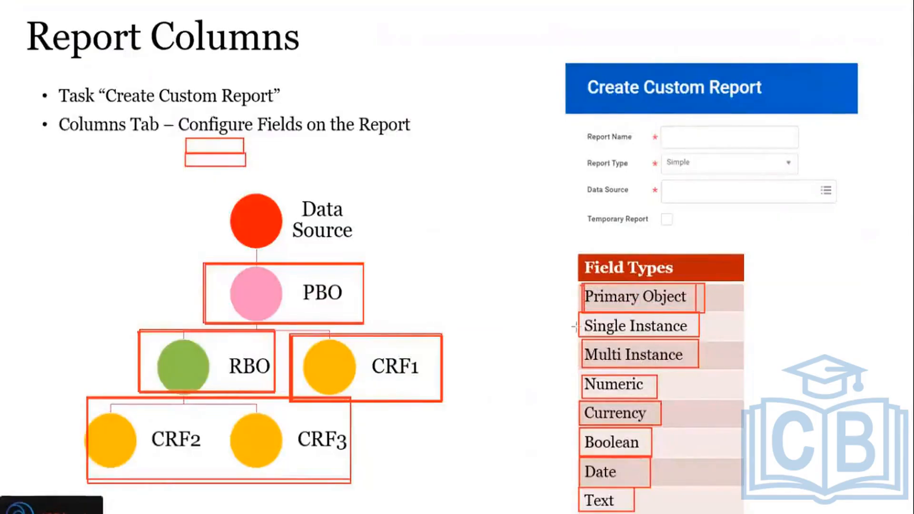
drag(582, 313, 703, 372)
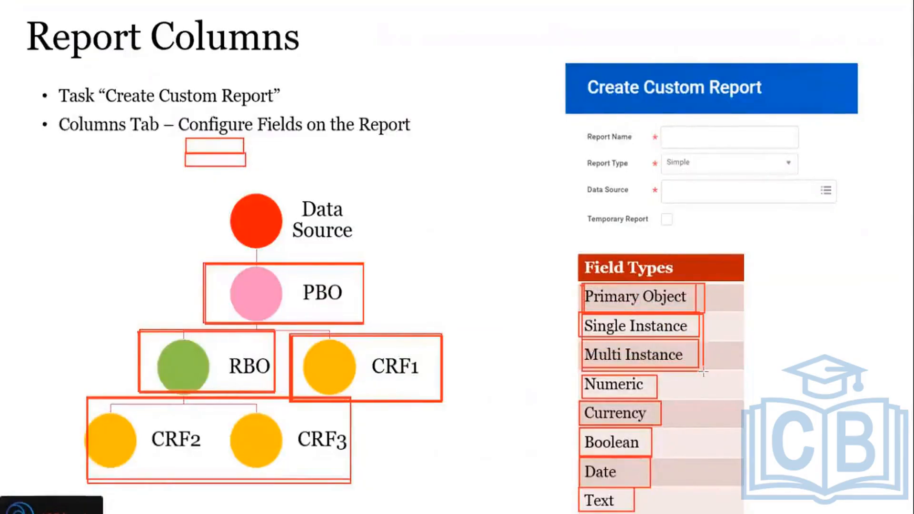
mouse_move(576, 374)
mouse_down()
mouse_move(691, 455)
mouse_move(717, 512)
mouse_up()
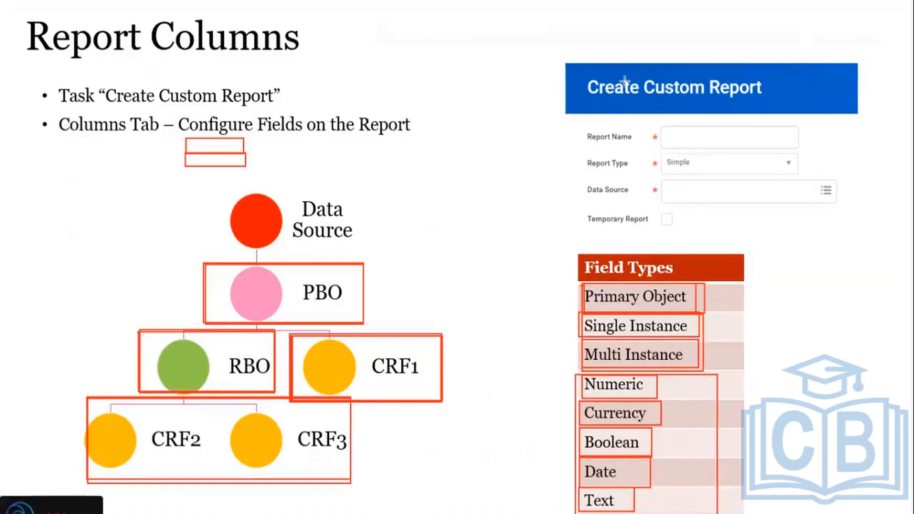
key(e)
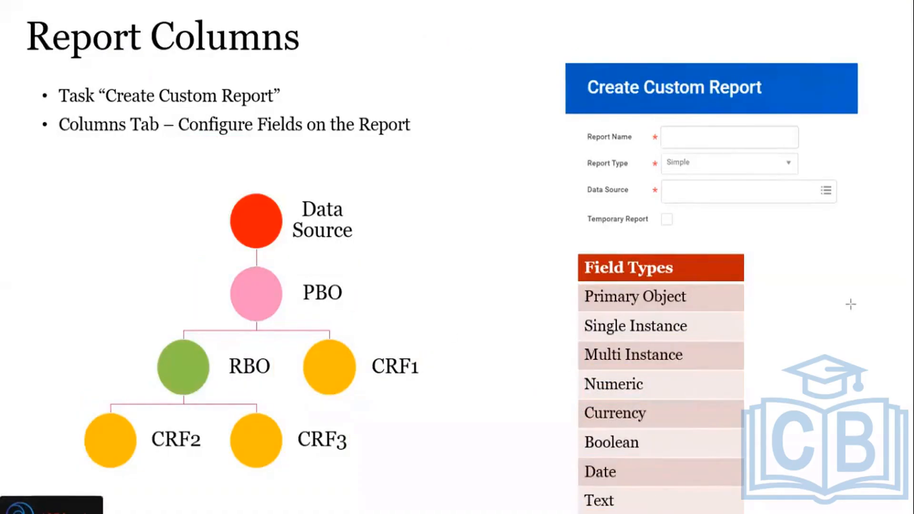
Step: Switch to Workday, review the columns of the KPMG2 - Worker Details custom report, and open the report for editing
key(alt+Tab)
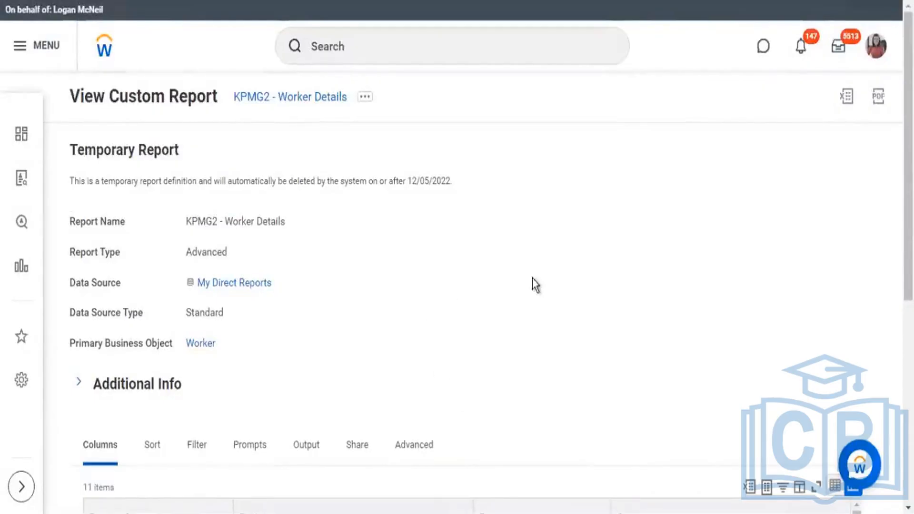
scroll(533, 279, down, 5)
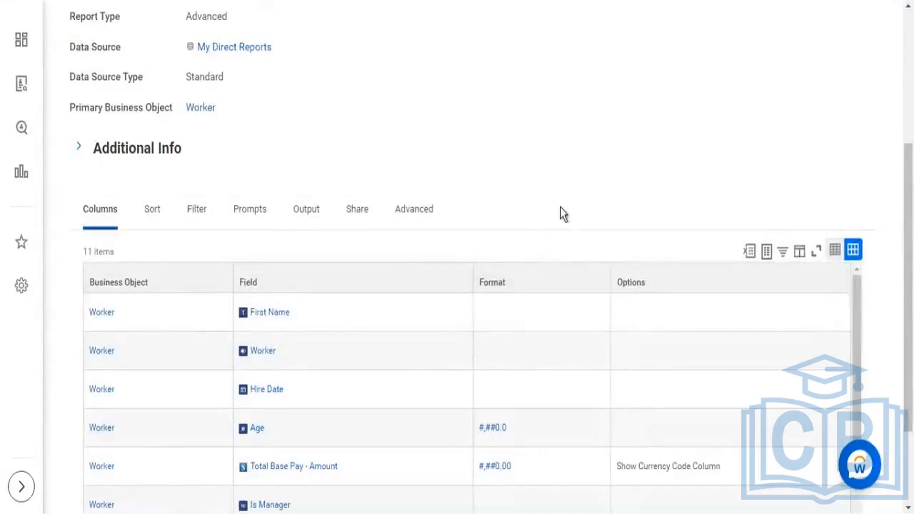
scroll(558, 213, down, 4)
scroll(392, 357, down, 2)
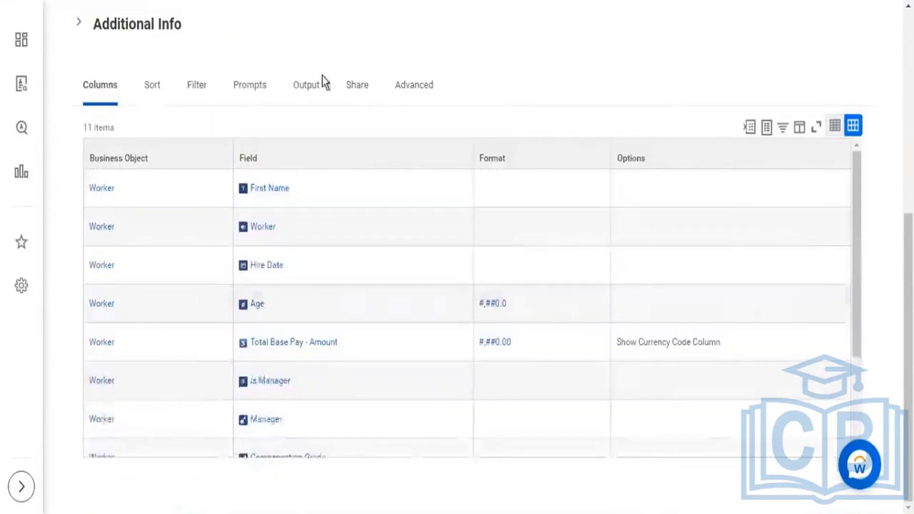
scroll(333, 96, up, 7)
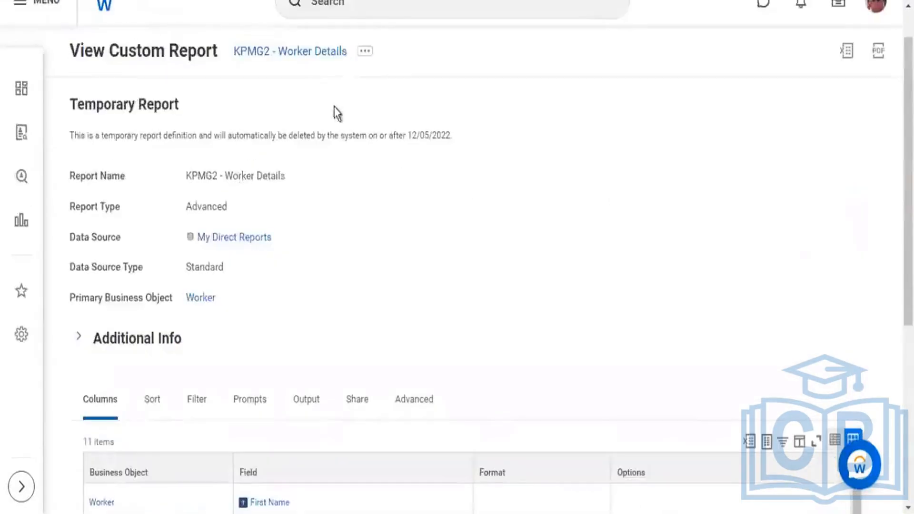
click(368, 54)
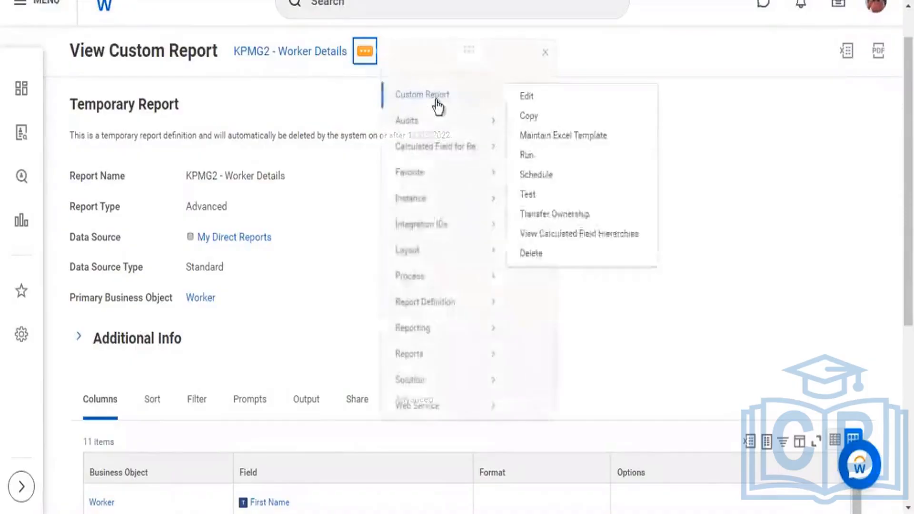
click(521, 97)
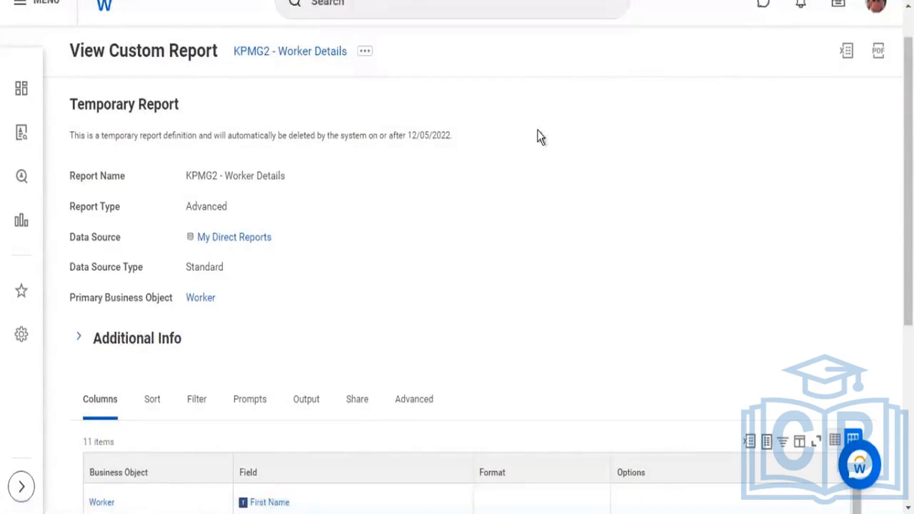
Step: Replace the report's data source with All Active and Terminated Workers
scroll(143, 161, down, 4)
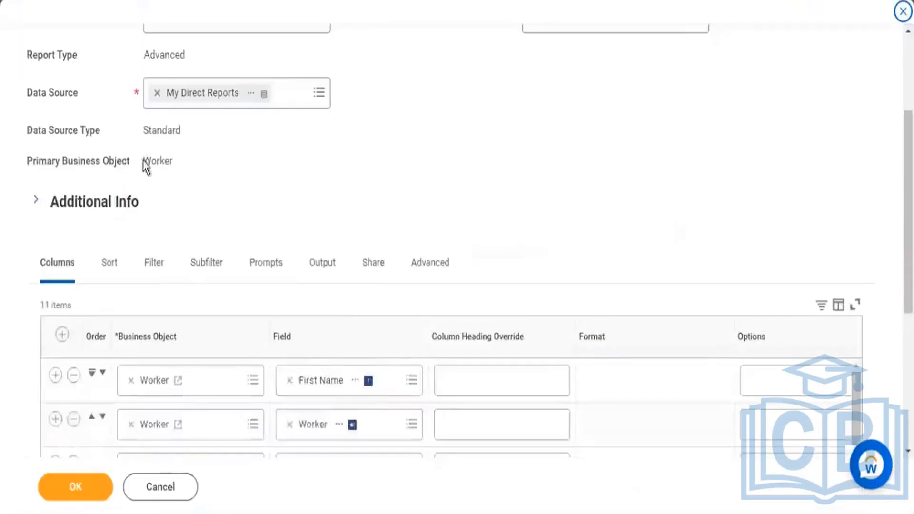
click(157, 95)
click(319, 93)
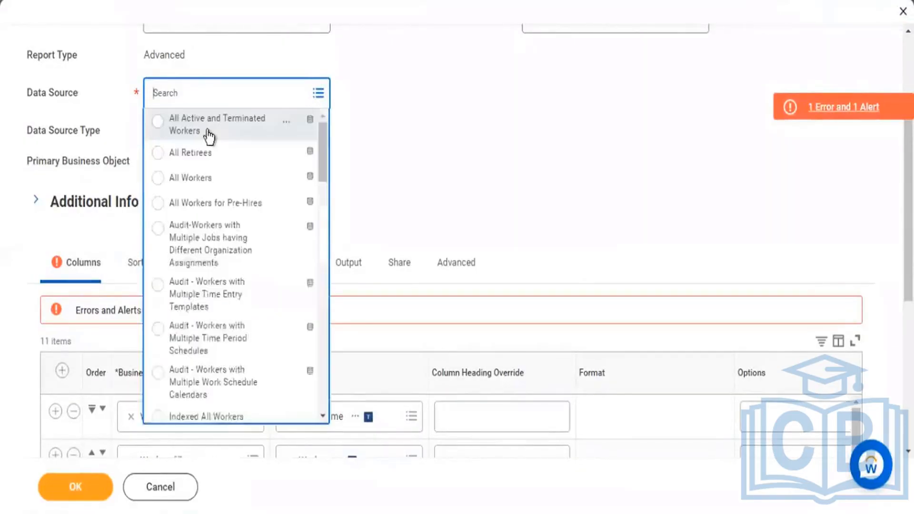
click(214, 129)
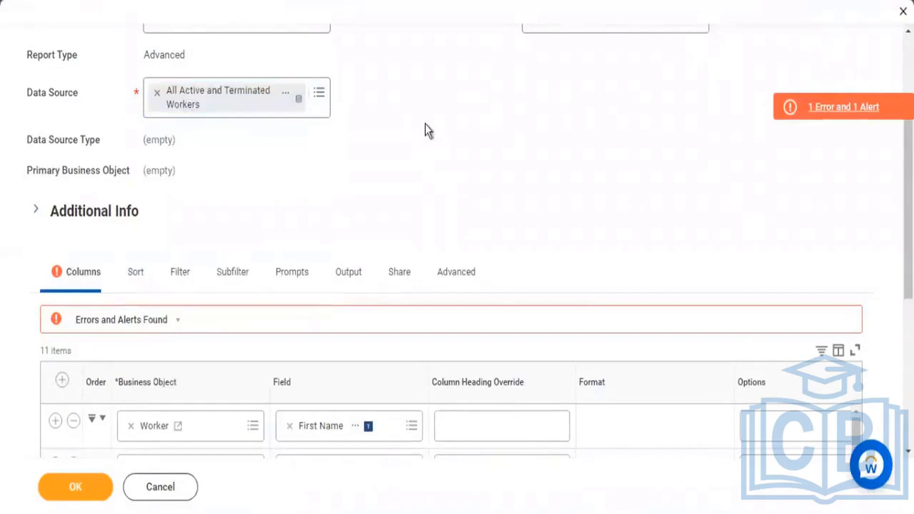
Step: Remove the First Name column and clear all options from the Total Base Pay - Amount and Age columns
scroll(490, 179, down, 5)
click(75, 186)
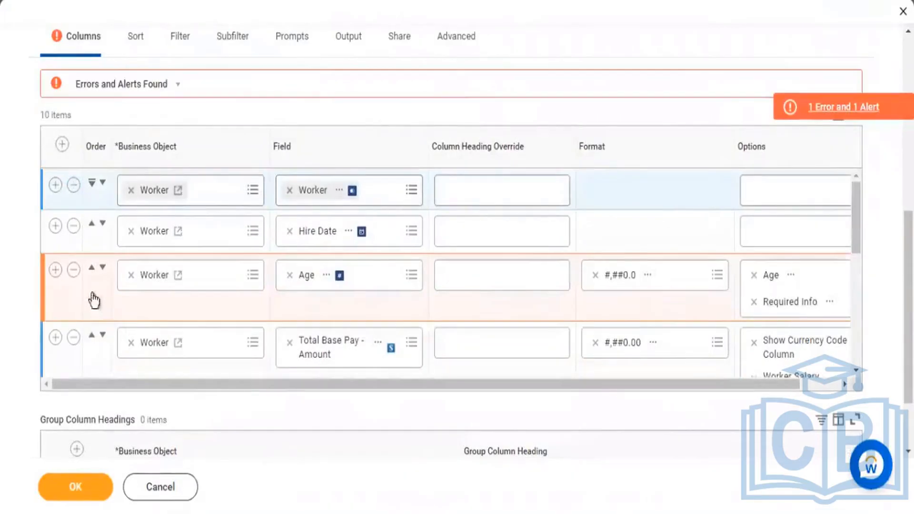
scroll(166, 295, down, 3)
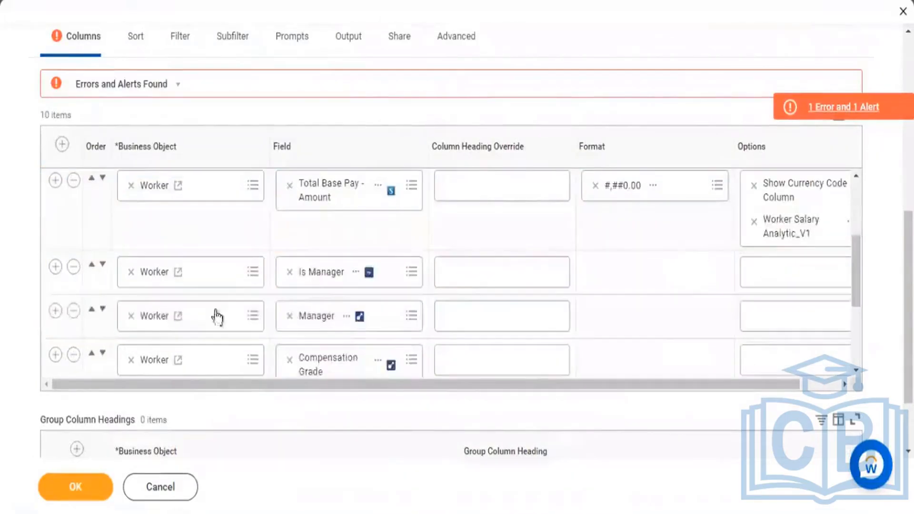
click(753, 222)
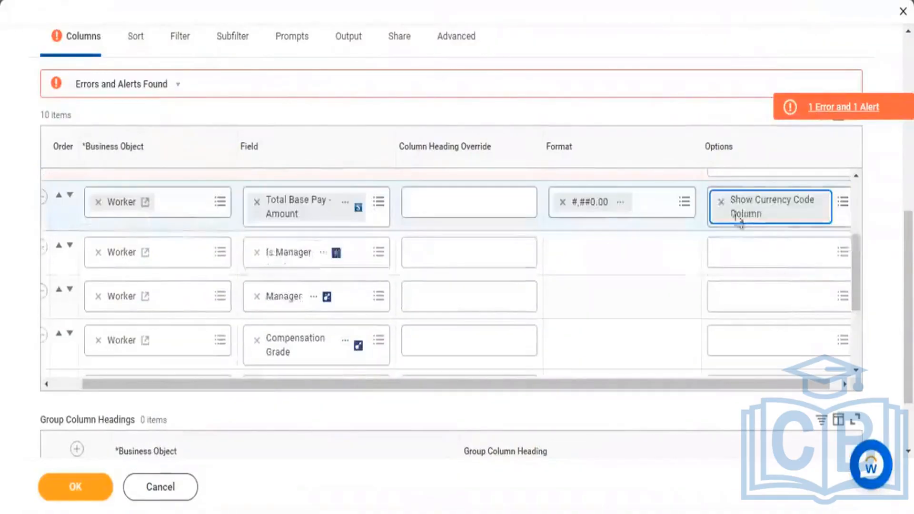
click(720, 202)
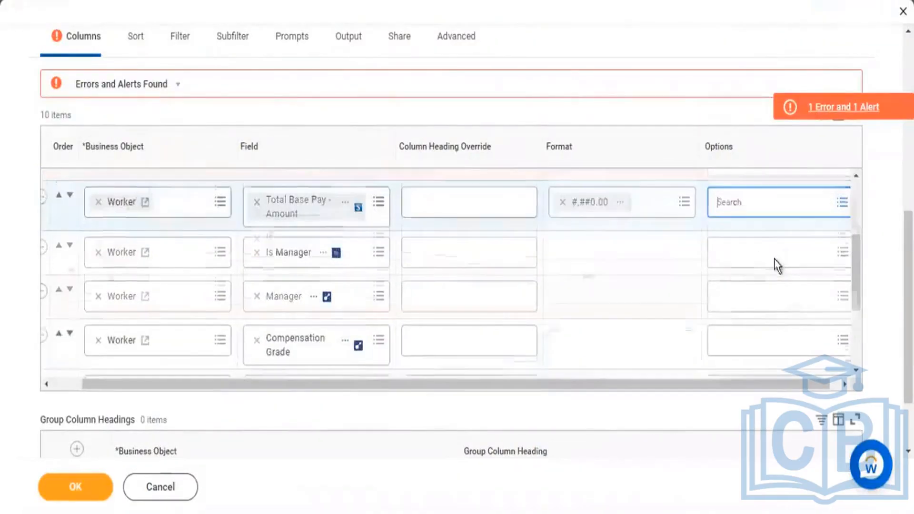
scroll(776, 263, up, 3)
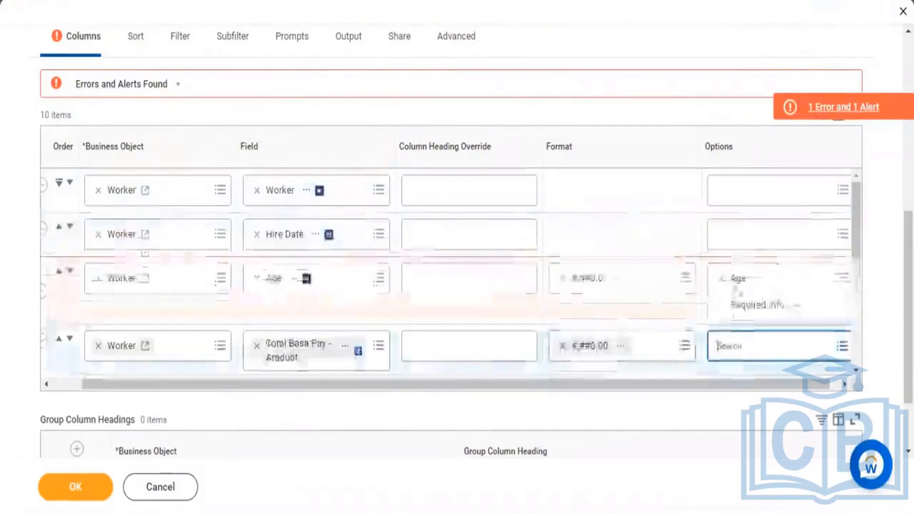
click(721, 278)
click(722, 278)
scroll(427, 230, down, 2)
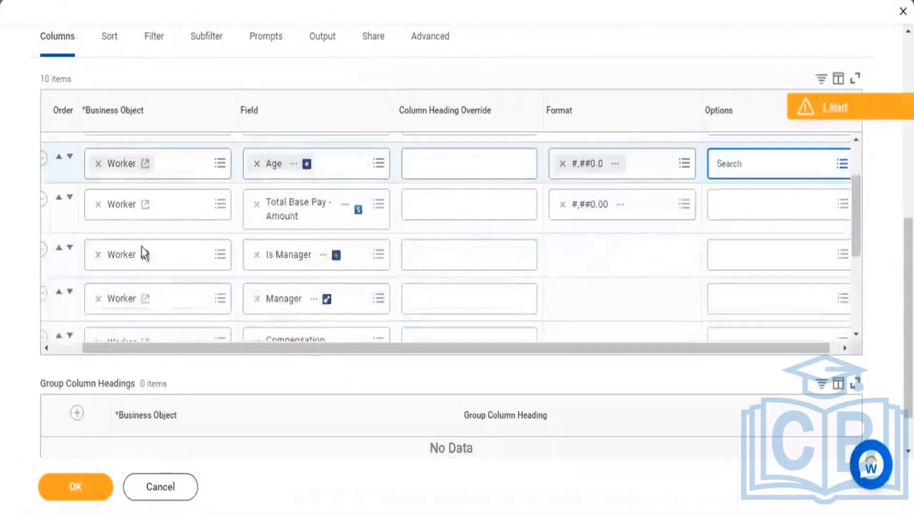
Step: Remove the Is Manager, City, Address - Formatted Line 1 and Addresses columns from the report
drag(156, 352, 63, 349)
click(74, 251)
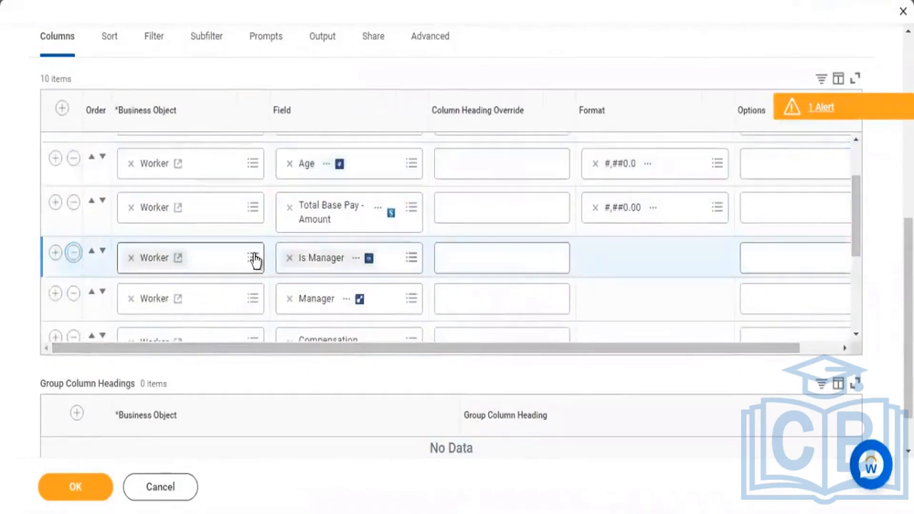
scroll(371, 284, down, 3)
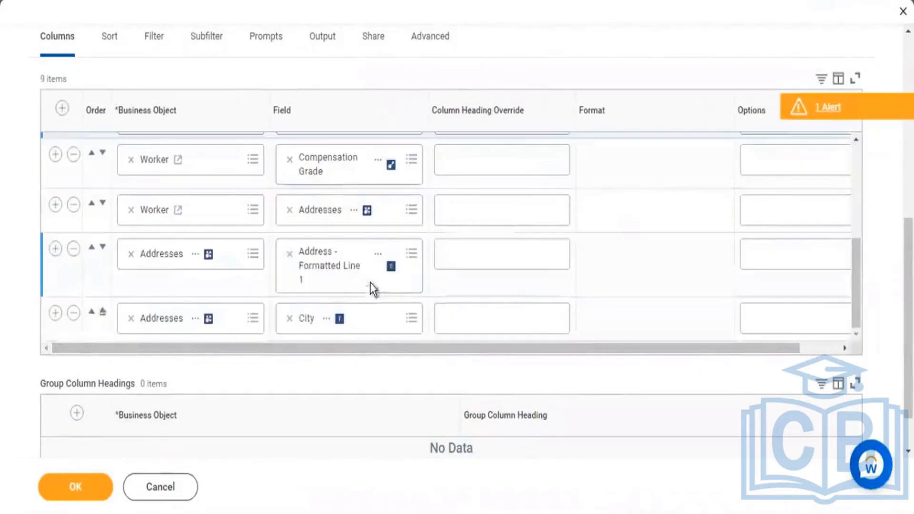
click(73, 314)
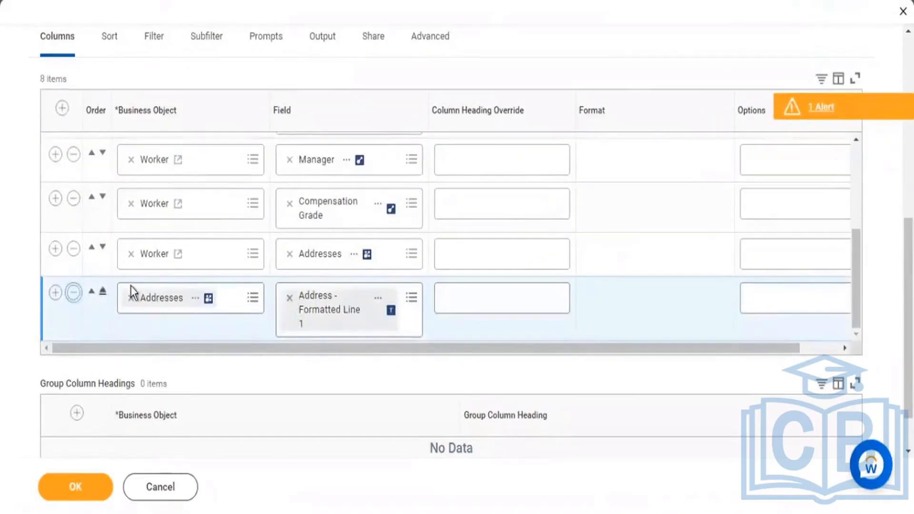
click(74, 316)
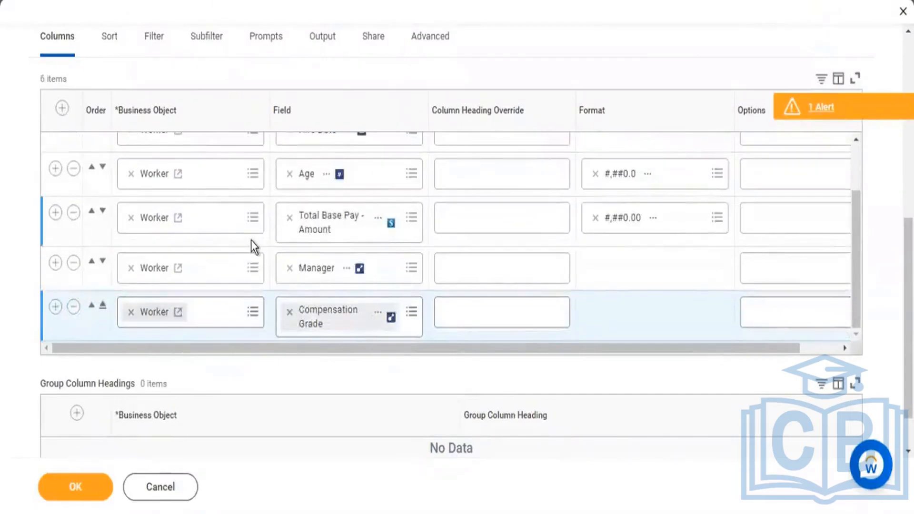
Step: Save the custom report definition, run it, and highlight the item count above the results
scroll(251, 240, up, 3)
scroll(251, 240, up, 5)
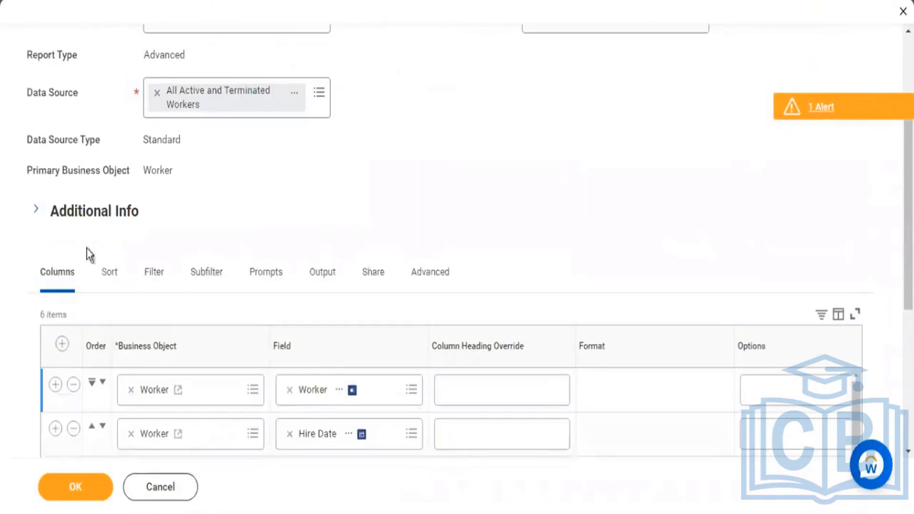
click(92, 475)
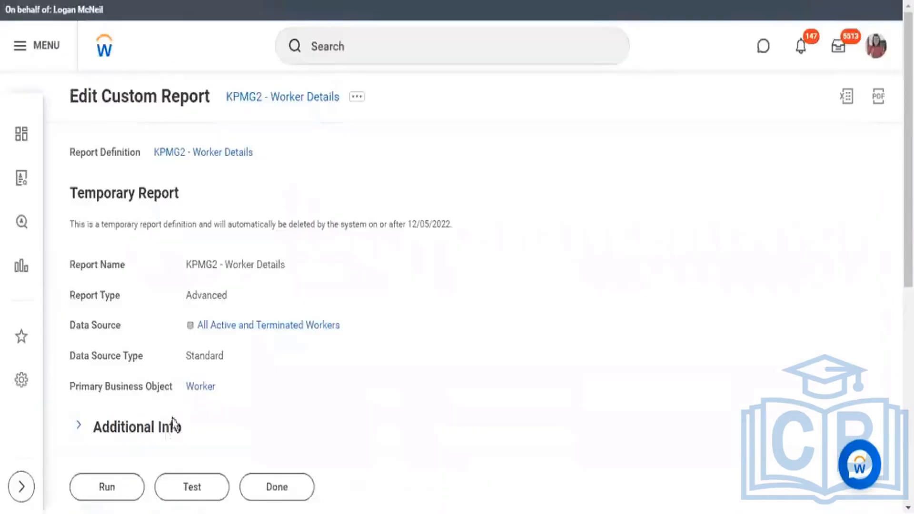
click(108, 483)
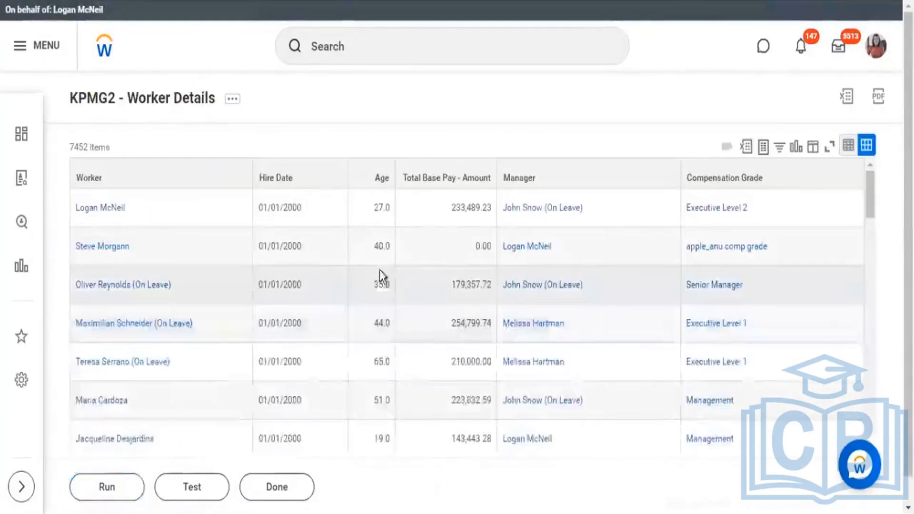
triple_click(115, 151)
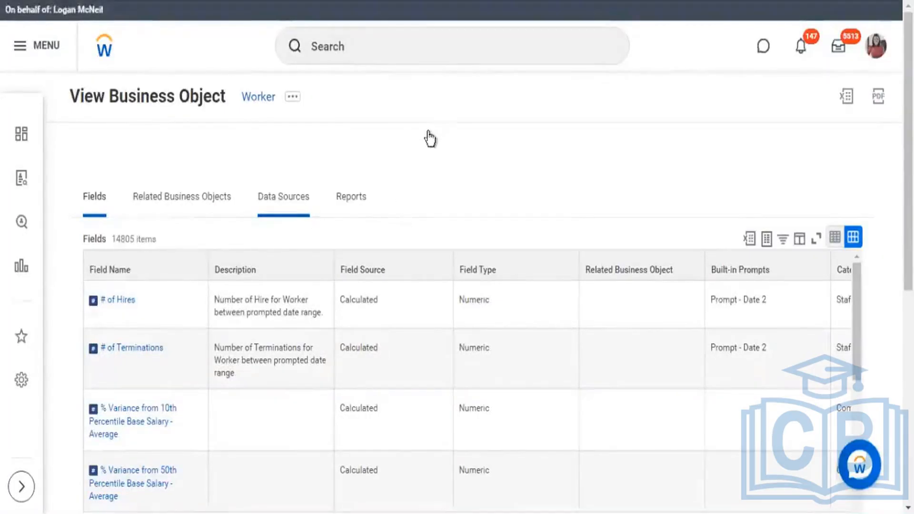
Step: Review the list of data sources available for the Worker business object
scroll(424, 170, down, 1)
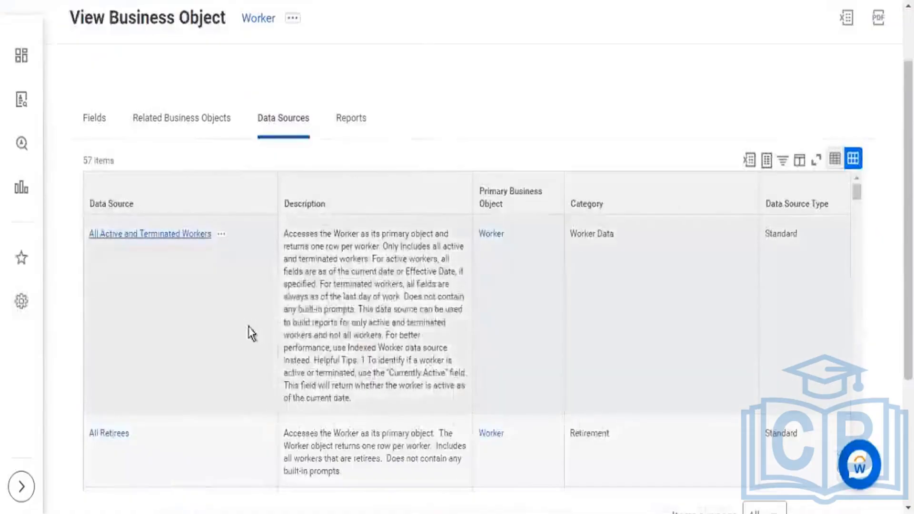
scroll(265, 292, down, 3)
scroll(268, 301, down, 5)
scroll(268, 303, down, 10)
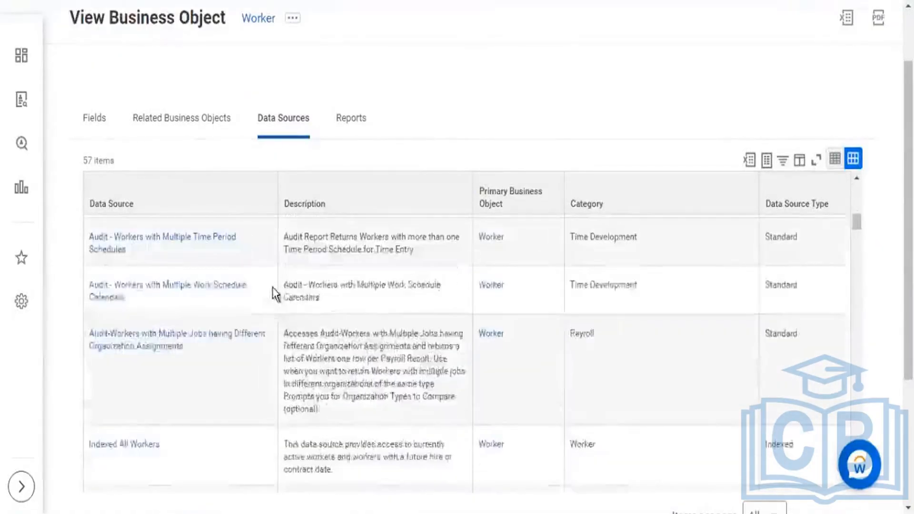
scroll(296, 265, down, 5)
scroll(285, 286, down, 6)
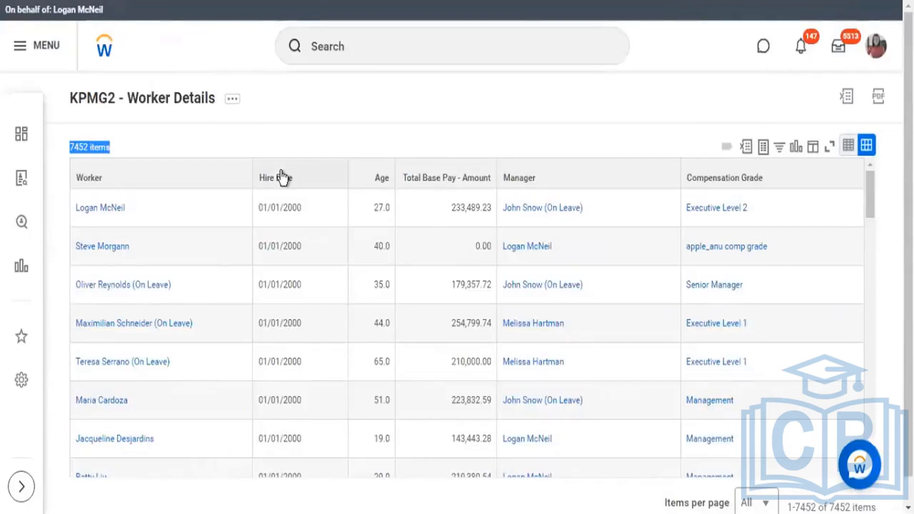
Step: Reopen the KPMG2 - Worker Details report definition for editing from its results page
click(232, 99)
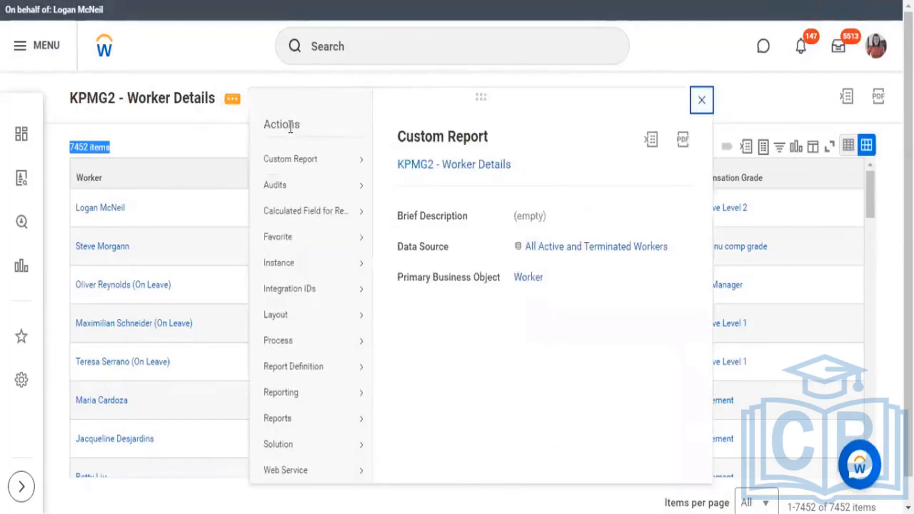
mouse_move(290, 160)
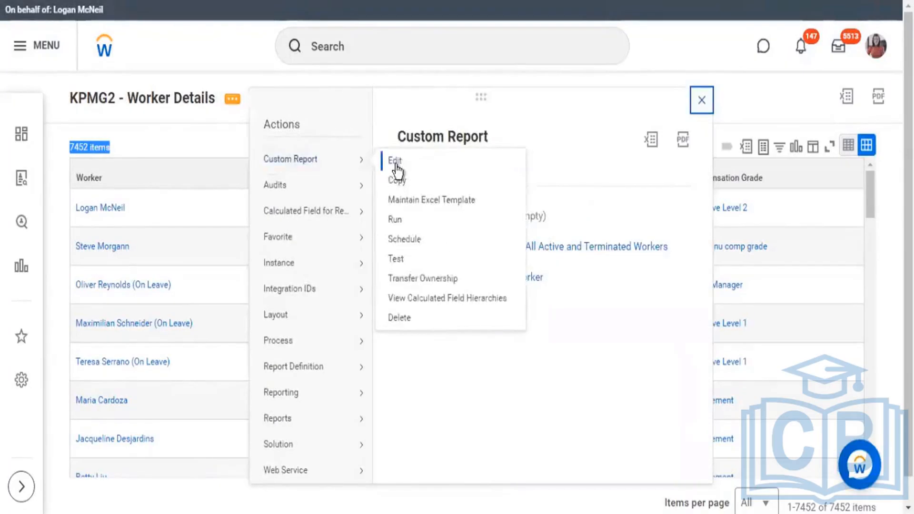
click(395, 163)
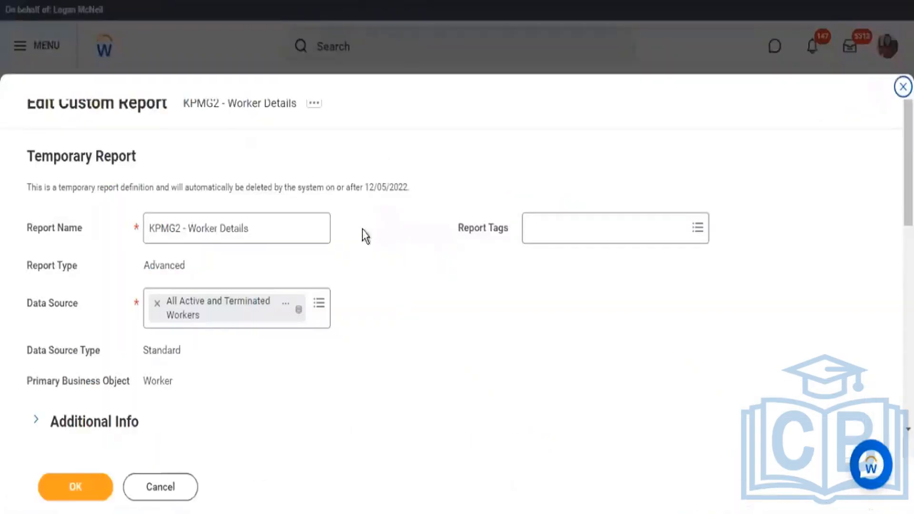
Step: Add a new condition row for filtering on instances in the report definition
scroll(405, 186, down, 5)
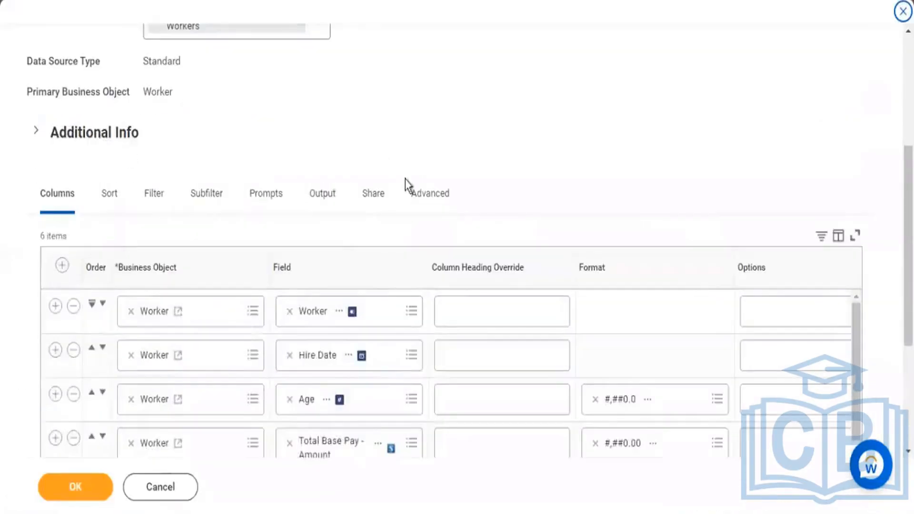
click(150, 194)
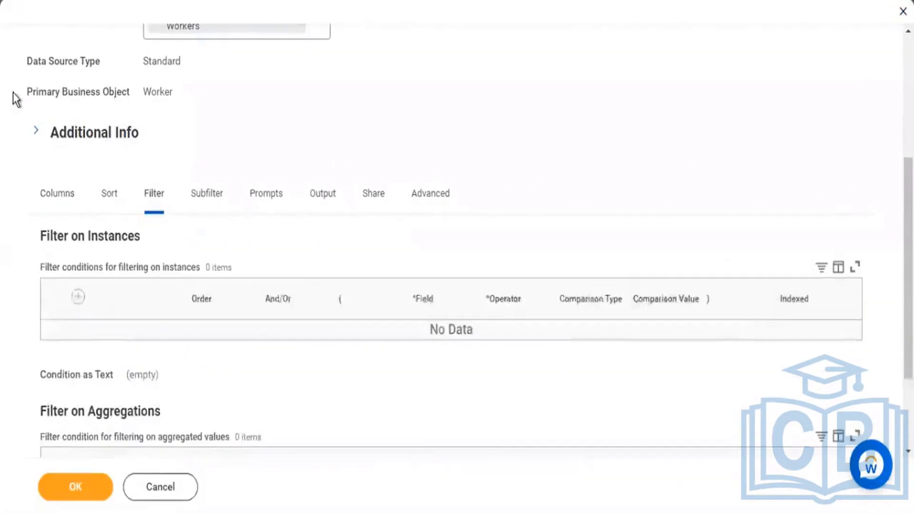
scroll(564, 177, down, 2)
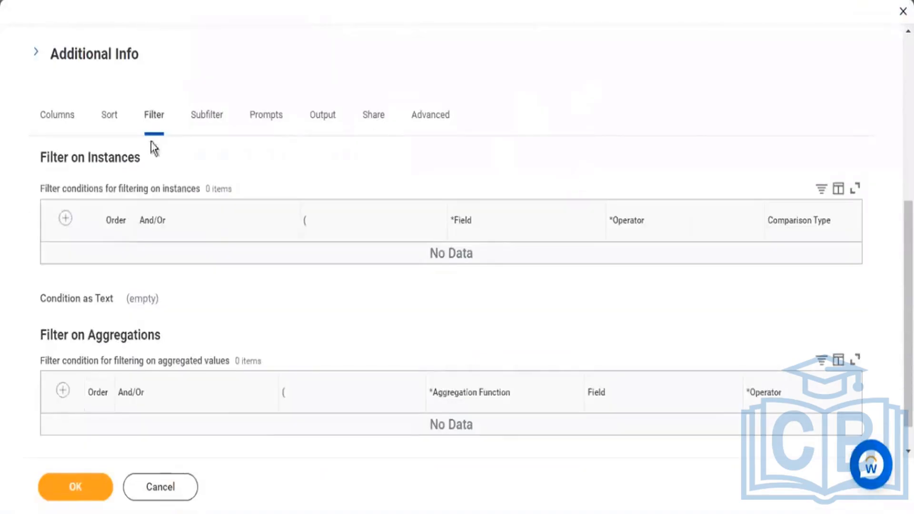
scroll(265, 224, up, 2)
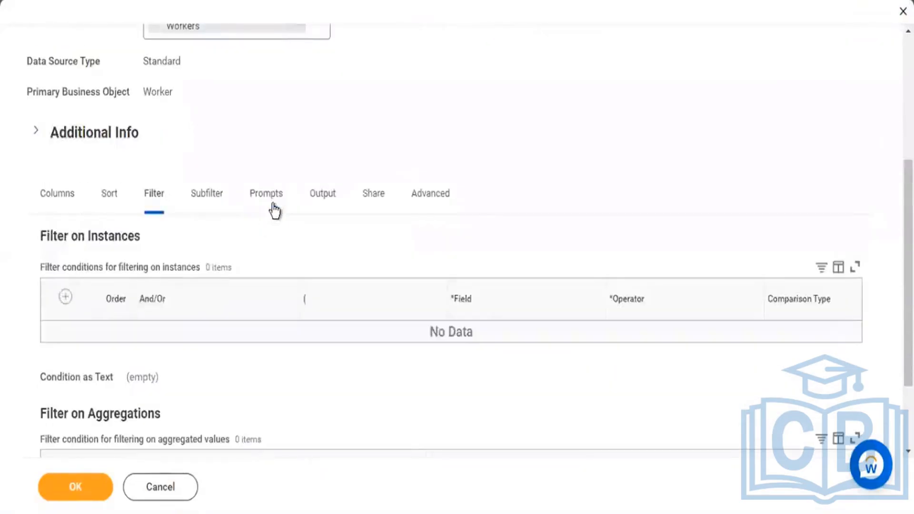
click(66, 297)
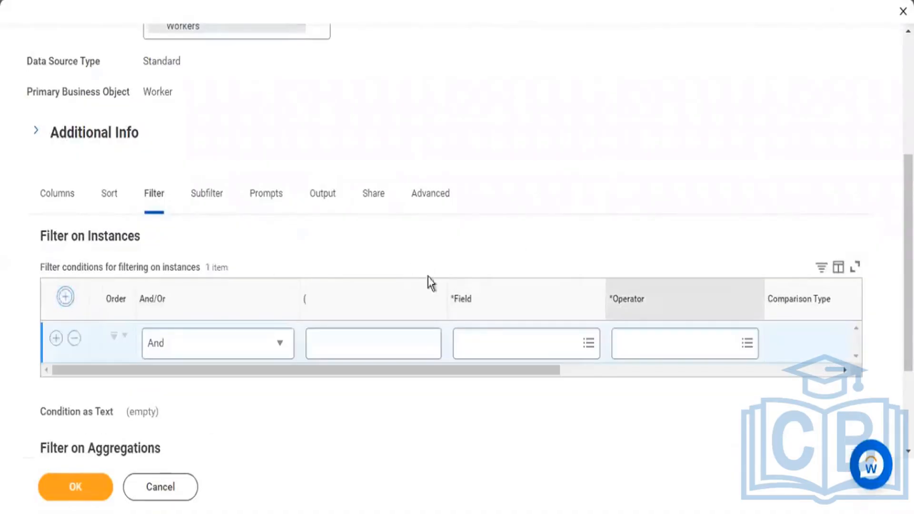
drag(525, 370, 612, 380)
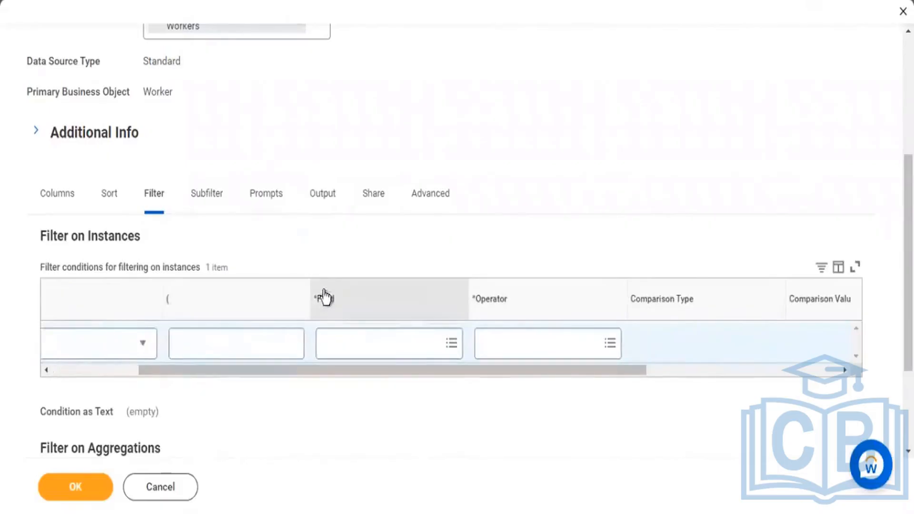
drag(313, 297, 347, 307)
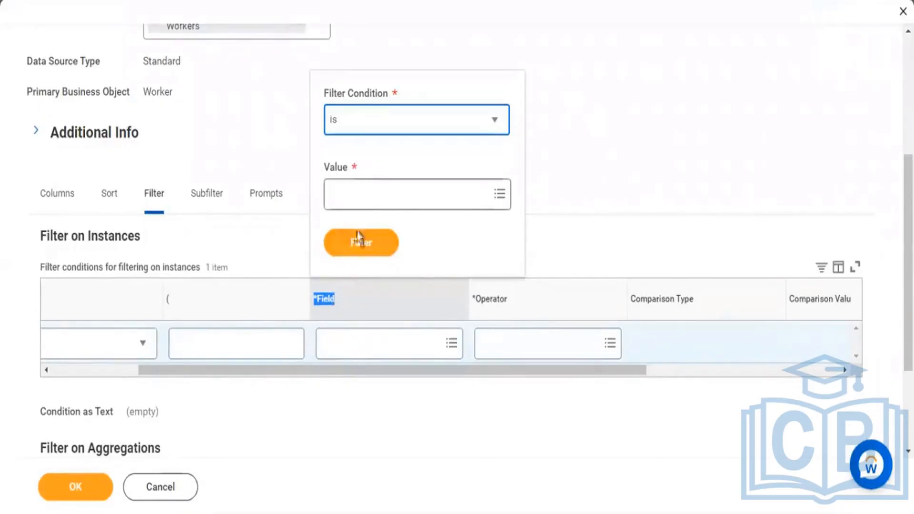
click(391, 252)
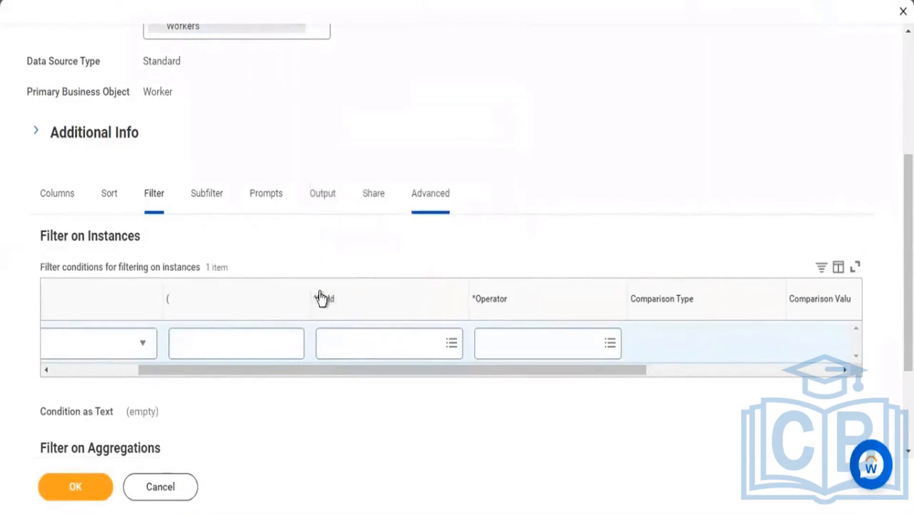
click(348, 303)
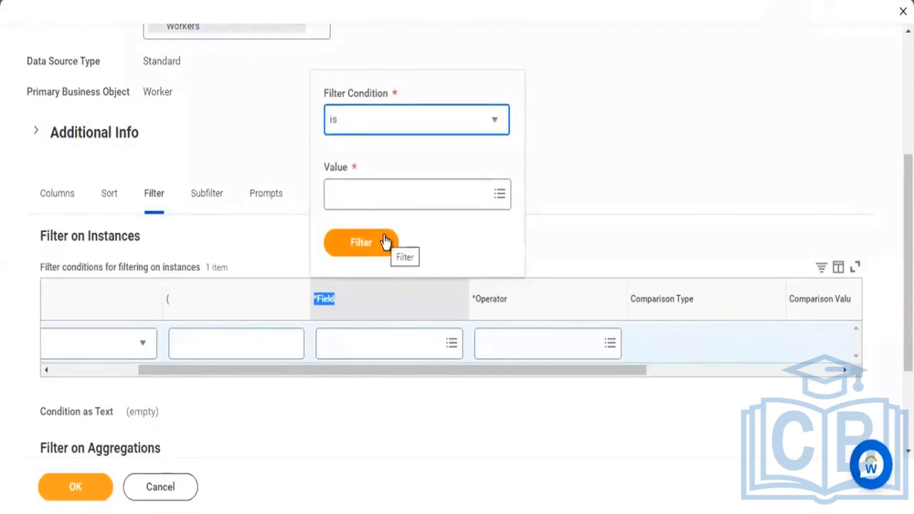
click(667, 167)
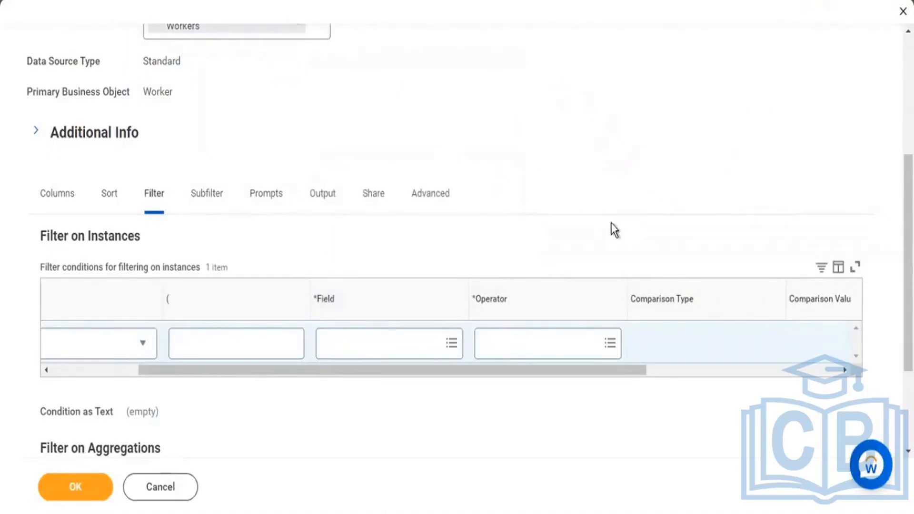
Step: Search for gender and choose the Workday-delivered Gender field, not the True/False calculated field, for the filter condition
click(368, 353)
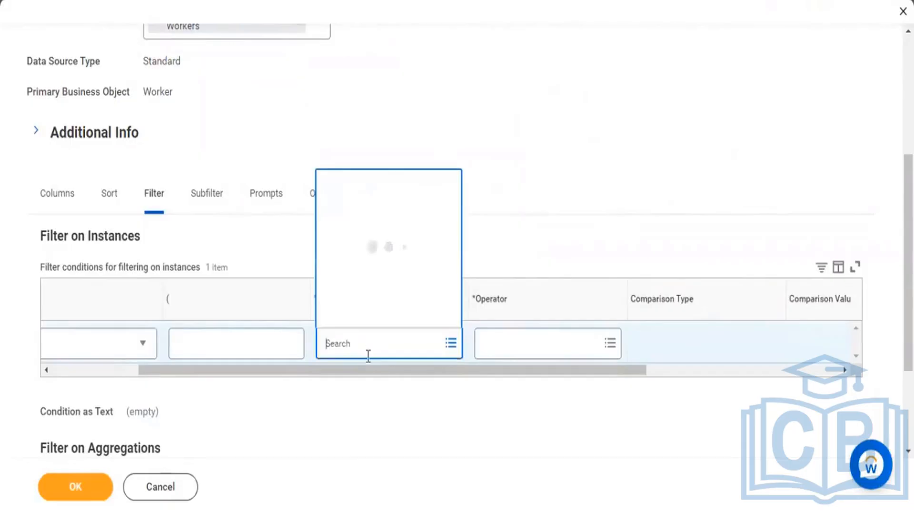
key(Return)
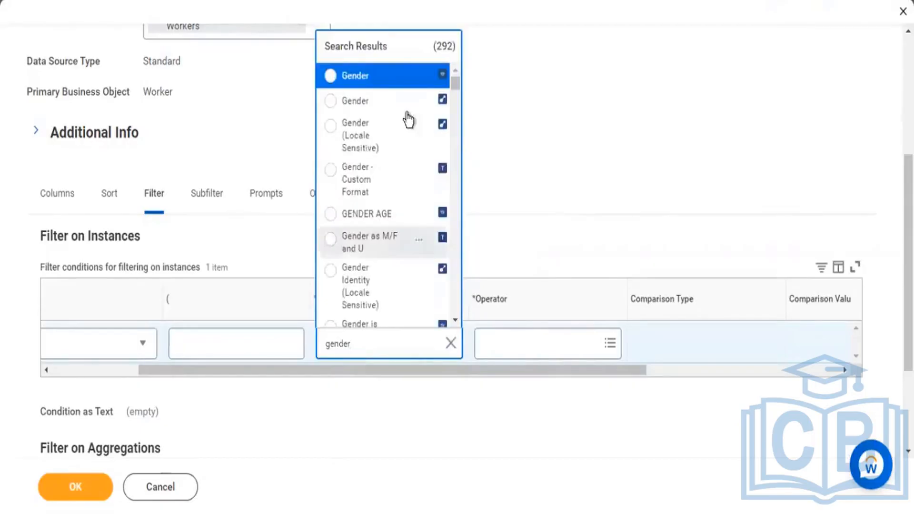
click(419, 80)
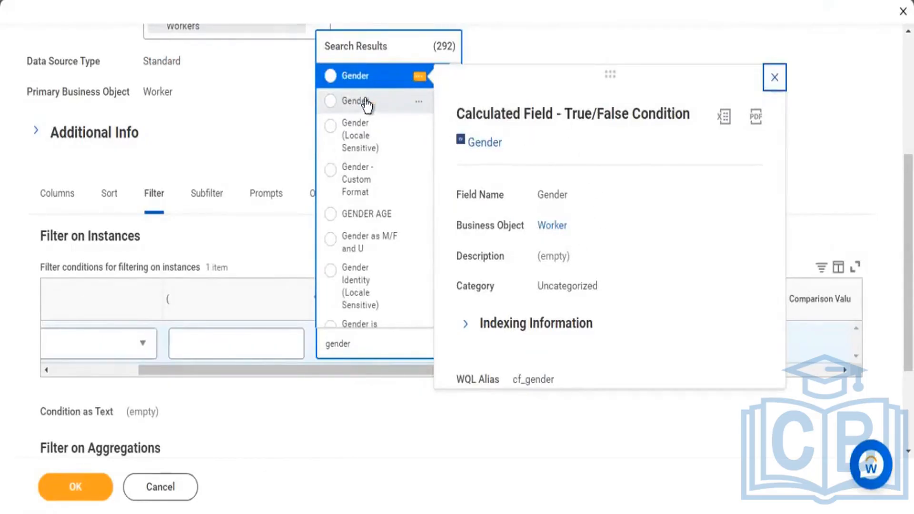
click(775, 77)
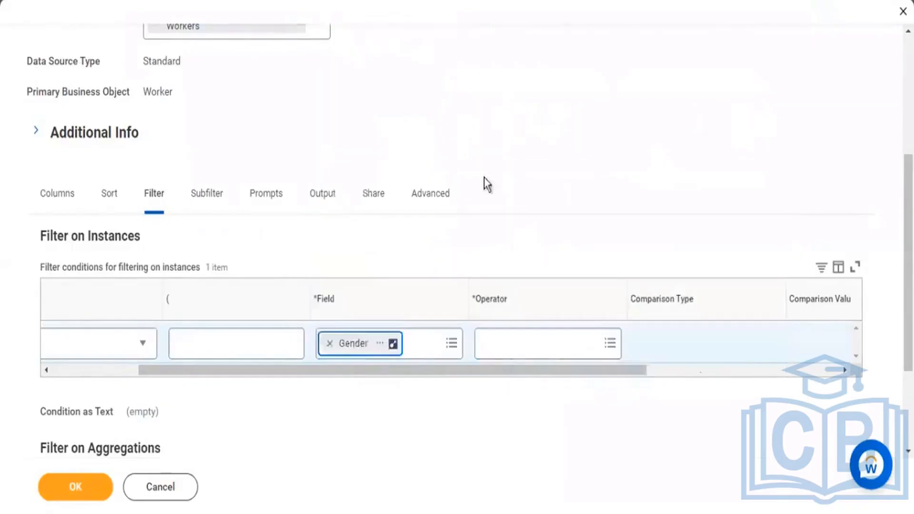
Step: Examine the Gender report field's details, including its description and field type
click(380, 343)
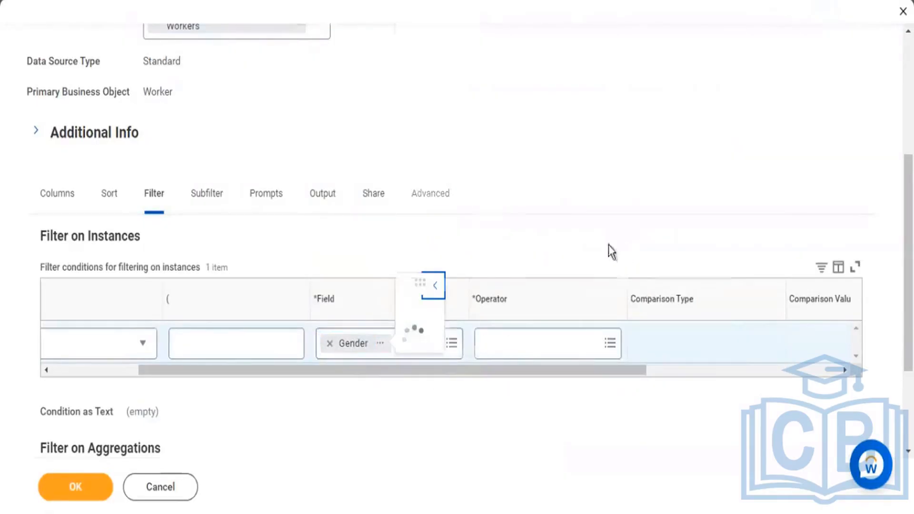
drag(582, 270, 564, 278)
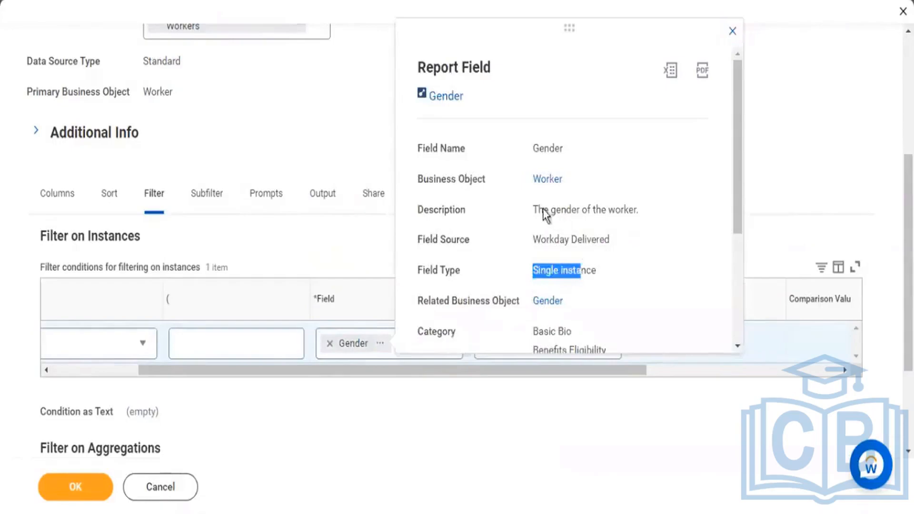
drag(601, 210, 544, 210)
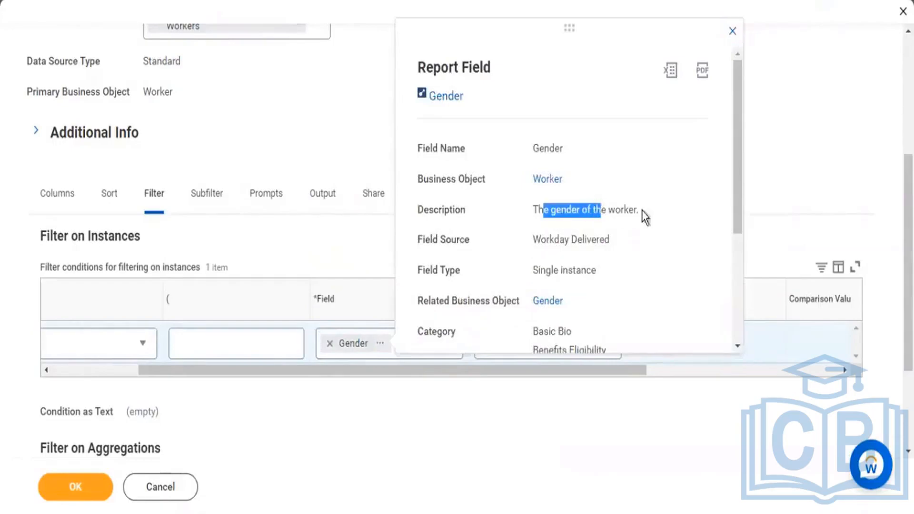
click(731, 32)
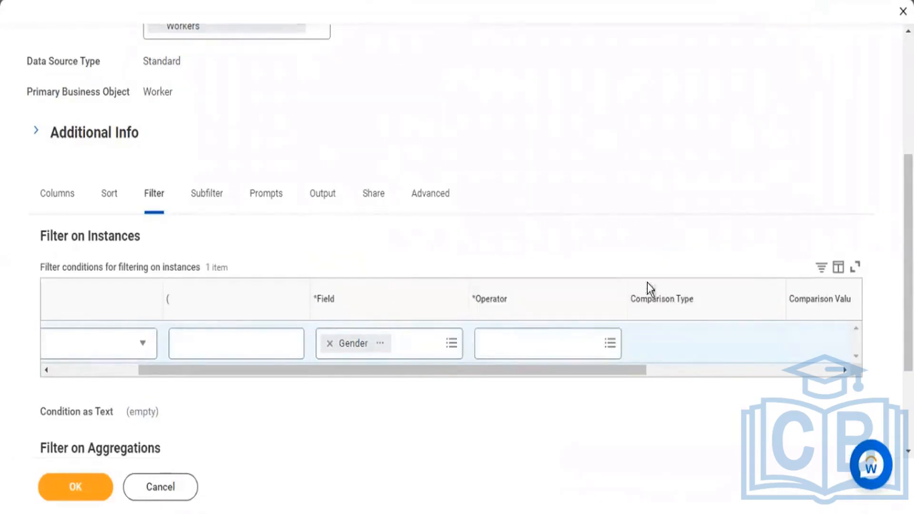
click(380, 350)
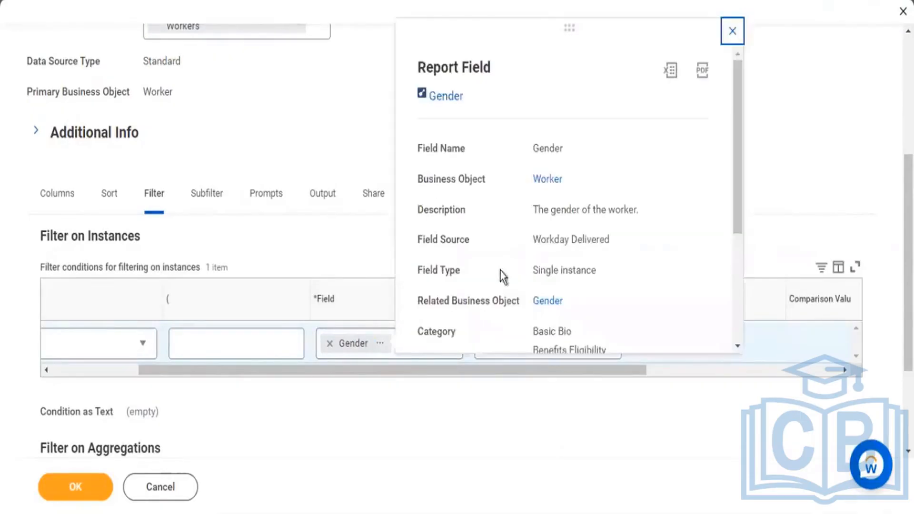
drag(622, 209, 550, 211)
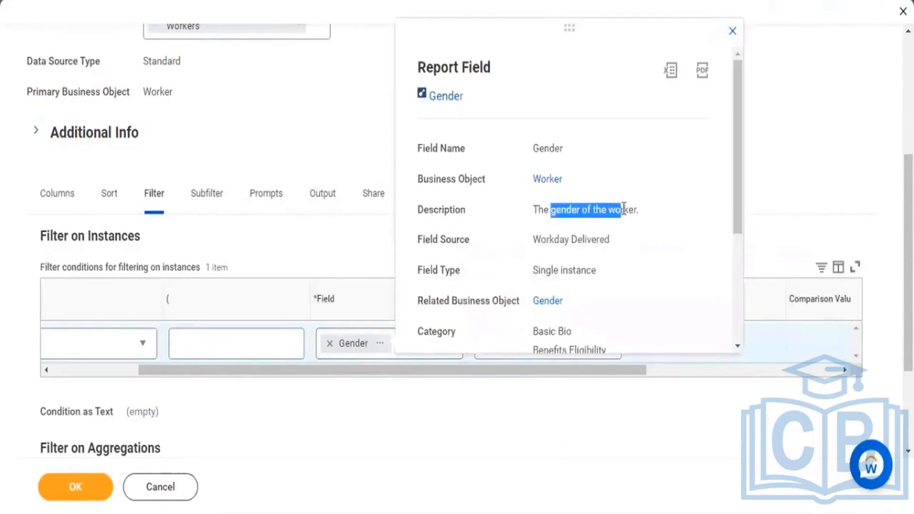
click(773, 168)
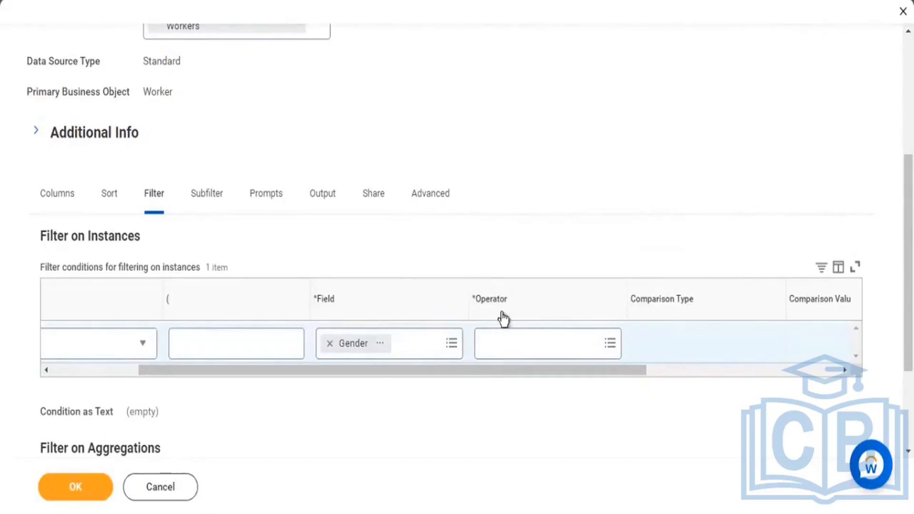
Step: Set the Gender condition's operator to "in the selection list" from the frequently used operators
drag(477, 305, 501, 312)
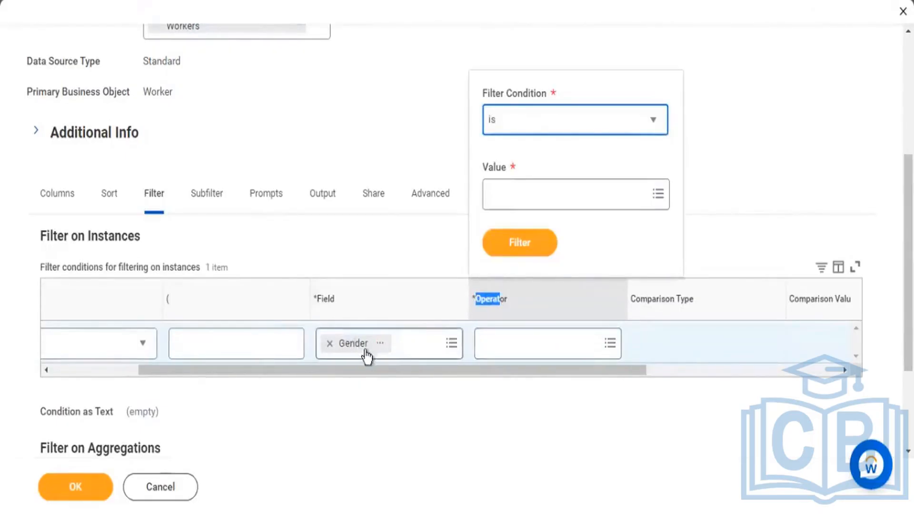
click(534, 341)
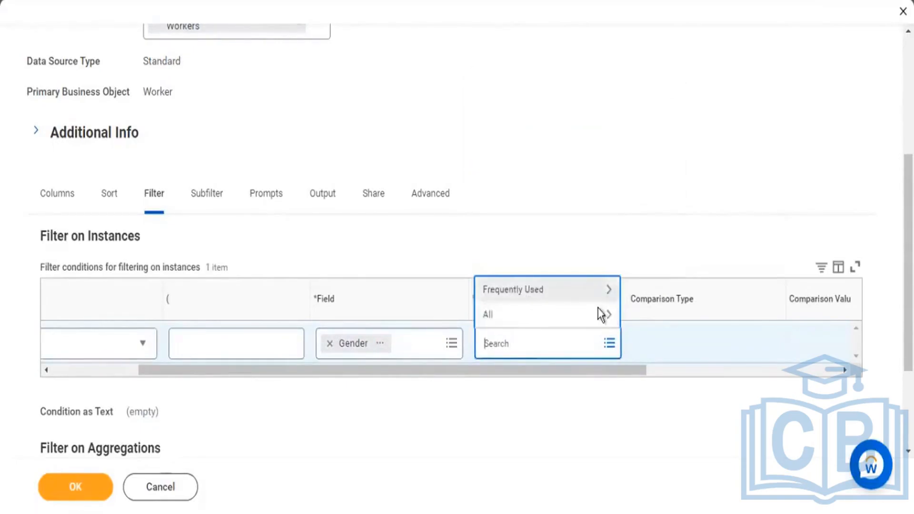
click(598, 293)
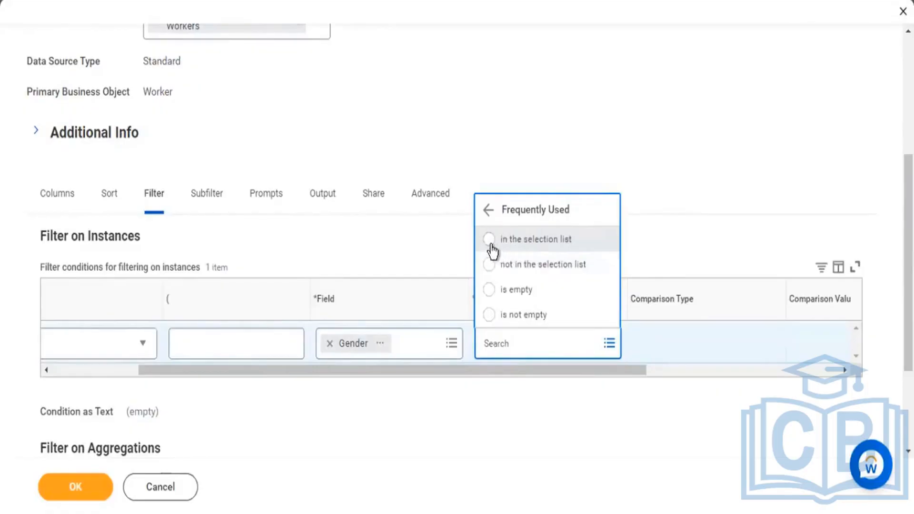
click(491, 247)
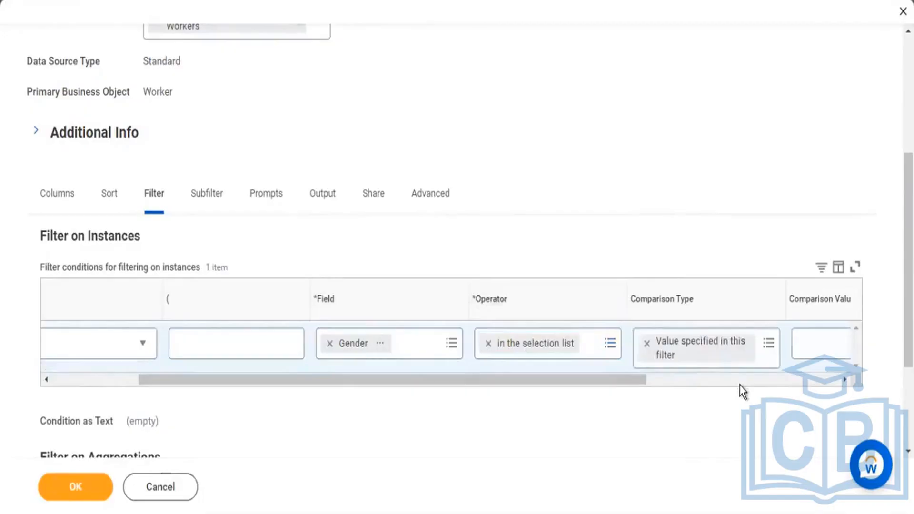
Step: Set the Gender condition's comparison value to Male and Female, and check the completed row
drag(792, 299, 851, 299)
click(683, 379)
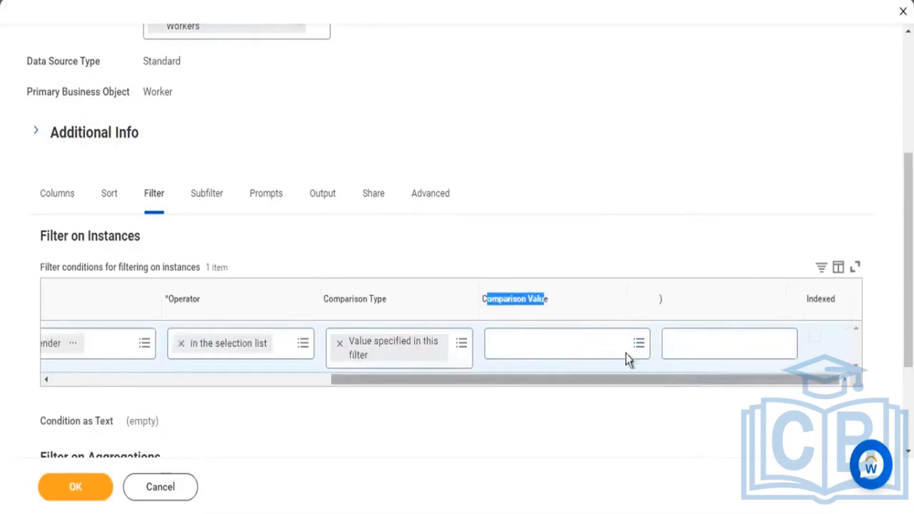
click(596, 347)
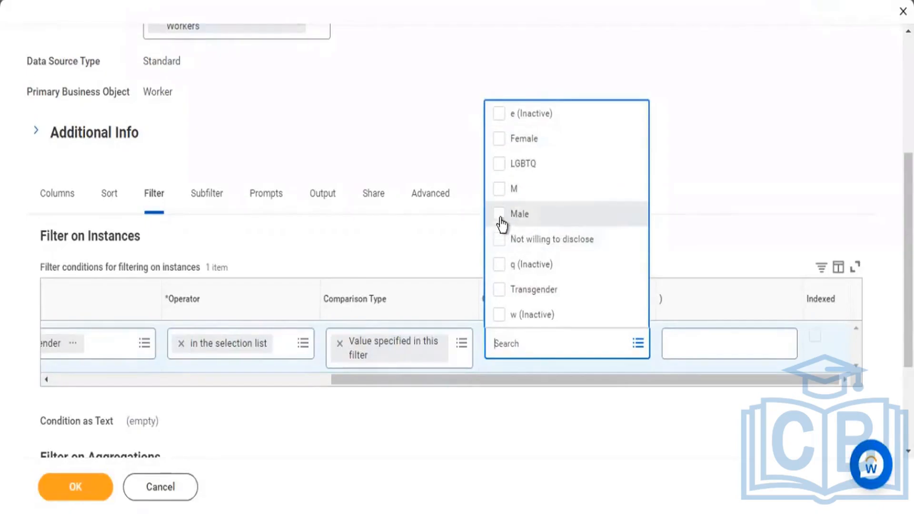
click(586, 223)
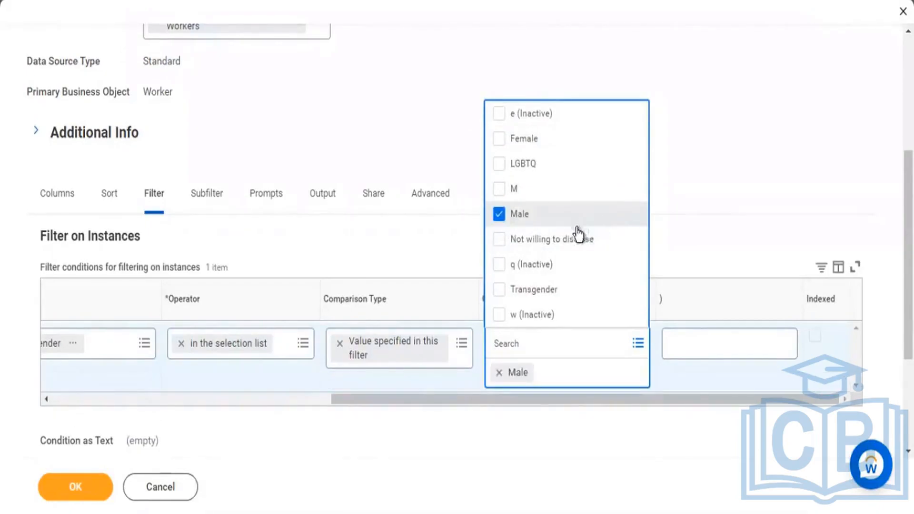
click(585, 138)
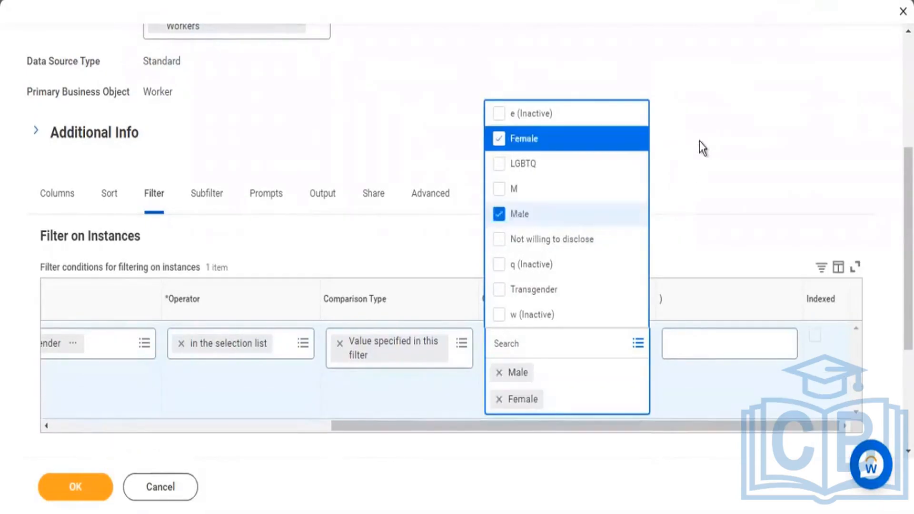
click(701, 138)
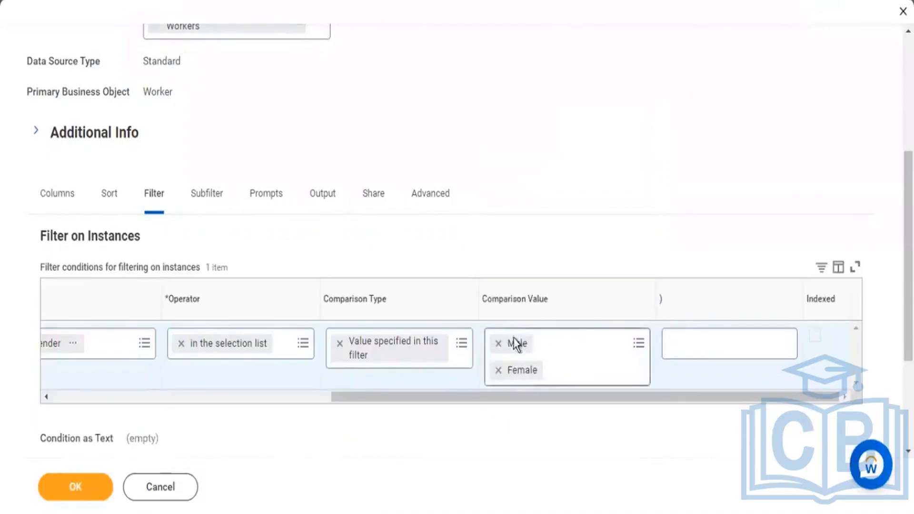
drag(548, 397, 393, 404)
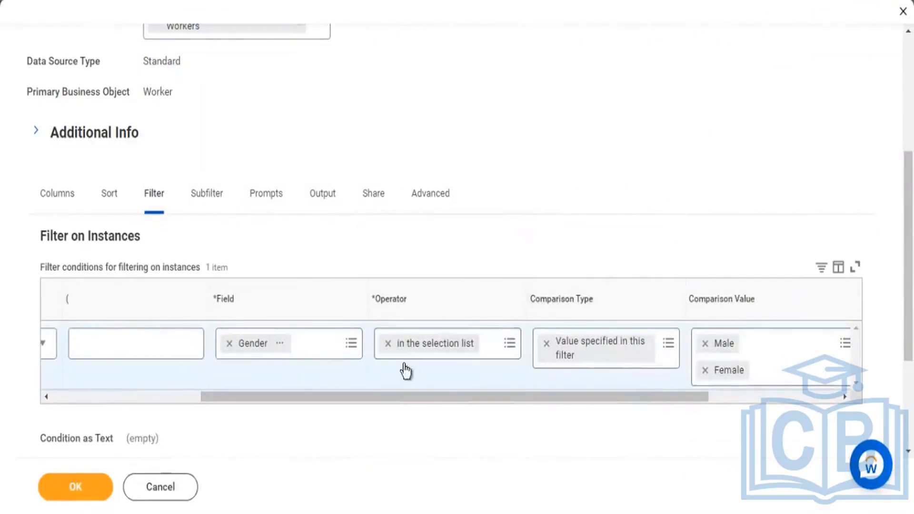
drag(751, 298, 694, 299)
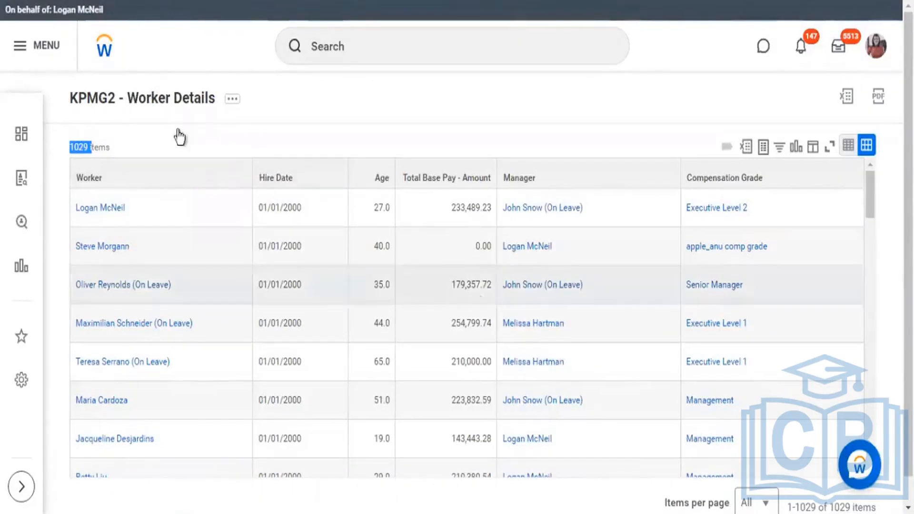
Step: Reopen the KPMG2 - Worker Details custom report for editing and go to its filter conditions on instances
scroll(545, 408, down, 6)
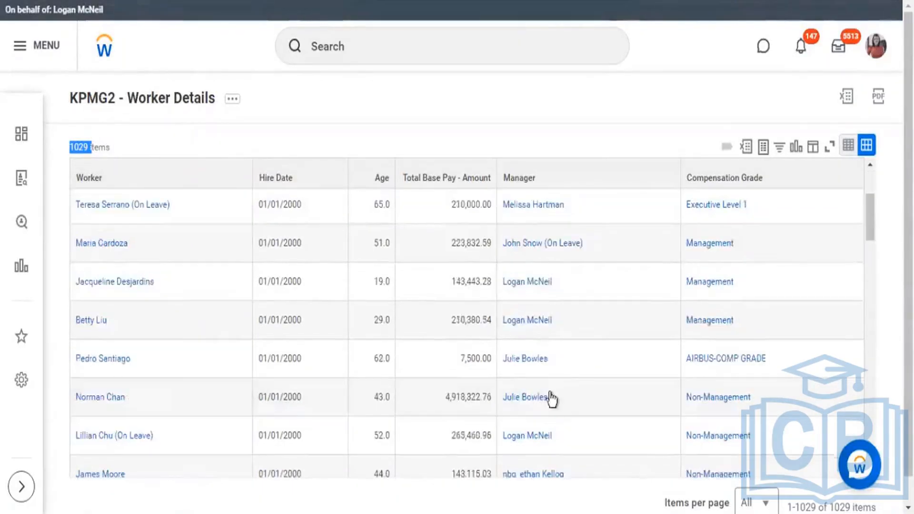
scroll(542, 408, down, 6)
scroll(245, 245, up, 10)
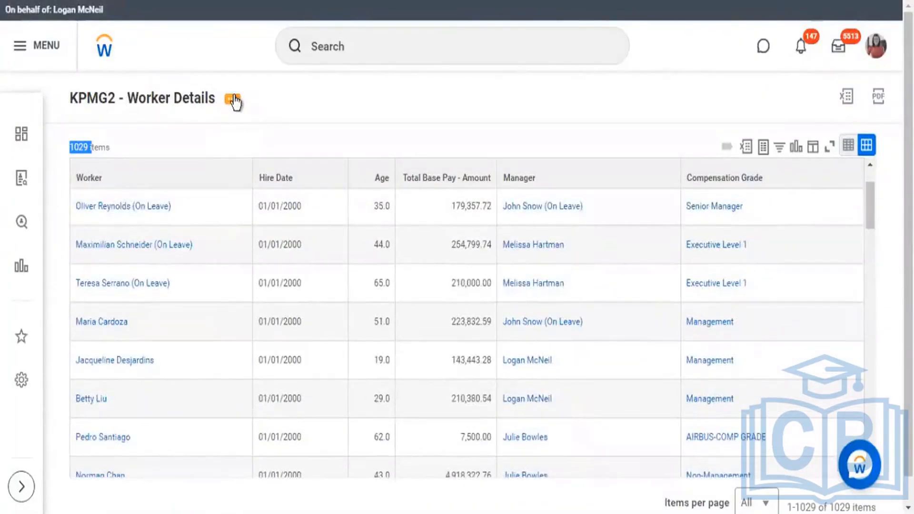
click(233, 100)
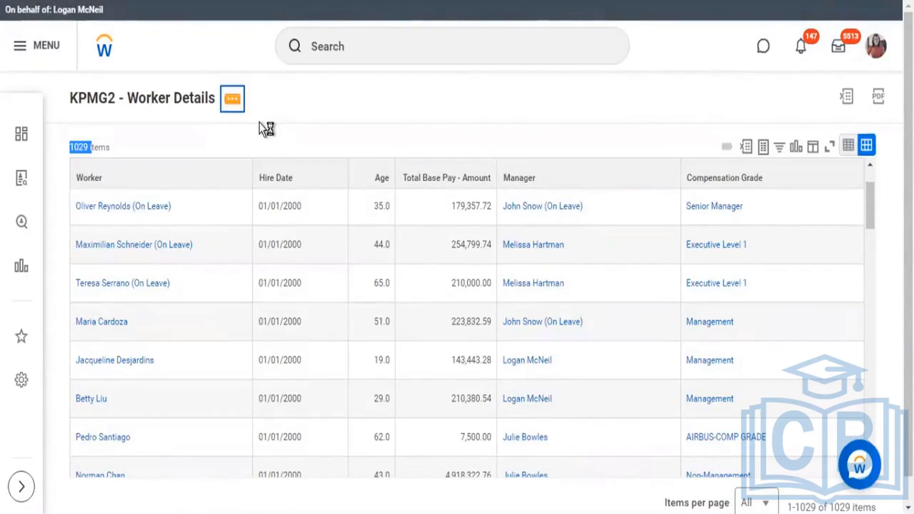
mouse_move(302, 157)
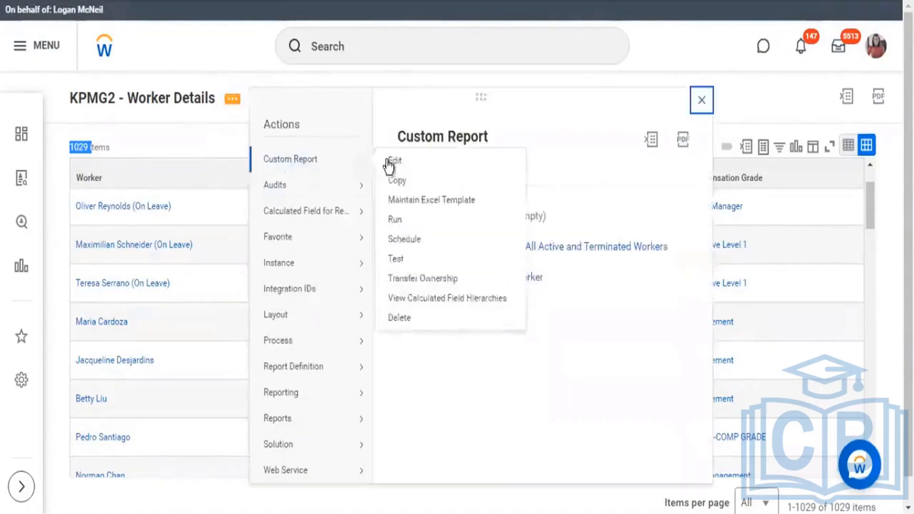
click(211, 174)
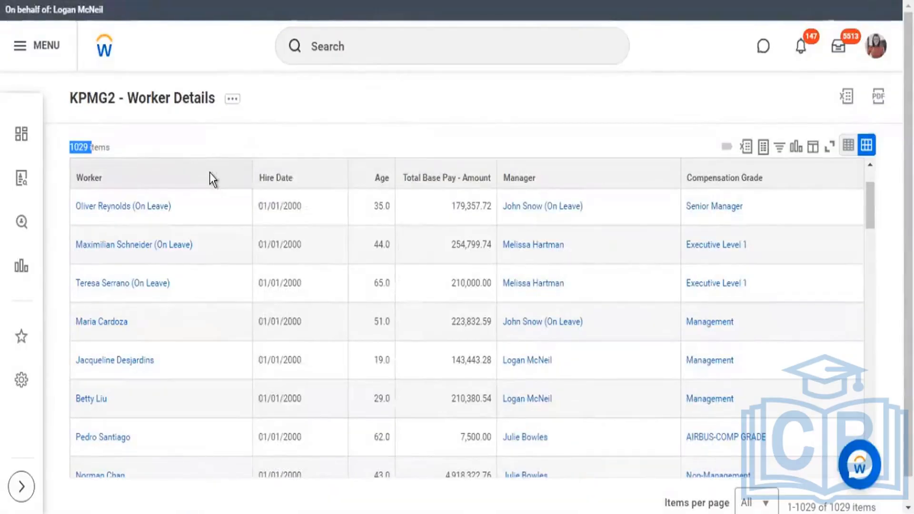
scroll(183, 314, down, 5)
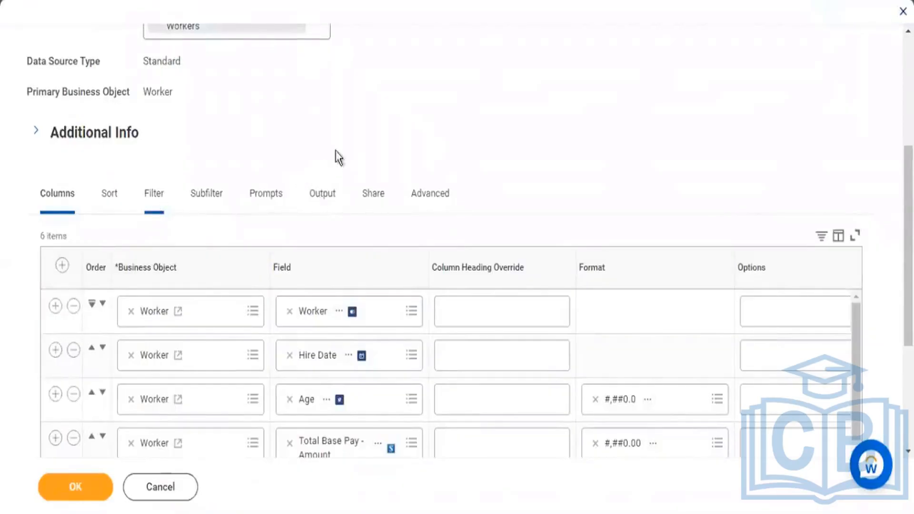
drag(535, 241, 13, 202)
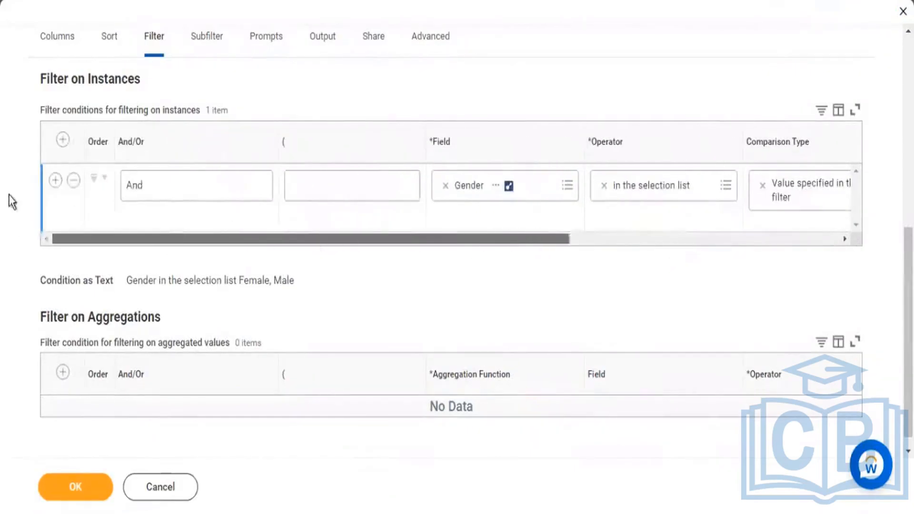
Step: Add a second filter condition below Gender and search for hire date as its field
click(56, 183)
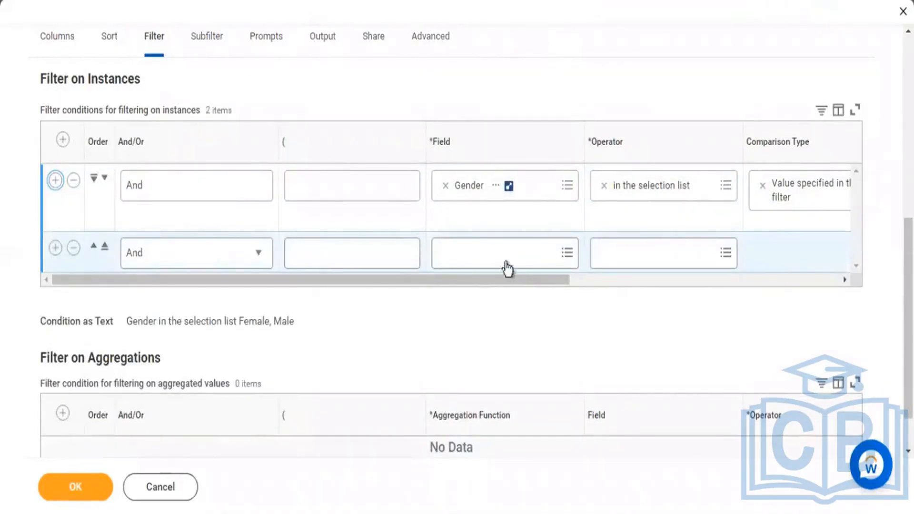
click(547, 259)
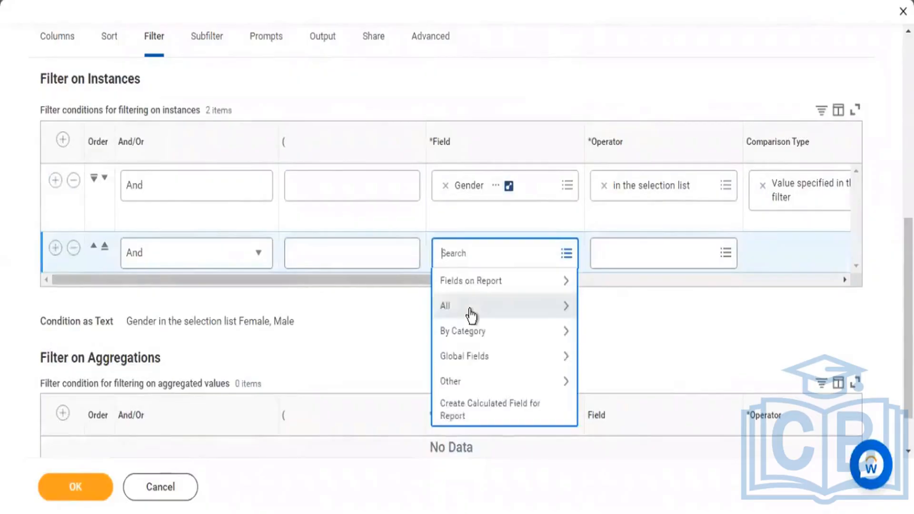
text(hire date)
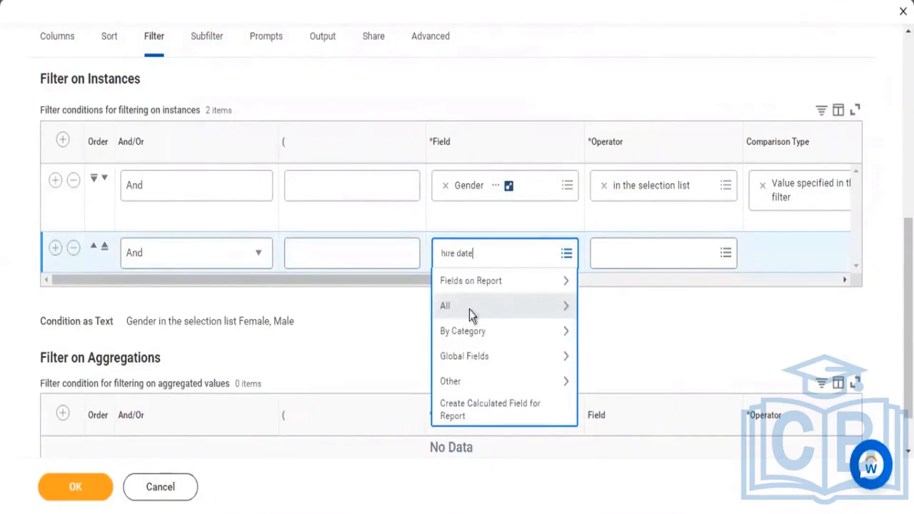
key(Return)
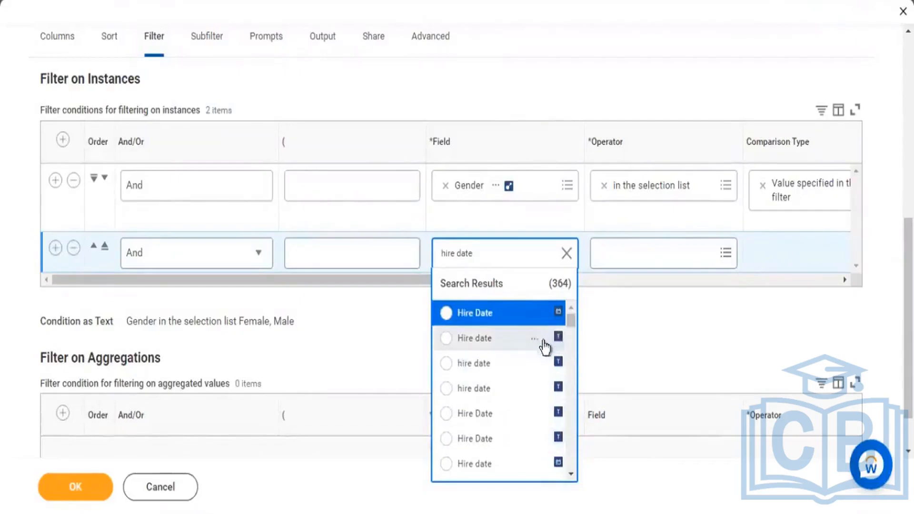
Step: Check the description and field type of the date-type Hire Date field, and choose it for the second condition
click(559, 314)
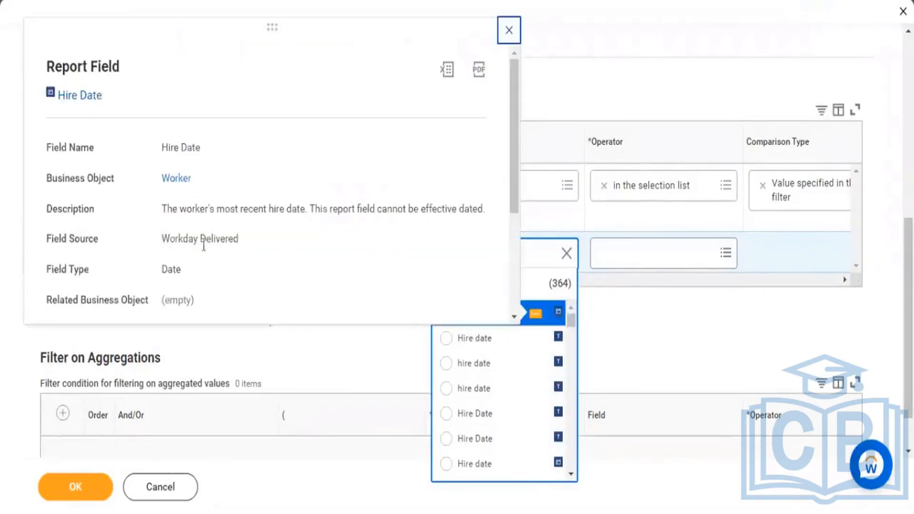
drag(195, 210, 276, 215)
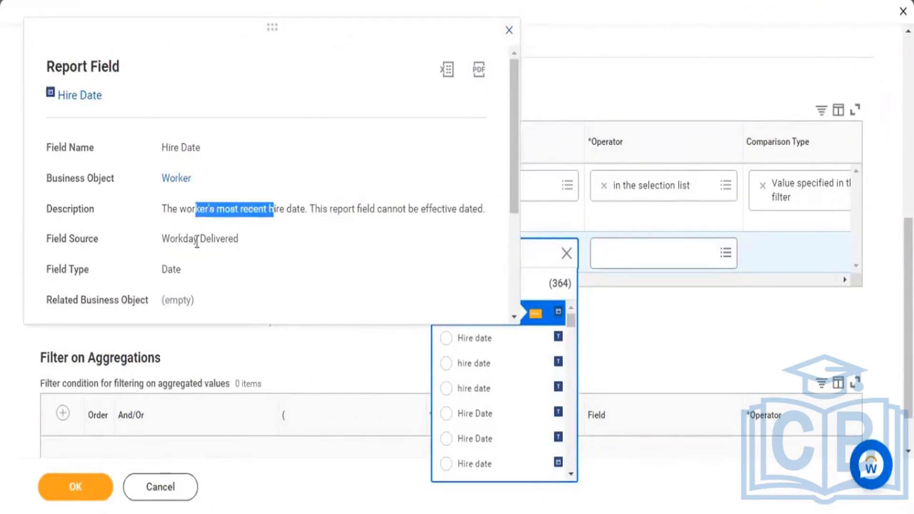
drag(168, 268, 193, 274)
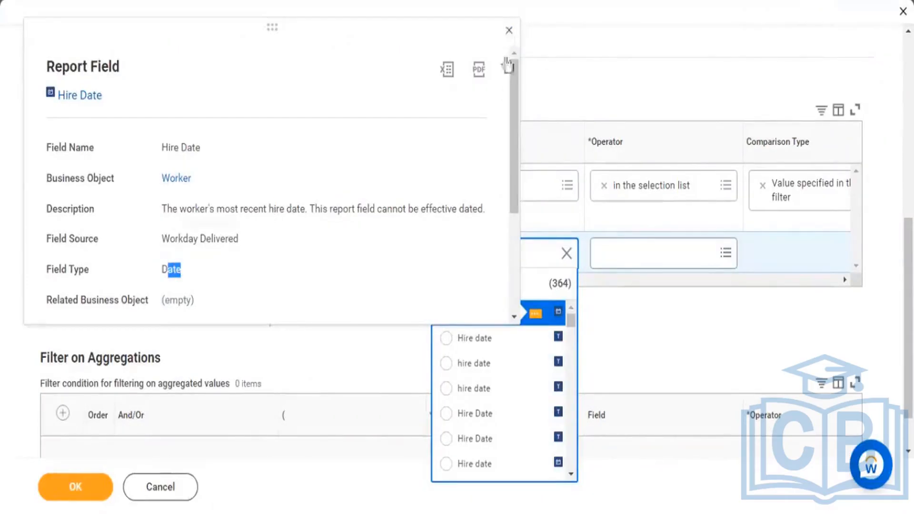
click(508, 30)
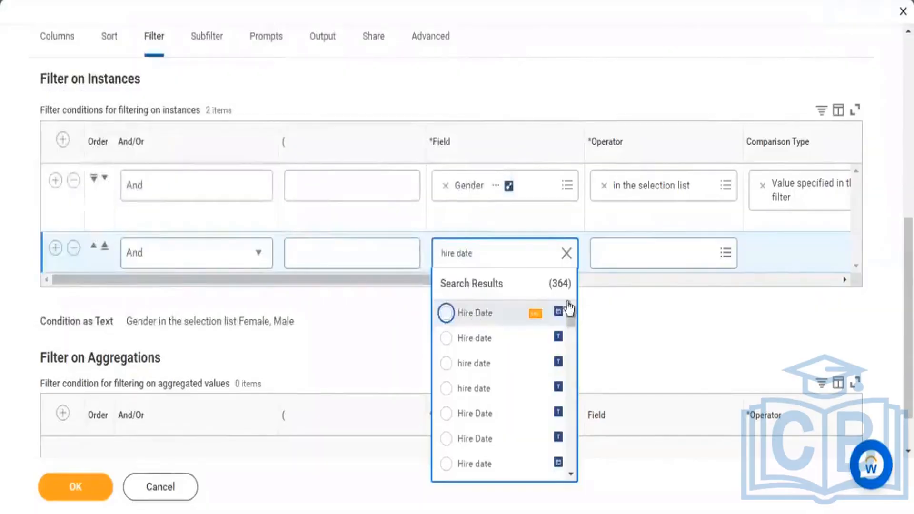
click(474, 317)
Step: Set the Hire Date condition's operator to "greater than or equal to" from the frequently used operators
click(595, 272)
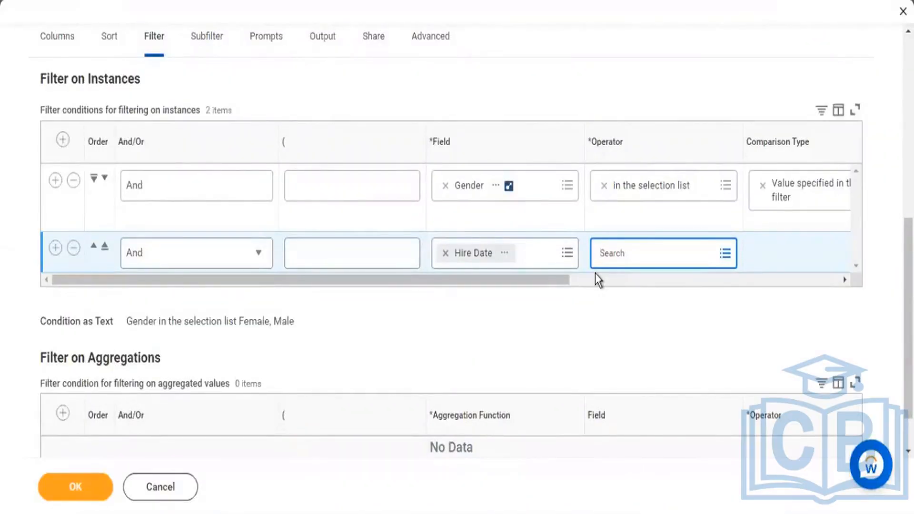
key(Return)
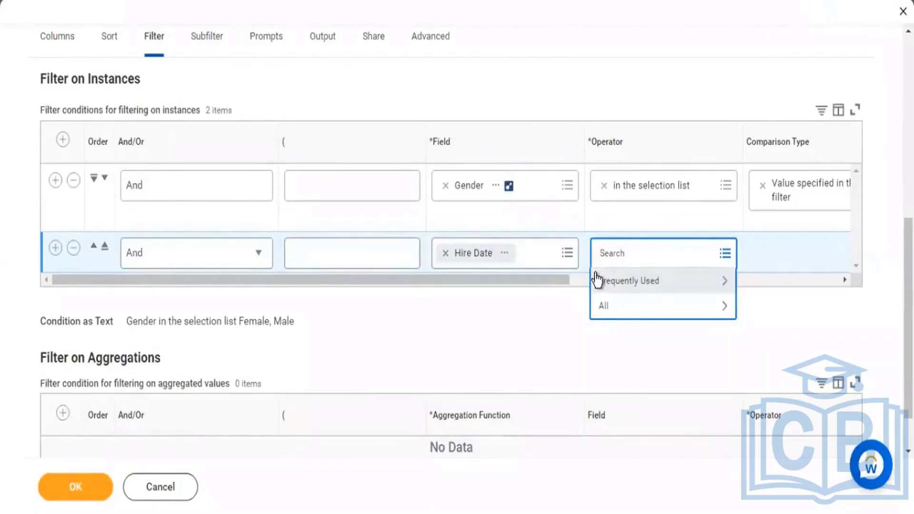
click(597, 279)
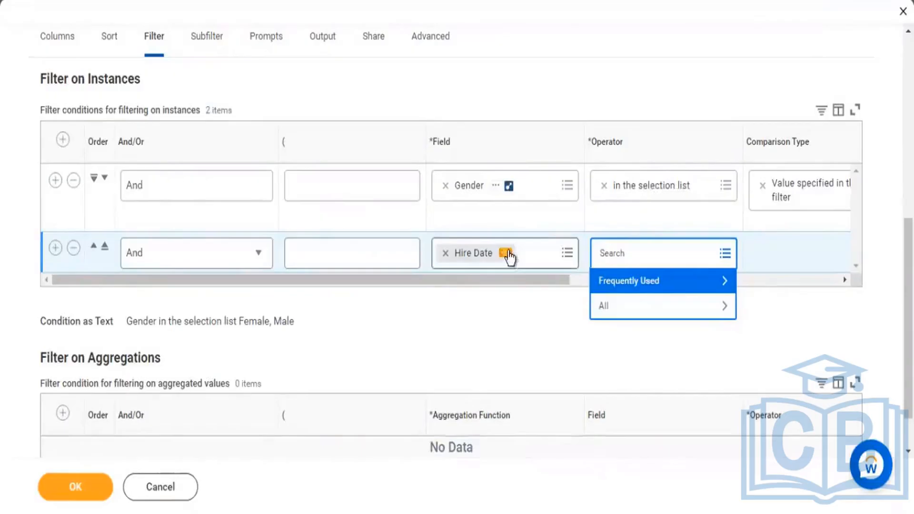
click(706, 284)
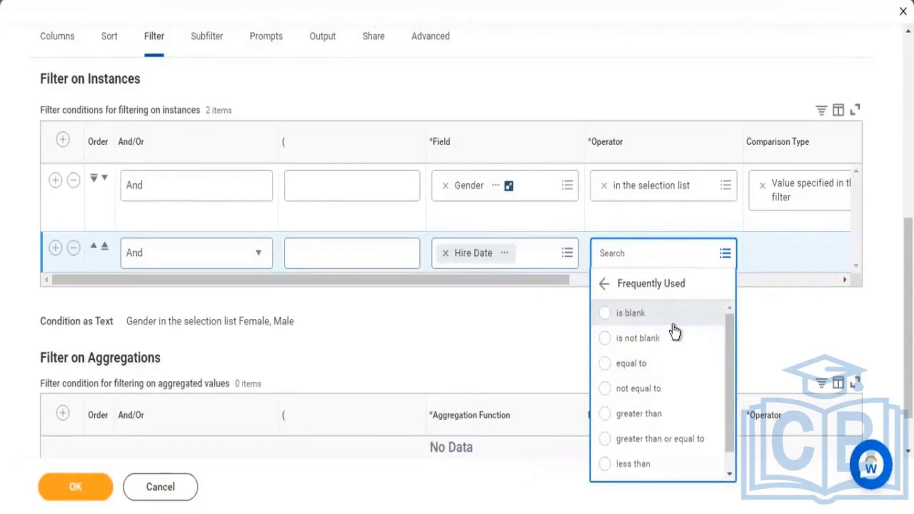
key(Down)
key(Down)
key(Down)
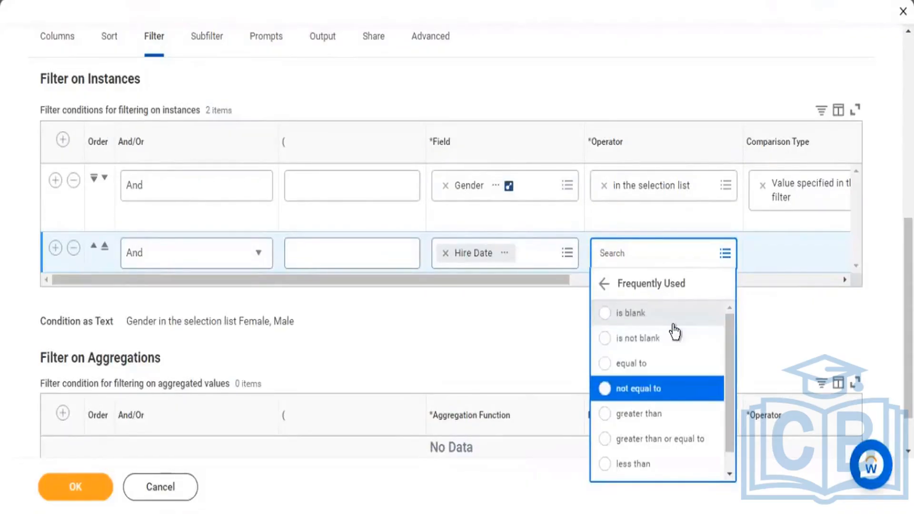
key(Down)
key(Down)
key(Down)
key(Down)
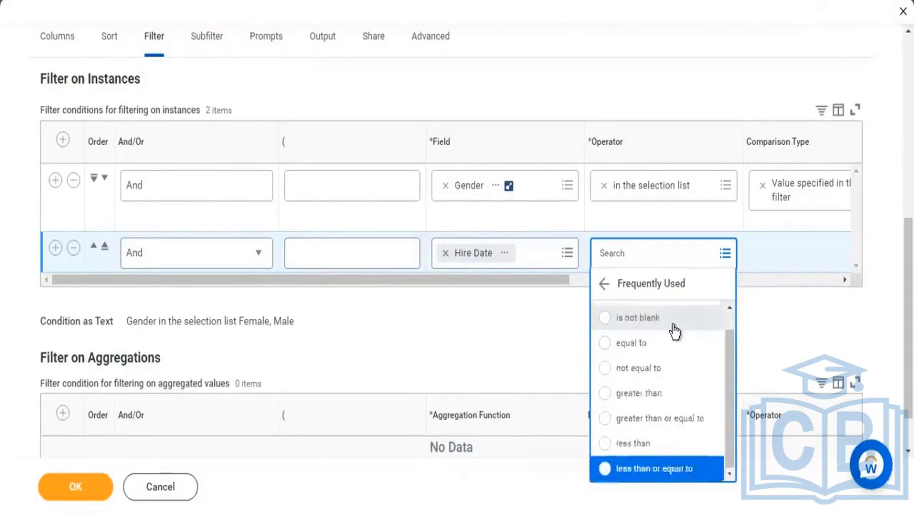
key(Up)
key(Up)
key(Up)
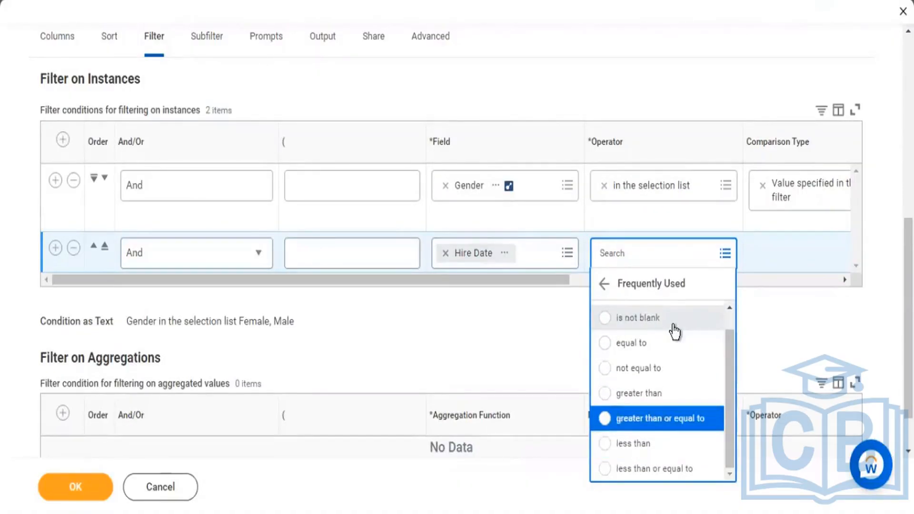
key(Return)
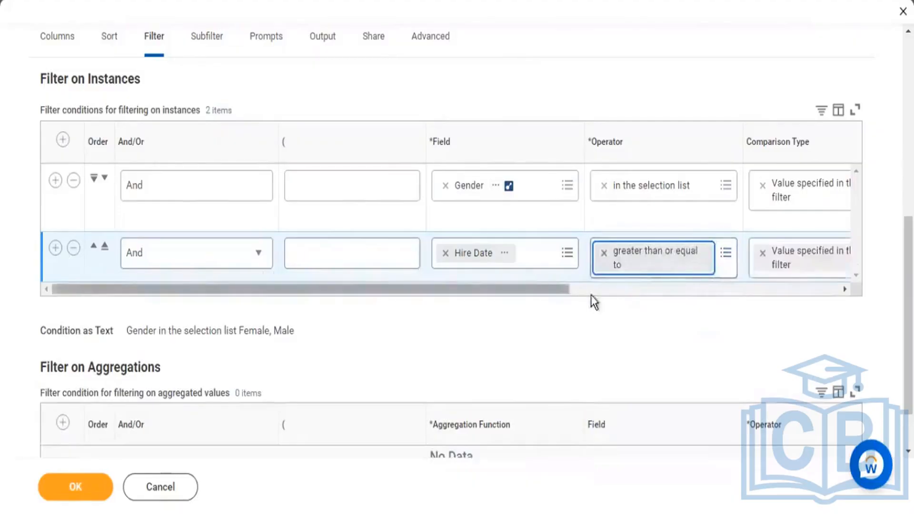
Step: Set the Hire Date condition's comparison value to January 1 of year 22
drag(590, 291, 709, 299)
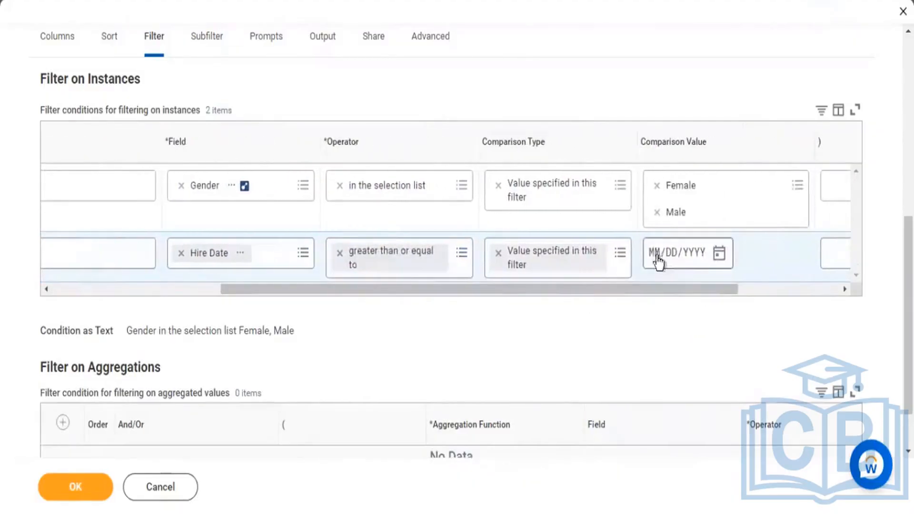
click(666, 254)
text(0101)
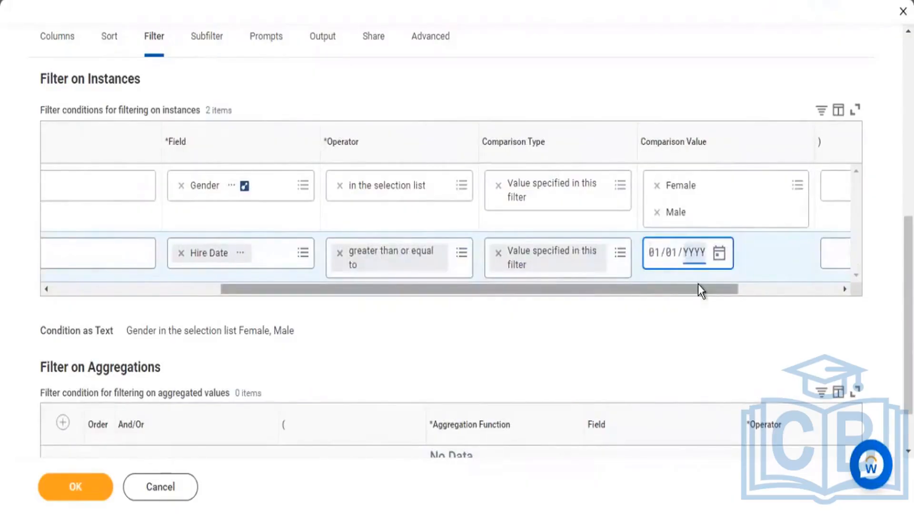
text(222)
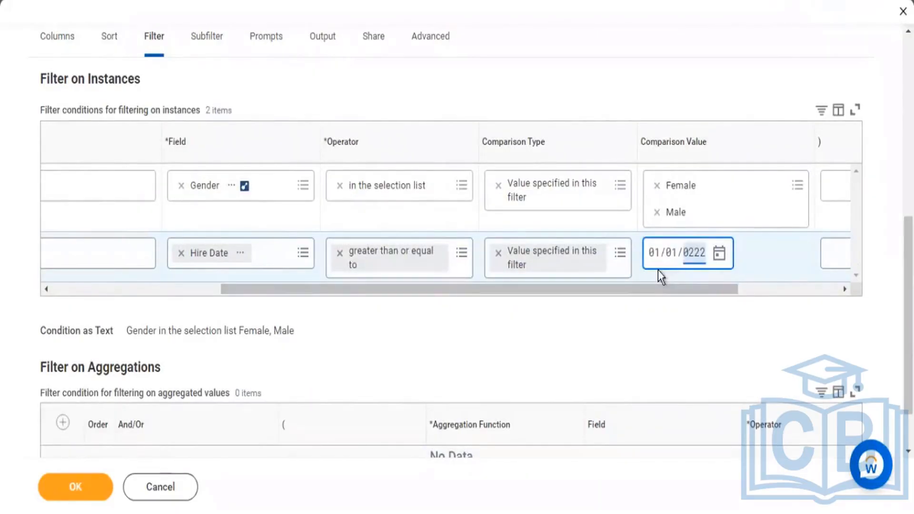
text(1900)
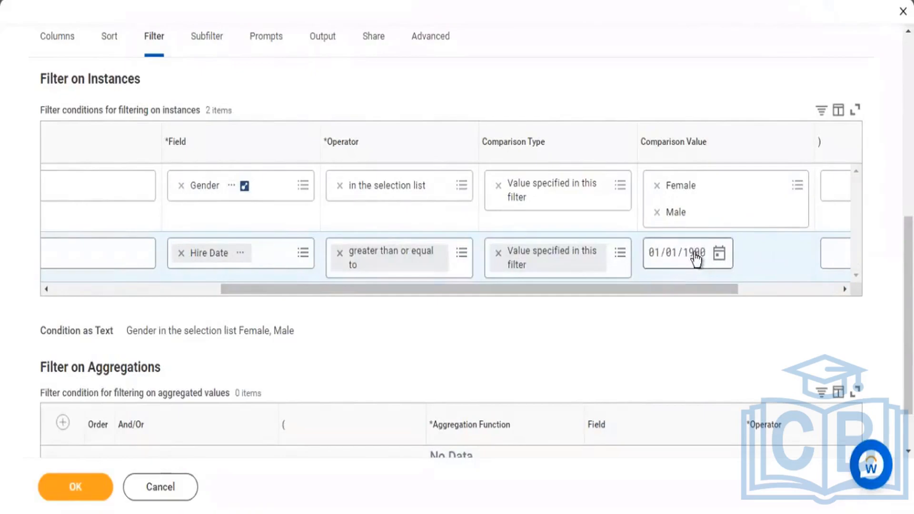
key(BackSpace)
key(BackSpace)
key(BackSpace)
key(BackSpace)
text(0022)
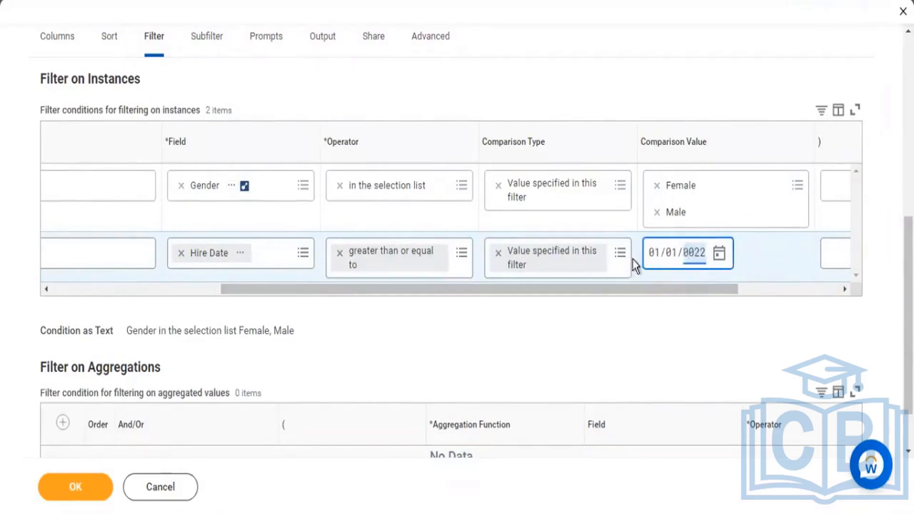
Step: Add a third filter condition using the Hire Date field
drag(555, 290, 184, 339)
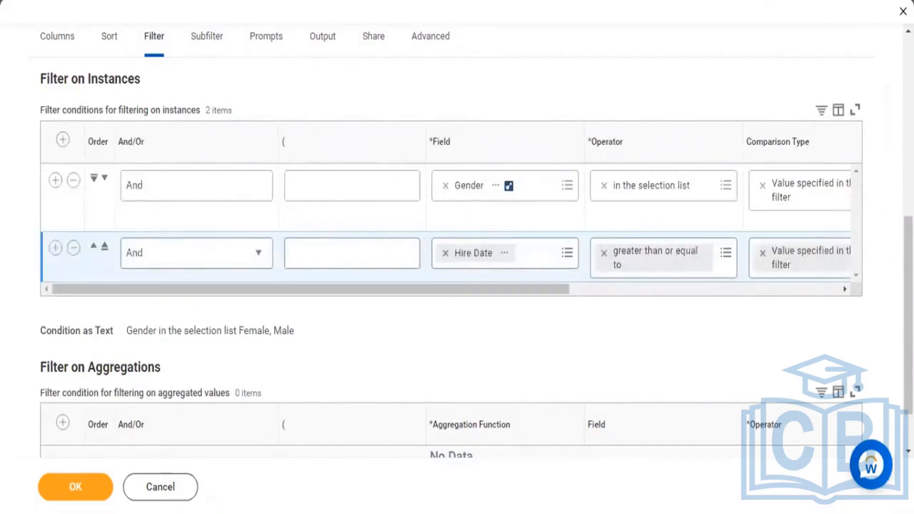
click(55, 249)
click(500, 314)
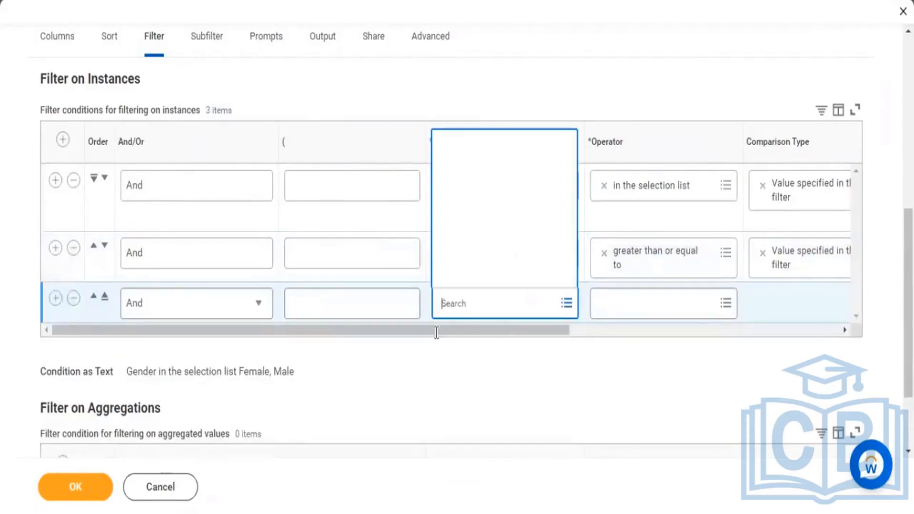
text(hire date)
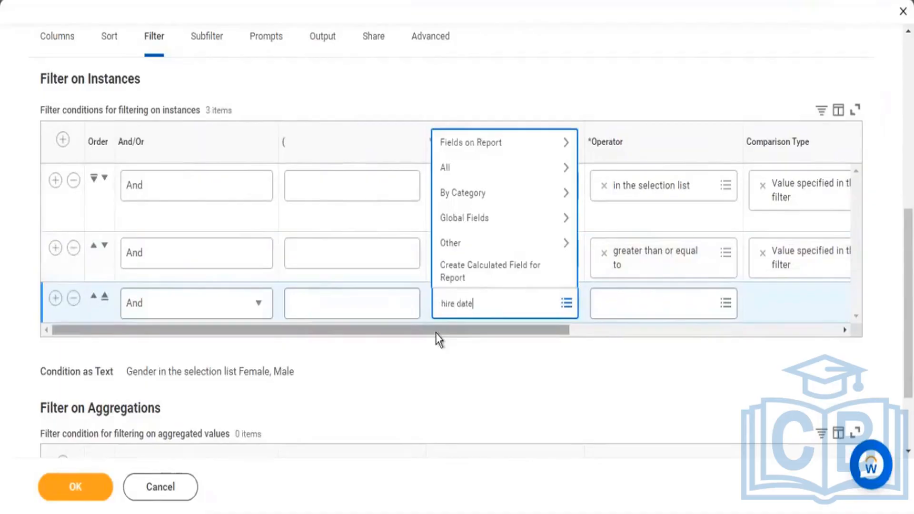
key(Return)
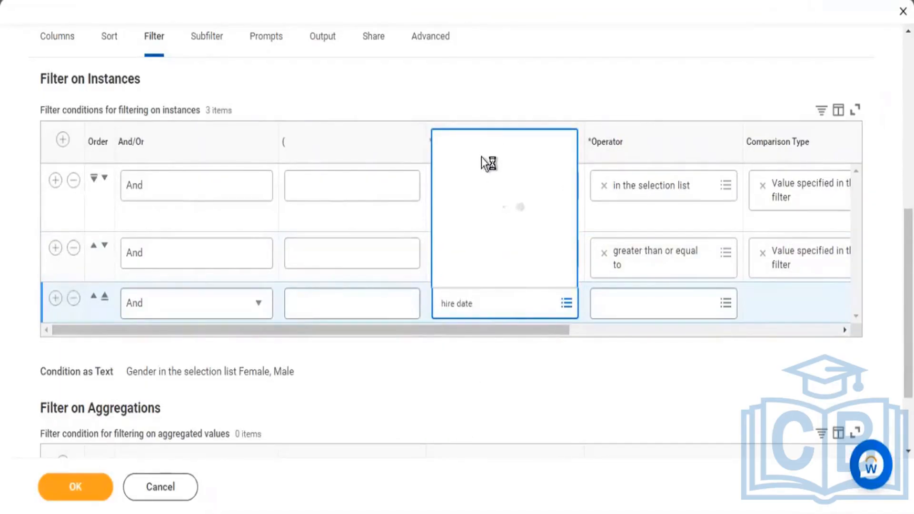
Step: Set the third condition's operator to "less than or equal to" from the frequently used operators
click(726, 303)
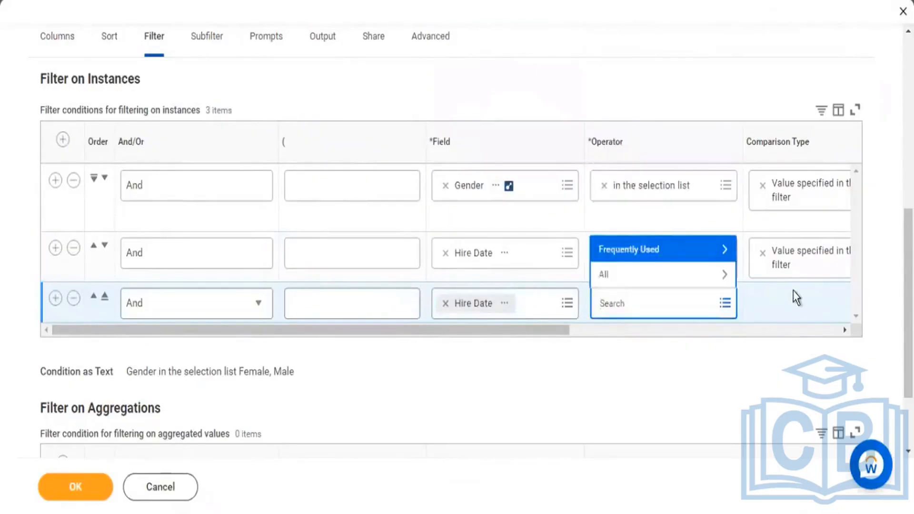
key(Return)
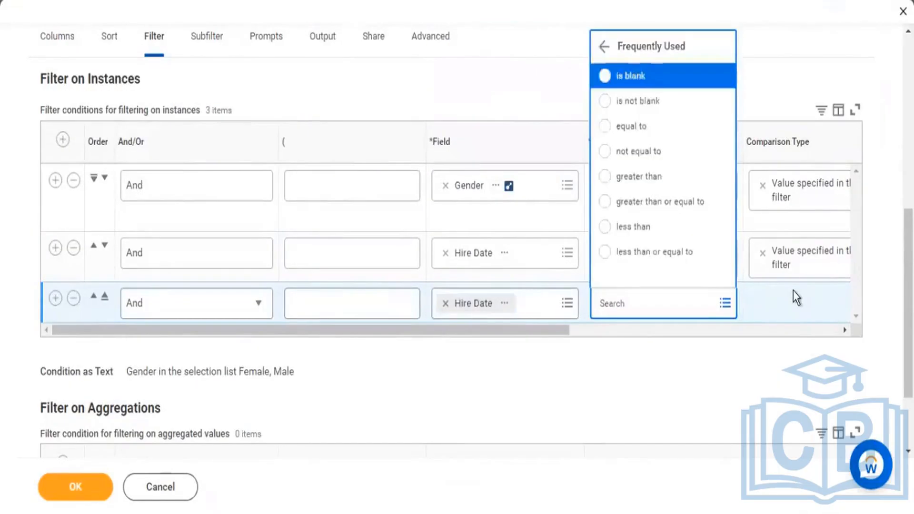
key(Up)
key(Return)
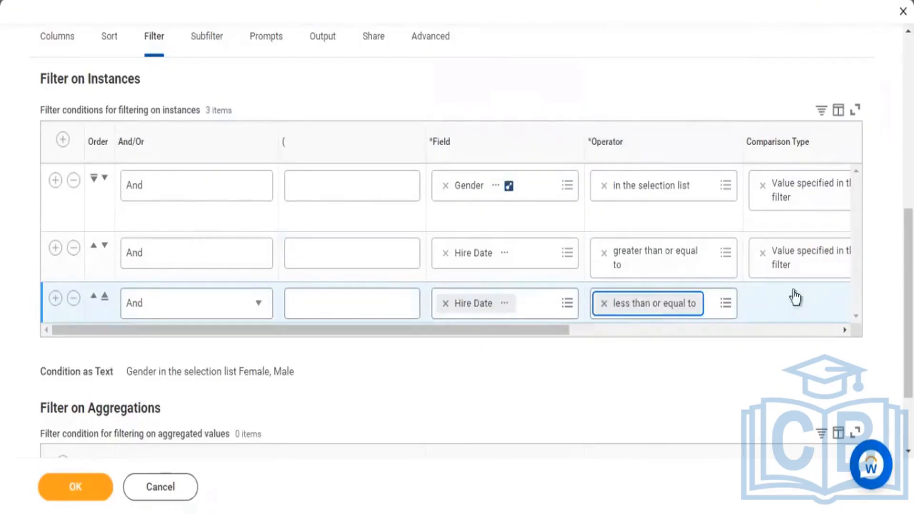
Step: Set the comparison value of the "less than or equal to" Hire Date condition to 12/31/2022
click(793, 290)
key(Tab)
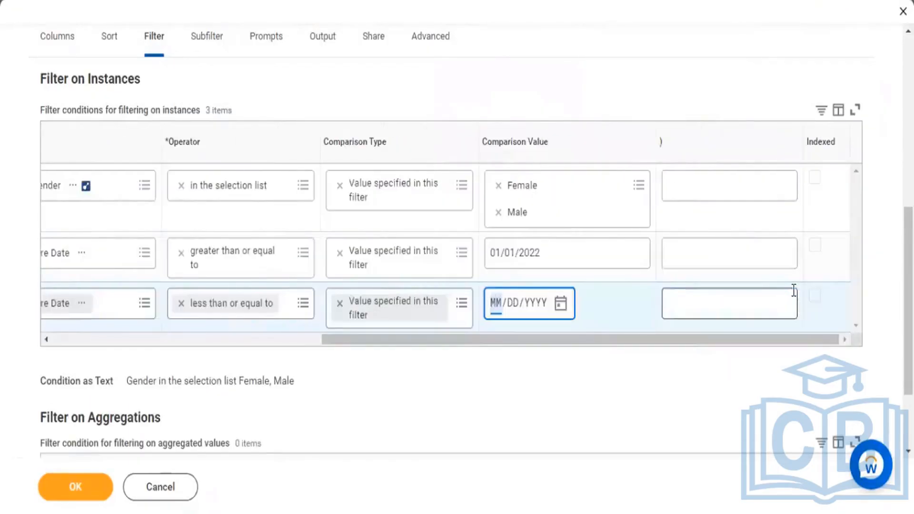
text(12/31/)
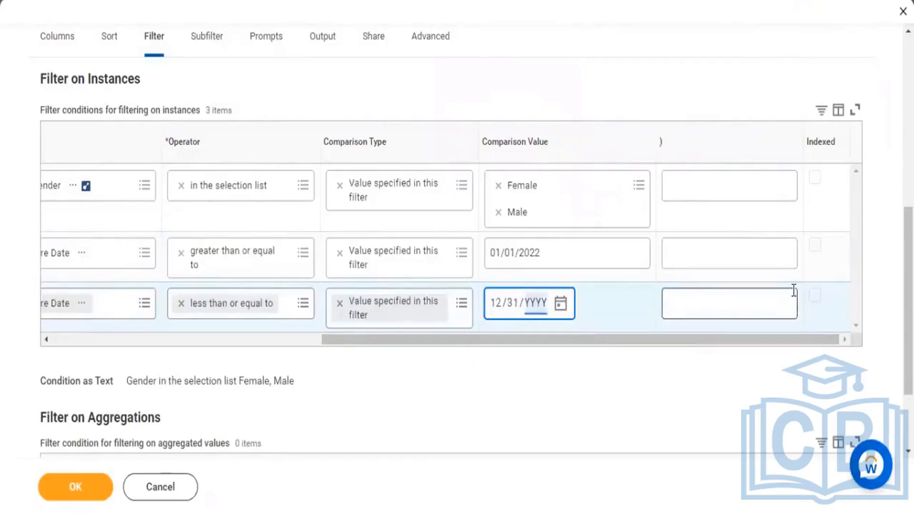
text(0022)
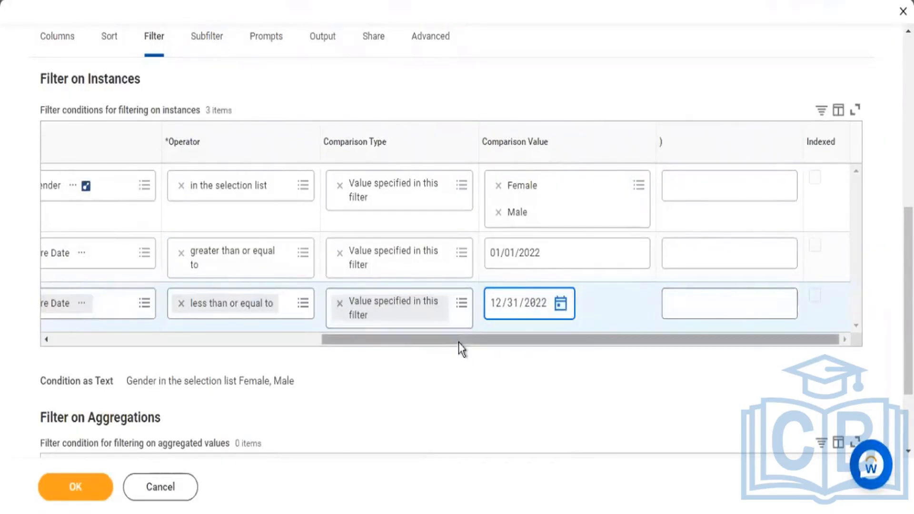
Step: Review the three filter conditions, save the report definition and run the report
drag(458, 342, 316, 333)
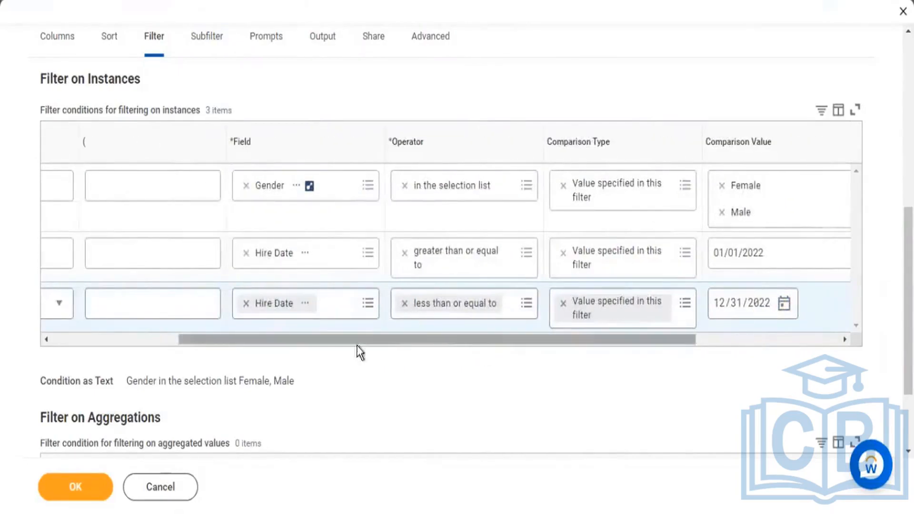
drag(357, 345, 140, 225)
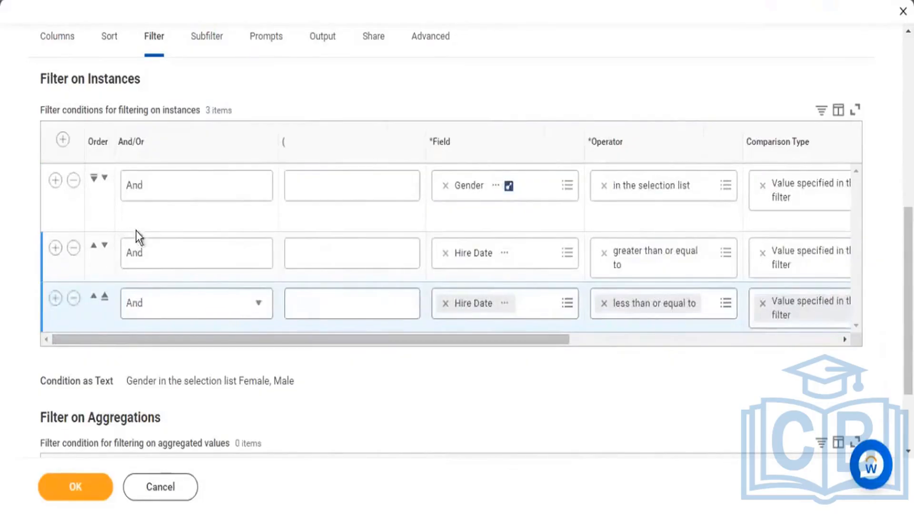
drag(495, 340, 690, 352)
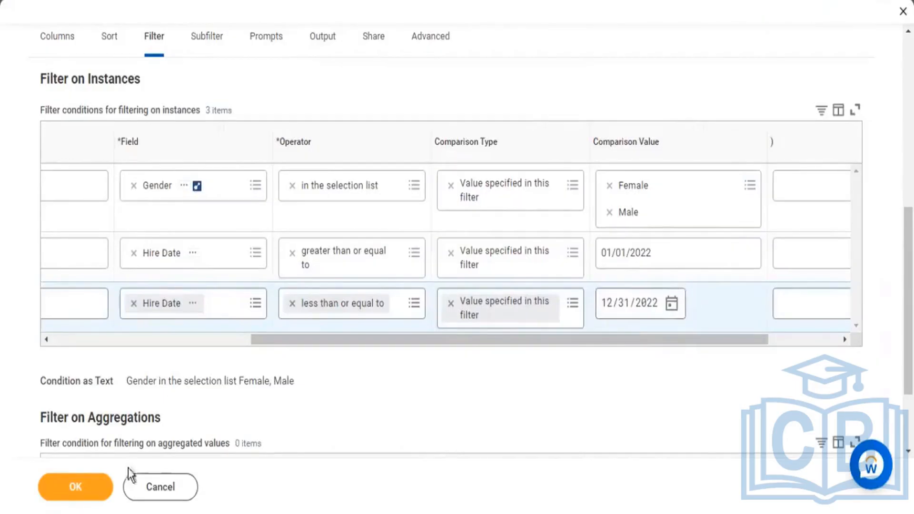
click(96, 493)
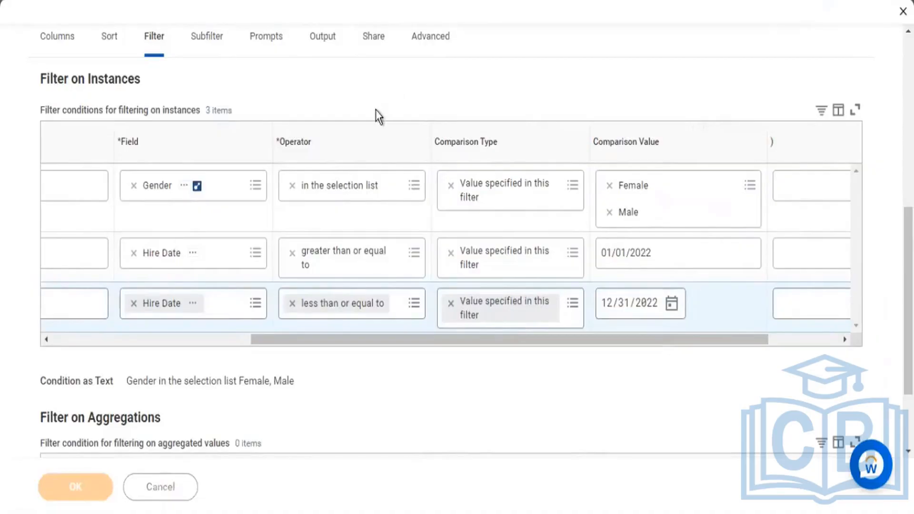
click(115, 473)
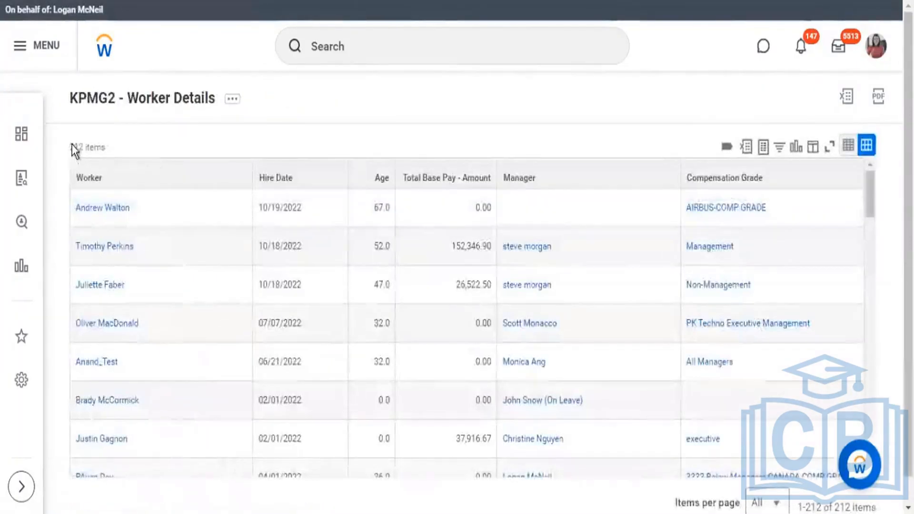
Step: Check the report results for the number of items and the years in the Hire Date column
drag(74, 148, 90, 148)
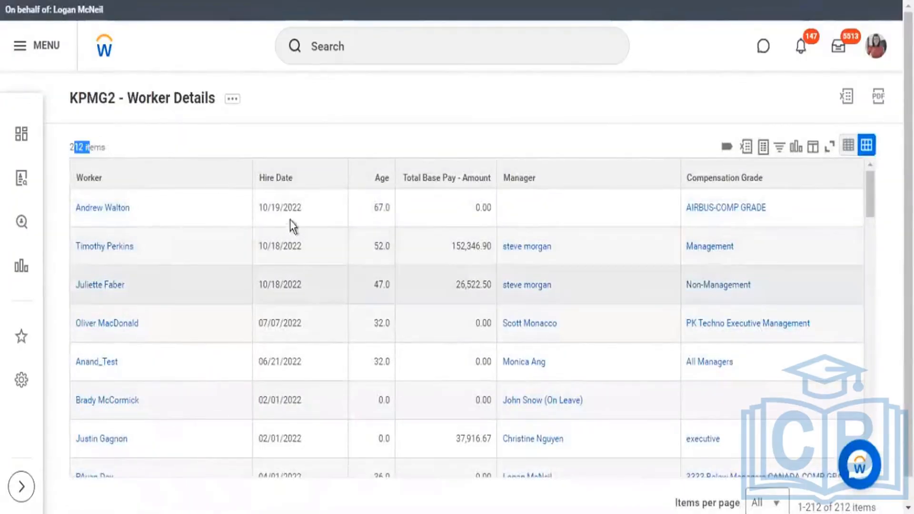
click(290, 184)
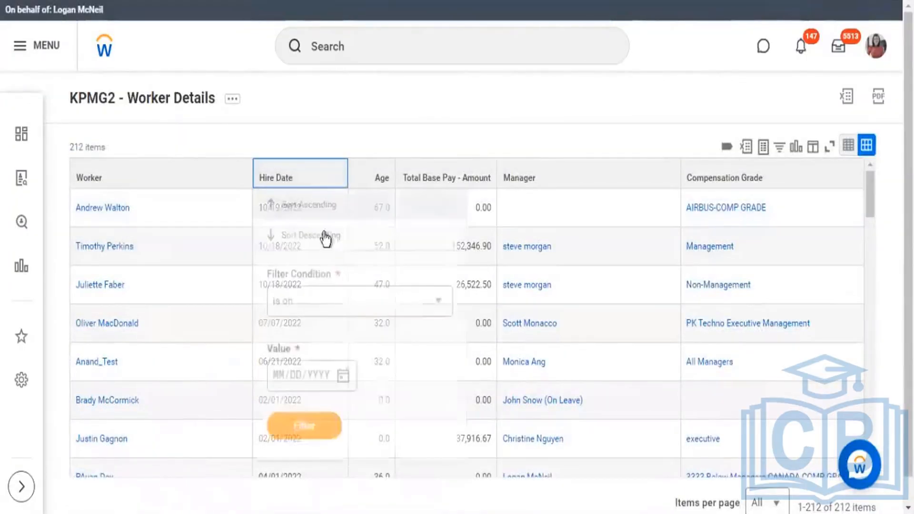
click(313, 131)
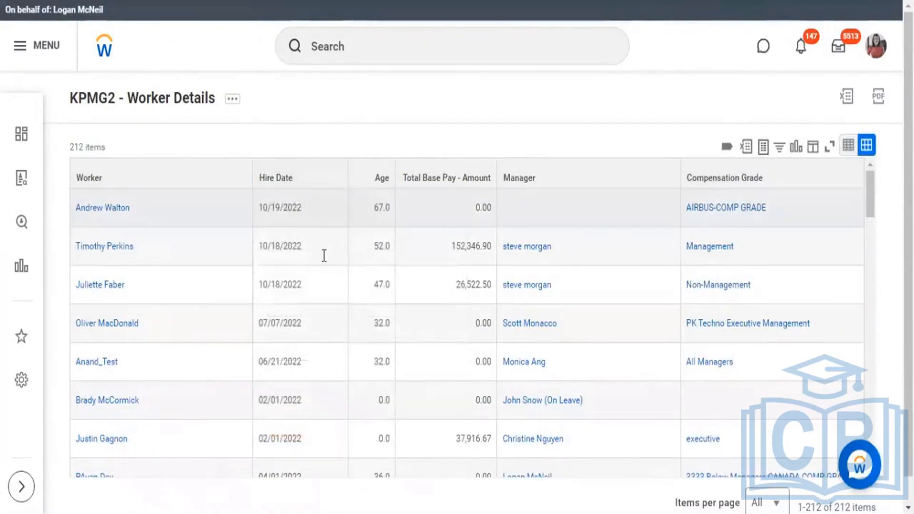
drag(288, 208, 324, 256)
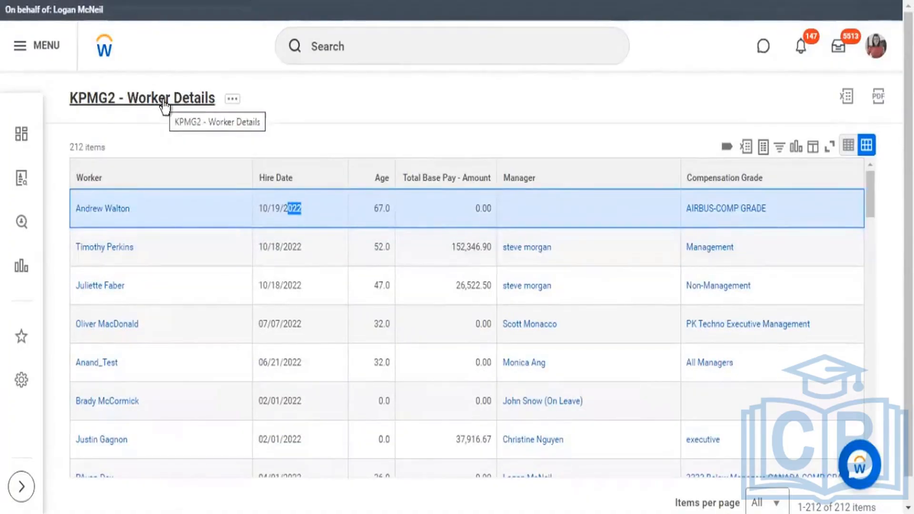
Step: Reopen the KPMG2 - Worker Details custom report for editing from its related actions
click(232, 98)
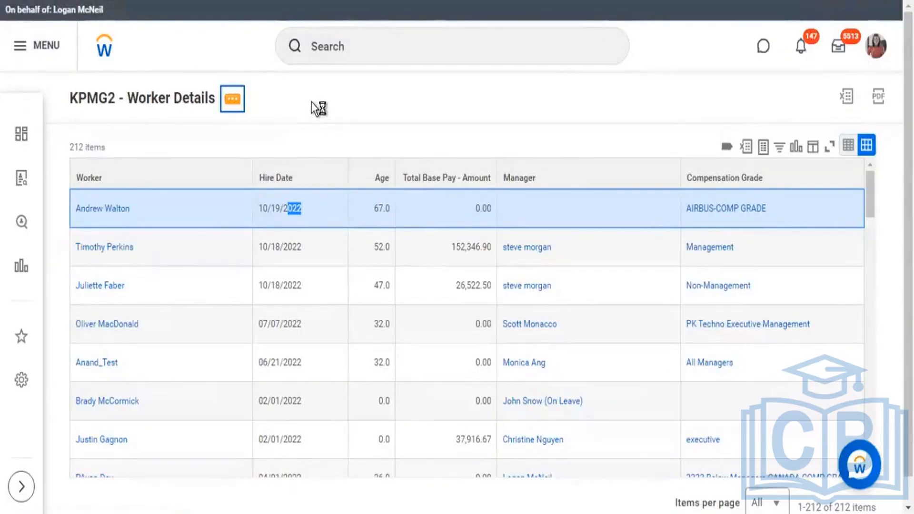
mouse_move(300, 158)
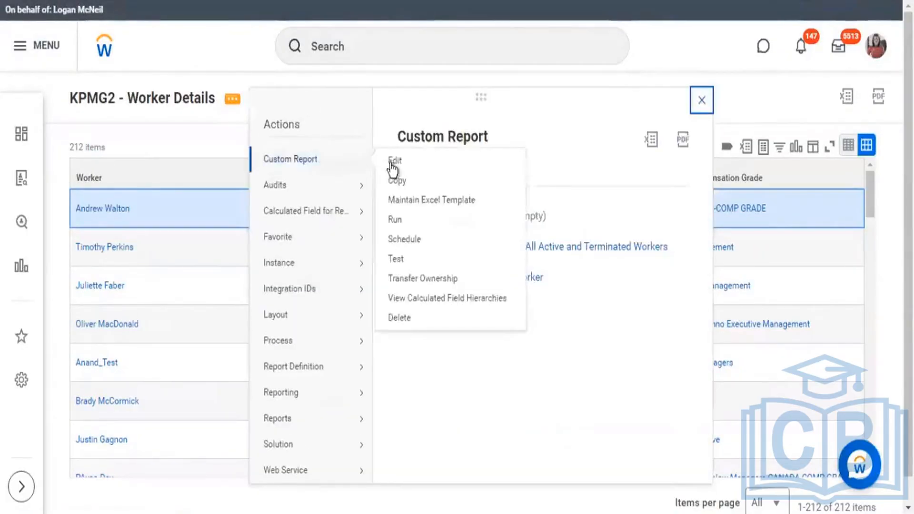
click(405, 191)
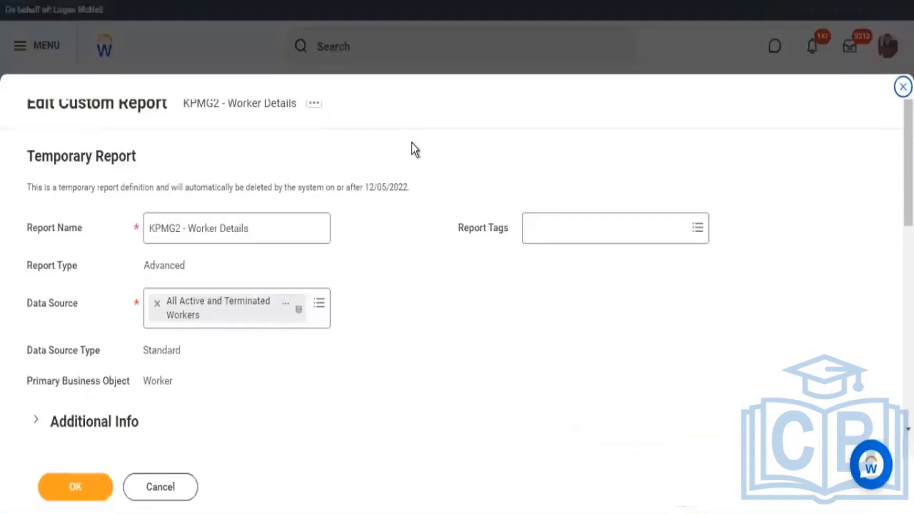
Step: Add a report column below Hire Date using the Worker object's Gender field
scroll(422, 178, down, 5)
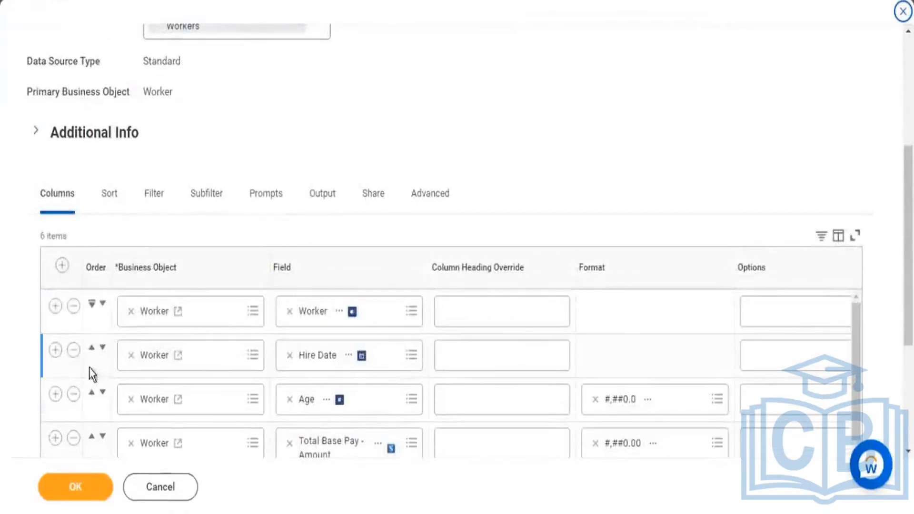
click(55, 350)
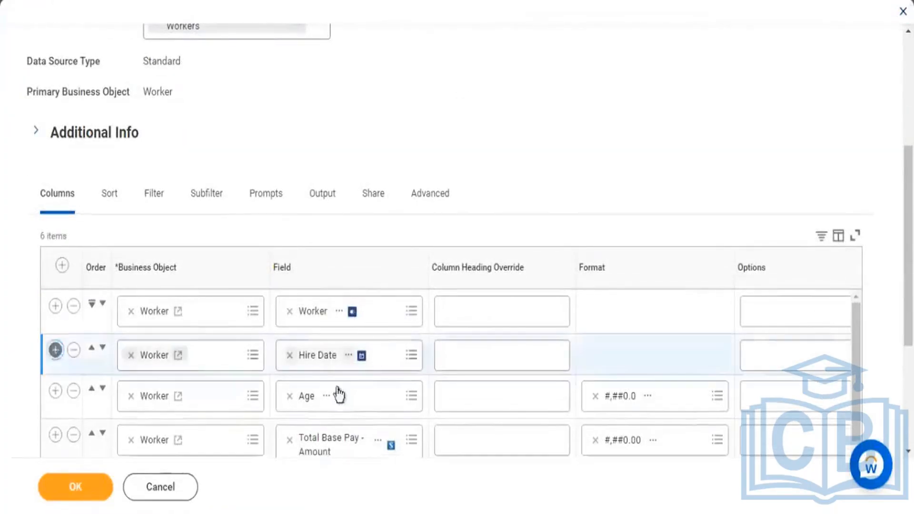
click(326, 398)
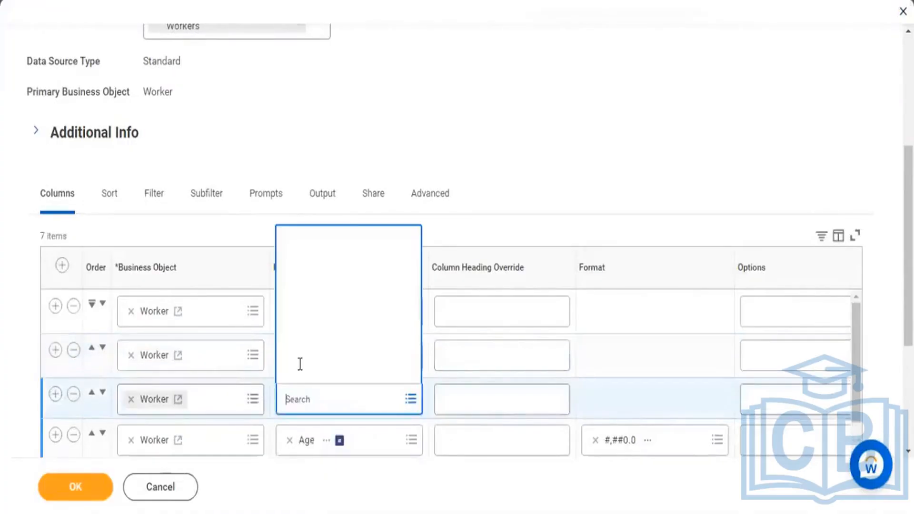
text(gender)
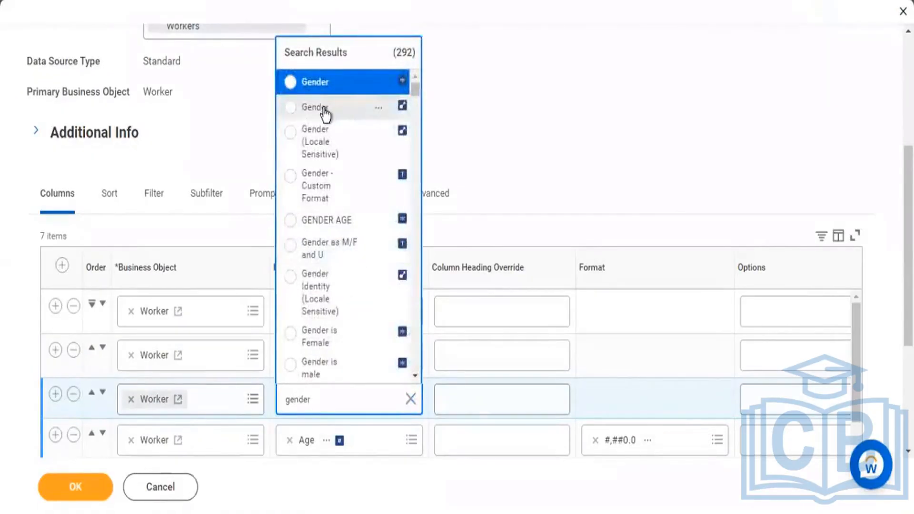
click(325, 109)
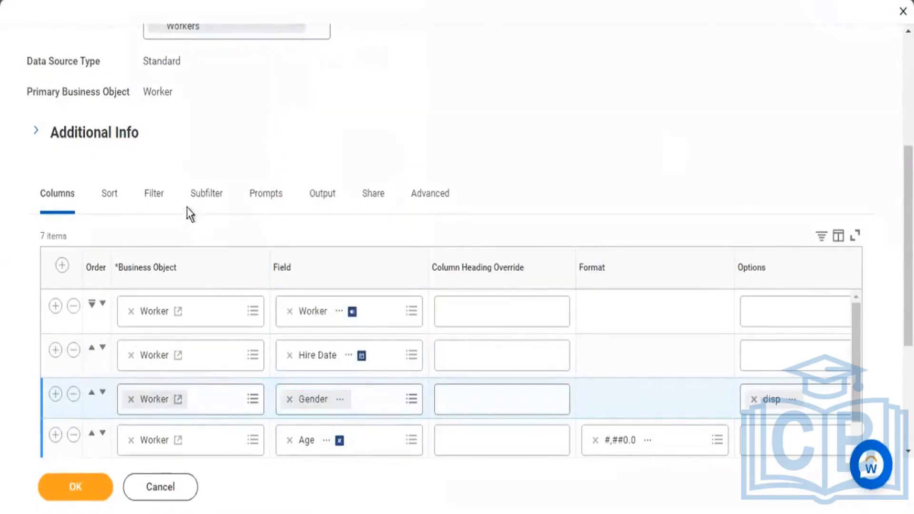
Step: In the instance filter, change the connector of the "greater than or equal to" Hire Date condition to Or
click(160, 195)
scroll(527, 139, down, 5)
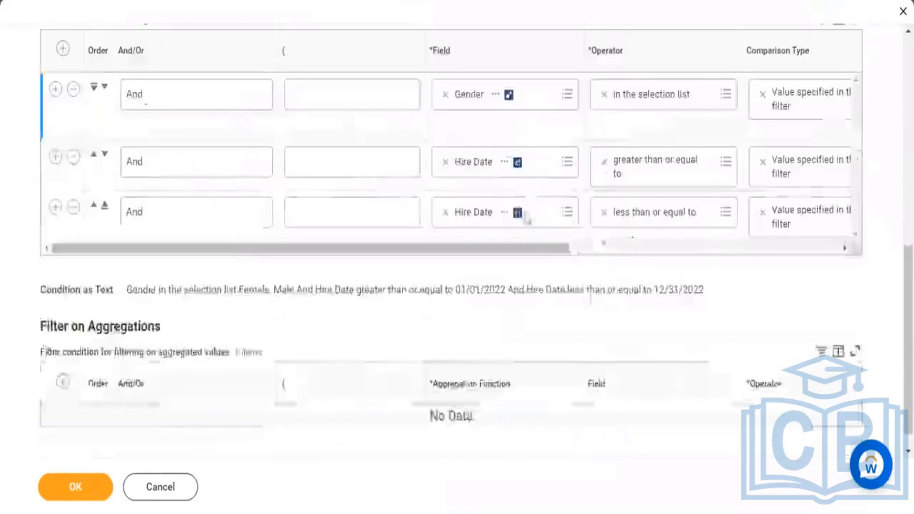
drag(532, 249, 540, 253)
drag(480, 254, 447, 254)
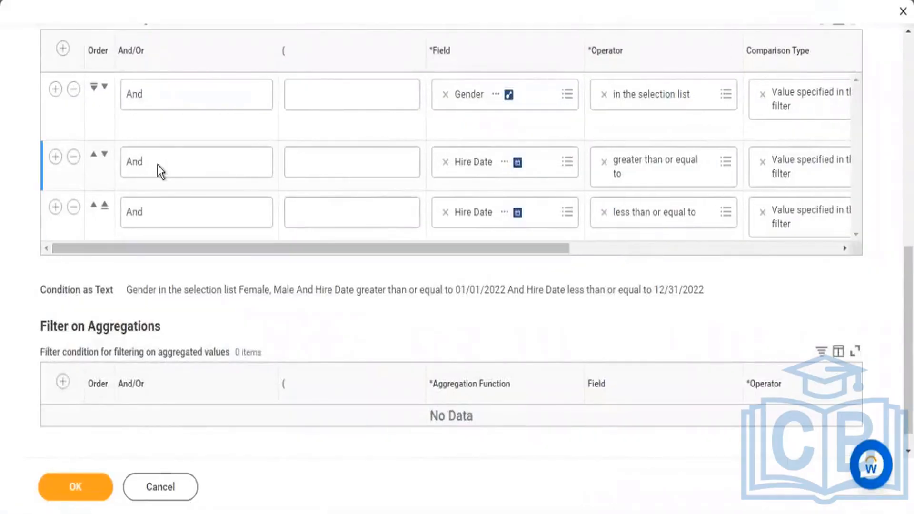
click(209, 162)
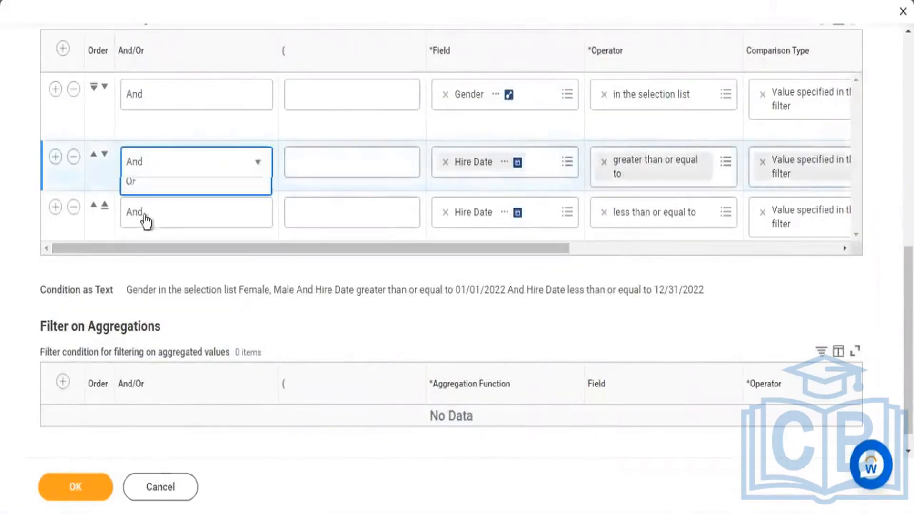
click(136, 240)
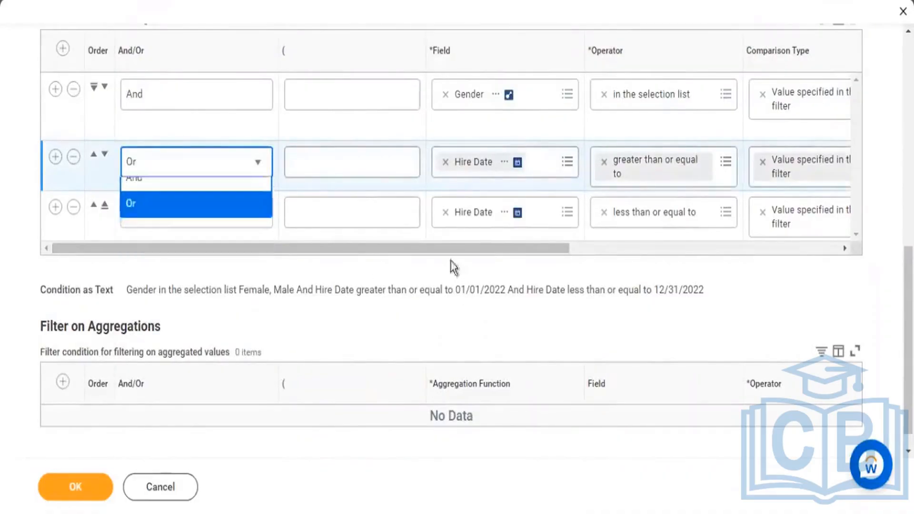
Step: Group the two Hire Date conditions with an opening parenthesis on the first and a closing parenthesis on the second
drag(487, 254, 664, 254)
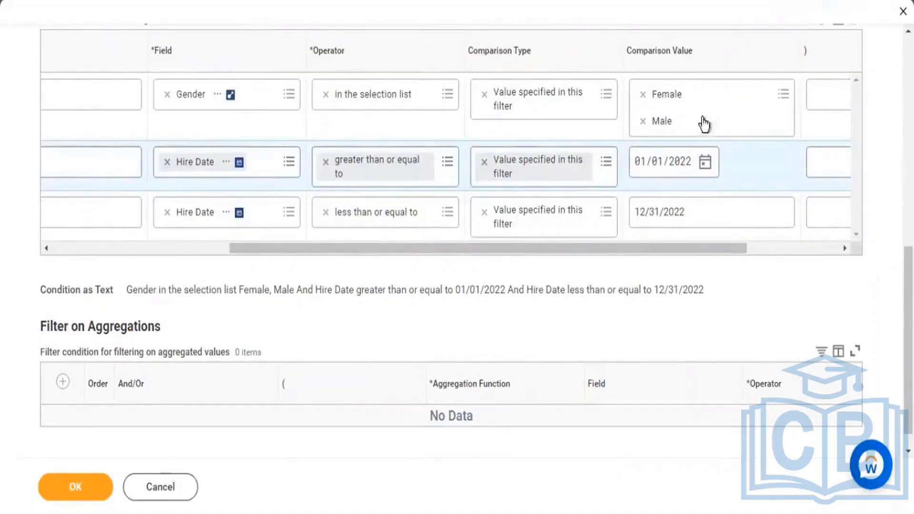
click(702, 143)
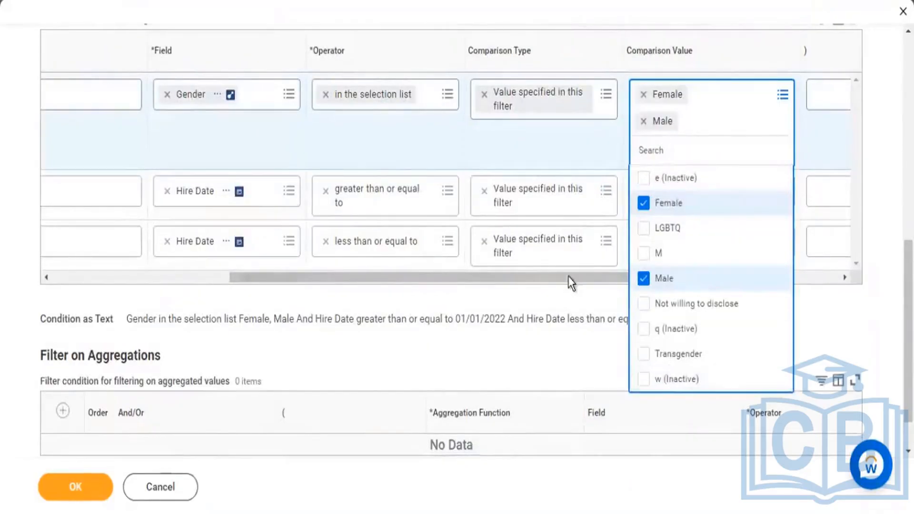
click(480, 261)
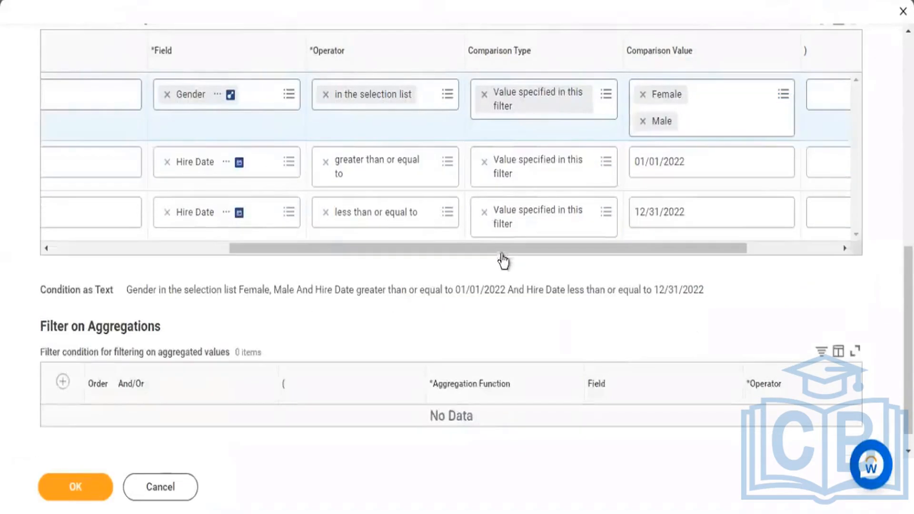
drag(506, 249, 341, 227)
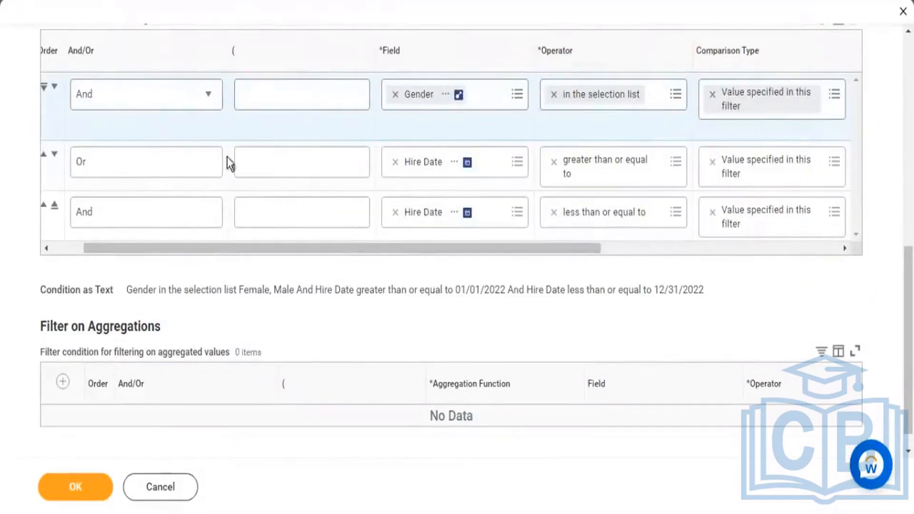
click(264, 164)
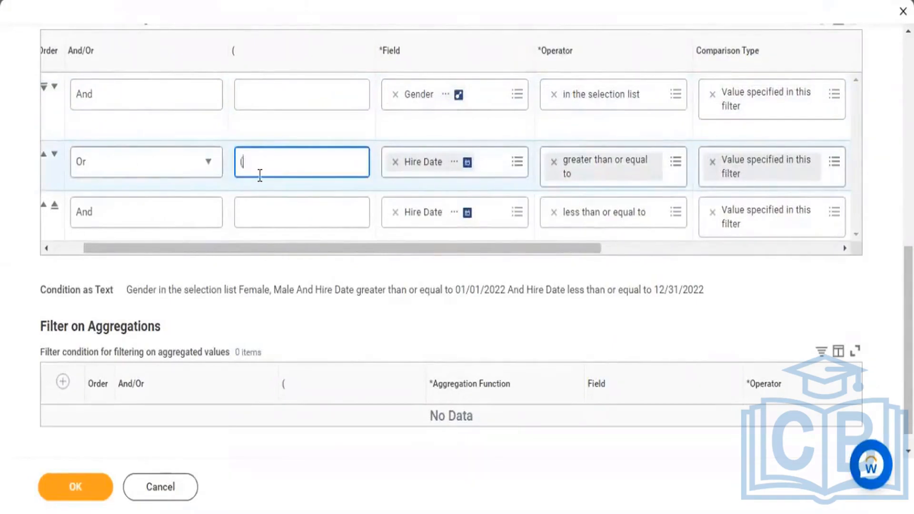
drag(331, 250, 669, 243)
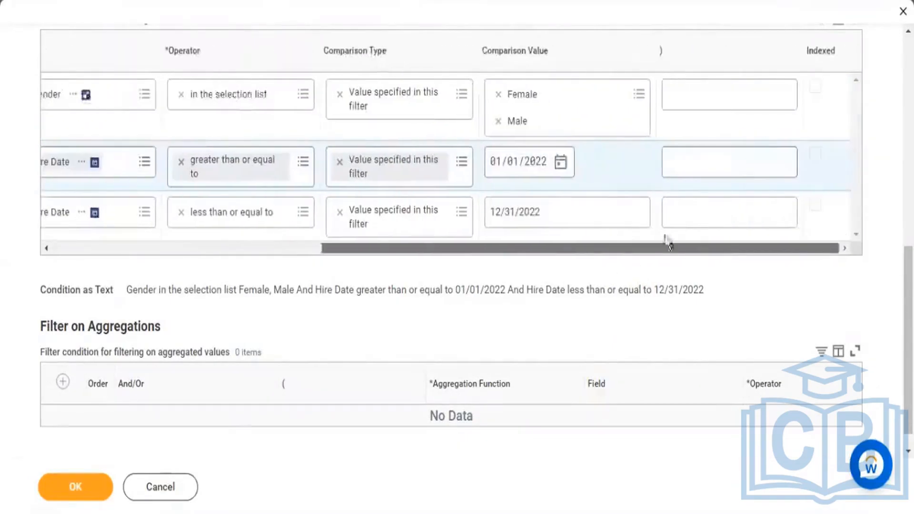
click(543, 213)
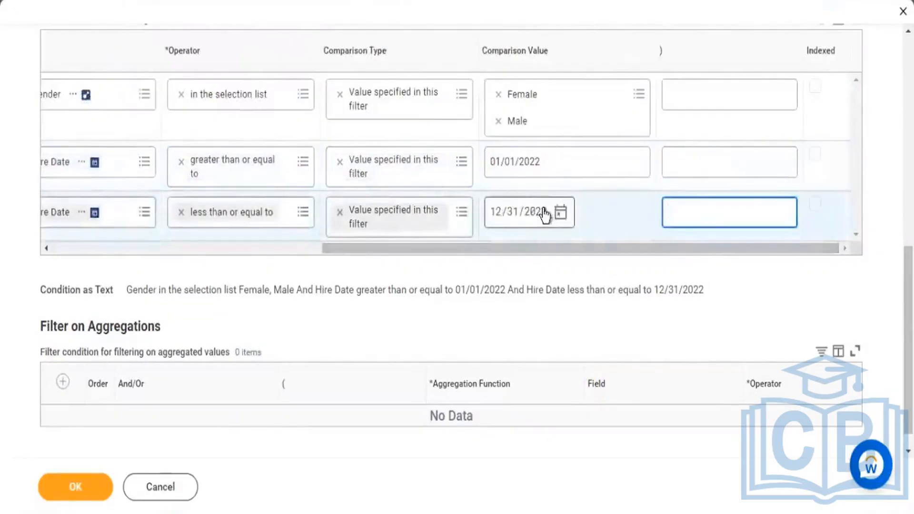
text())
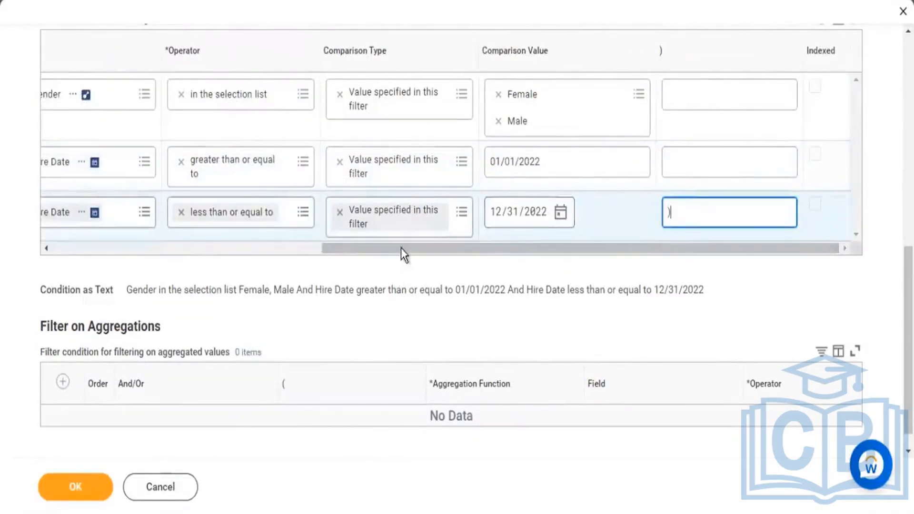
drag(297, 255, 146, 265)
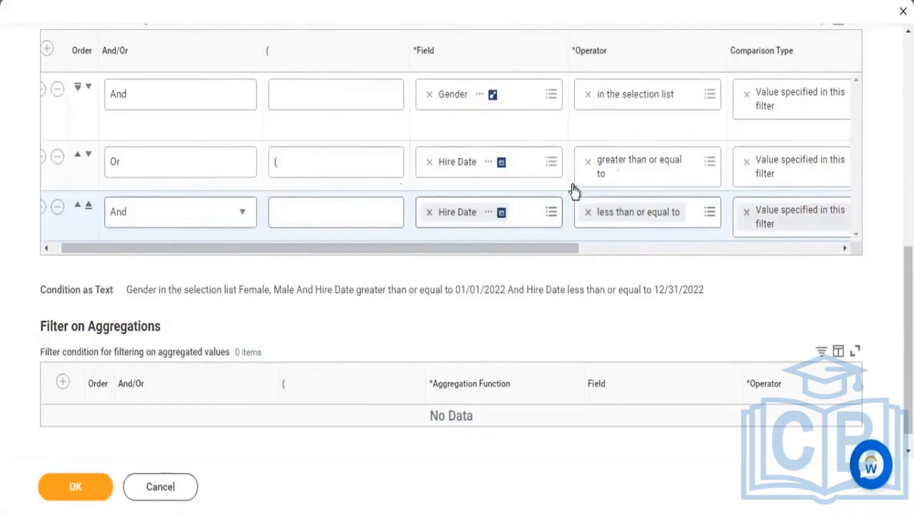
drag(548, 248, 809, 247)
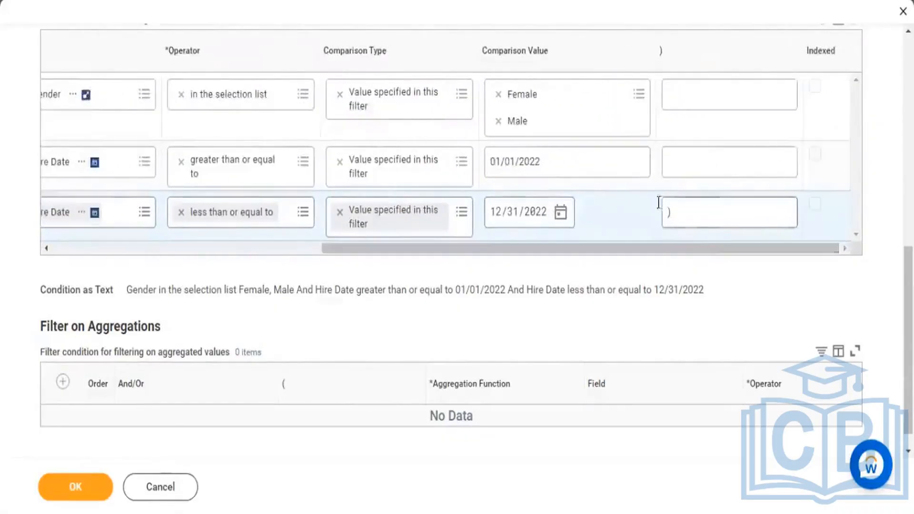
drag(693, 247, 404, 259)
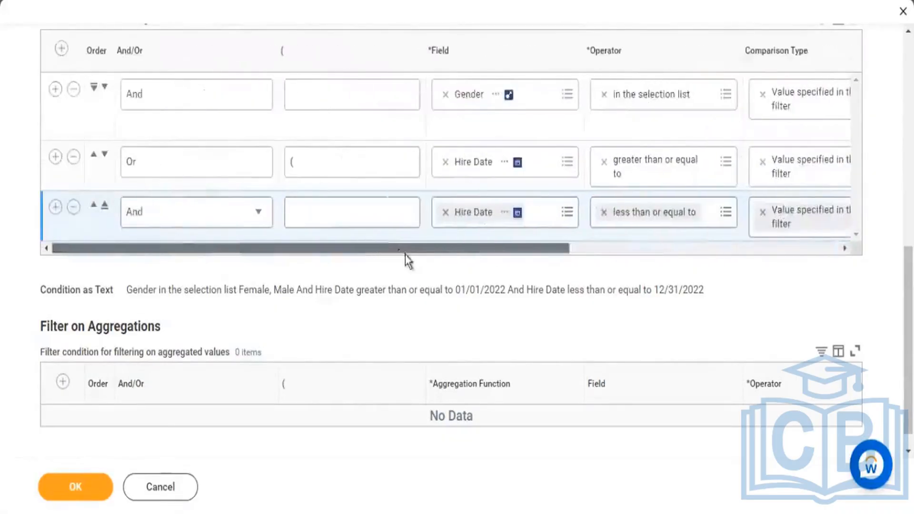
Step: Save the edited filter conditions and run the KPMG2 - Worker Details report
click(95, 488)
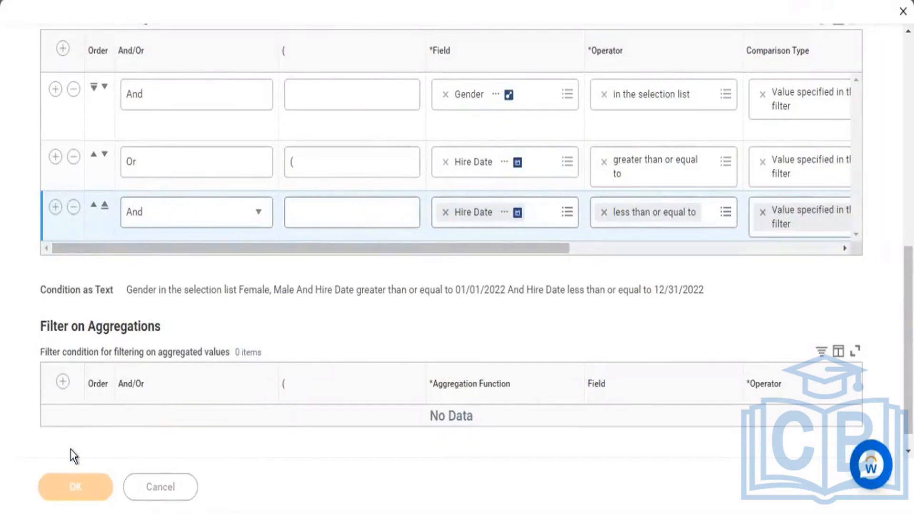
click(113, 495)
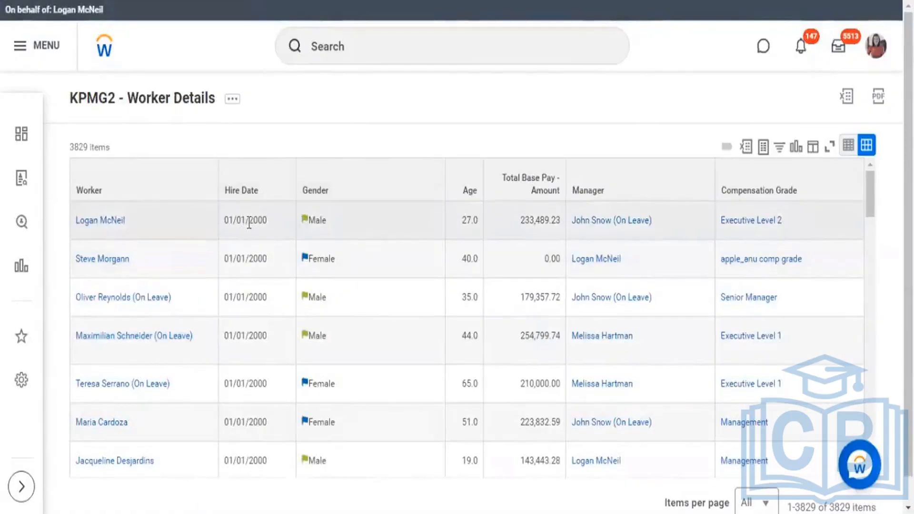
Step: Examine the item count and the Hire Date and Gender values of the workers in the report output
drag(242, 222, 314, 220)
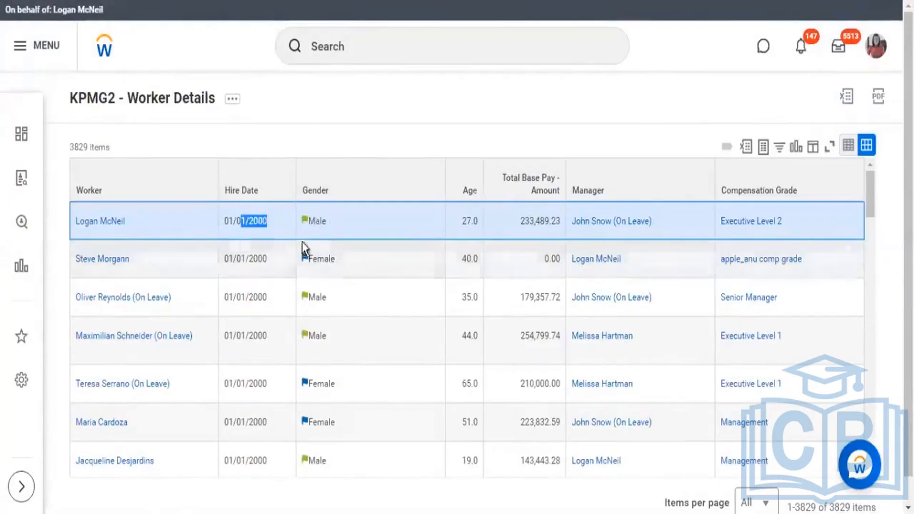
key(F5)
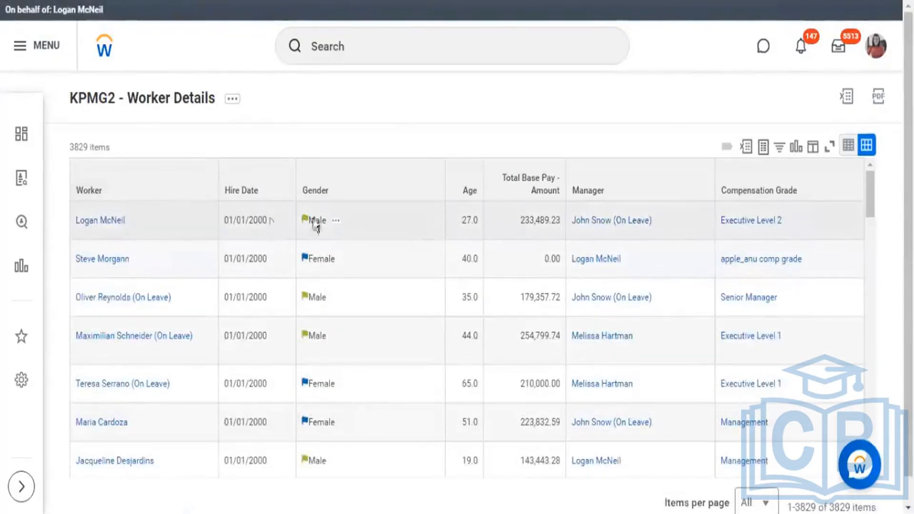
double_click(84, 148)
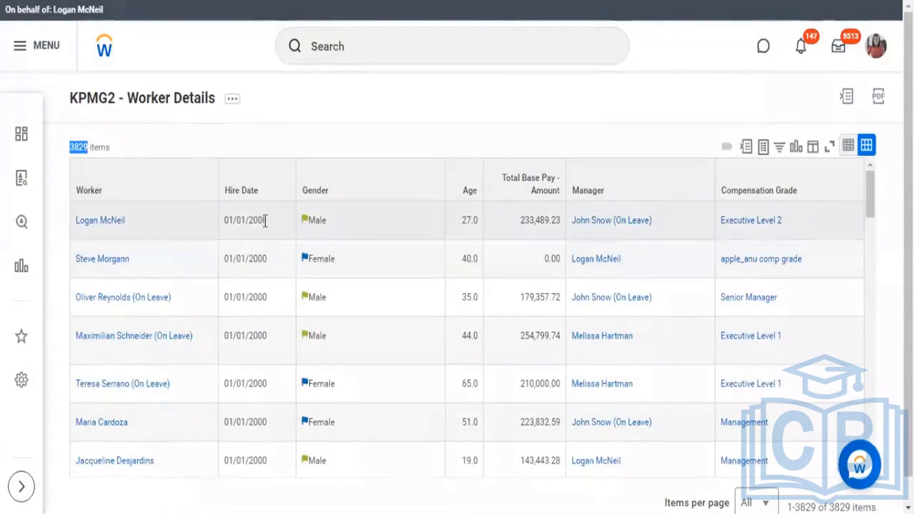
drag(249, 223, 265, 221)
drag(249, 259, 263, 259)
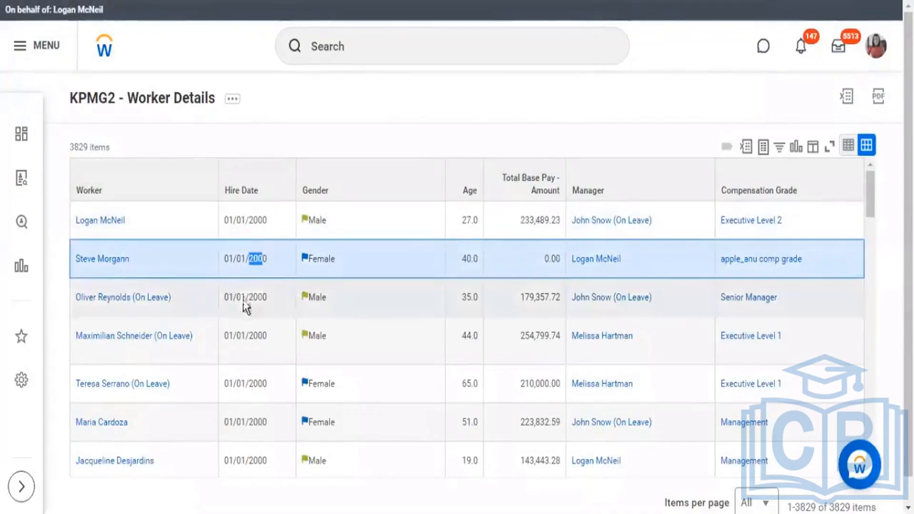
drag(245, 297, 263, 296)
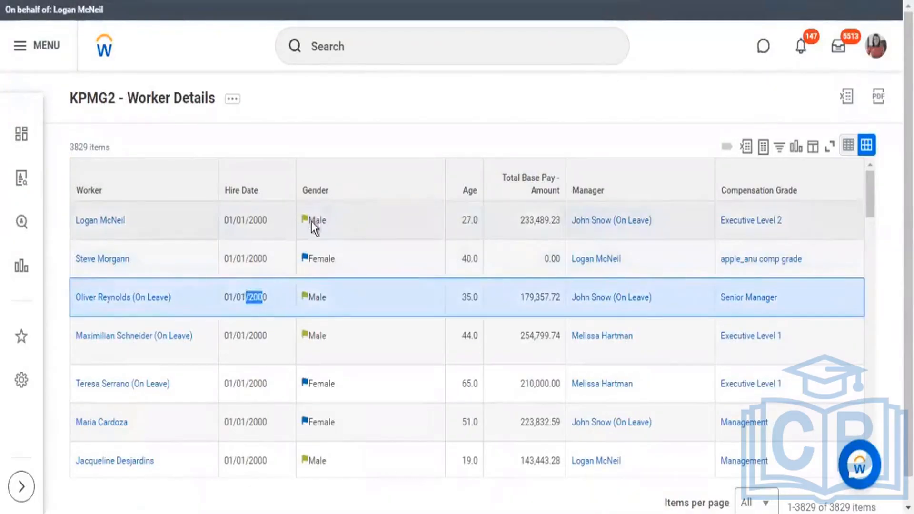
drag(311, 221, 316, 221)
drag(336, 261, 296, 261)
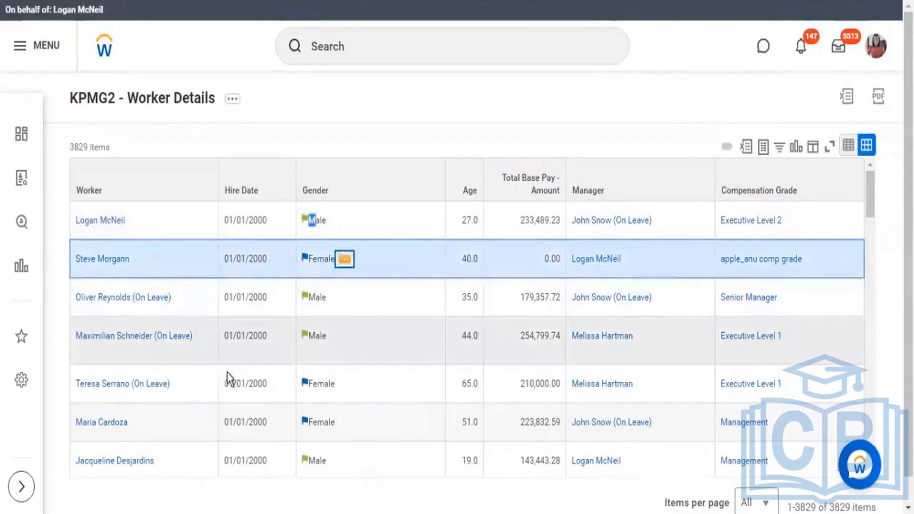
scroll(274, 259, down, 3)
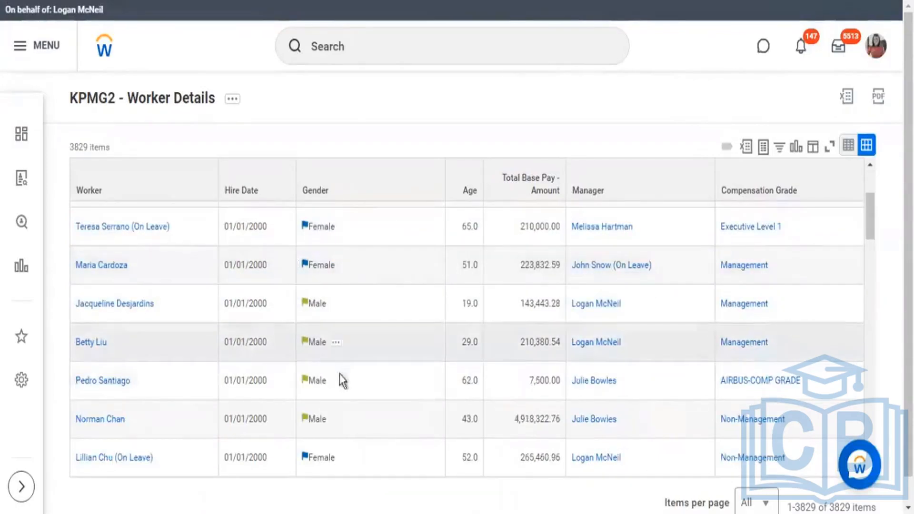
Step: Filter the output's Hire Date column with the condition is on or after and a January 1 start date
click(266, 198)
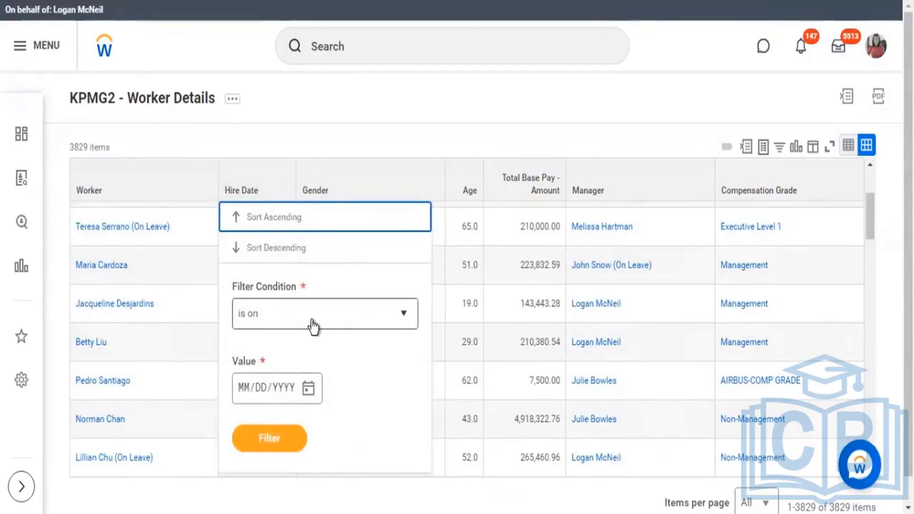
click(327, 320)
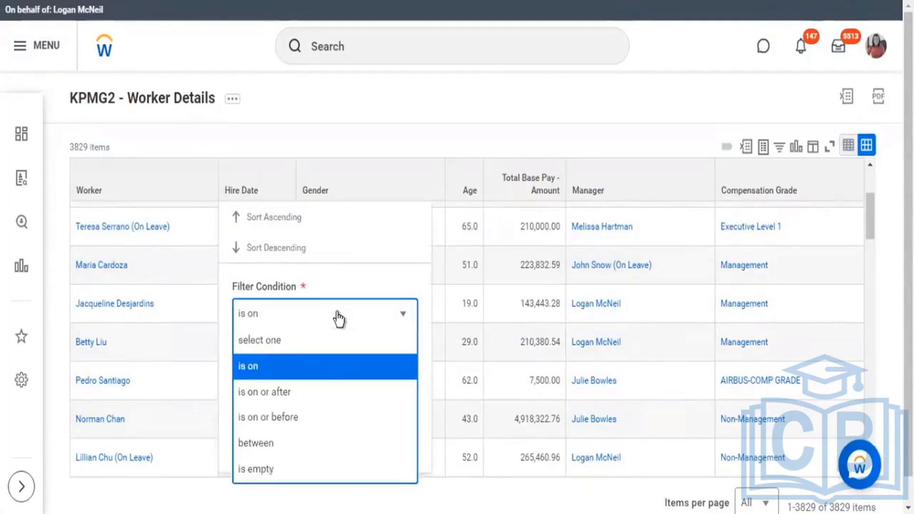
click(294, 389)
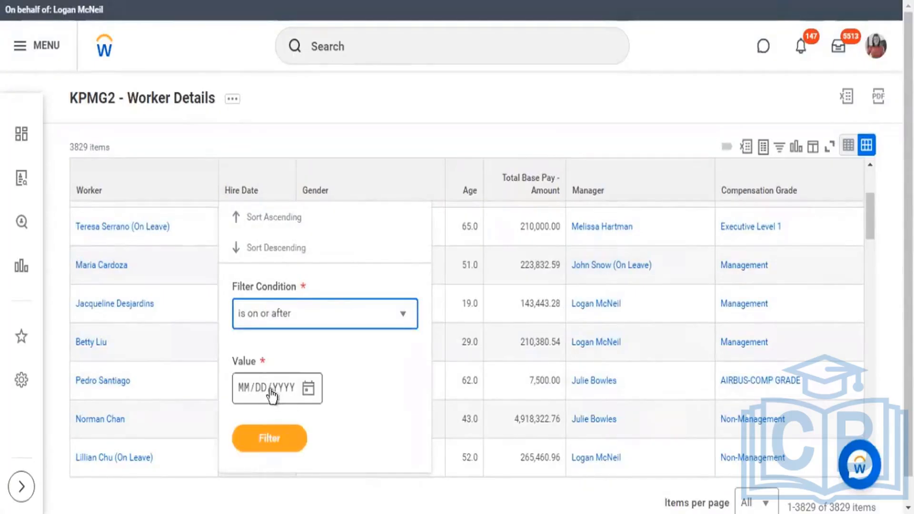
click(272, 394)
text(01012)
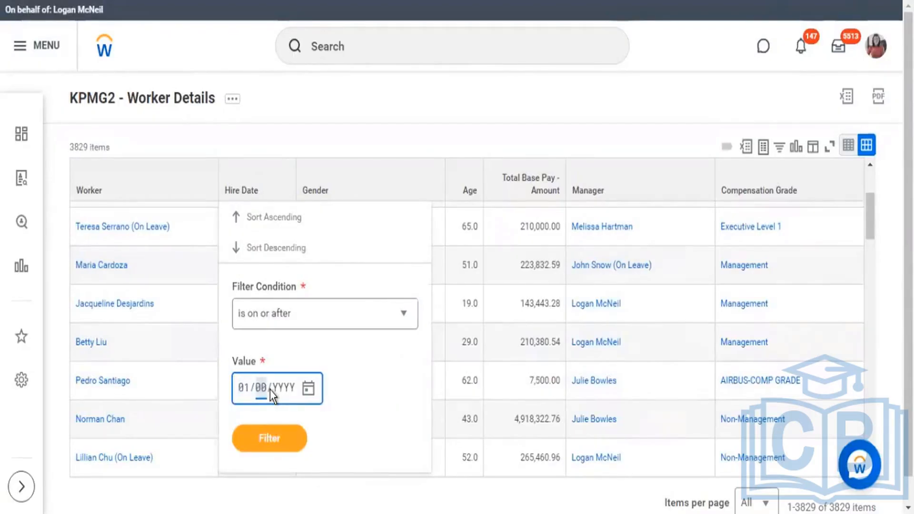
click(265, 438)
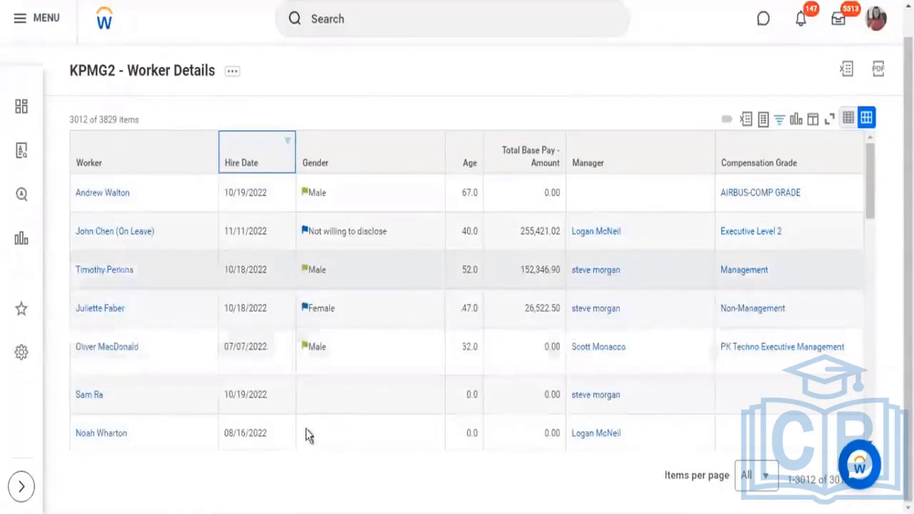
Step: Examine the hire dates and the Gender column of the workers in the filtered report output
scroll(281, 392, down, 2)
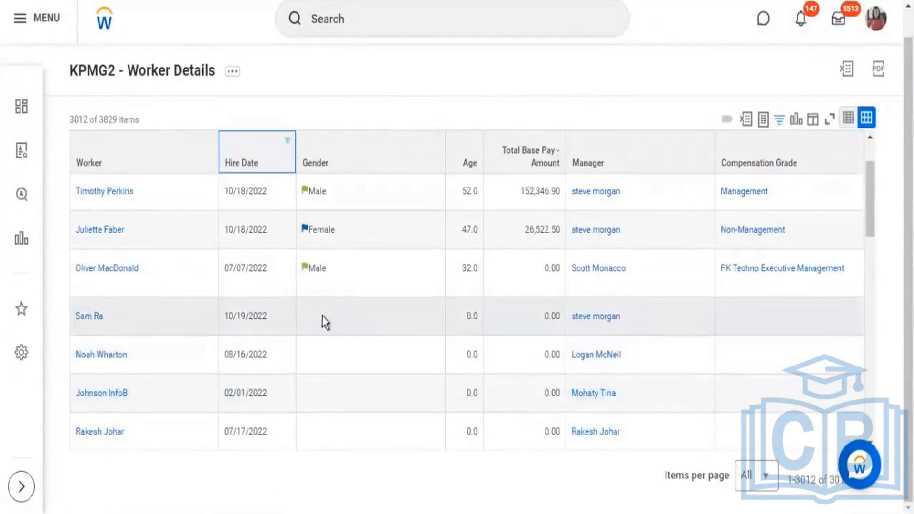
scroll(267, 300, down, 2)
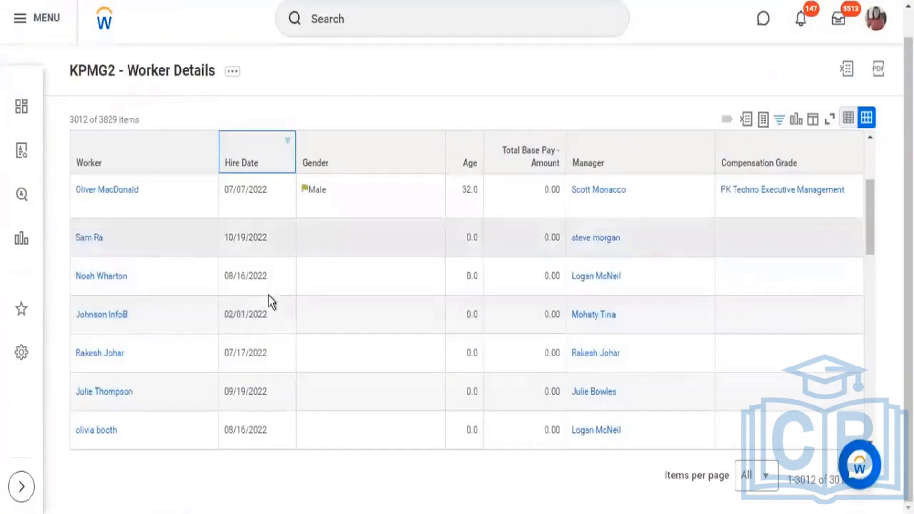
scroll(261, 300, down, 6)
scroll(285, 318, down, 12)
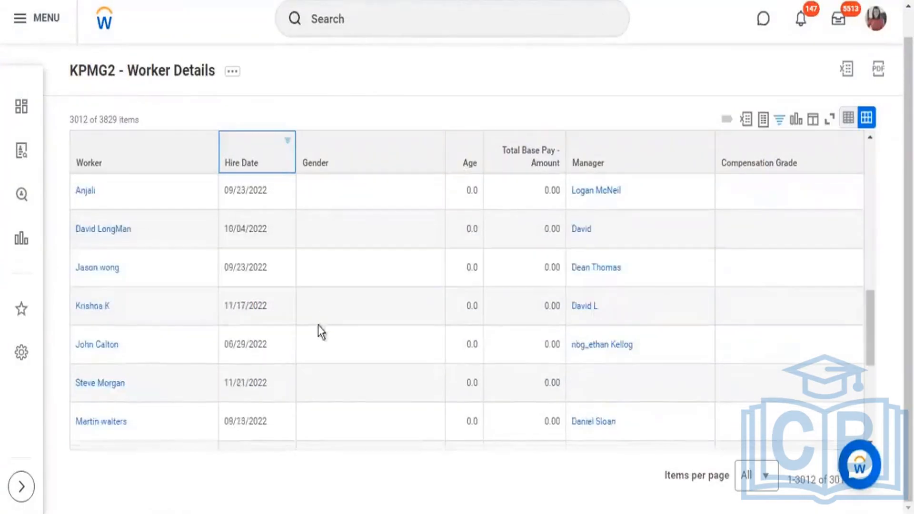
scroll(327, 334, down, 2)
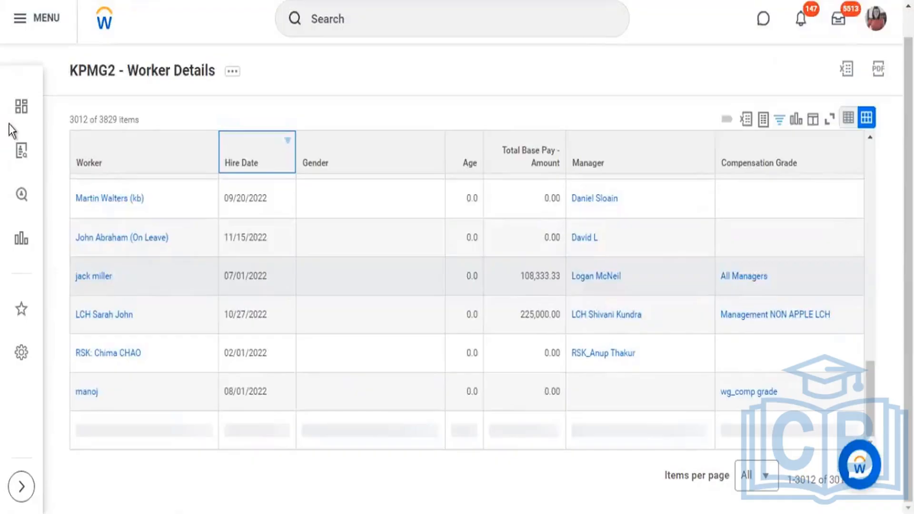
key(alt+Tab)
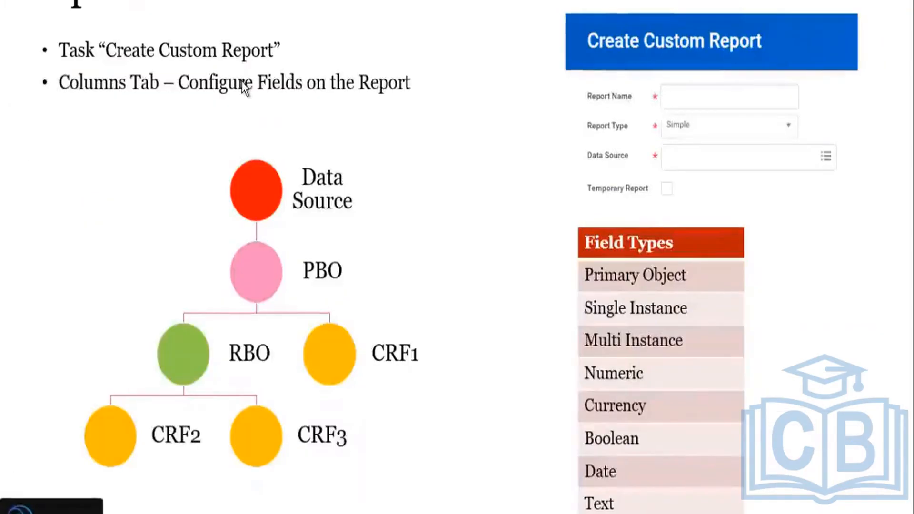
key(alt+Tab)
key(alt+Tab)
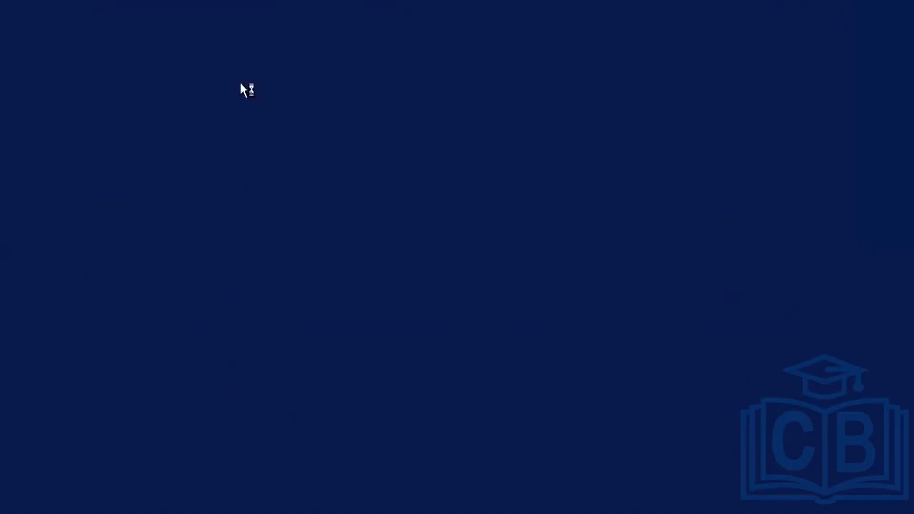
Step: Reopen the KPMG2 - Worker Details report for editing from its related actions and display its instance filter conditions
click(240, 81)
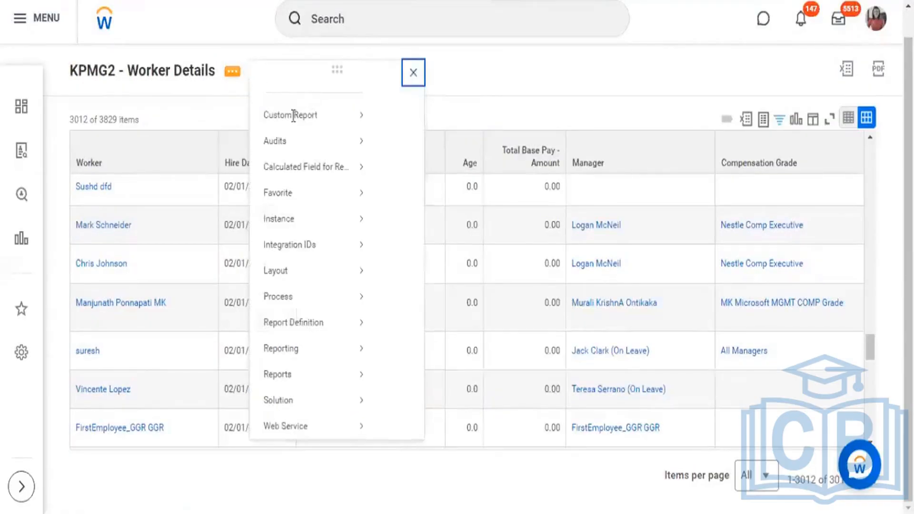
mouse_move(362, 136)
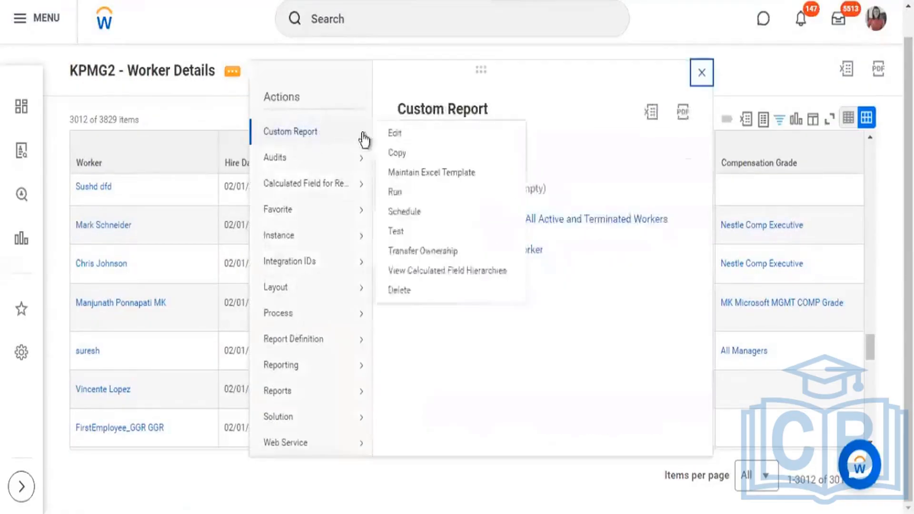
click(396, 135)
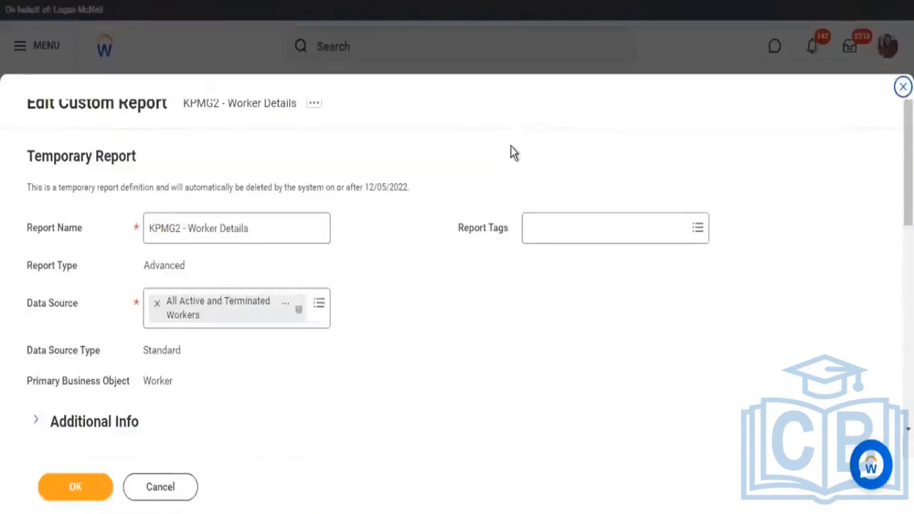
scroll(513, 134, down, 5)
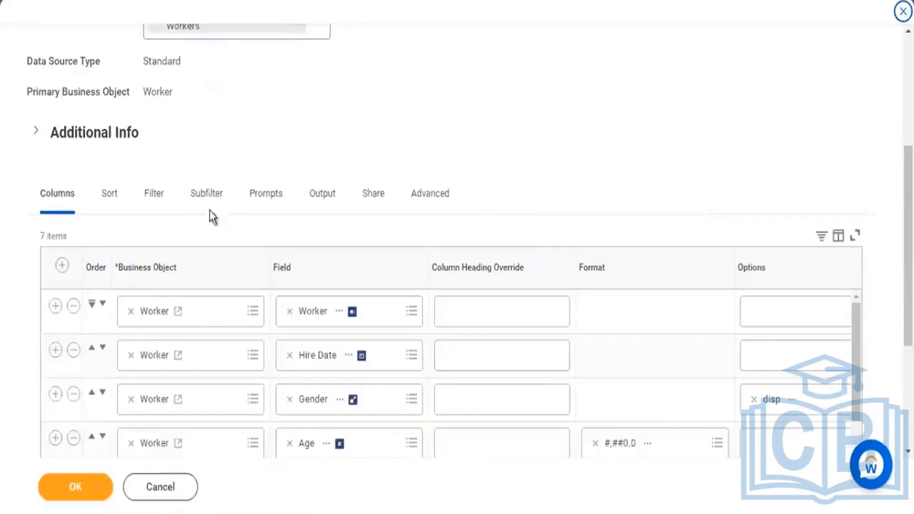
click(160, 197)
scroll(537, 138, down, 3)
scroll(565, 147, down, 3)
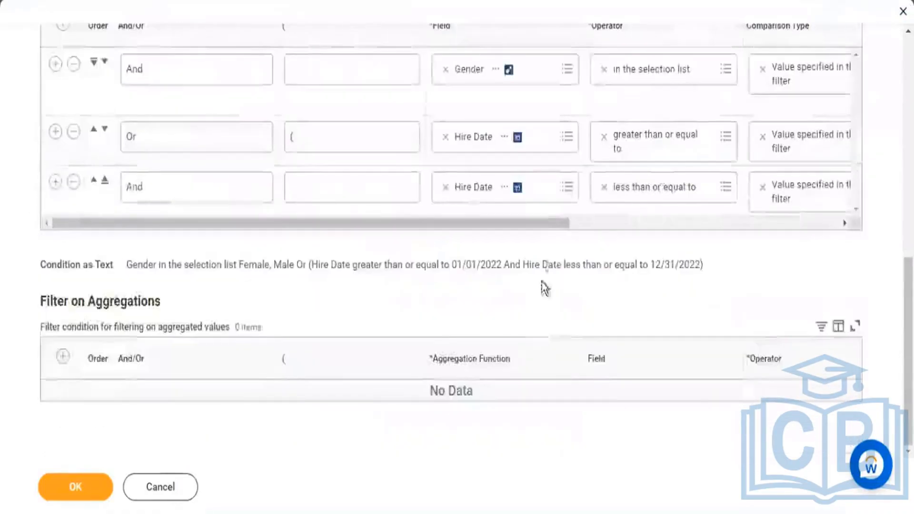
Step: Review the comparison types, comparison values and closing parenthesis of the three instance filter conditions
drag(545, 223, 738, 255)
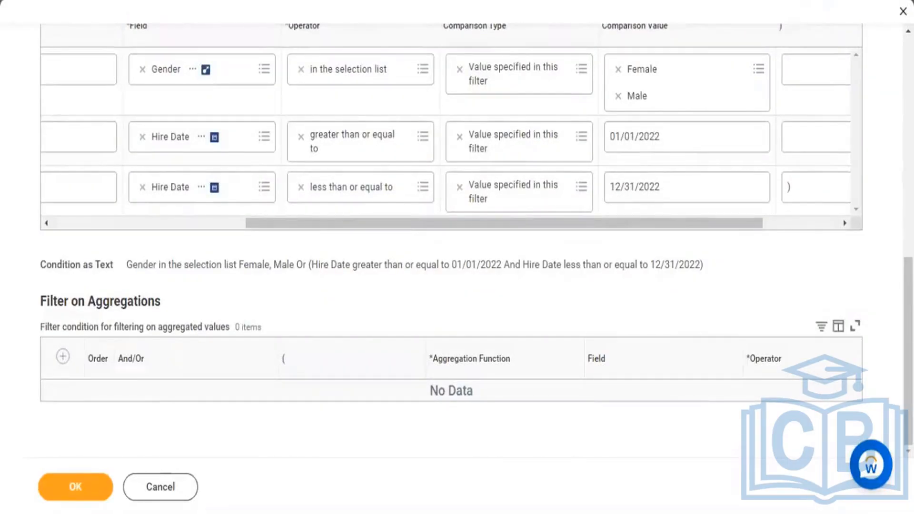
drag(908, 352, 908, 309)
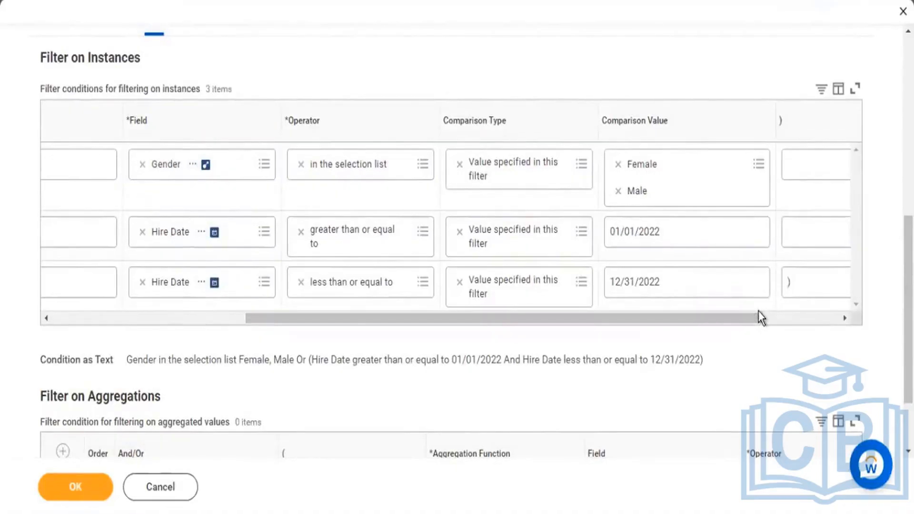
mouse_move(449, 125)
mouse_down()
mouse_move(504, 133)
mouse_move(526, 152)
mouse_up()
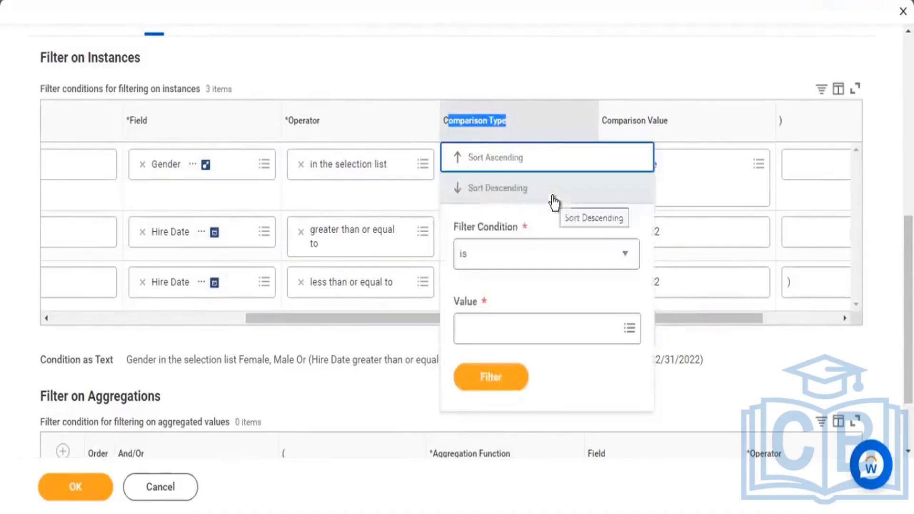
click(546, 92)
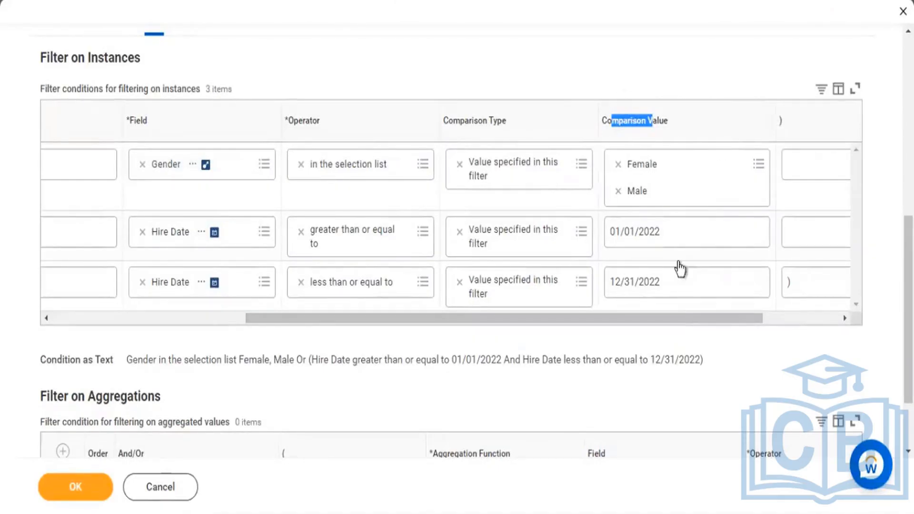
click(596, 128)
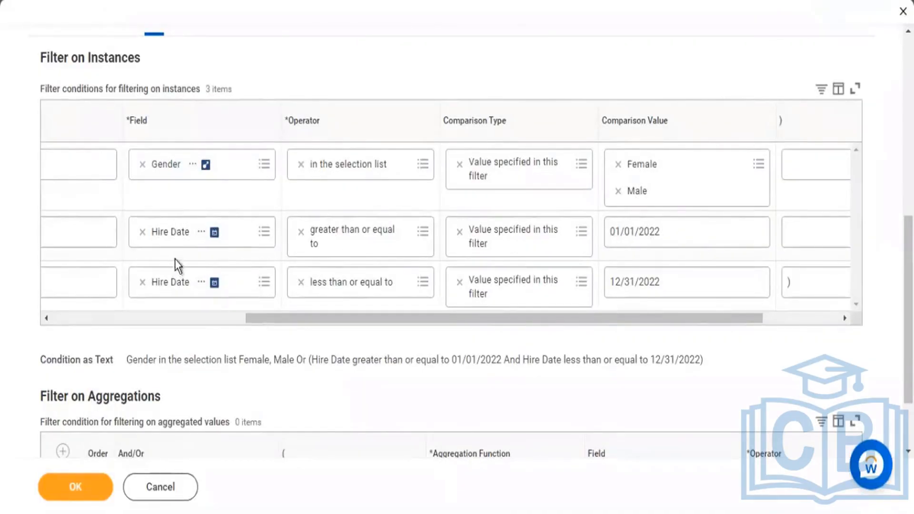
Step: Set the comparison type of the less than or equal to Hire Date condition to Value from another field
click(582, 282)
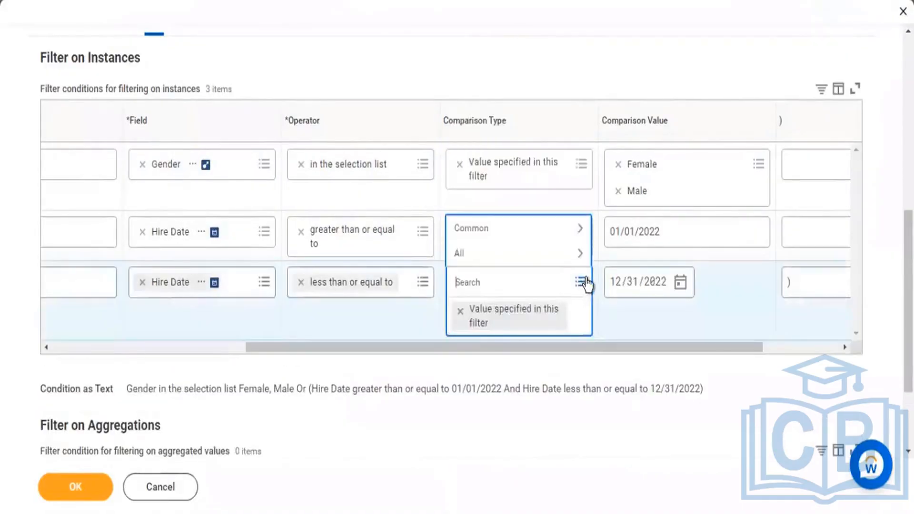
click(504, 231)
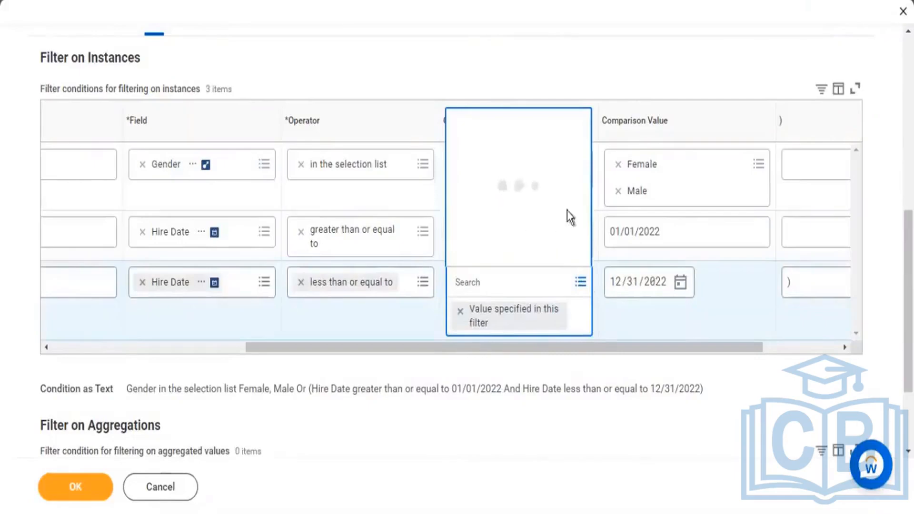
click(516, 231)
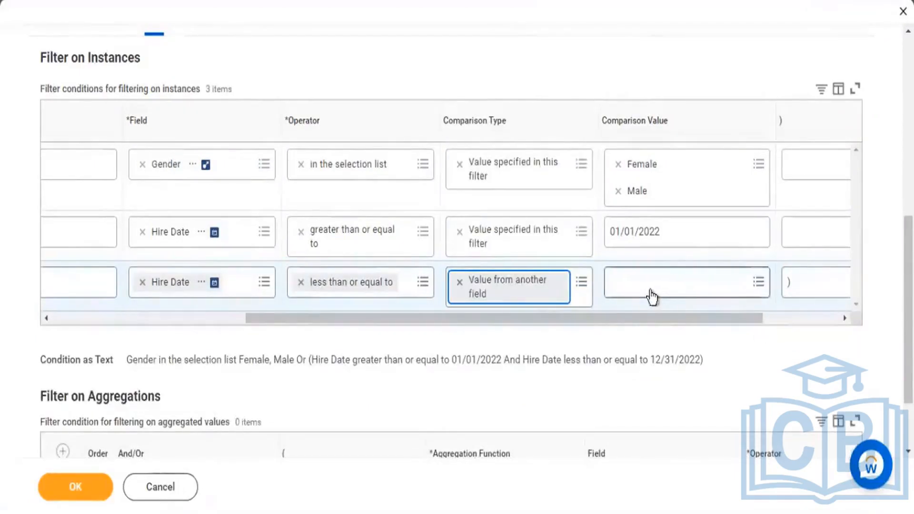
Step: Search for the Today field, check its description, and choose it as the comparison value of the last Hire Date condition
click(636, 284)
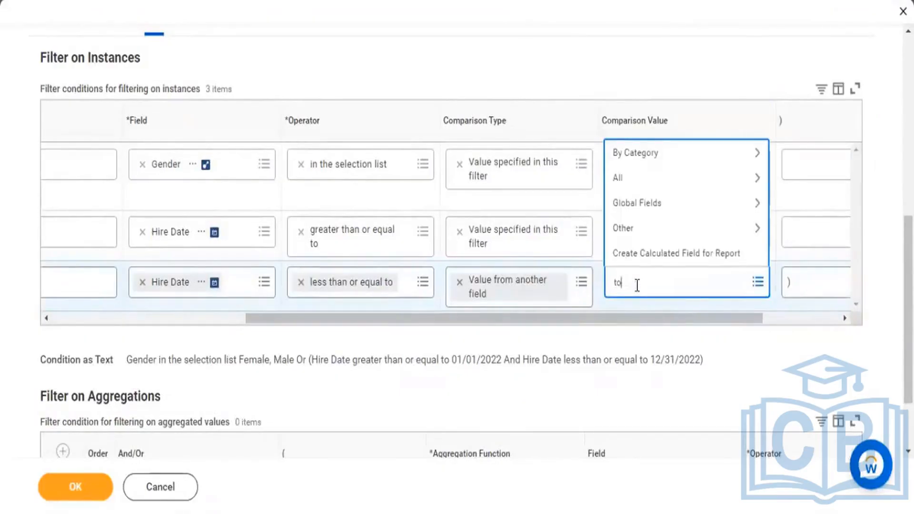
key(Return)
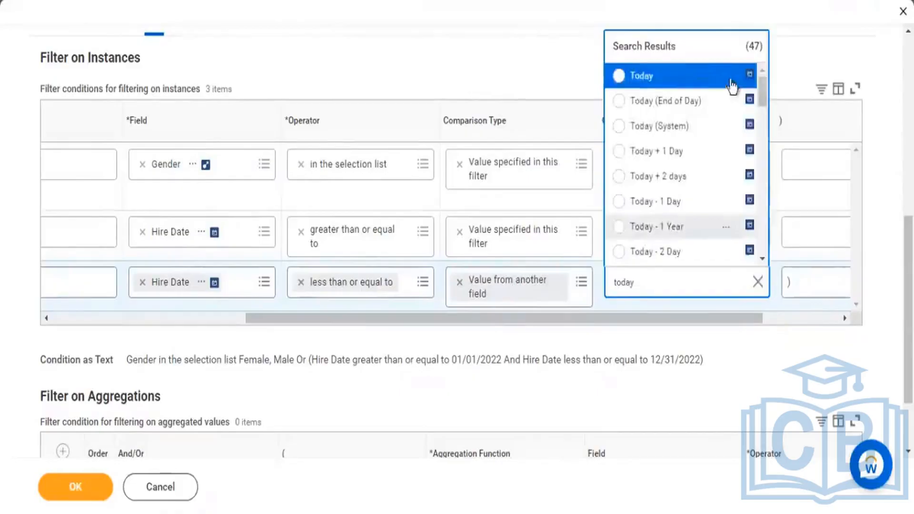
click(729, 78)
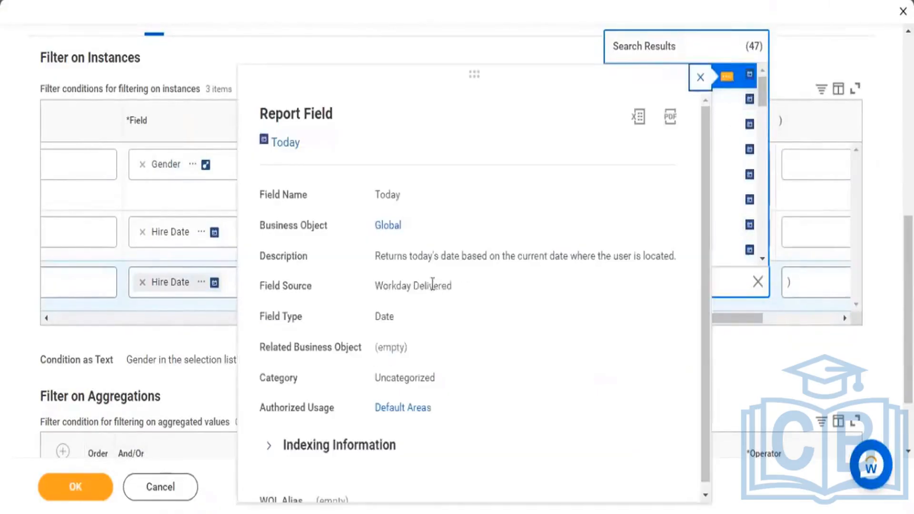
drag(491, 257, 573, 257)
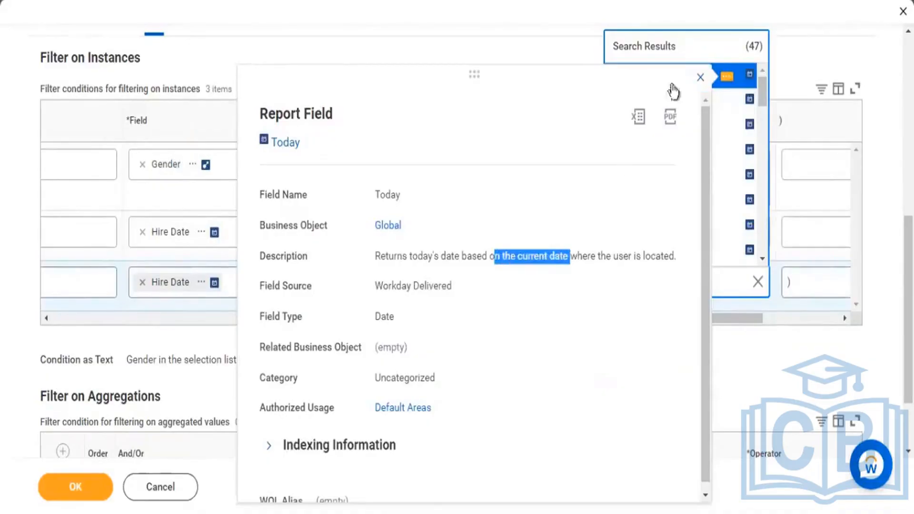
click(685, 92)
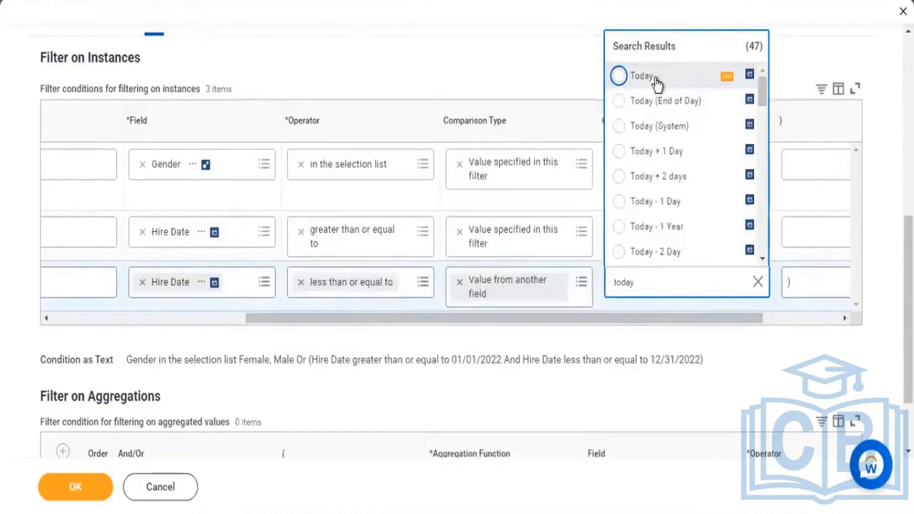
click(657, 87)
Step: Change the second condition's Or to And and remove the opening and closing parentheses around the two Hire Date conditions
drag(618, 319, 598, 321)
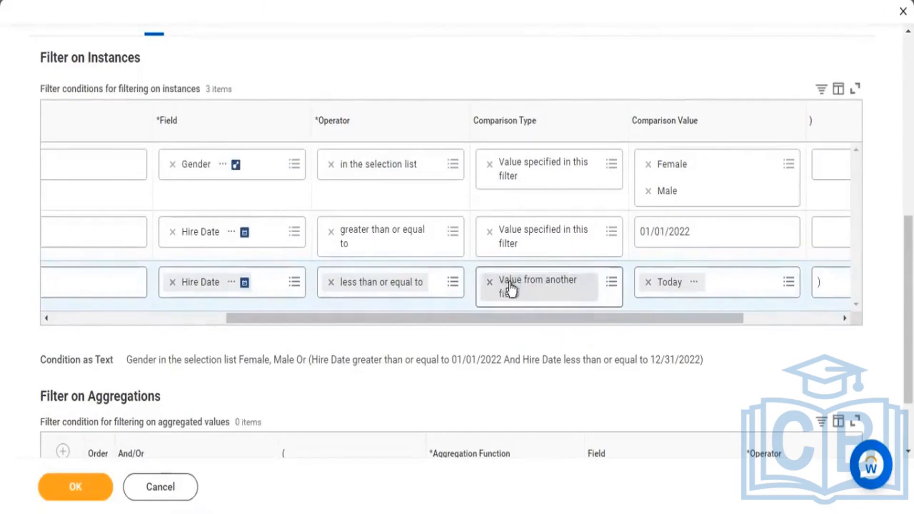
drag(436, 320, 179, 310)
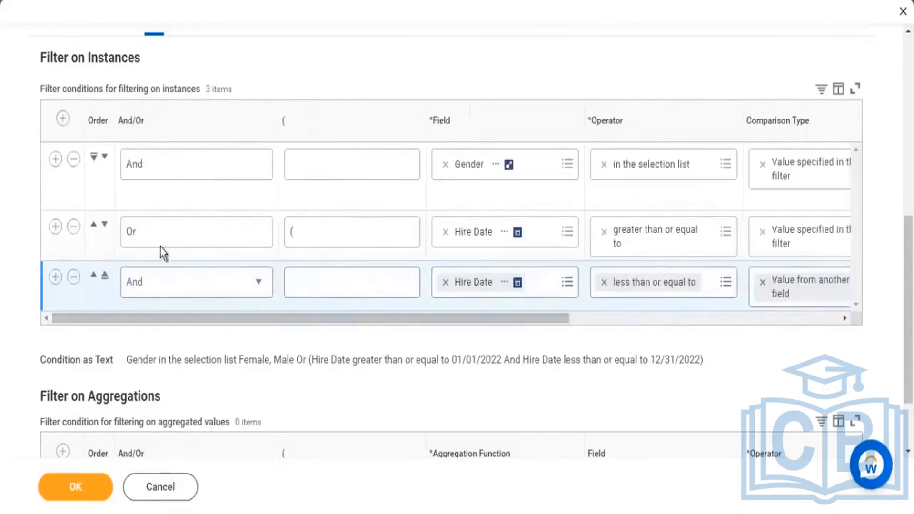
click(226, 238)
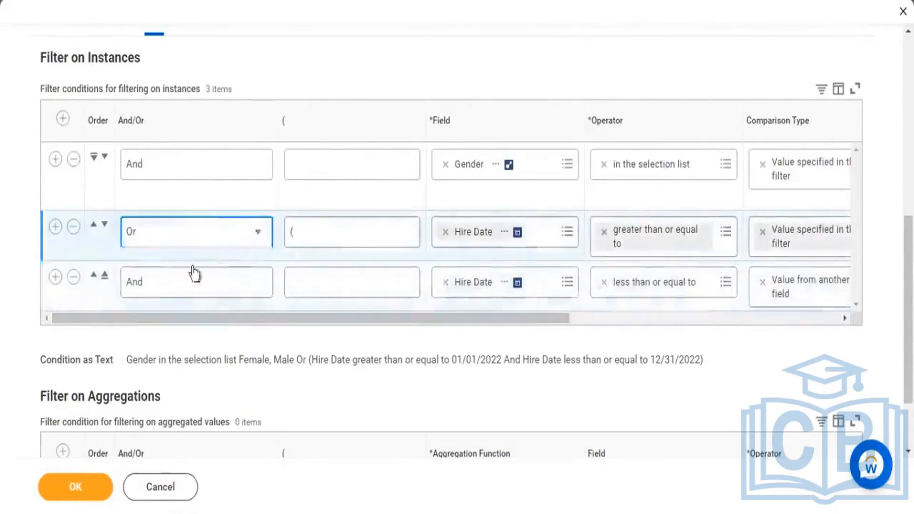
click(154, 285)
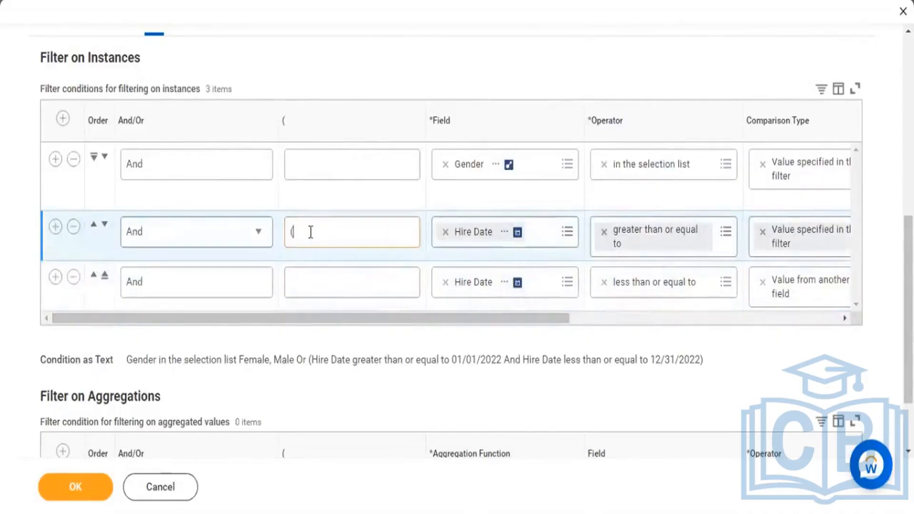
click(312, 232)
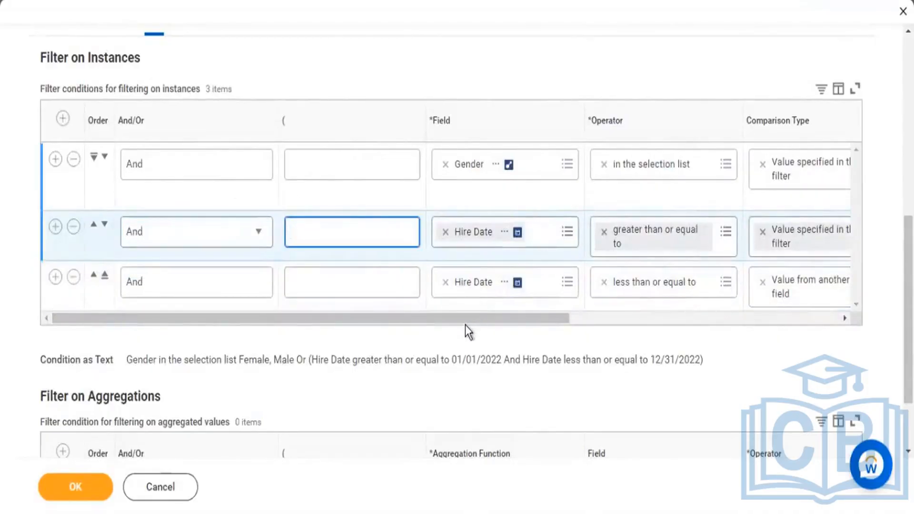
drag(464, 320, 698, 306)
click(700, 286)
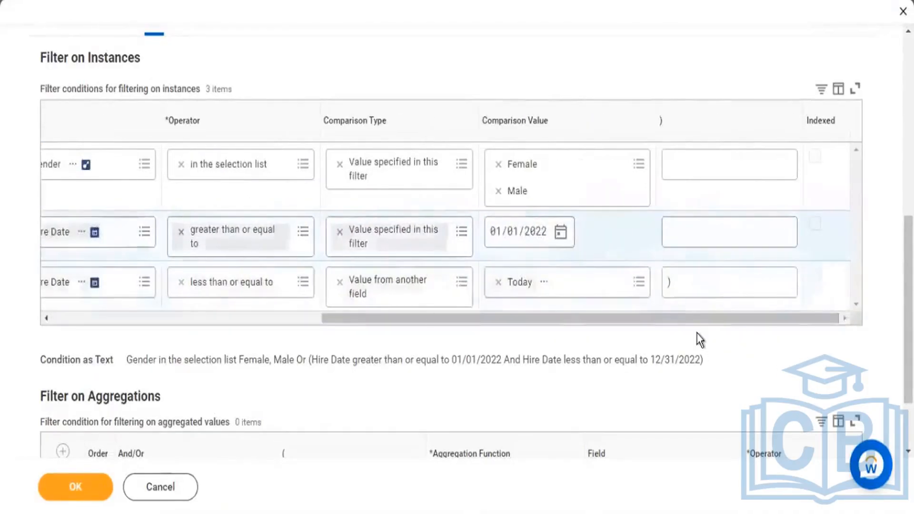
key(BackSpace)
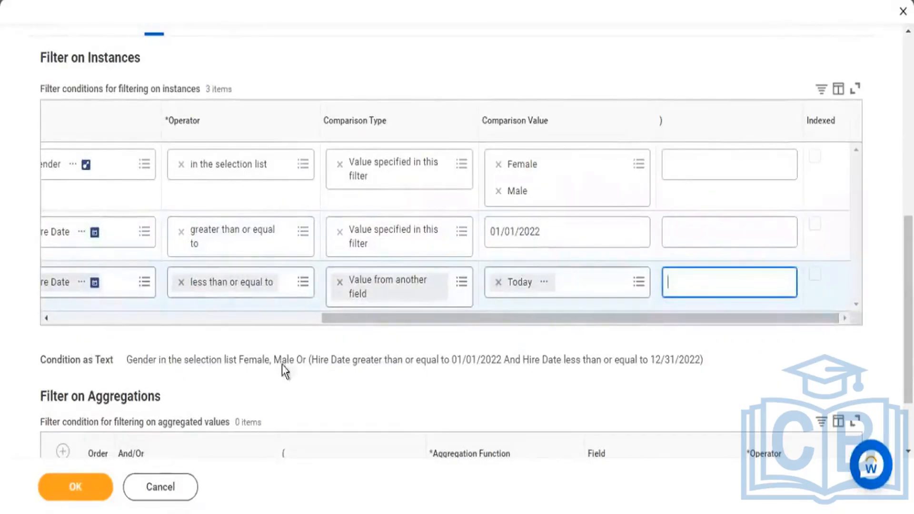
Step: Save the changed filter conditions and run the KPMG2 - Worker Details report
drag(372, 320, 173, 329)
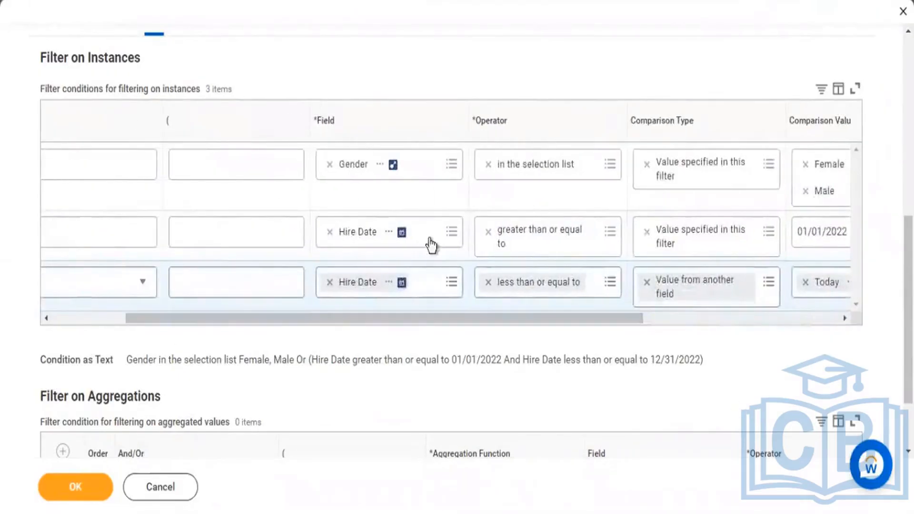
click(90, 492)
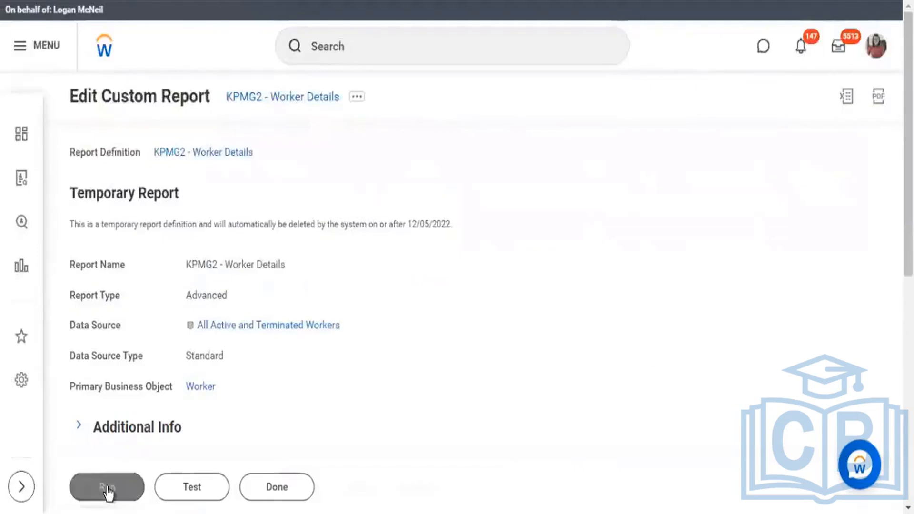
click(107, 490)
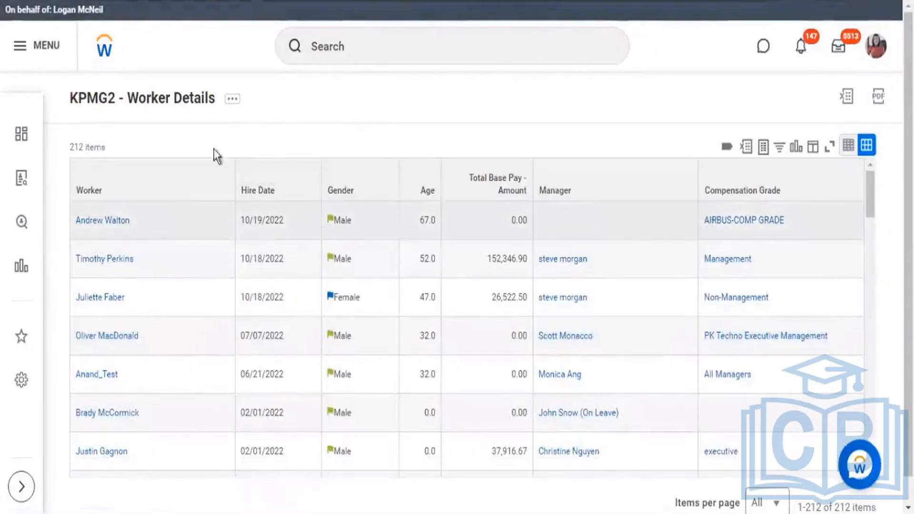
Step: Reopen KPMG2 - Worker Details for editing from the report output and display its instance filter conditions
click(232, 98)
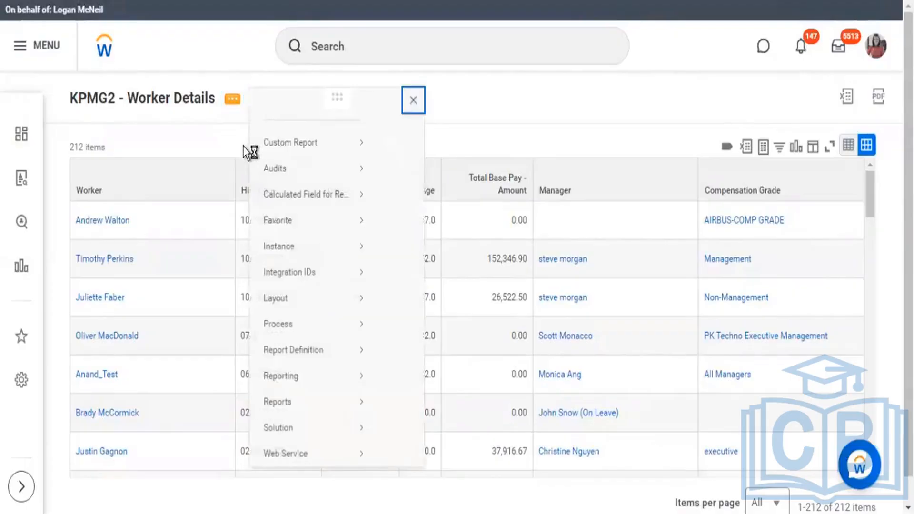
mouse_move(313, 160)
click(402, 162)
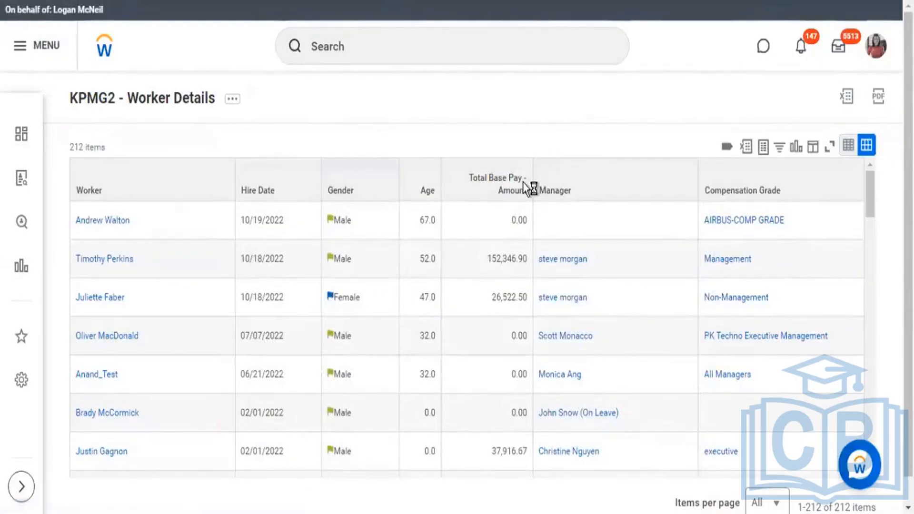
scroll(526, 190, down, 4)
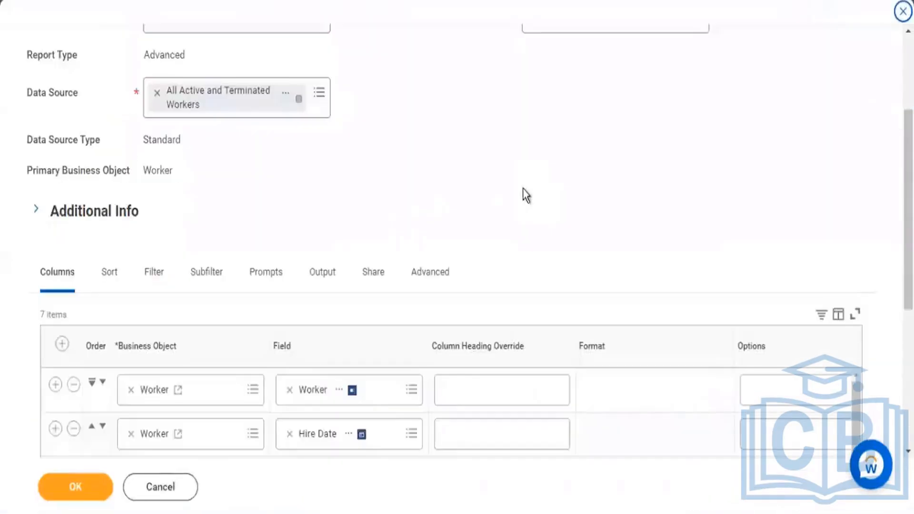
click(153, 272)
scroll(492, 144, down, 3)
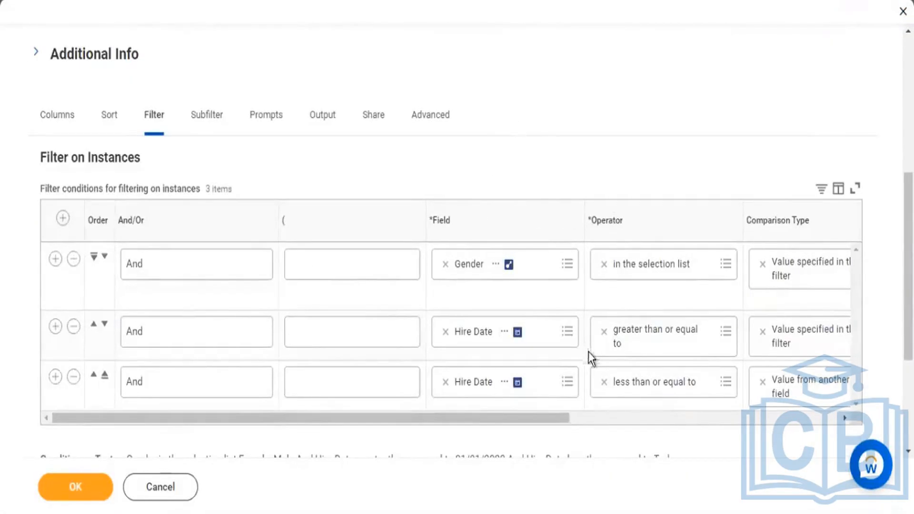
Step: Set the comparison type of the greater than or equal to Hire Date condition to Prompt the user for the value
drag(547, 418, 757, 435)
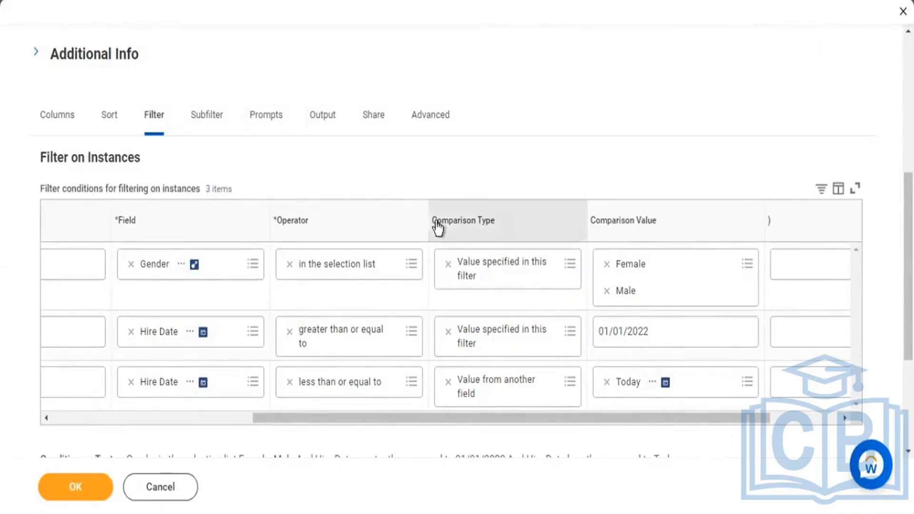
drag(437, 228, 482, 227)
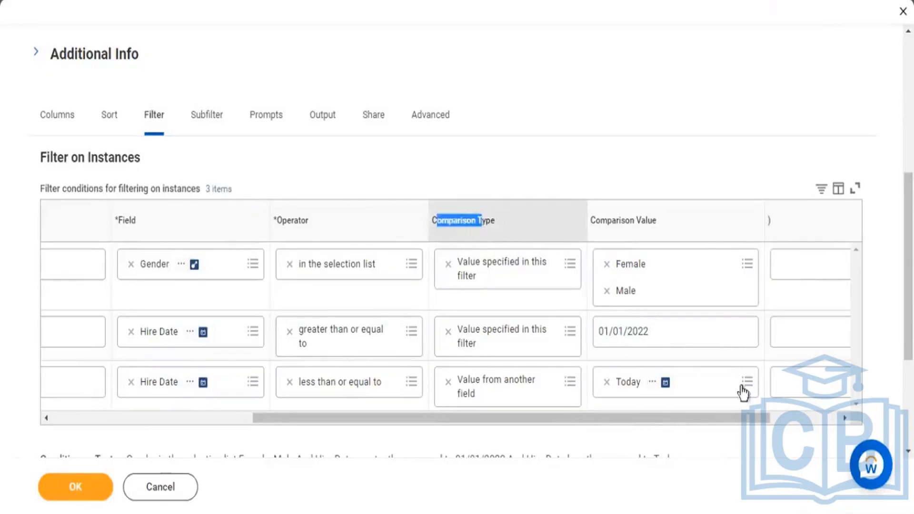
click(634, 129)
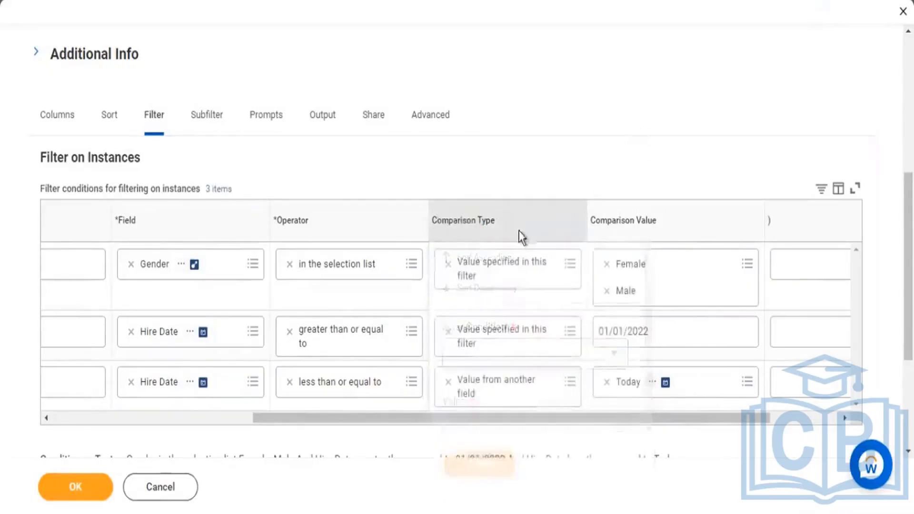
click(570, 340)
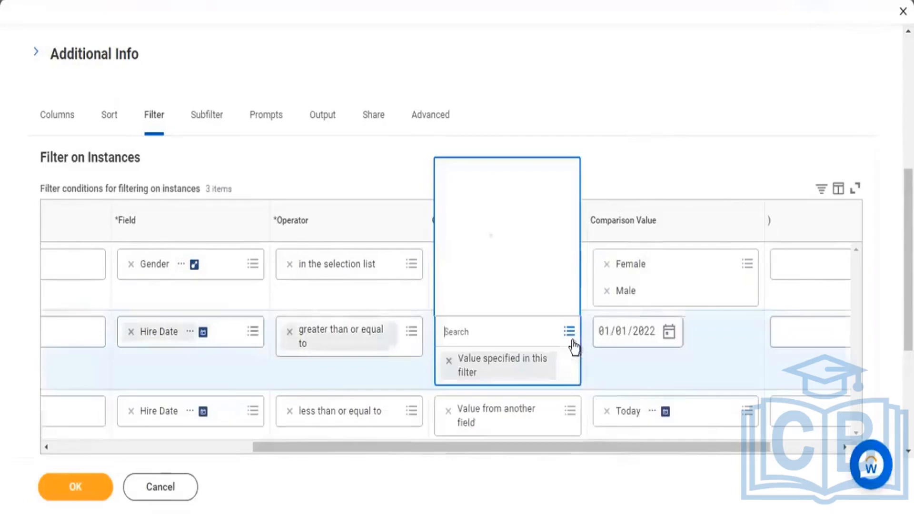
click(485, 272)
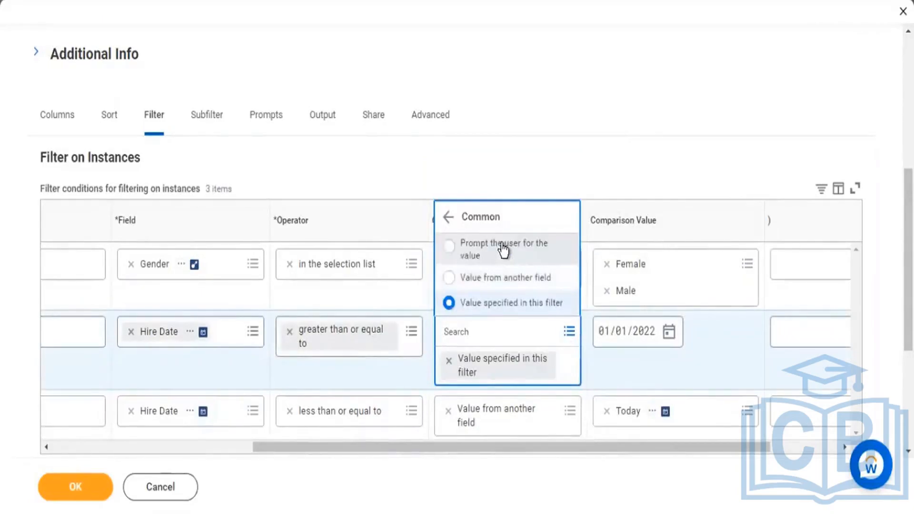
click(503, 248)
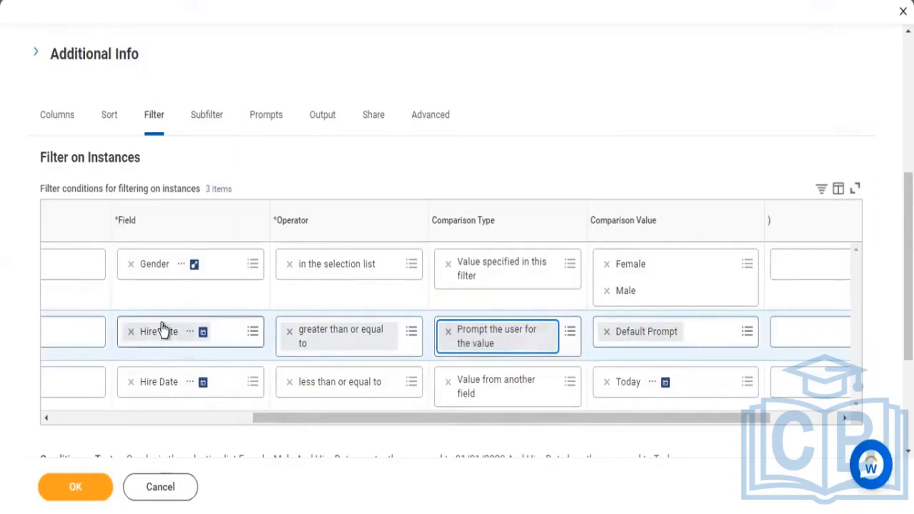
Step: Set the comparison type of the less than or equal to Hire Date condition to Prompt the user for the value
click(573, 382)
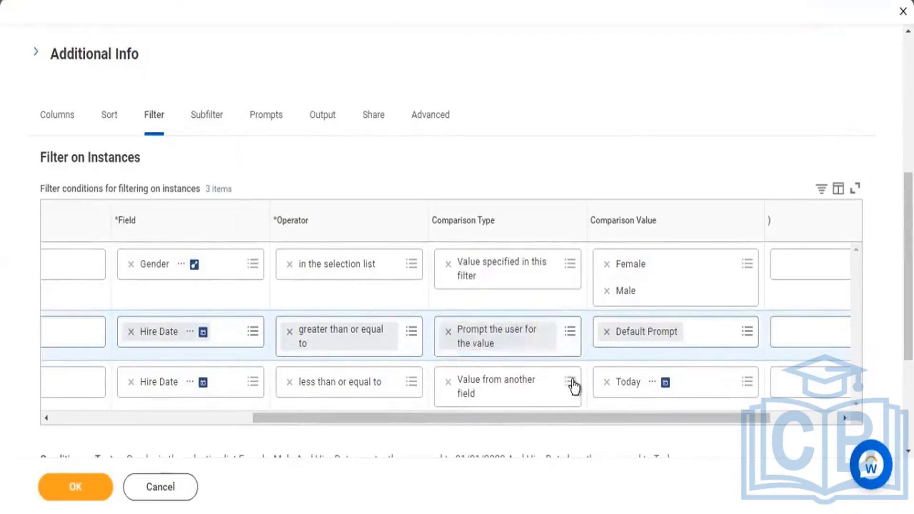
click(477, 329)
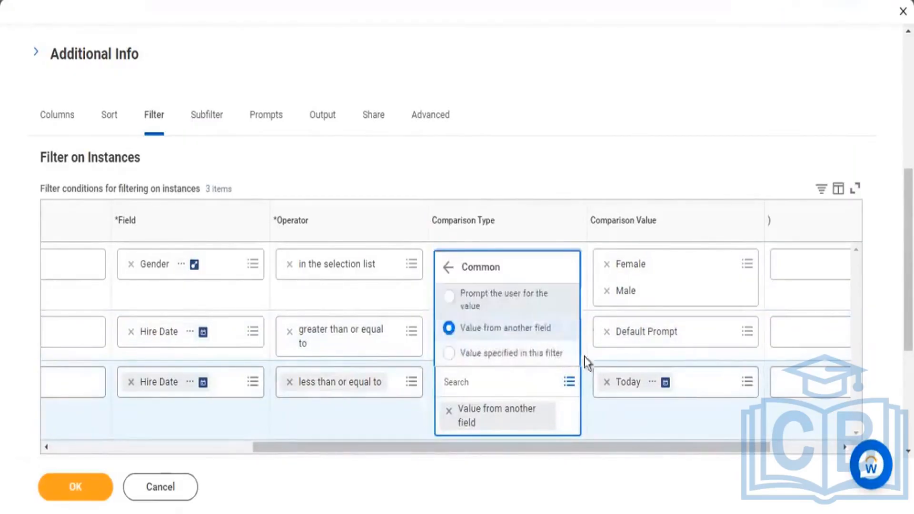
click(504, 299)
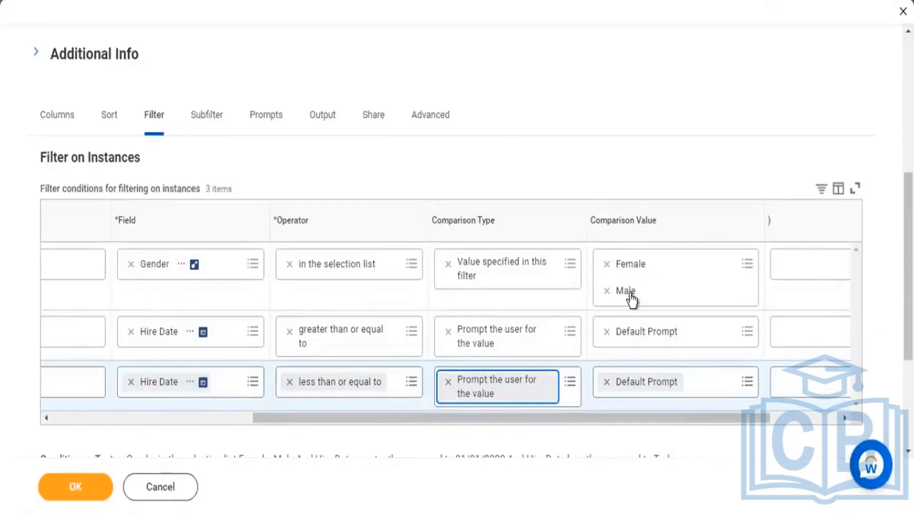
click(635, 134)
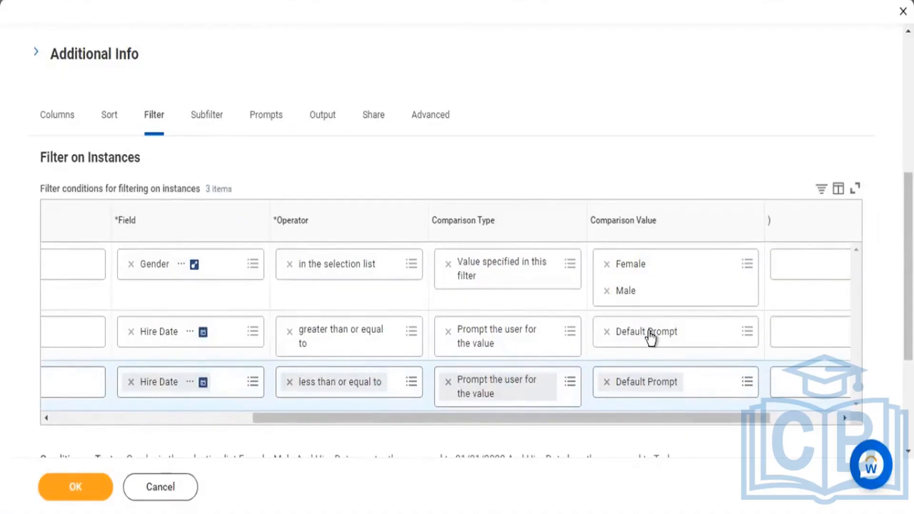
Step: Check the prompts offered as comparison value for the first Hire Date condition, then save the report with Default Prompt kept
click(749, 333)
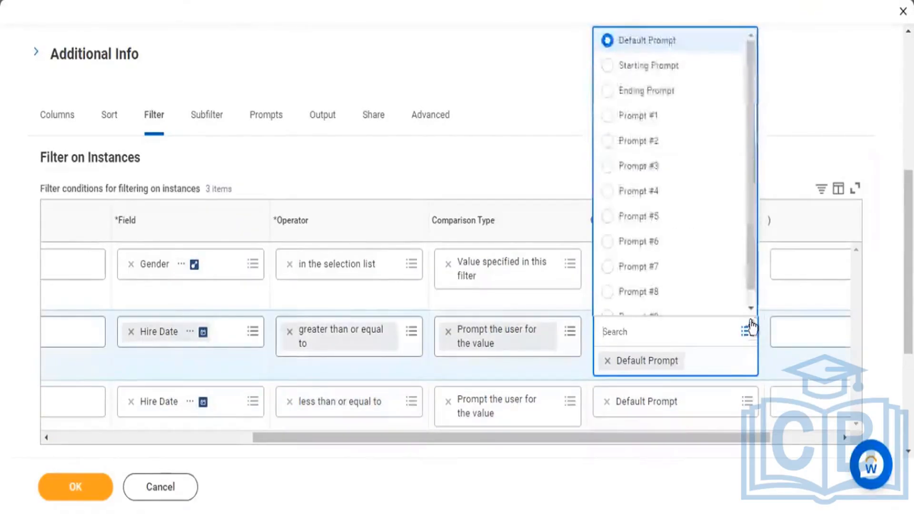
scroll(659, 255, down, 1)
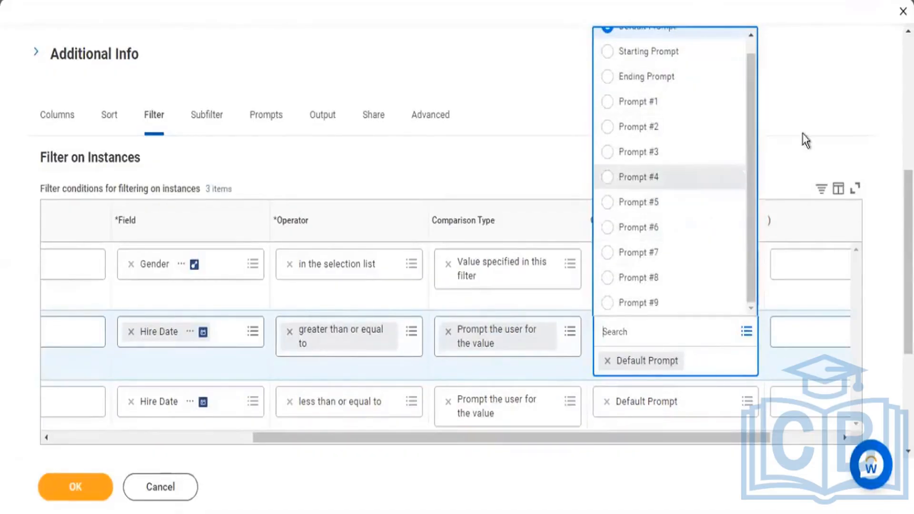
click(415, 445)
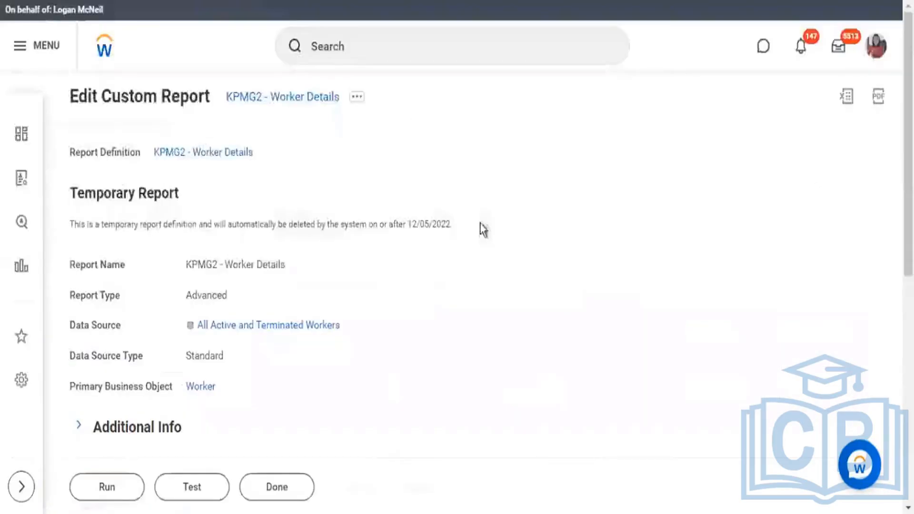
Step: Run the report to check its Hire Date prompt, enter a trial date, and cancel the run
click(117, 489)
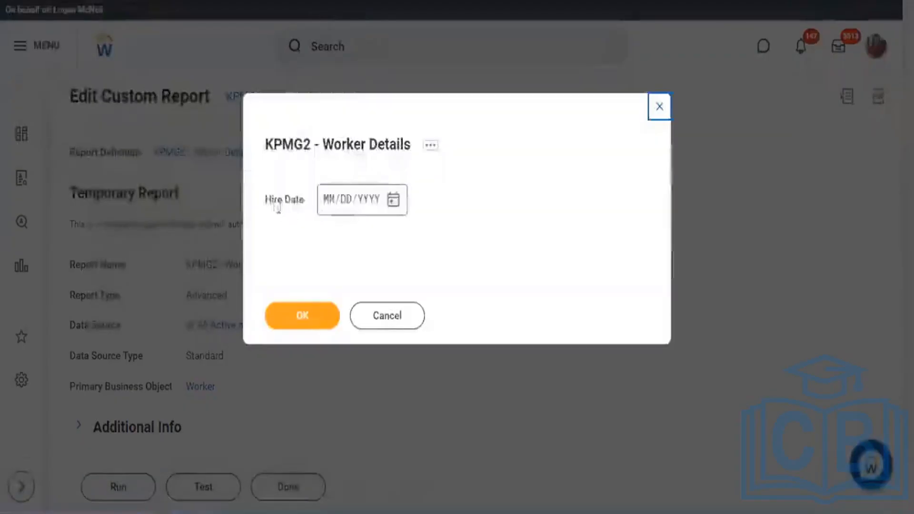
drag(270, 202, 301, 203)
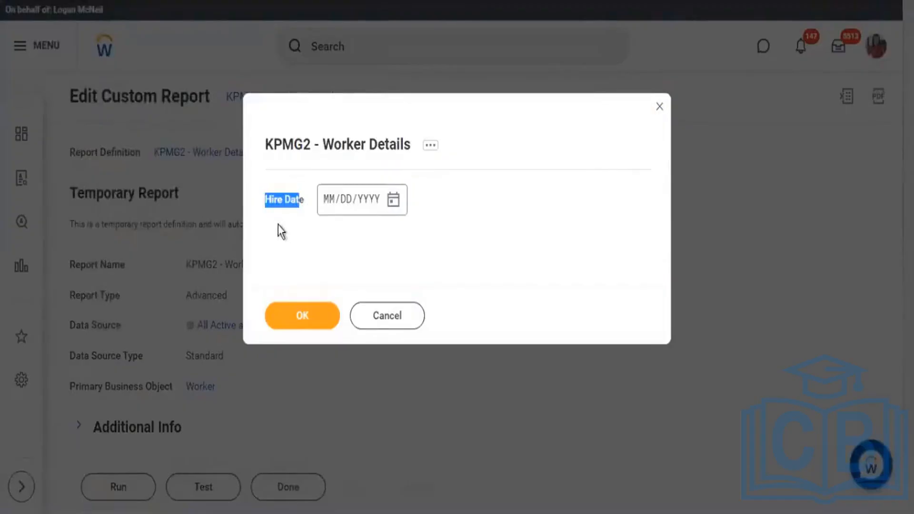
click(341, 202)
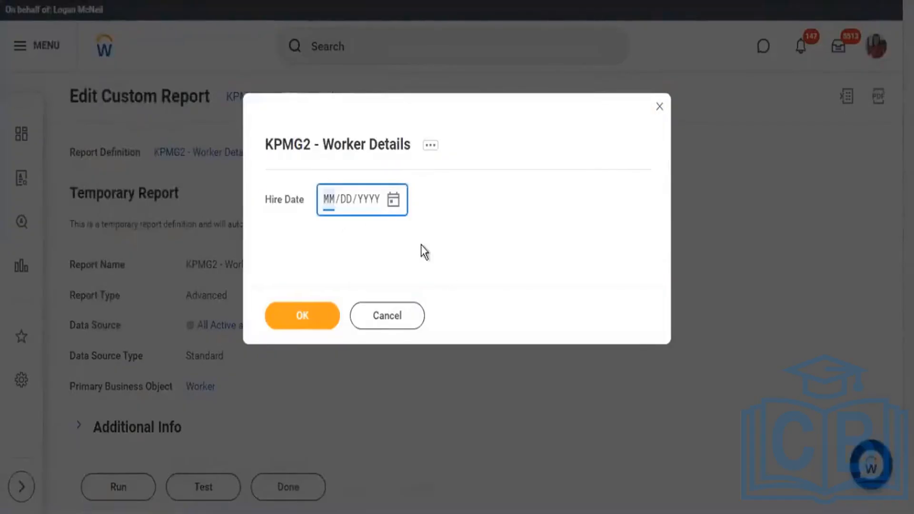
text(0101222)
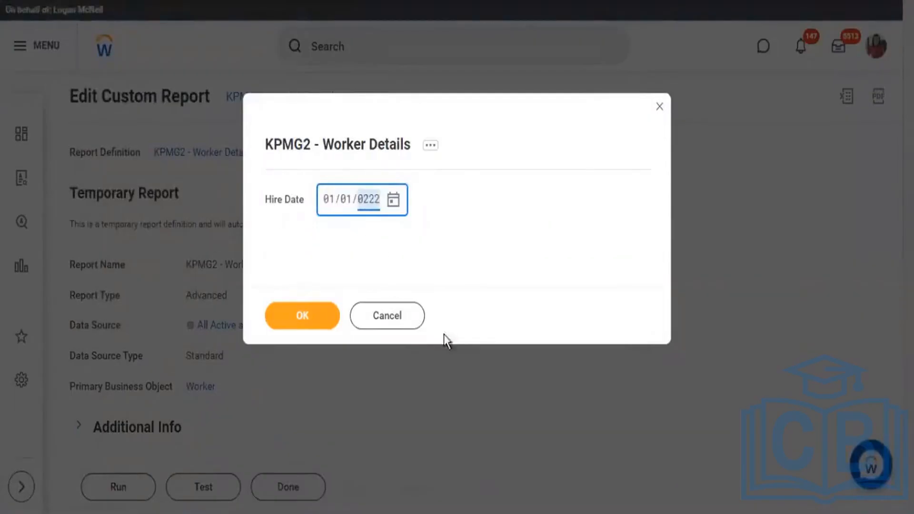
click(574, 210)
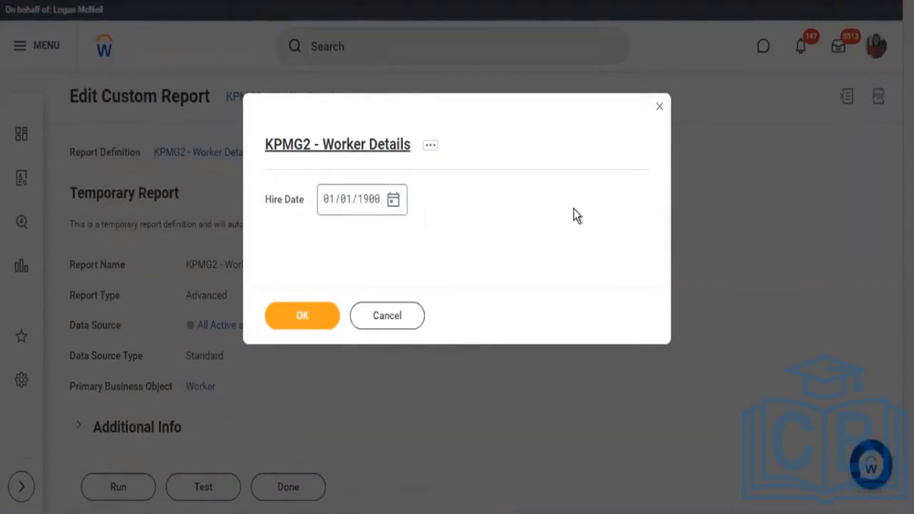
click(404, 310)
click(410, 291)
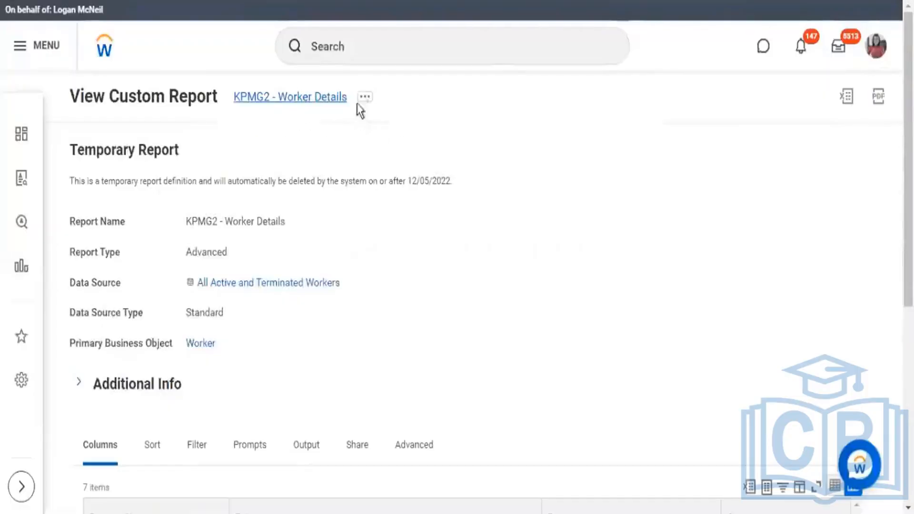
Step: Reopen KPMG2 - Worker Details for editing and display the comparison values of its instance filter conditions
click(365, 98)
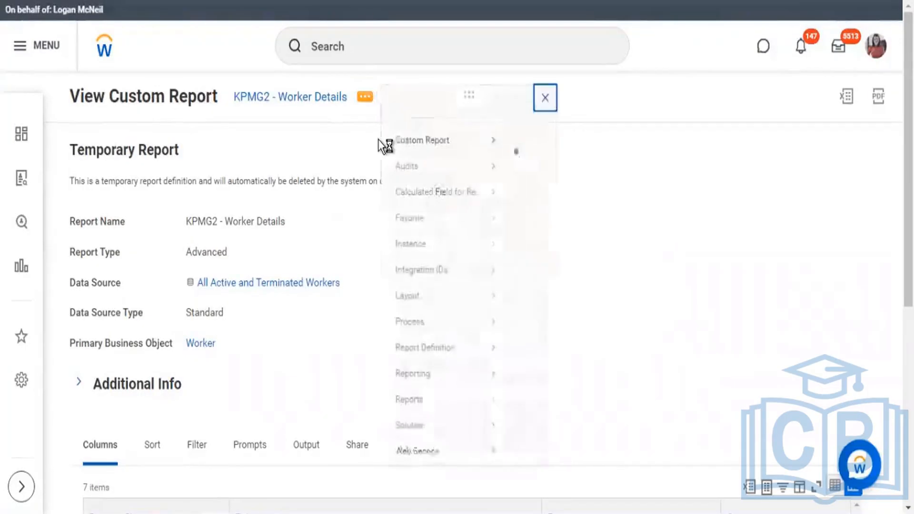
click(436, 161)
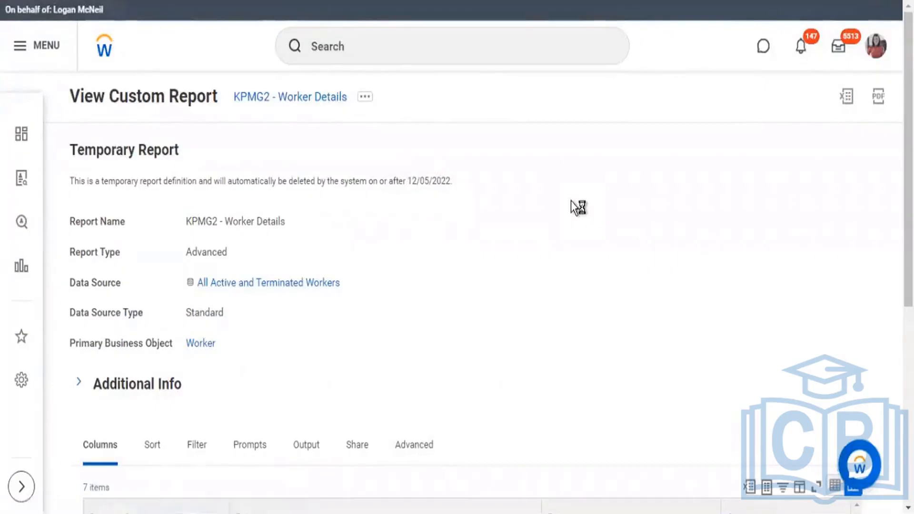
scroll(570, 201, down, 6)
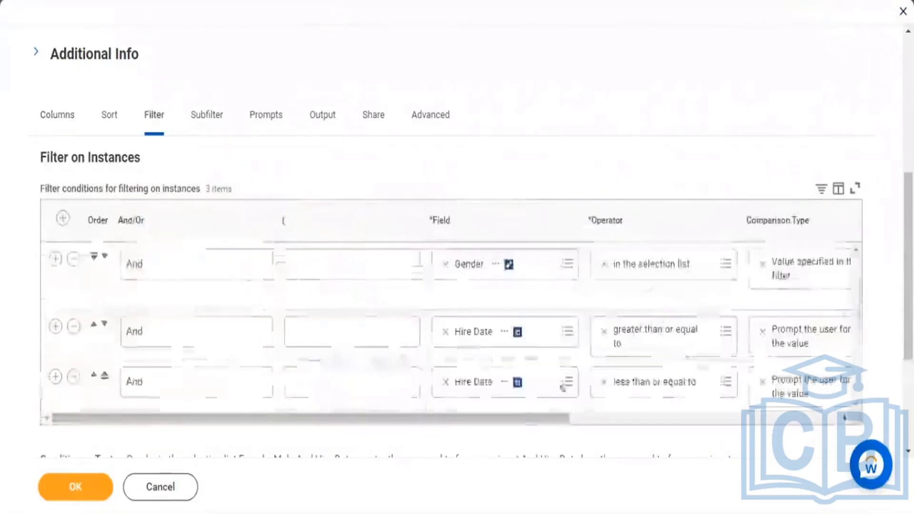
drag(528, 418, 765, 433)
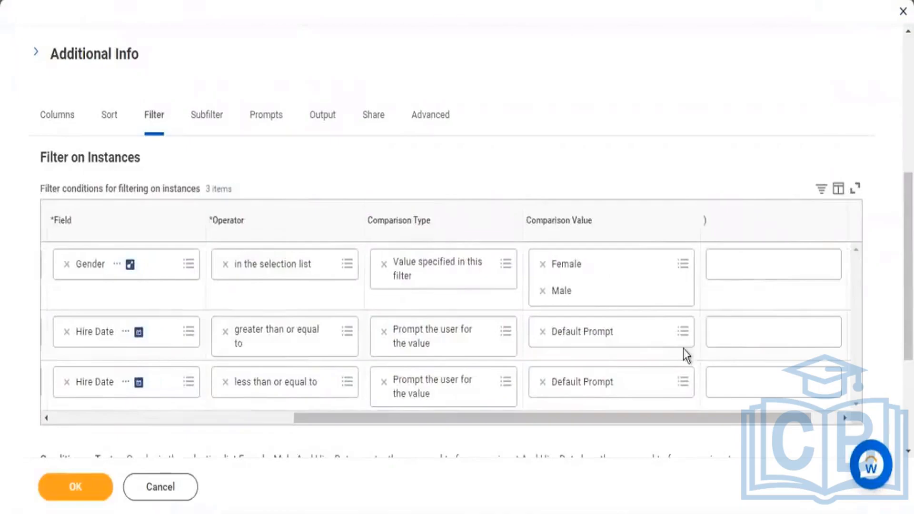
Step: Set the comparison value to Starting Prompt for the greater than or equal to Hire Date condition and Ending Prompt for the less than or equal to condition
click(683, 331)
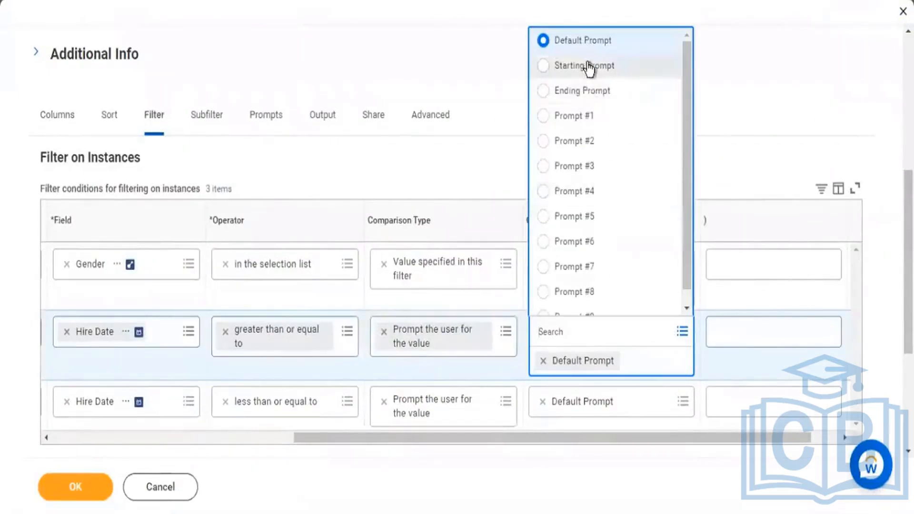
click(585, 65)
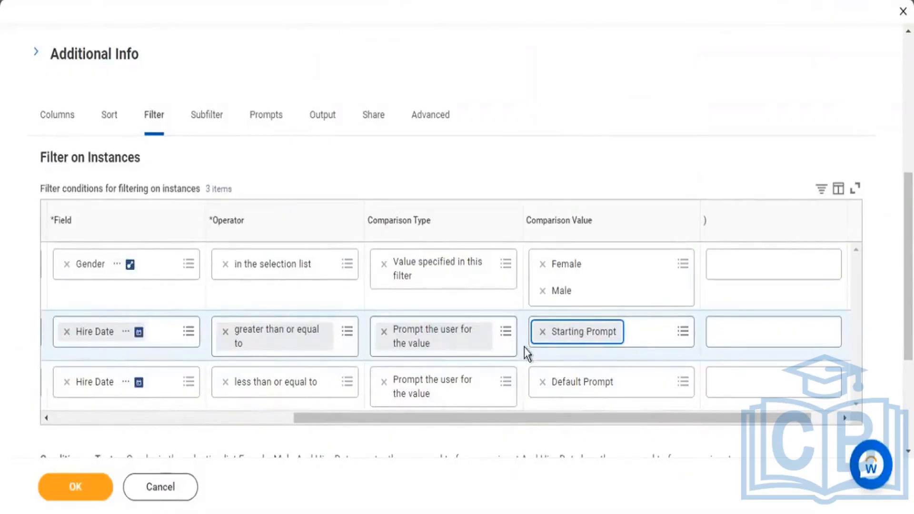
click(686, 378)
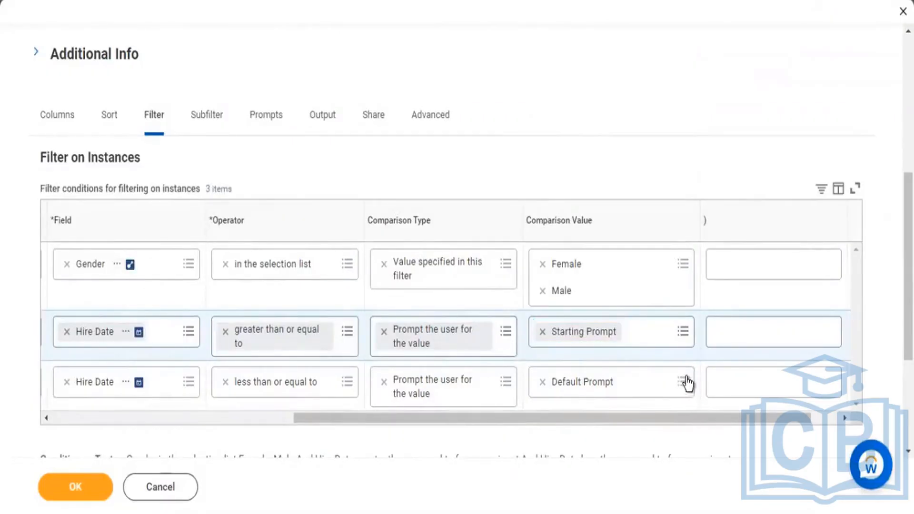
click(685, 381)
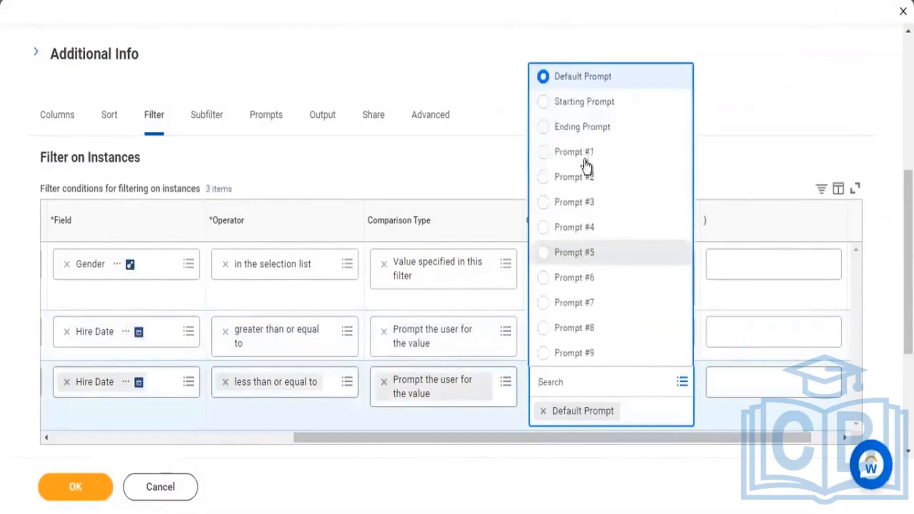
click(591, 135)
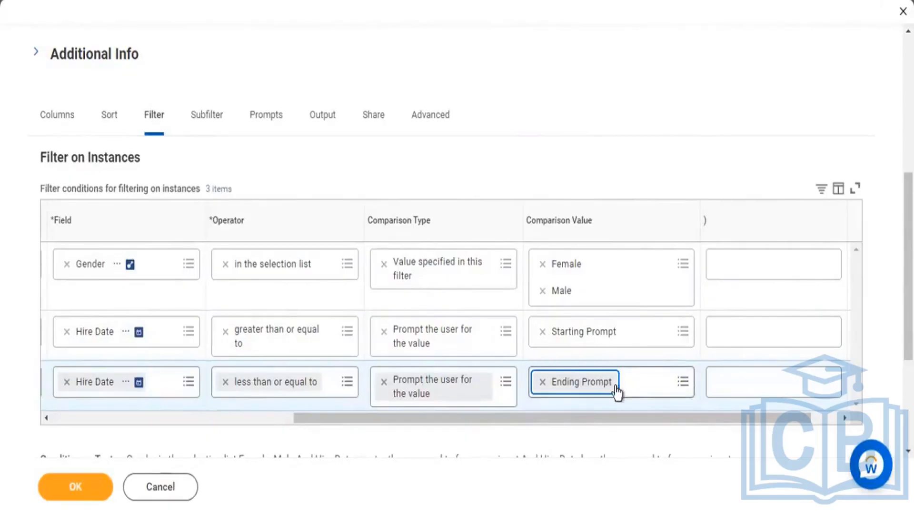
Step: Set the comparison type of the Gender condition to Prompt the user for the value
drag(620, 414, 550, 419)
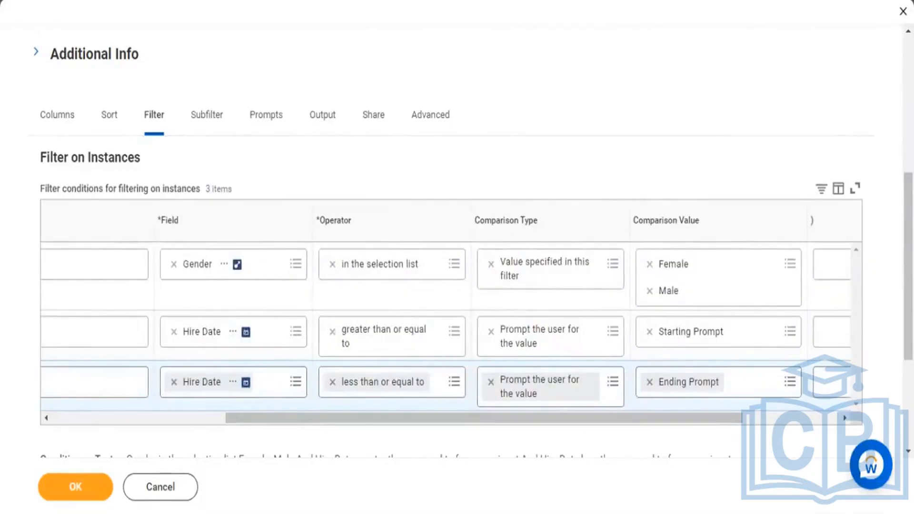
click(611, 257)
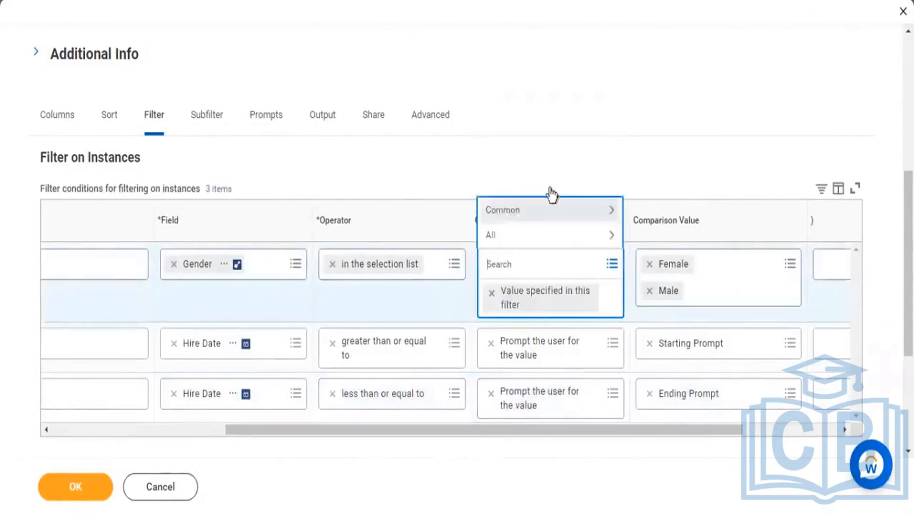
click(557, 210)
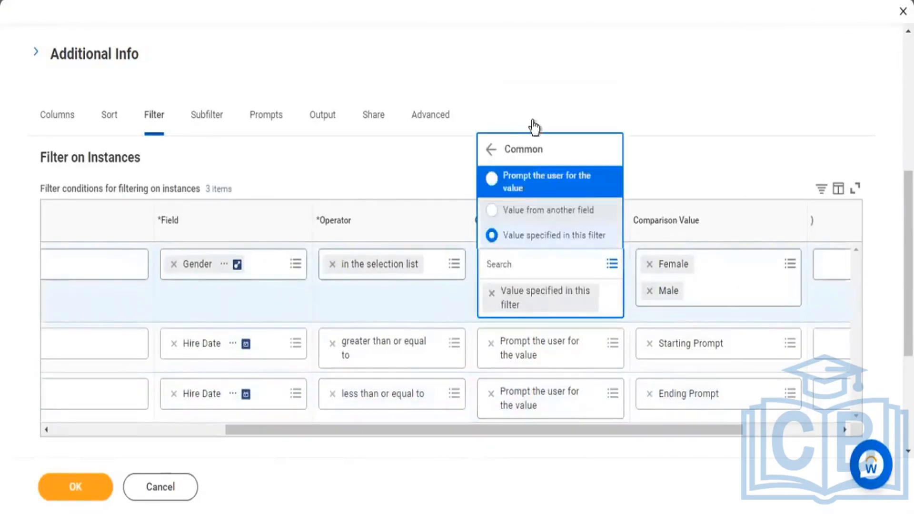
click(534, 184)
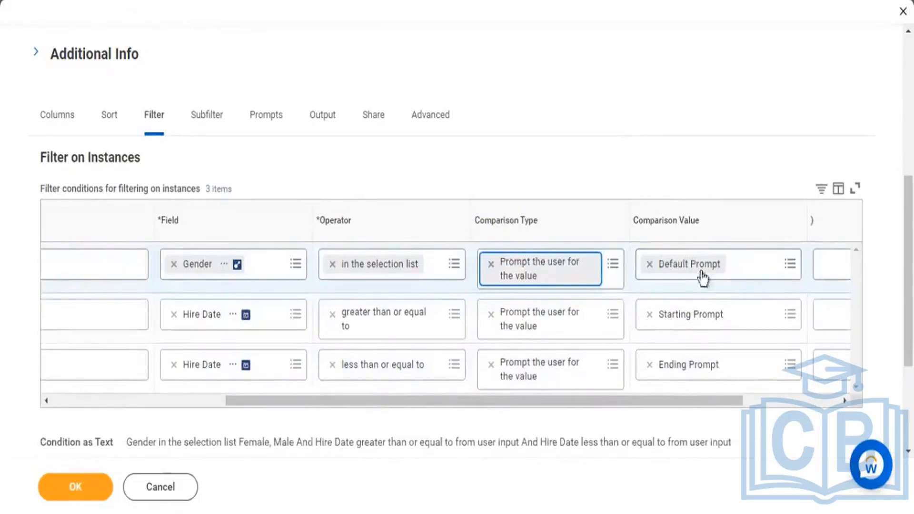
Step: Try Starting Prompt as the Gender condition's comparison value, and return it to Default Prompt
click(702, 279)
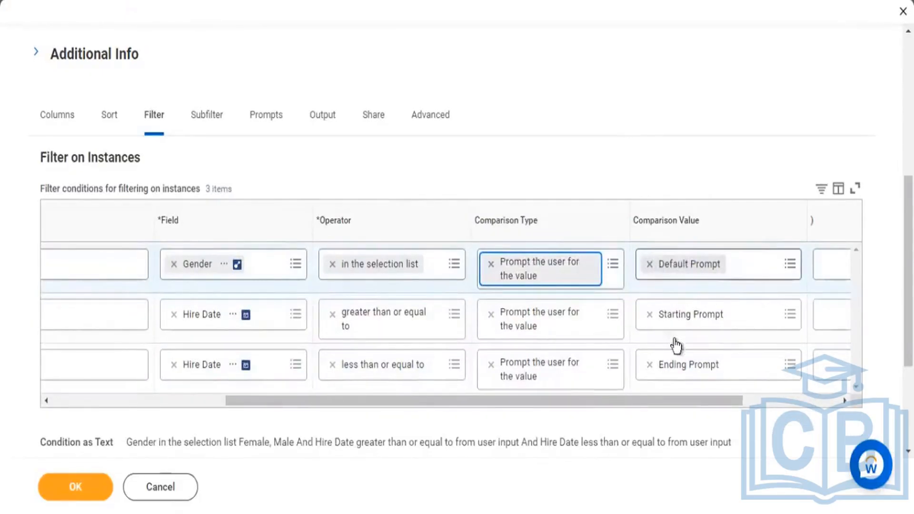
click(789, 264)
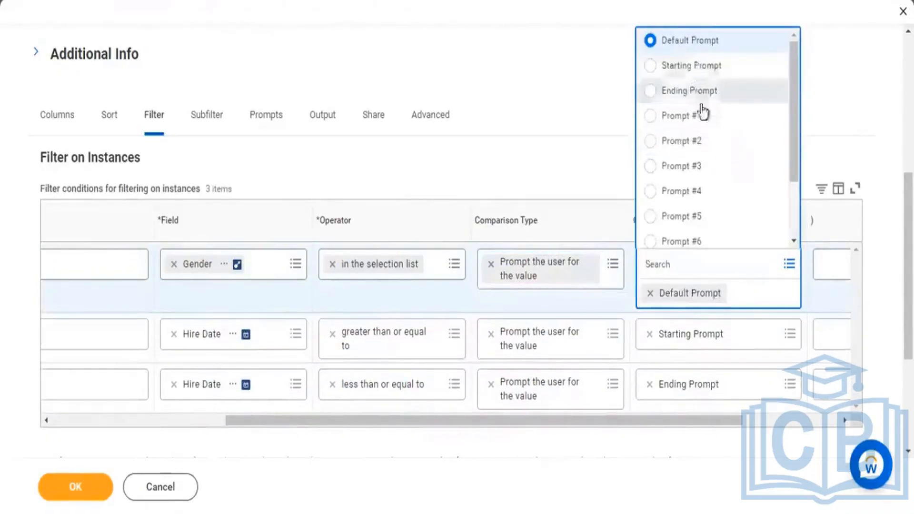
click(685, 65)
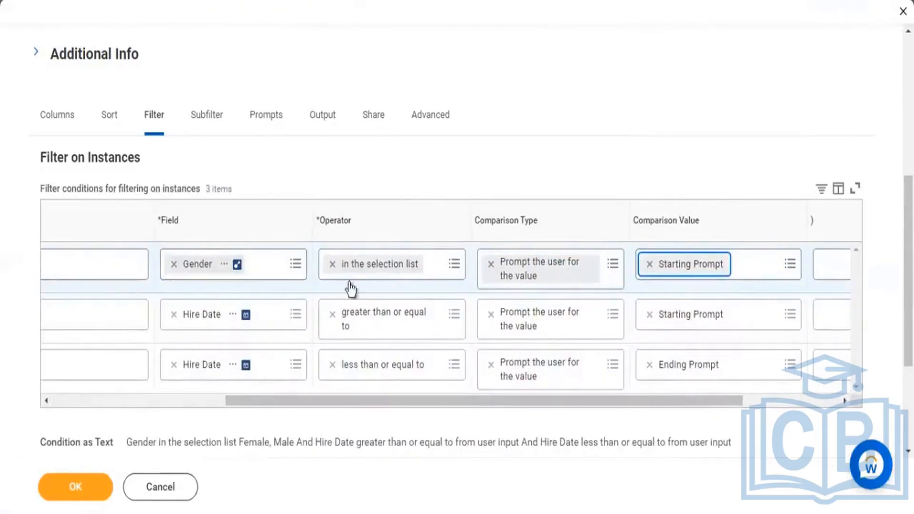
click(790, 265)
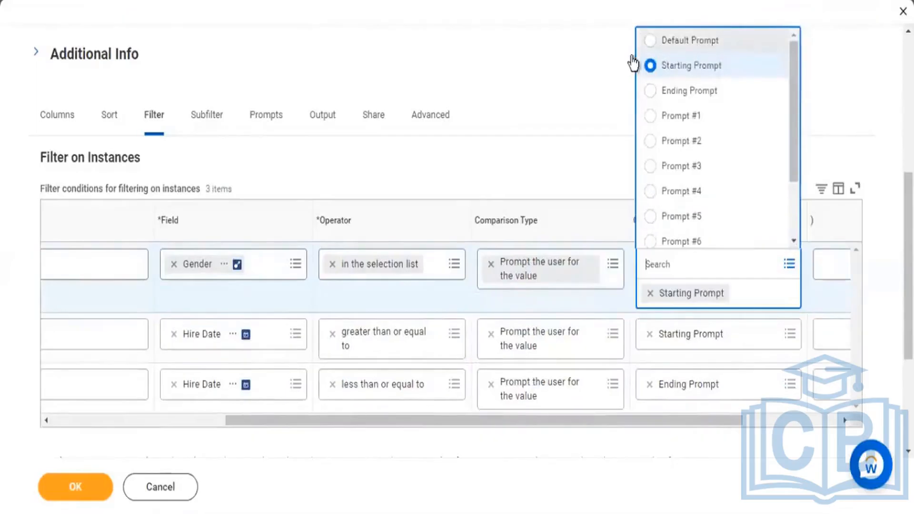
click(703, 40)
Step: Save the filter changes and start a report run with Male chosen for the Gender prompt
click(76, 486)
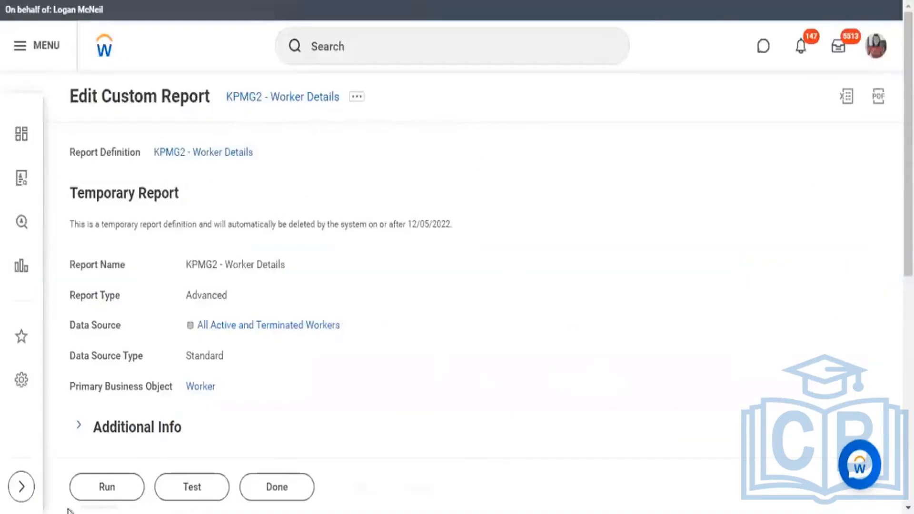
click(103, 495)
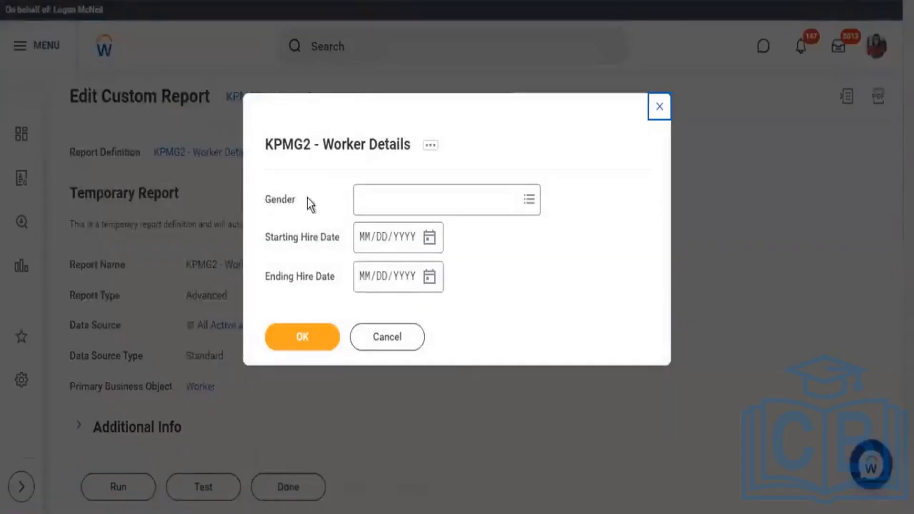
double_click(307, 197)
click(538, 209)
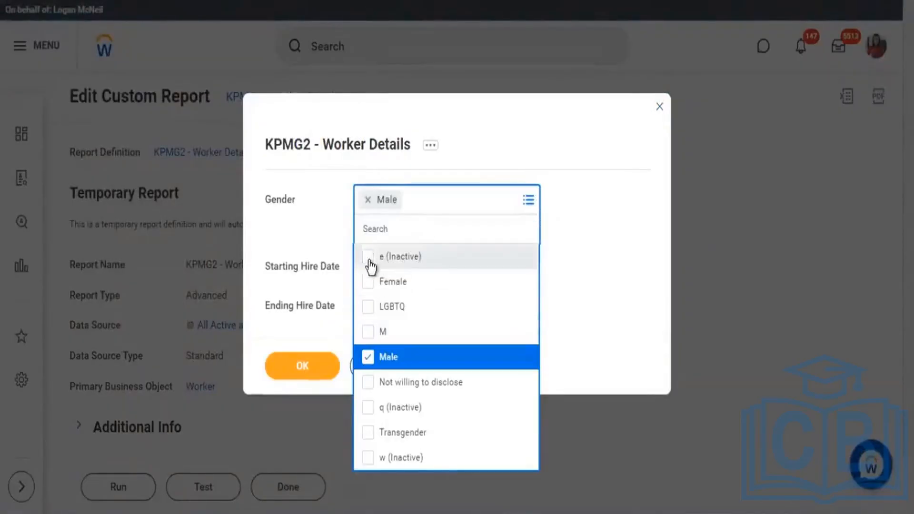
click(581, 267)
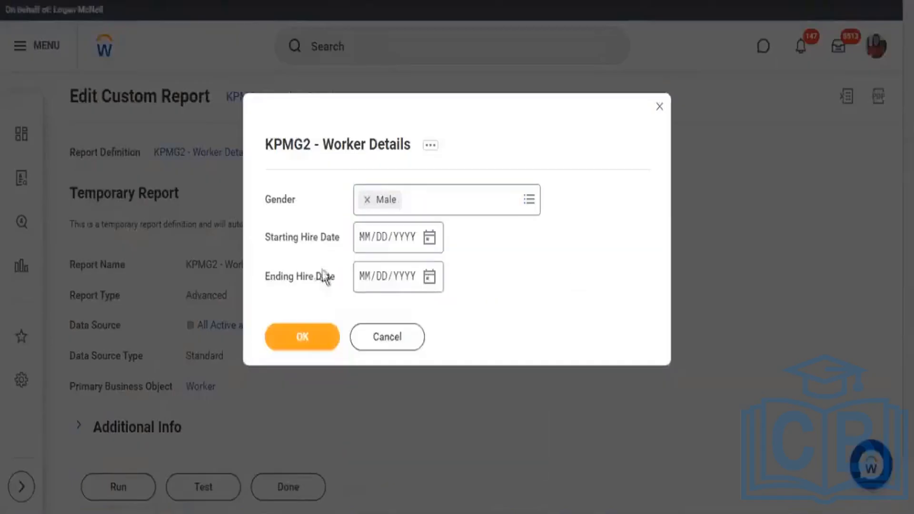
Step: Enter 01/01/2021 as the Starting Hire Date in the report prompts
drag(285, 242, 312, 243)
click(364, 238)
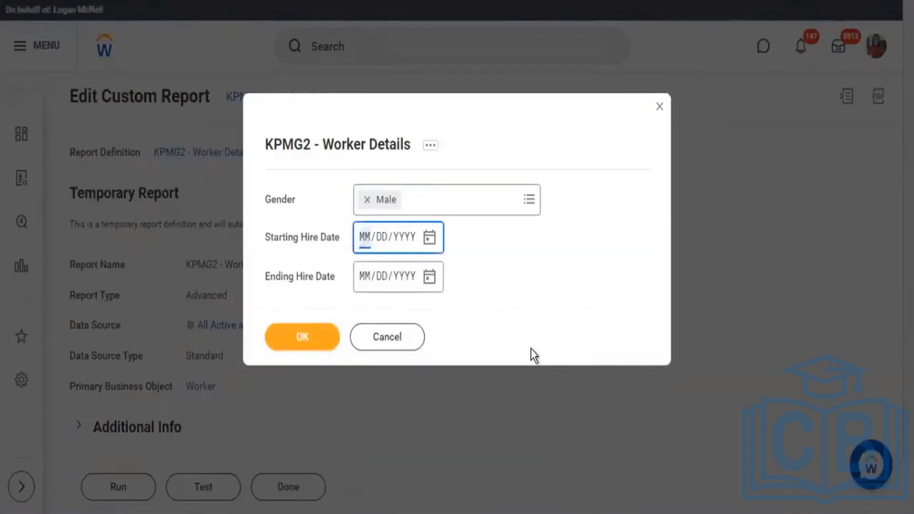
text(01/)
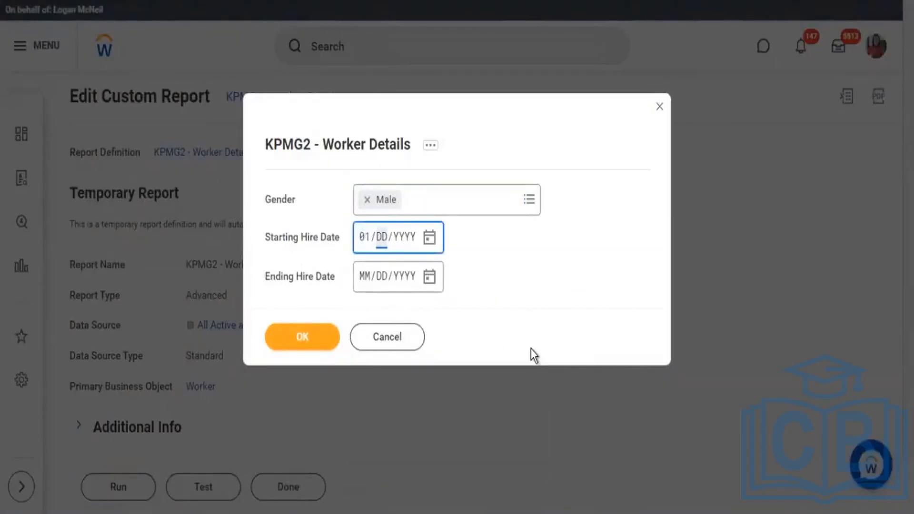
text(01)
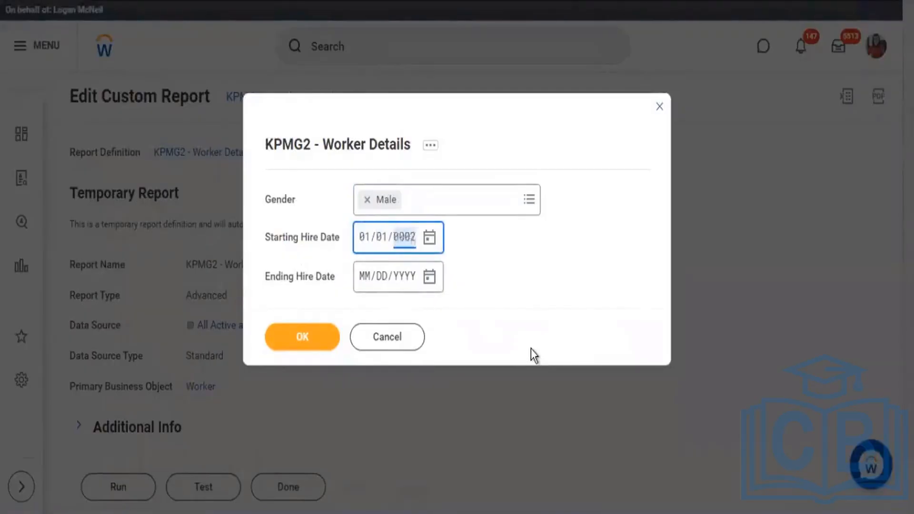
key(Tab)
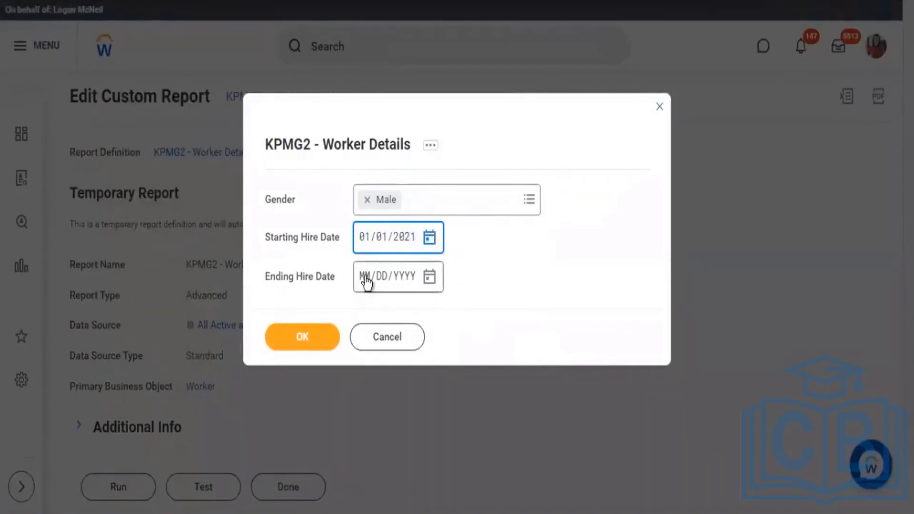
Step: Enter 06/30/2021 as the Ending Hire Date and run the report with these prompt values
click(365, 285)
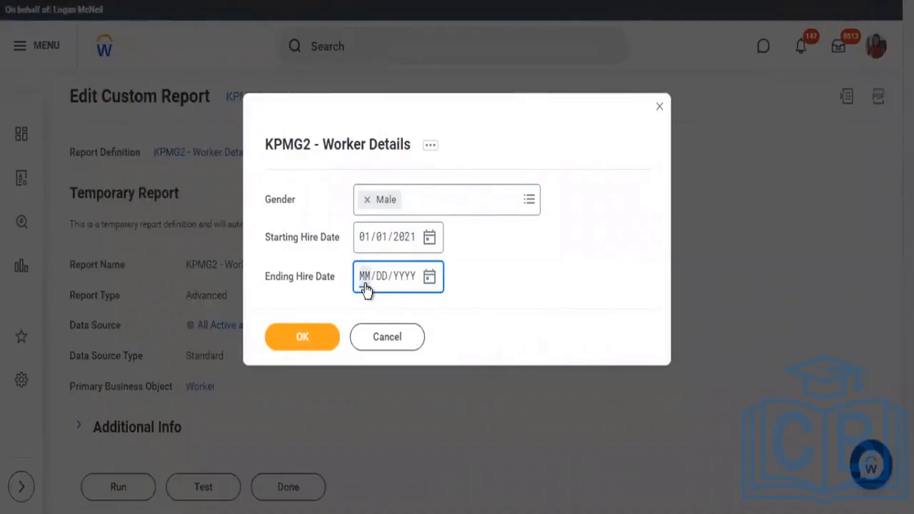
text(06/30/)
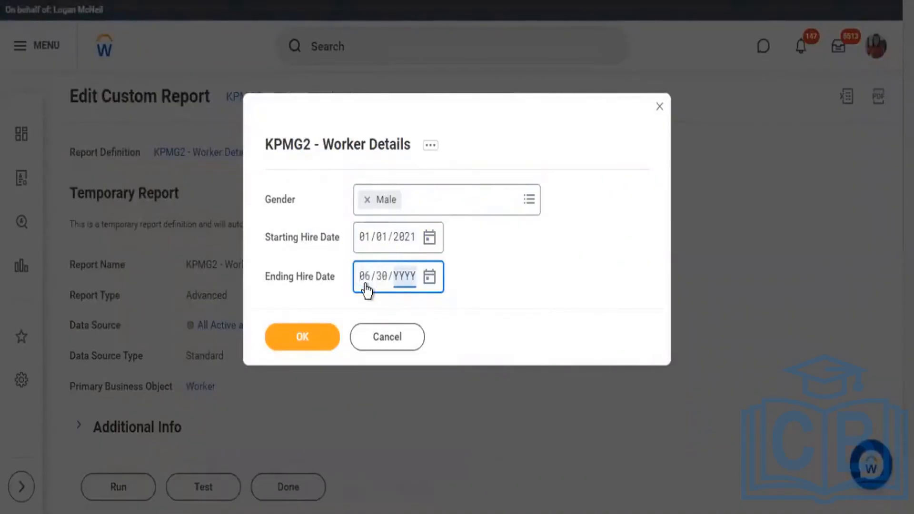
text(2021)
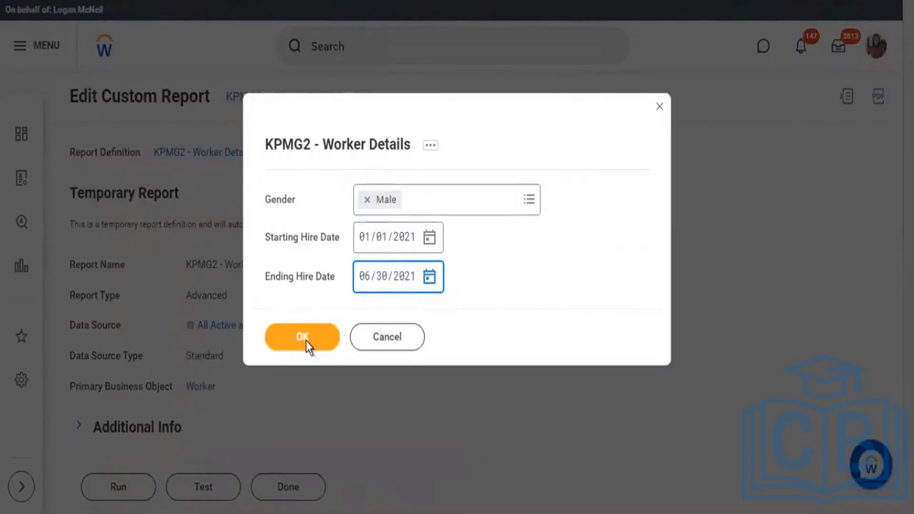
click(303, 339)
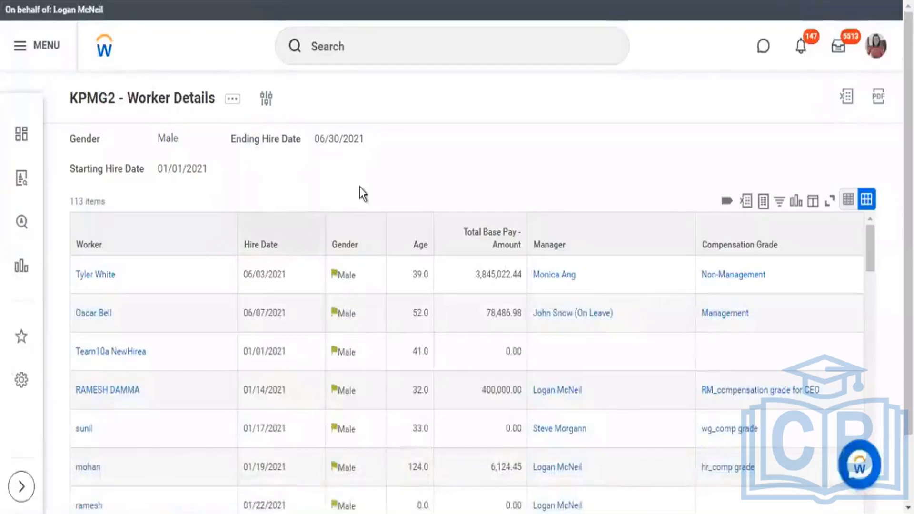
Step: Compare the prompt values above the report output with the item count and the Hire Date column
drag(57, 143, 320, 166)
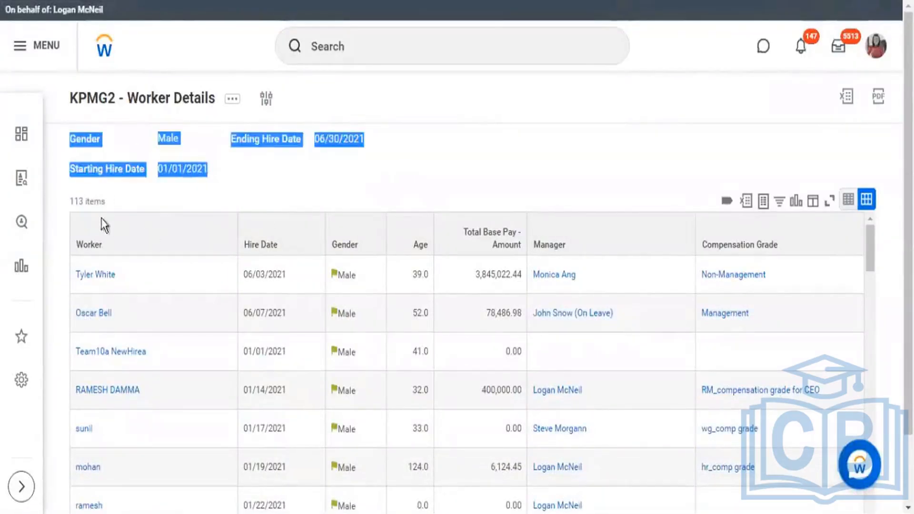
drag(78, 200, 103, 202)
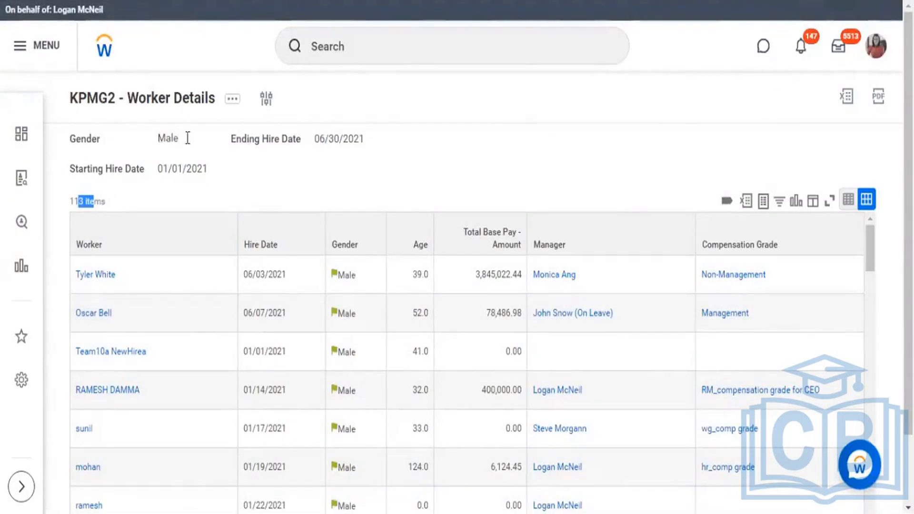
drag(158, 139, 166, 139)
drag(157, 169, 218, 169)
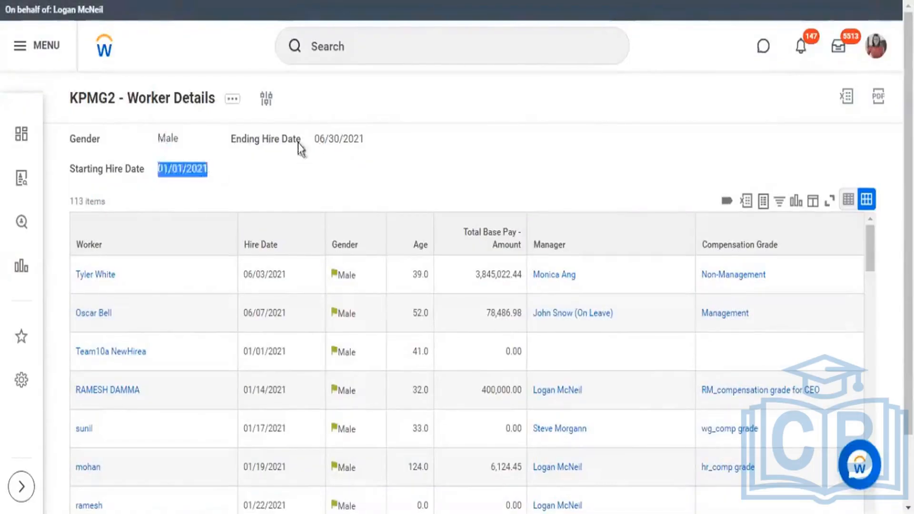
drag(314, 139, 342, 138)
drag(245, 245, 280, 247)
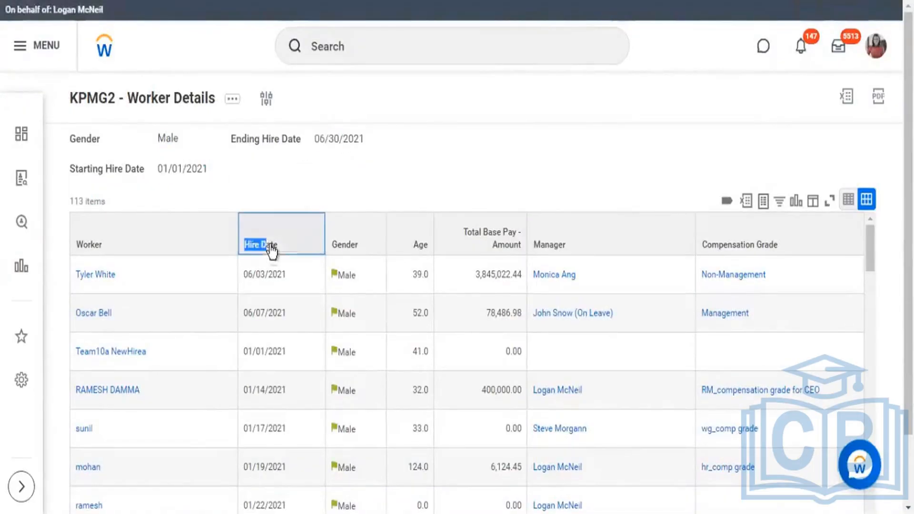